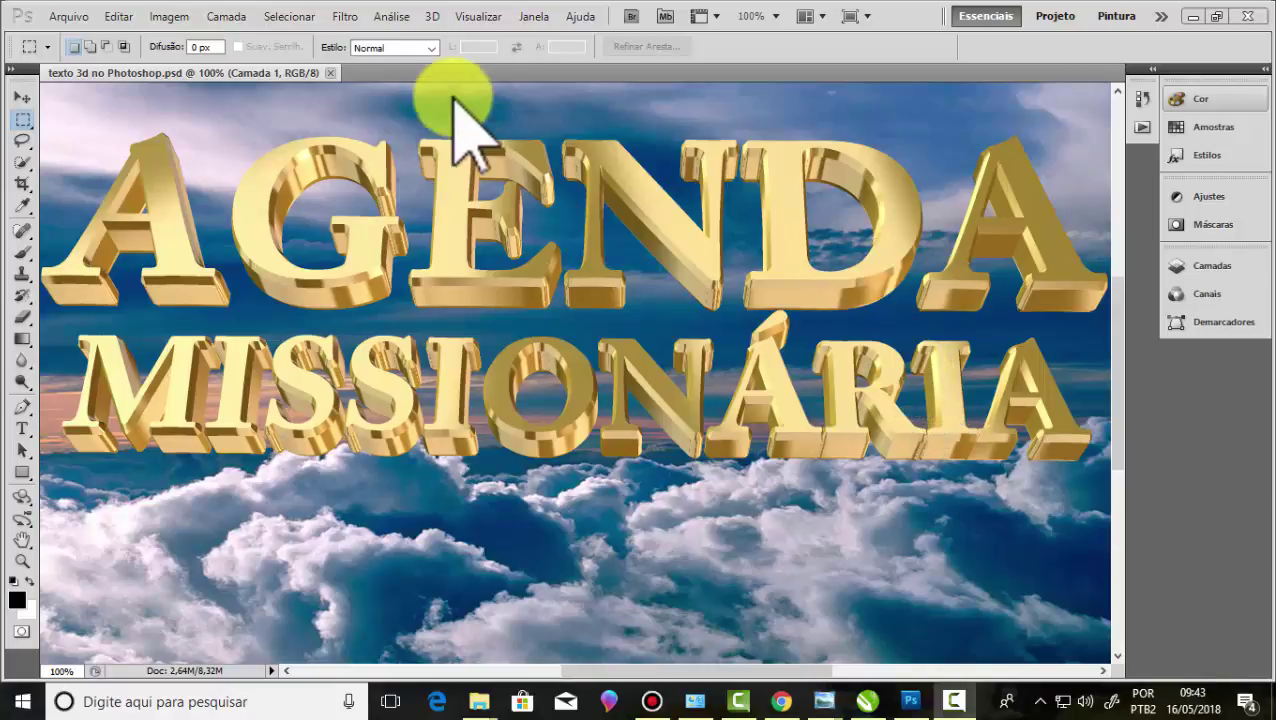
Step: Close the filters list without applying one and bring up the YouTube tutorial in Chrome
left_click(341, 15)
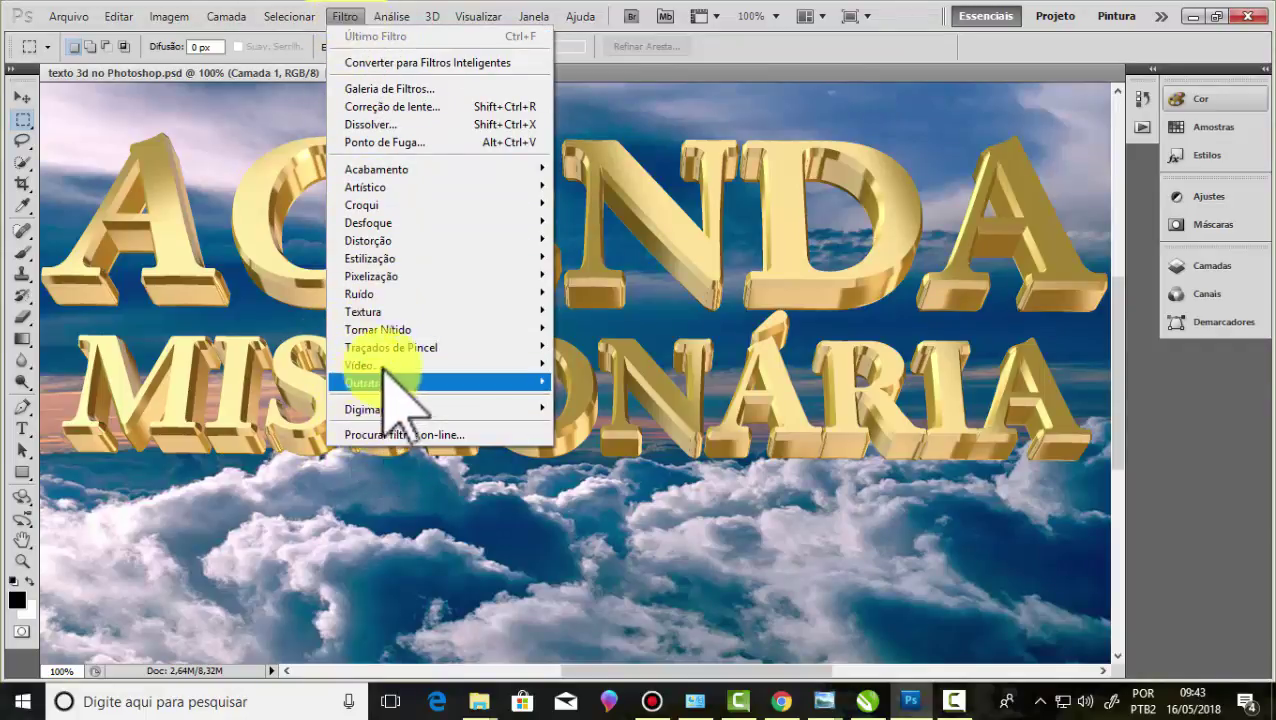
left_click(748, 44)
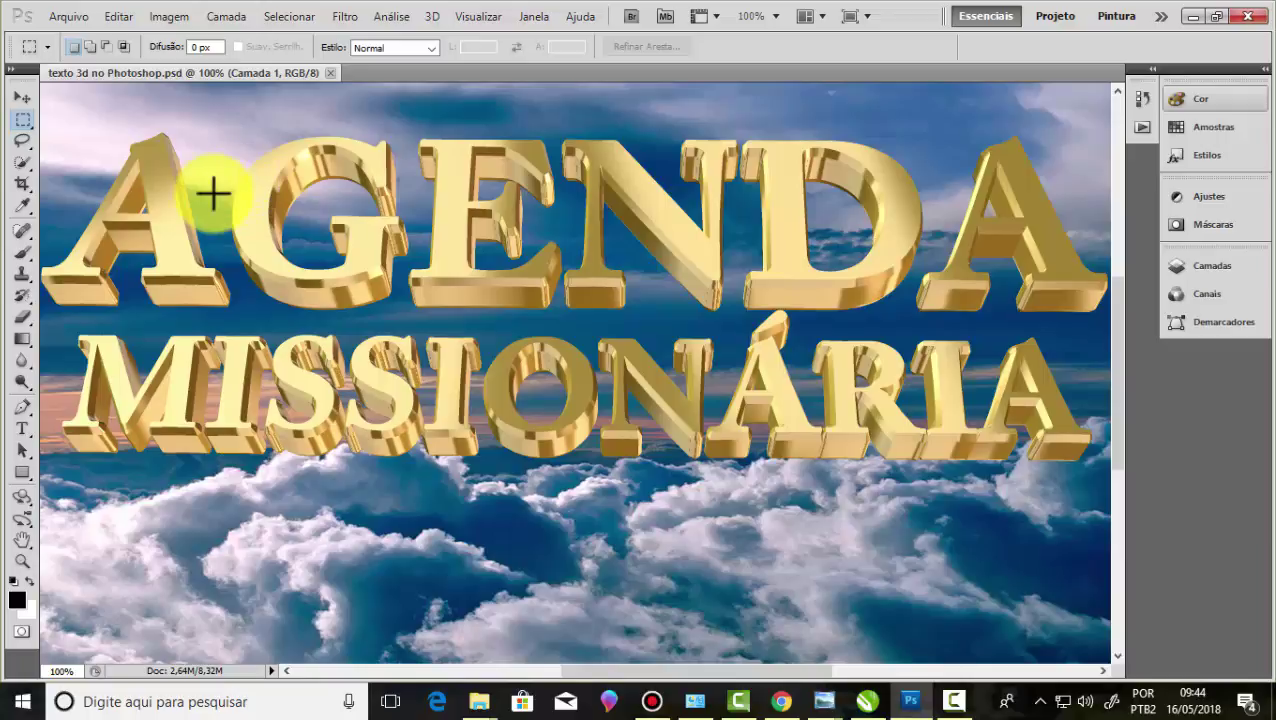
left_click(781, 701)
scroll(555, 456, "up", 2)
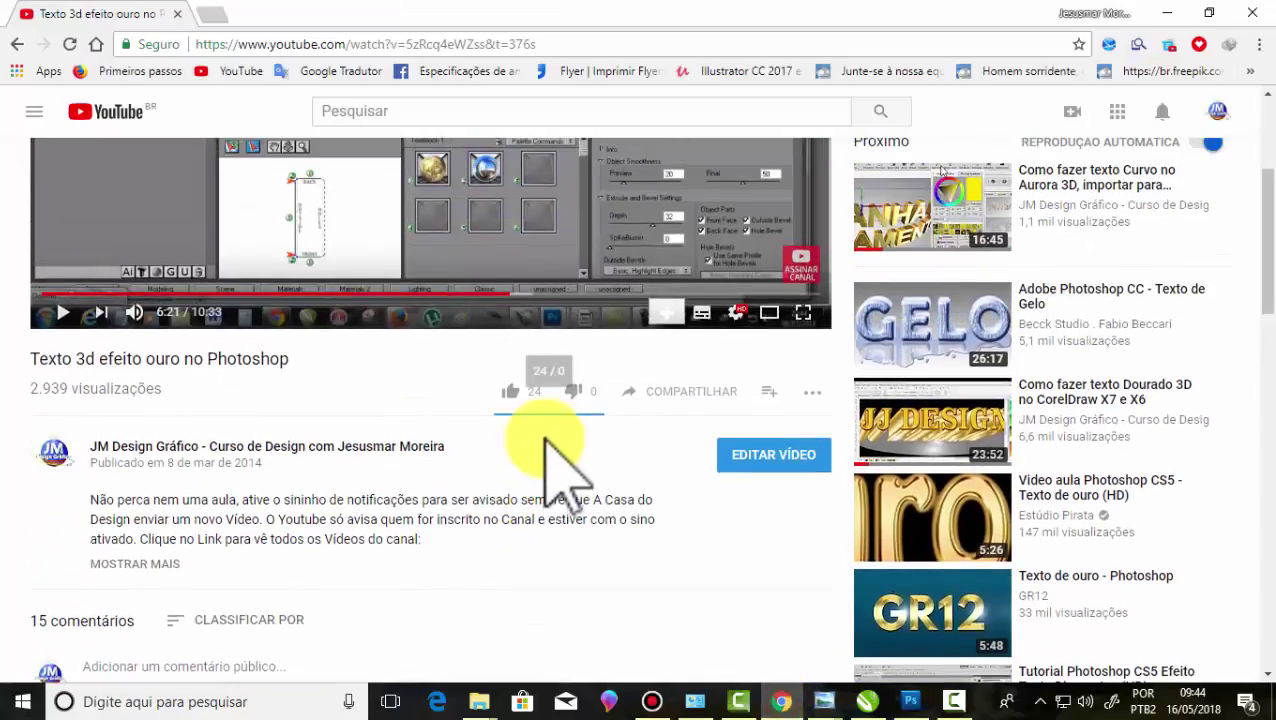
scroll(470, 450, "down", 1)
Step: Expand the video description and scroll down to the 4shared plugin link
left_click(135, 470)
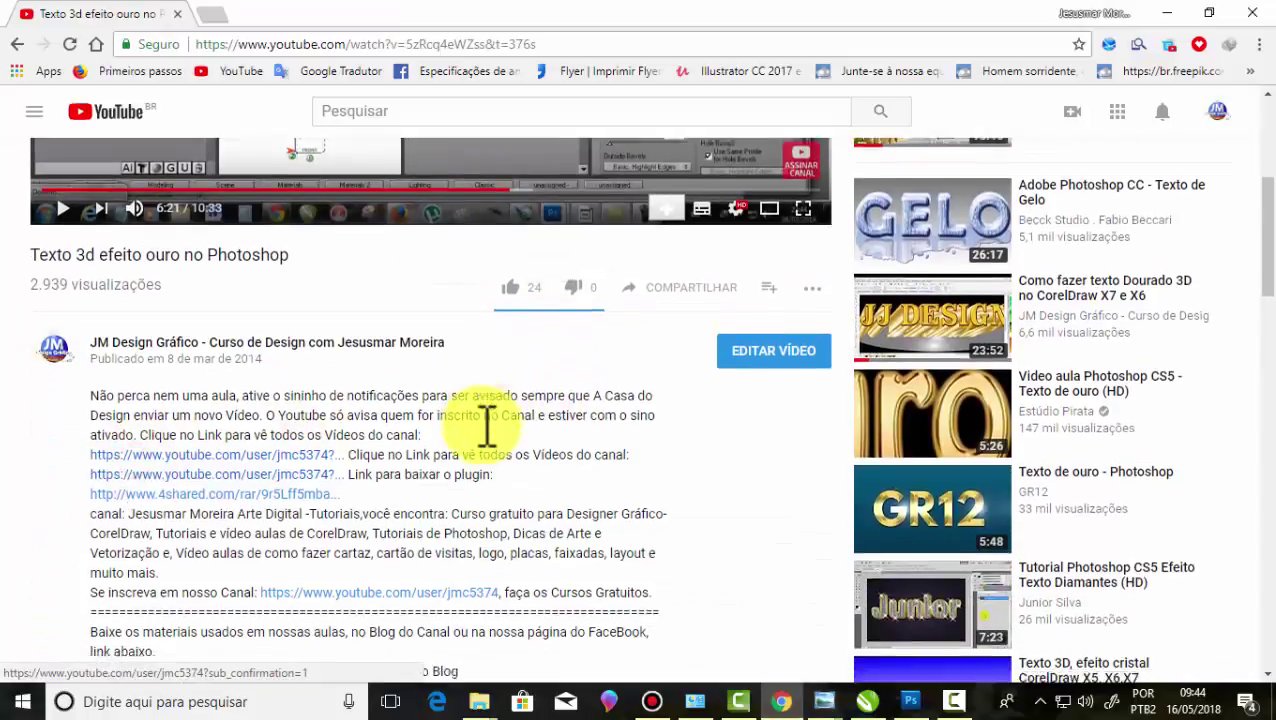
scroll(487, 425, "down", 2)
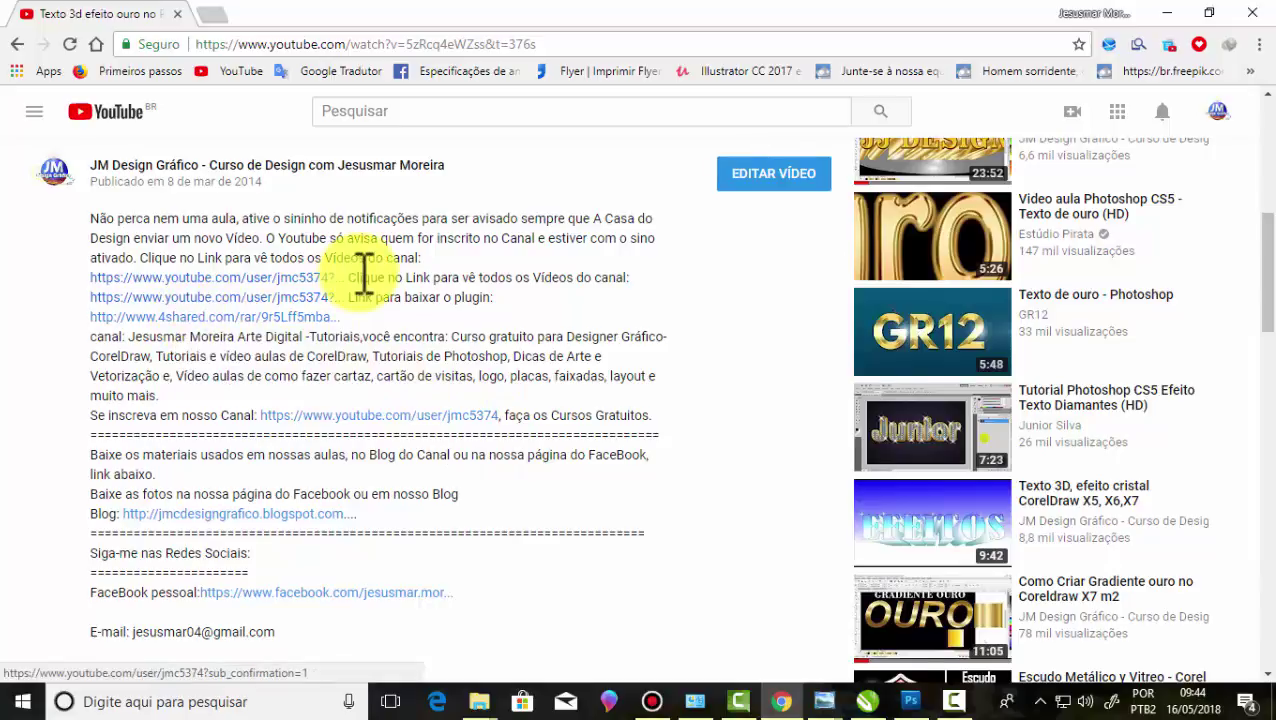
scroll(362, 270, "up", 4)
scroll(362, 270, "up", 1)
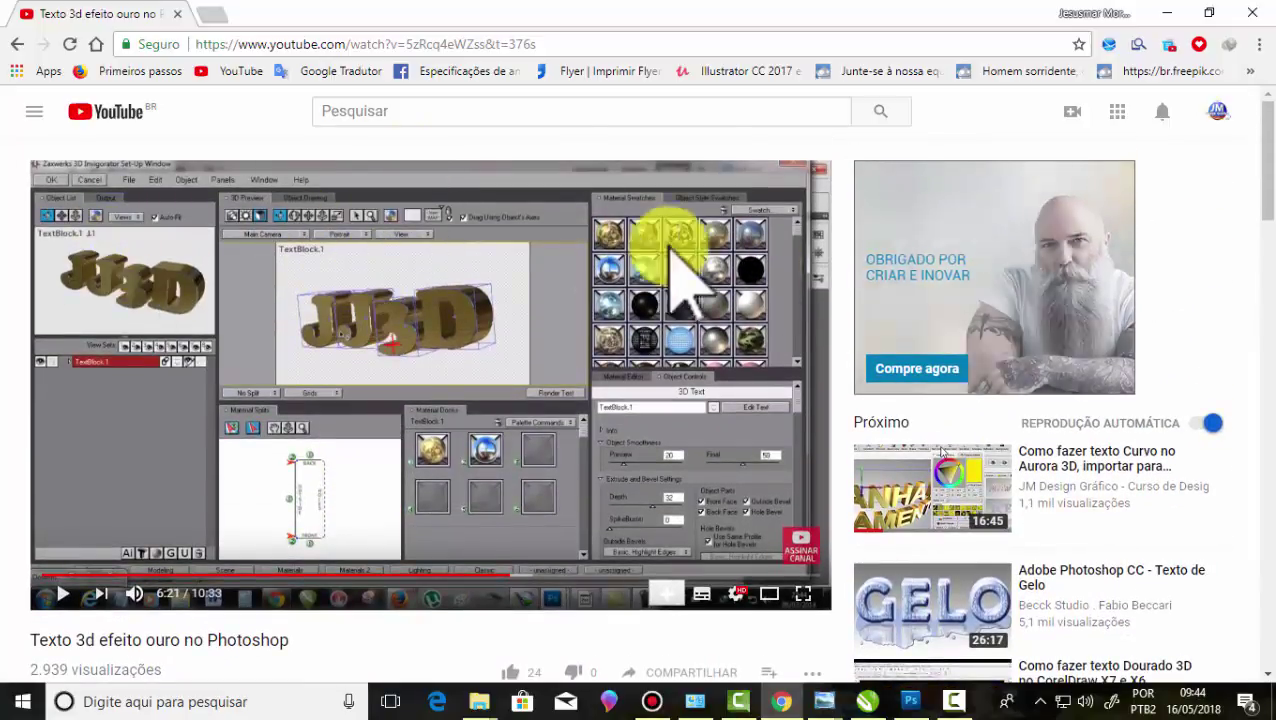
scroll(430, 380, "down", 1)
scroll(398, 325, "down", 2)
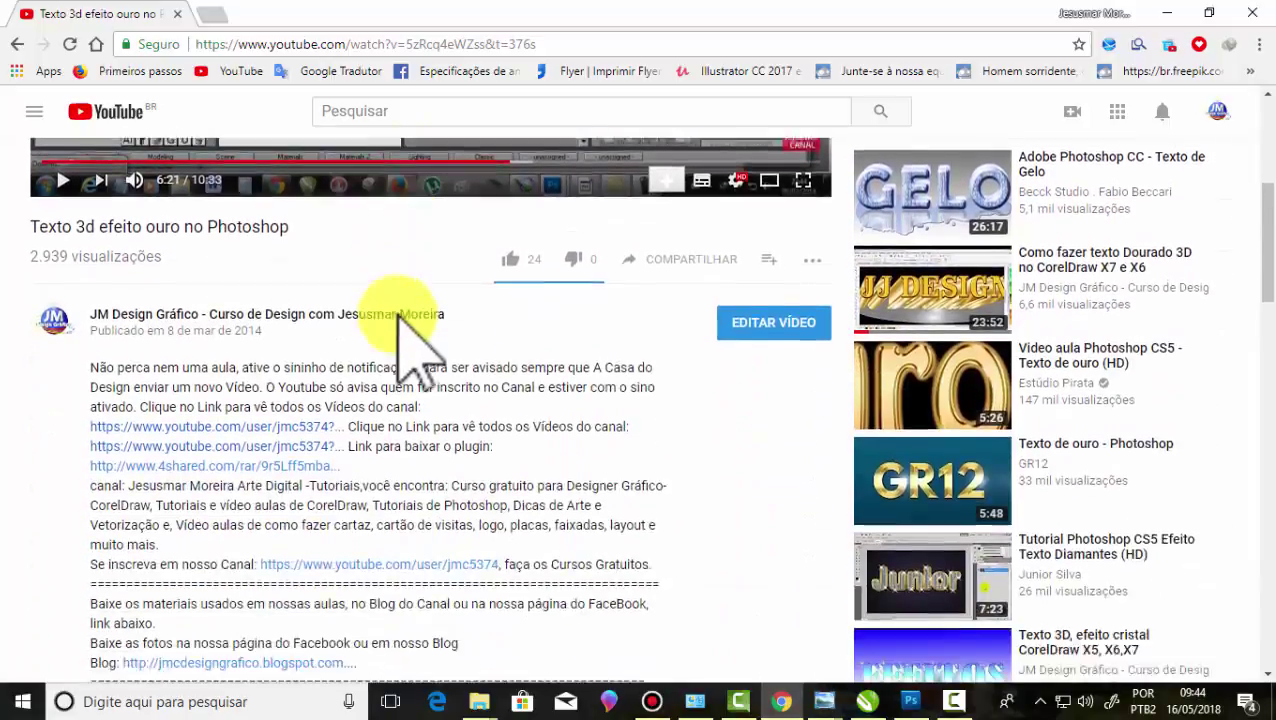
scroll(398, 340, "down", 1)
Step: Open the plugin's 4shared page and sign out of the current account
left_click(170, 411)
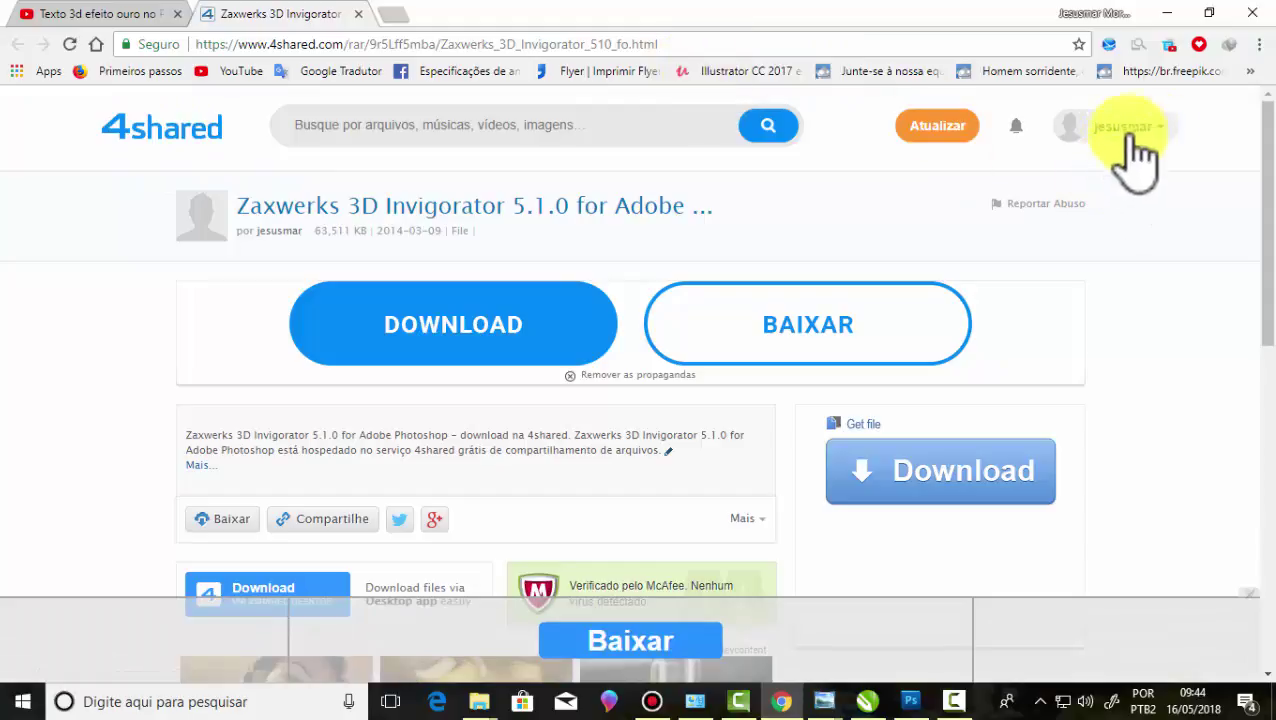
left_click(1168, 129)
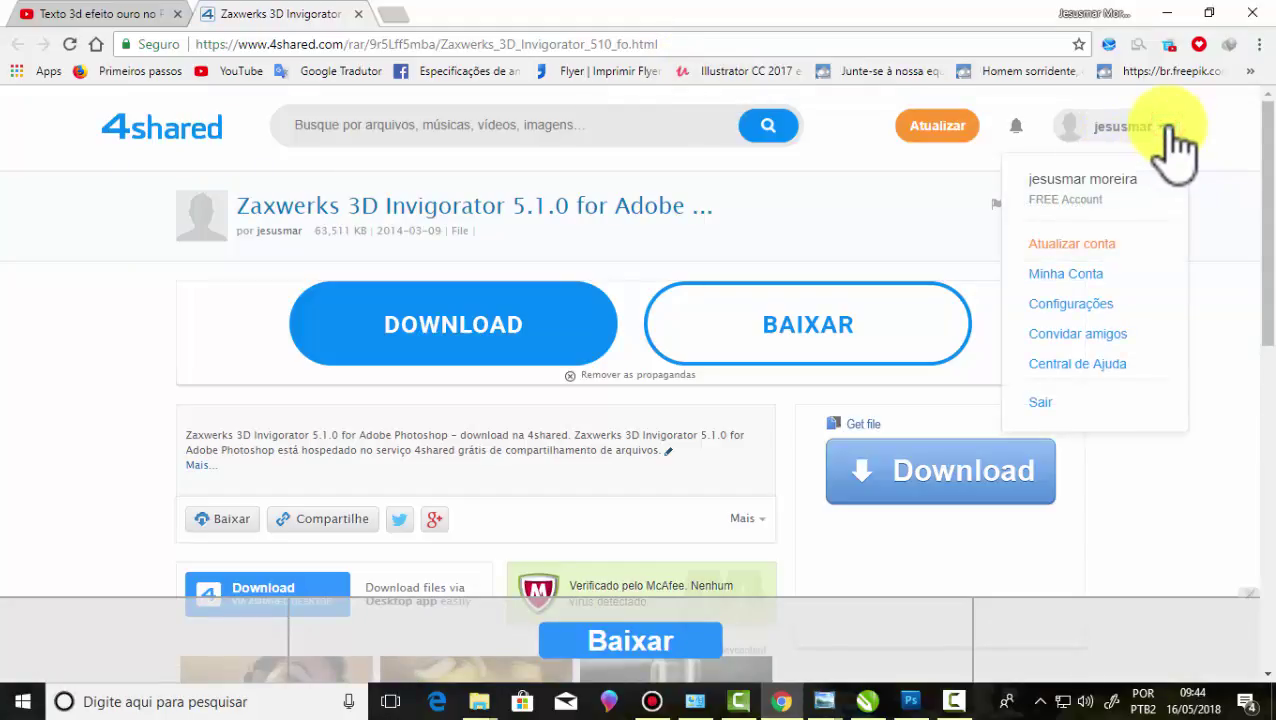
left_click(1042, 402)
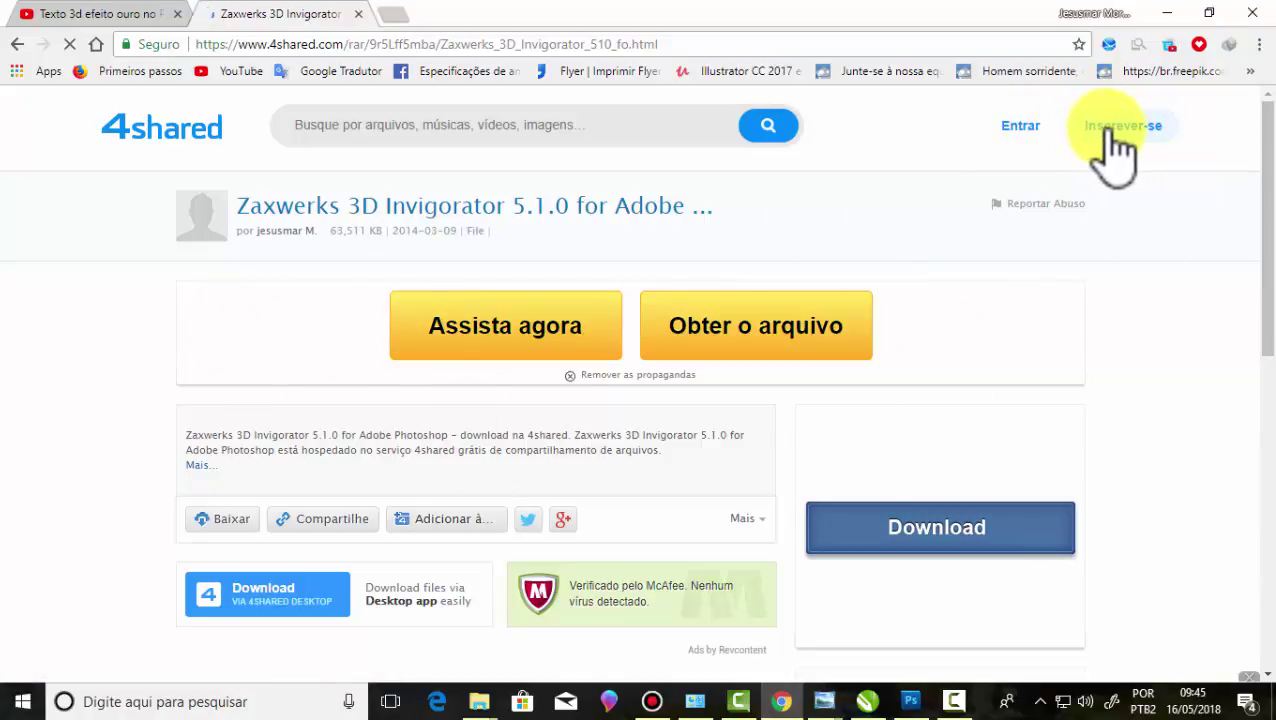
Step: Sign in to 4shared with the saved account e-mail and password
left_click(1018, 128)
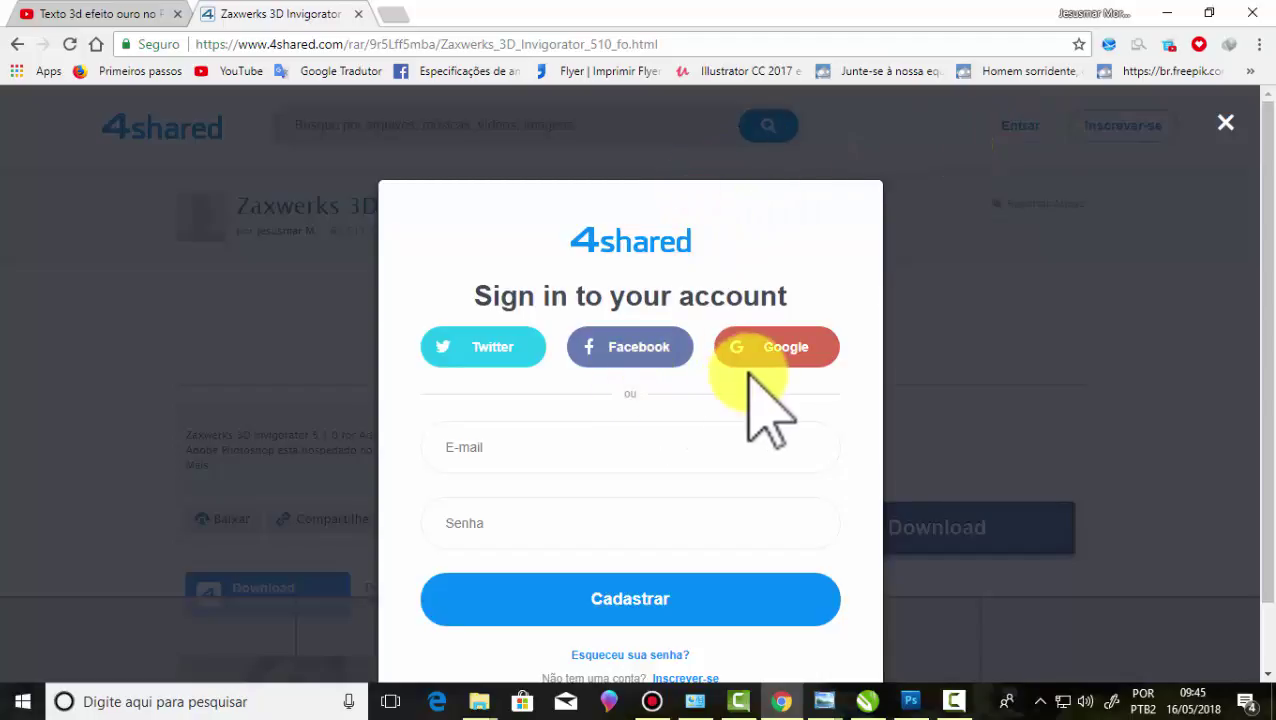
left_click(511, 447)
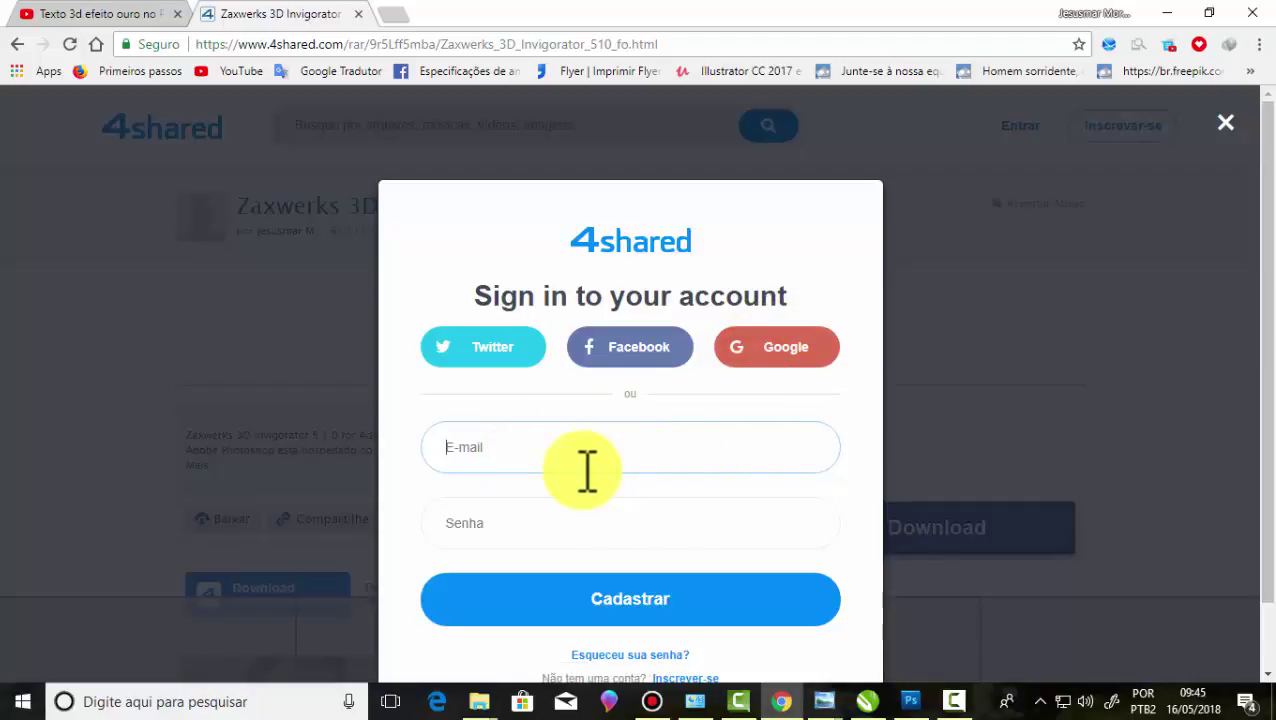
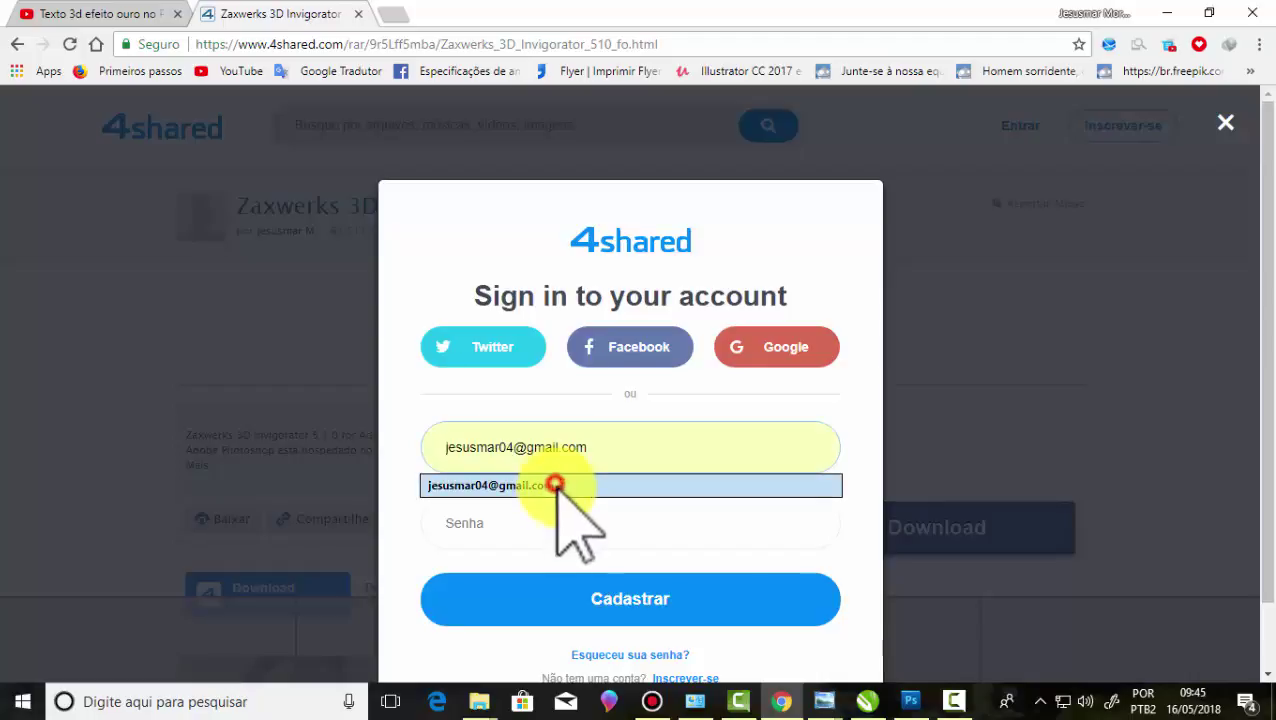
left_click(556, 485)
left_click(541, 528)
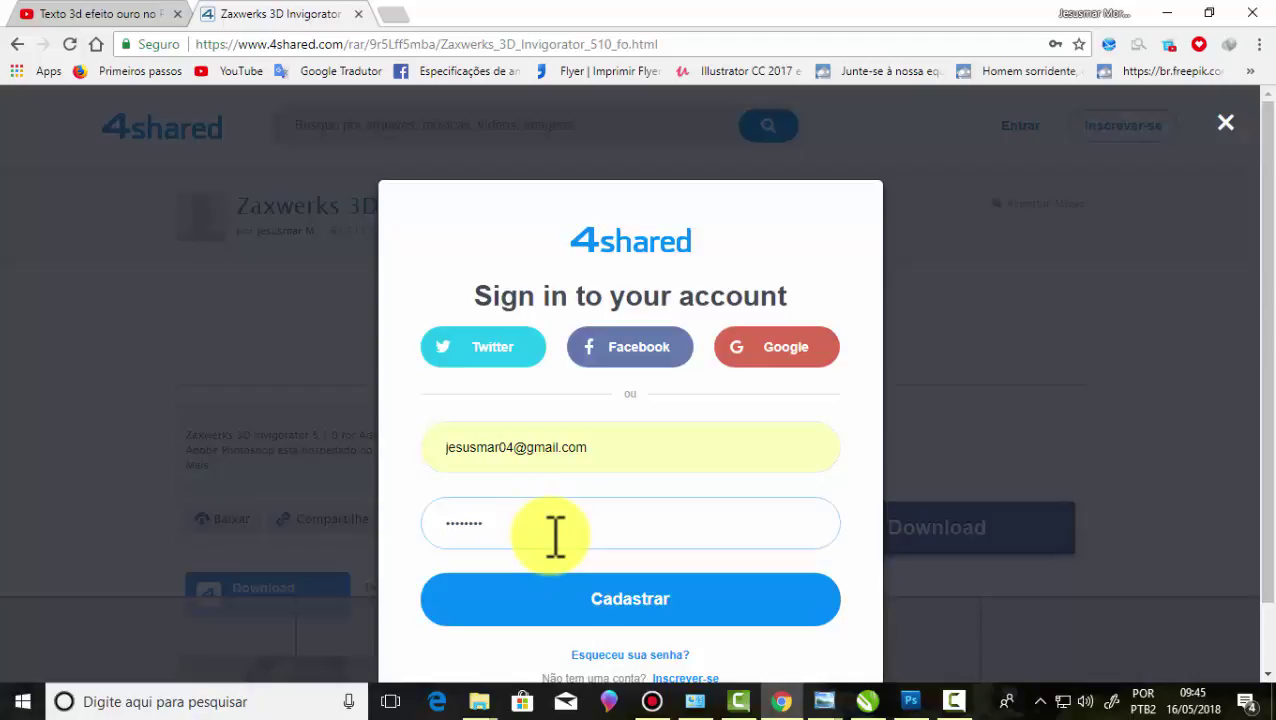
left_click(648, 605)
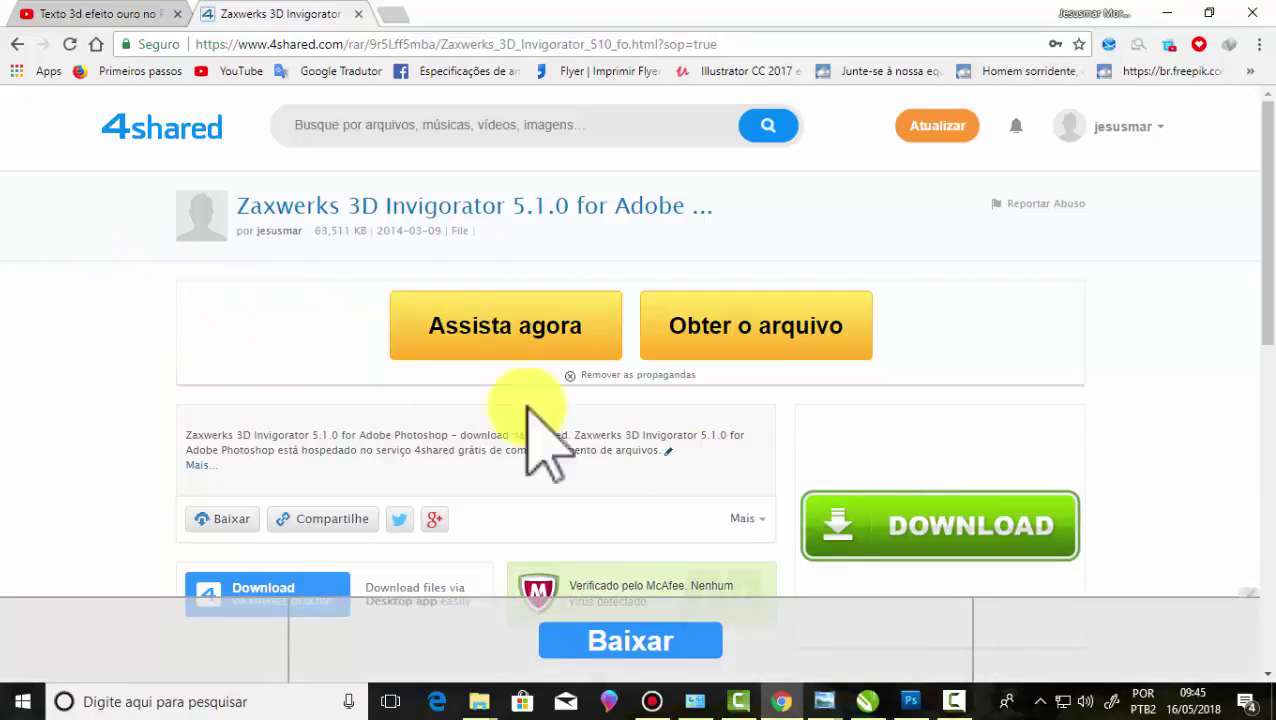
Step: Wait out the countdown and start the free BAIXAR GRÁTIS download of the Zaxwerks archive
scroll(250, 388, "down", 1)
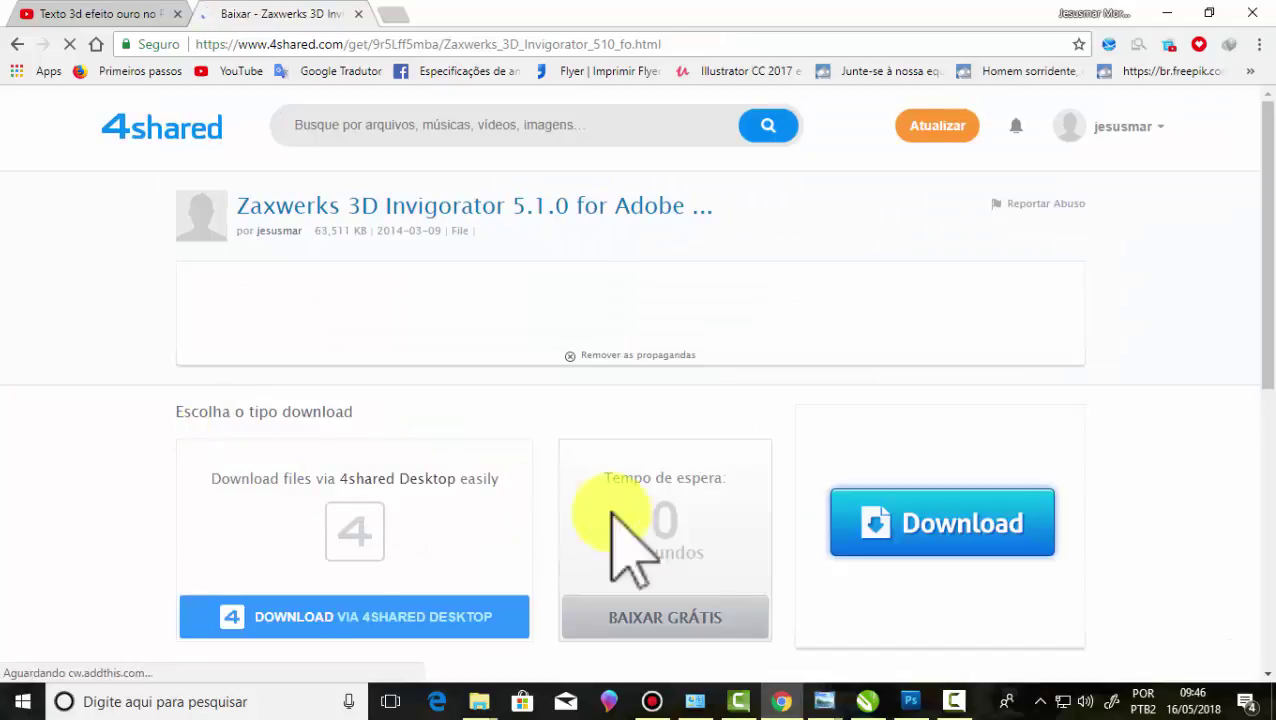
scroll(710, 485, "down", 1)
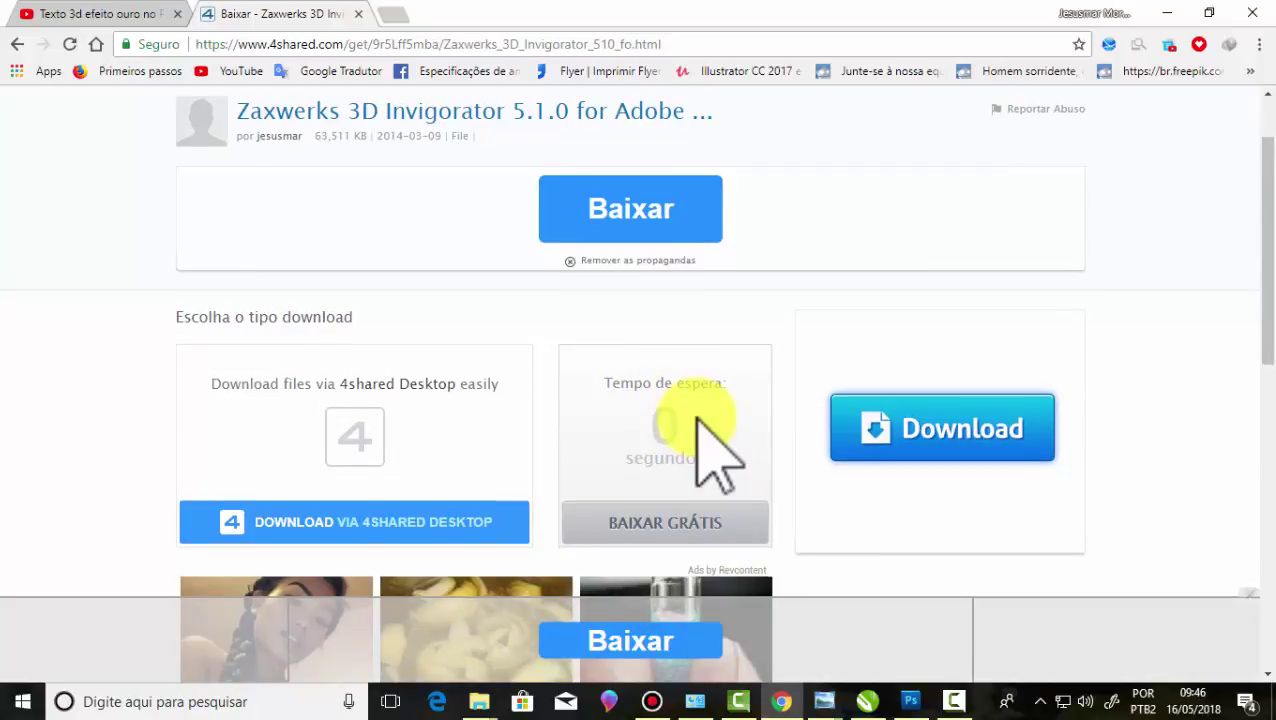
scroll(700, 425, "down", 1)
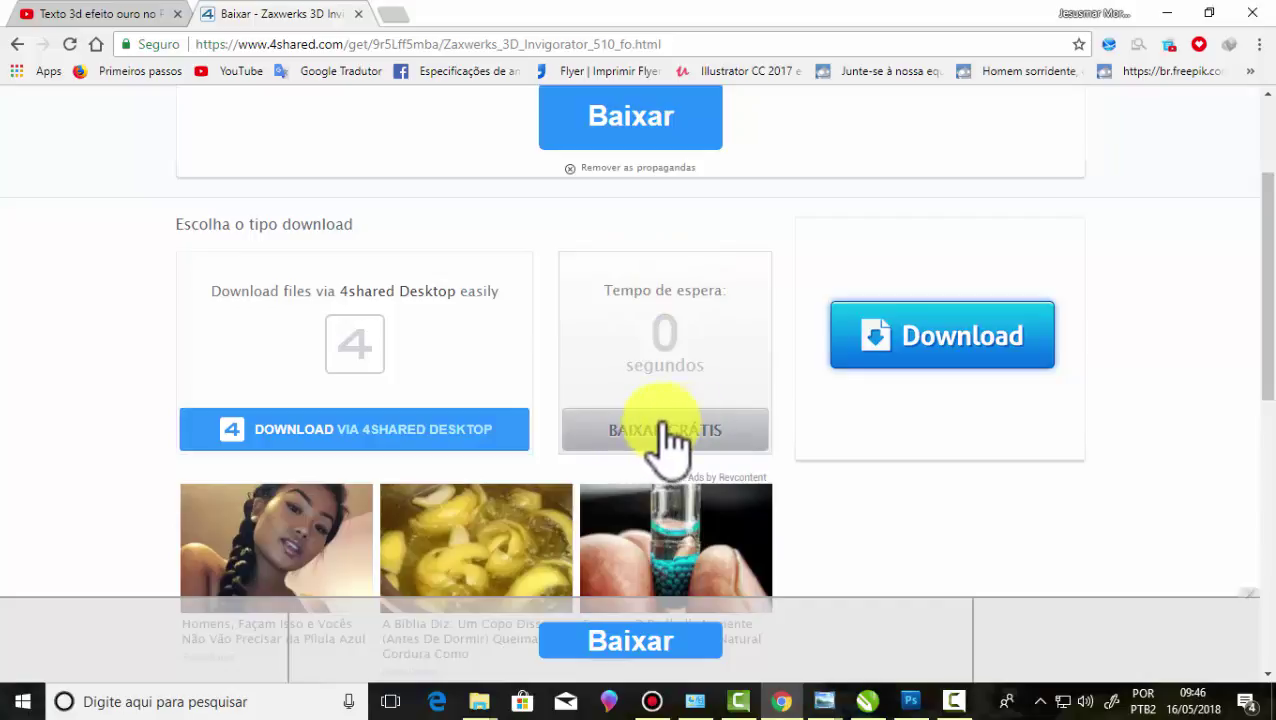
left_click(665, 430)
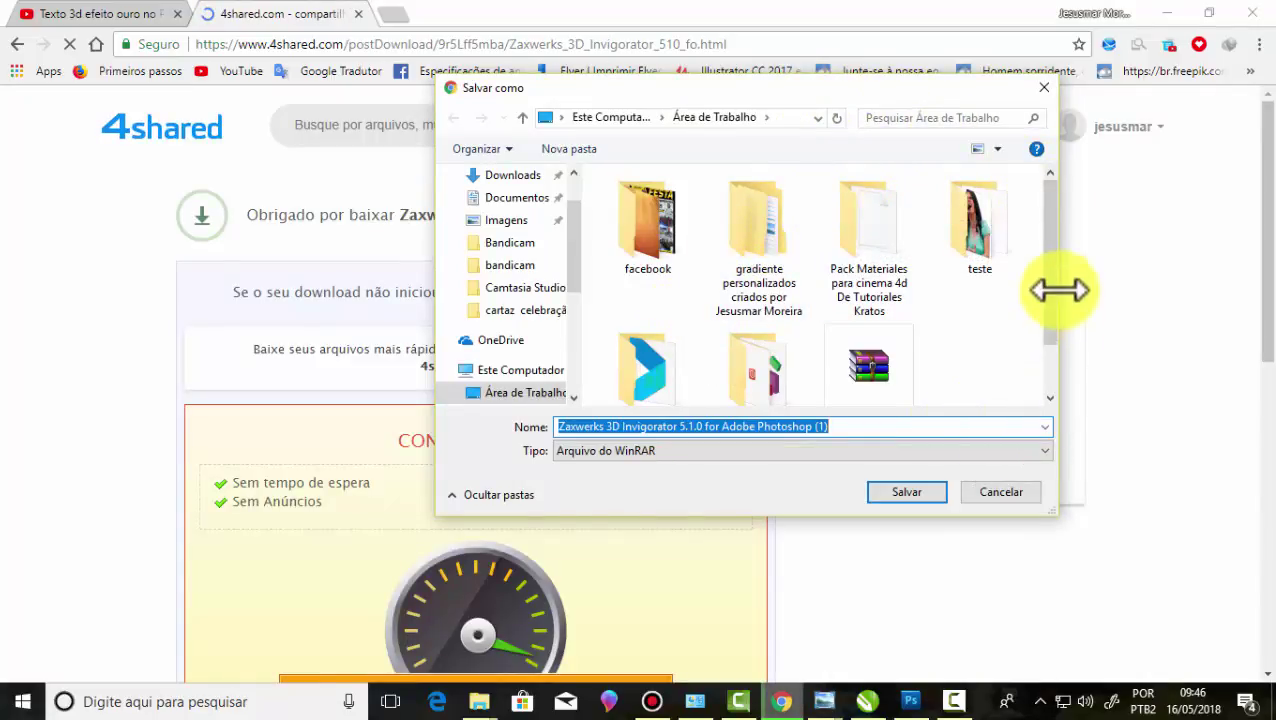
Step: Save the Zaxwerks archive to Área de Trabalho and minimise Chrome to the desktop
left_click(906, 491)
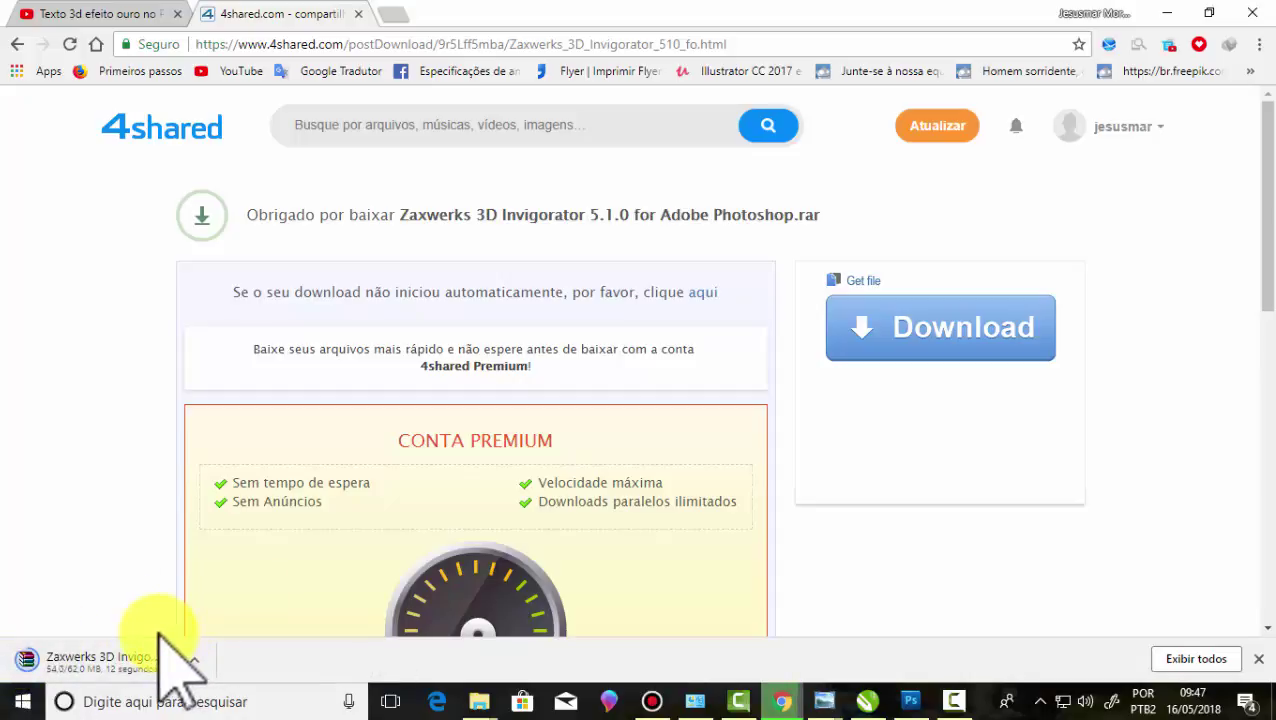
key("super+d")
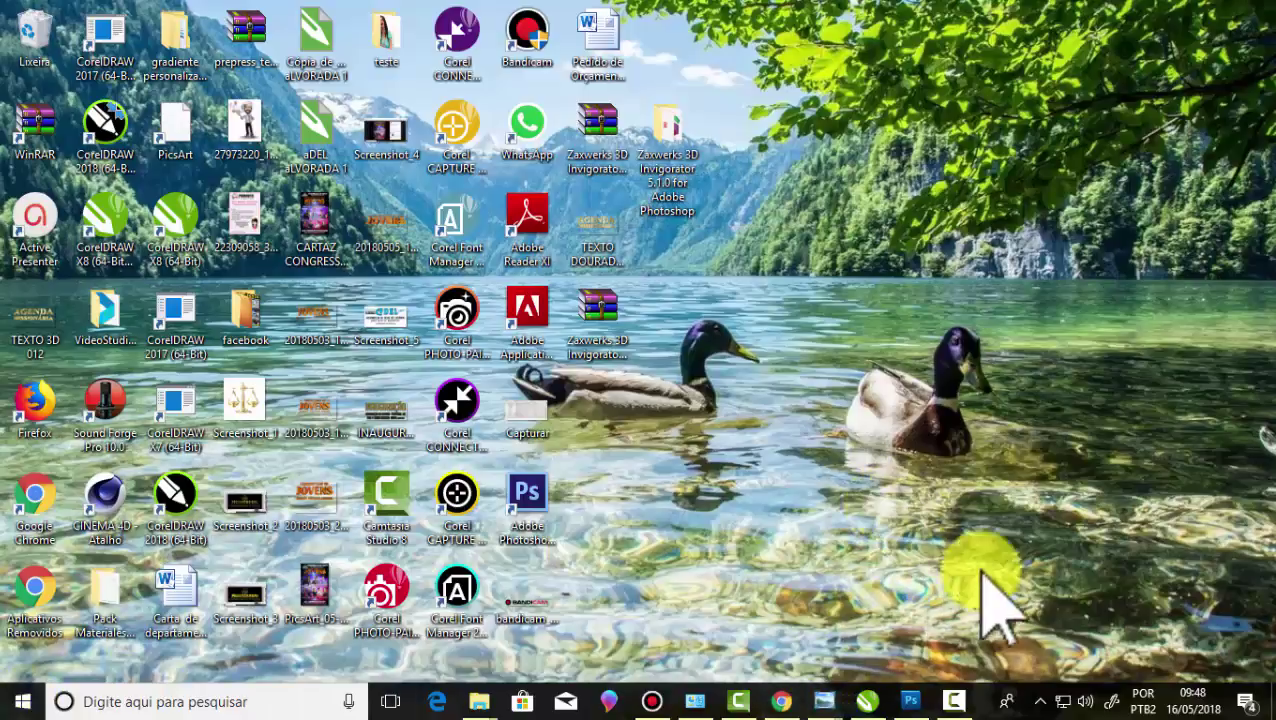
Step: Extract the .rar into 'Zaxwerks 3D Invigorator 5.1.0 for Adobe Photoshop', answering Sim p/ Todos
left_click(962, 696)
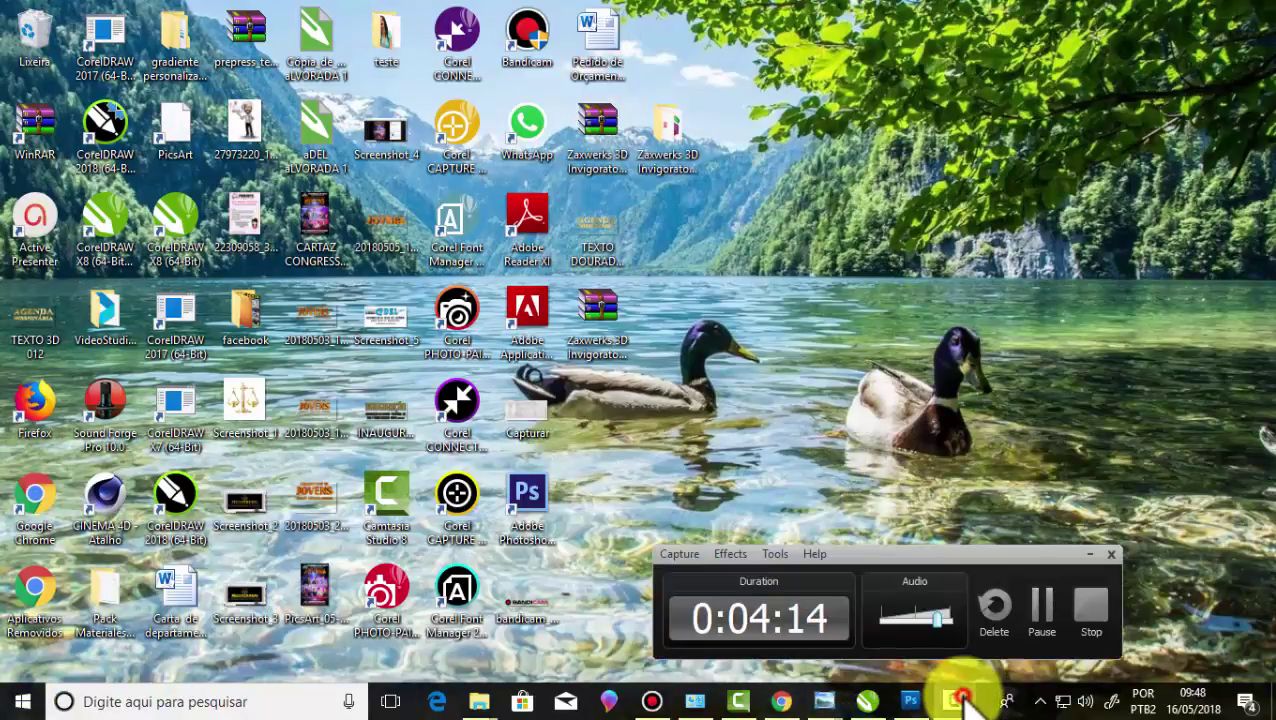
left_click(1093, 612)
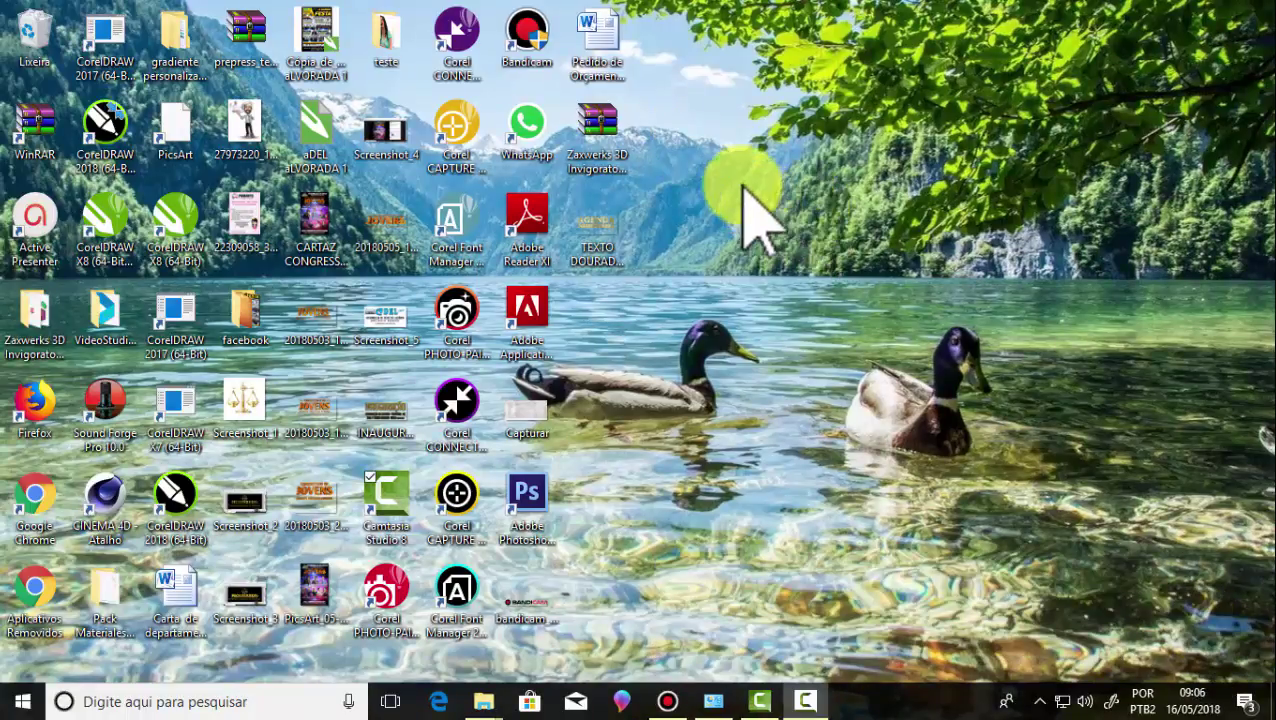
right_click(600, 124)
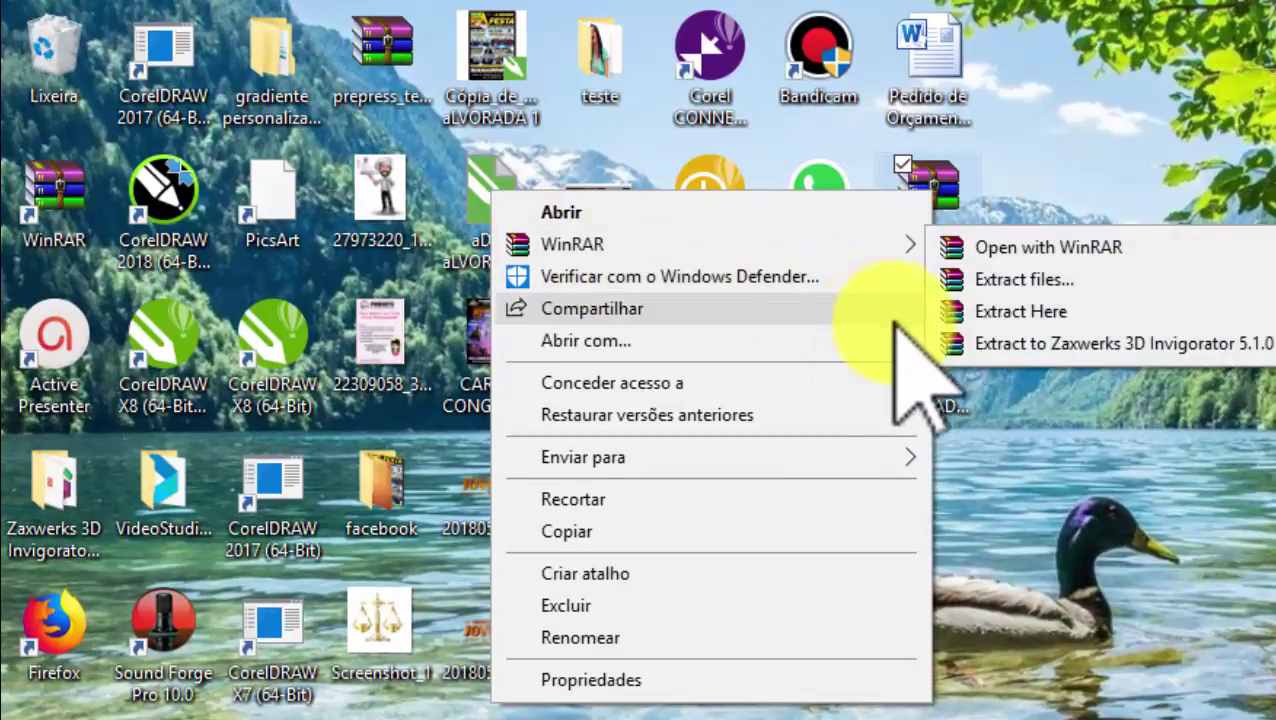
mouse_move(238, 244)
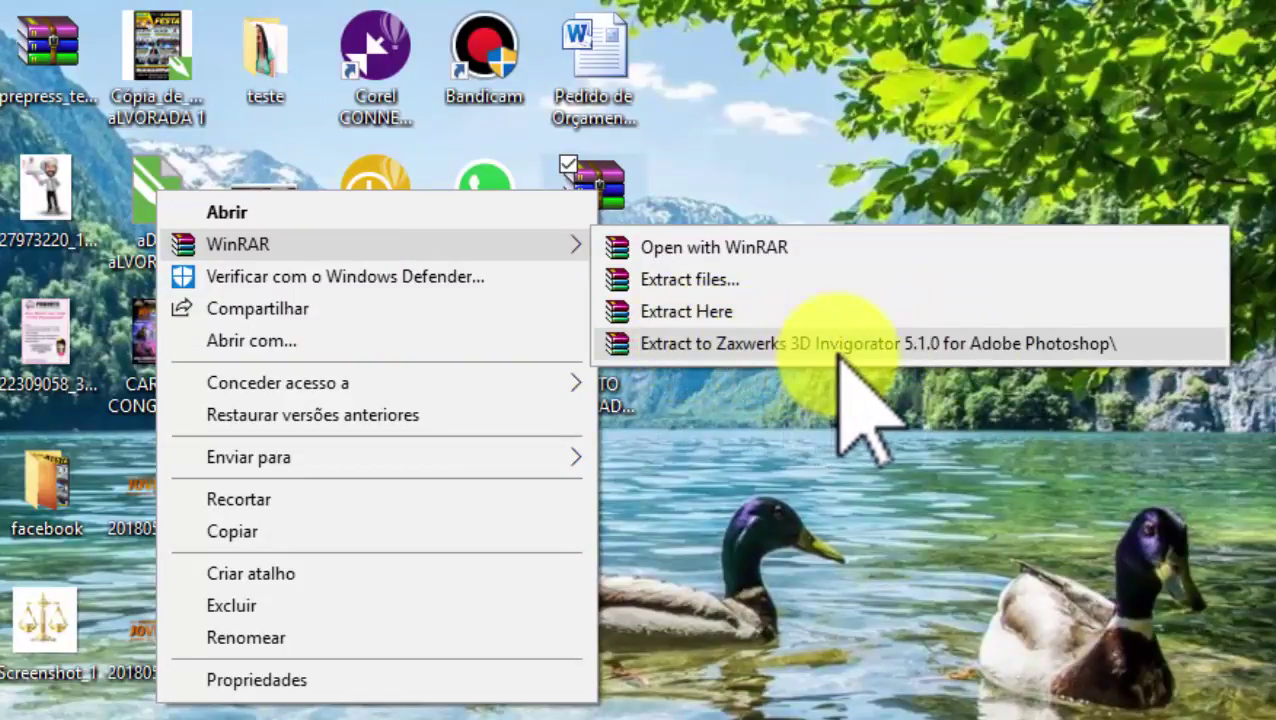
left_click(890, 336)
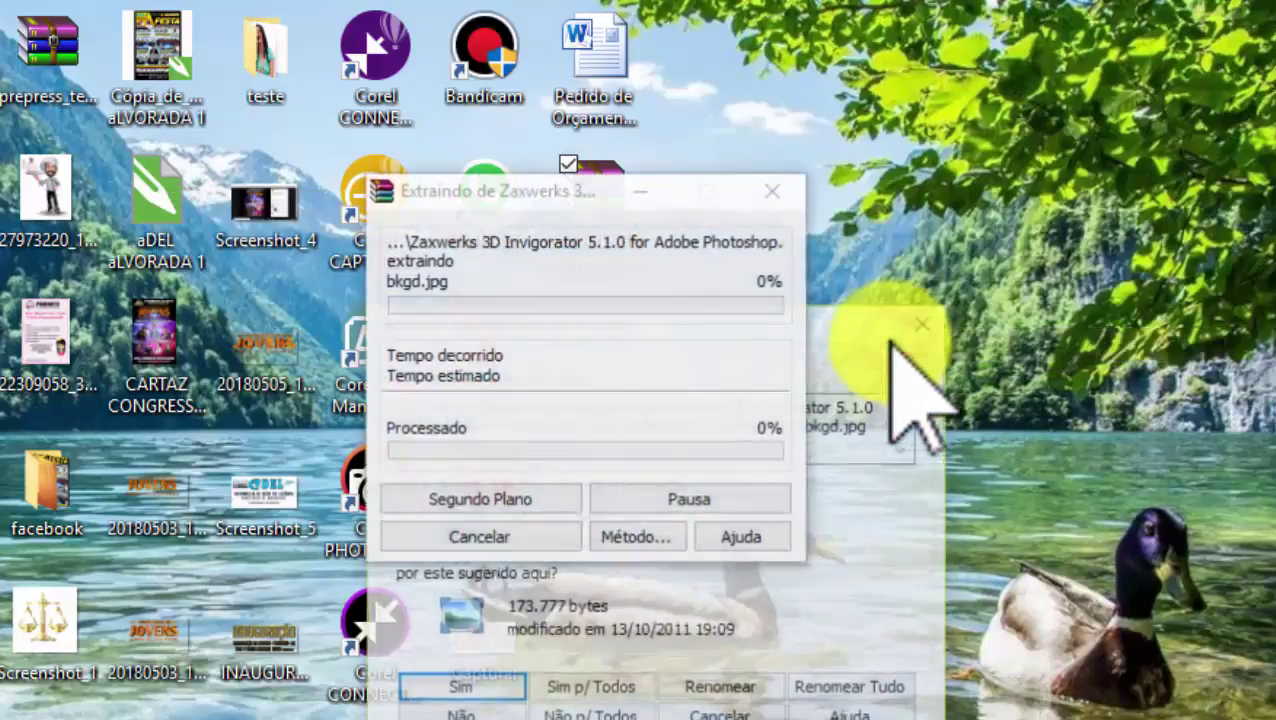
left_click_drag(797, 322, 1130, 480)
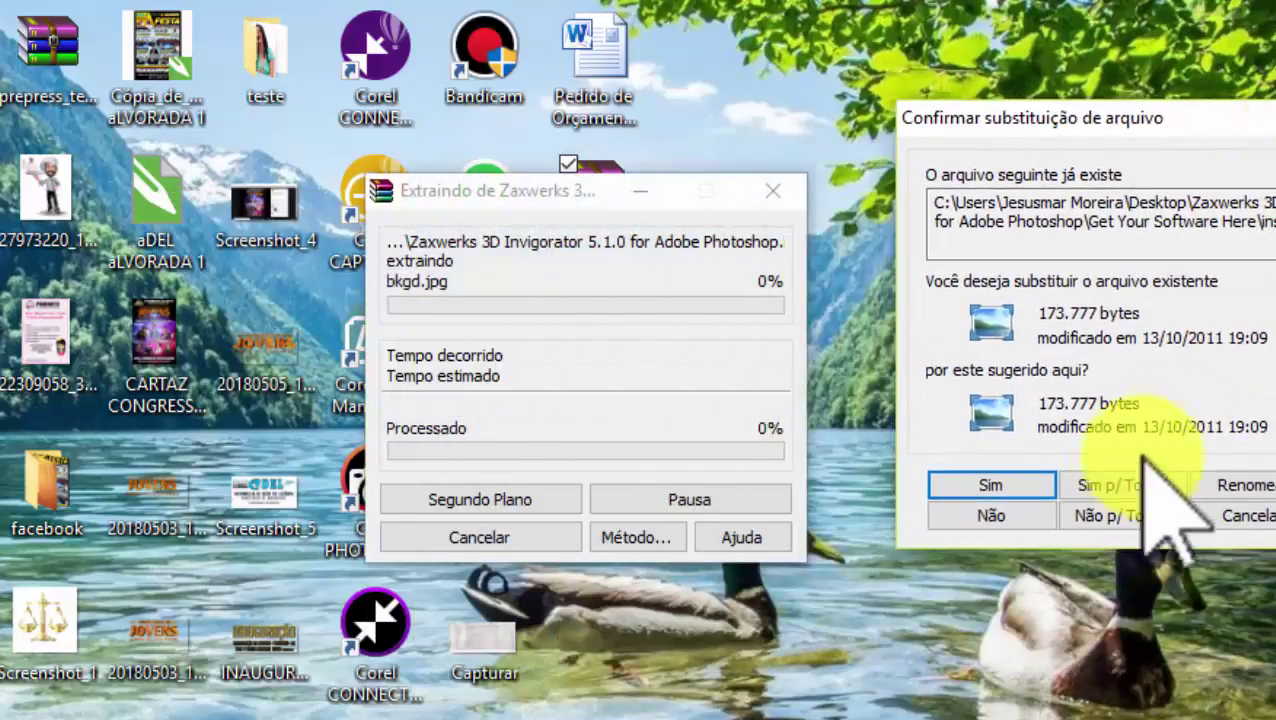
left_click(1130, 484)
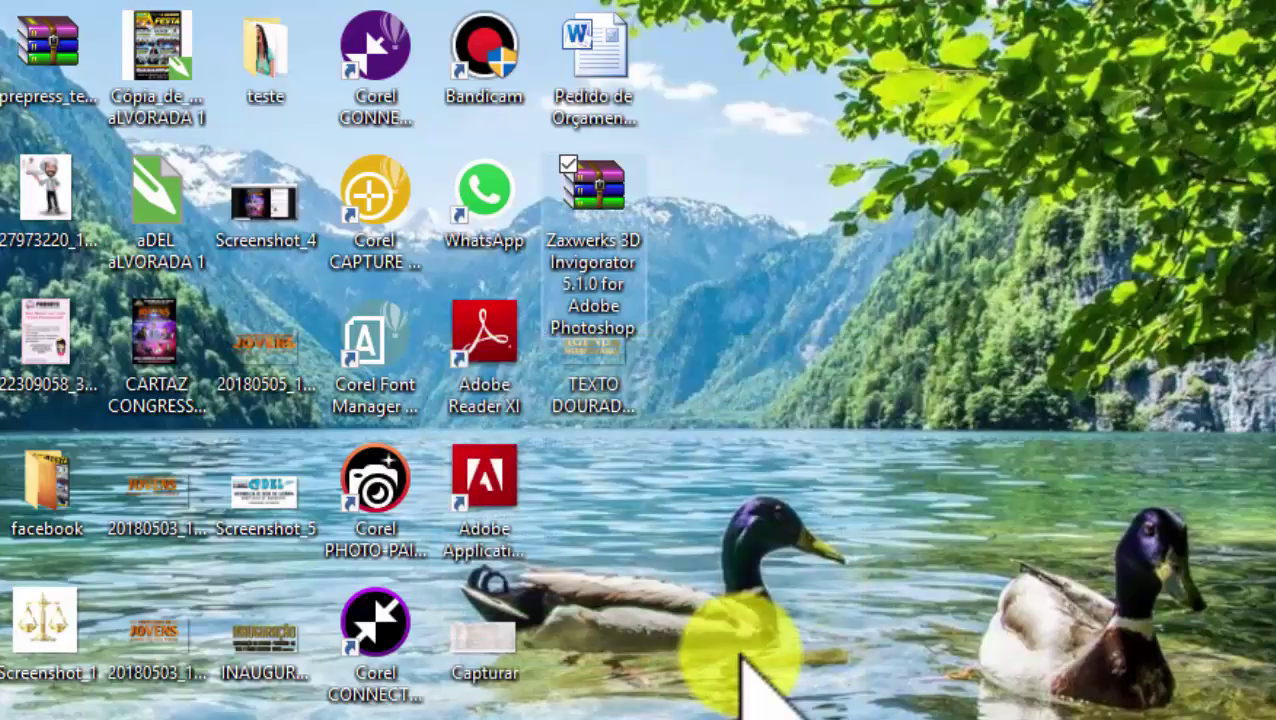
mouse_move(575, 195)
left_mouse_down()
mouse_move(767, 190)
mouse_move(745, 180)
left_mouse_up()
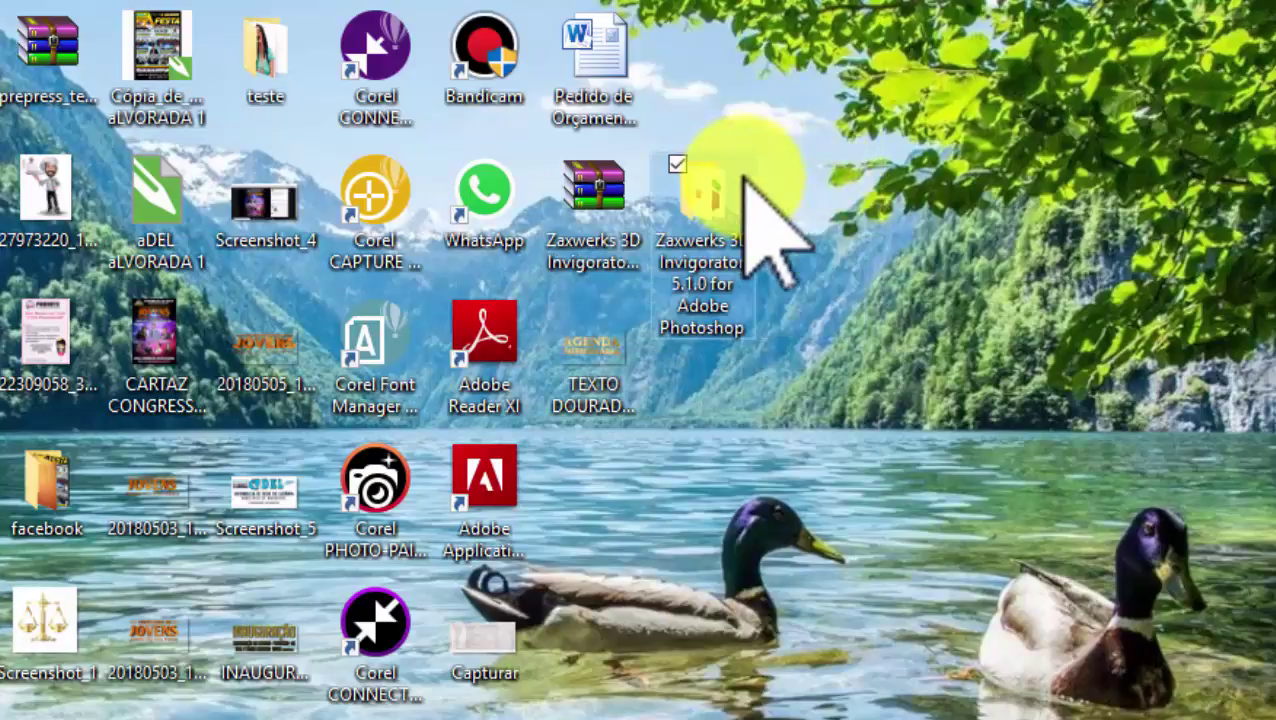
Step: Run Install Zaxwerks 3D Invigorator PS from Get Your Software Here as administrator
double_click(712, 175)
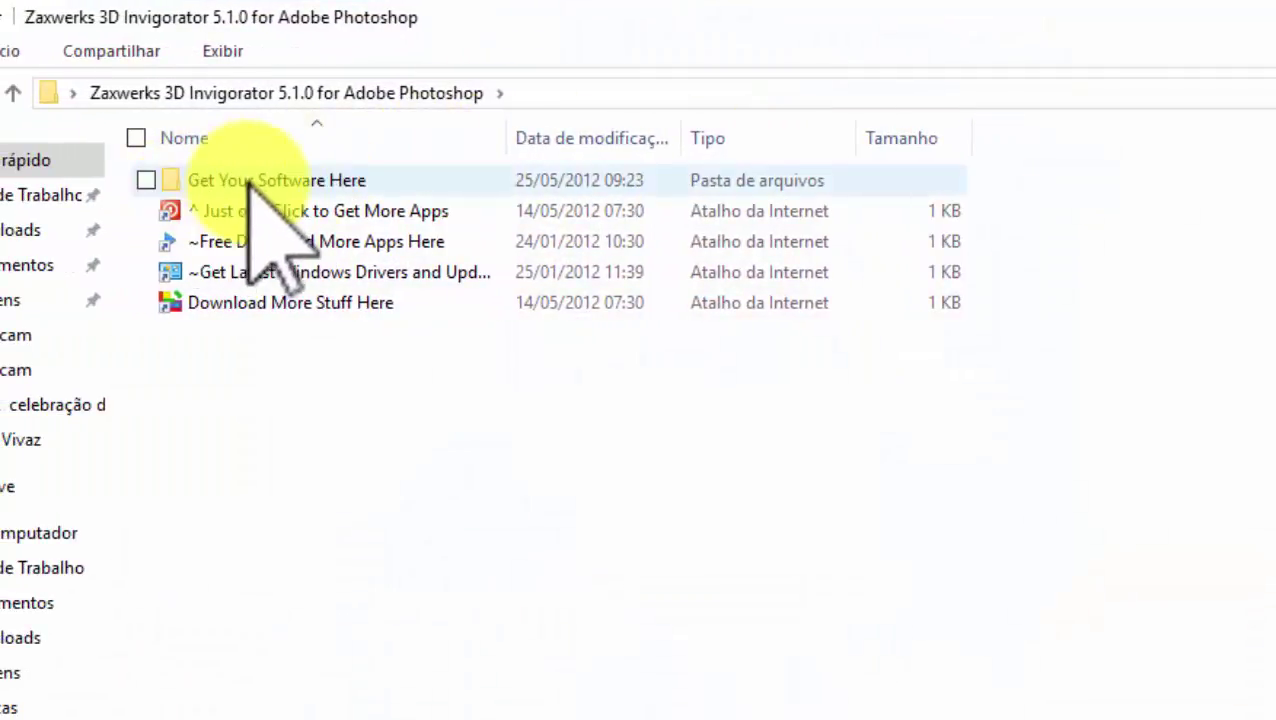
double_click(170, 178)
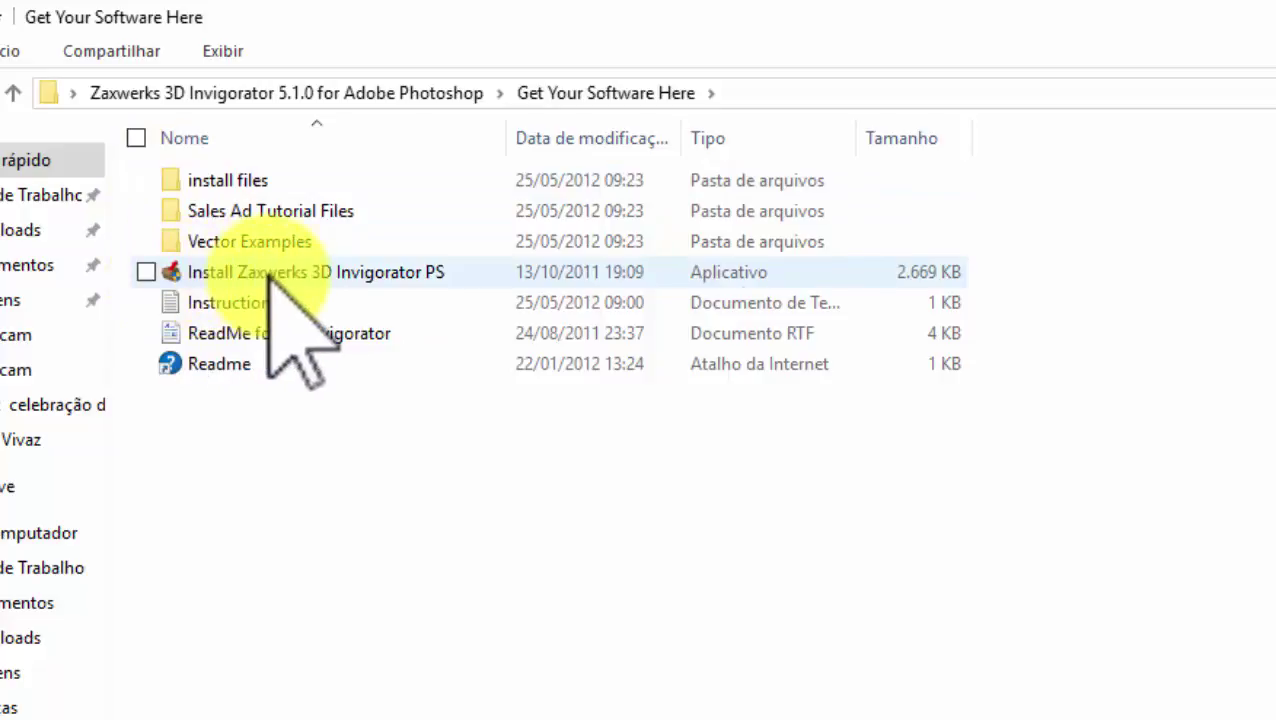
right_click(258, 270)
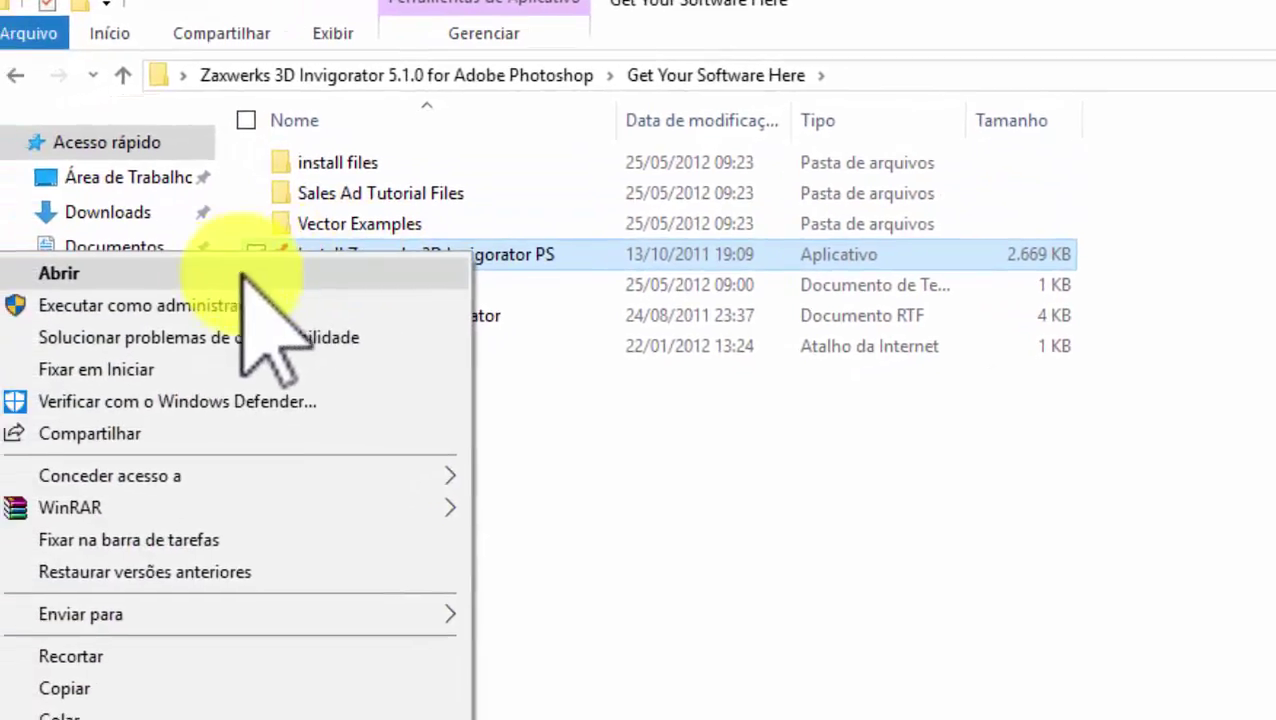
left_click(237, 293)
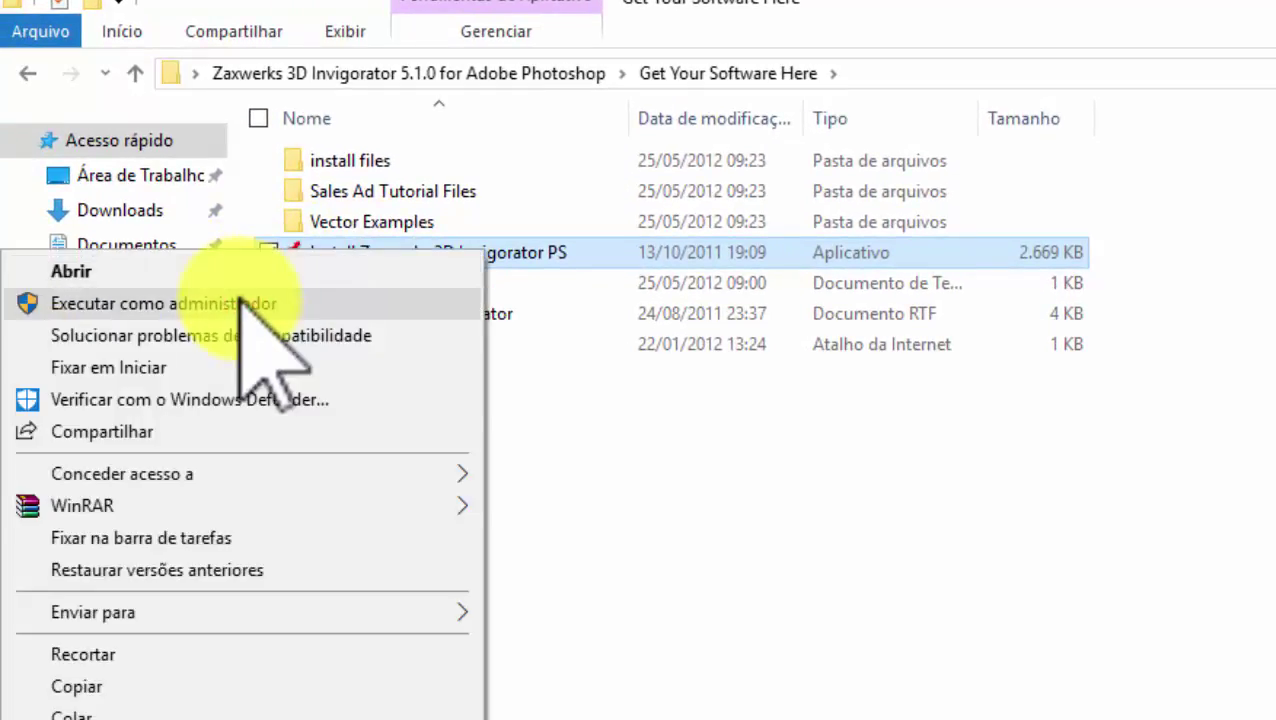
left_click(240, 300)
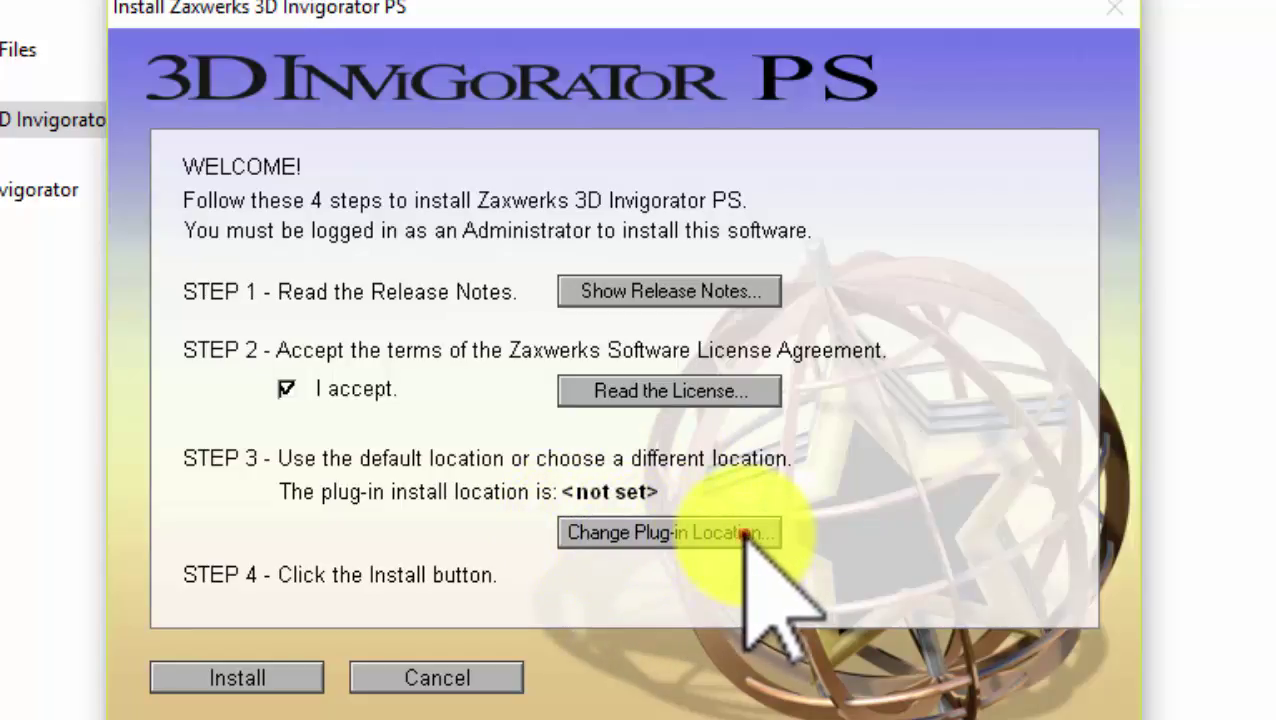
Step: Browse for a new plug-in location through Disco Local (C:) and Arquivos de Programas to Adobe
left_click(745, 533)
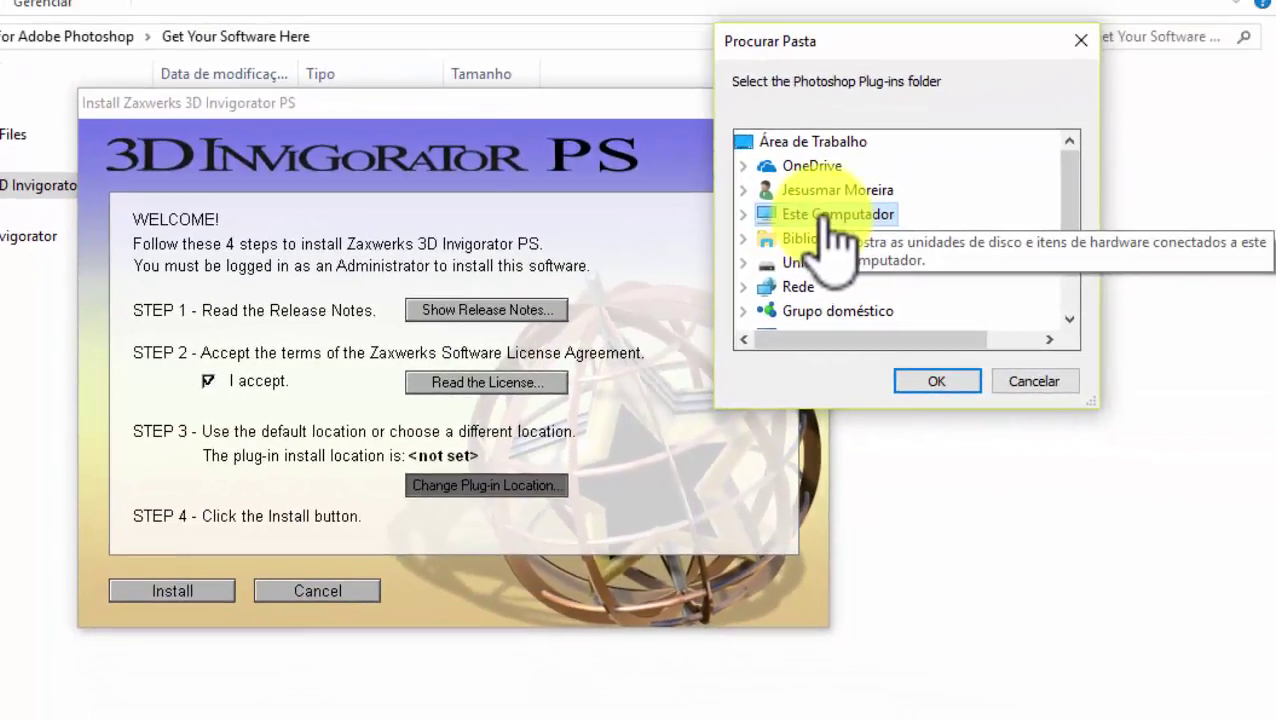
double_click(826, 216)
scroll(905, 215, "down", 1)
scroll(905, 215, "down", 1)
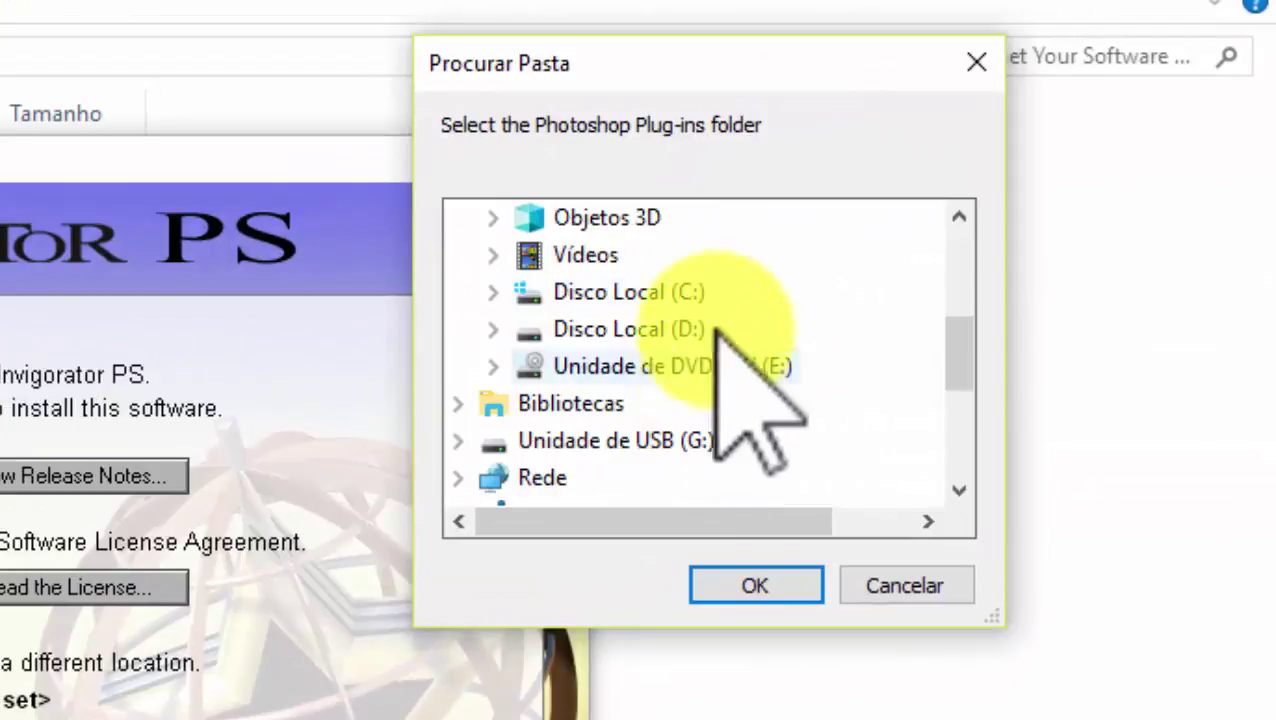
double_click(568, 292)
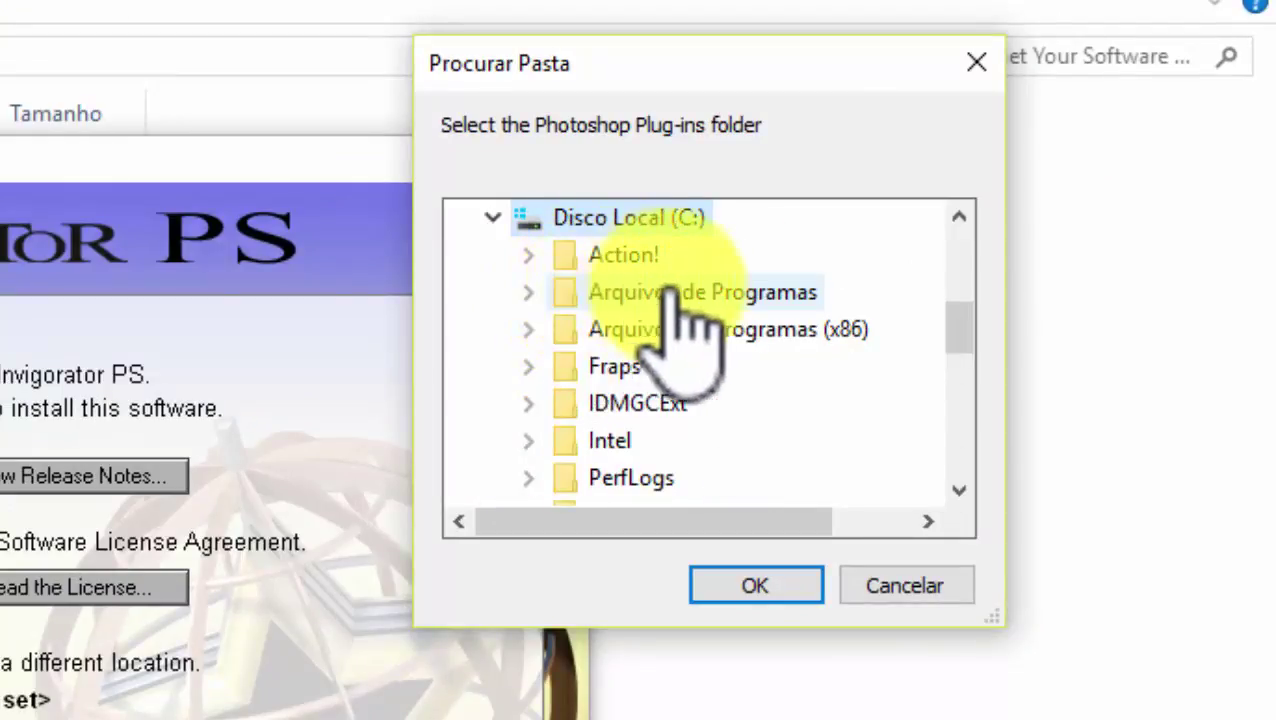
double_click(706, 292)
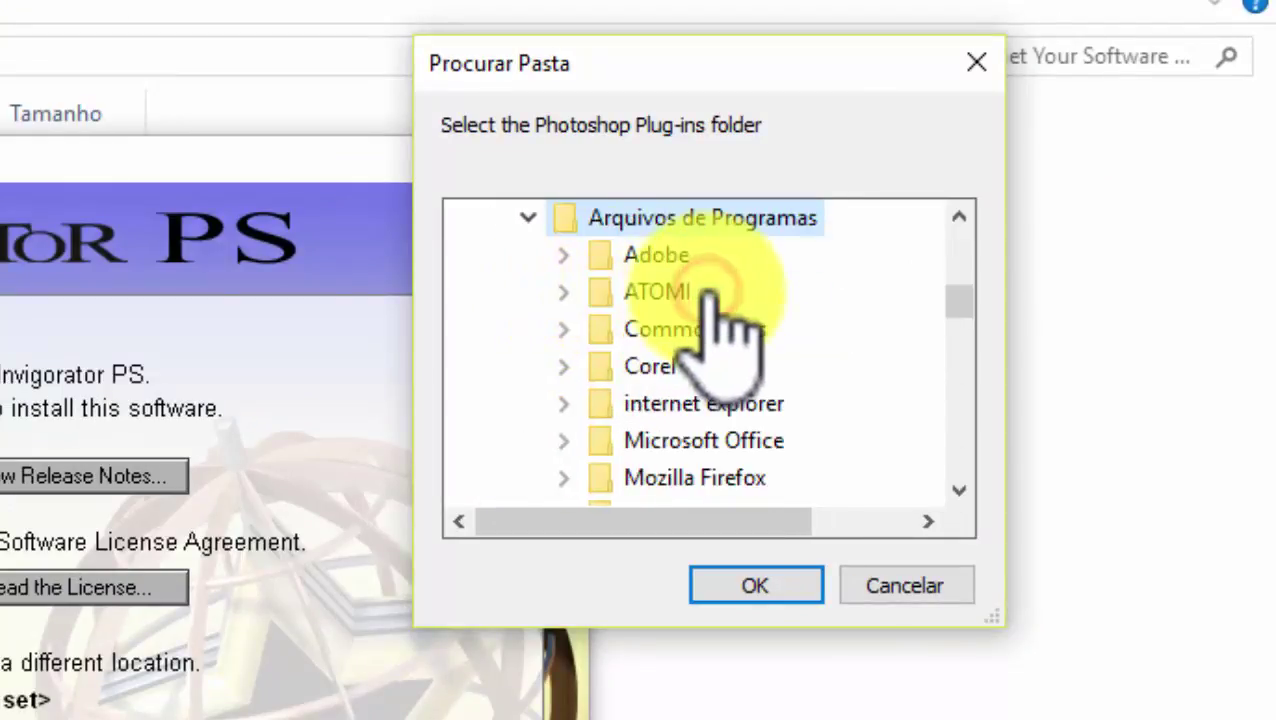
double_click(657, 256)
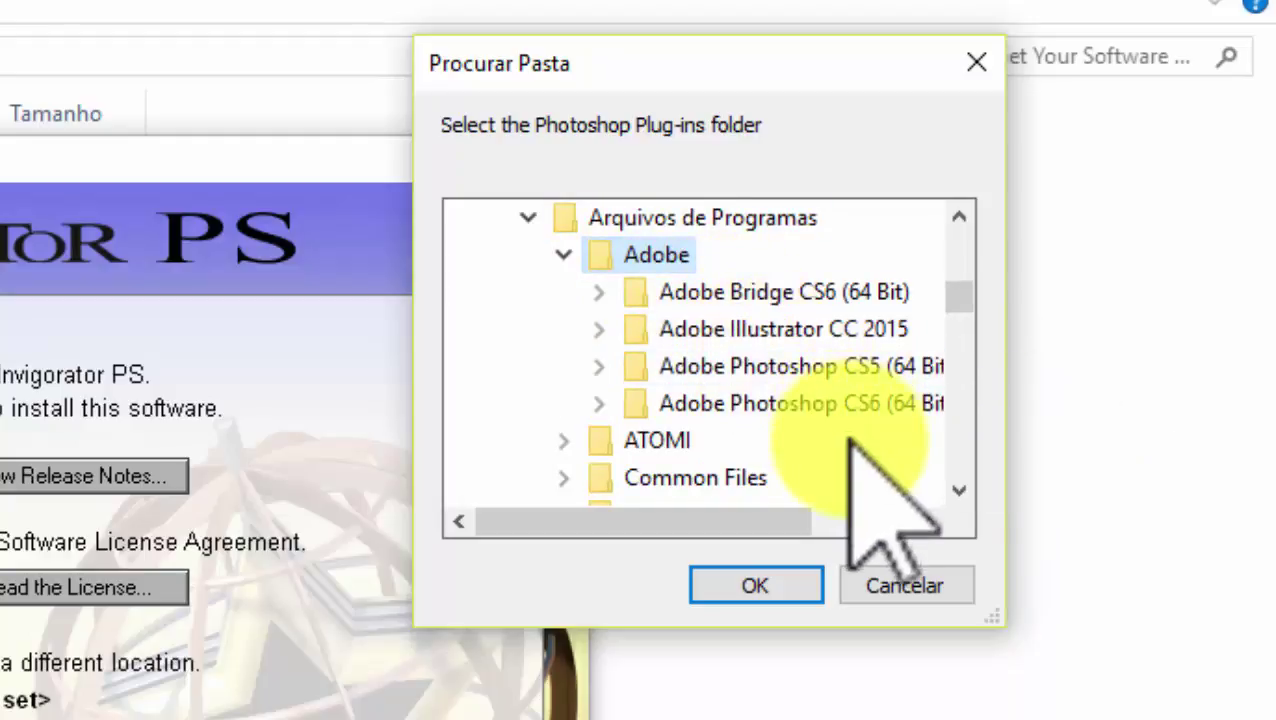
Step: Choose the Adobe Photoshop CS5 (64 Bit) Plug-ins folder and confirm it
left_click_drag(730, 521, 803, 521)
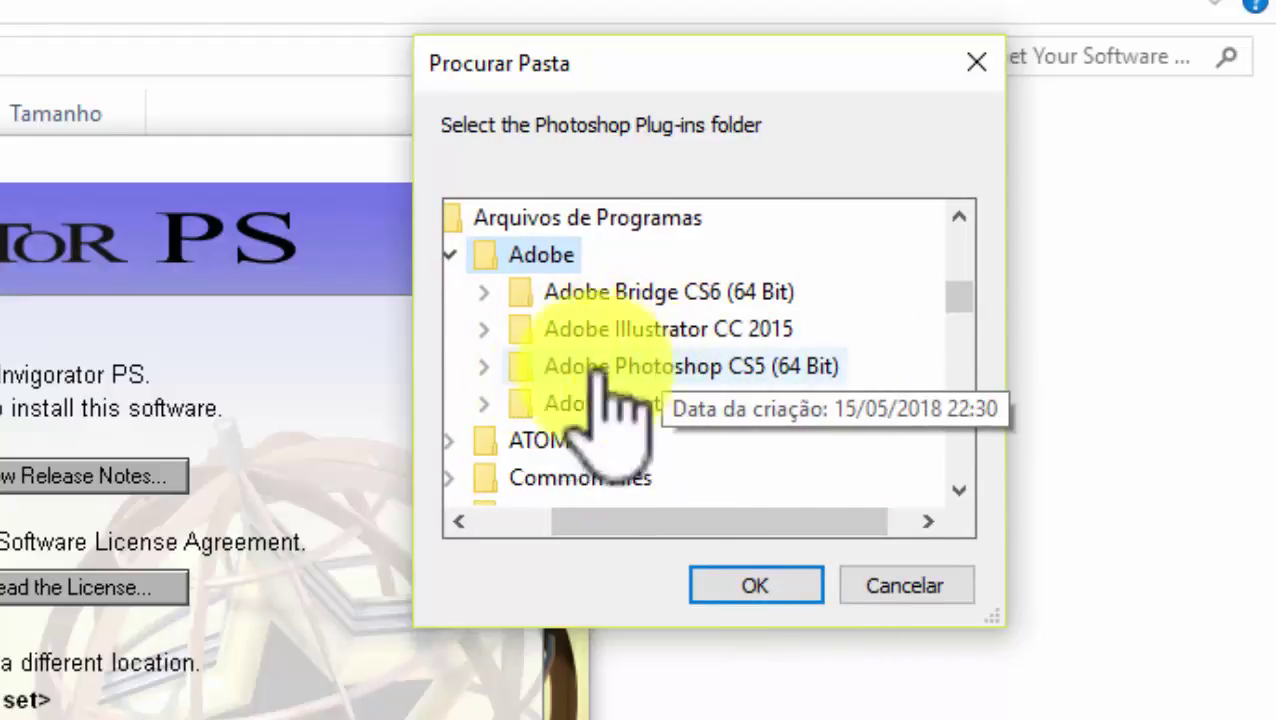
left_click(518, 366)
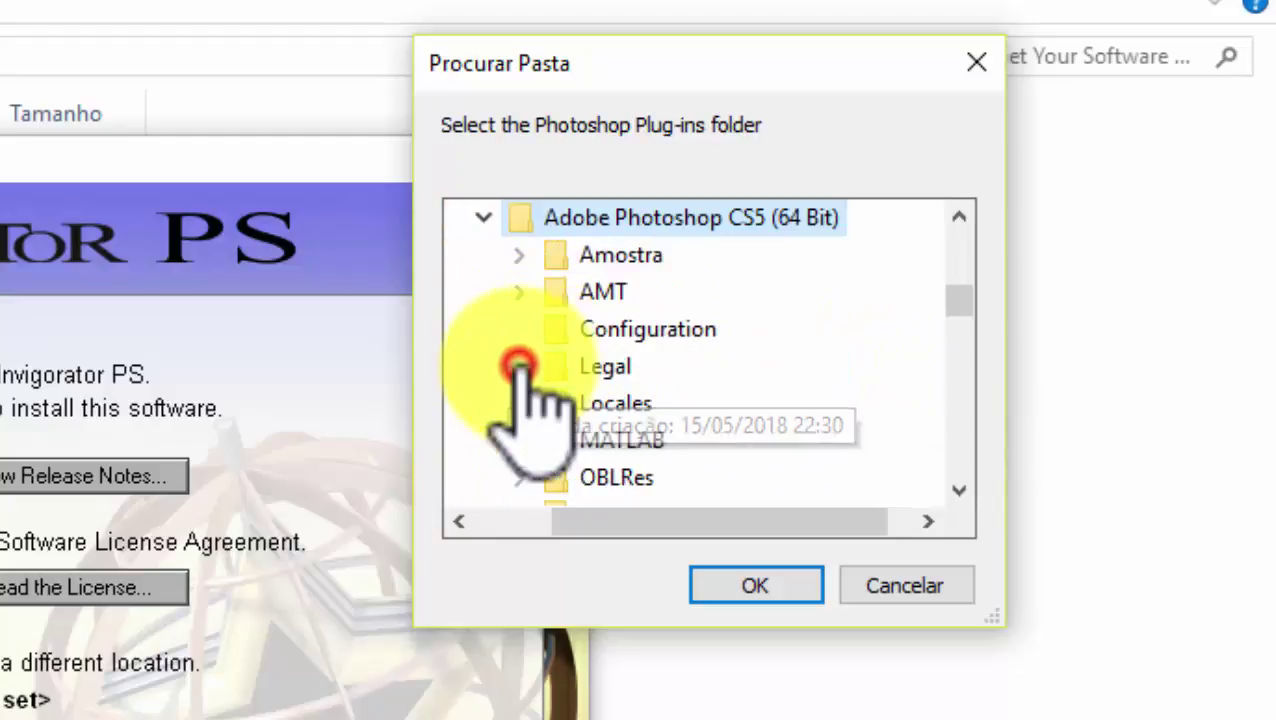
scroll(695, 352, "down", 1)
scroll(690, 352, "down", 1)
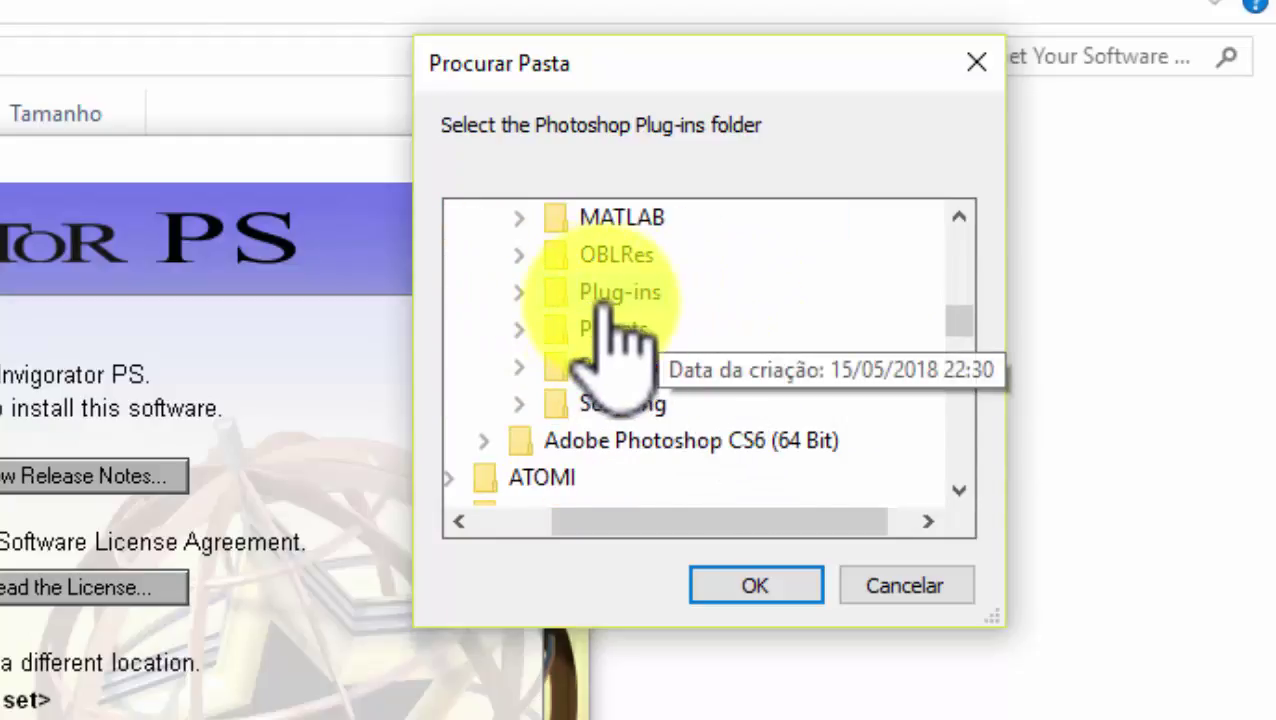
left_click(562, 293)
left_click(760, 585)
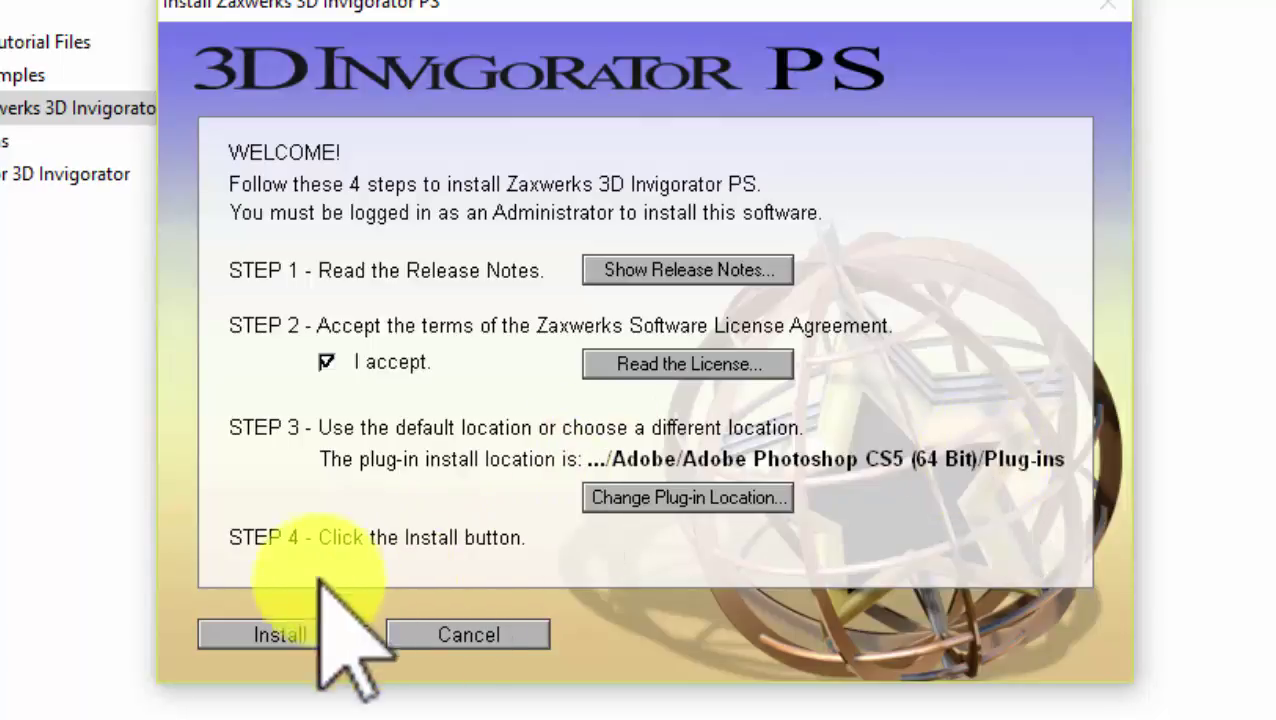
Step: Install the plug-in, quit the installer, and start Adobe Photoshop CS5 (64 Bit) from Start
left_click(290, 635)
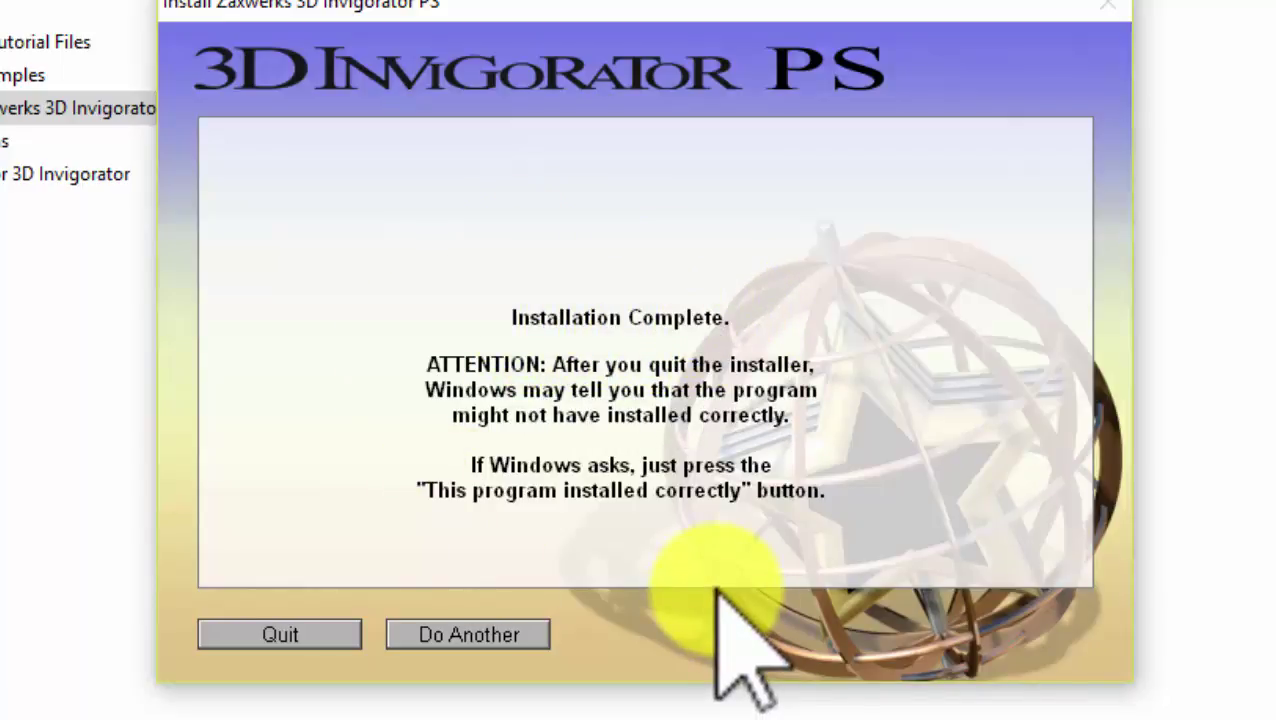
left_click(280, 632)
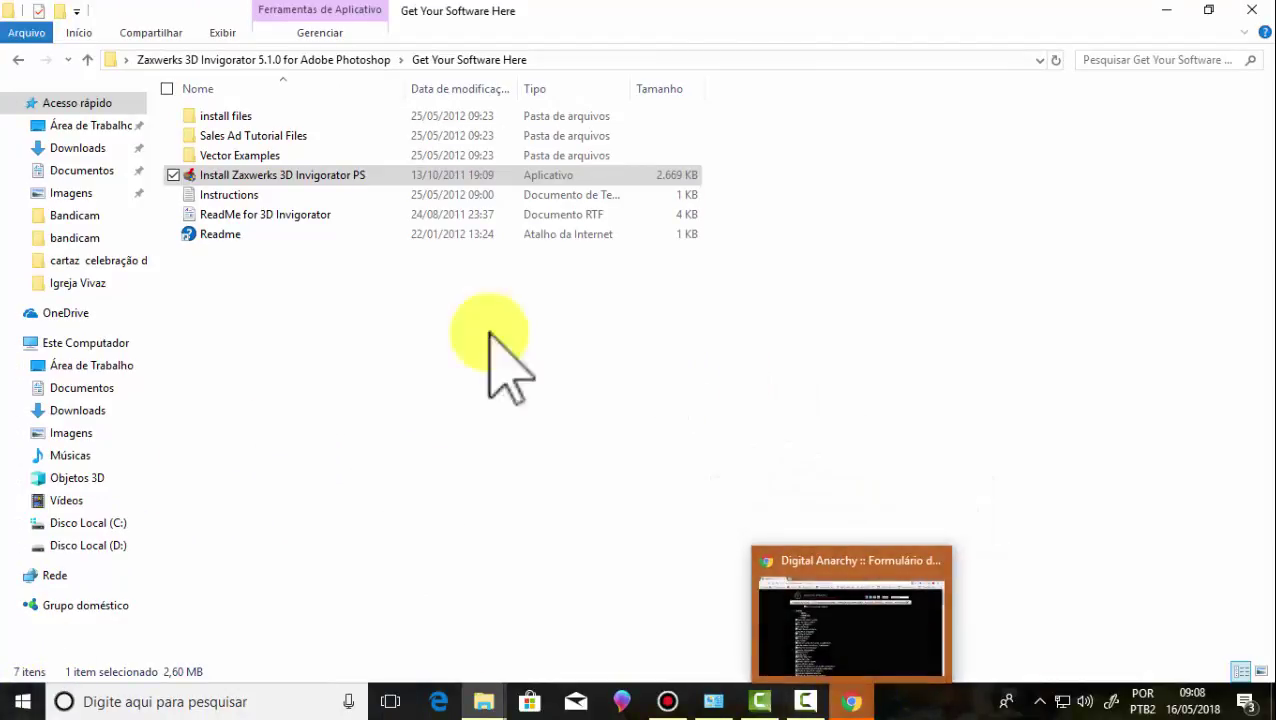
left_click(22, 701)
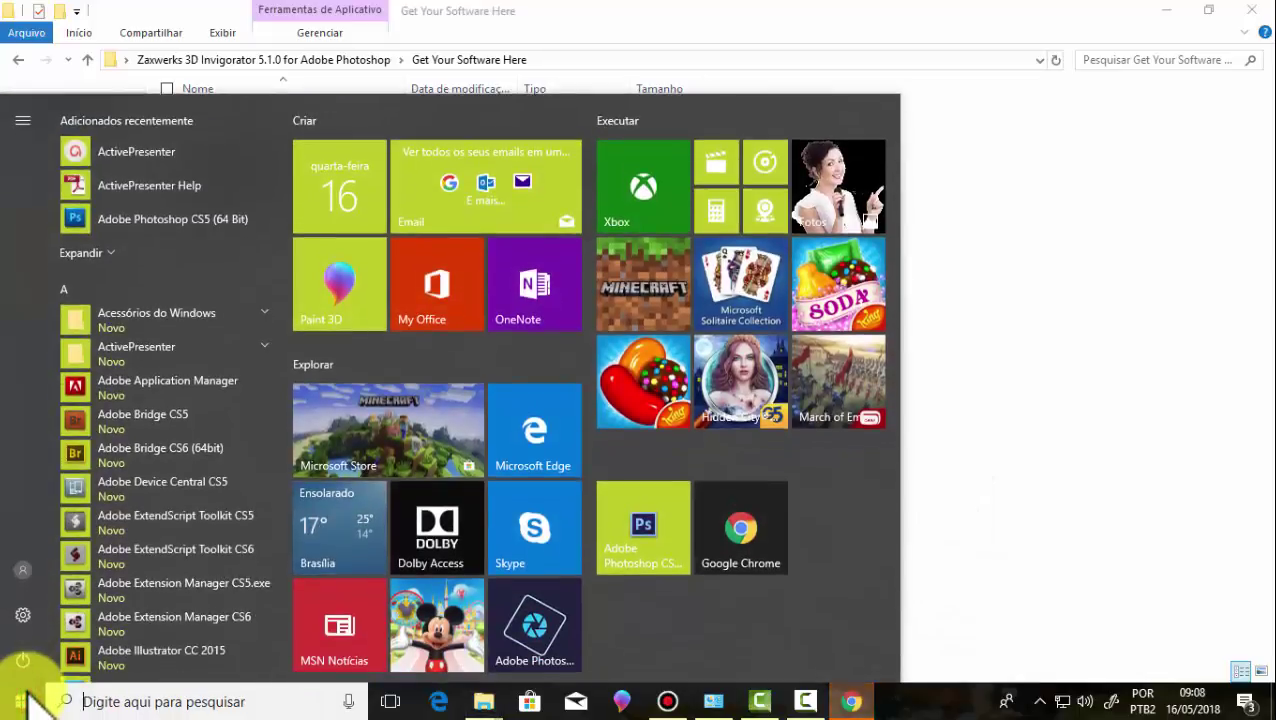
scroll(80, 605, "down", 3)
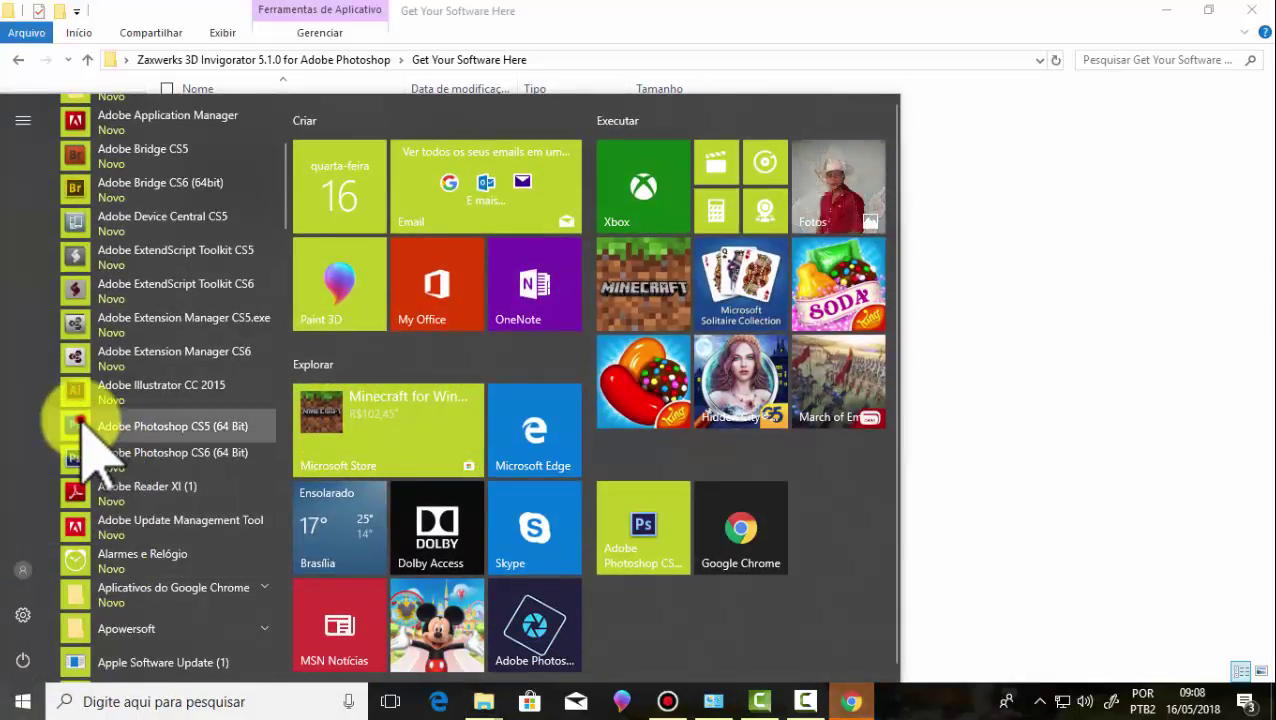
left_click(86, 426)
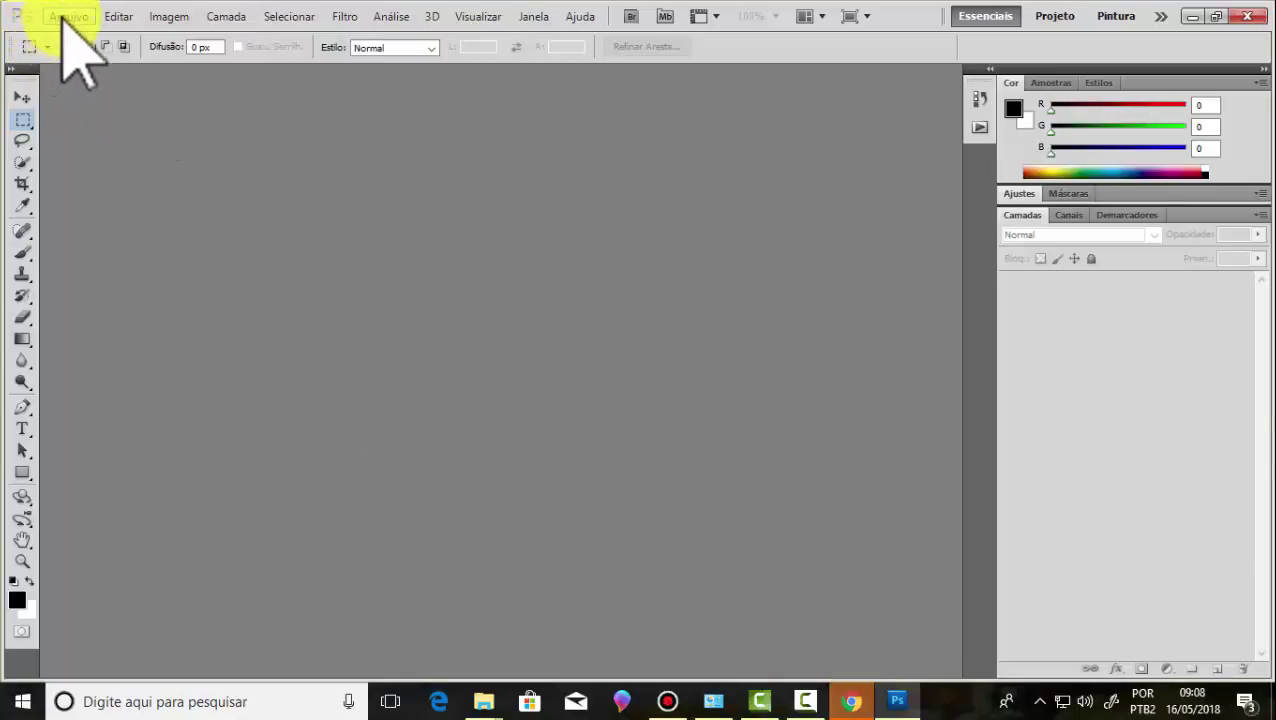
Step: Create a new document via Arquivo > Novo at 1280 × 720 pixels
left_click(63, 16)
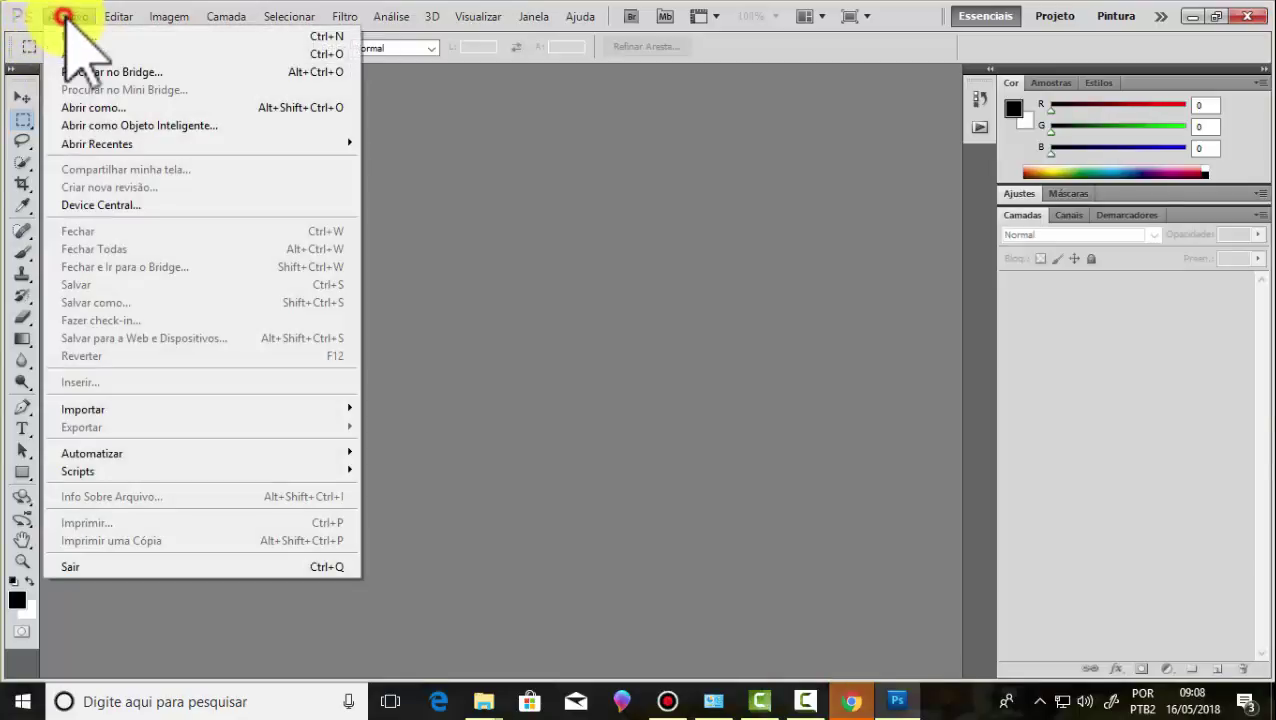
left_click(76, 37)
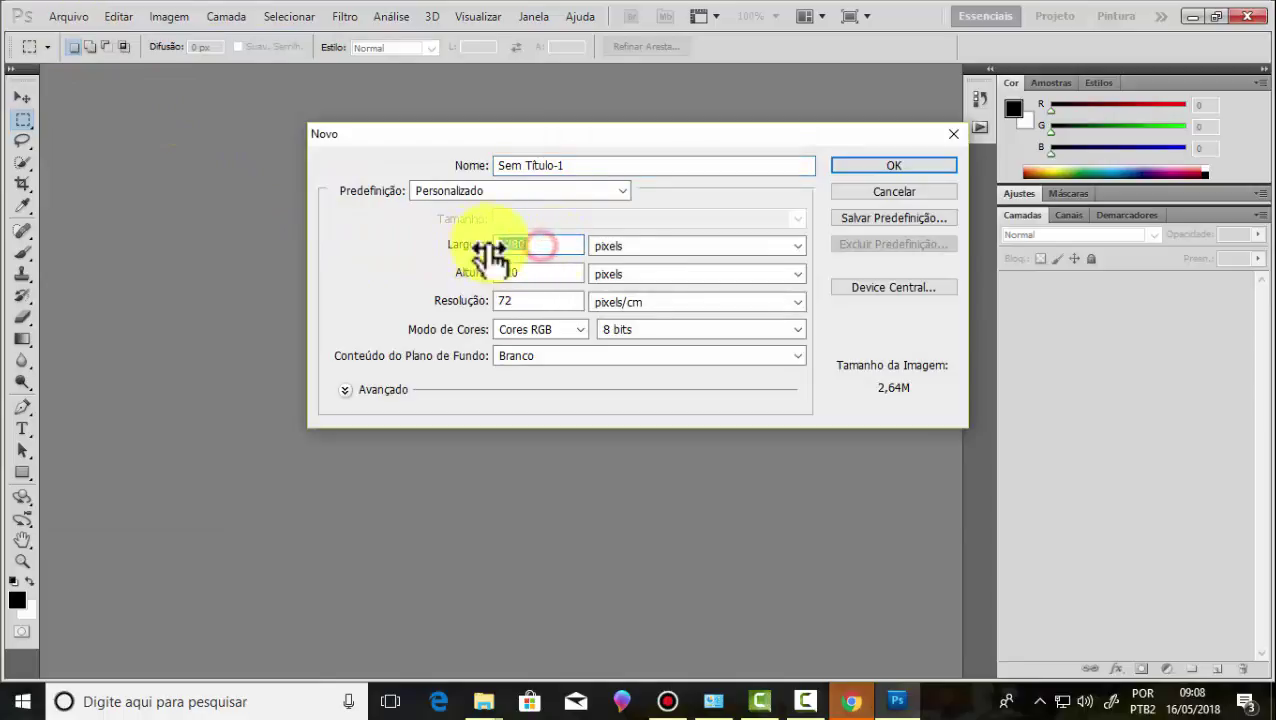
left_click(690, 247)
left_click(637, 244)
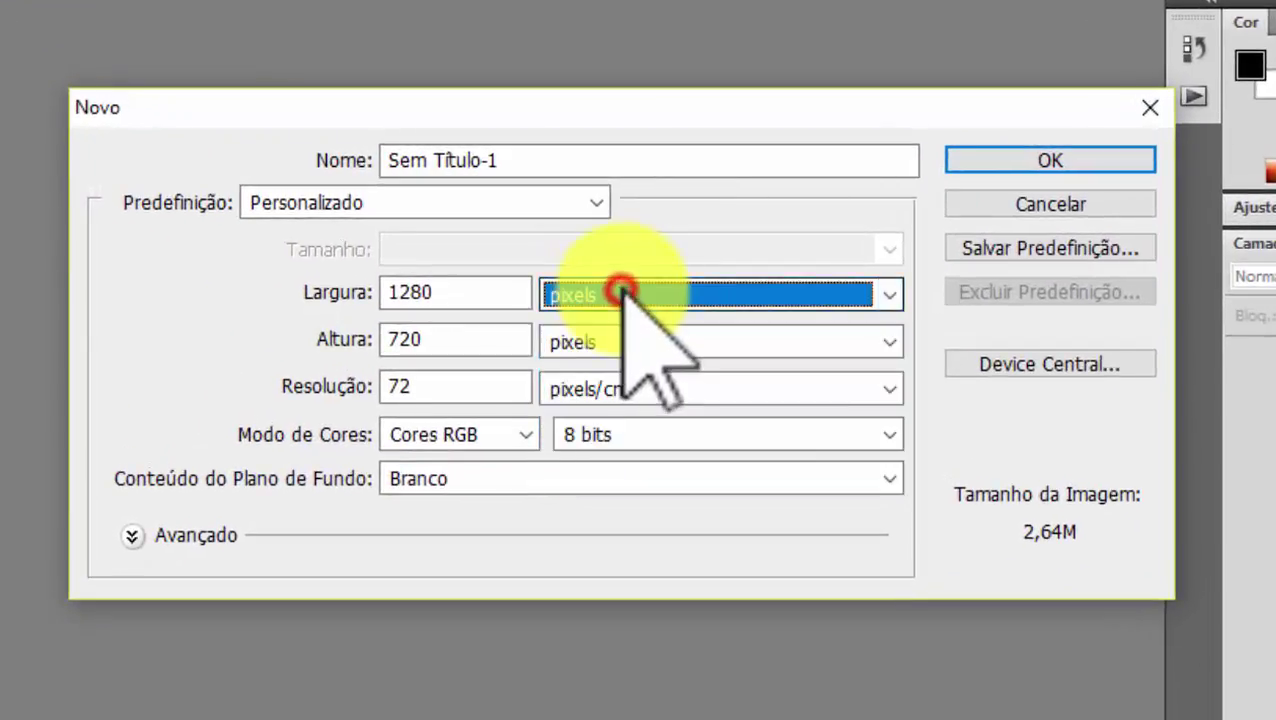
left_click(458, 342)
left_click(652, 342)
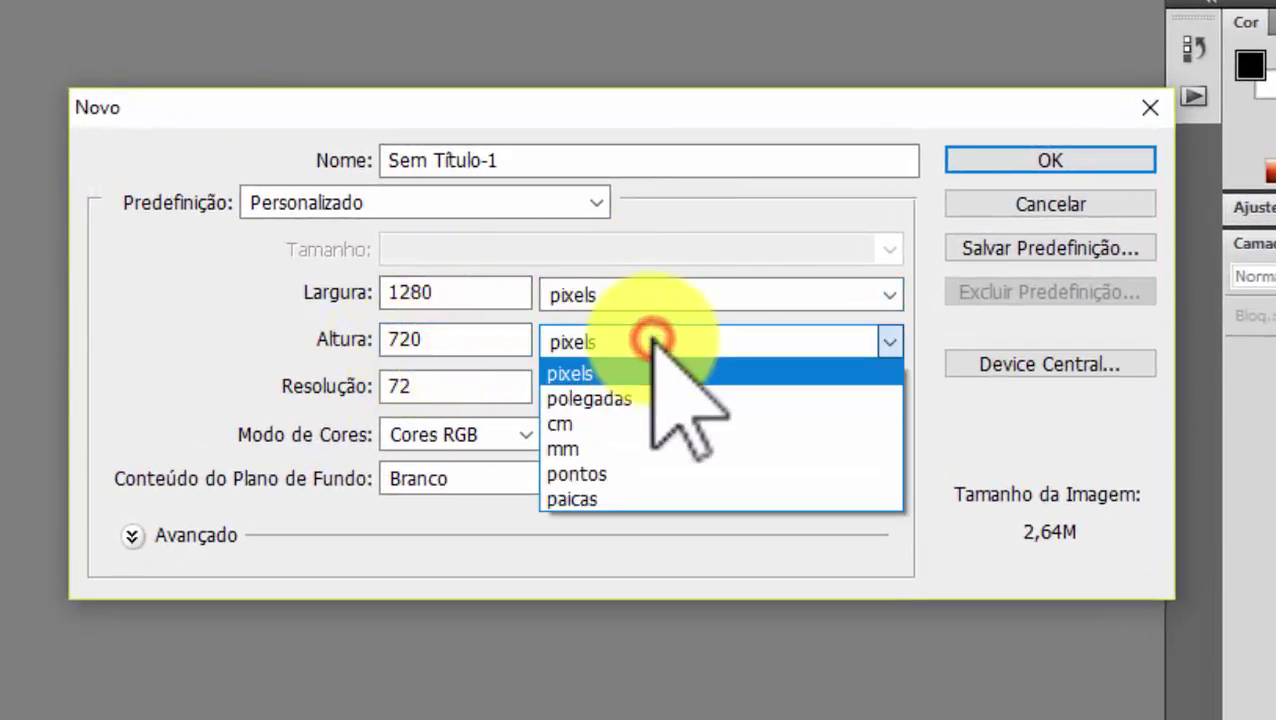
left_click(652, 340)
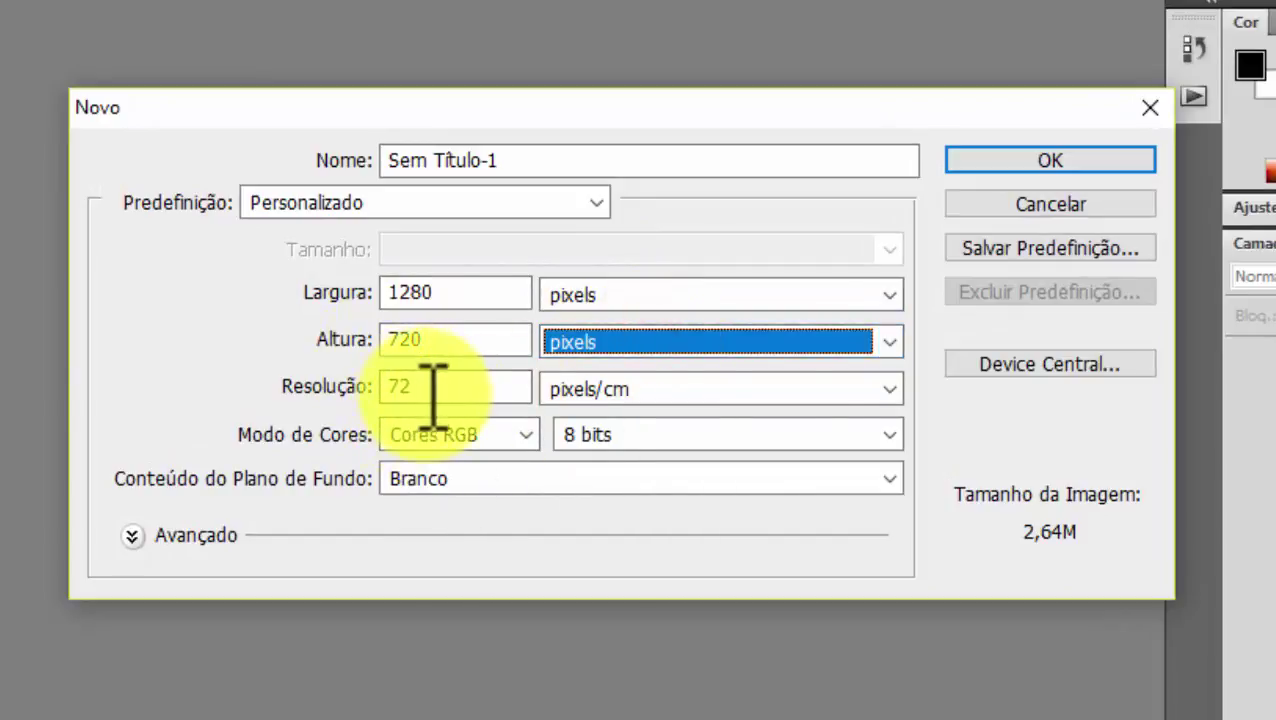
left_click(1025, 155)
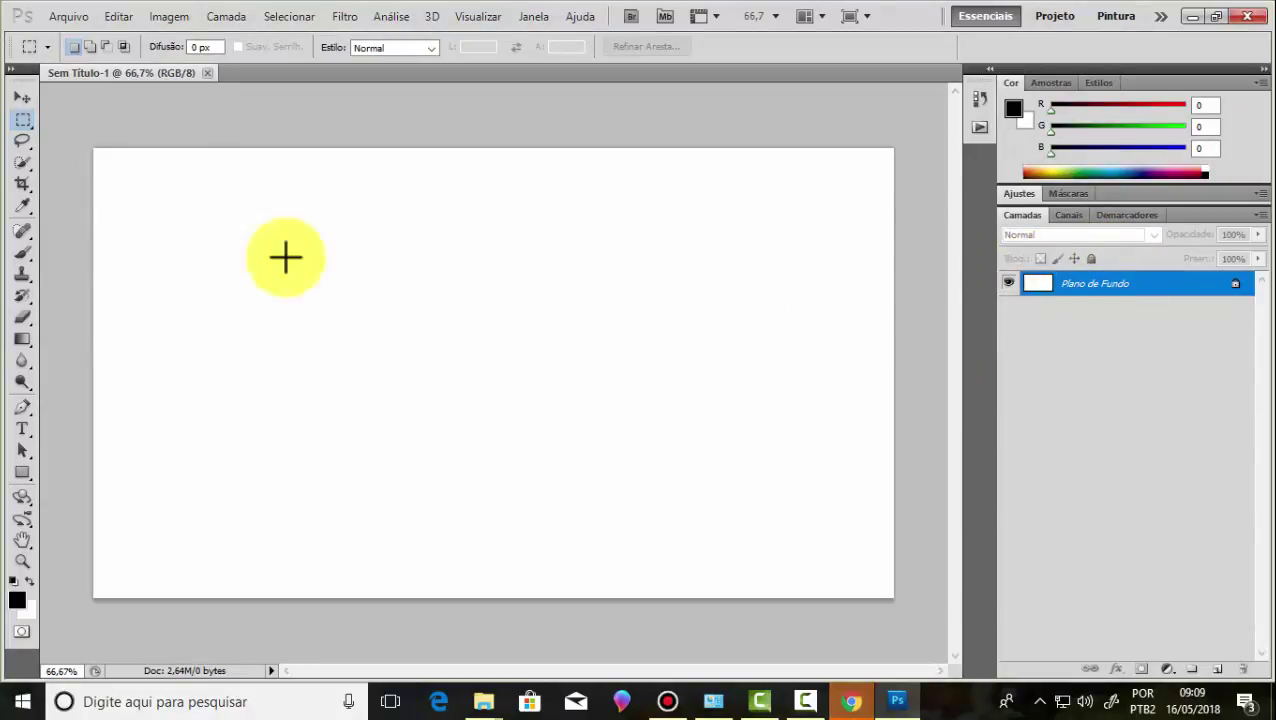
Step: Set the Gradient tool's stops to blue on the right and deep navy on the left
left_click(24, 340)
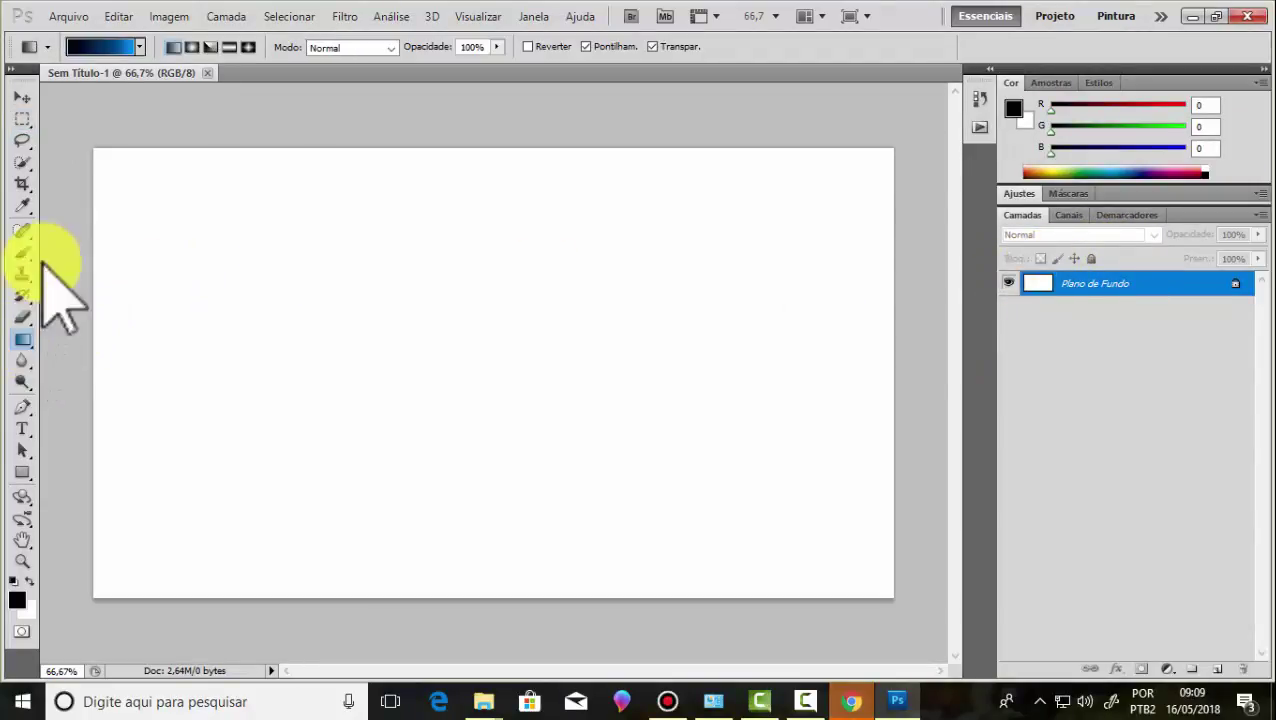
left_click(100, 46)
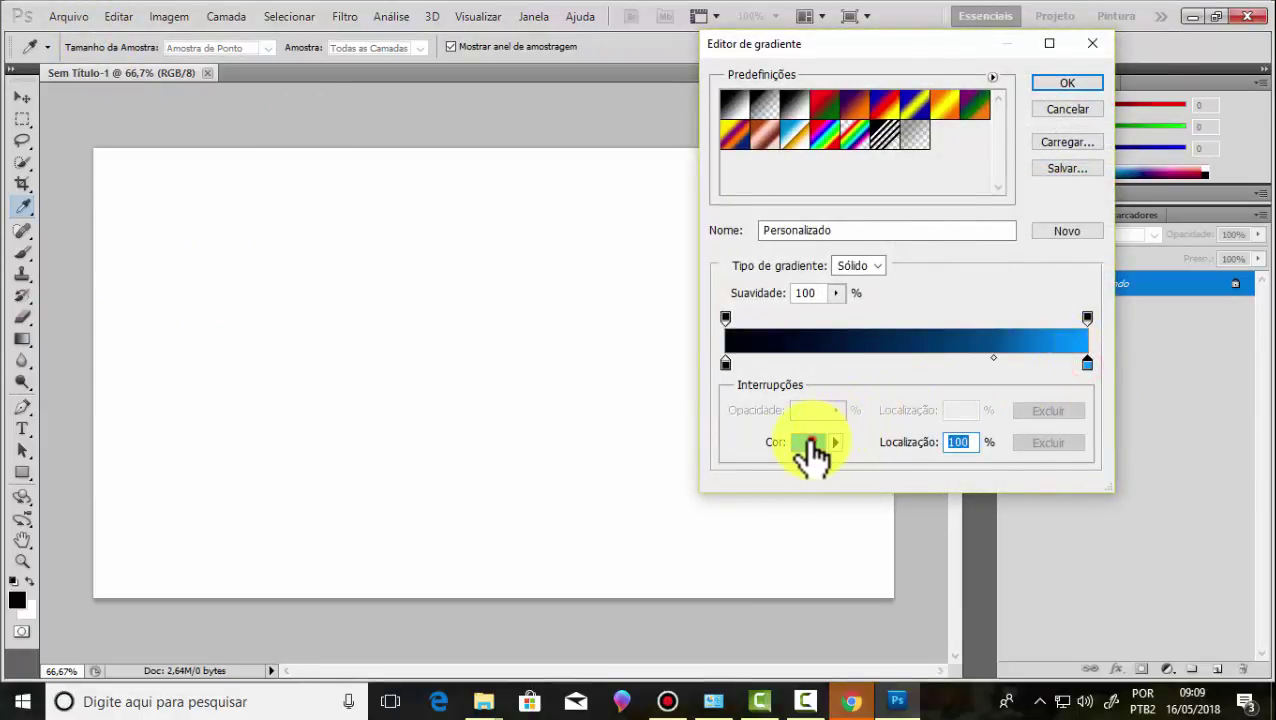
left_click(808, 442)
left_click(1112, 48)
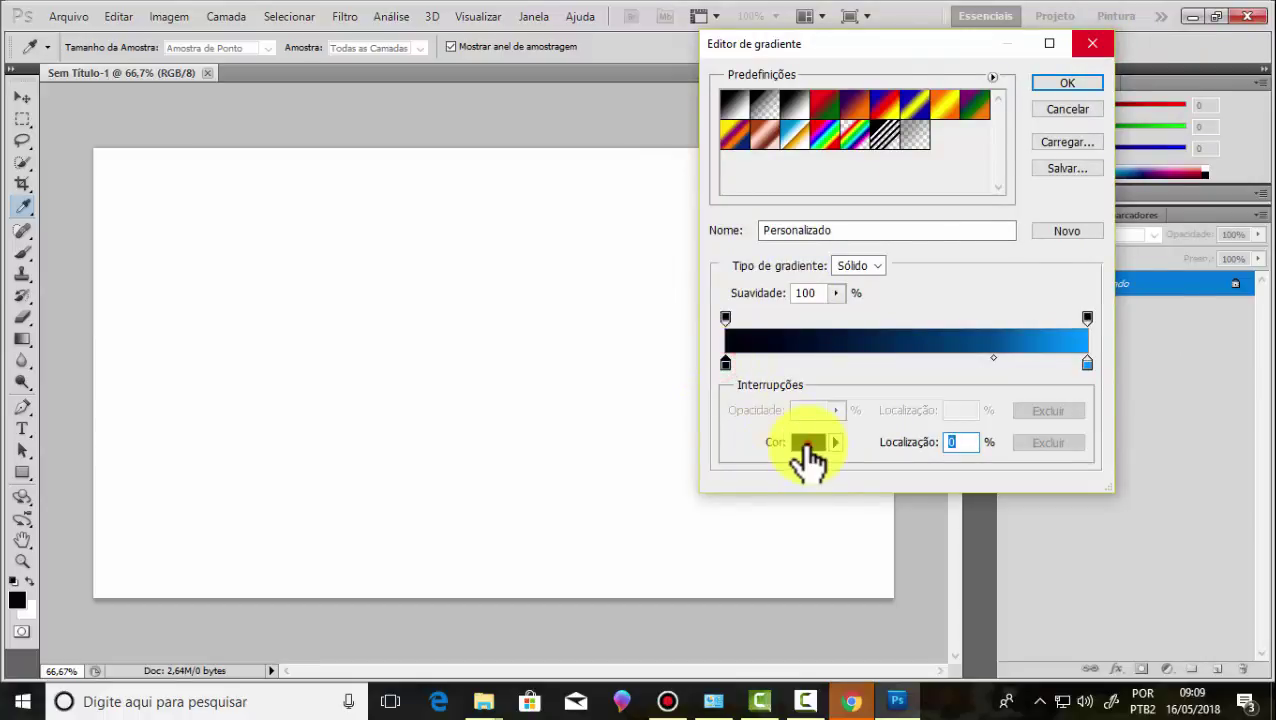
left_click(808, 442)
left_click_drag(899, 227, 917, 275)
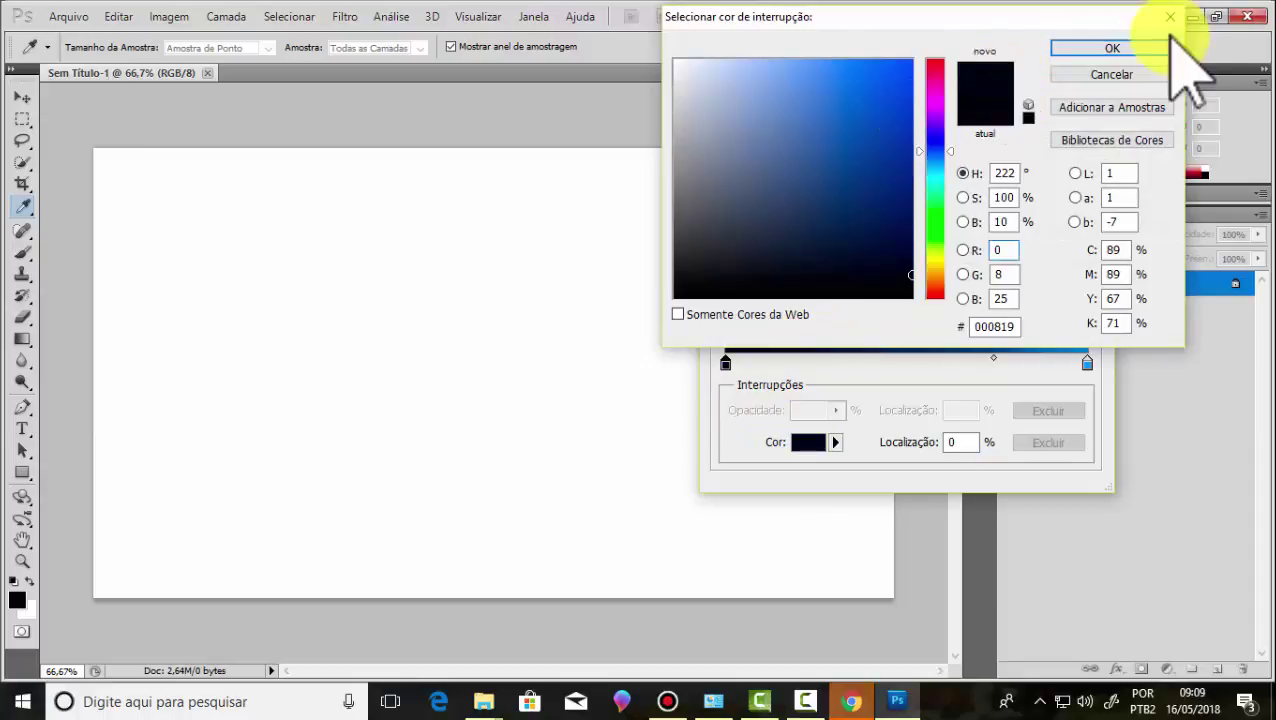
left_click(1122, 48)
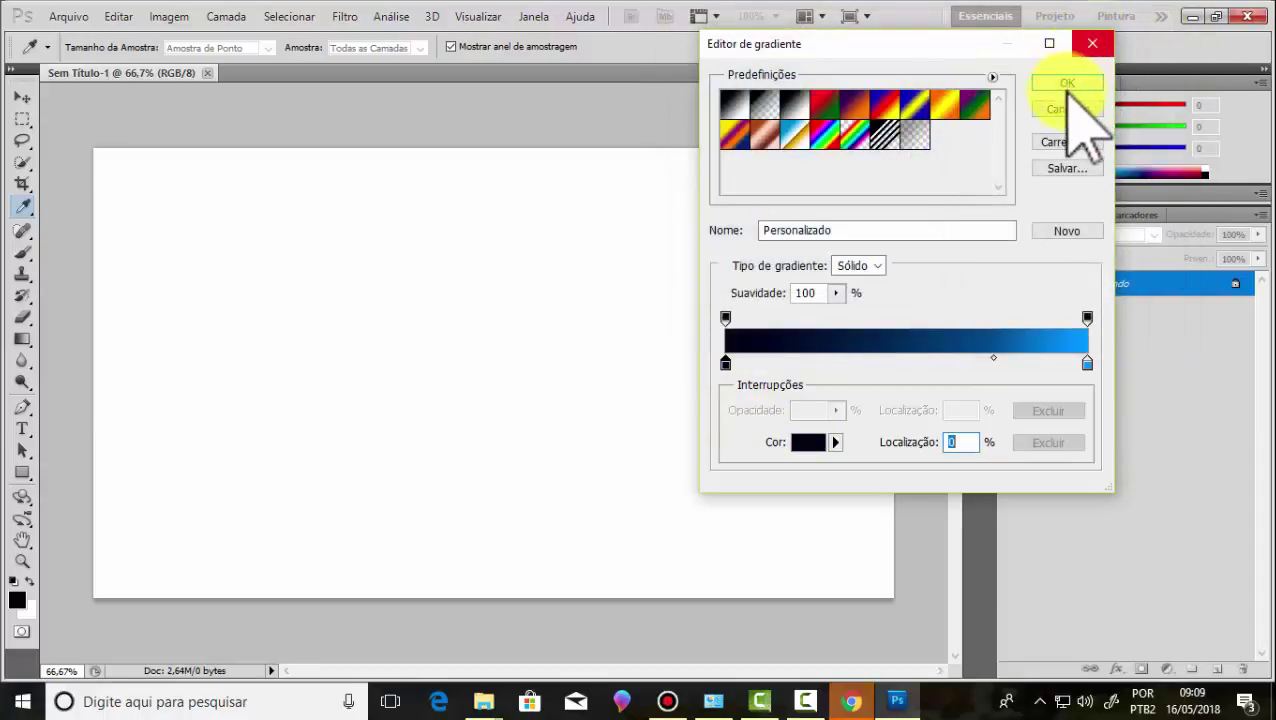
Step: Fill the canvas with the gradient, blue at top, and add empty layer Camada 1
left_click(1066, 84)
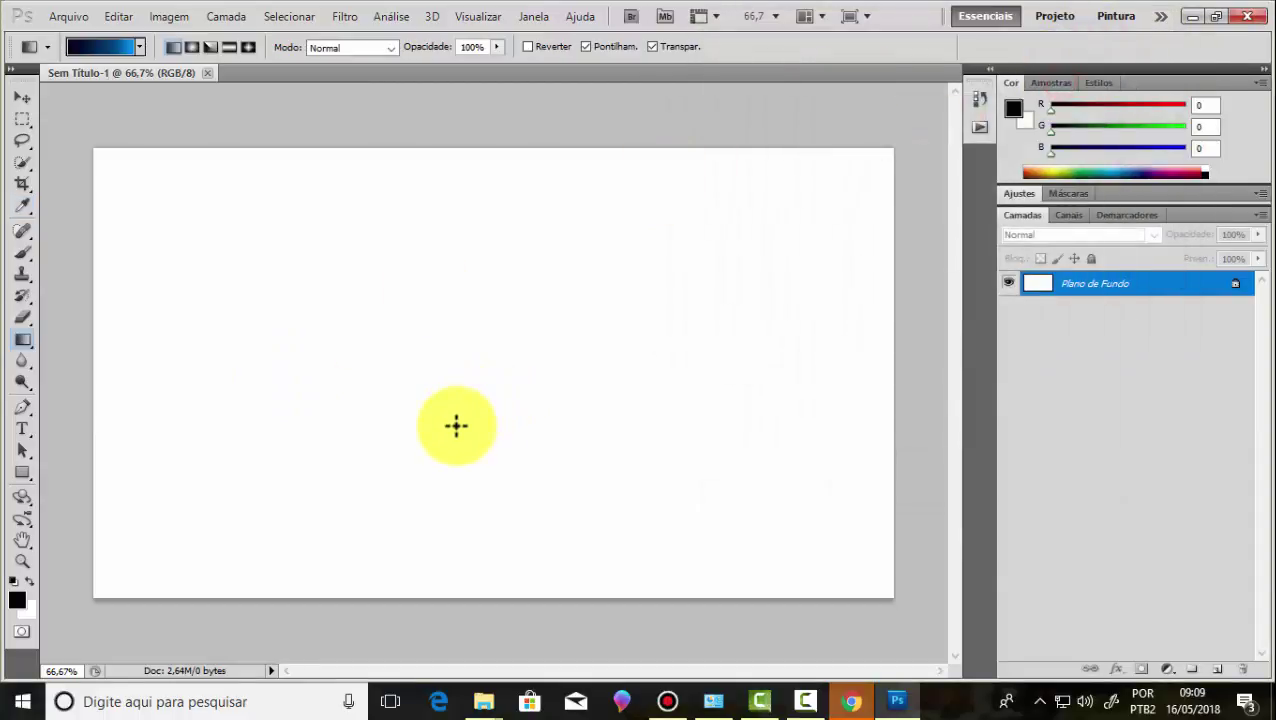
left_click_drag(456, 426, 459, 93)
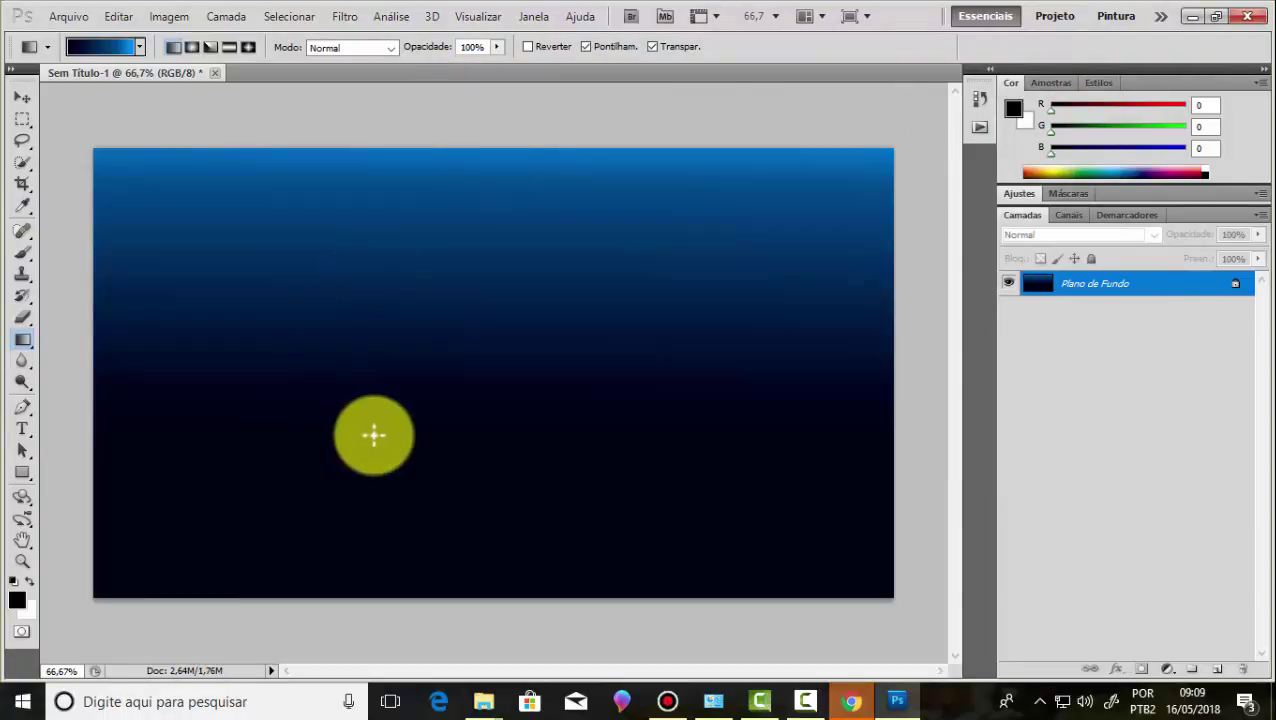
left_click(1217, 669)
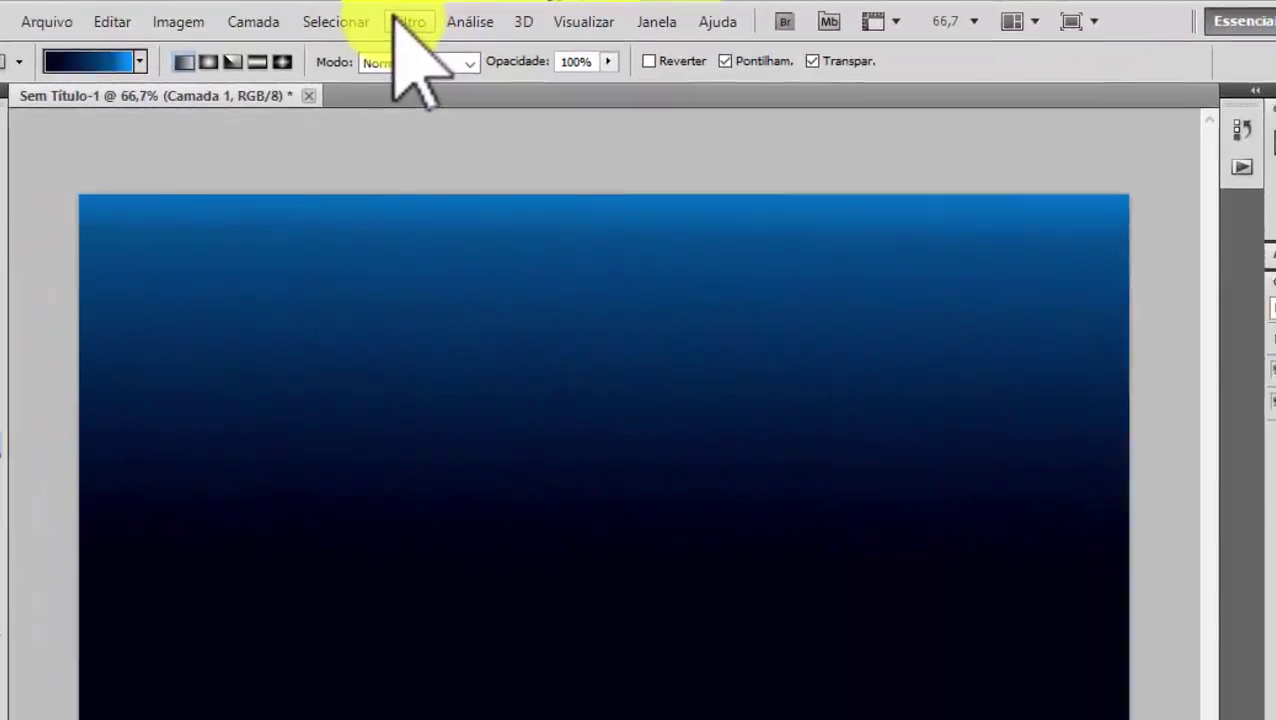
Step: Launch Zaxwerks 3D Invigorator from the Filter menu and start a new 3D text
left_click(394, 19)
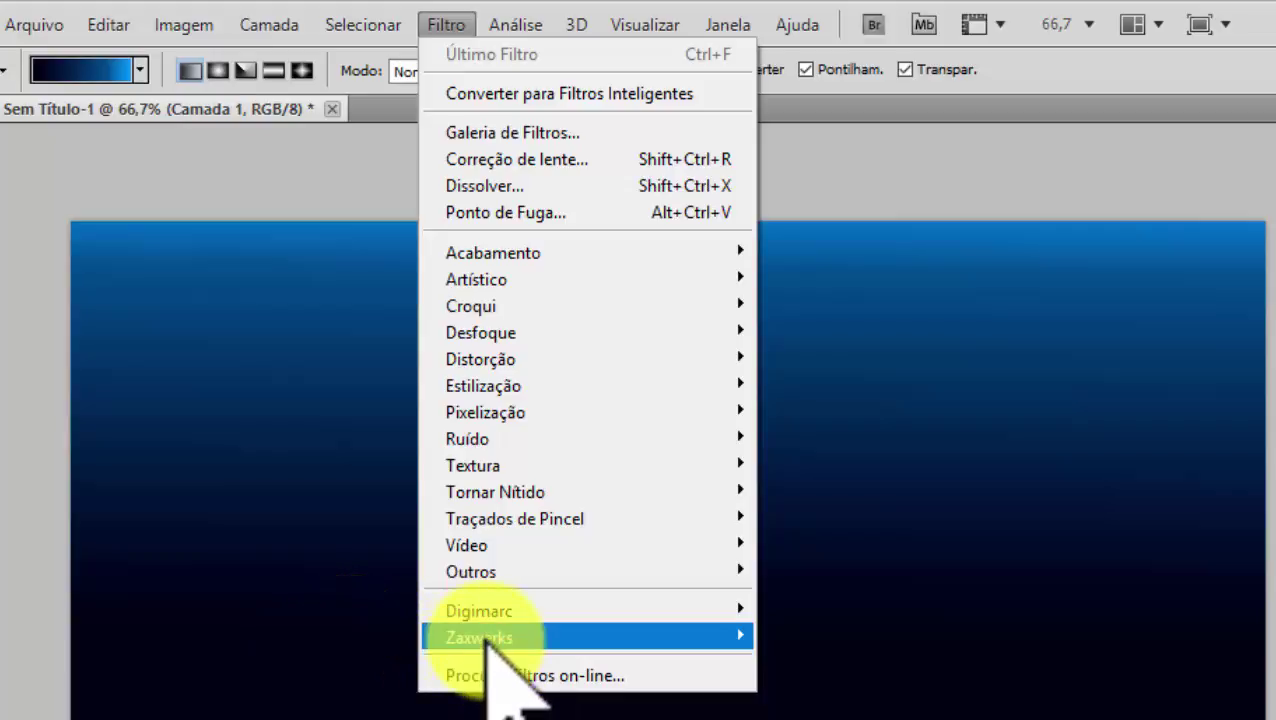
mouse_move(590, 637)
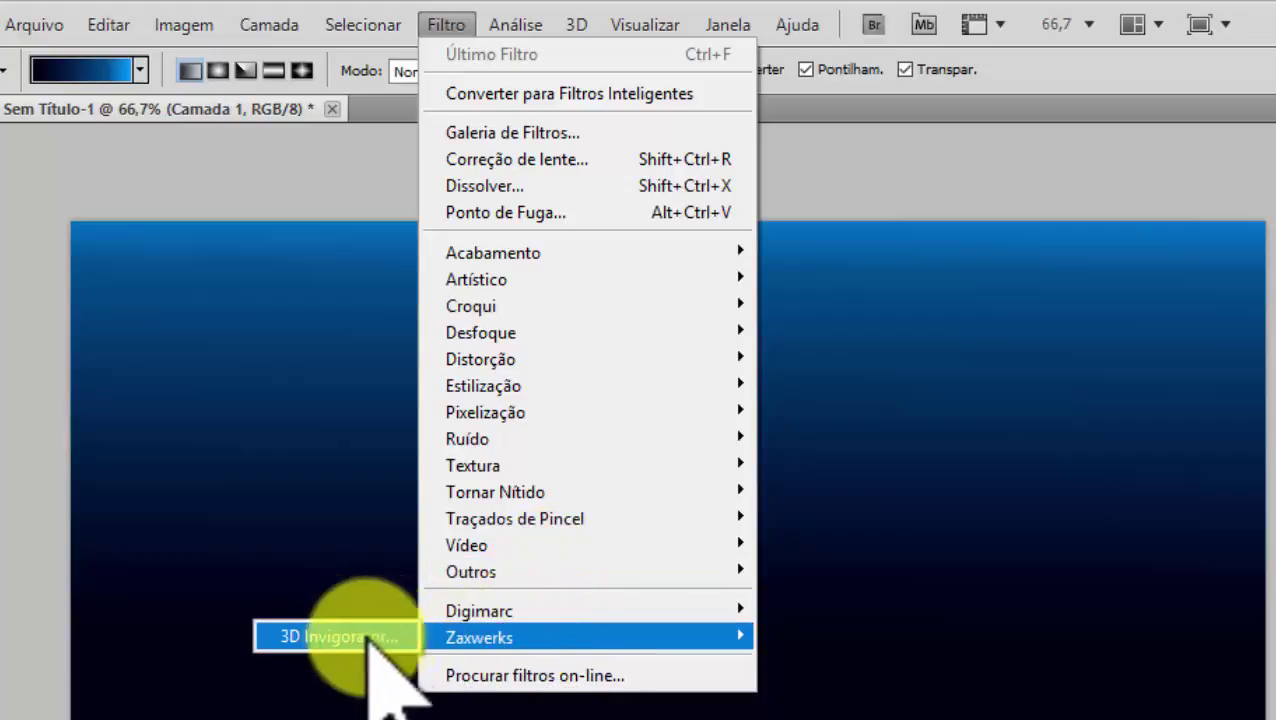
left_click(360, 636)
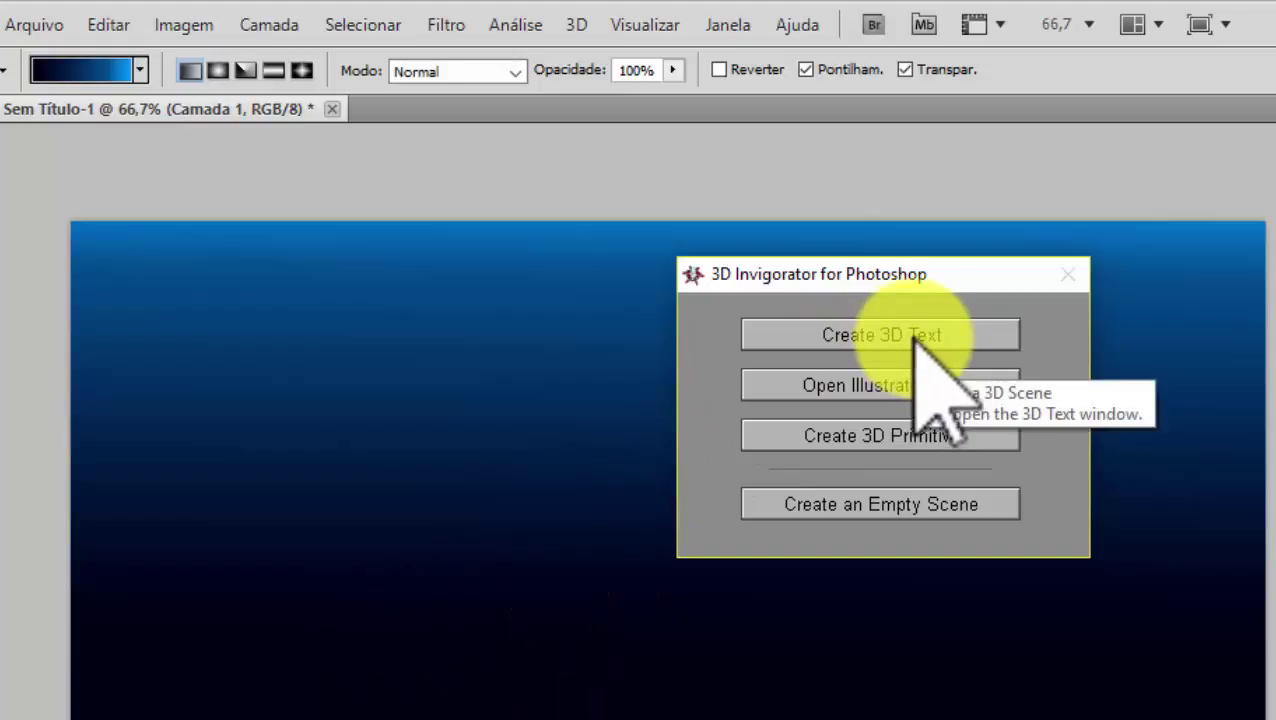
left_click(912, 335)
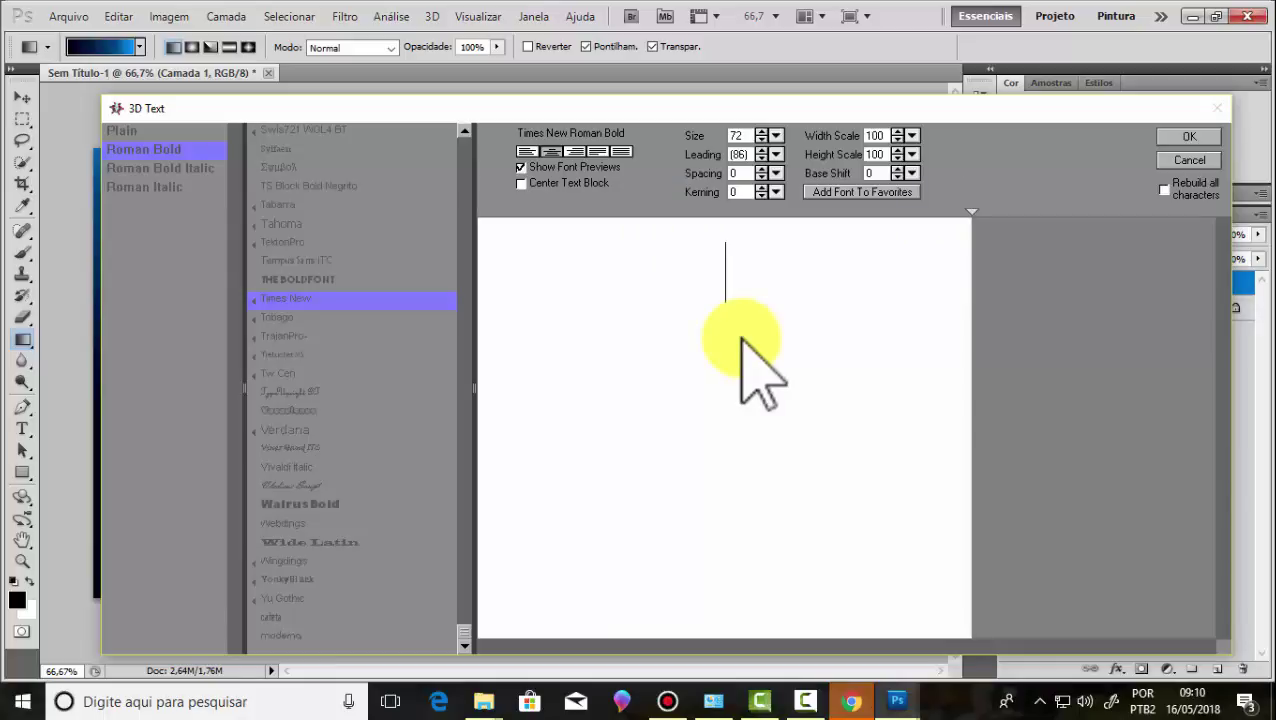
Step: Replace the test text with AGENDA over MISSIONÁRIA on two lines, then select AGENDA
type("agen")
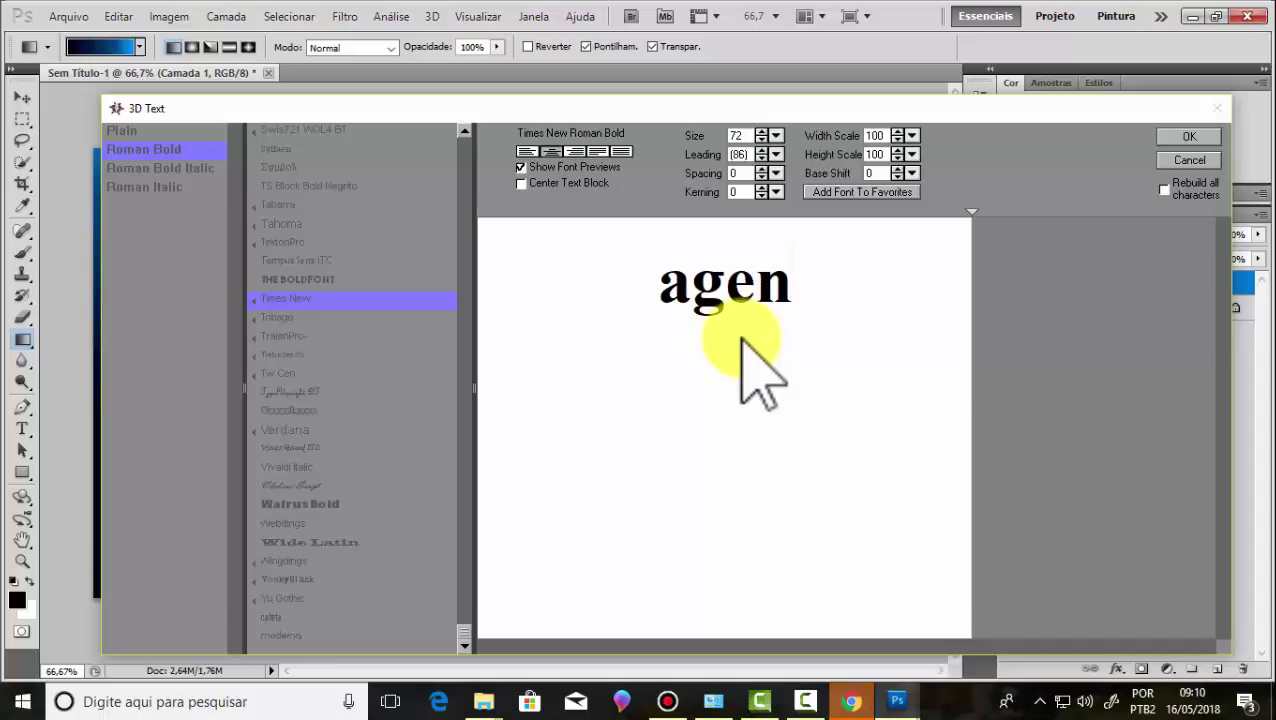
key("BackSpace")
key("BackSpace")
key("BackSpace")
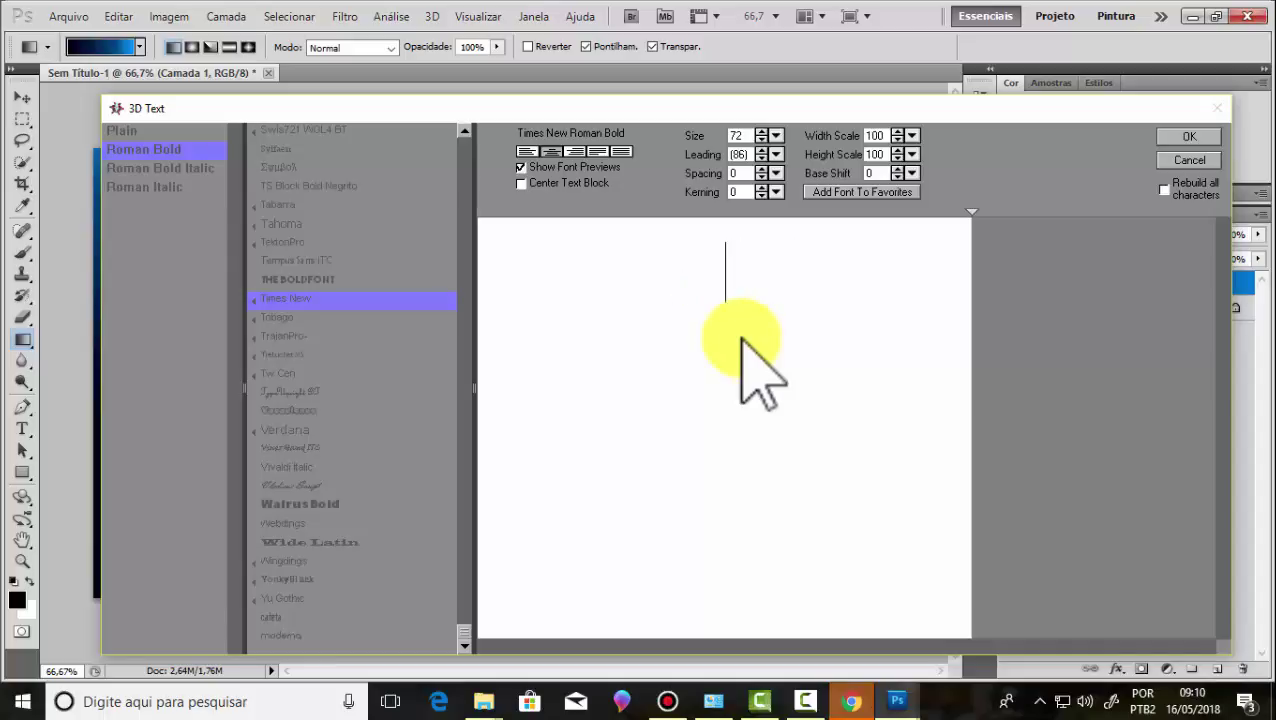
type("AGEN")
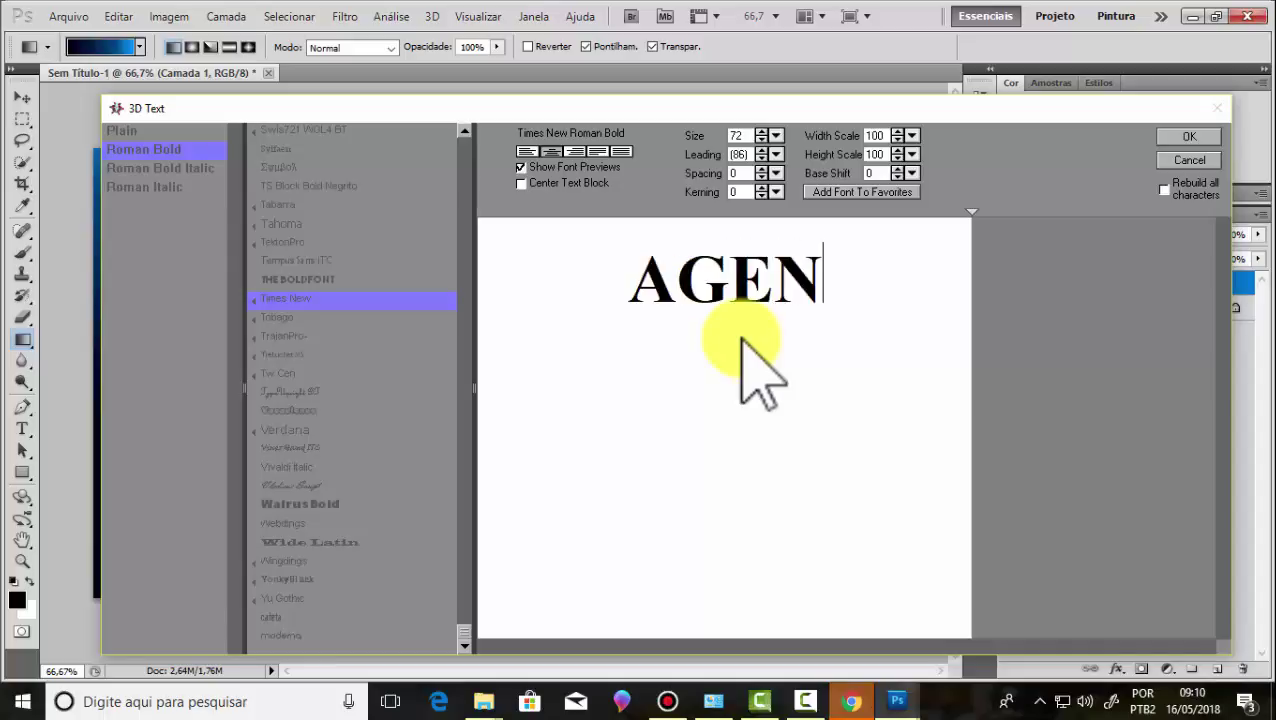
type("DA")
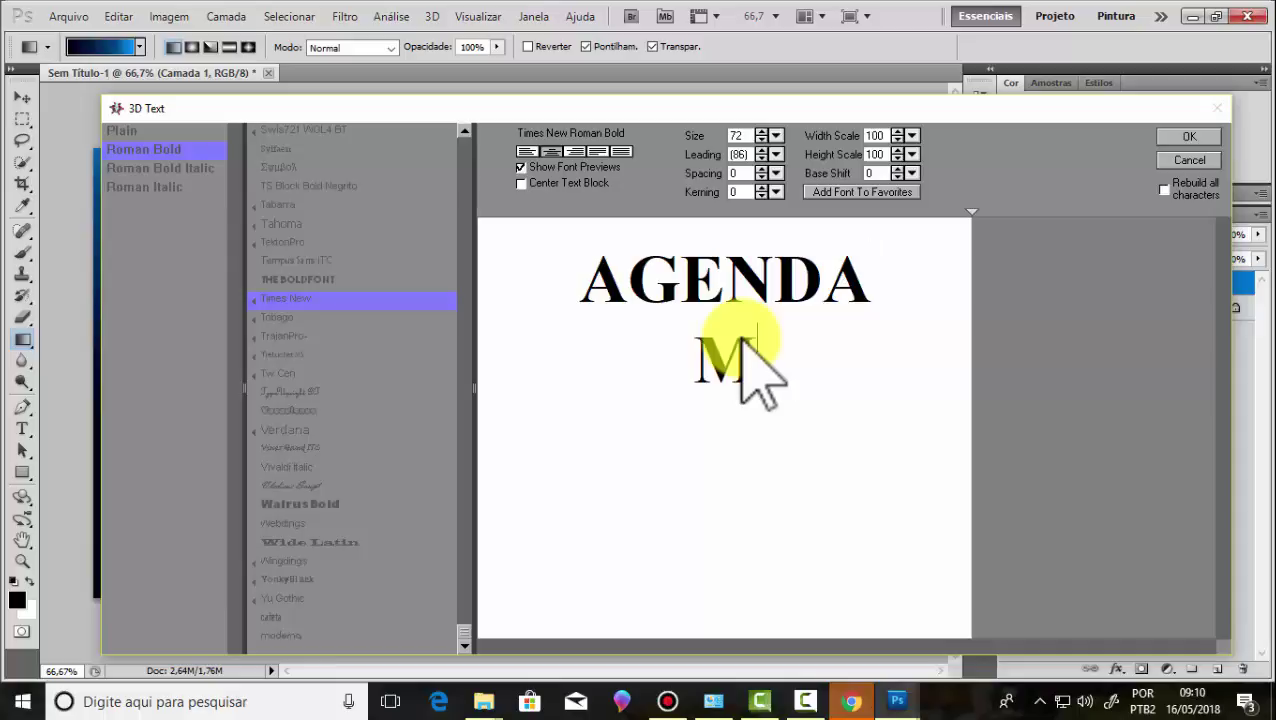
type("ISSIO")
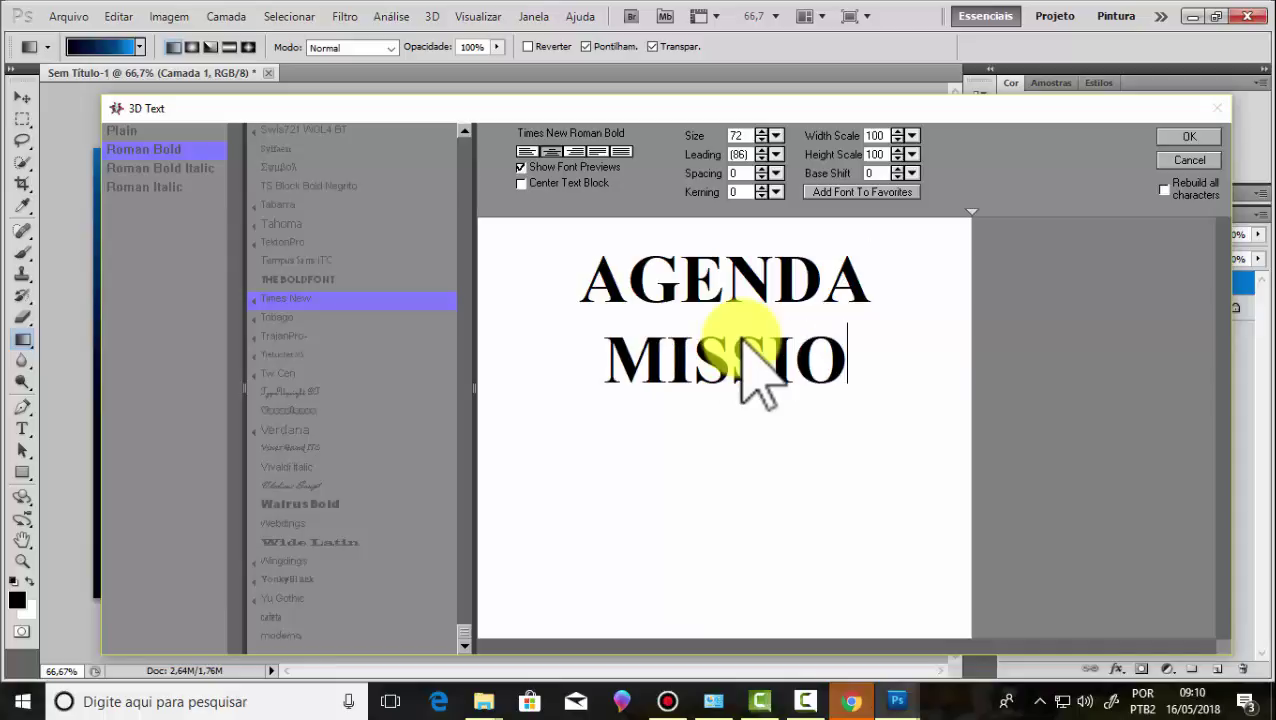
type("NÁRIA")
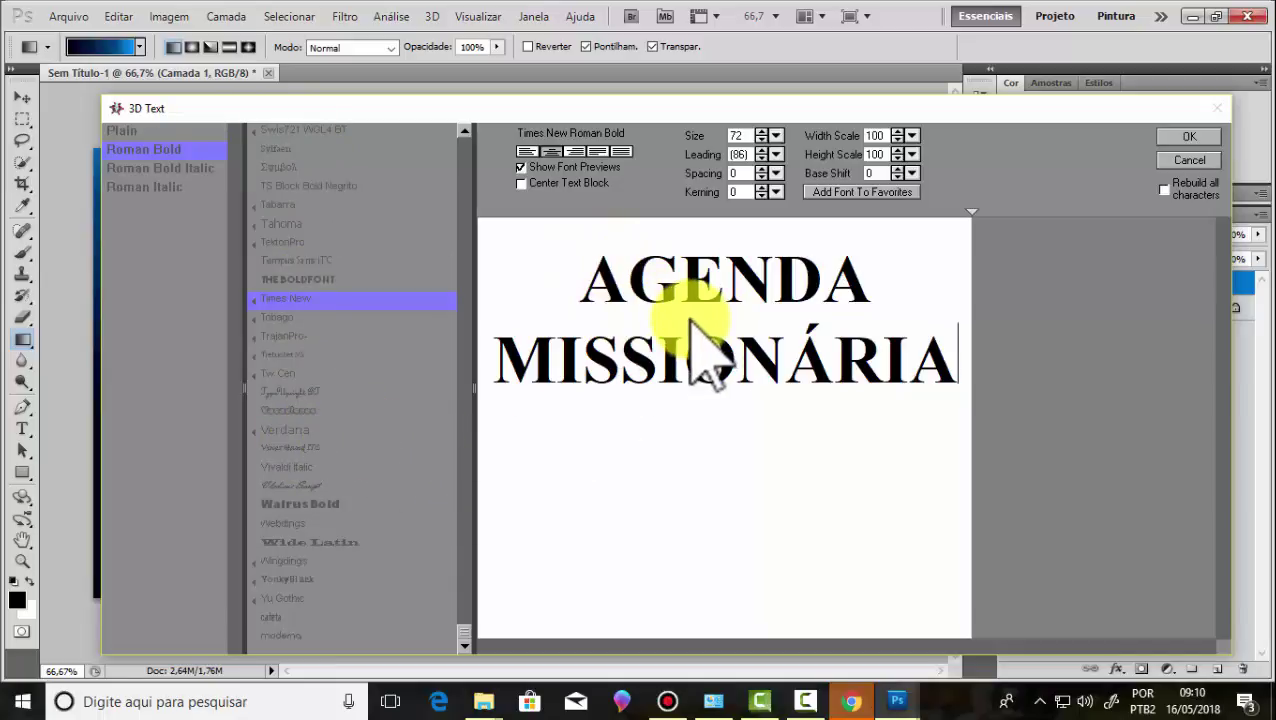
left_click_drag(586, 268, 926, 272)
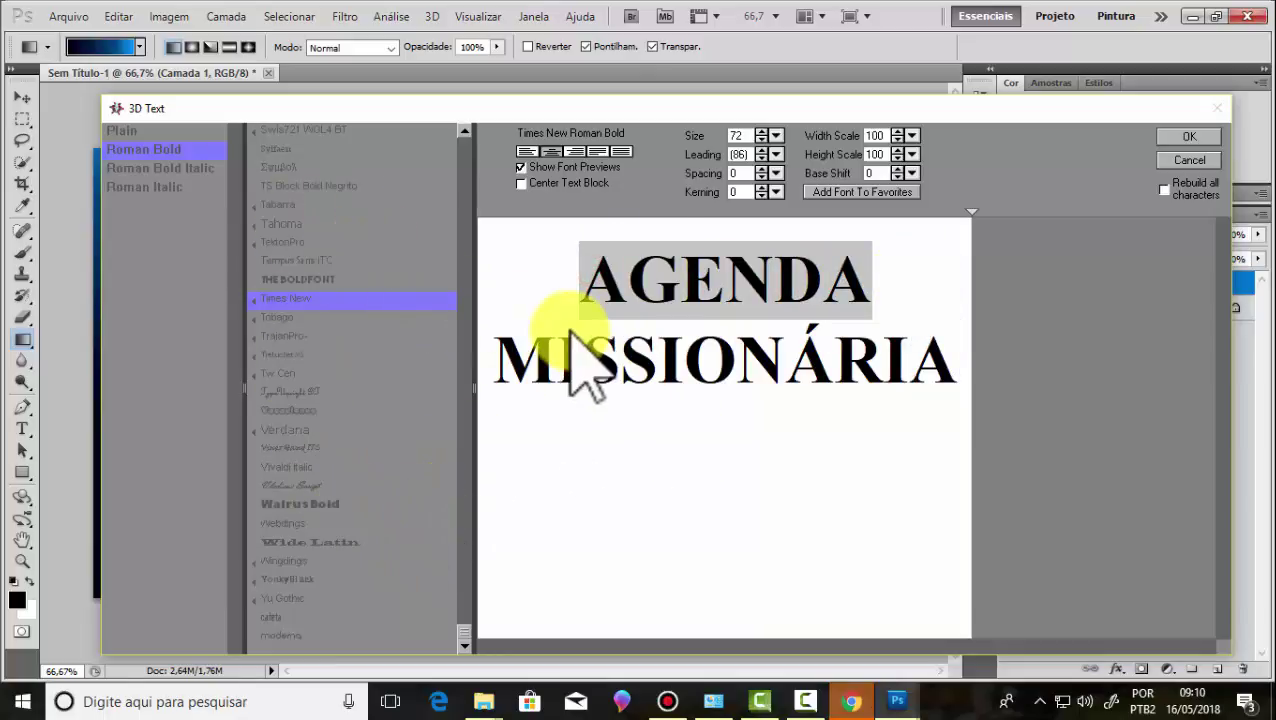
left_click(580, 278)
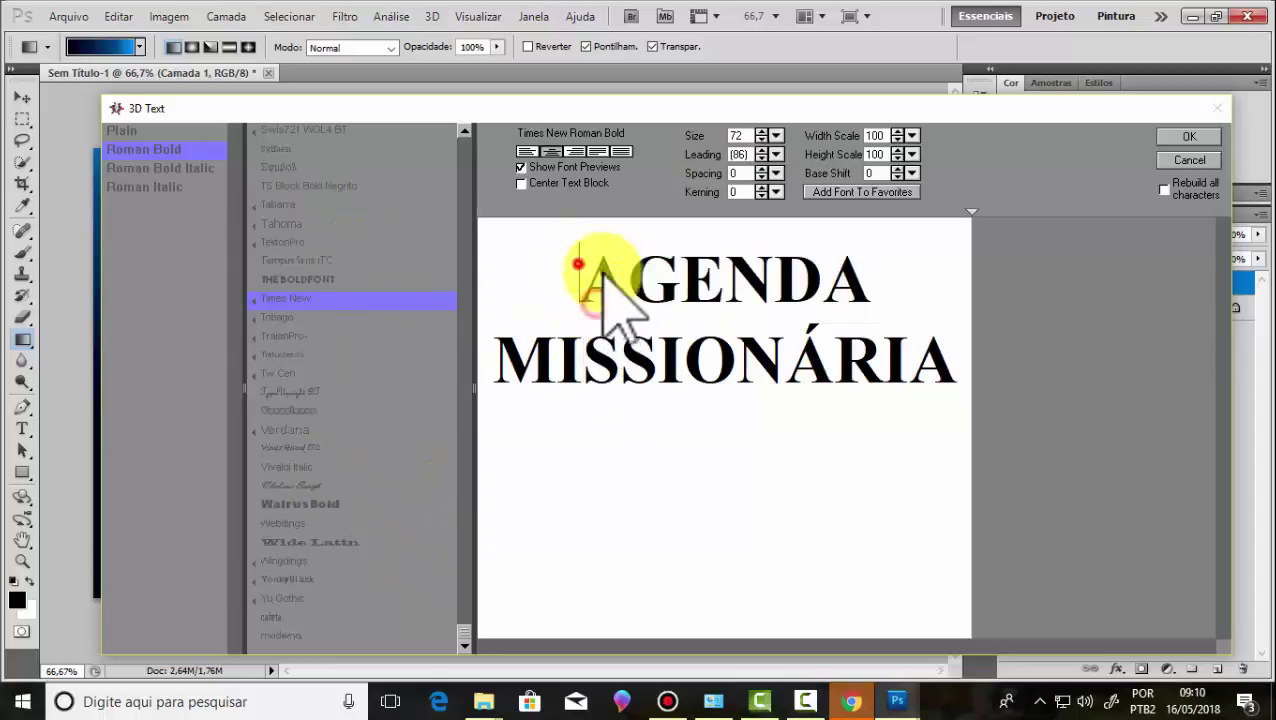
left_click_drag(601, 263, 937, 296)
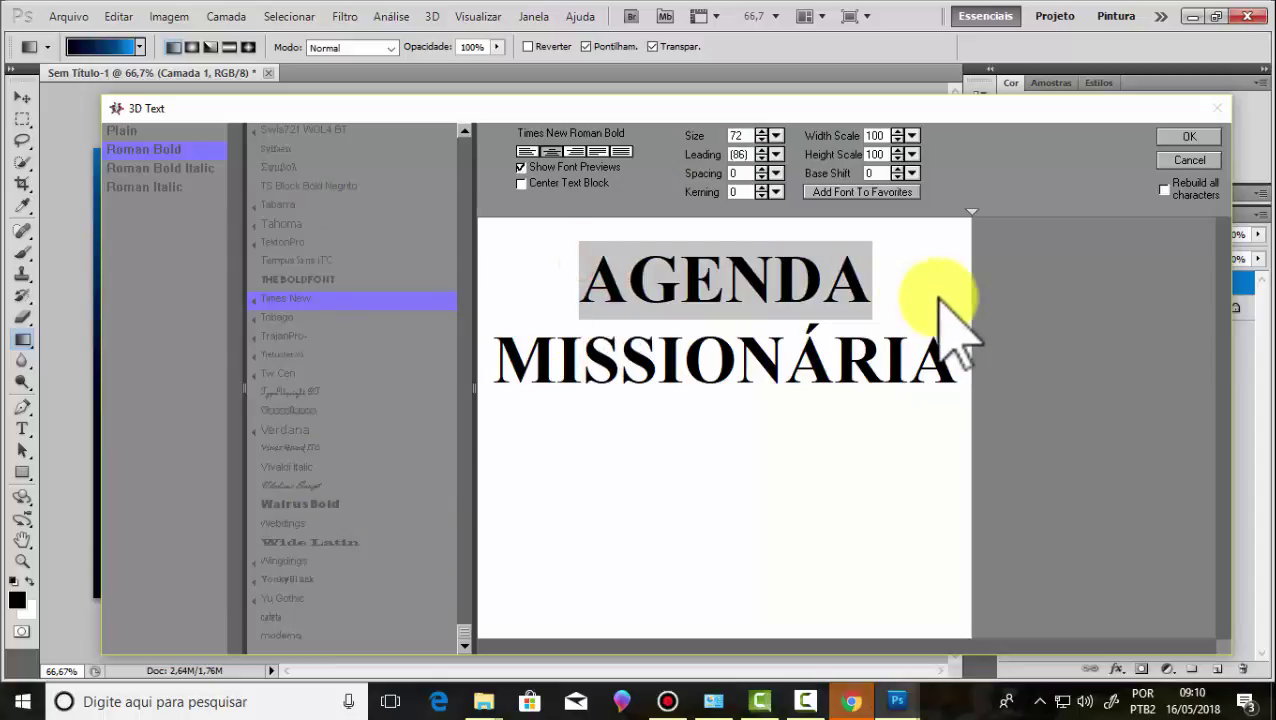
Step: Set AGENDA's font size to 100
double_click(740, 135)
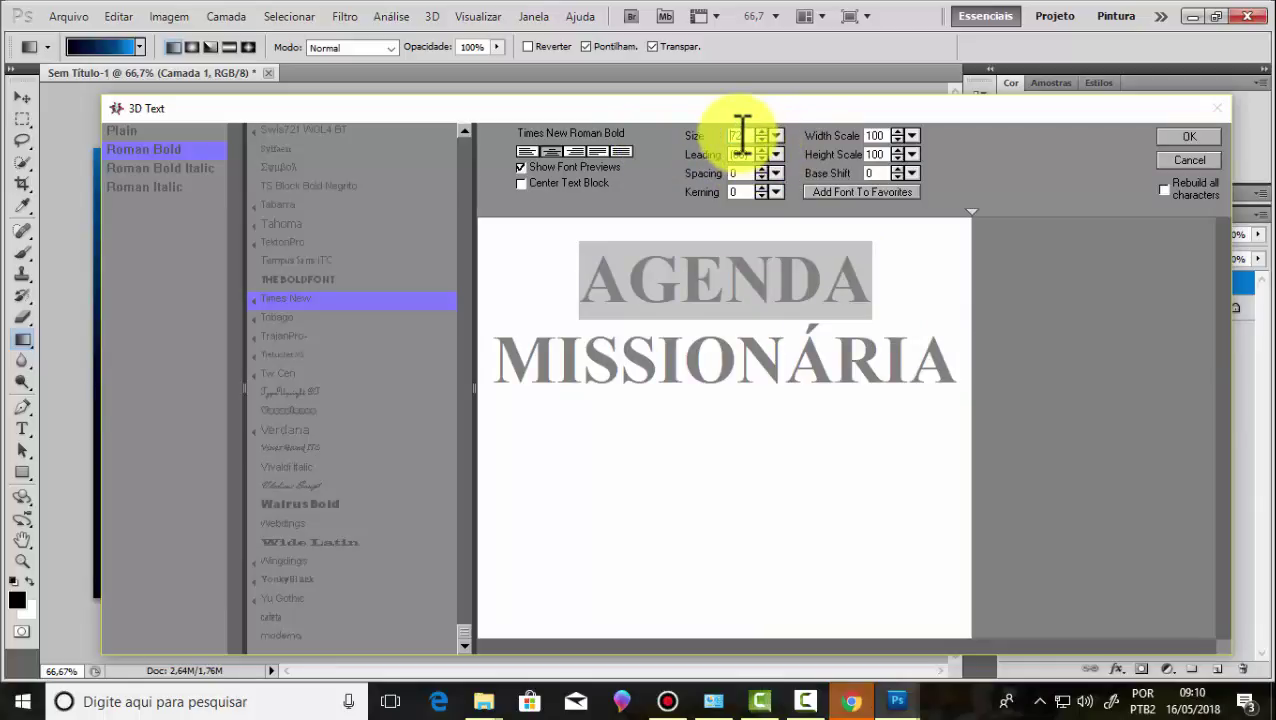
left_click(740, 134)
type("100")
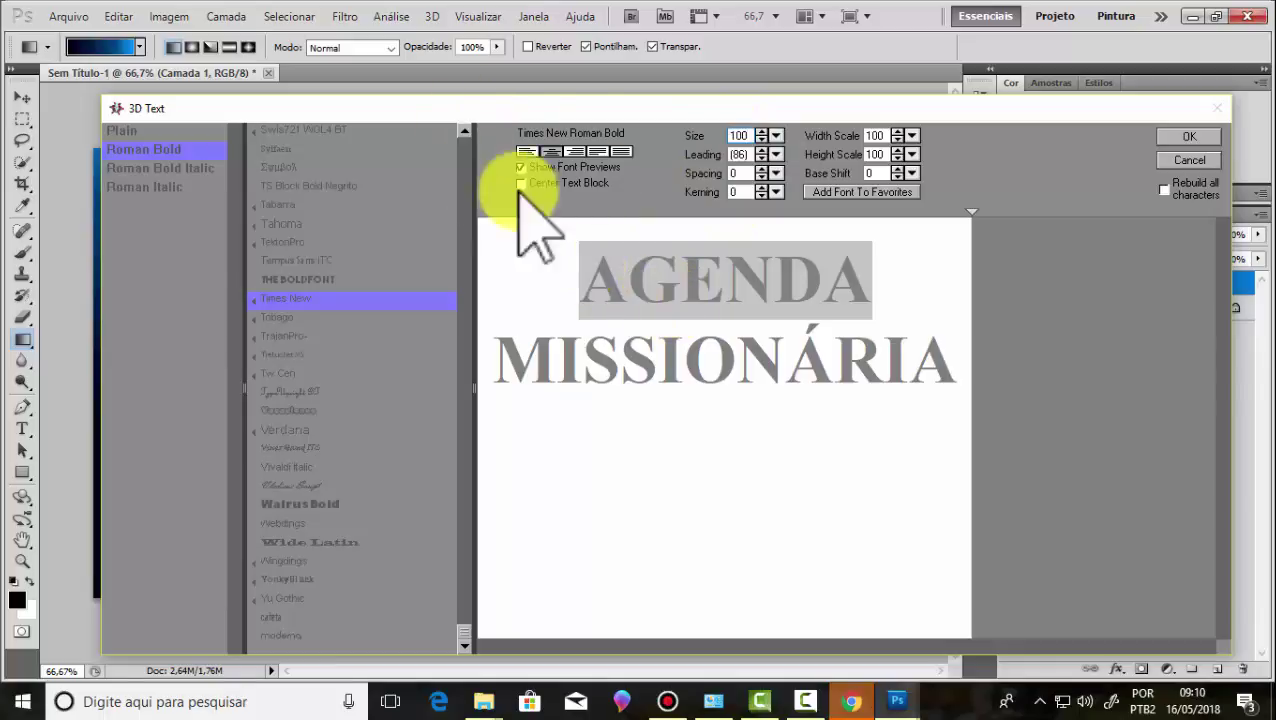
left_click(562, 286)
Step: Set MISSIONÁRIA to size 60 and accept the 3D text
left_click_drag(494, 380, 958, 450)
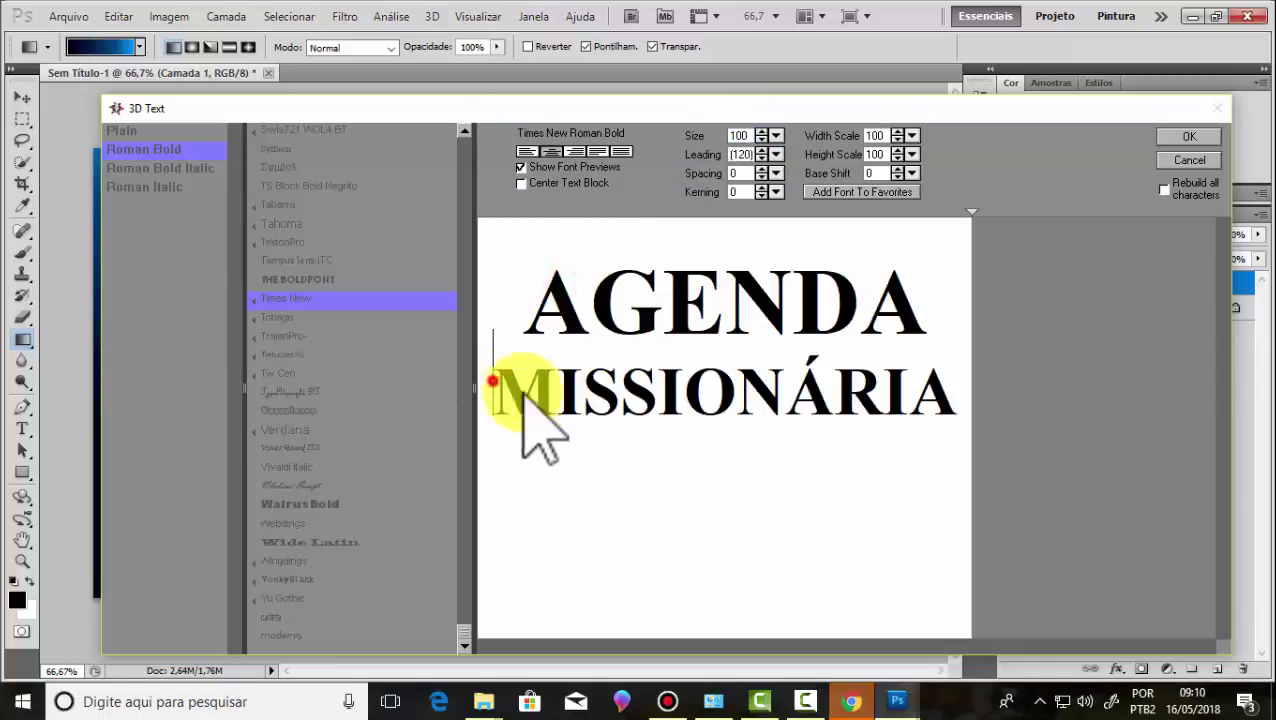
left_click(775, 135)
left_click(818, 176)
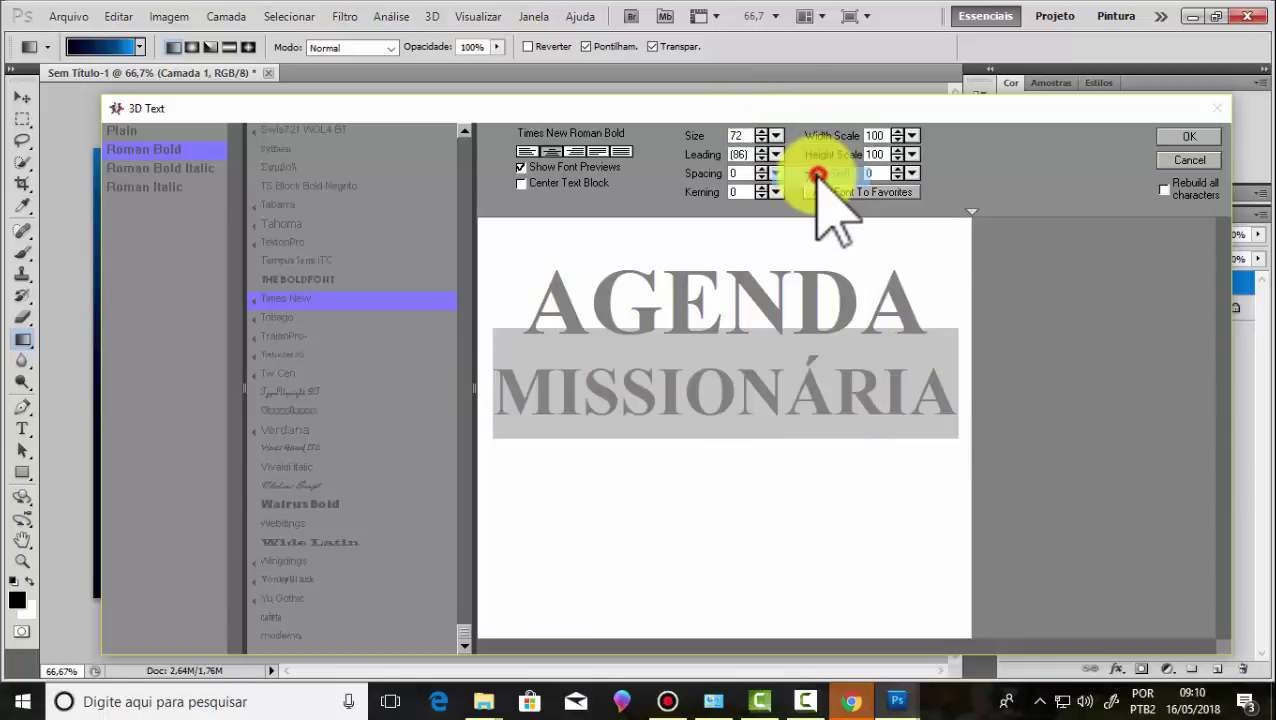
left_click(775, 135)
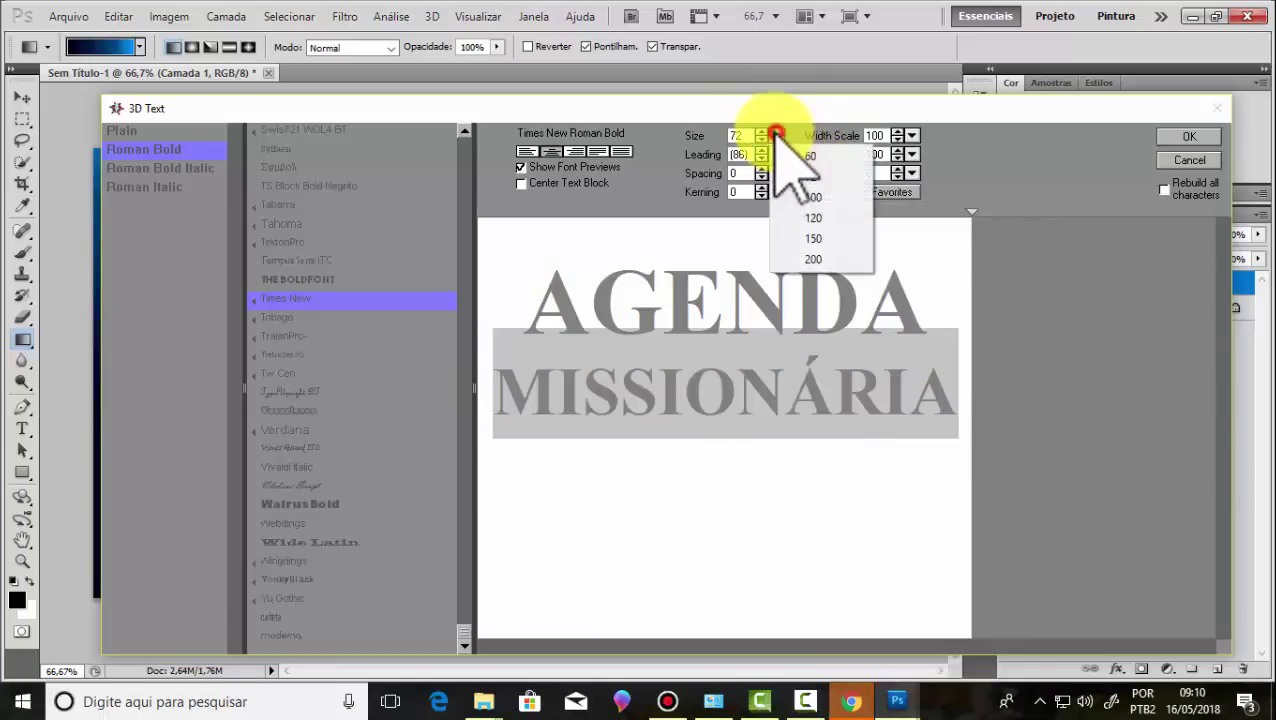
left_click(812, 150)
left_click(711, 447)
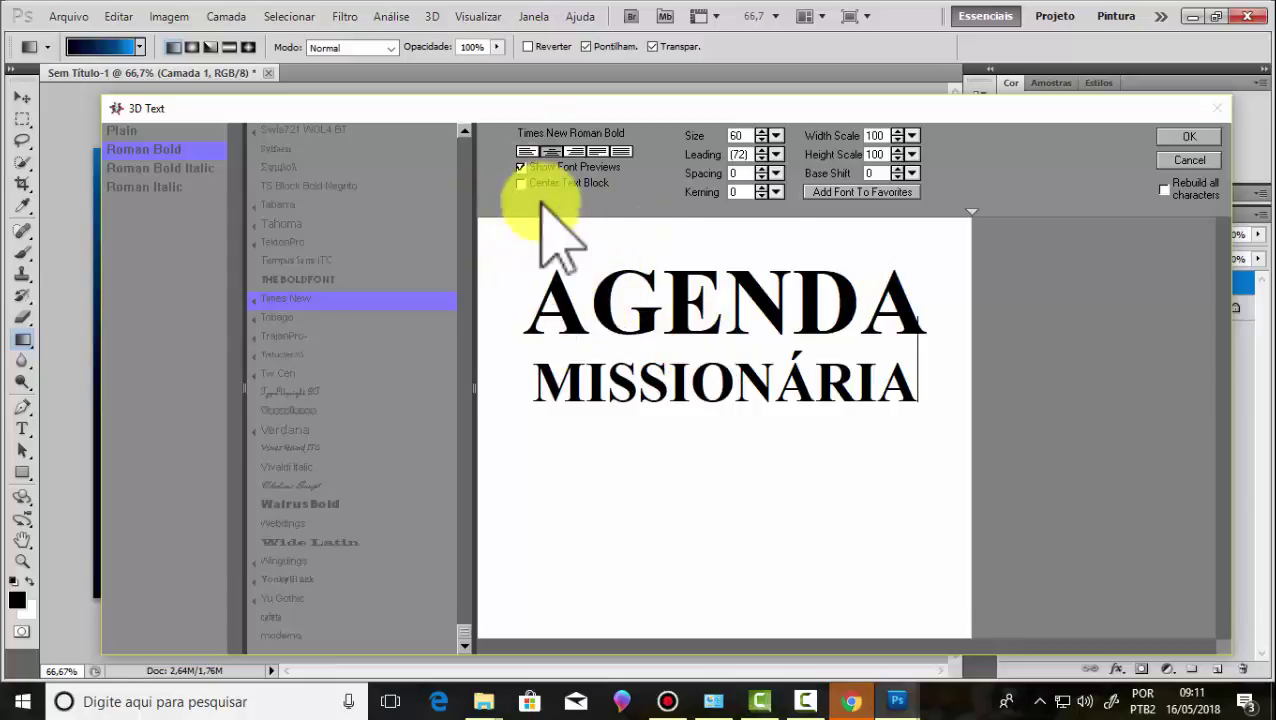
left_click(1189, 137)
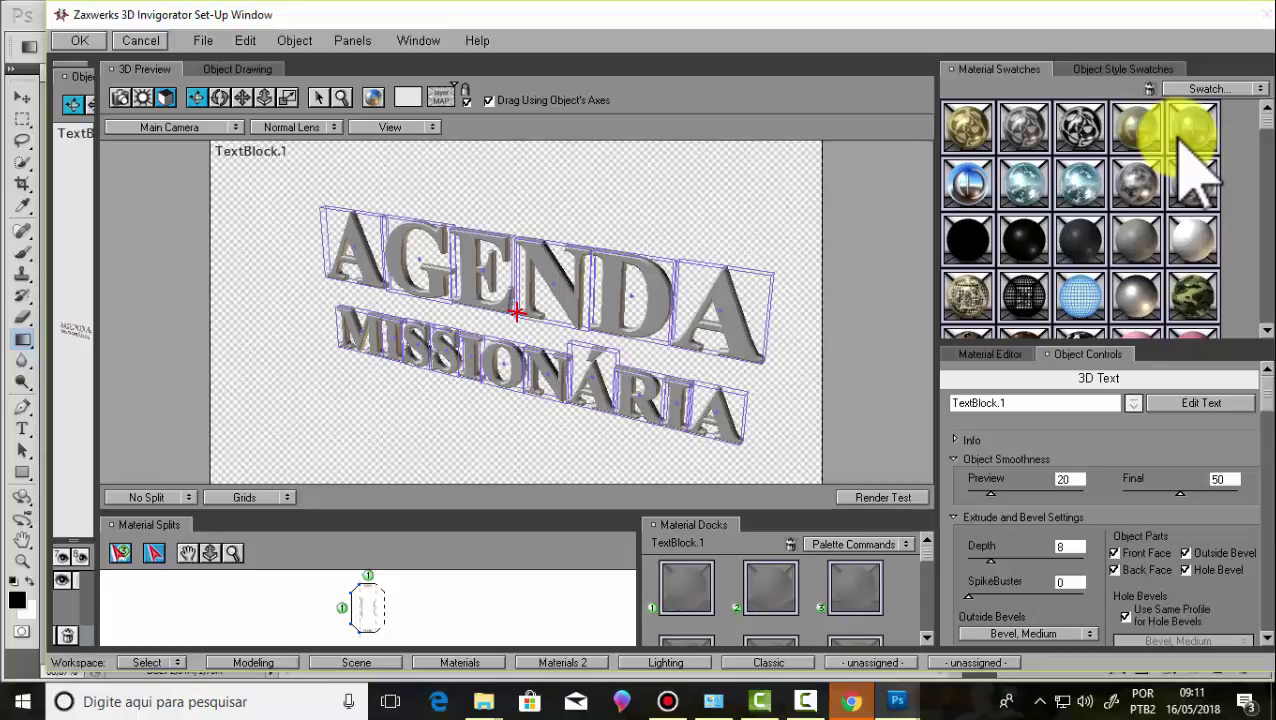
Step: Drop a material onto the 3D text and give it a first rotation
left_click_drag(1180, 140, 675, 295)
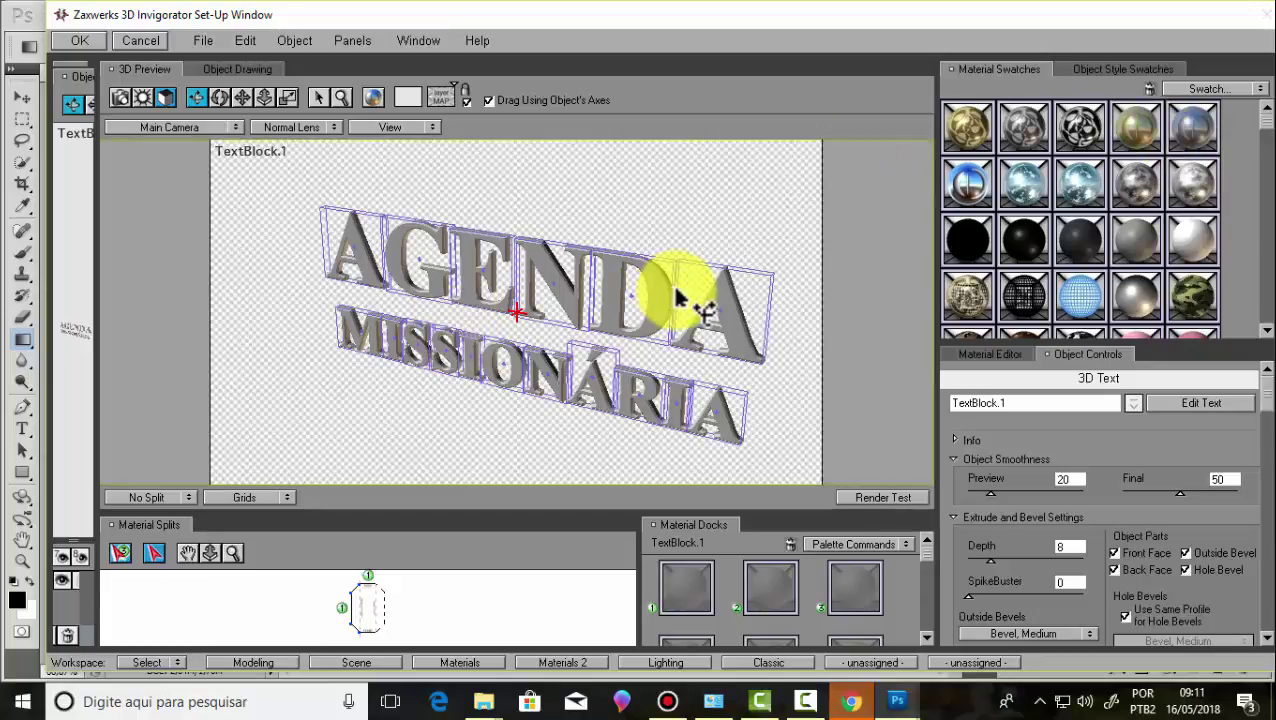
left_click_drag(675, 295, 680, 378)
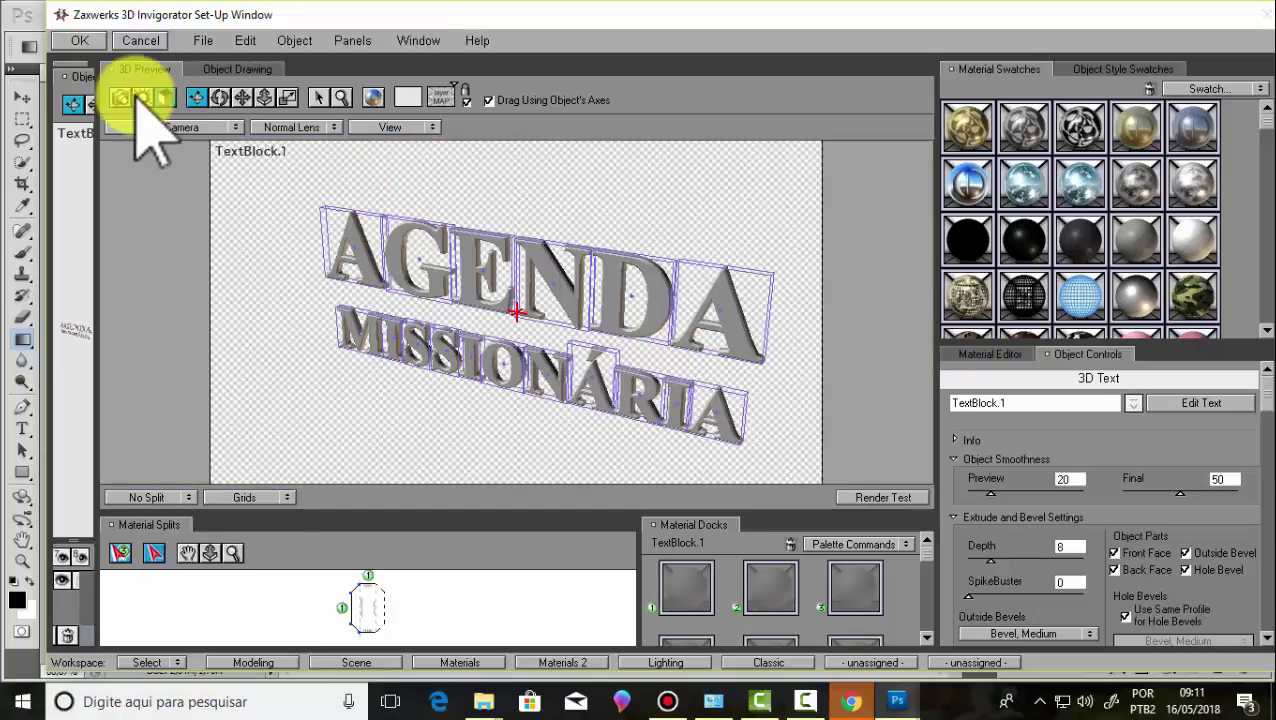
left_click(200, 100)
mouse_move(746, 299)
left_mouse_down()
mouse_move(752, 228)
mouse_move(737, 216)
left_mouse_up()
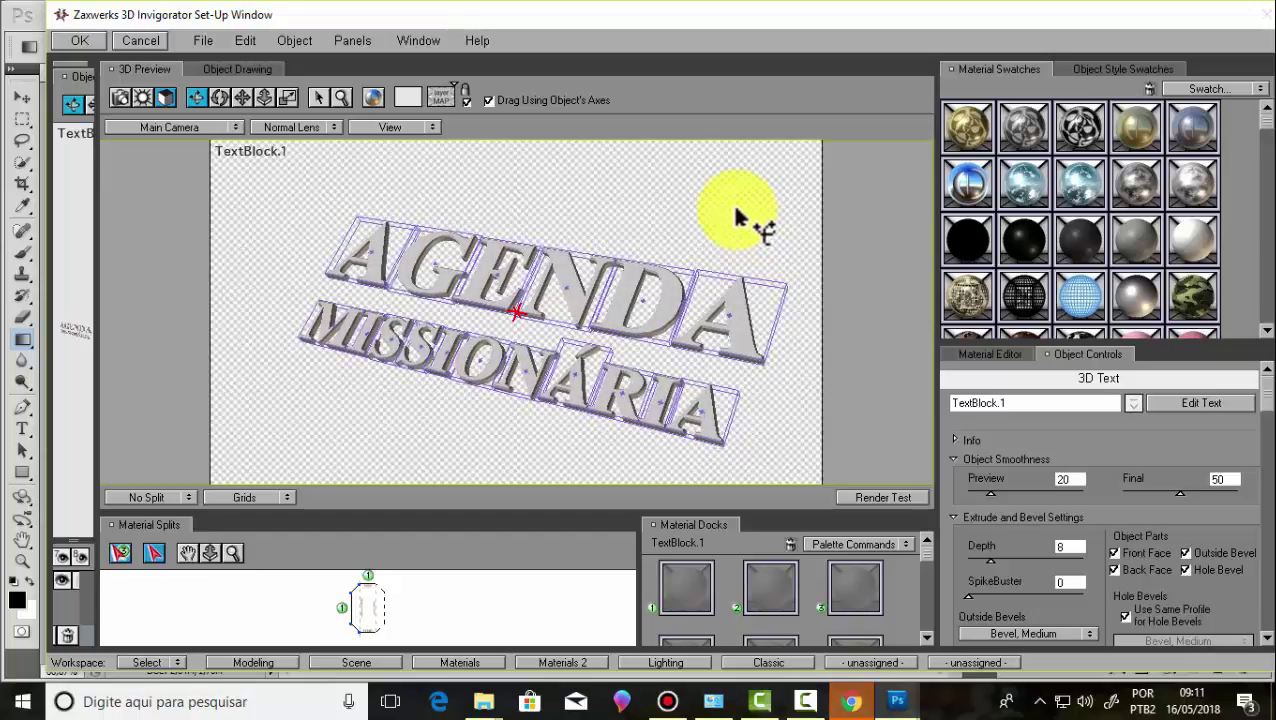
Step: Rotate and tilt the text until it faces the front nearly flat and level
left_click(222, 100)
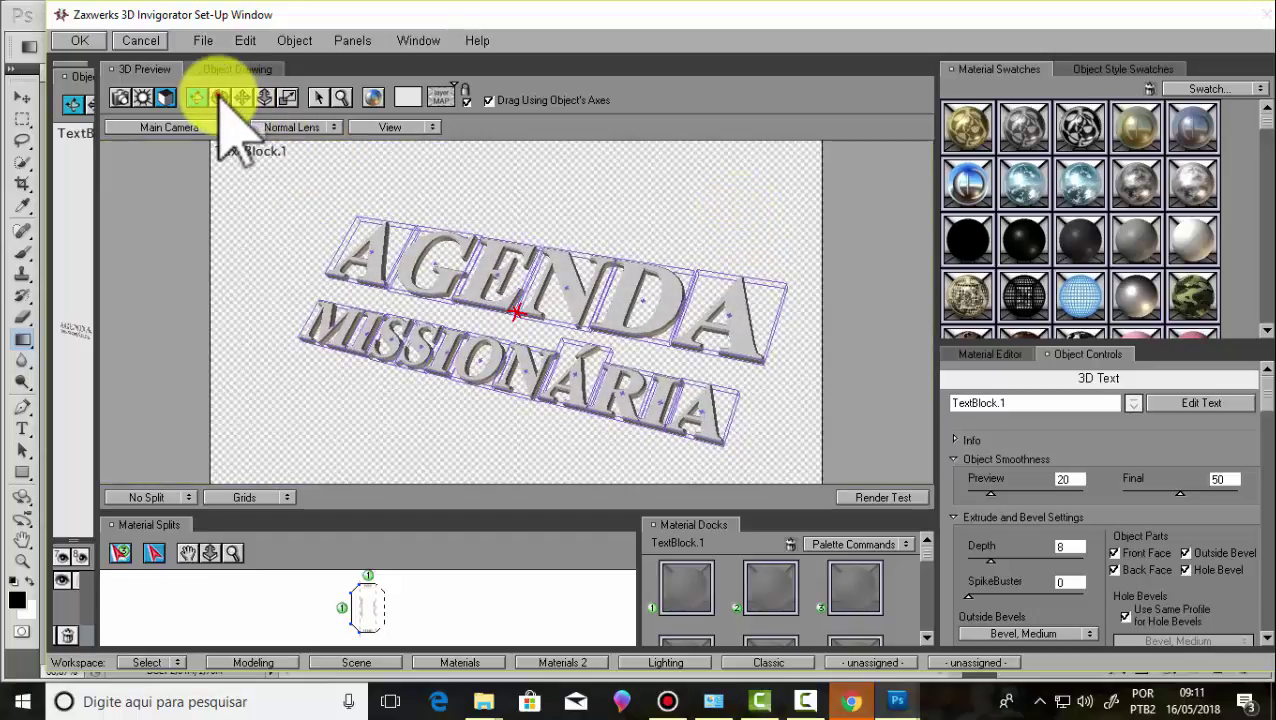
left_click(710, 410)
left_click_drag(713, 424, 648, 464)
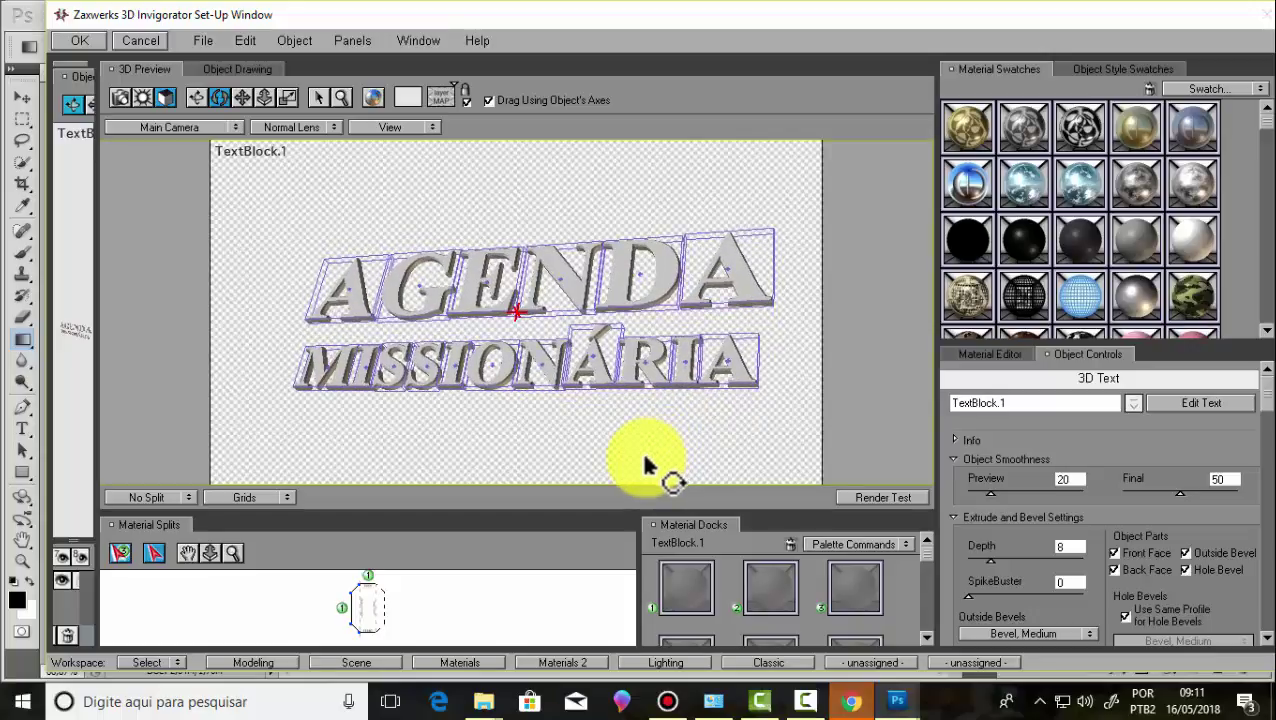
mouse_move(727, 333)
left_mouse_down()
mouse_move(752, 345)
mouse_move(746, 328)
left_mouse_up()
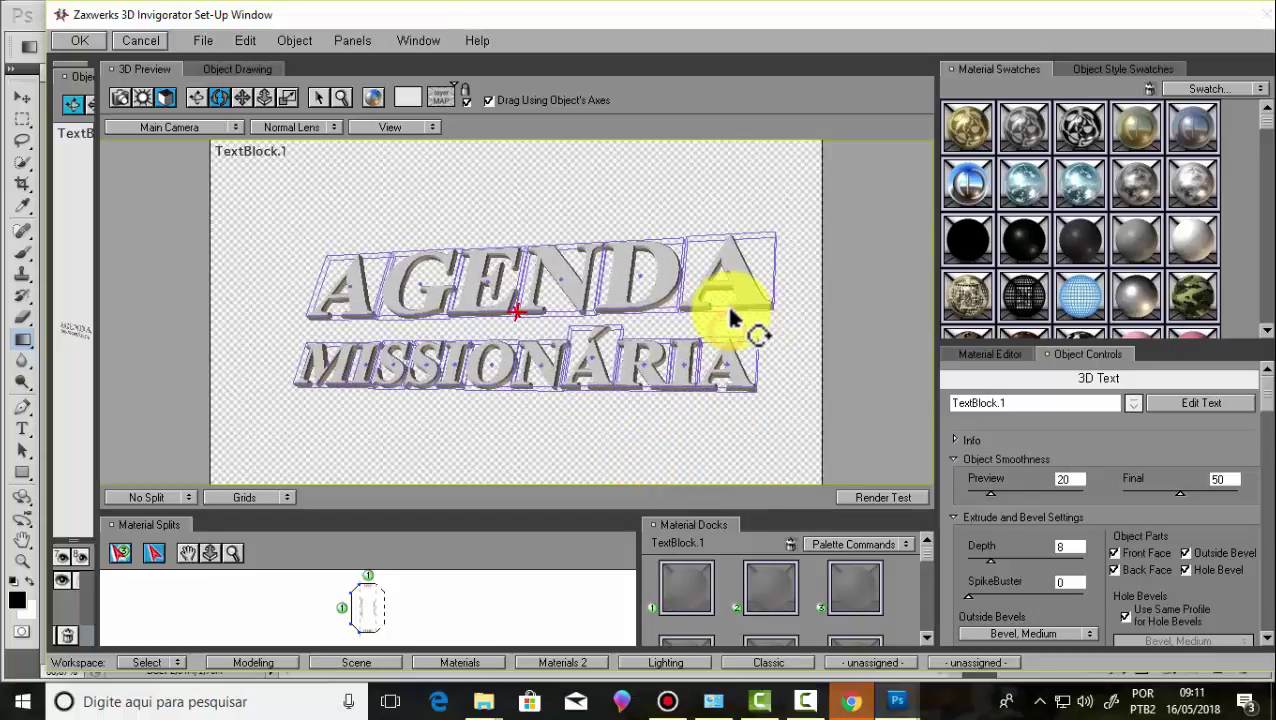
left_click(195, 96)
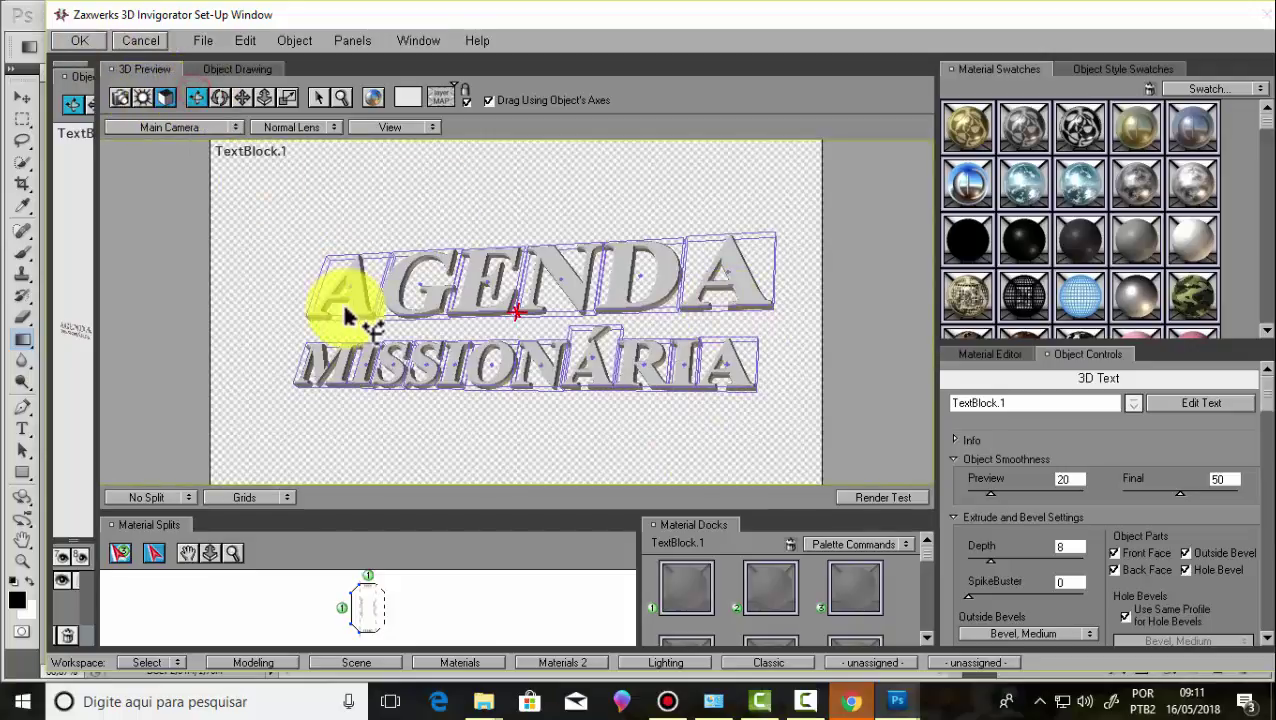
mouse_move(335, 295)
left_mouse_down()
mouse_move(397, 320)
mouse_move(399, 308)
left_mouse_up()
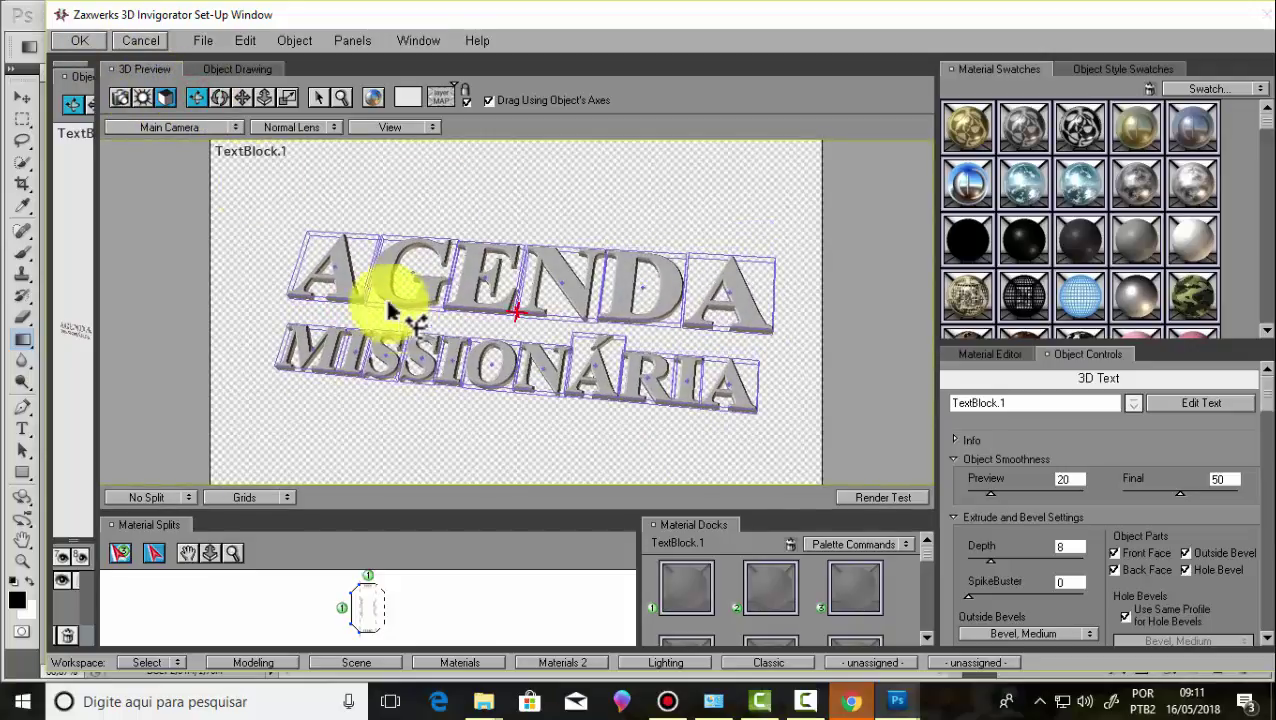
left_click(219, 96)
left_click_drag(745, 322, 722, 210)
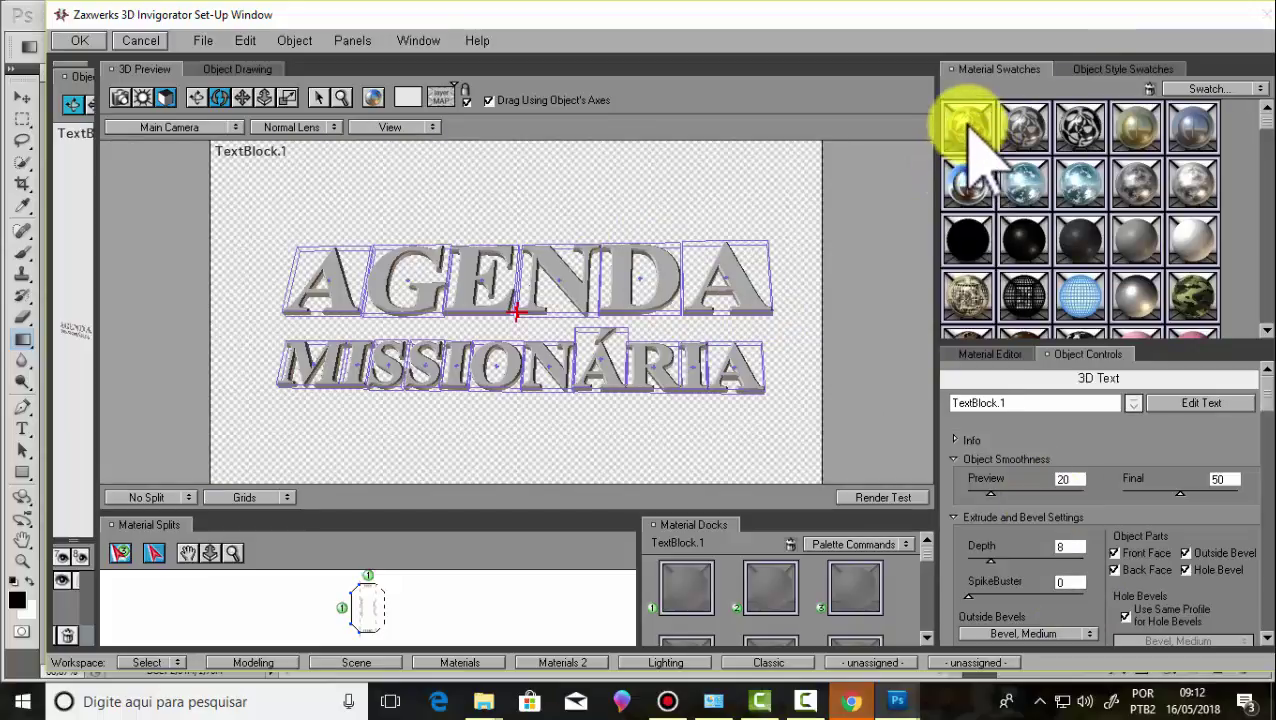
Step: Apply the gold material, extrude the text to depth 45.8, and scroll down to the bevel settings
left_click_drag(975, 129, 694, 590)
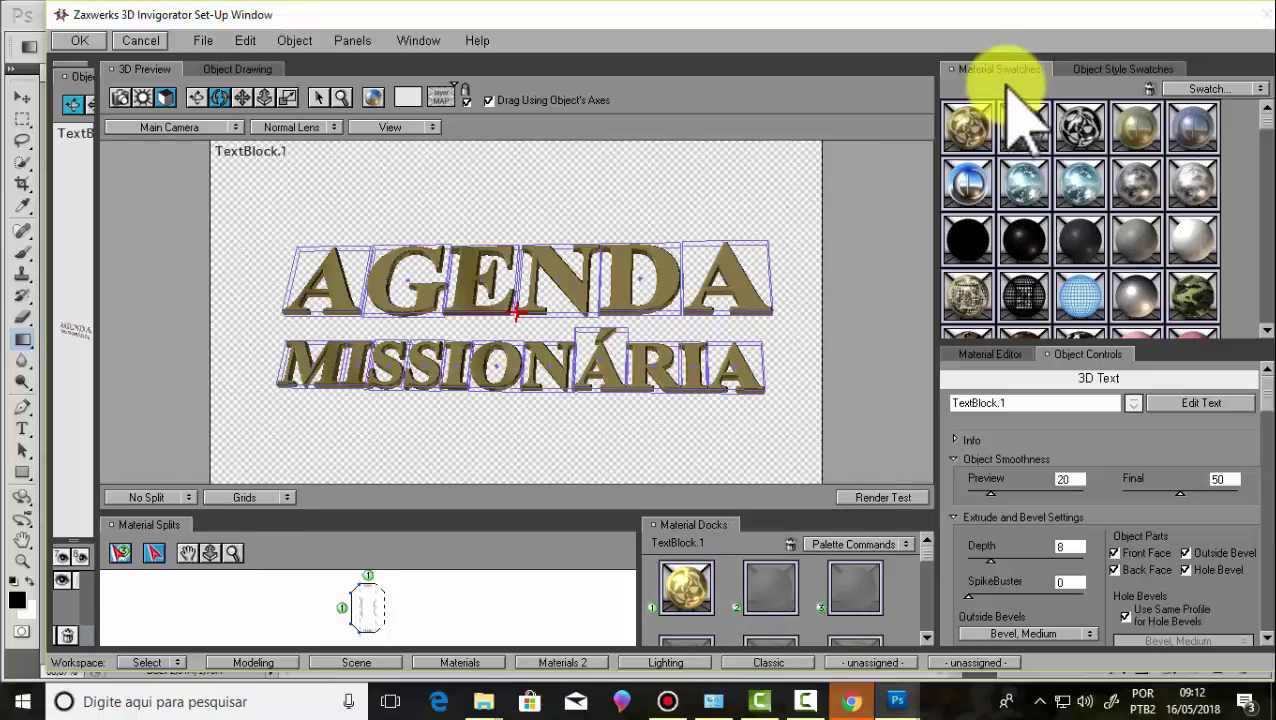
left_click(880, 497)
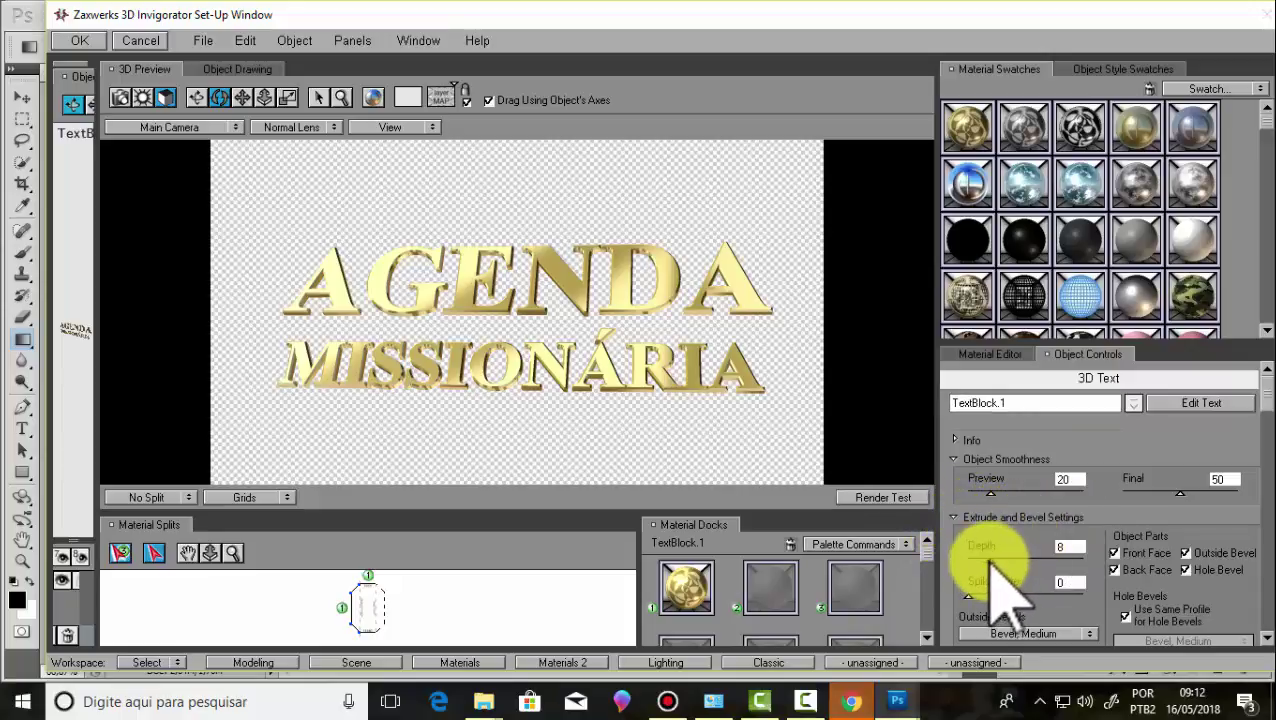
left_click_drag(992, 566, 1056, 565)
left_click(882, 498)
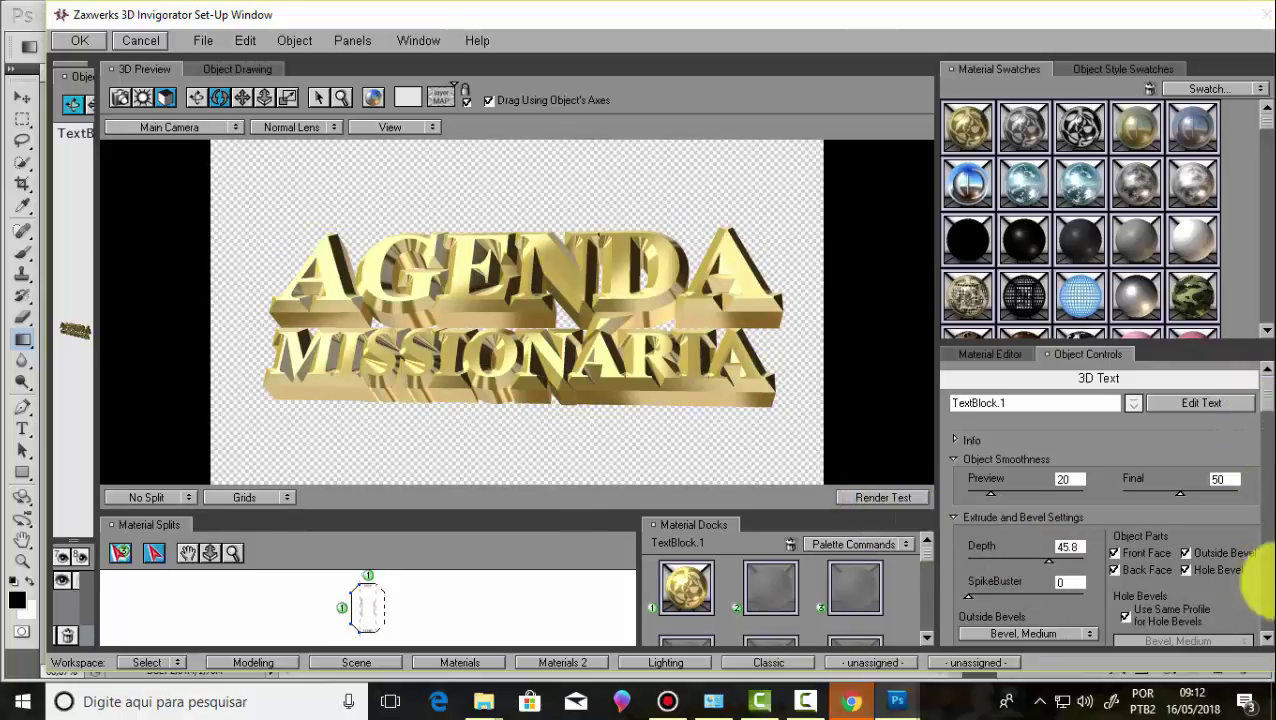
left_click_drag(1265, 388, 1266, 636)
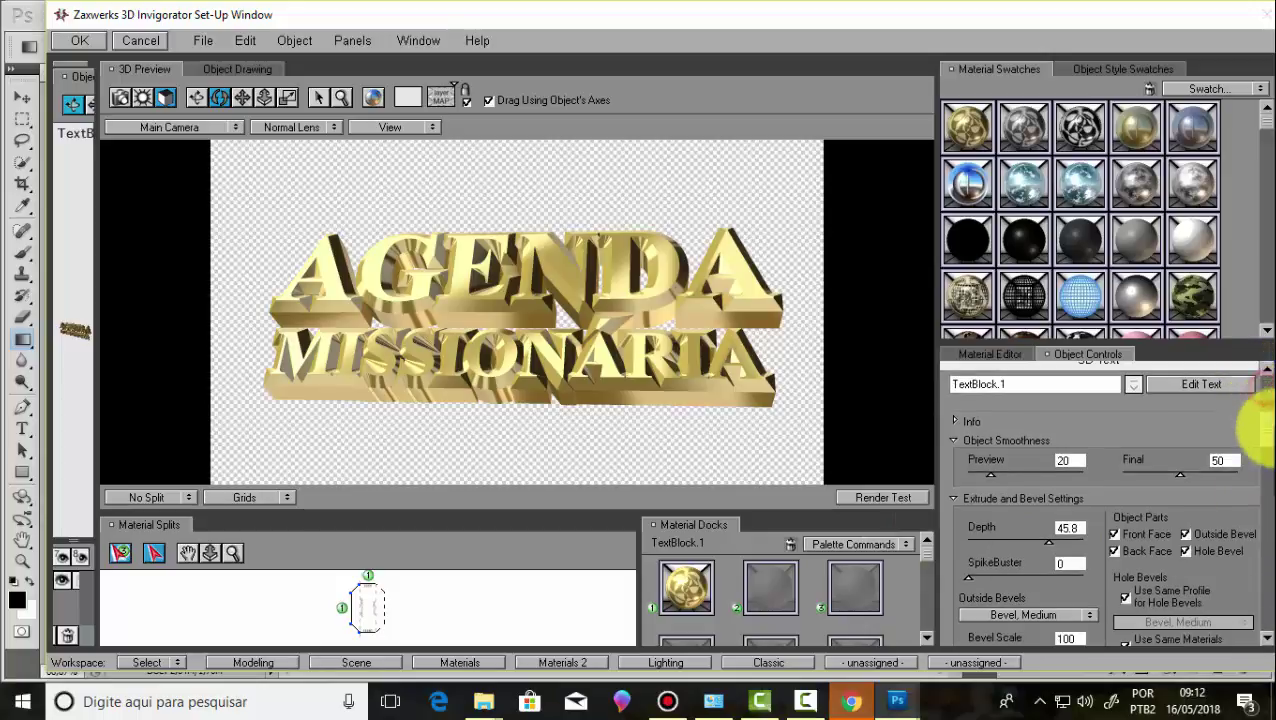
left_click(1266, 638)
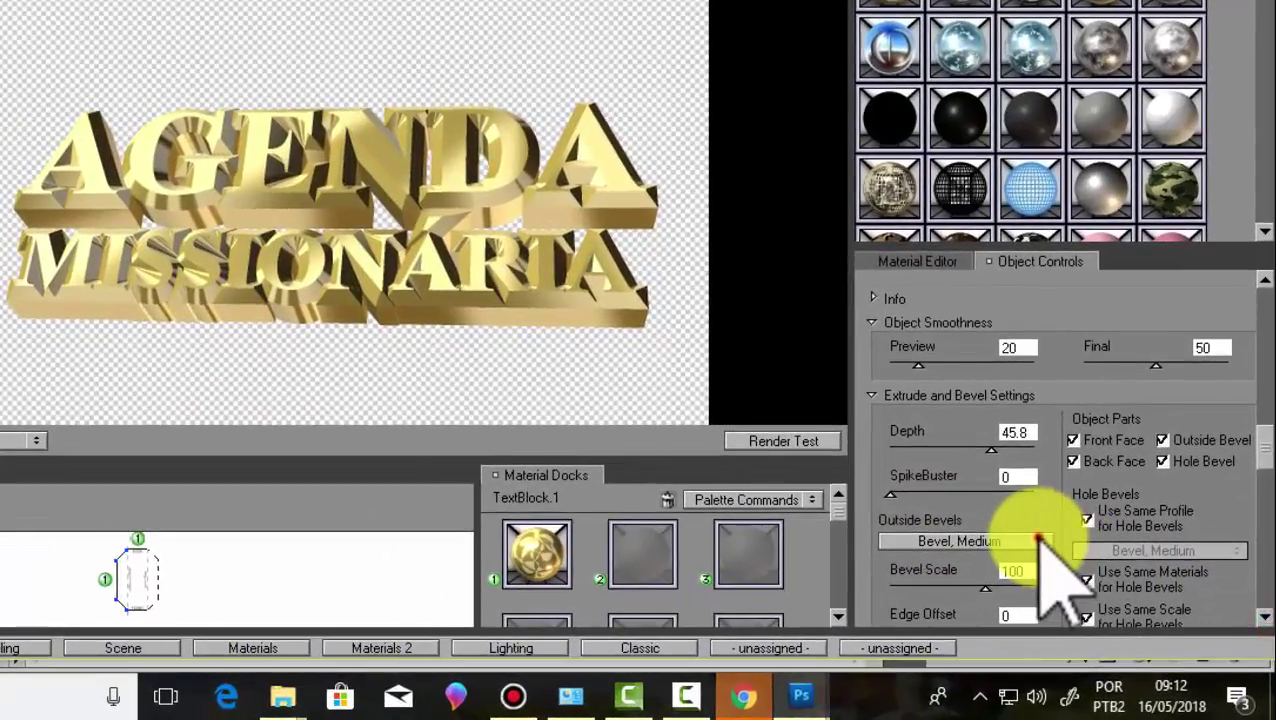
Step: Give the text a Bevel, Small outside bevel at scale 40 and render test previews
left_click(1070, 562)
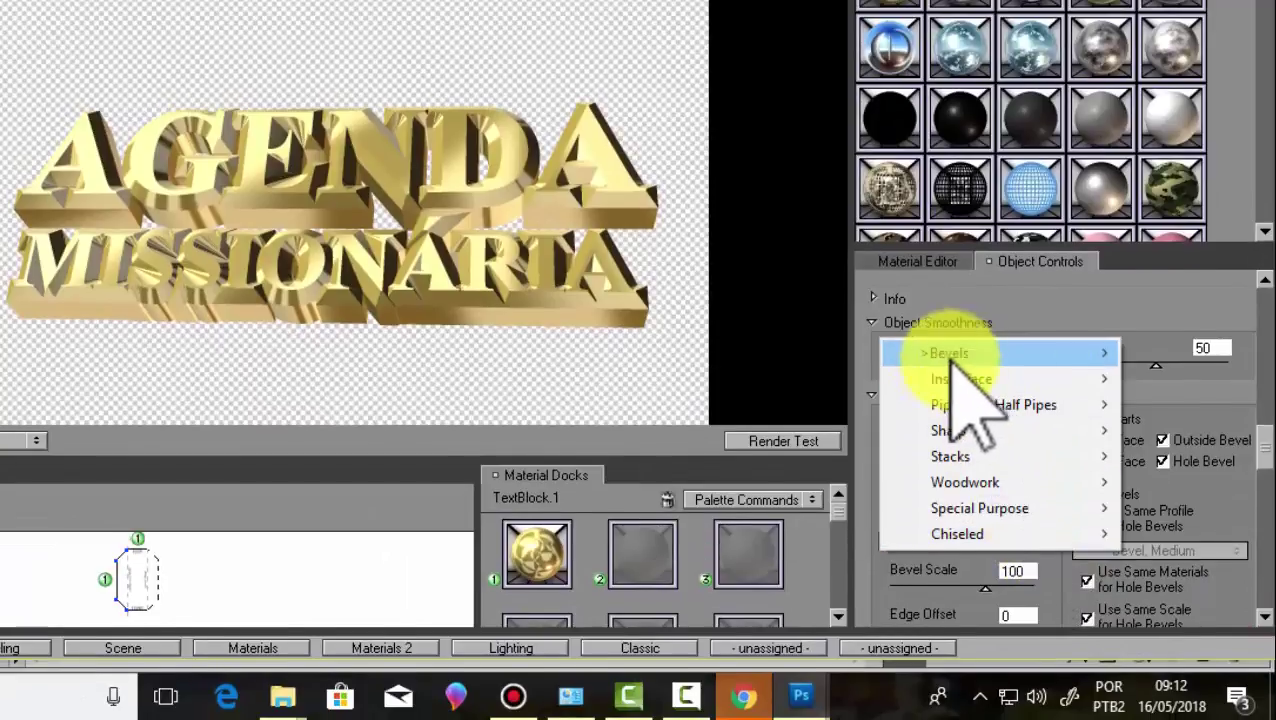
mouse_move(990, 503)
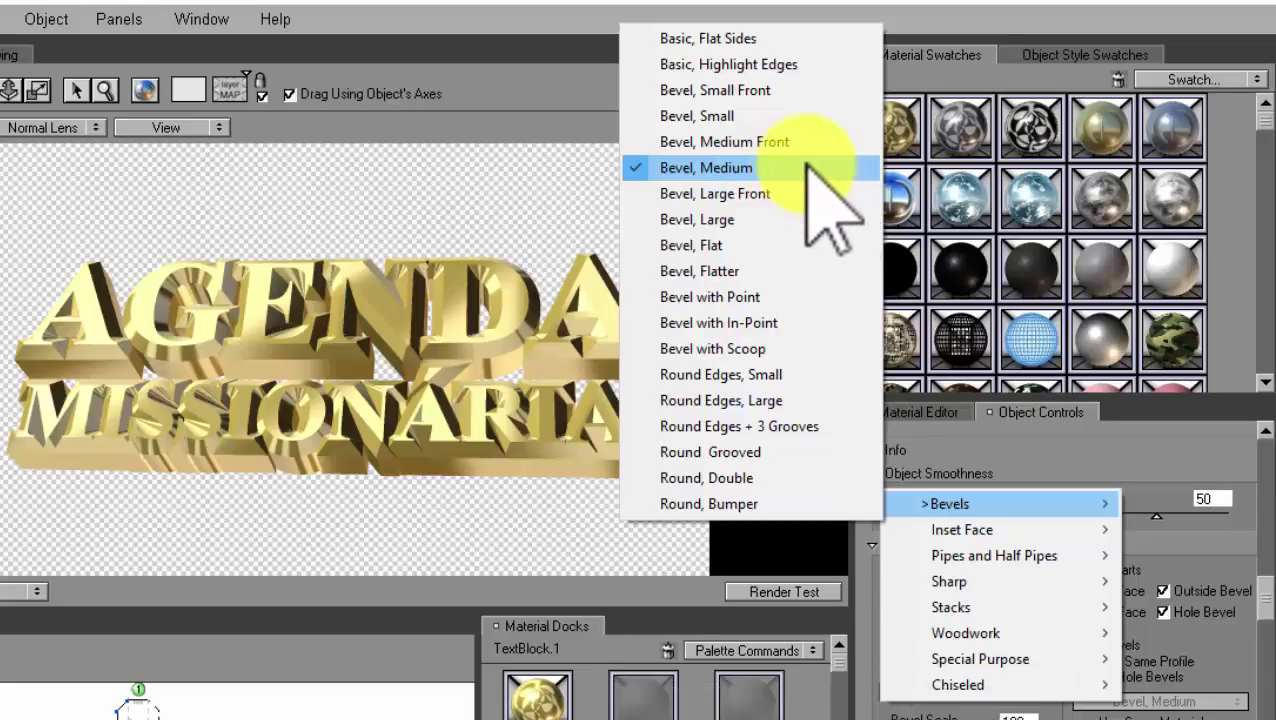
left_click(690, 116)
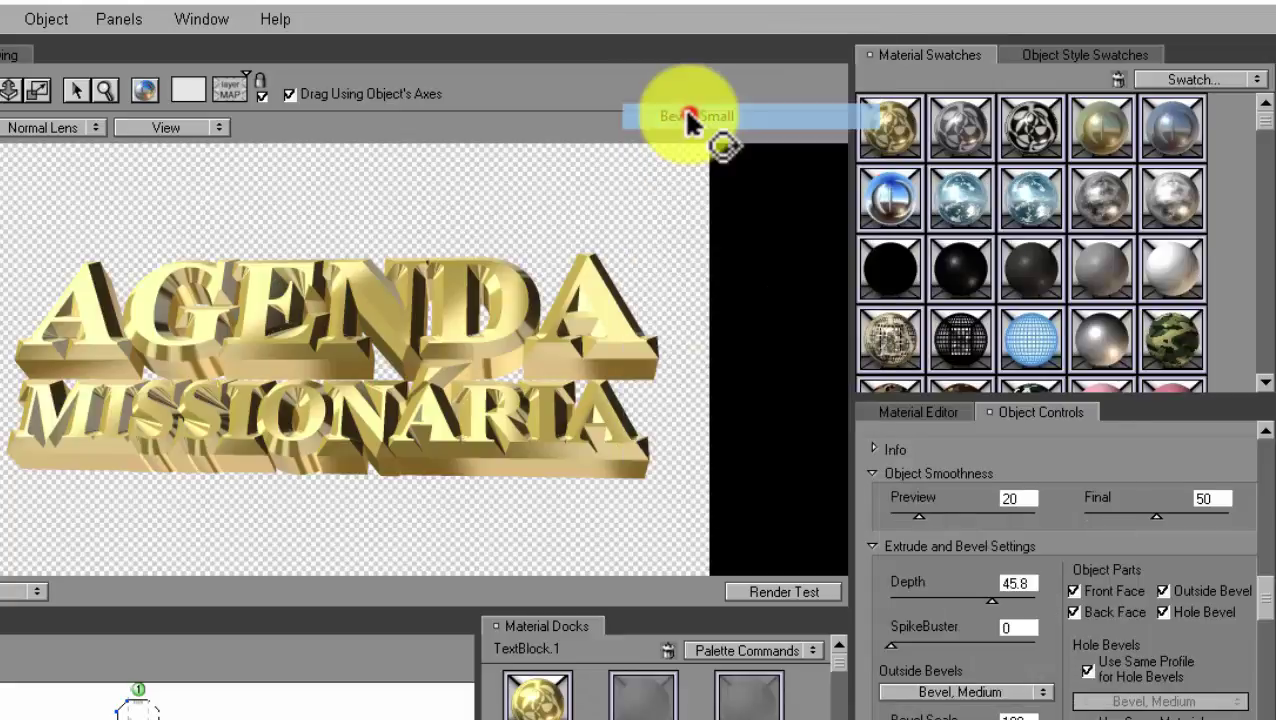
left_click(765, 590)
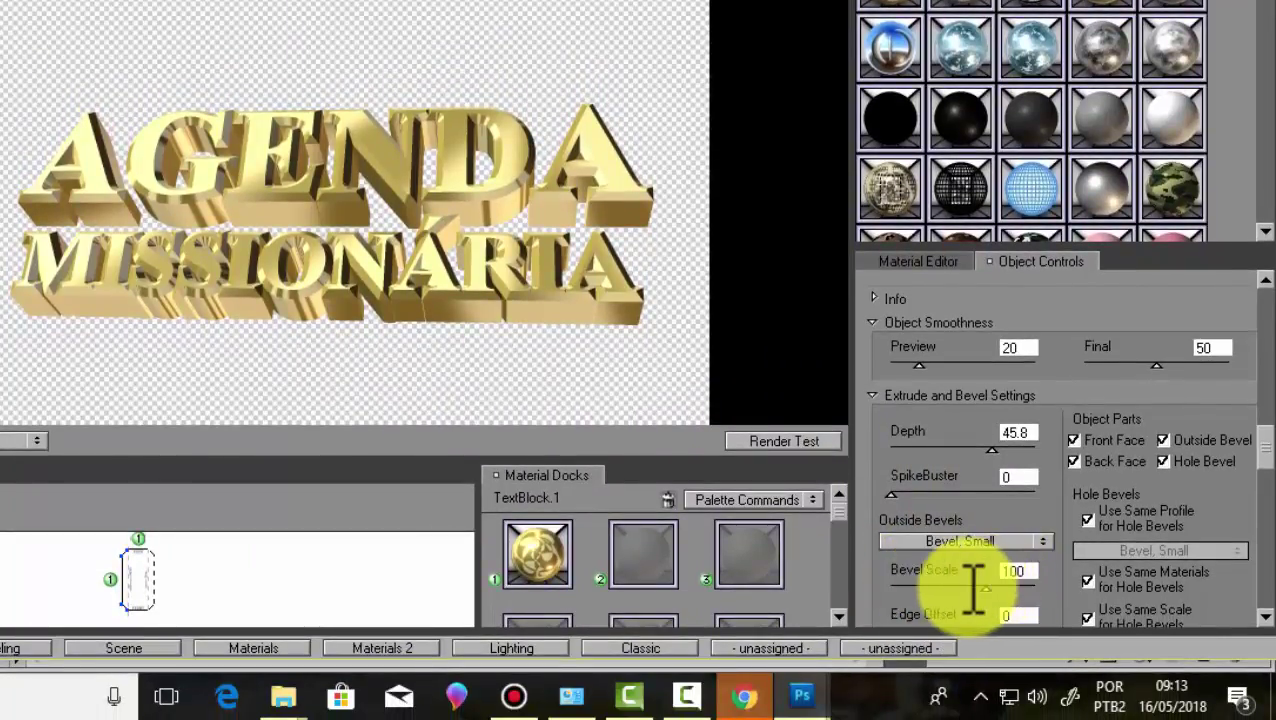
left_click_drag(990, 588, 962, 590)
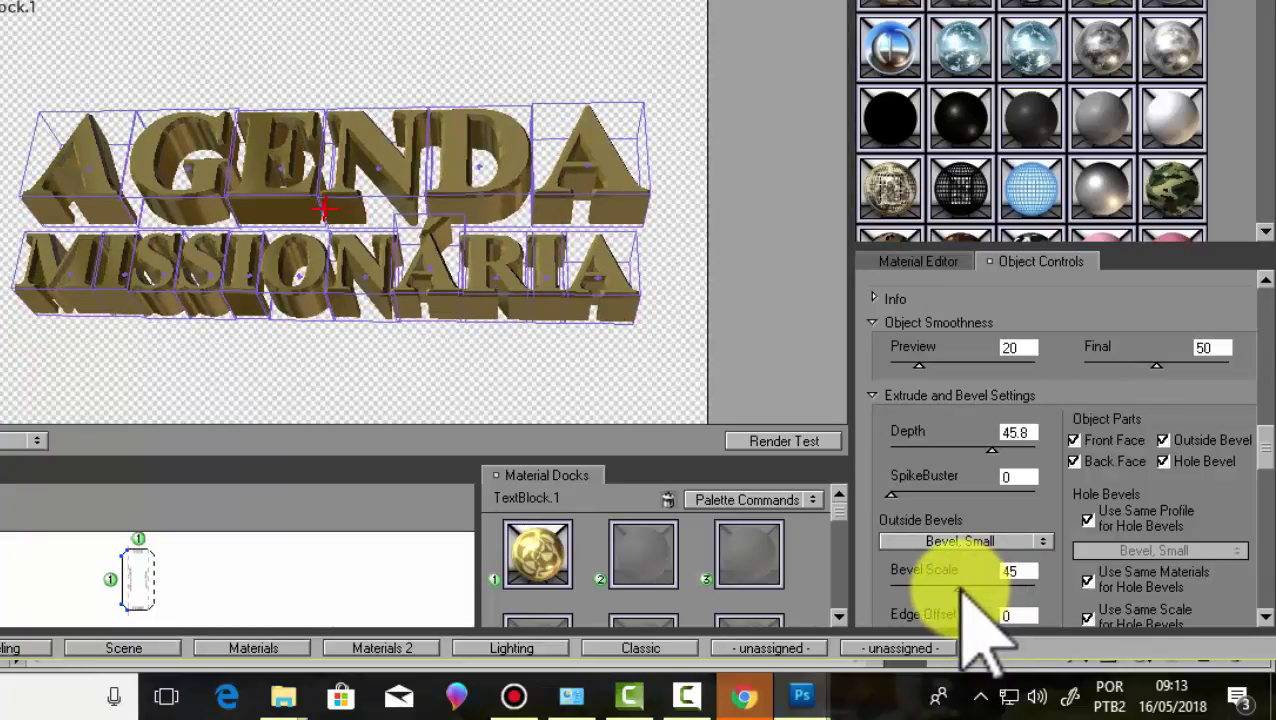
left_click(773, 440)
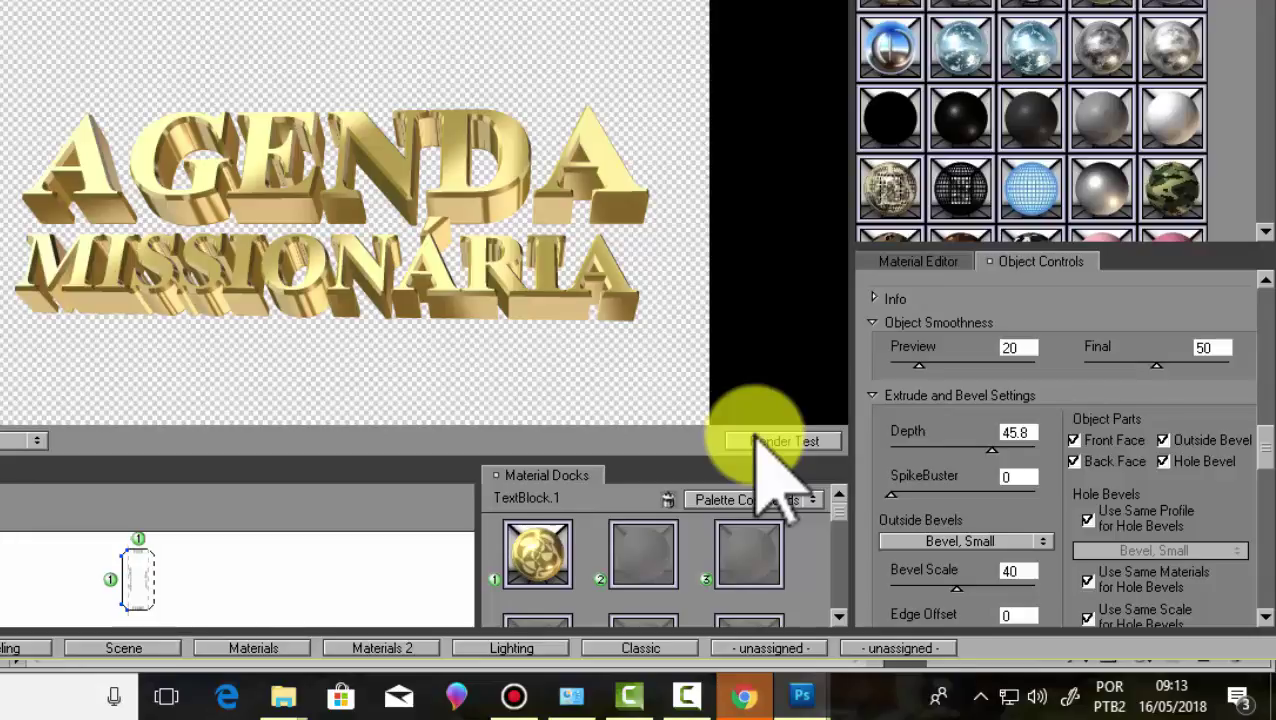
left_click(1041, 543)
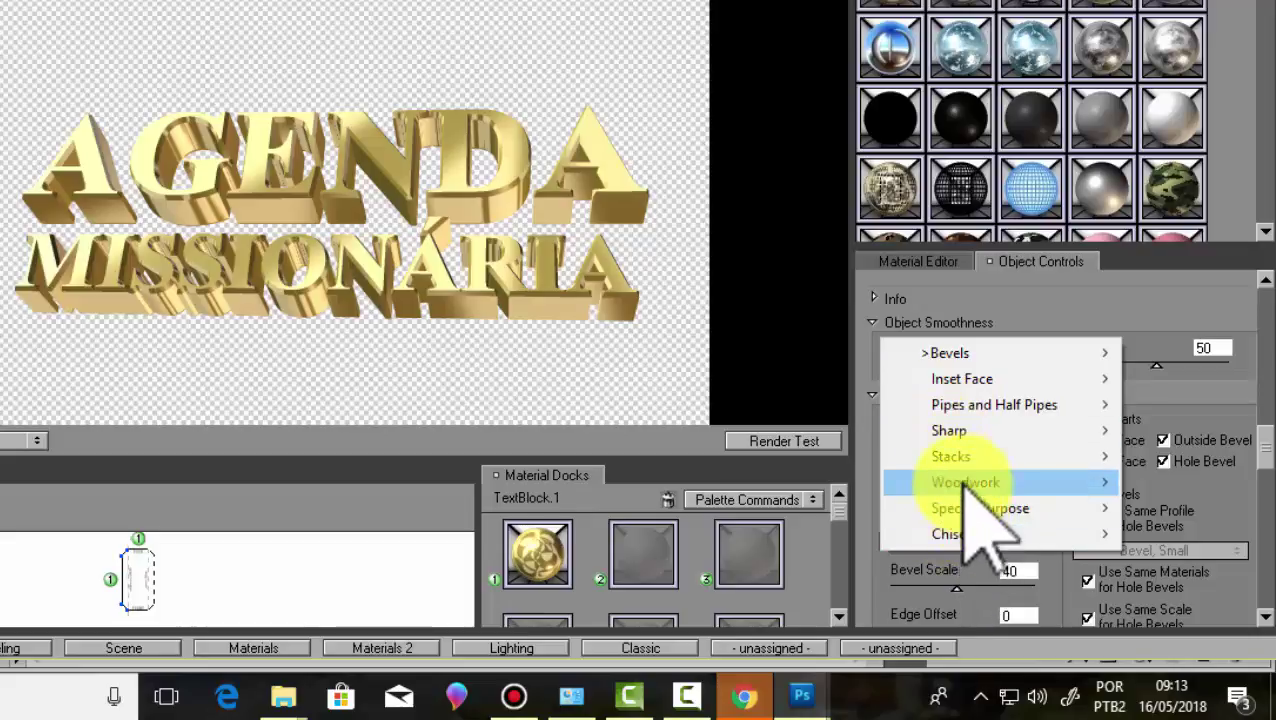
mouse_move(950, 353)
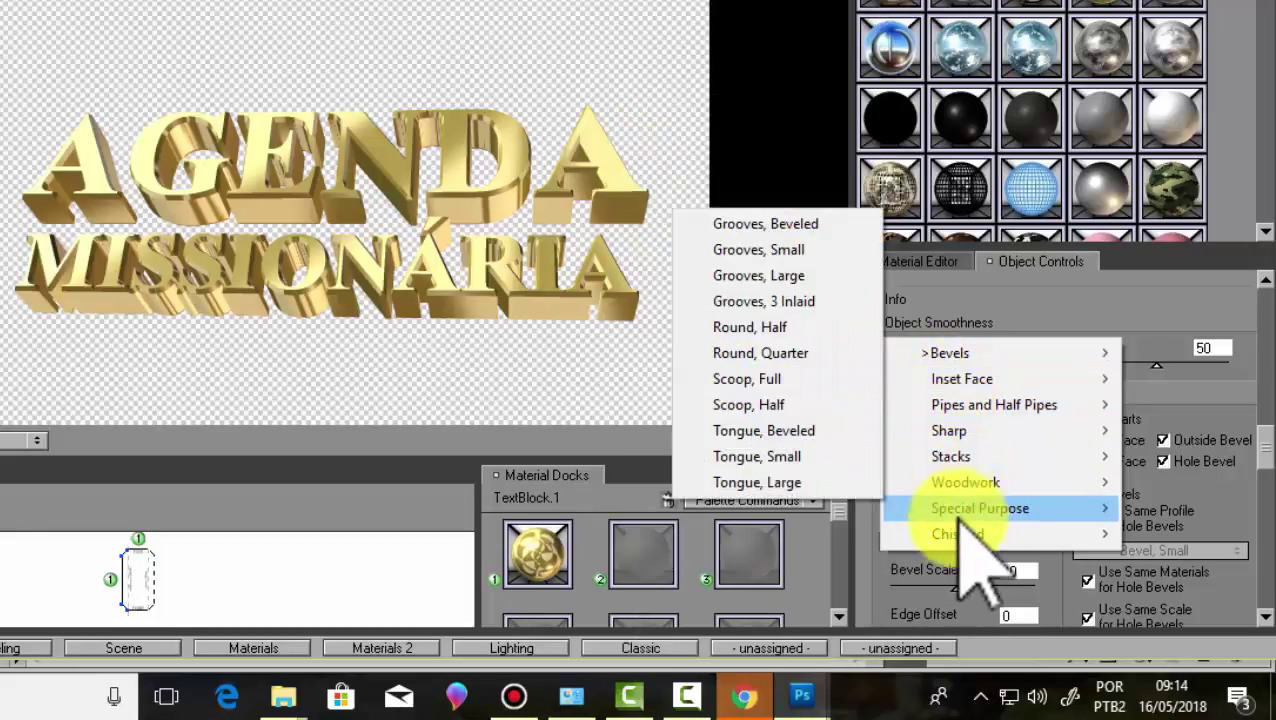
mouse_move(962, 379)
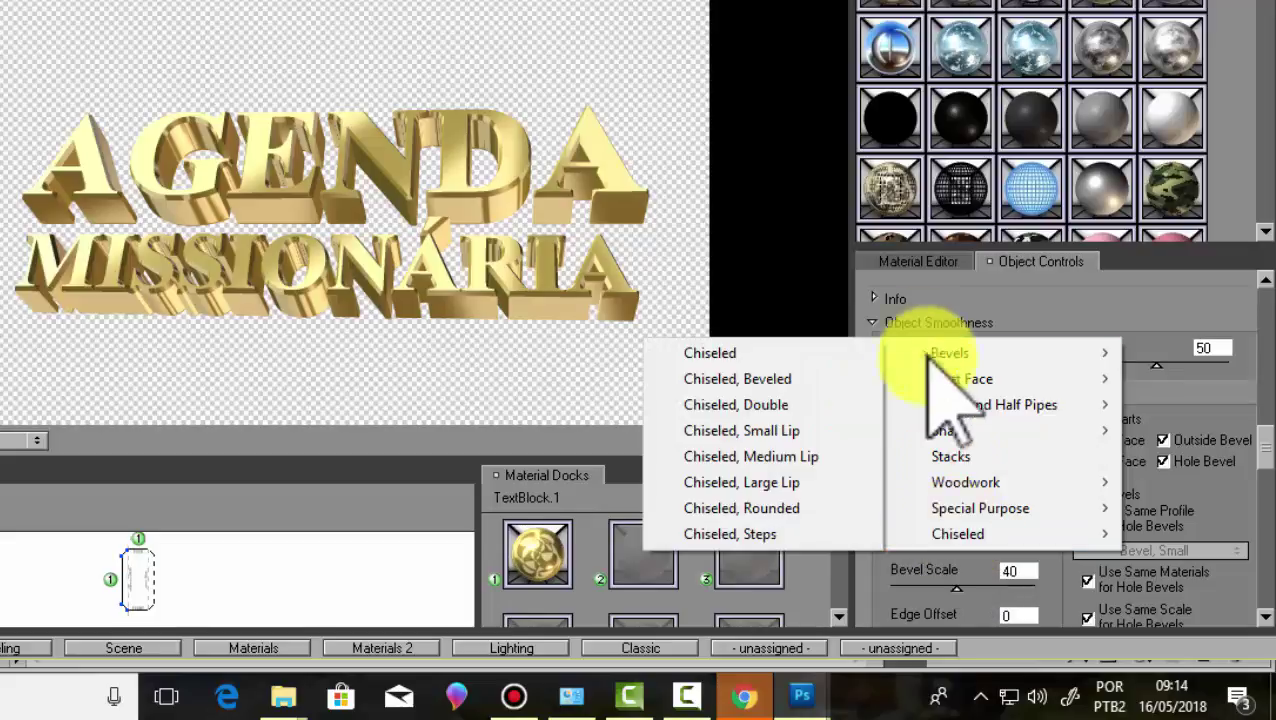
mouse_move(1010, 379)
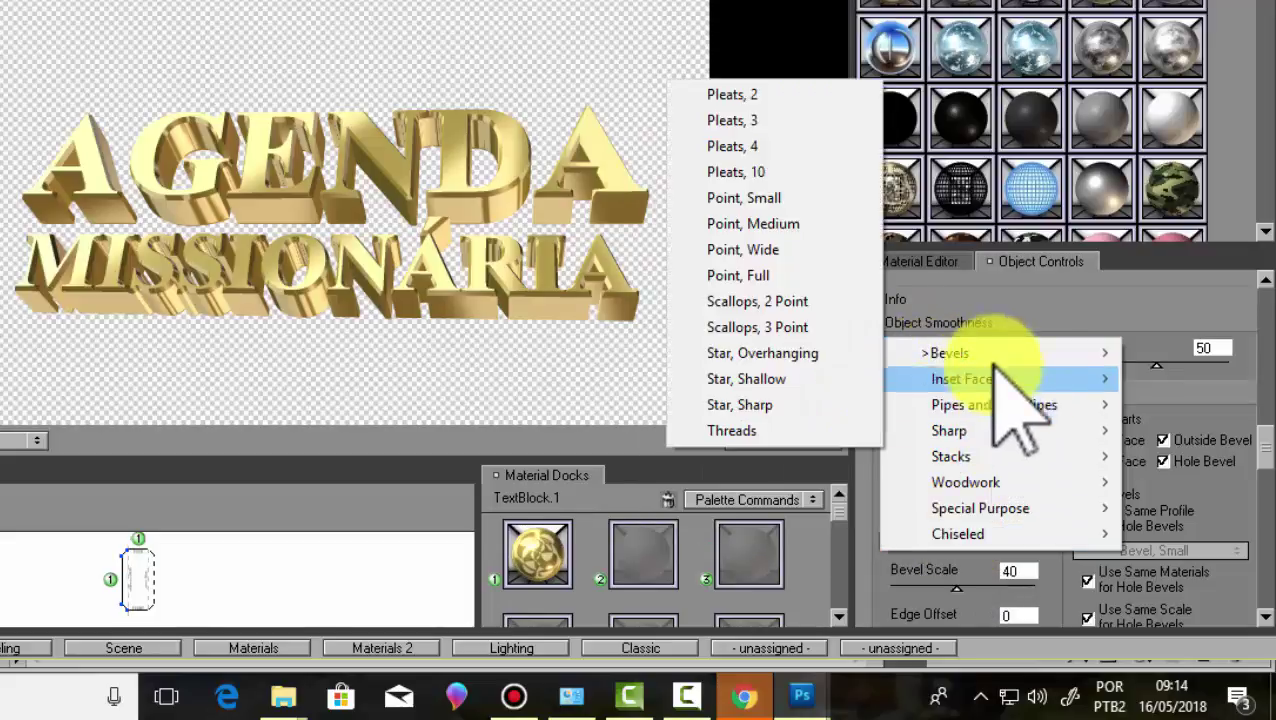
left_click(1172, 252)
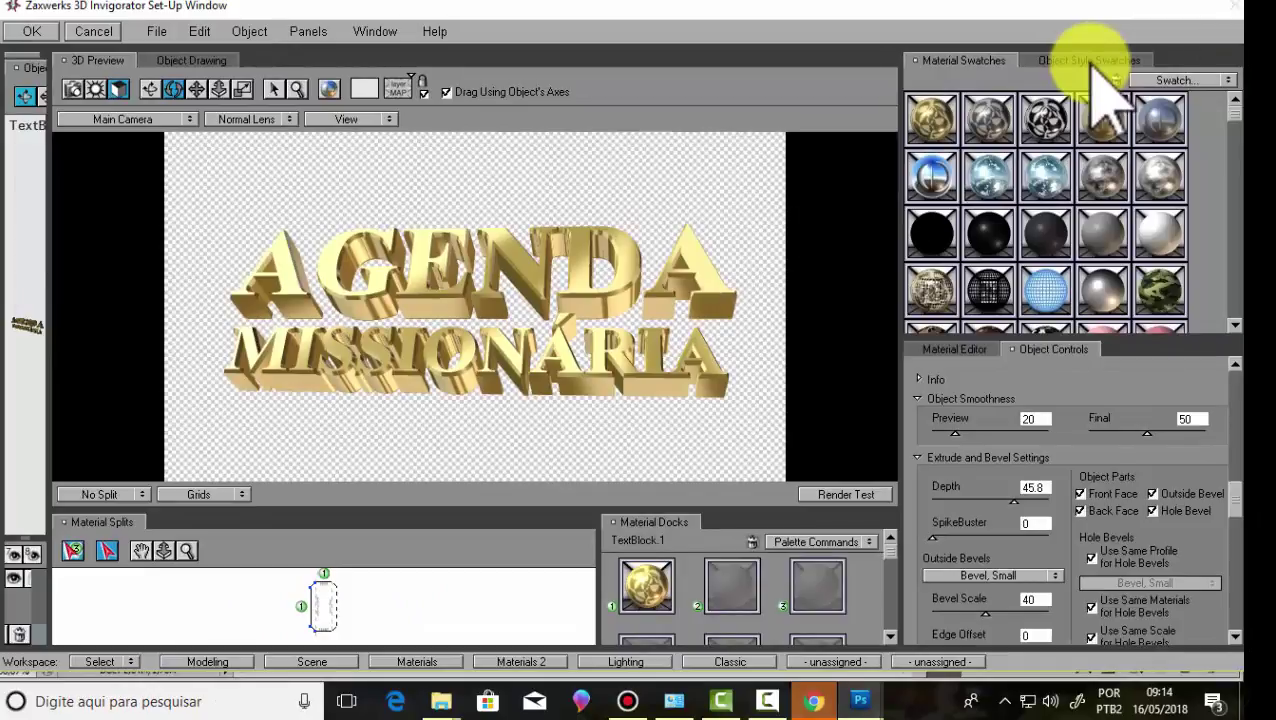
Step: Try gold ring and silver style swatches, ending on the Tiers, Beveled brushed-silver style at depth 11.5
left_click(1085, 62)
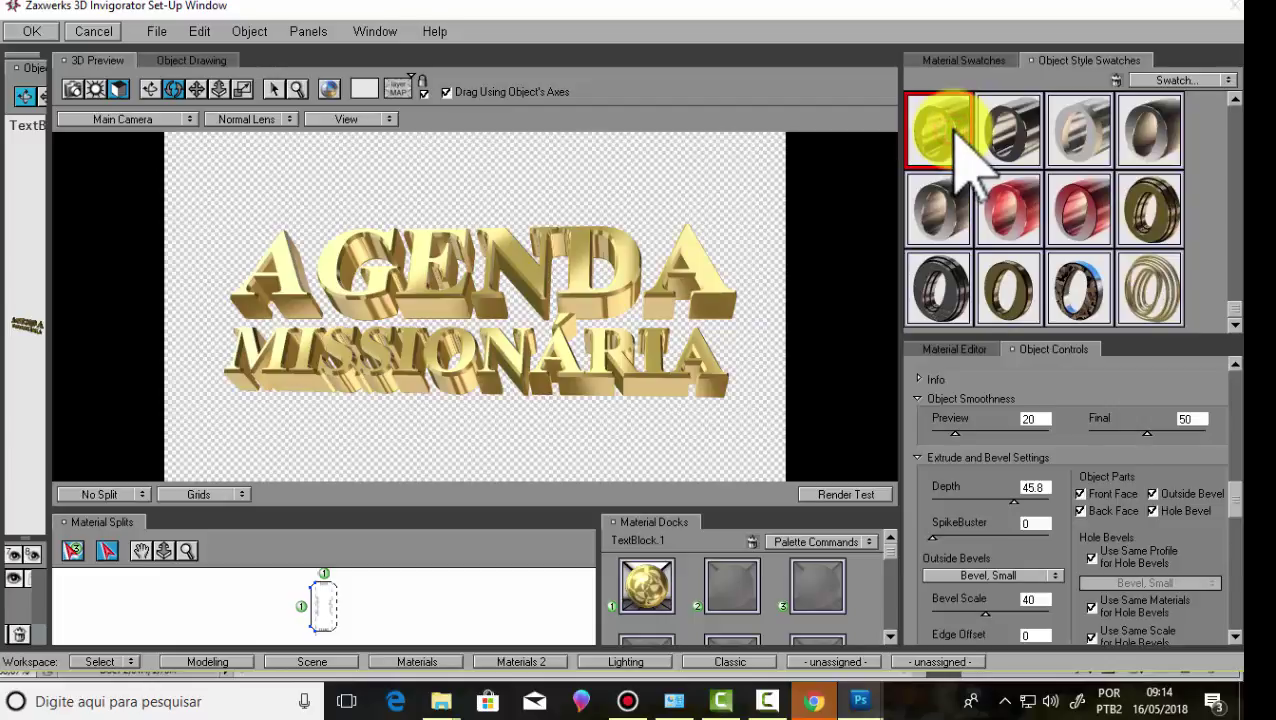
left_click(955, 128)
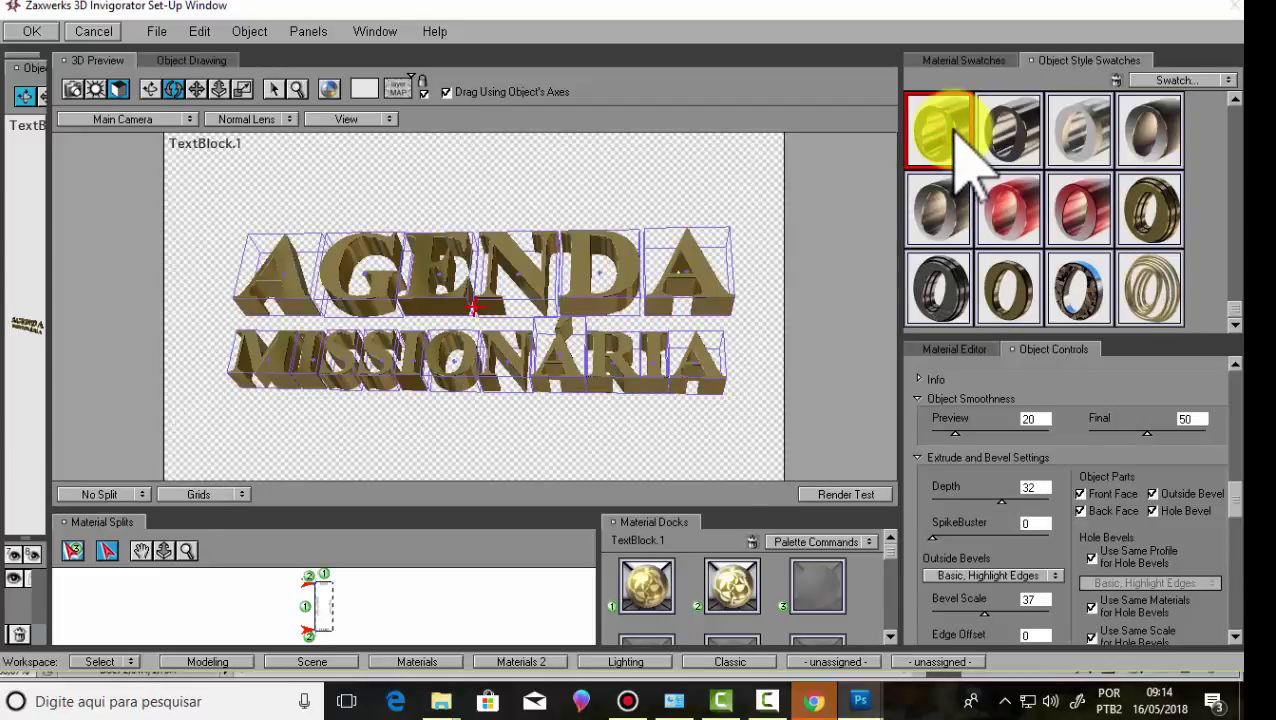
left_click(838, 494)
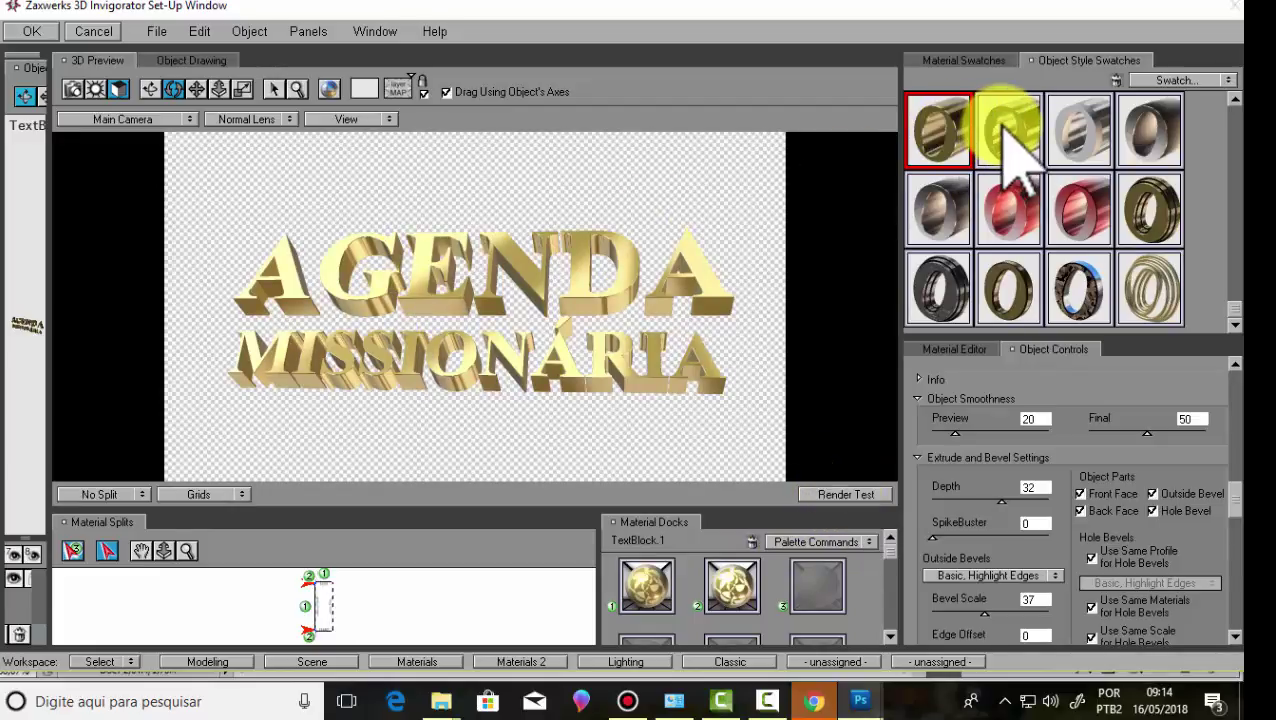
left_click(855, 495)
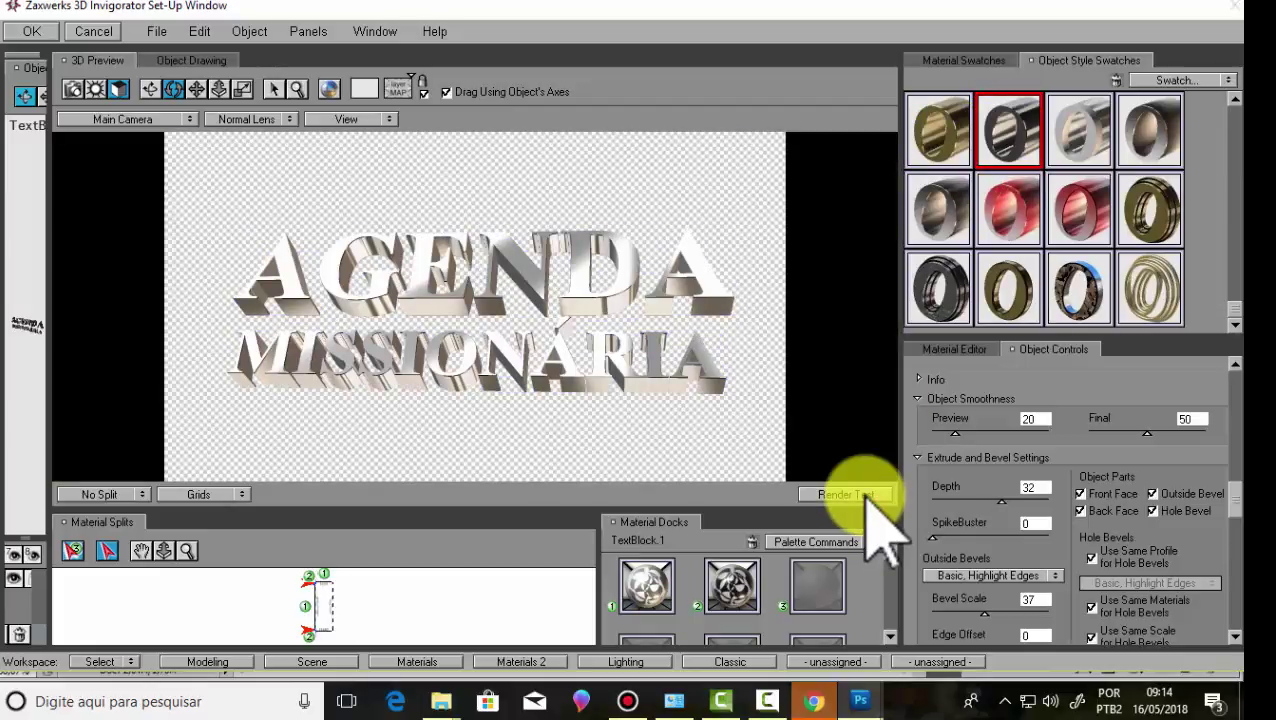
left_click(945, 288)
left_click(848, 495)
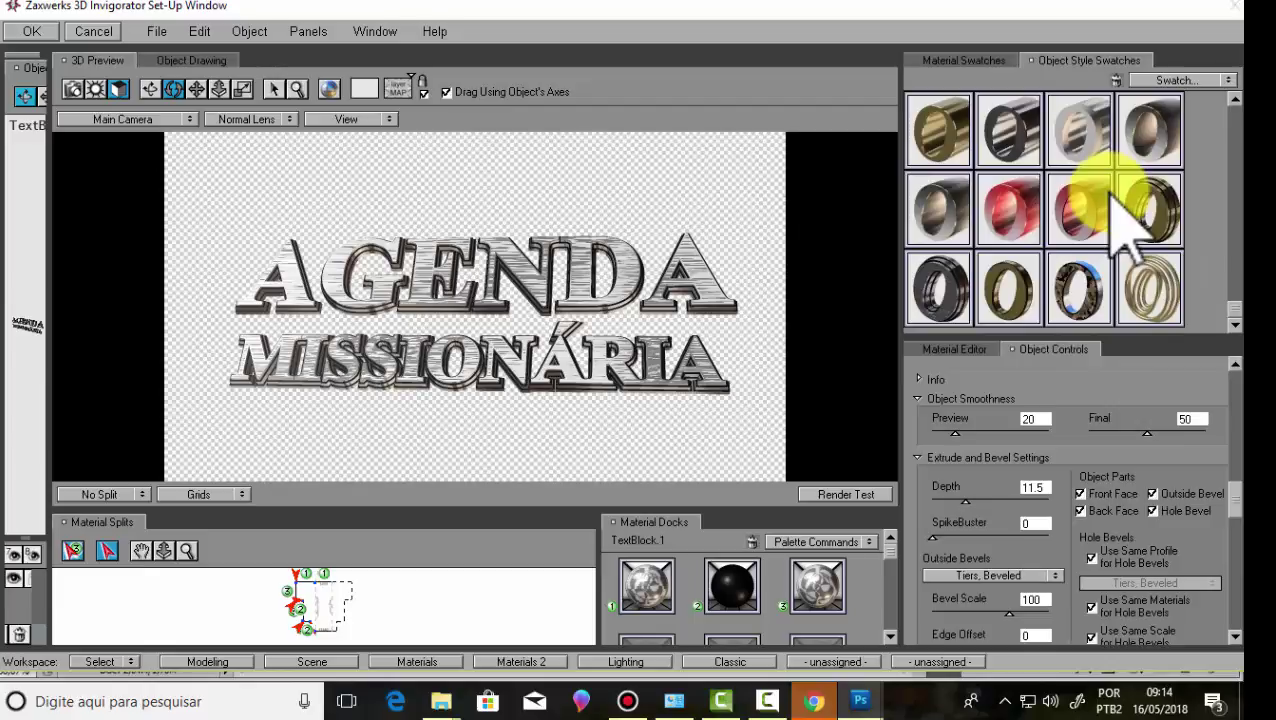
Step: Try the copper half-pipe, silver ring, flat-bevel and other preset styles on the text
scroll(1128, 215, "up", 3)
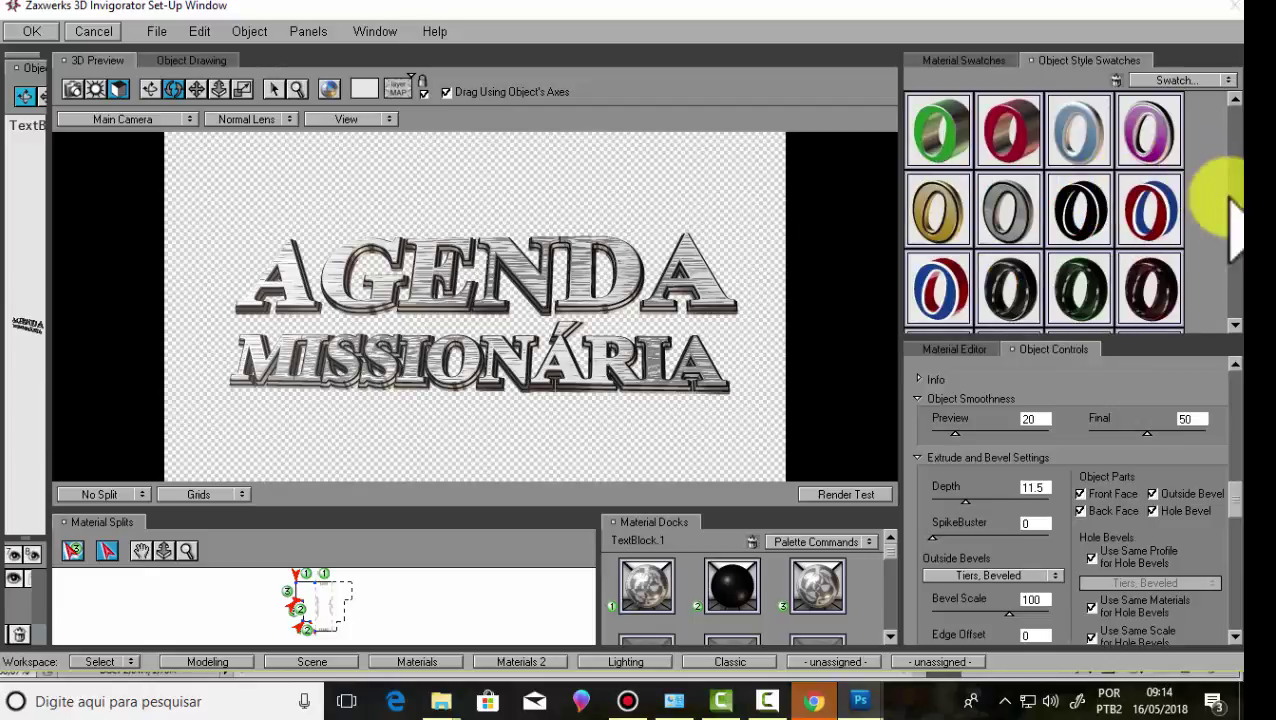
left_click_drag(1237, 215, 1230, 171)
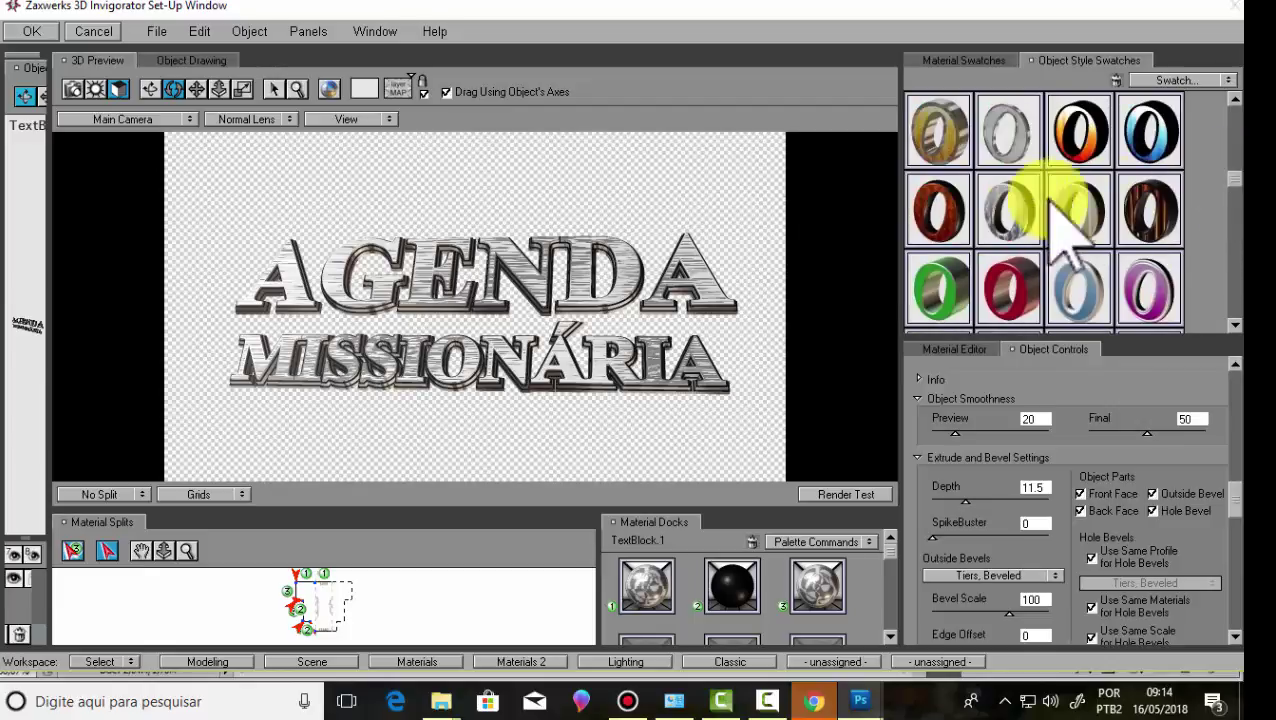
left_click(955, 197)
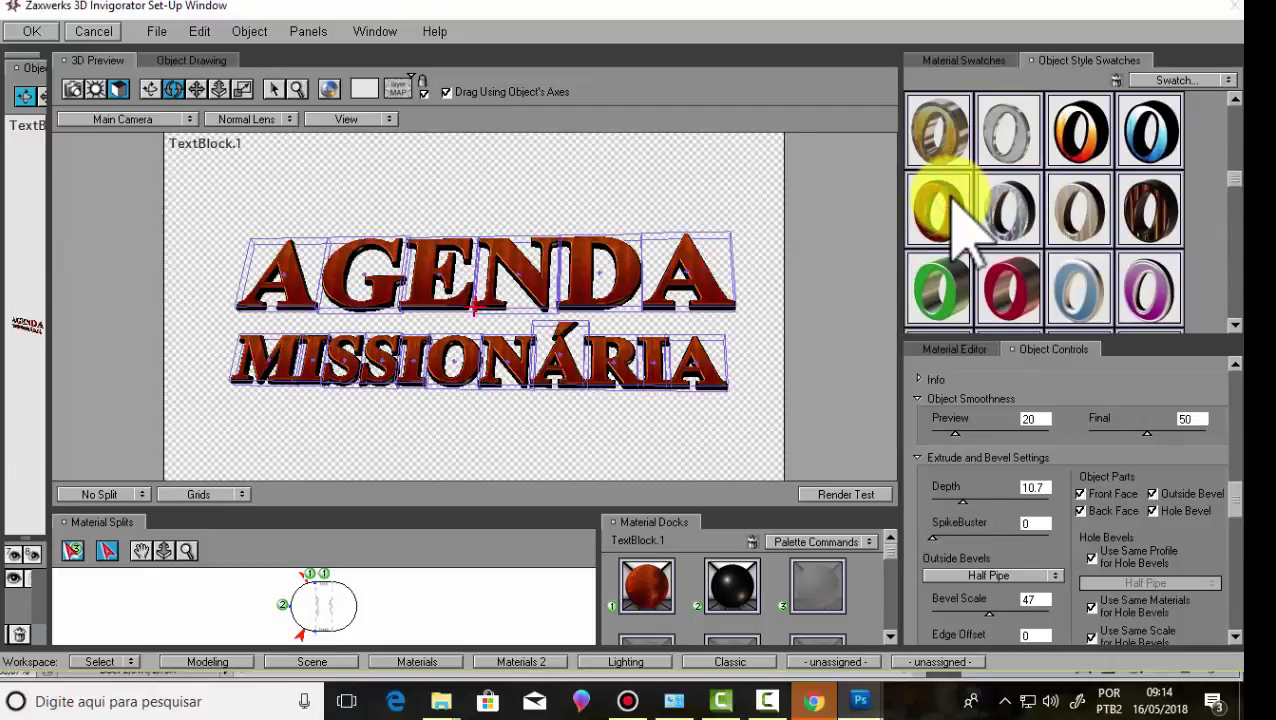
left_click(1024, 212)
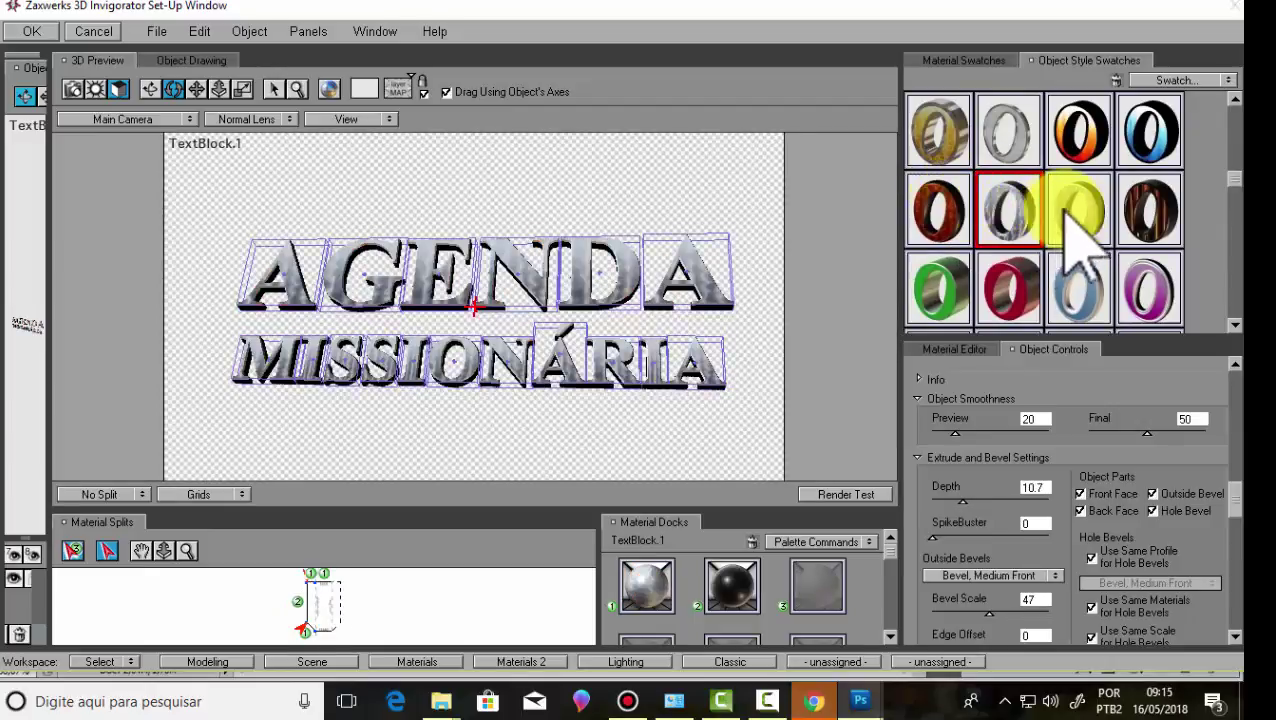
left_click(1095, 228)
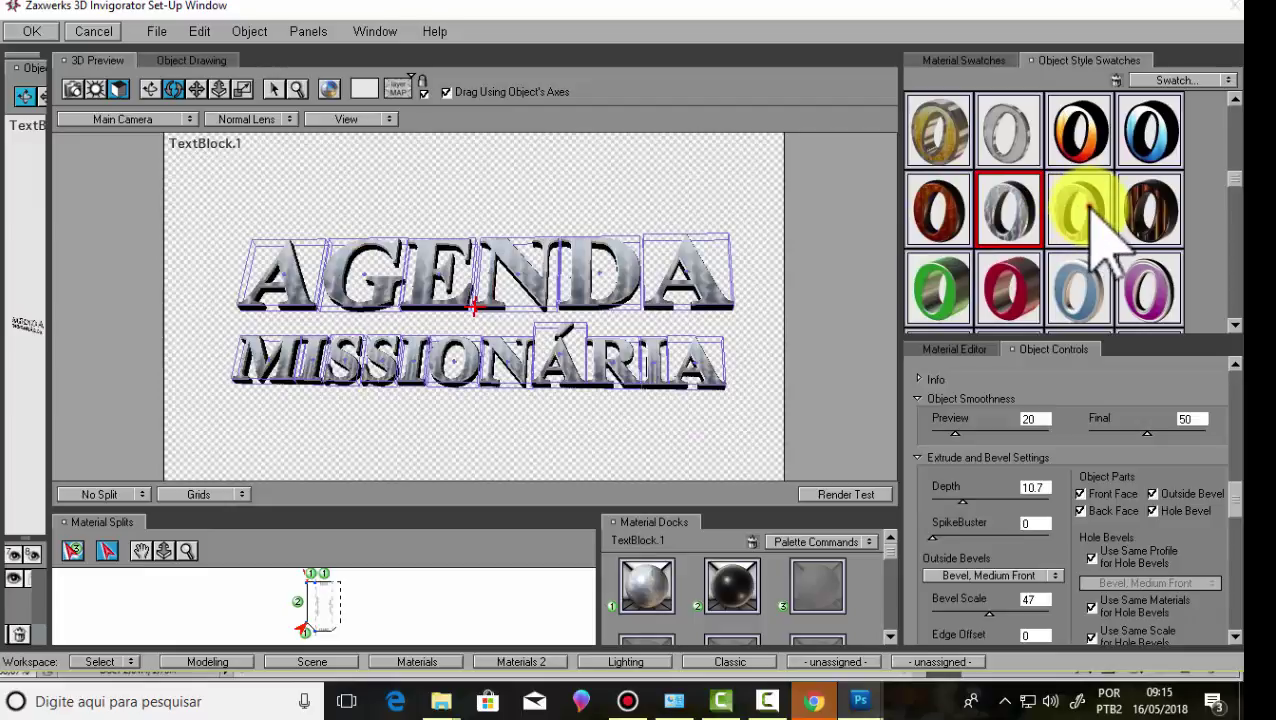
left_click(1165, 215)
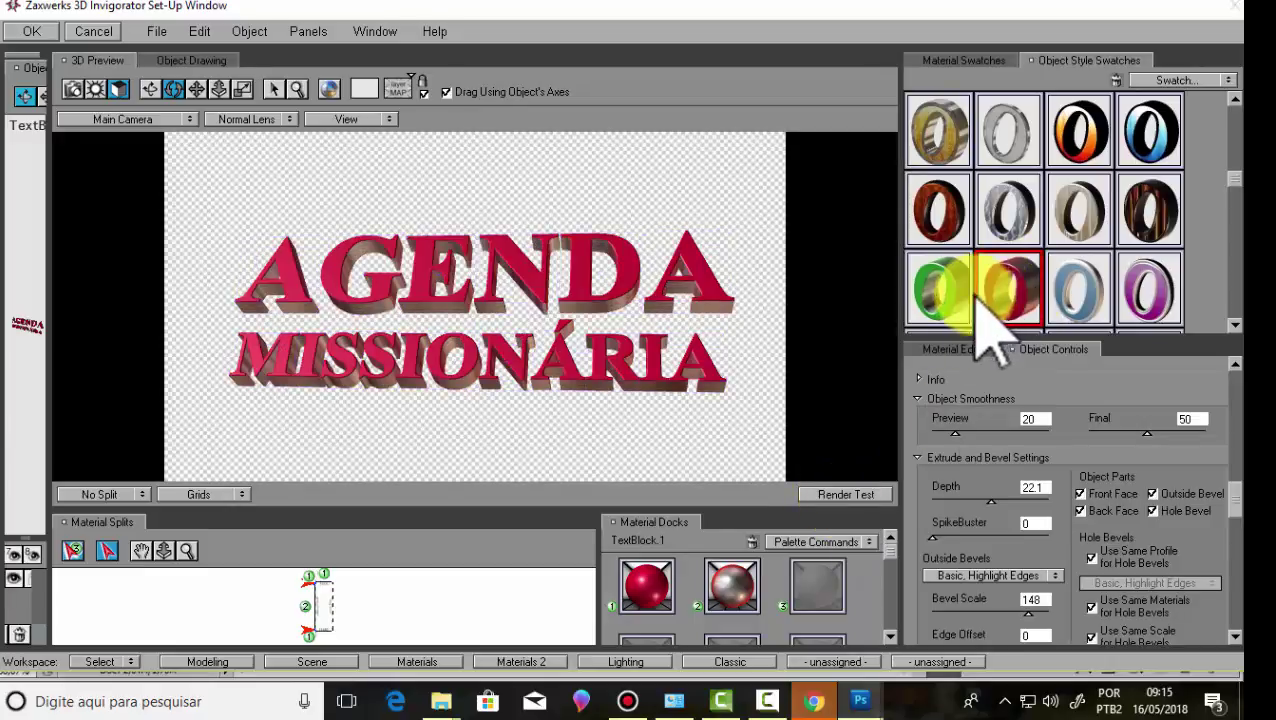
Step: Apply the bronze, then the grey stone style at depth 8.2, and render a test
left_click_drag(1232, 180, 1234, 244)
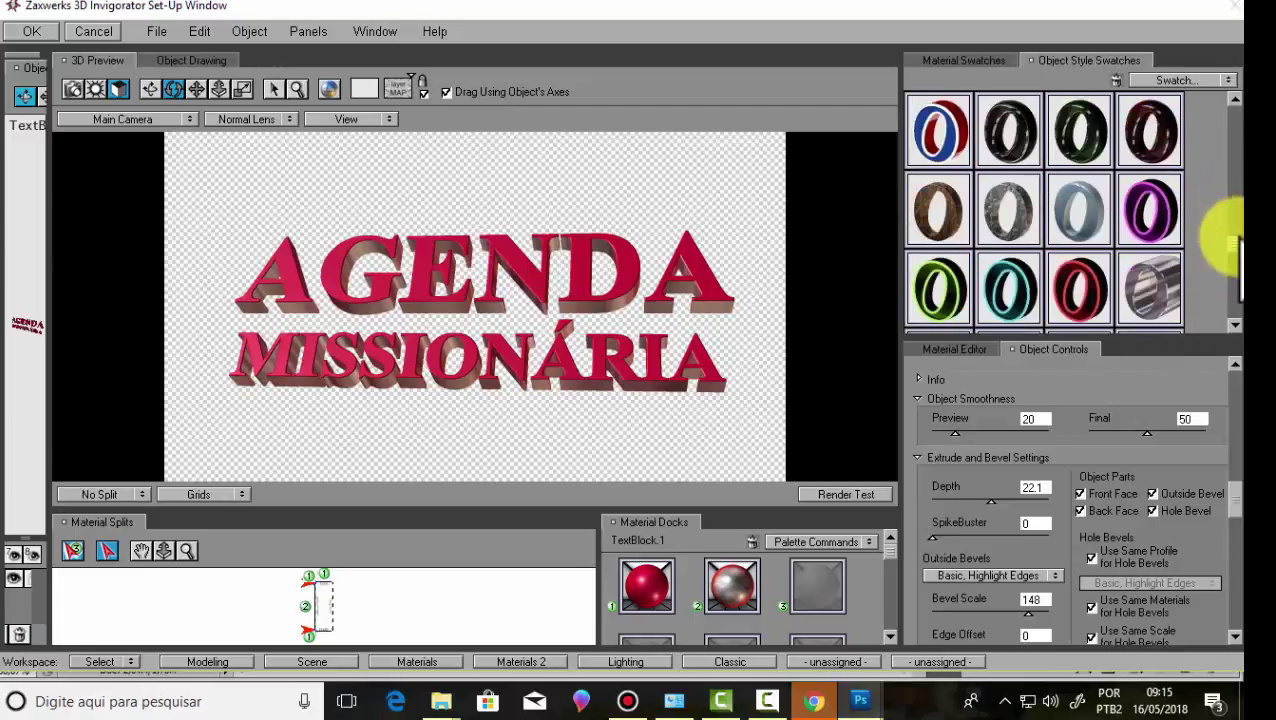
double_click(956, 219)
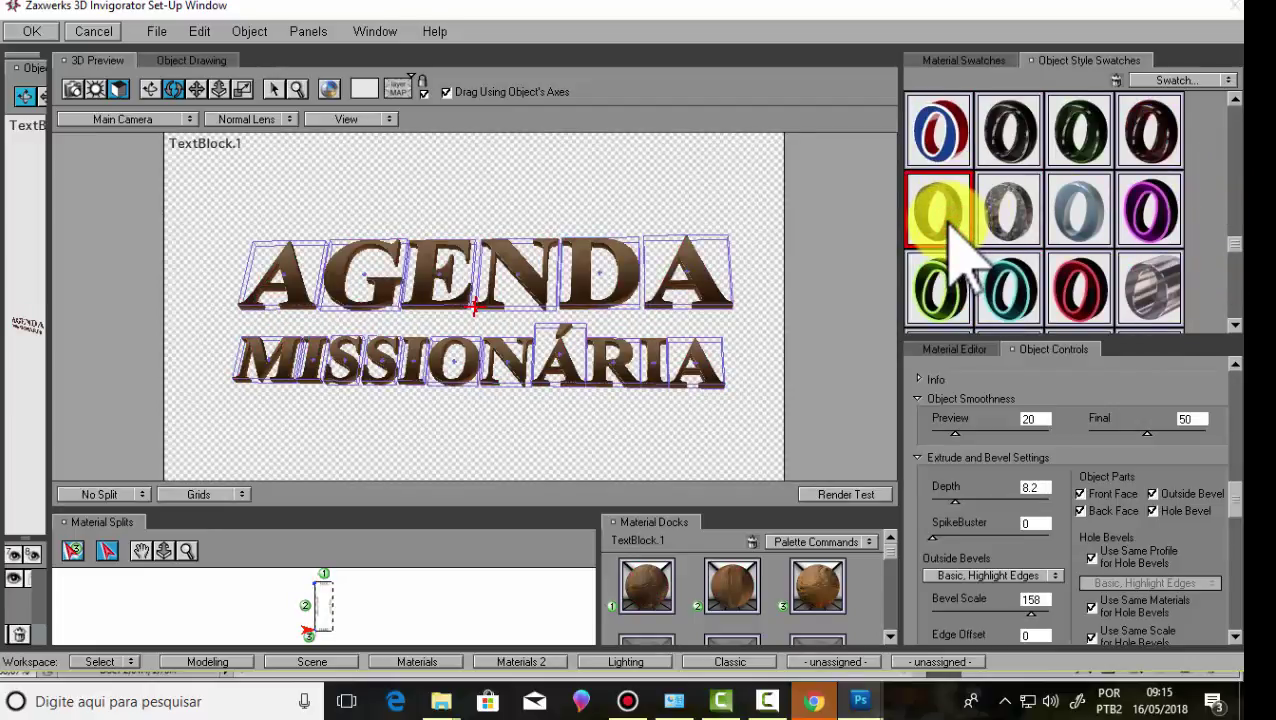
double_click(1016, 208)
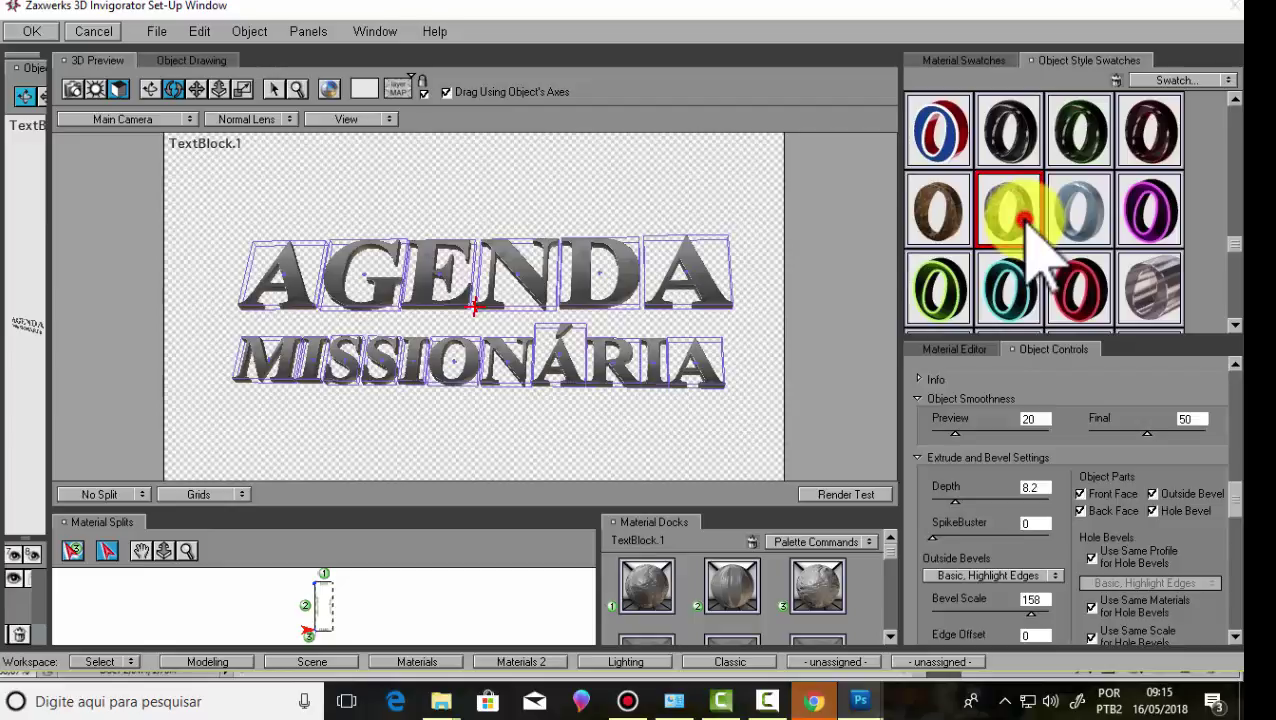
left_click(850, 494)
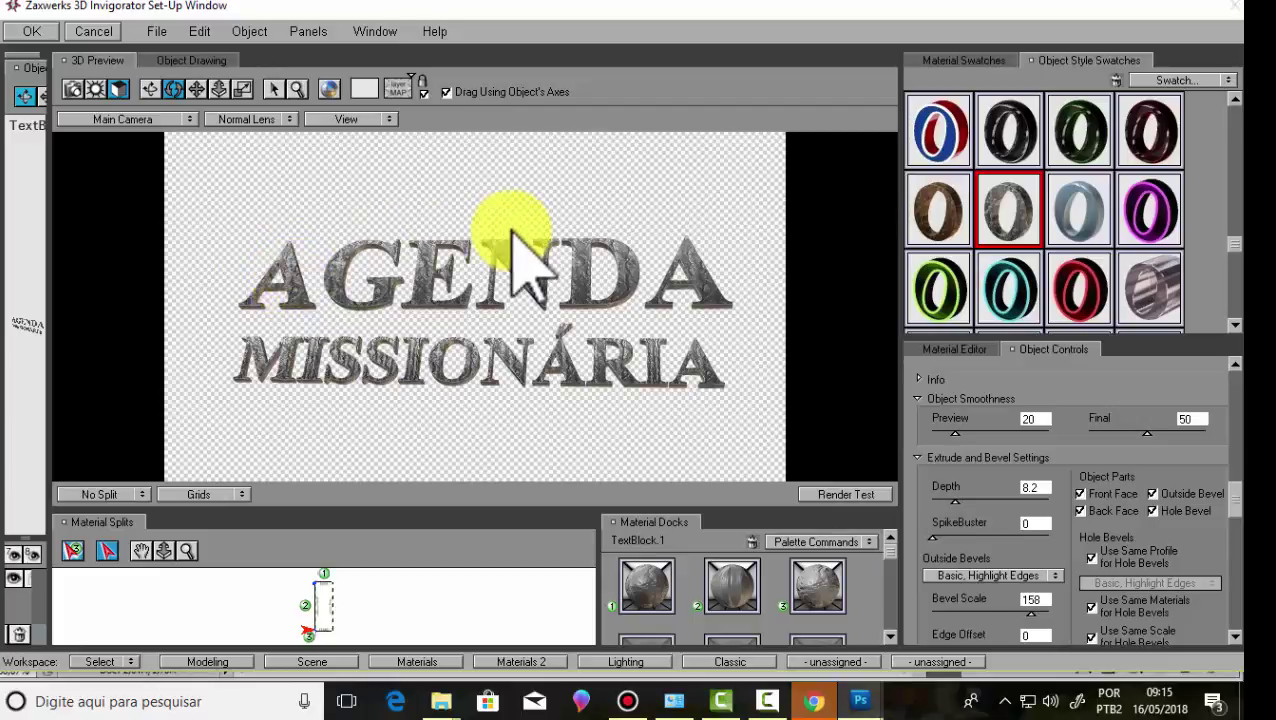
Step: Tilt and reposition the stone text block, extrude it to depth 43.4, and render test previews
left_click(217, 90)
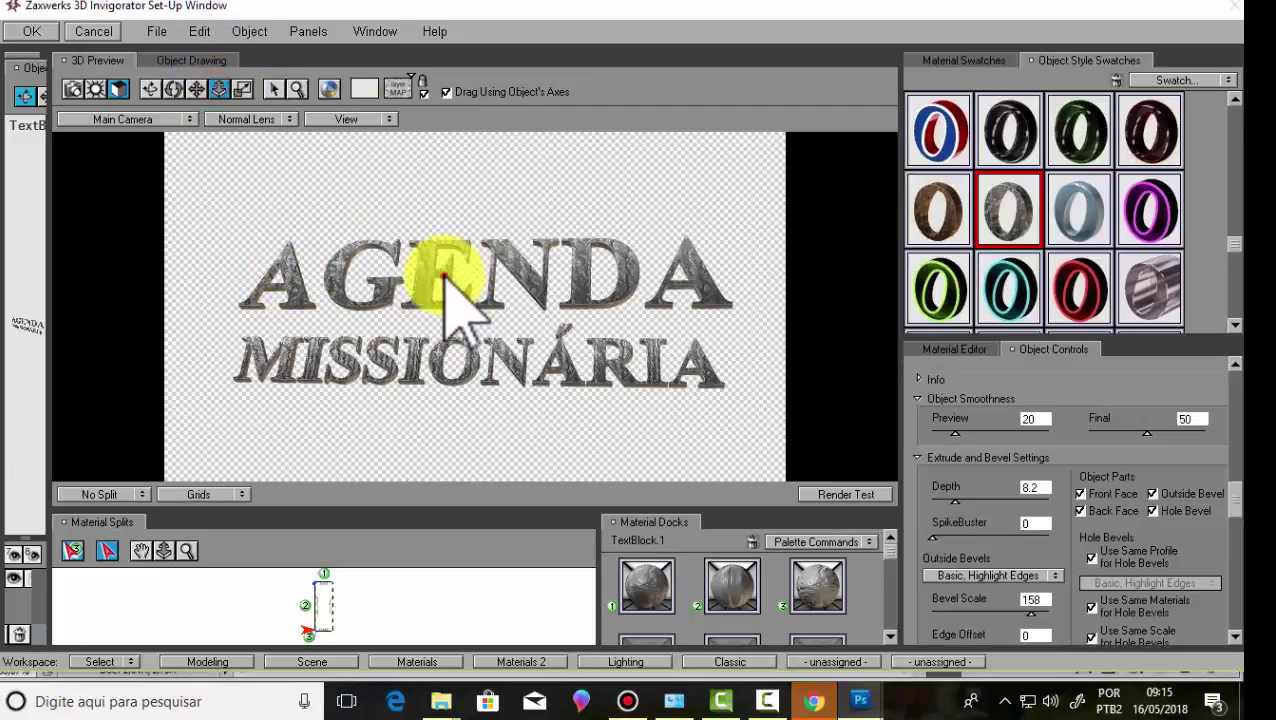
left_click_drag(447, 280, 461, 342)
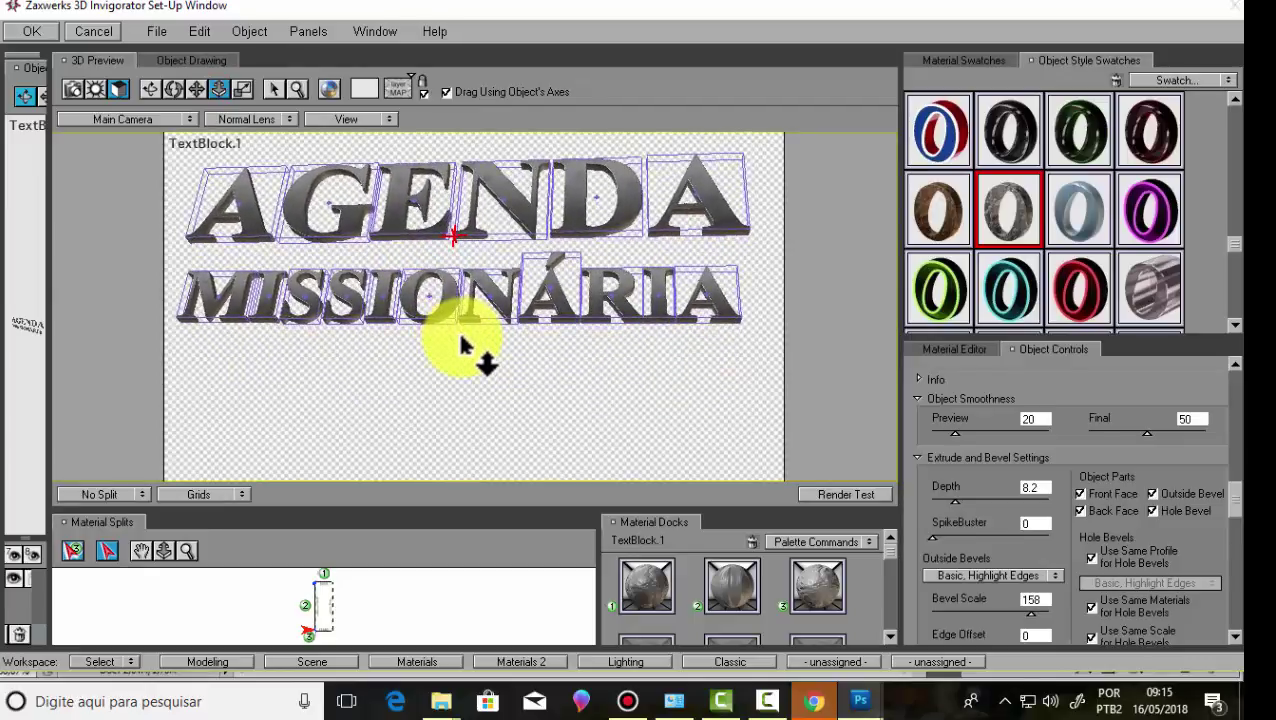
left_click(196, 89)
left_click_drag(413, 213, 436, 336)
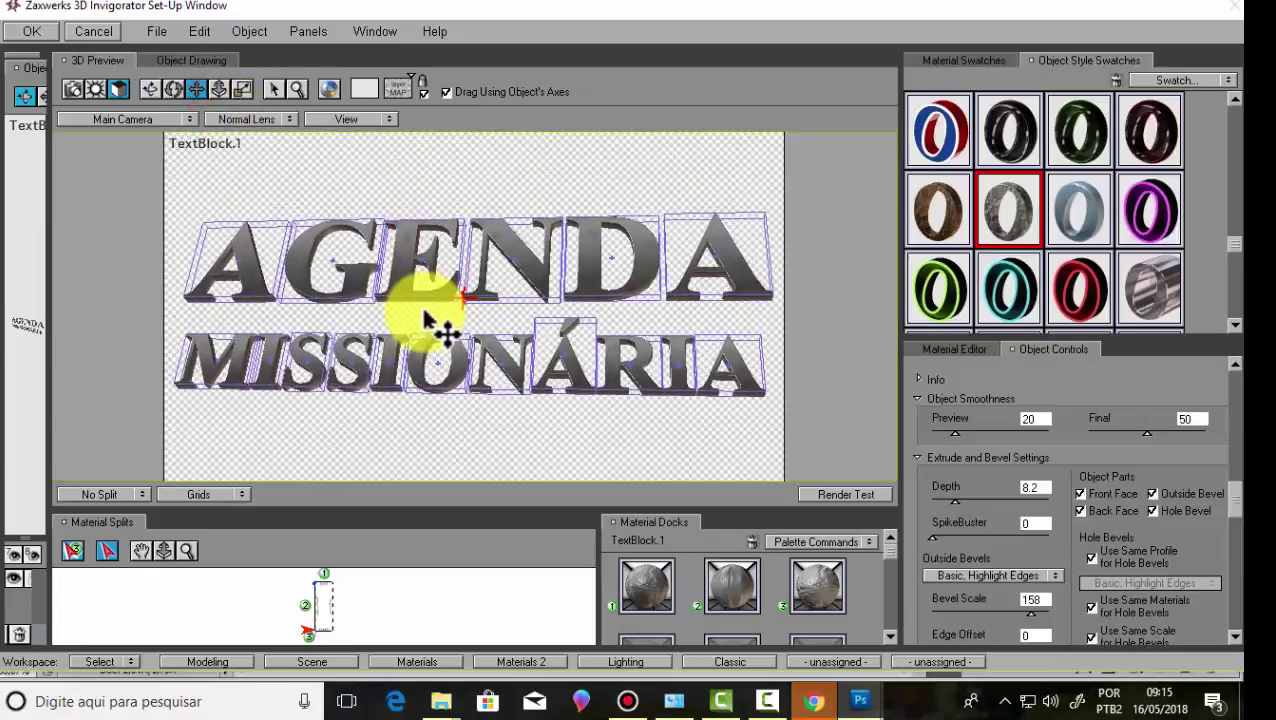
left_click(832, 497)
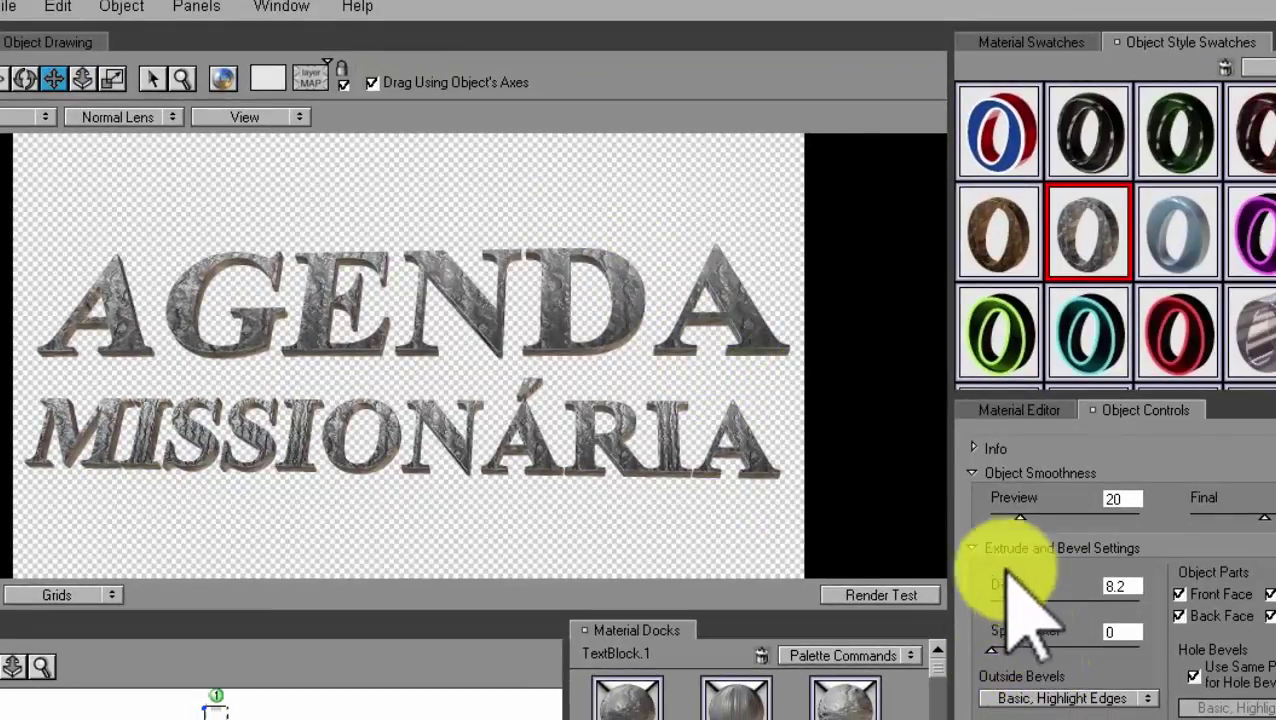
mouse_move(1020, 608)
left_mouse_down()
mouse_move(1104, 606)
mouse_move(1093, 605)
left_mouse_up()
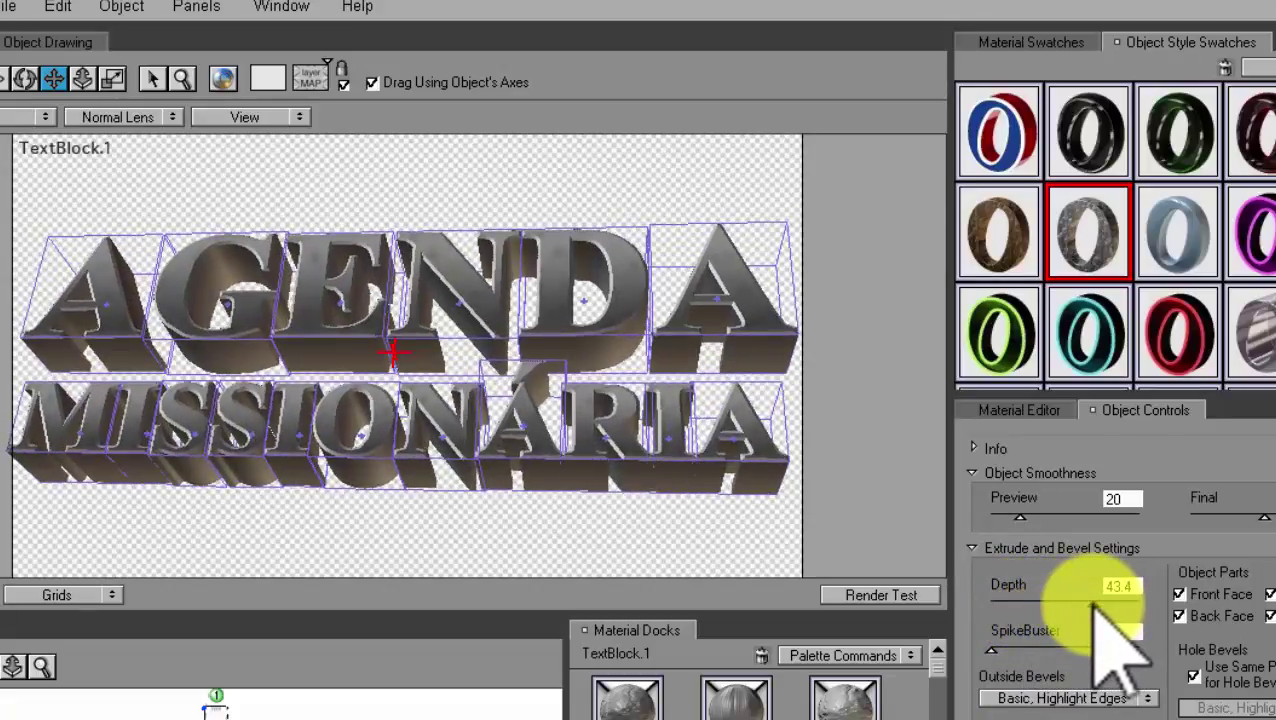
left_click(878, 595)
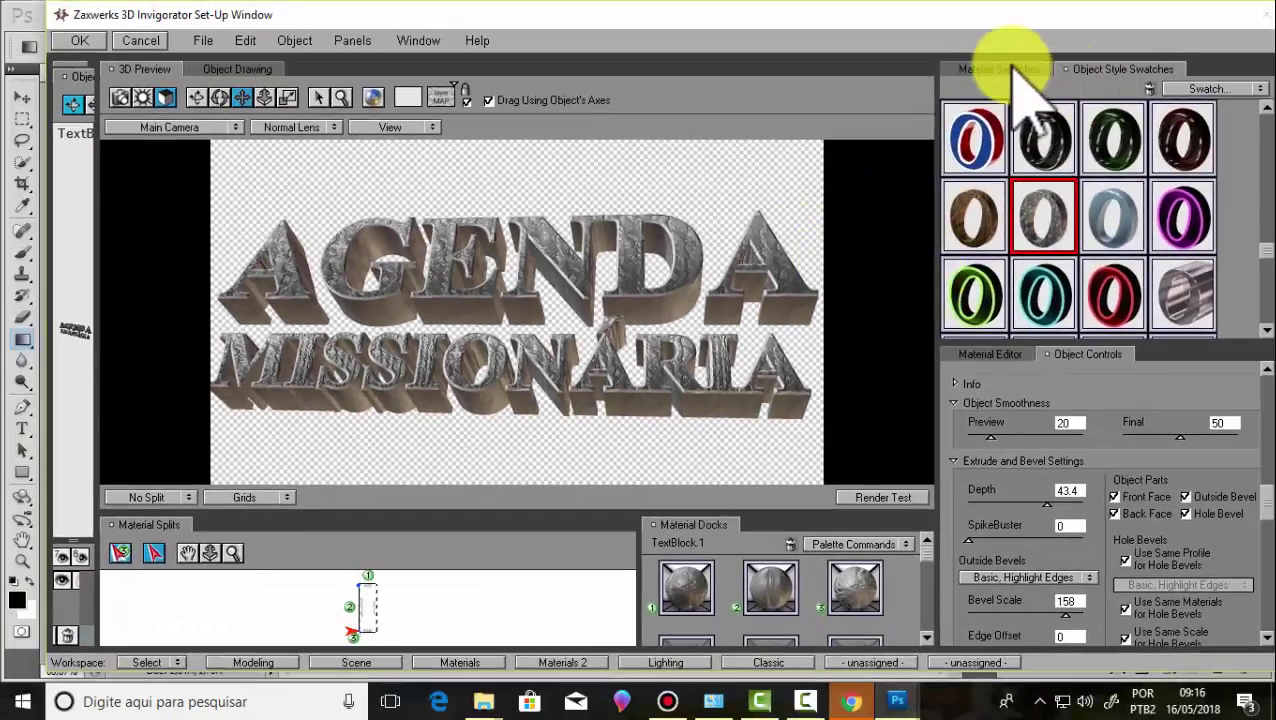
Step: Apply the gold swatch to Material Dock slots 2 and 3, rendering a test after each
left_click(1012, 70)
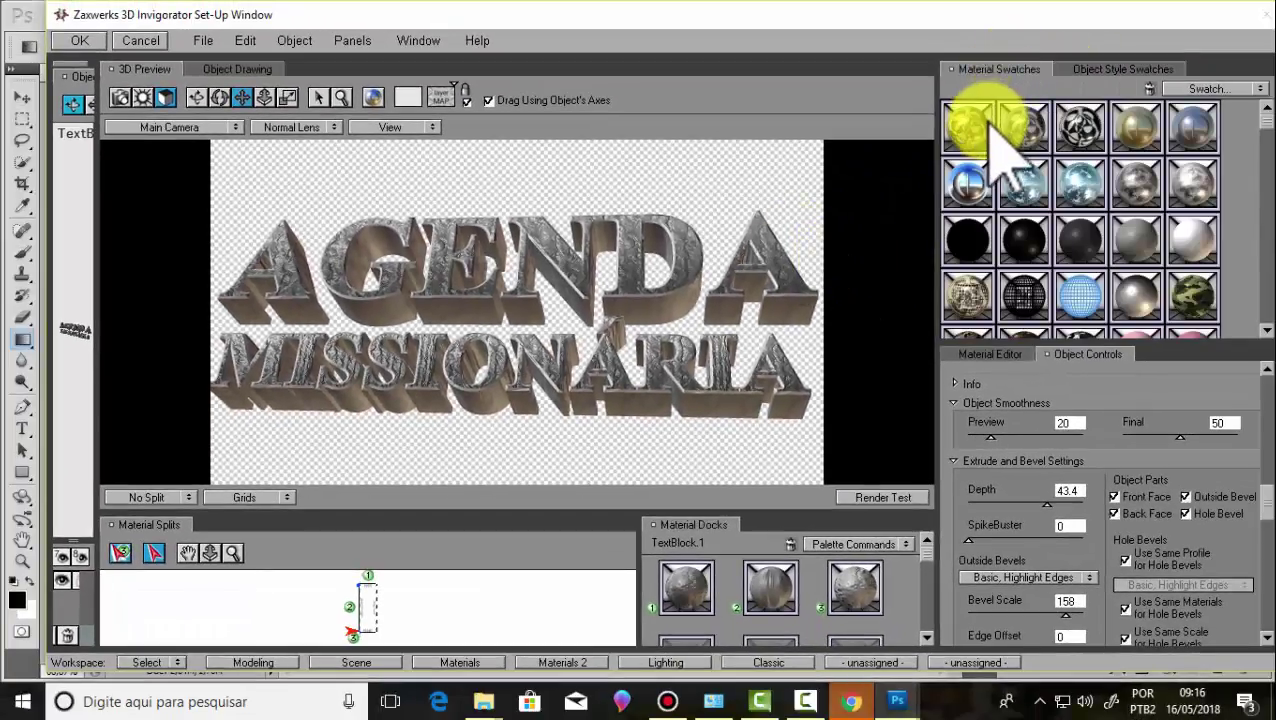
mouse_move(963, 110)
left_mouse_down()
mouse_move(760, 575)
mouse_move(686, 588)
left_mouse_up()
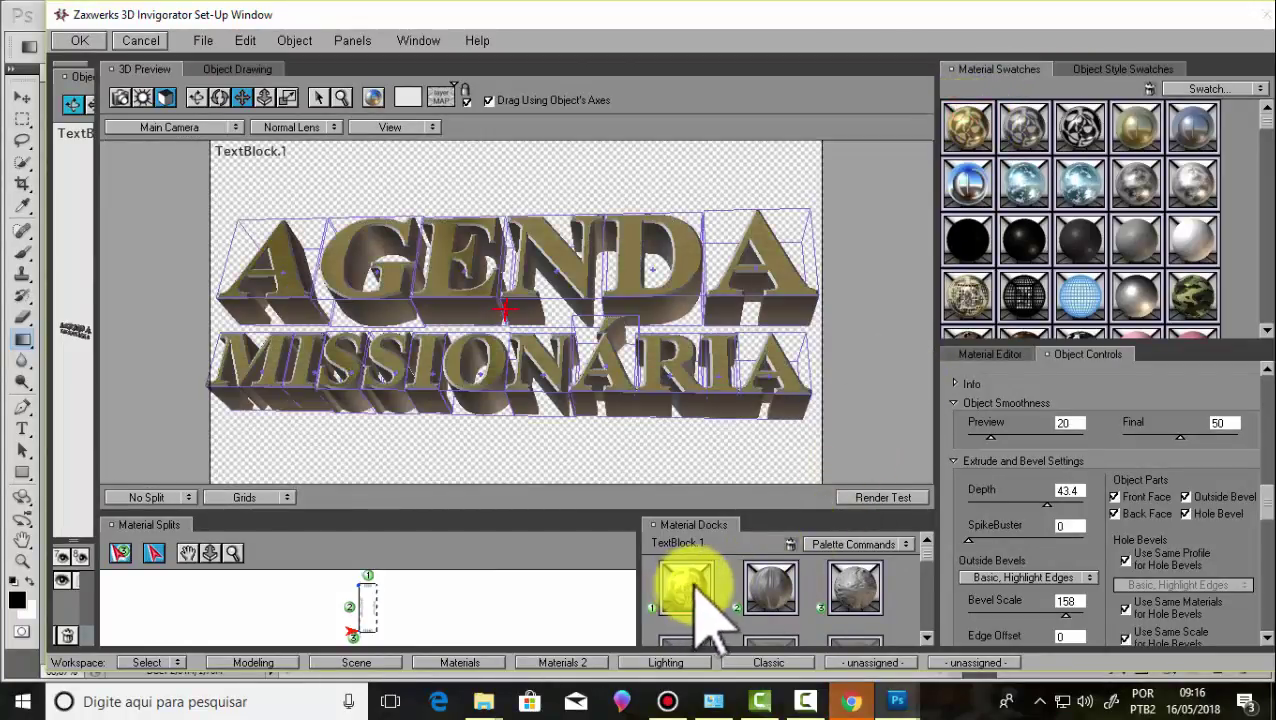
left_click(866, 500)
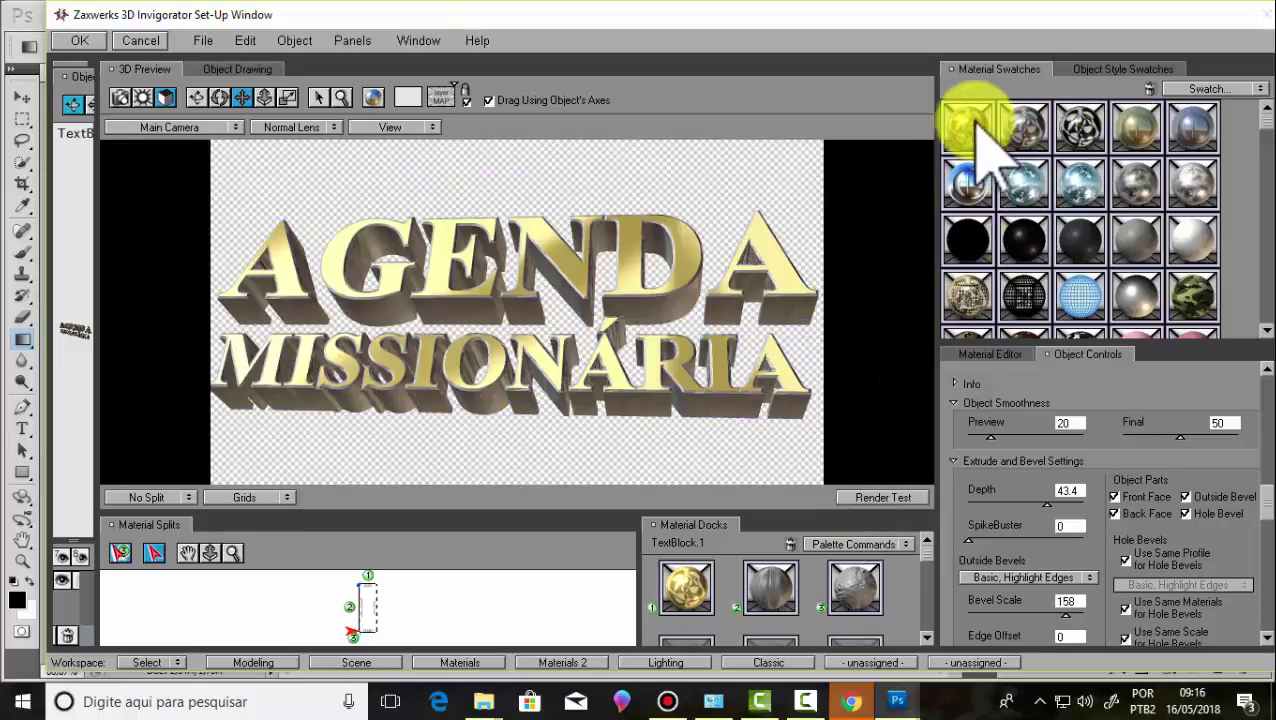
left_click_drag(970, 128, 770, 590)
left_click(860, 502)
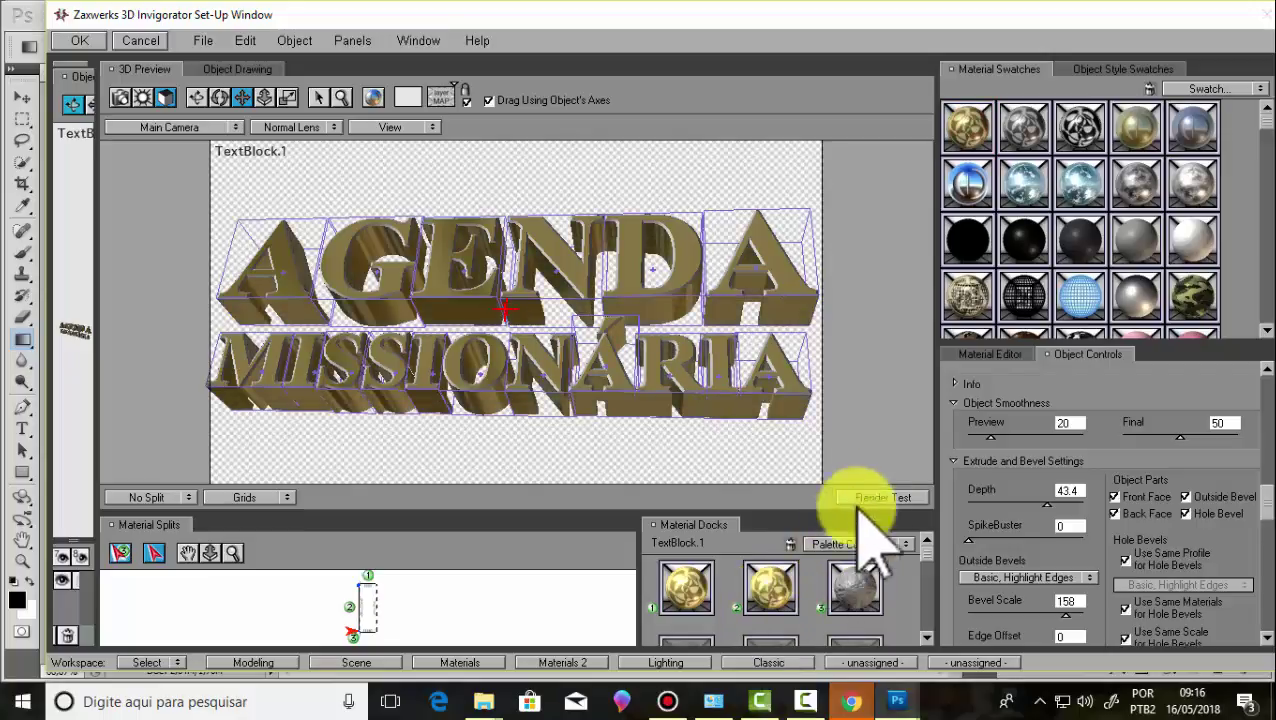
left_click_drag(968, 128, 854, 598)
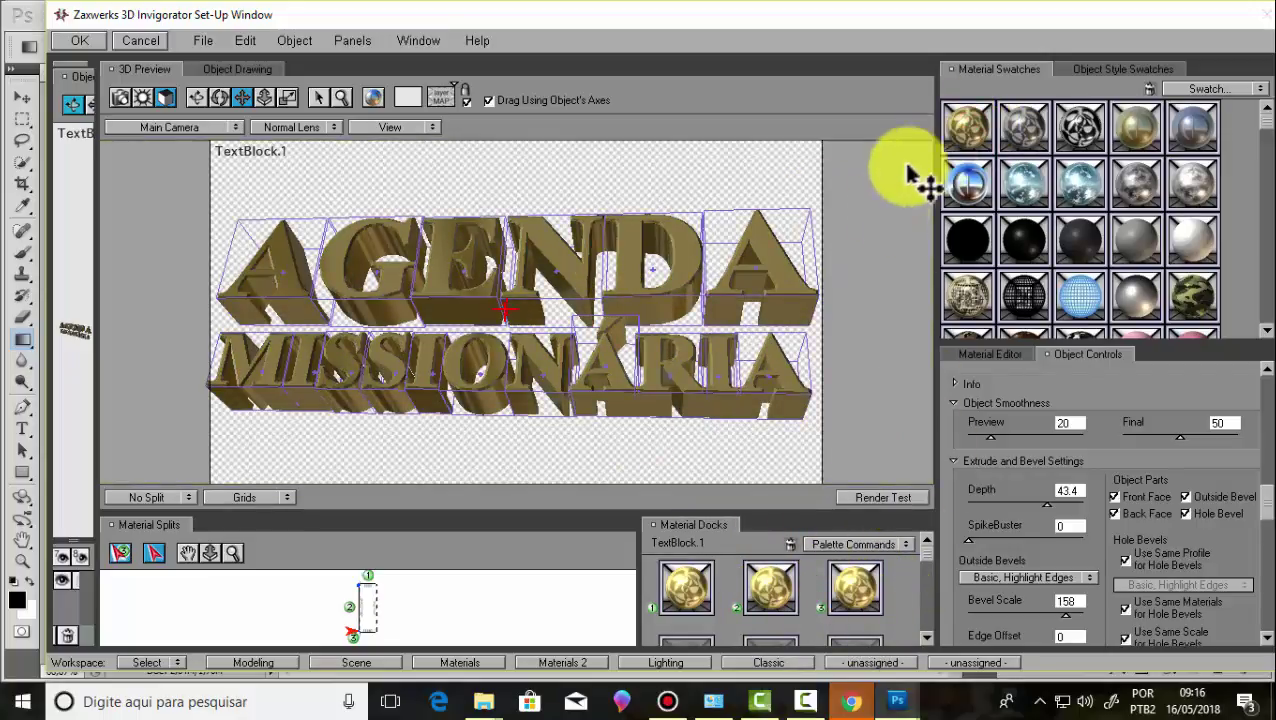
left_click(870, 497)
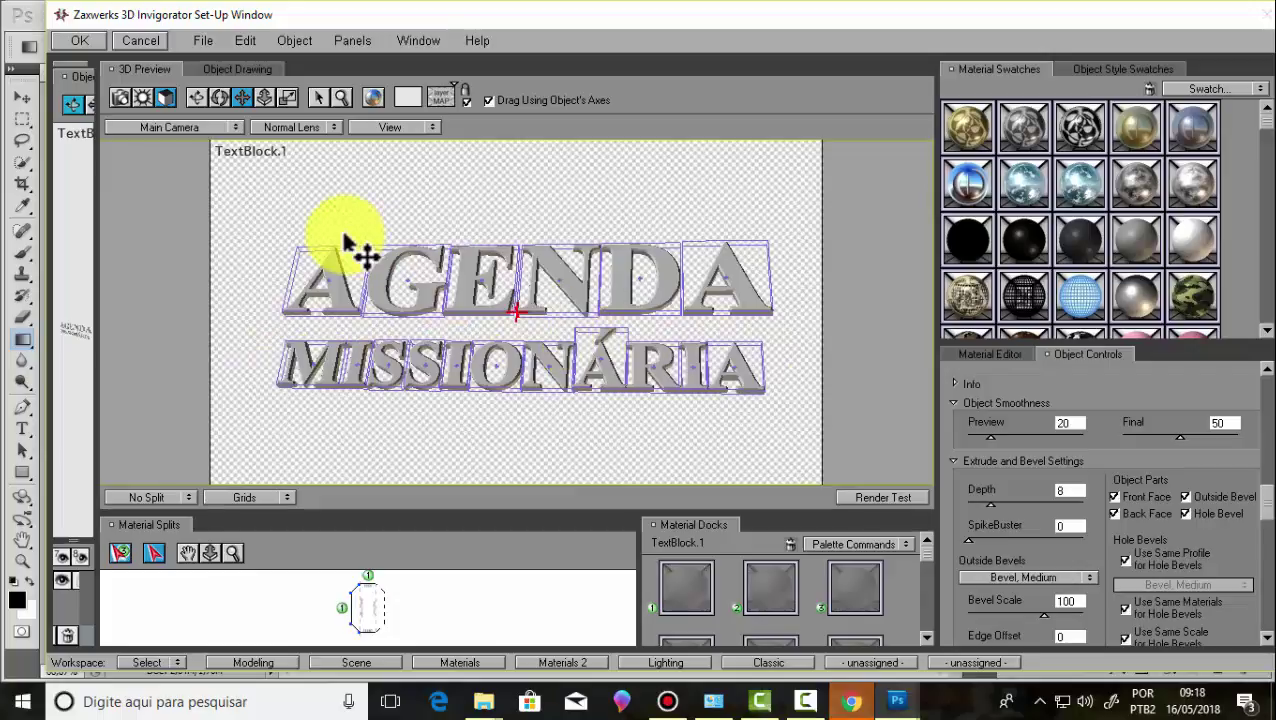
Step: Rotate and shift the grey AGENDA MISSIONÁRIA text to face front with a slight tilt, keeping depth 8
left_click(219, 96)
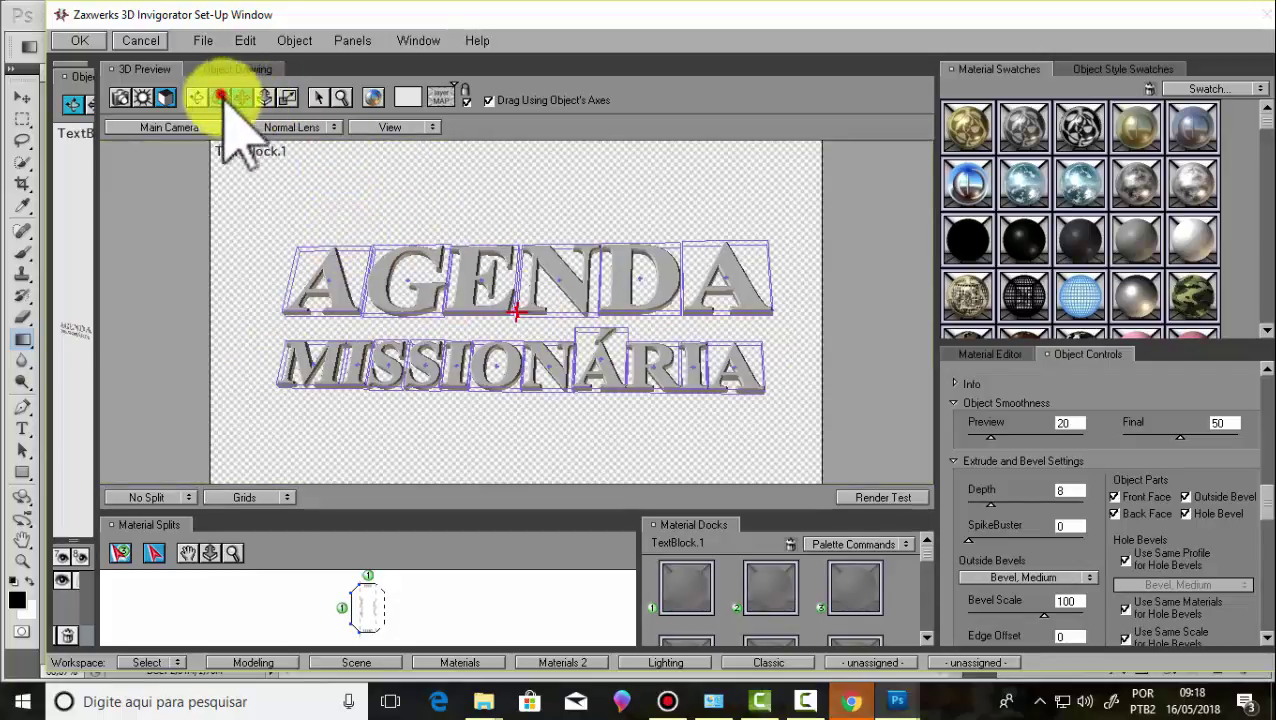
left_click_drag(733, 378, 736, 362)
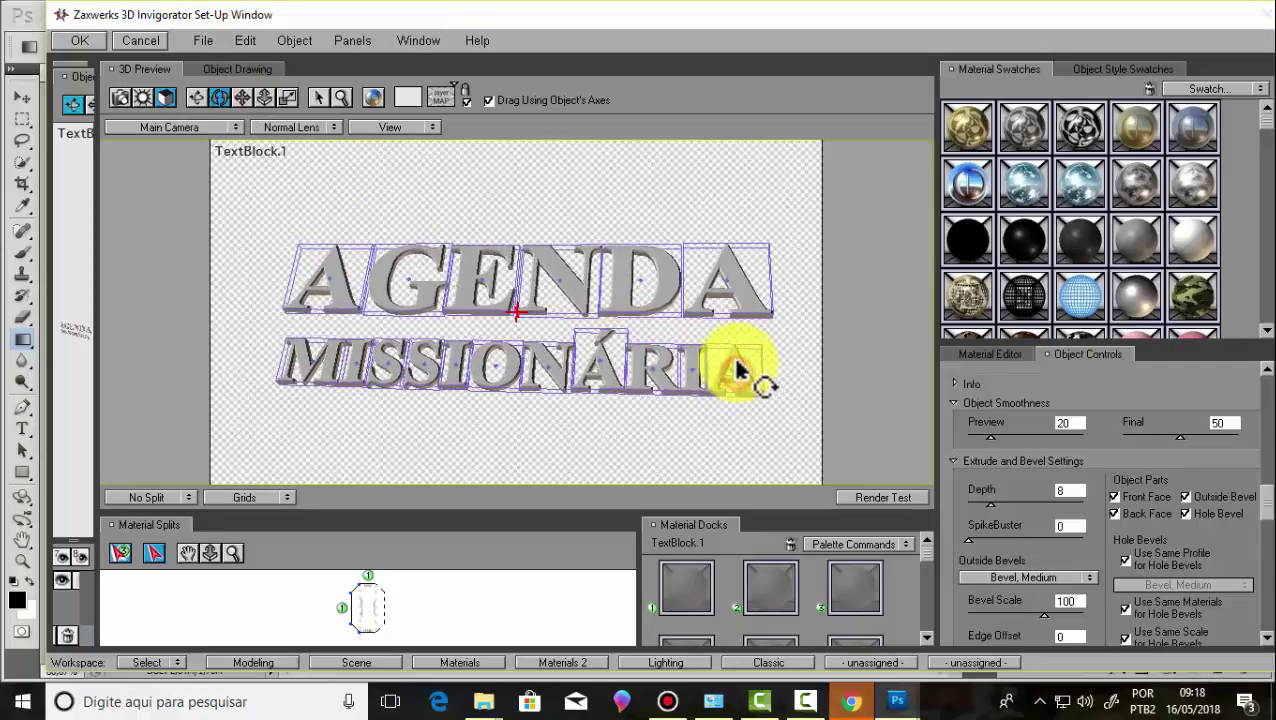
left_click(196, 96)
left_click_drag(742, 375, 755, 347)
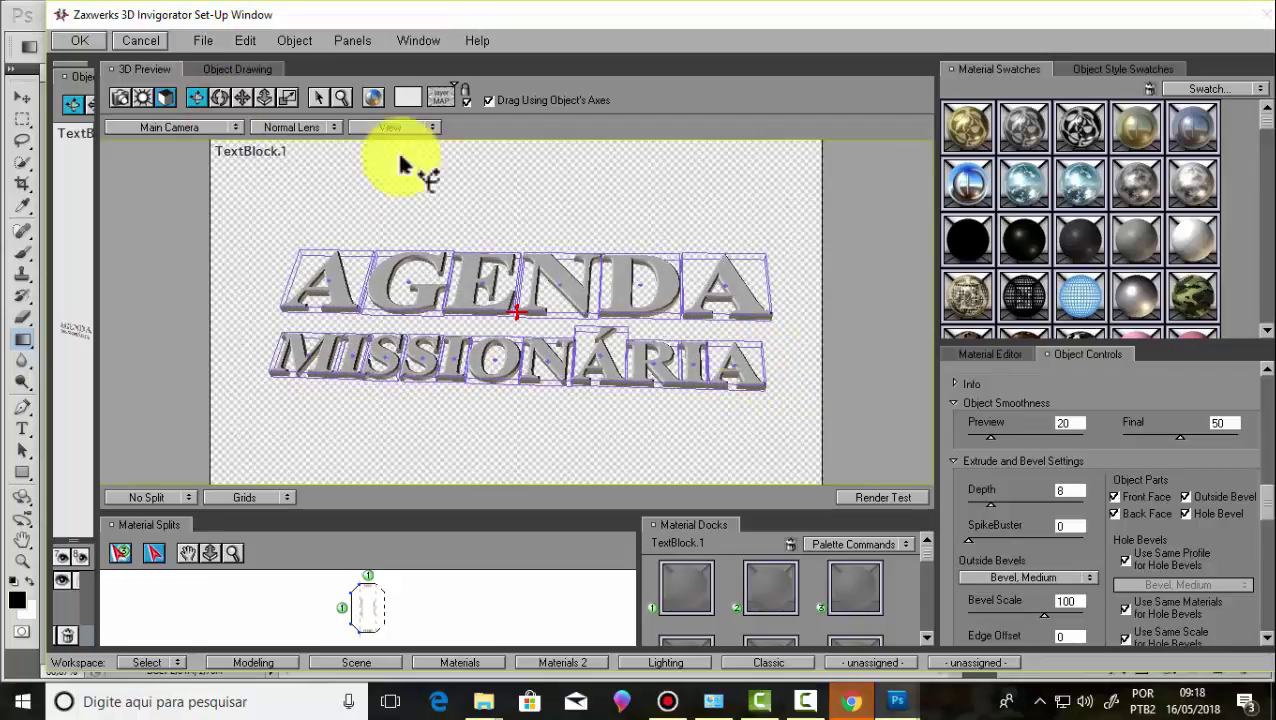
mouse_move(286, 363)
left_mouse_down()
mouse_move(307, 384)
mouse_move(289, 376)
left_mouse_up()
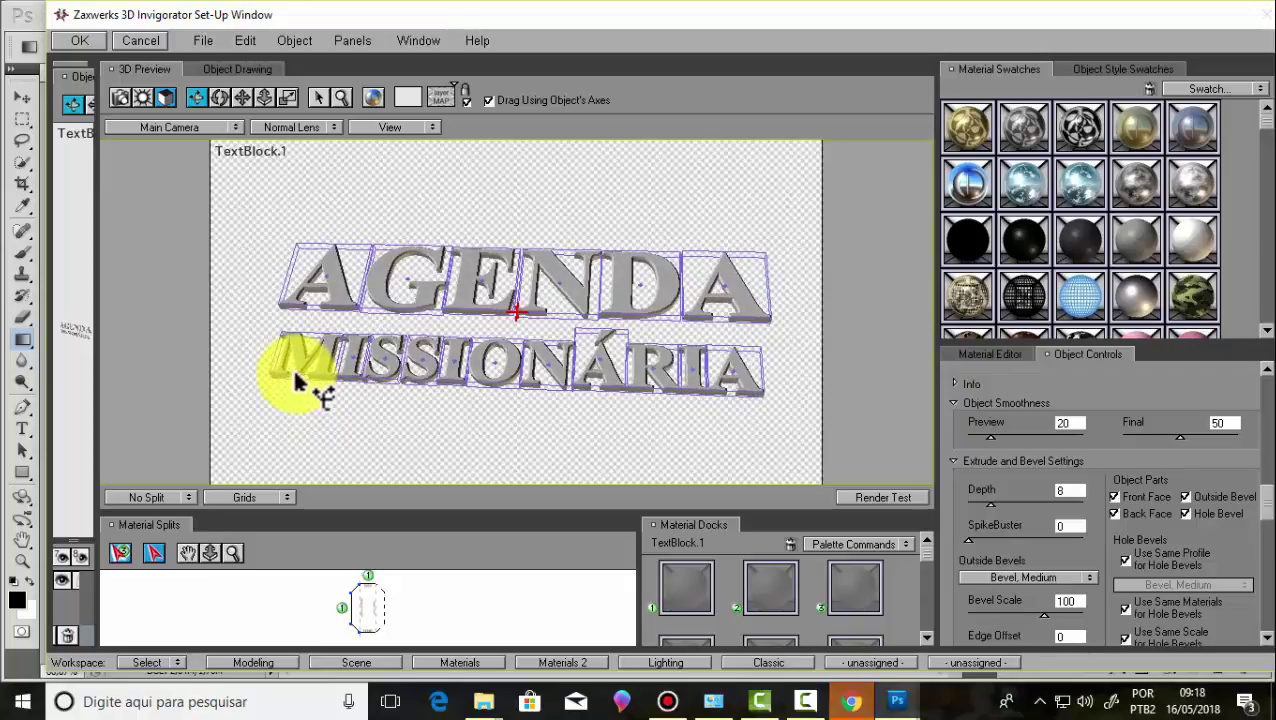
left_click(219, 97)
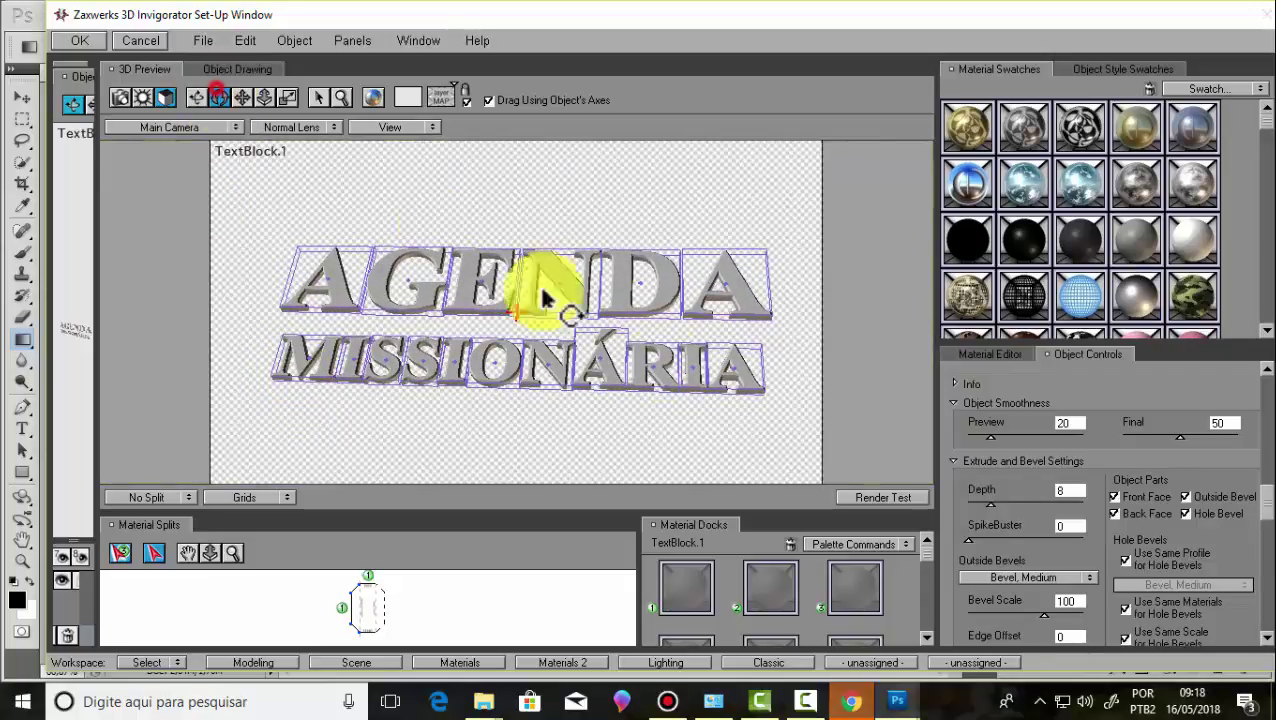
mouse_move(734, 390)
left_mouse_down()
mouse_move(740, 360)
mouse_move(729, 366)
left_mouse_up()
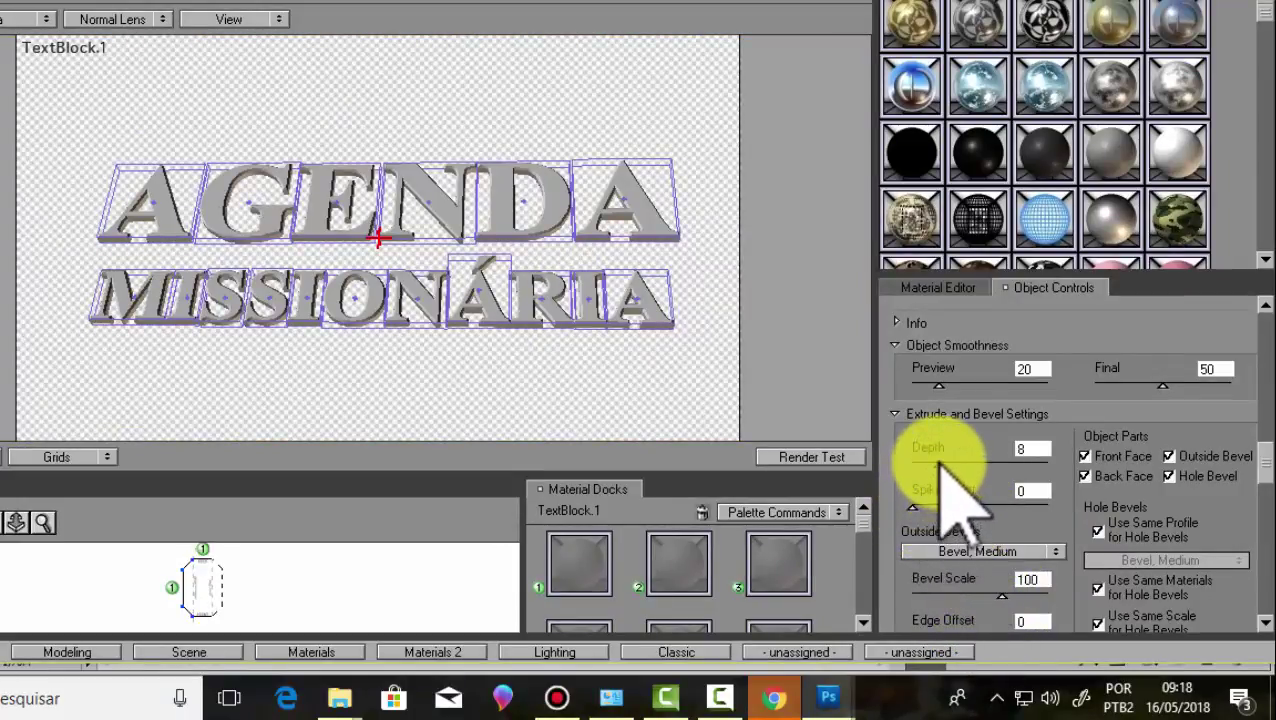
Step: Deepen the text extrusion to 42.3 and apply the gold material to its front faces
left_click_drag(940, 466, 1005, 467)
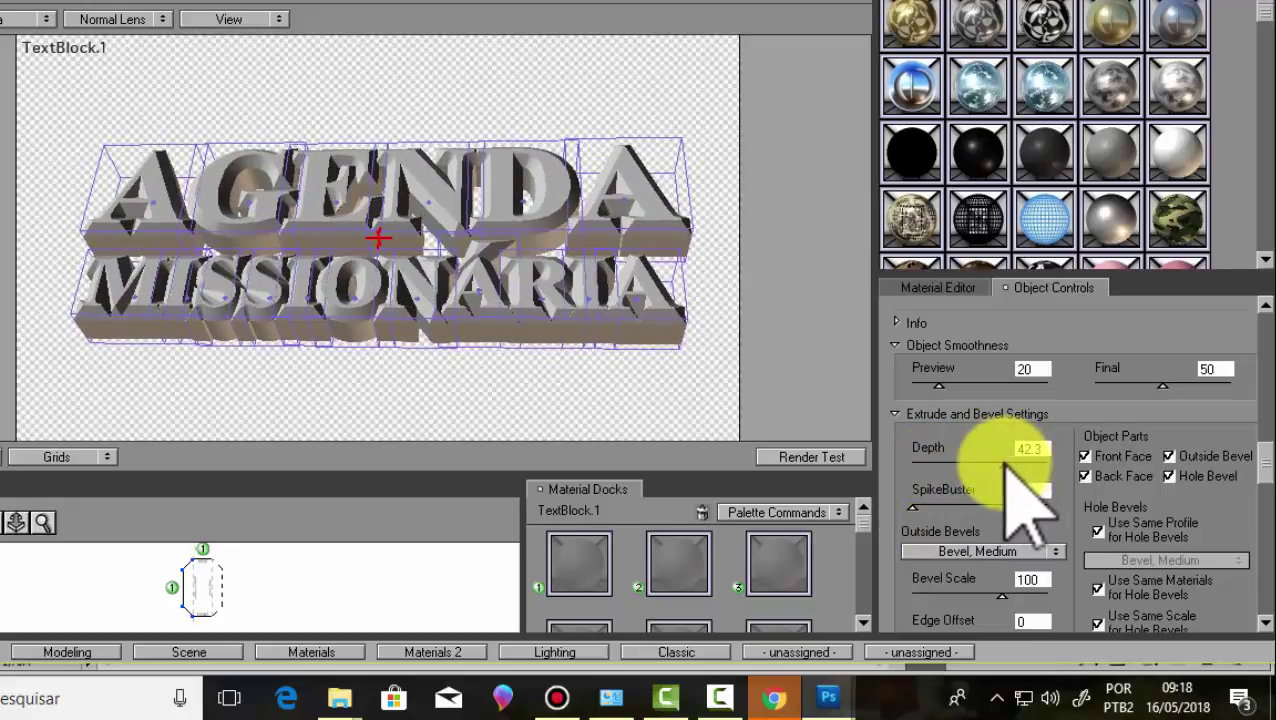
left_click(800, 458)
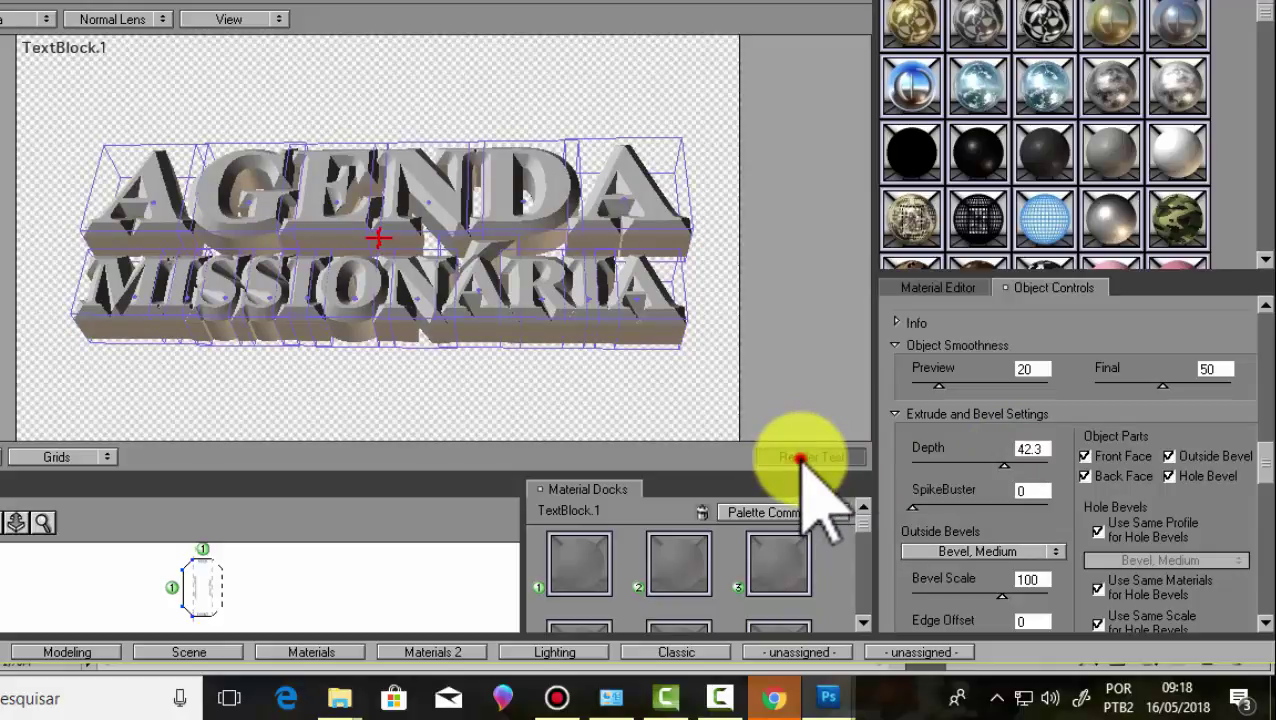
left_click(906, 26)
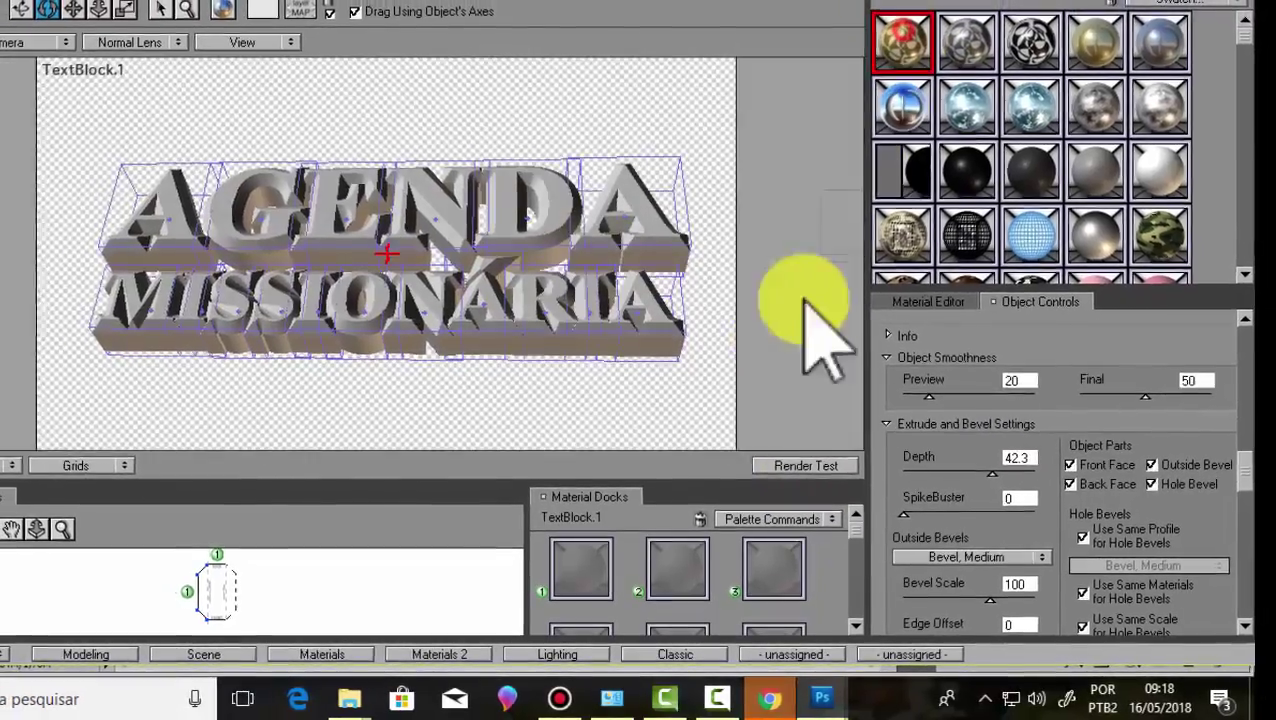
left_click_drag(570, 548, 572, 552)
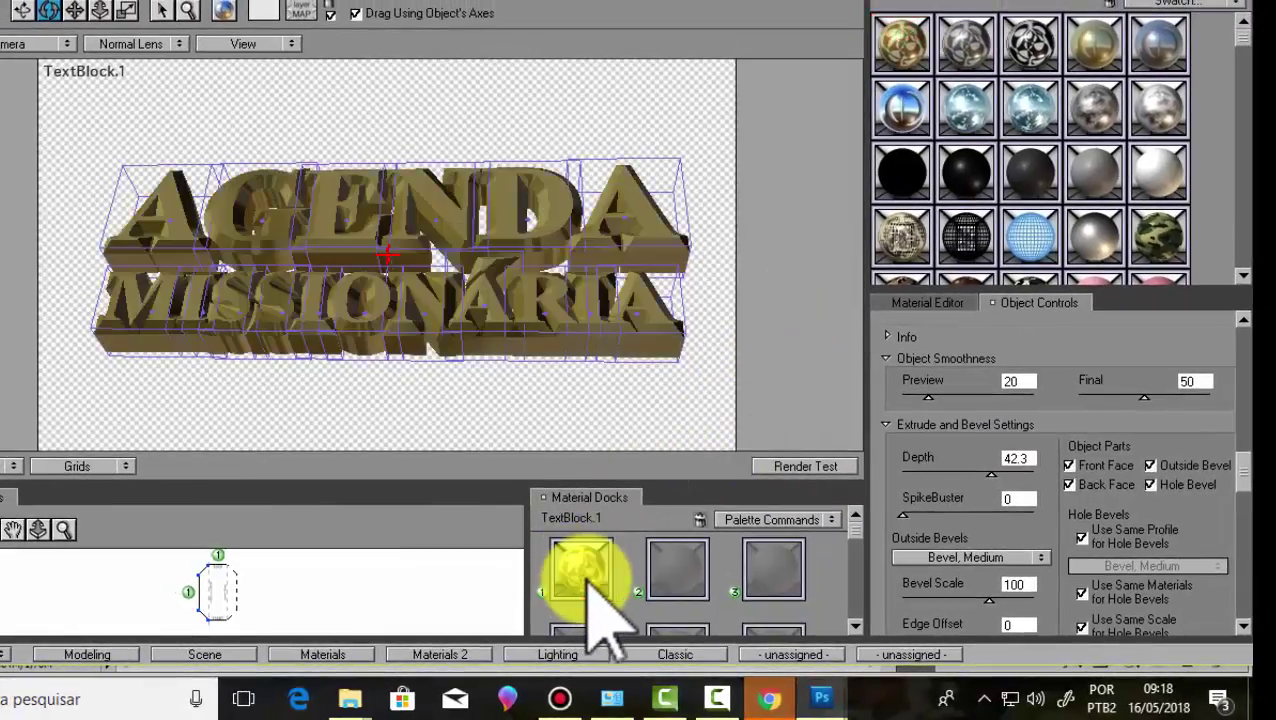
left_click(808, 467)
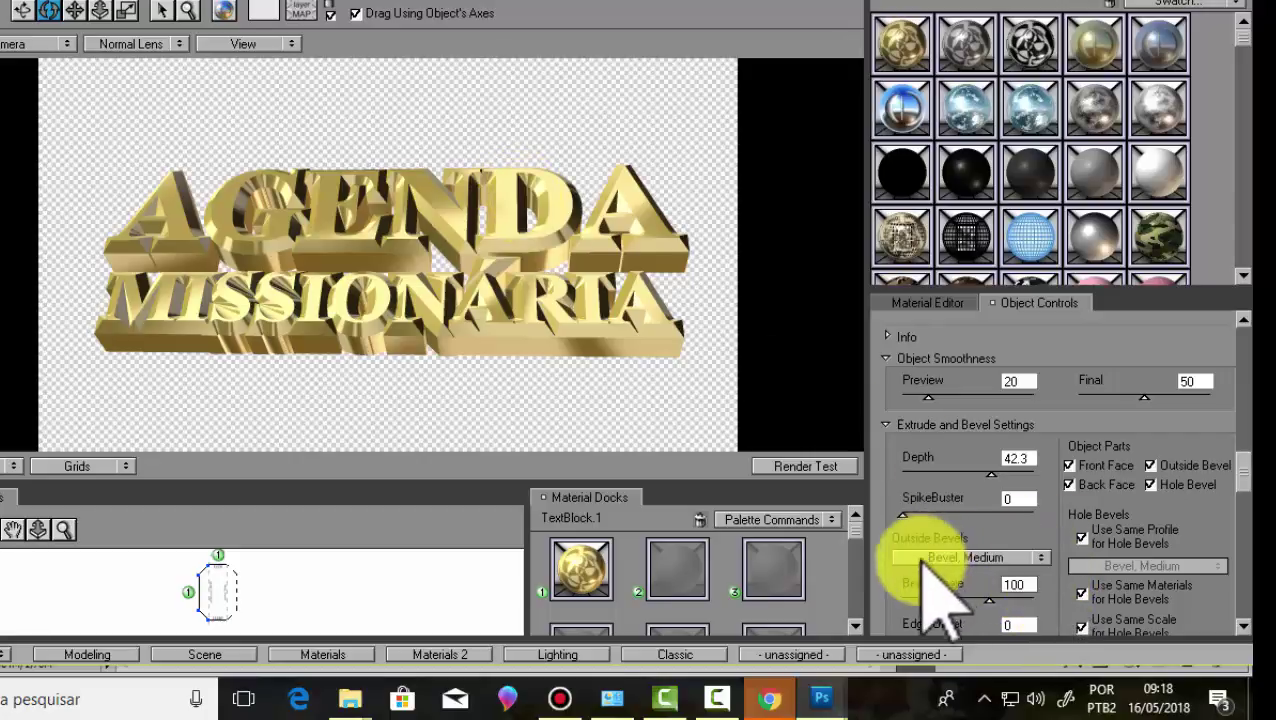
Step: Set the outside bevel to Bevel, Power with a bevel scale of -9
left_click(1038, 557)
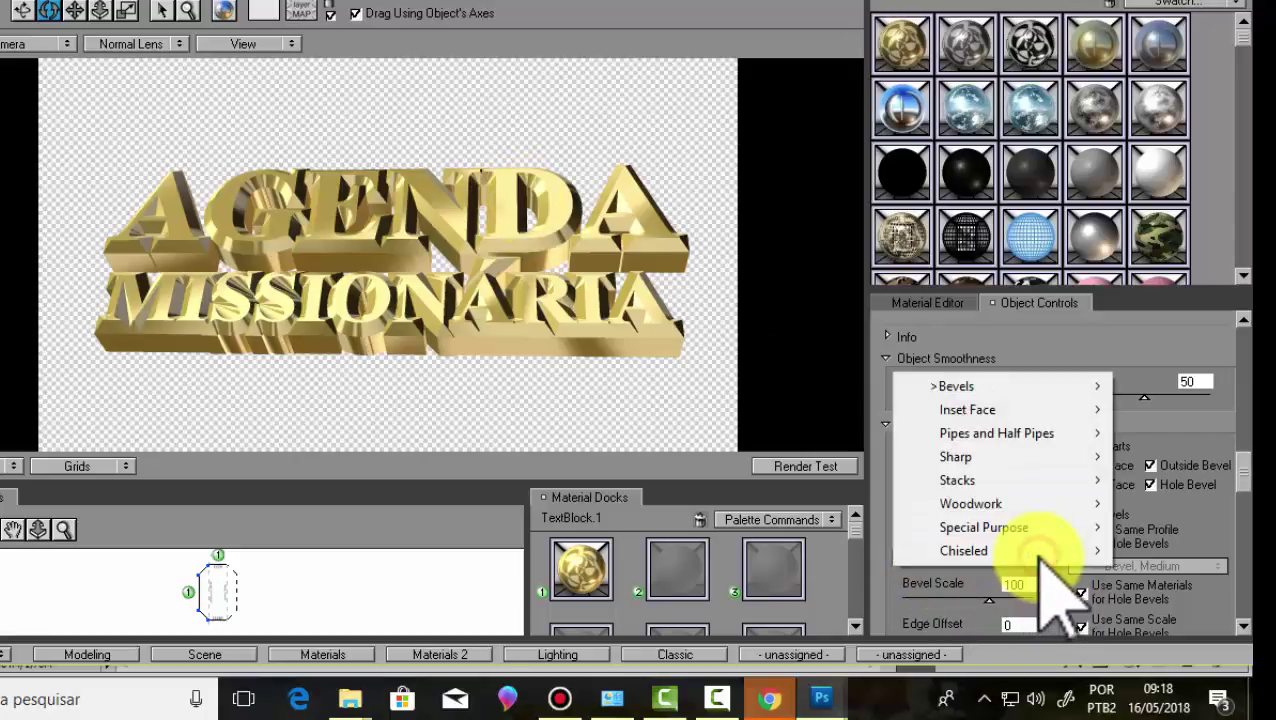
mouse_move(956, 386)
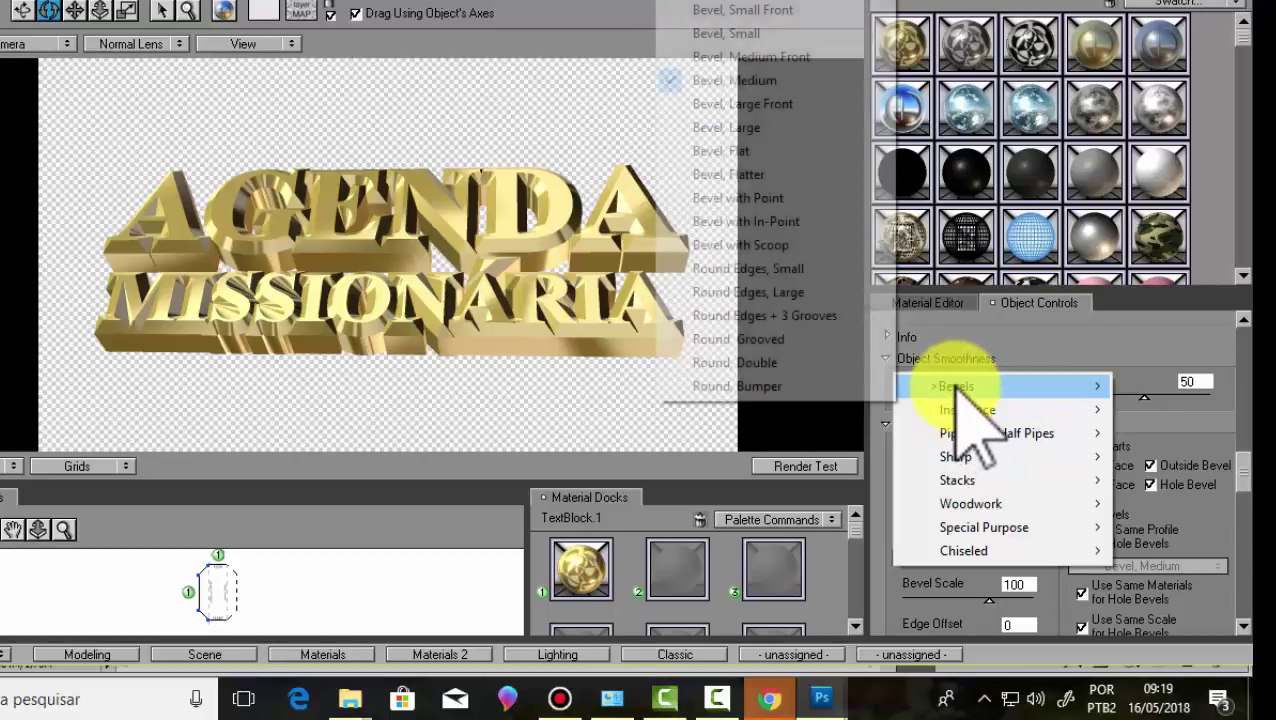
mouse_move(967, 410)
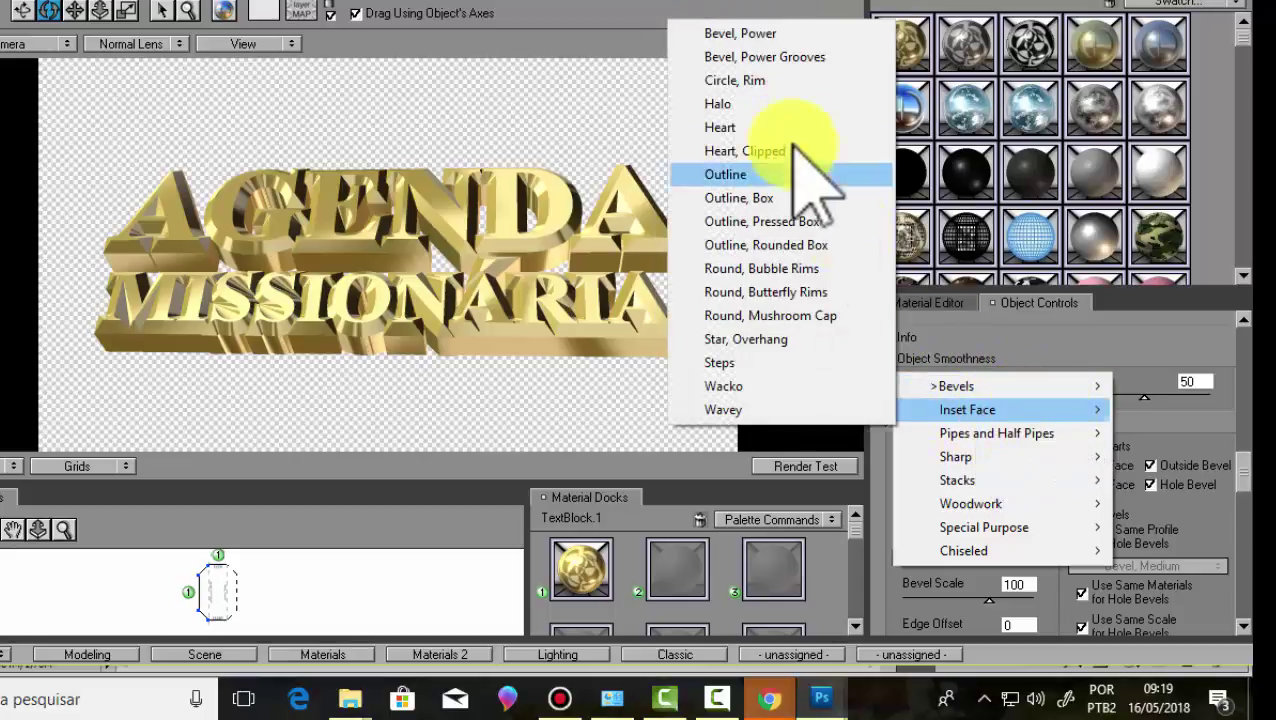
left_click(740, 34)
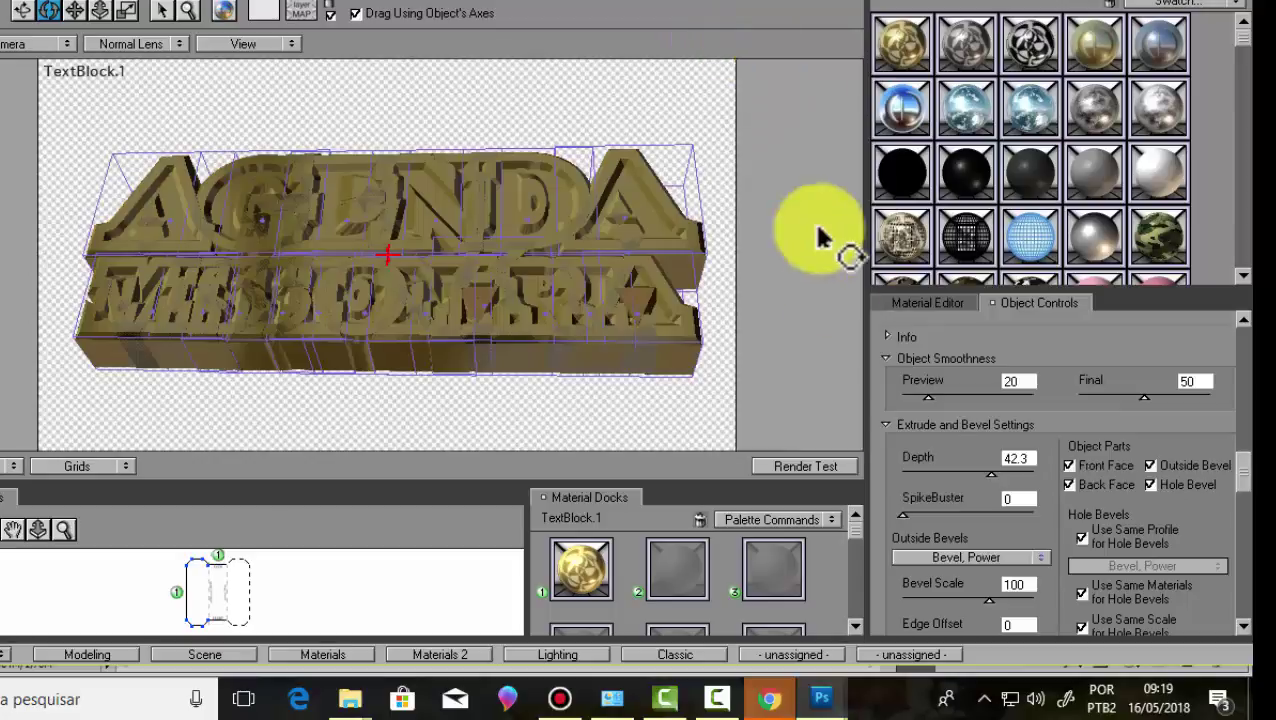
left_click(802, 466)
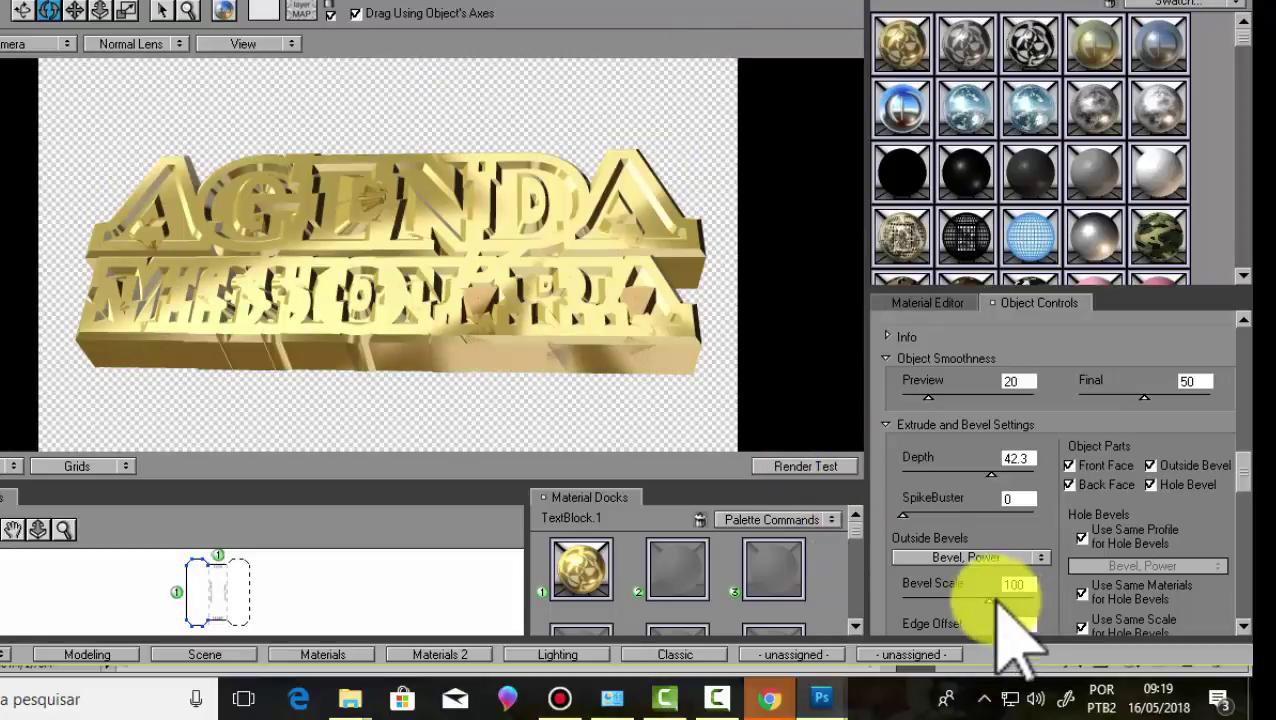
left_click_drag(992, 600, 950, 600)
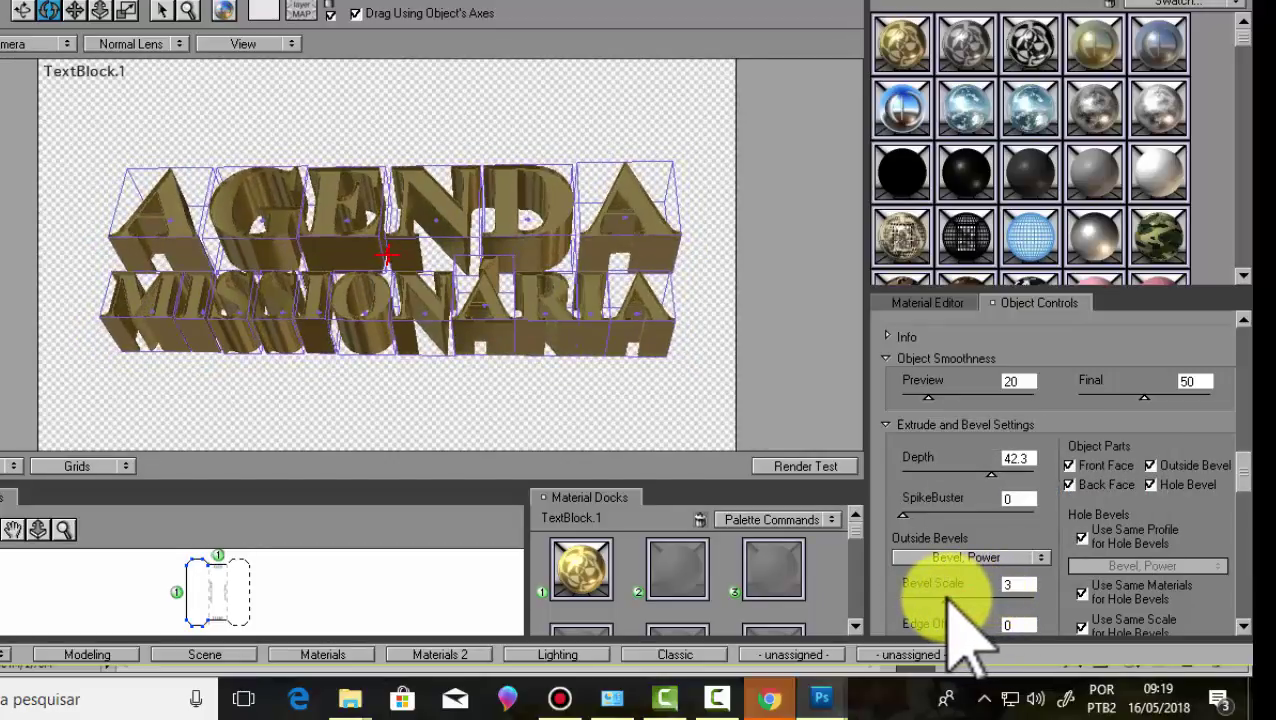
mouse_move(1010, 590)
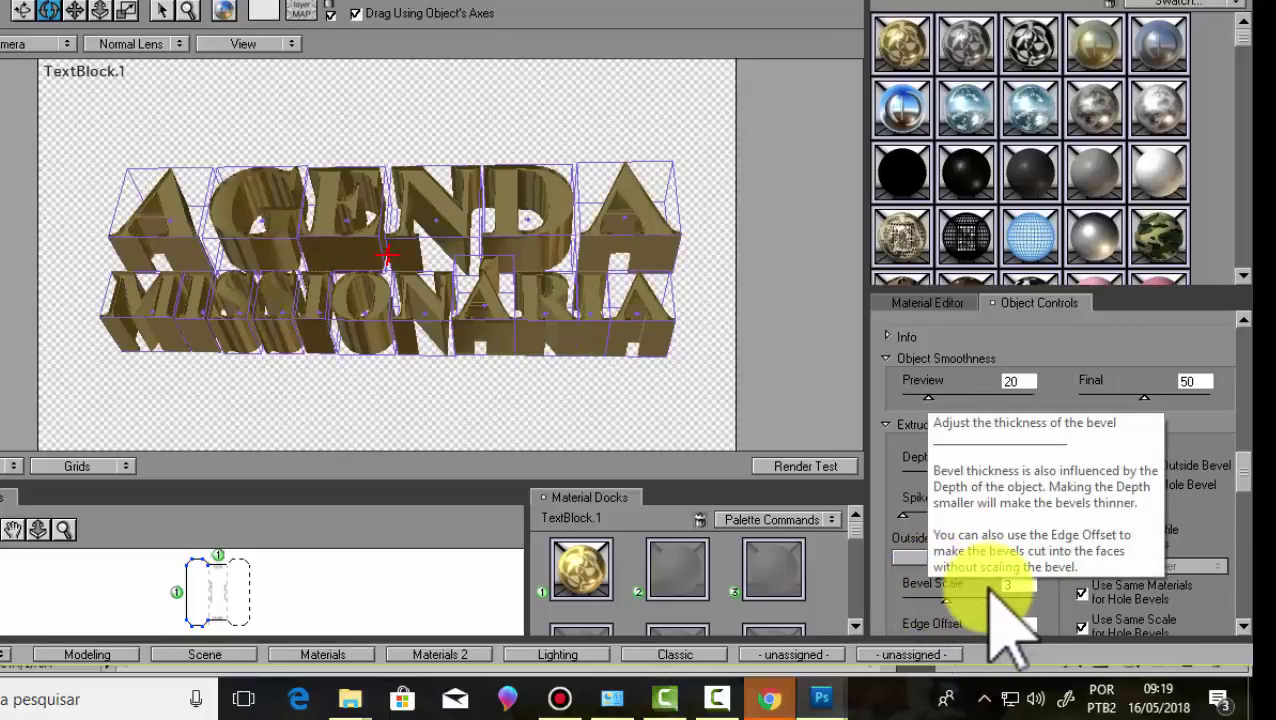
left_click(805, 466)
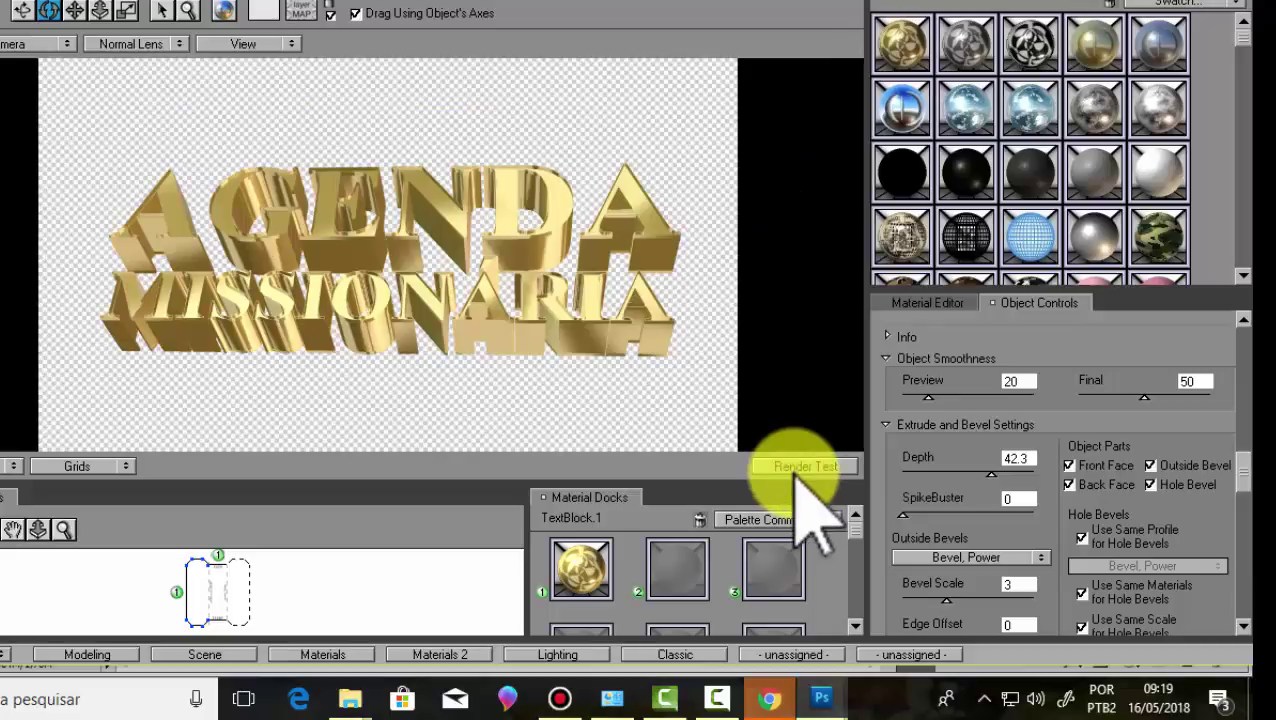
left_click_drag(958, 600, 938, 603)
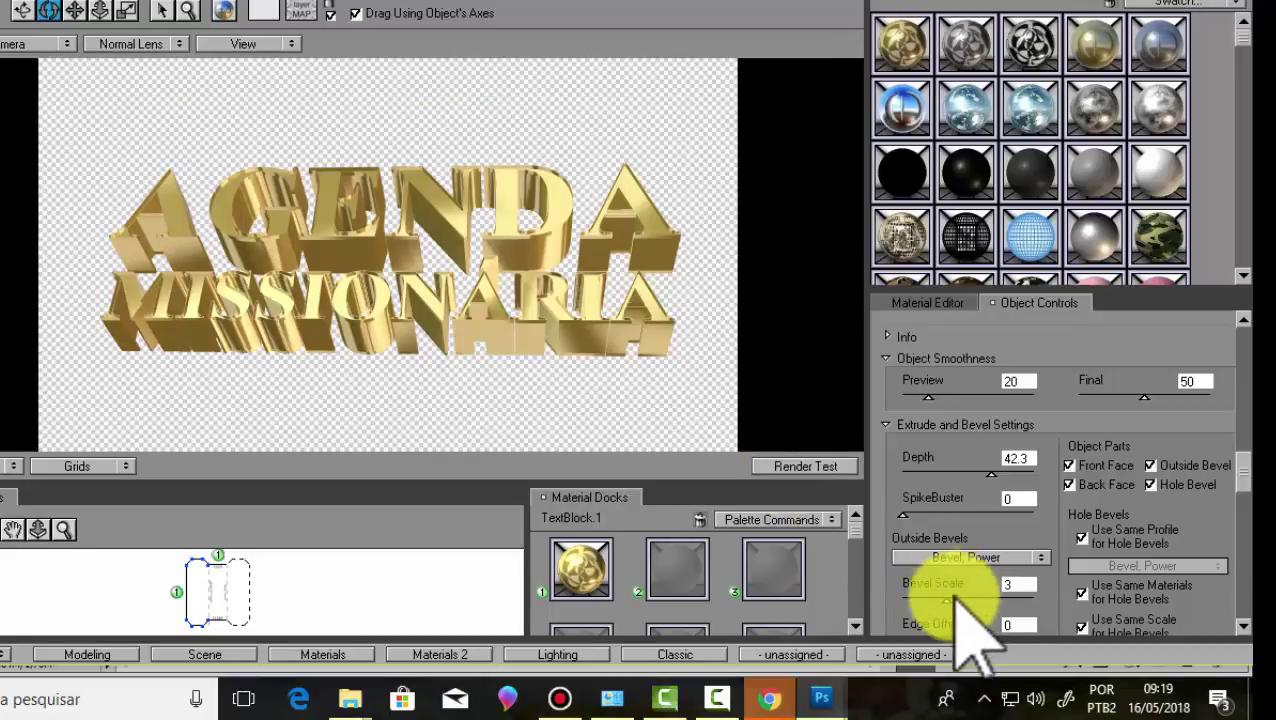
left_click(792, 466)
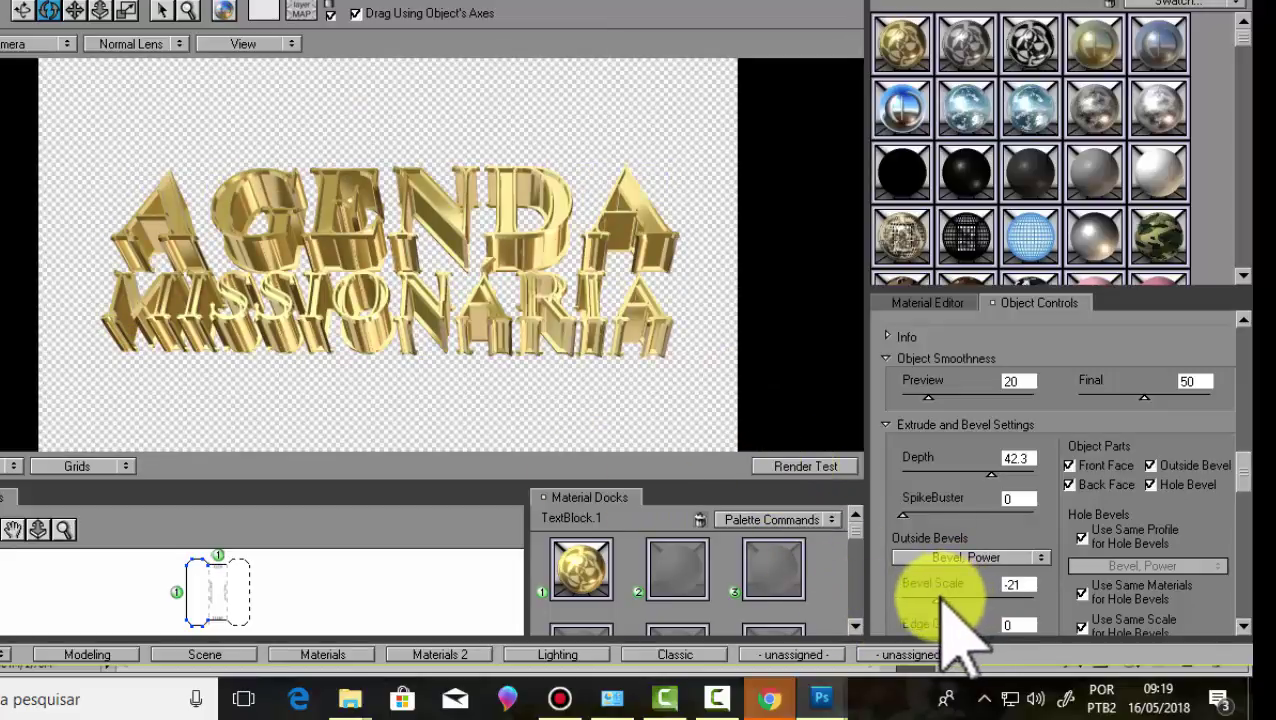
mouse_move(940, 602)
left_mouse_down()
mouse_move(954, 610)
mouse_move(945, 601)
left_mouse_up()
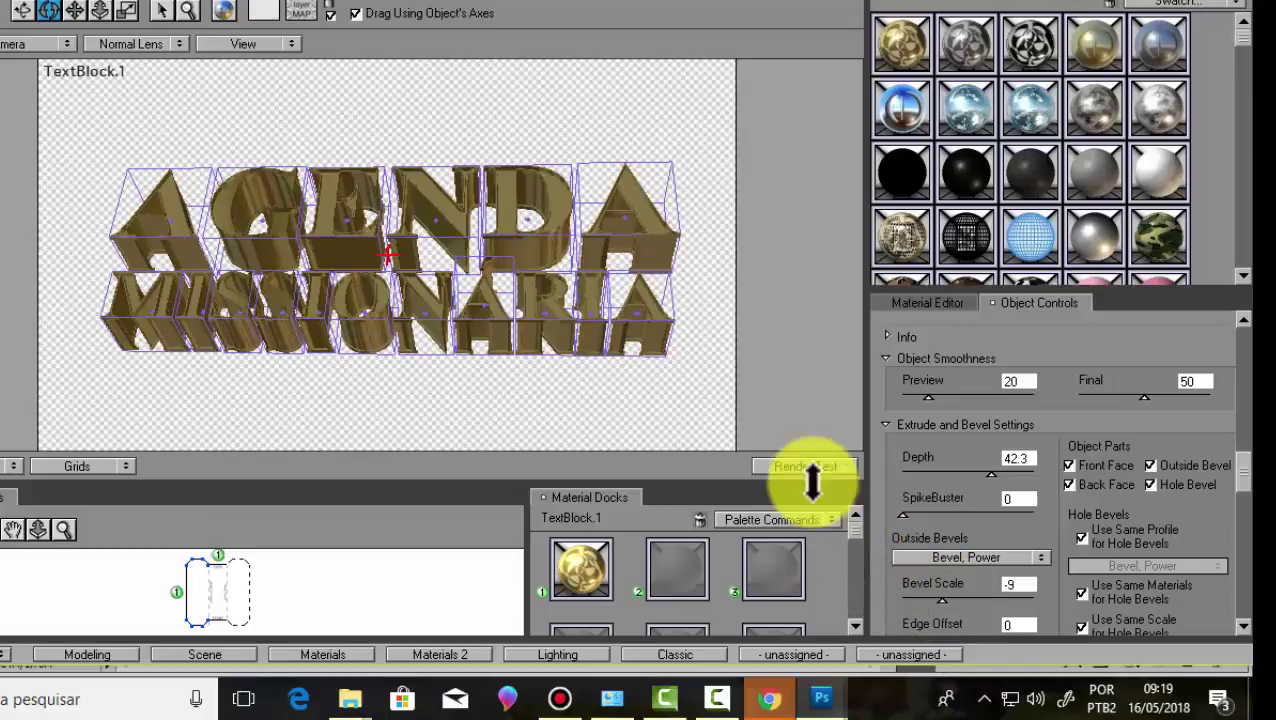
left_click(805, 466)
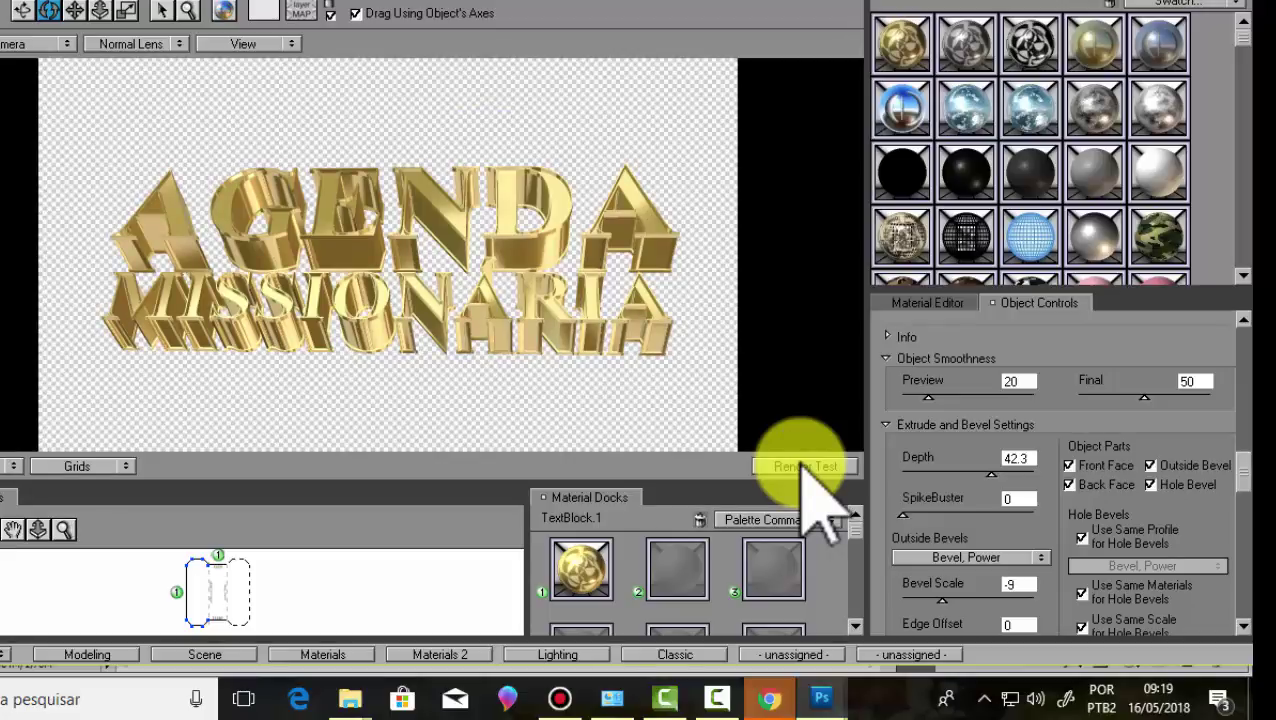
left_click(903, 515)
left_click_drag(903, 515, 854, 527)
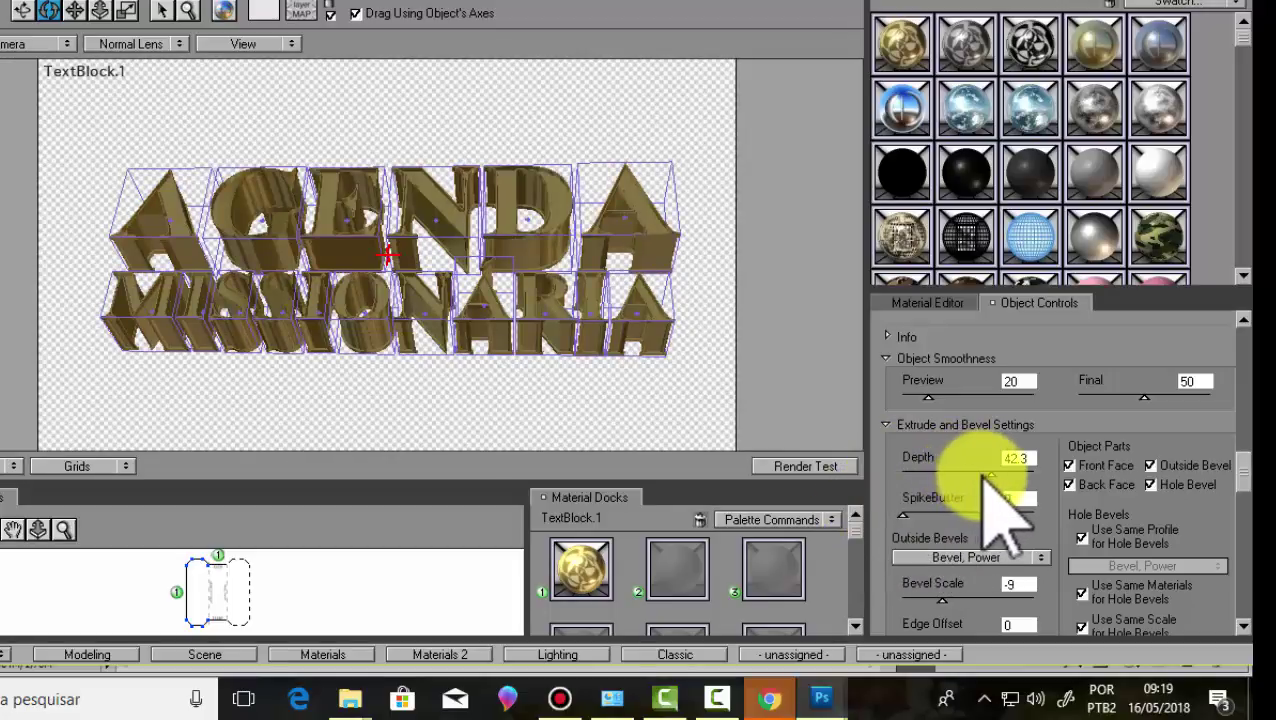
Step: Reduce the gold text's extrusion depth to 16.4, leaving the bevel on Bevel, Power
left_click_drag(997, 478, 959, 478)
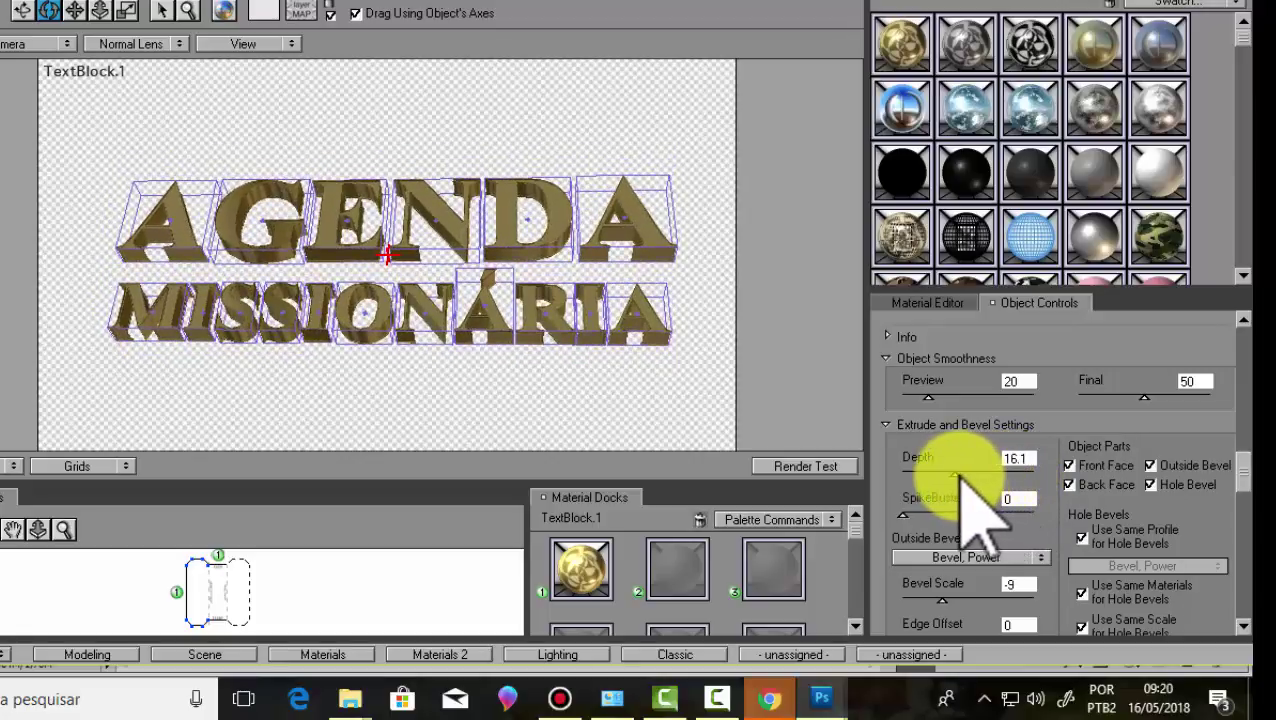
left_click(787, 466)
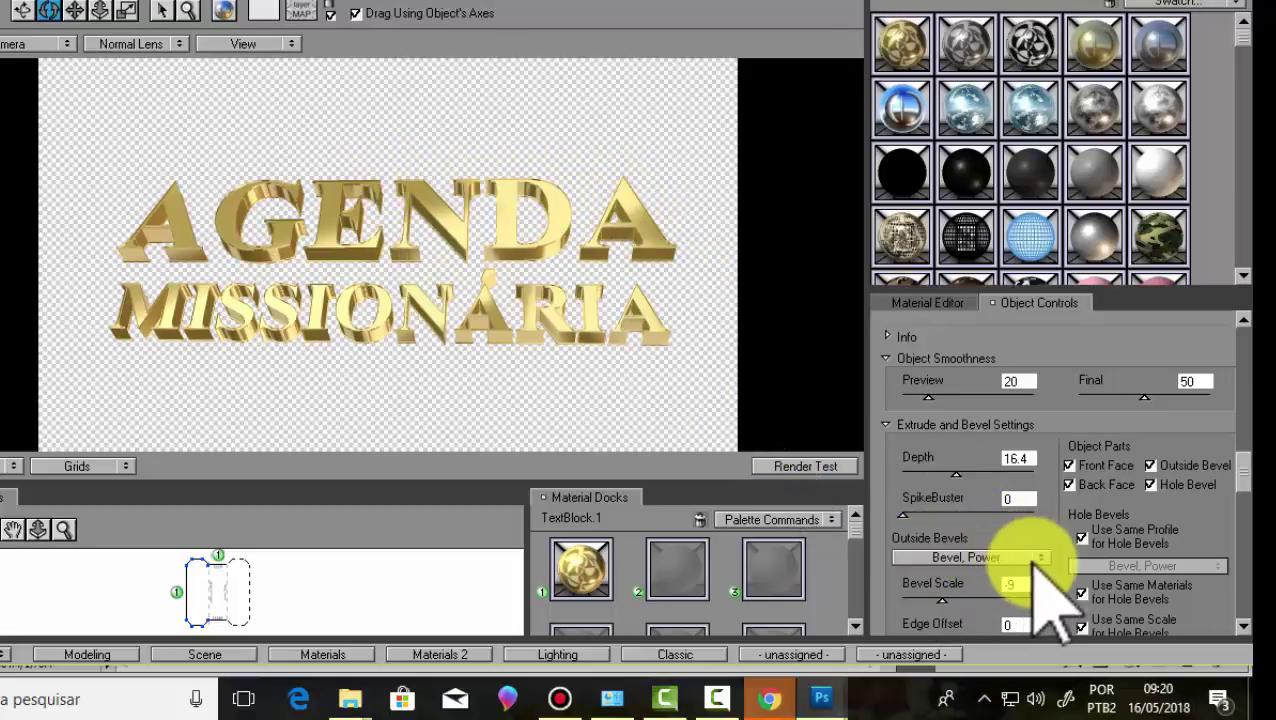
left_click(1042, 557)
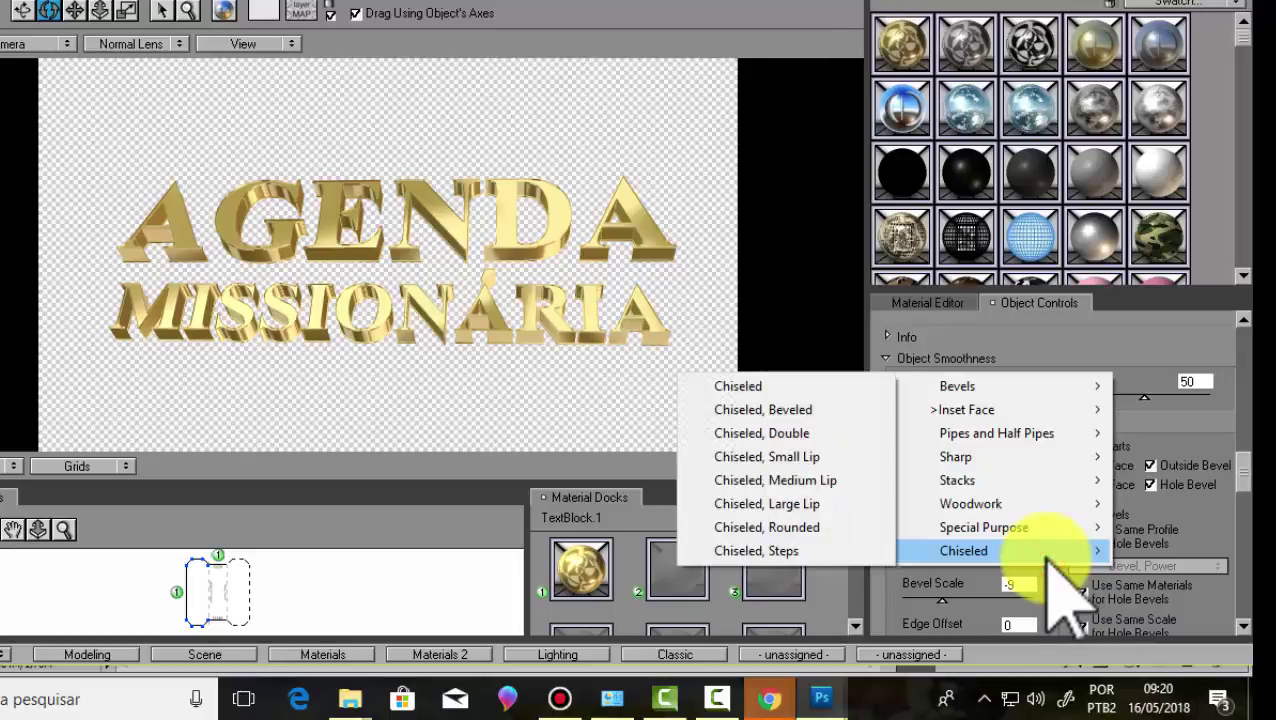
mouse_move(966, 410)
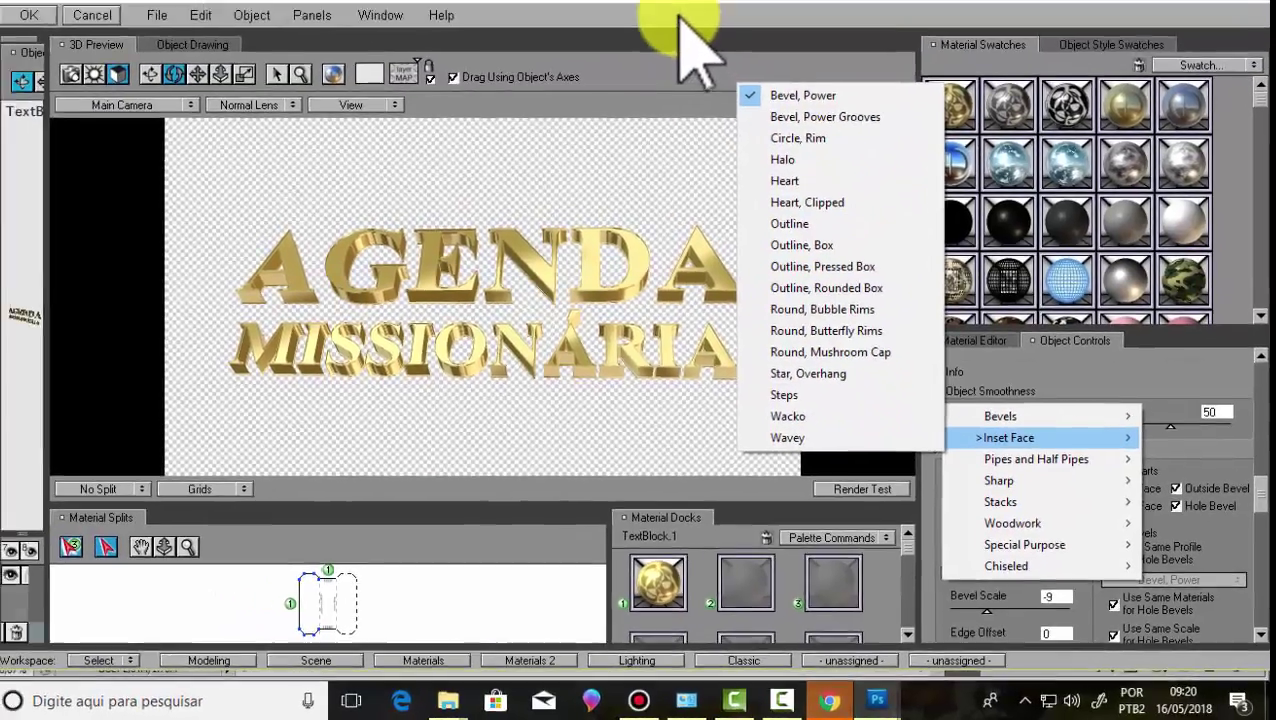
left_click(757, 112)
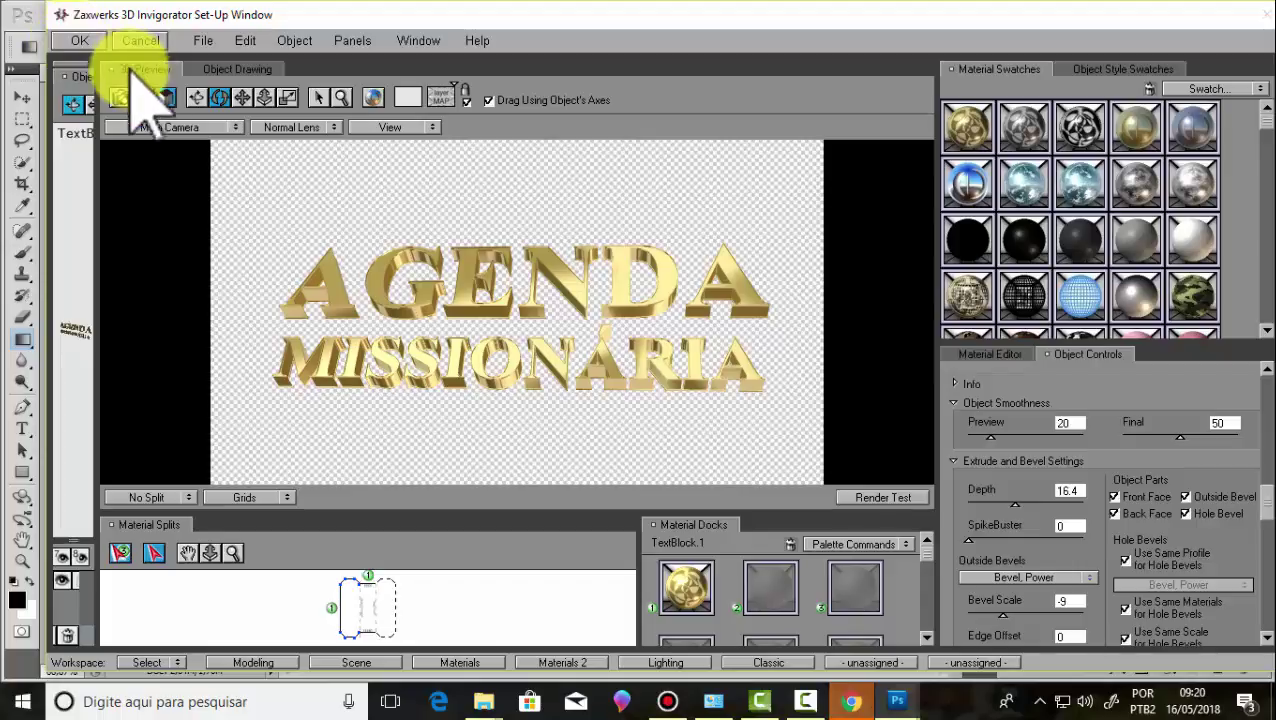
Step: Render the gold 3D text onto Camada 1 and move it up toward the canvas top
left_click(79, 40)
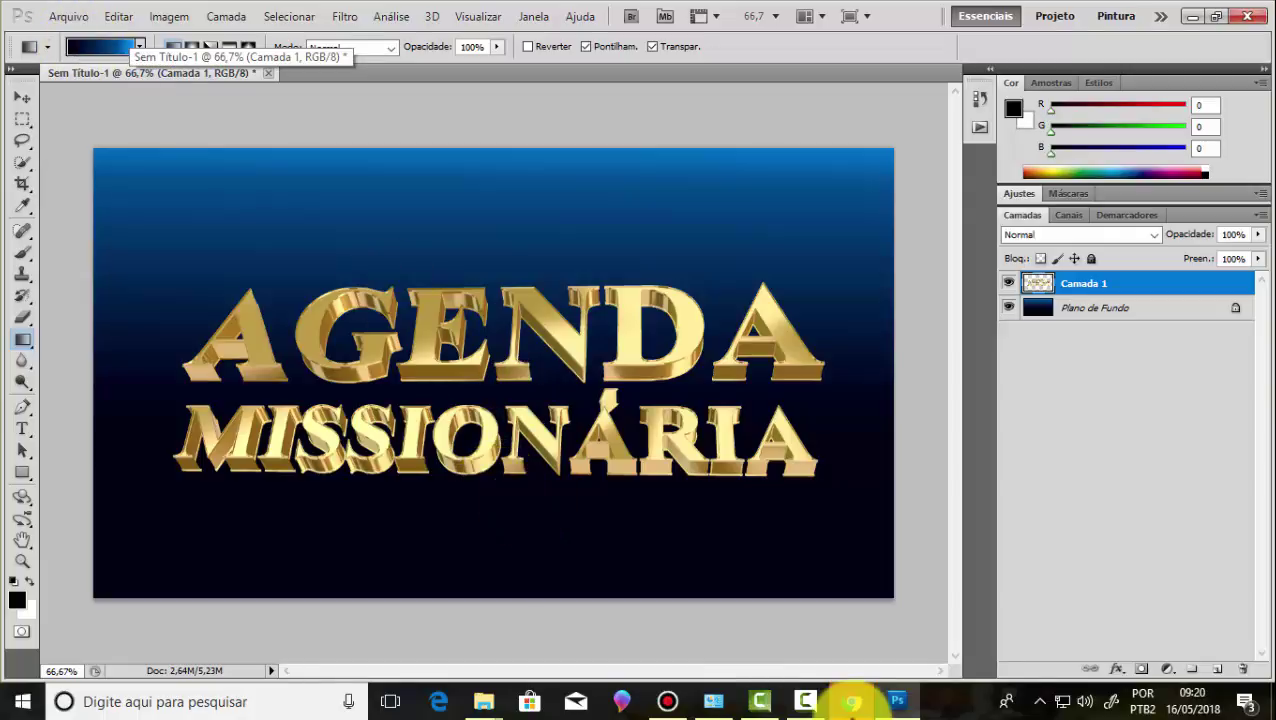
mouse_move(851, 701)
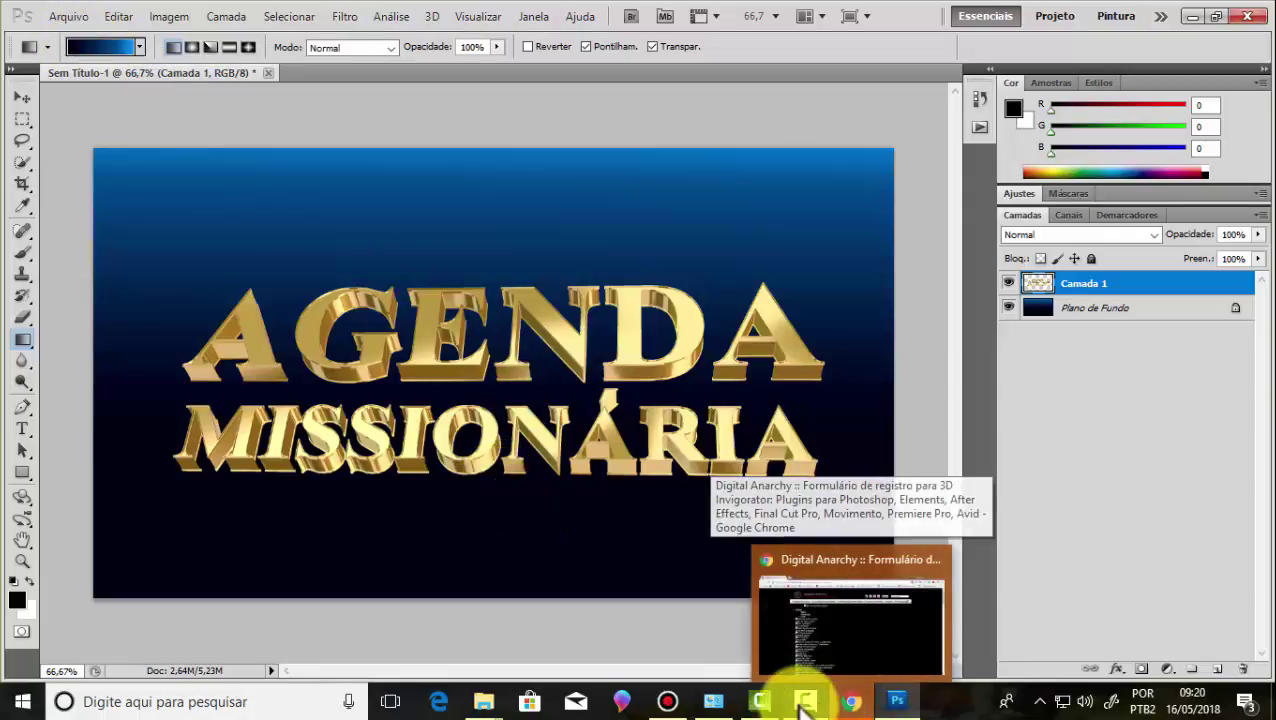
left_click(806, 703)
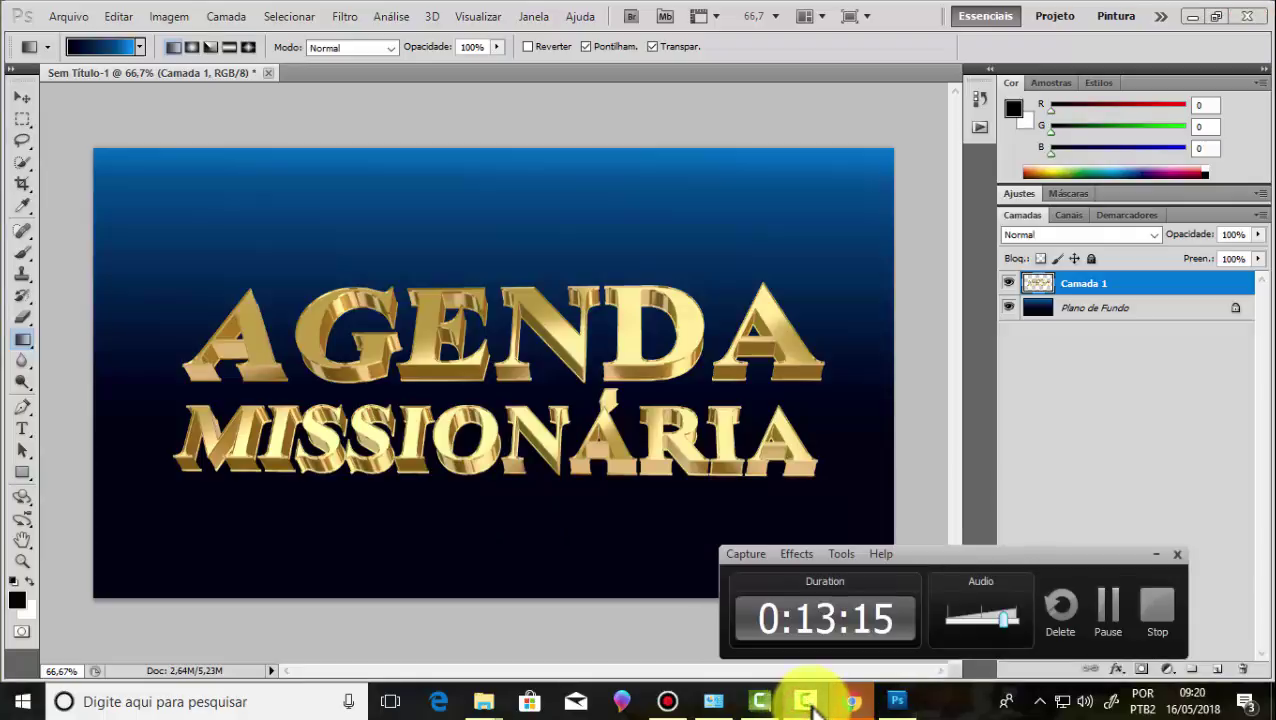
left_click(1155, 553)
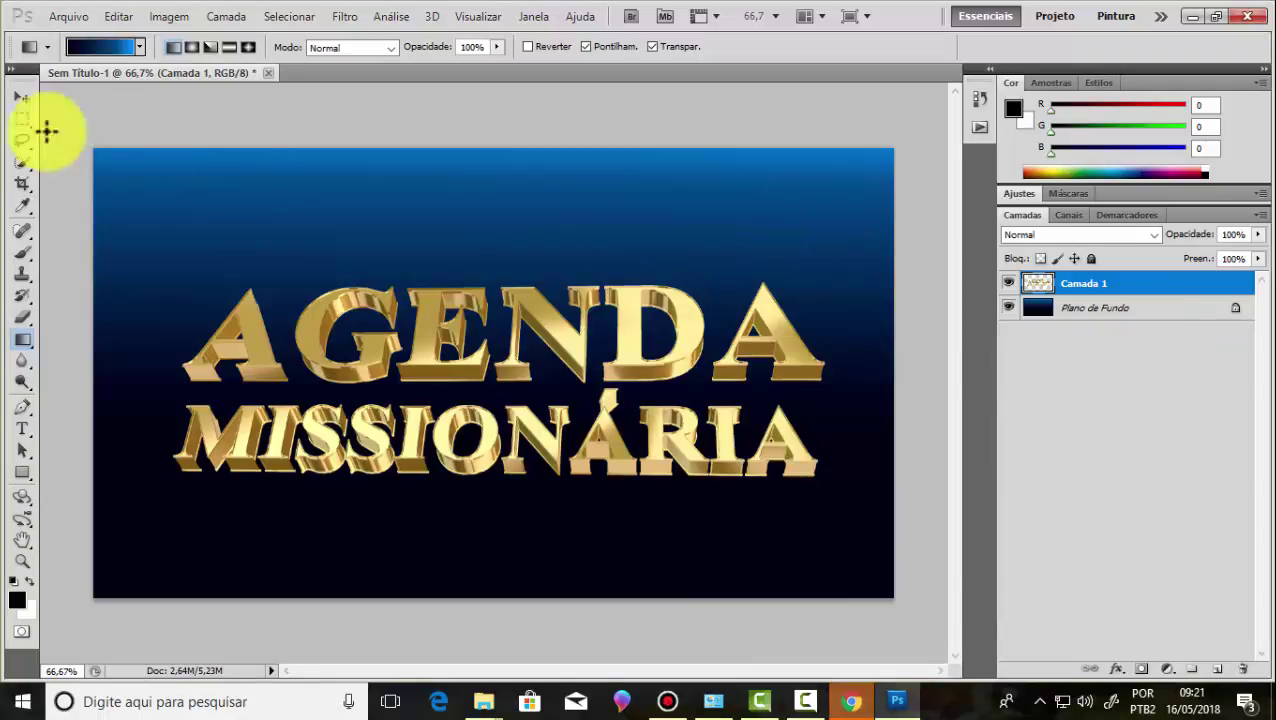
left_click(22, 97)
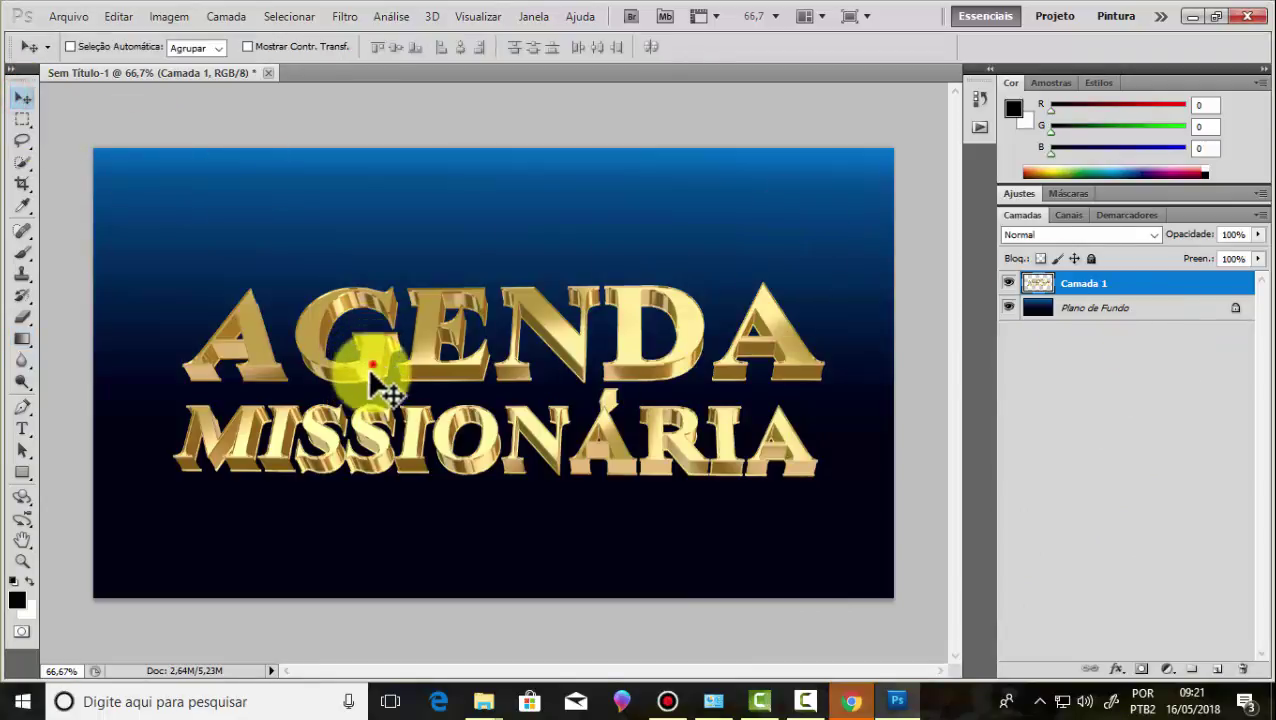
mouse_move(372, 363)
left_mouse_down()
mouse_move(364, 444)
mouse_move(375, 238)
mouse_move(371, 272)
left_mouse_up()
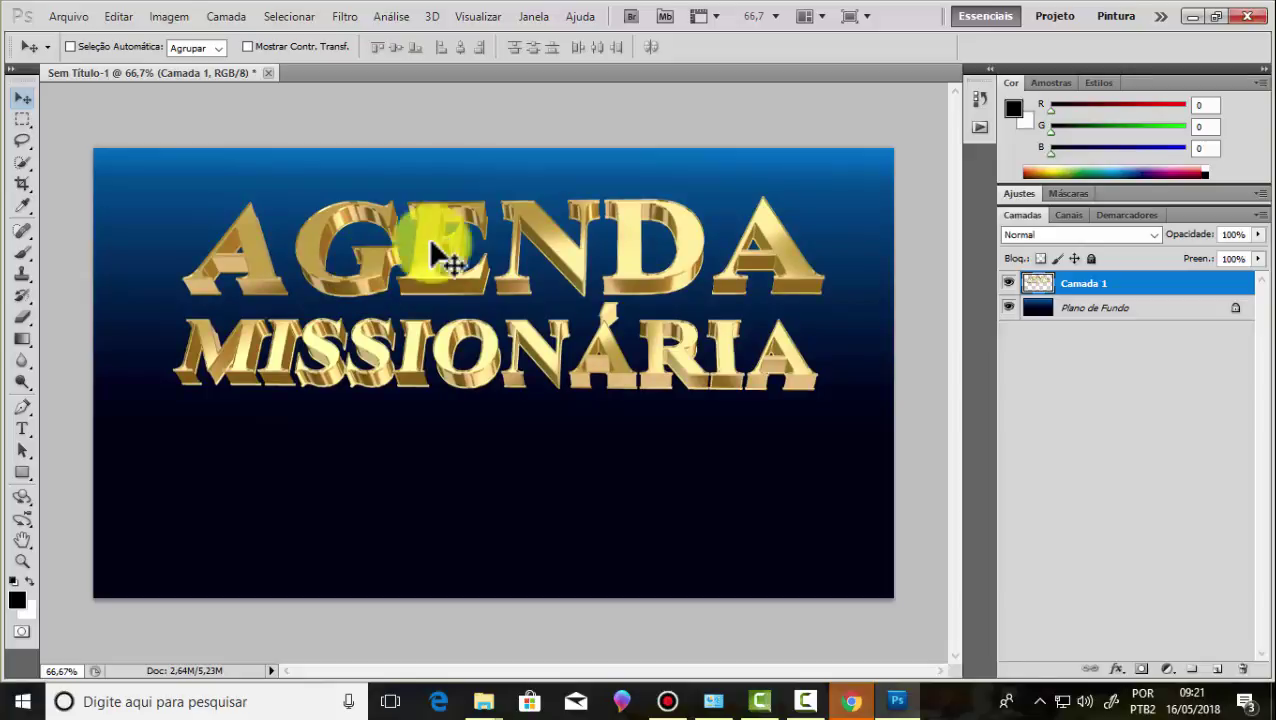
Step: Delete the Plano de Fundo background layer and reposition the gold text slightly higher
left_click(1100, 310)
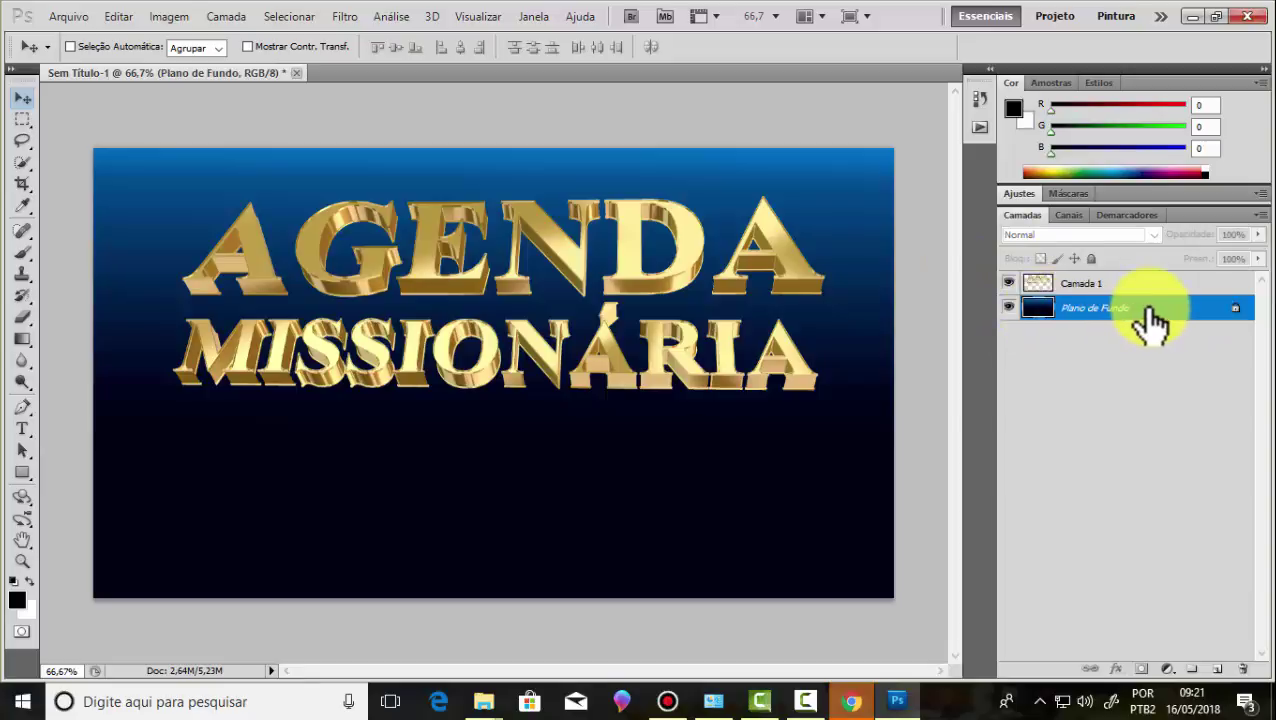
left_click(1243, 669)
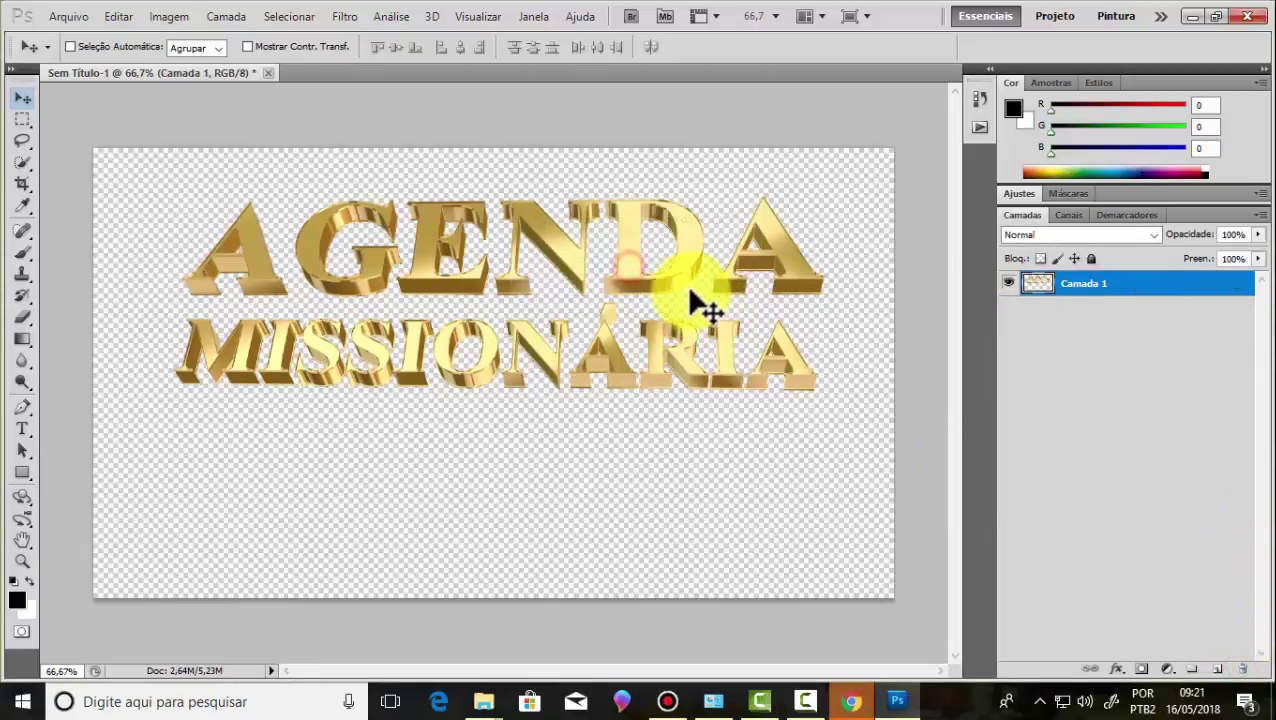
left_click_drag(680, 276, 678, 350)
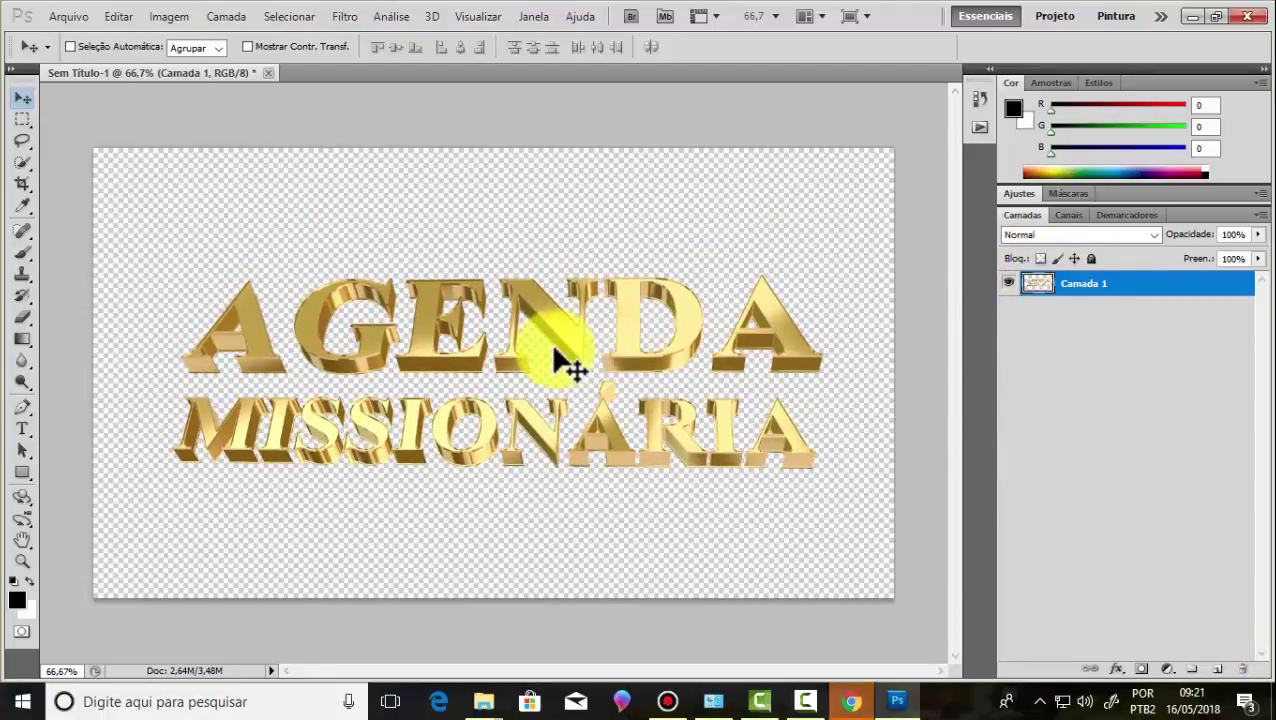
left_click_drag(553, 346, 555, 326)
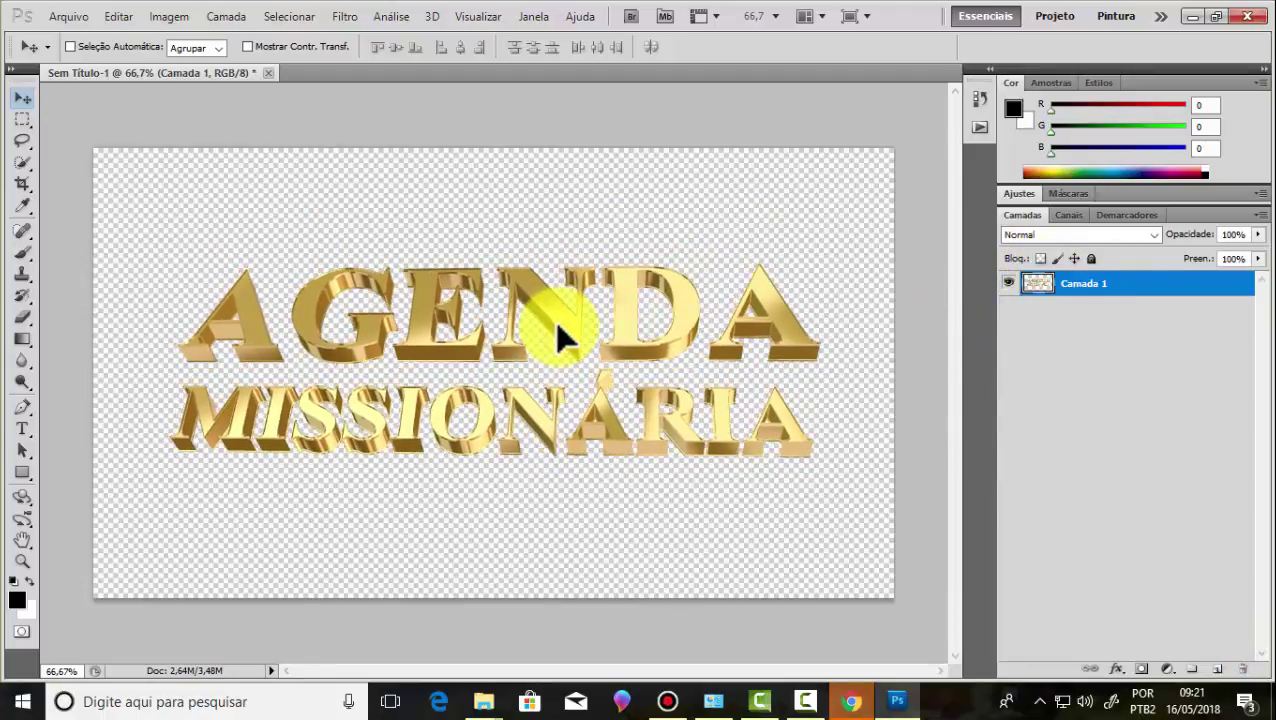
Step: Scale the gold text up to about 115% with Free Transform
key("ctrl+t")
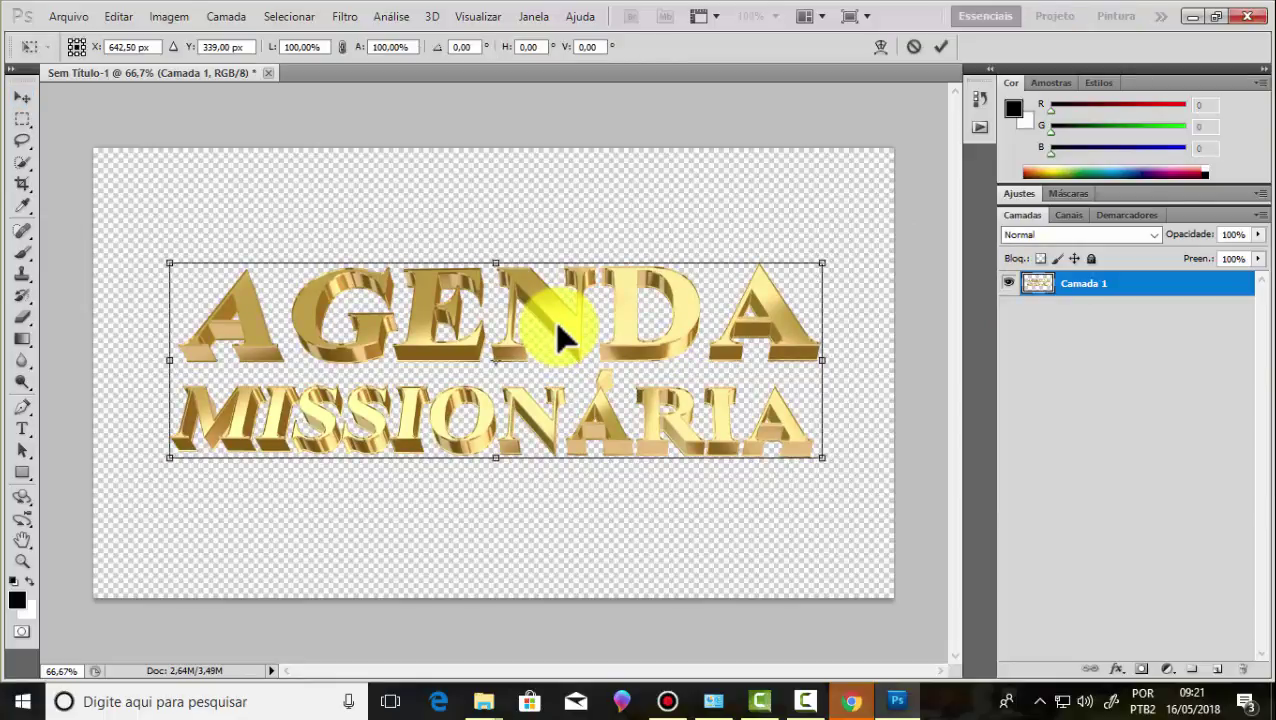
left_click_drag(170, 262, 101, 242)
left_click_drag(822, 457, 873, 472)
left_click(941, 46)
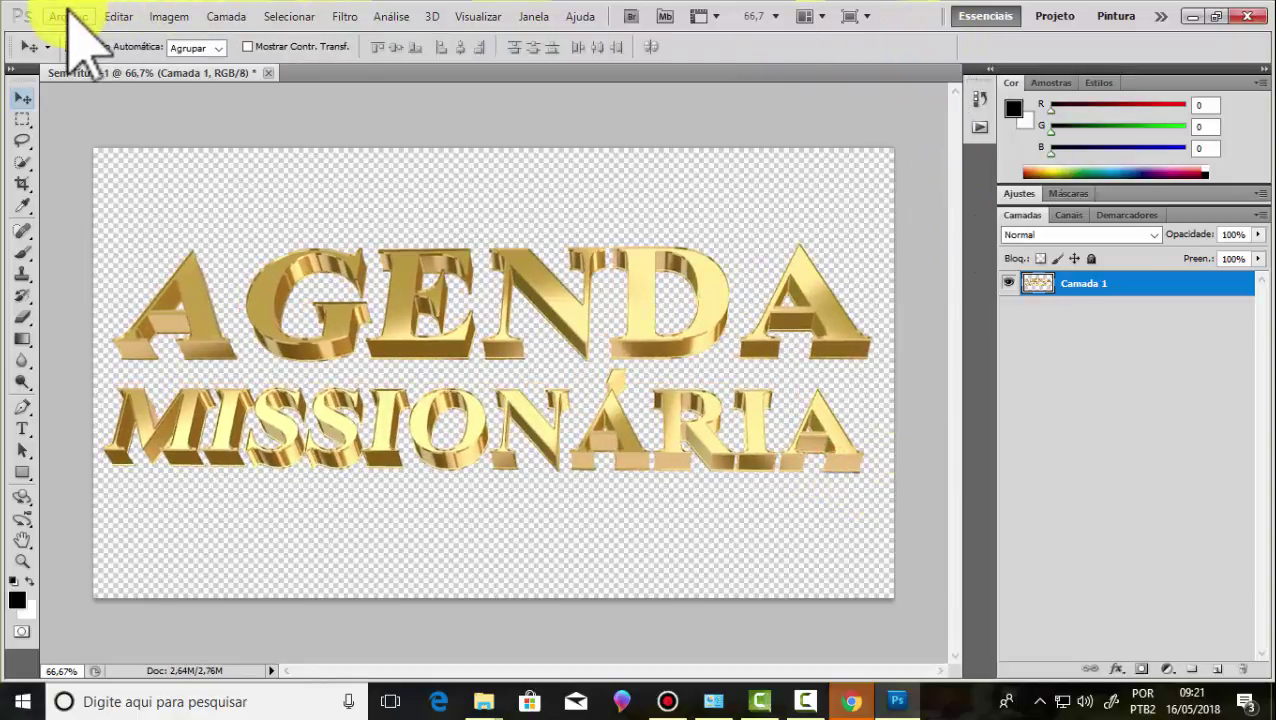
Step: Save the image as a PNG named TEXTO 3D 012 to Área de Trabalho
left_click(62, 16)
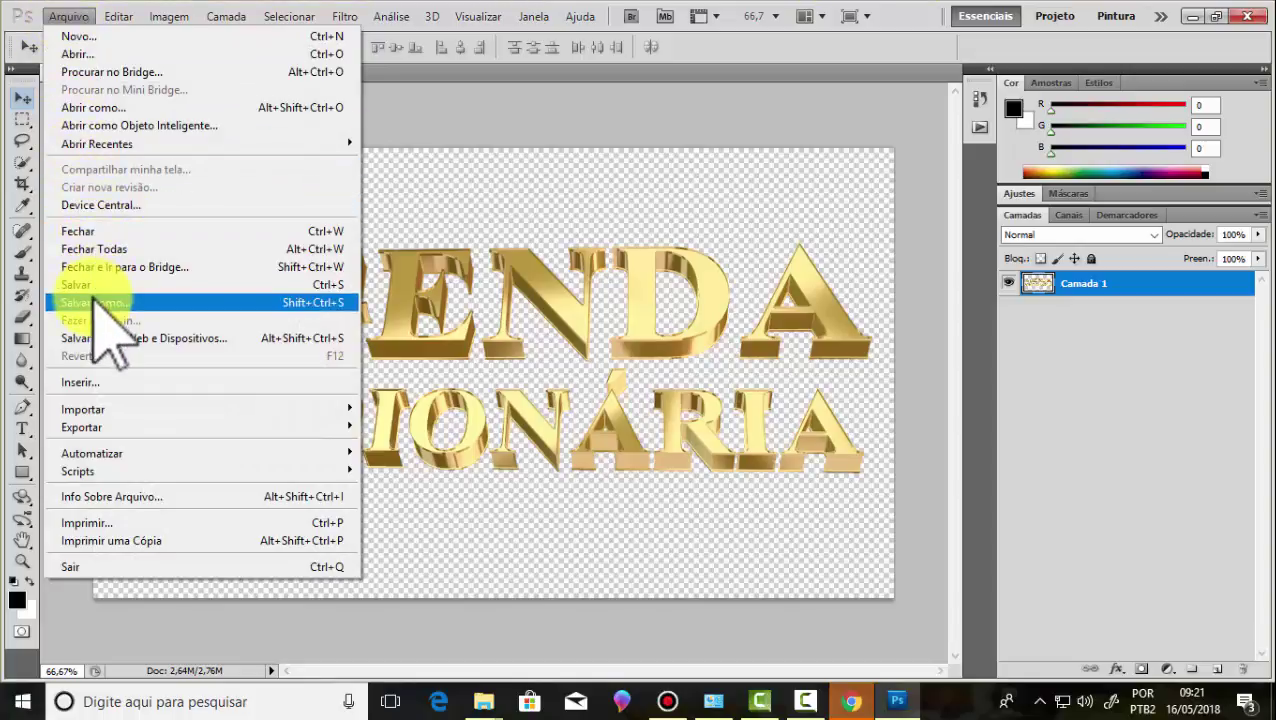
left_click(94, 302)
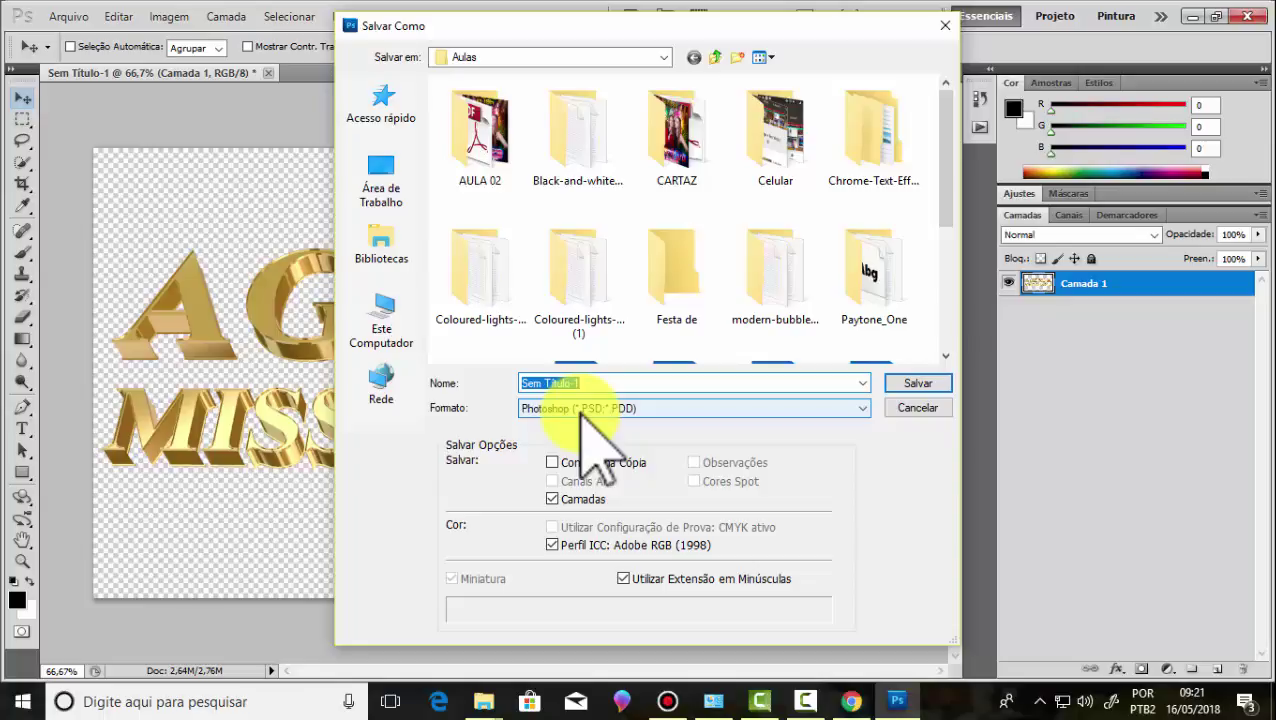
type("TEXTO 3D")
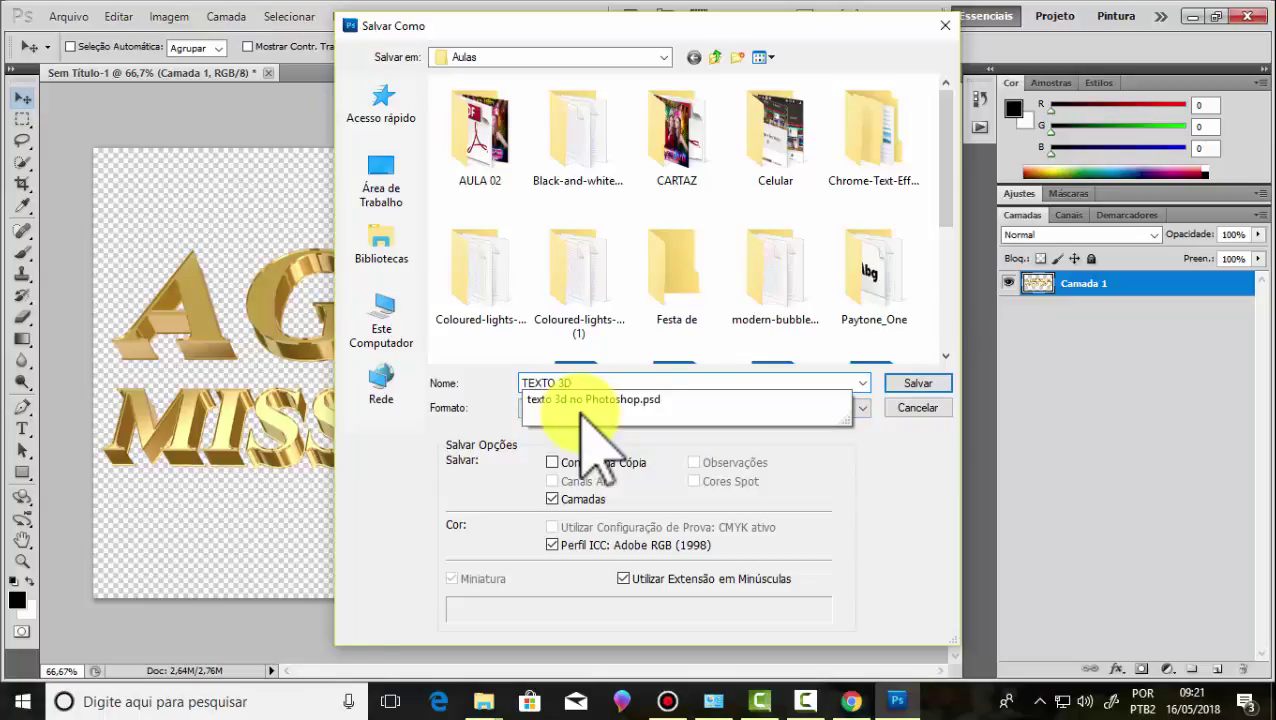
type("012")
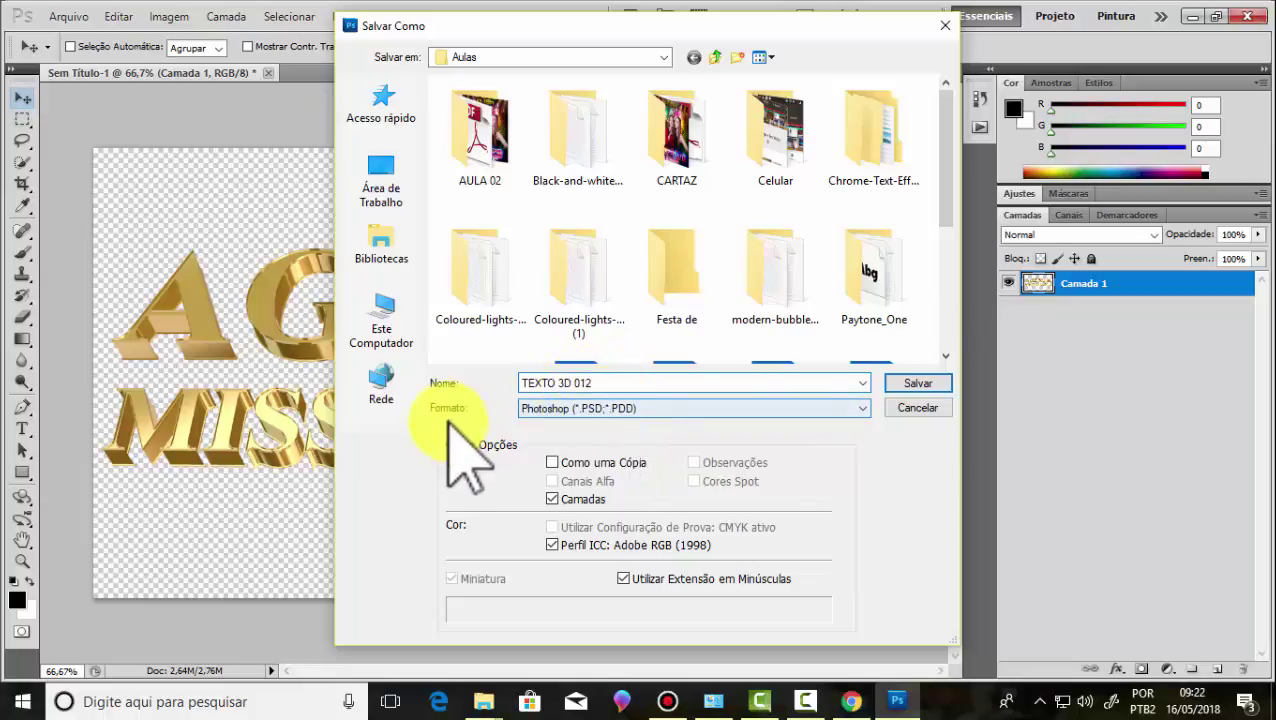
left_click(918, 383)
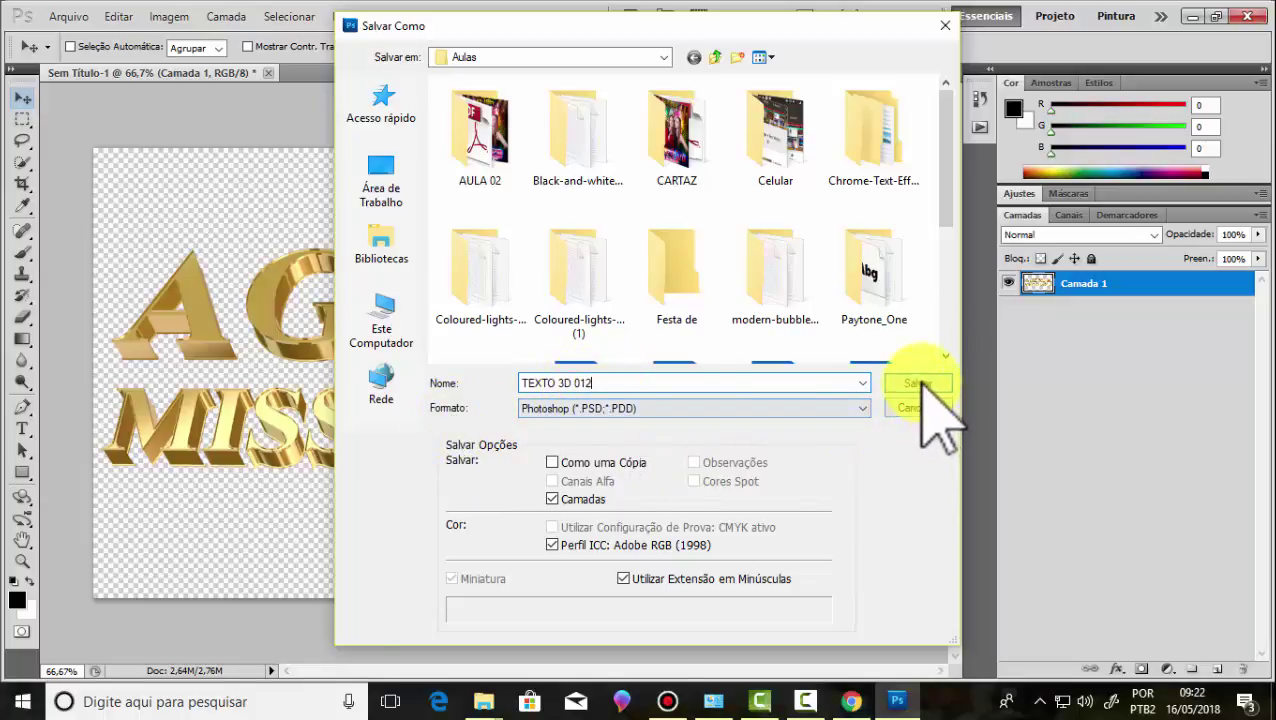
left_click(862, 408)
left_click(566, 621)
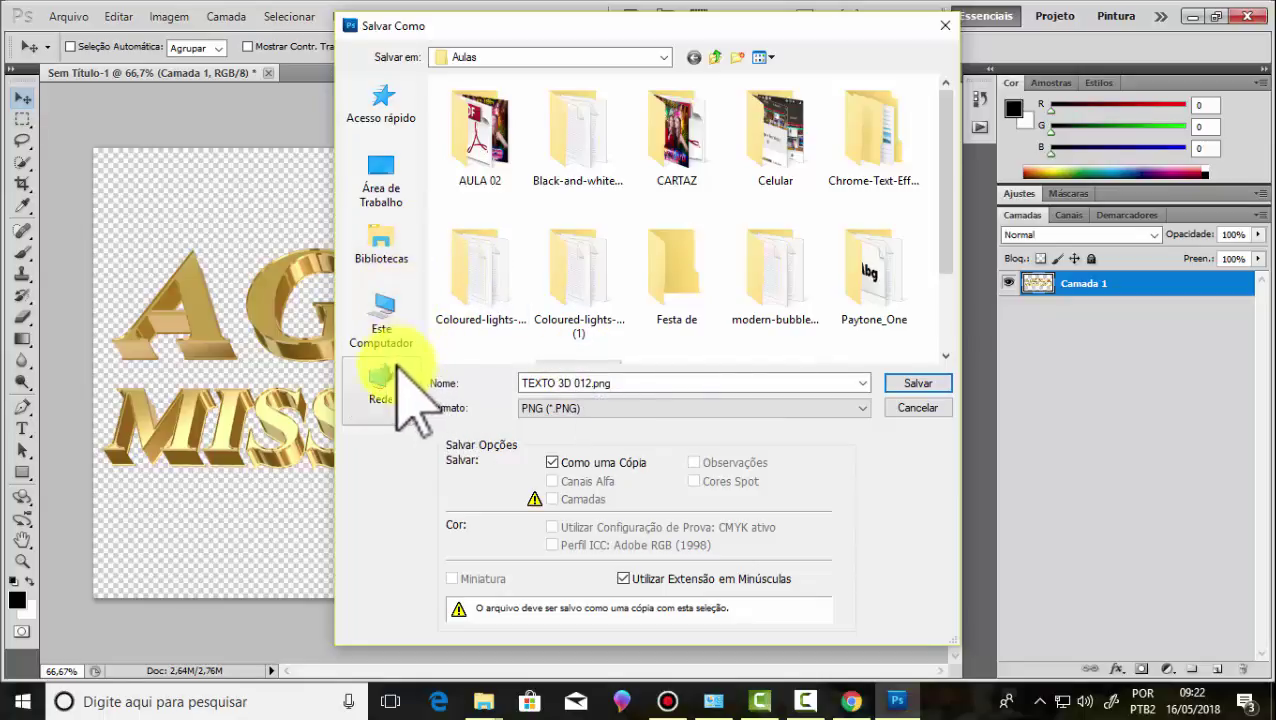
left_click(380, 178)
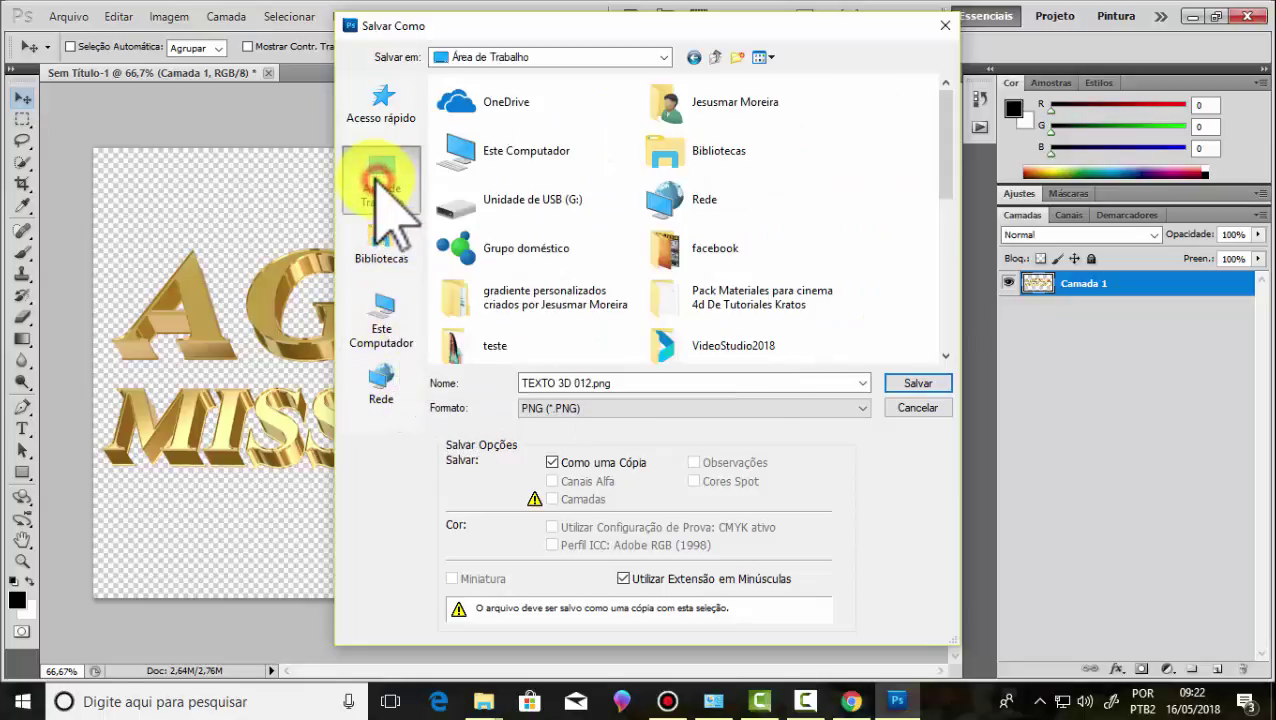
left_click(917, 383)
left_click(702, 232)
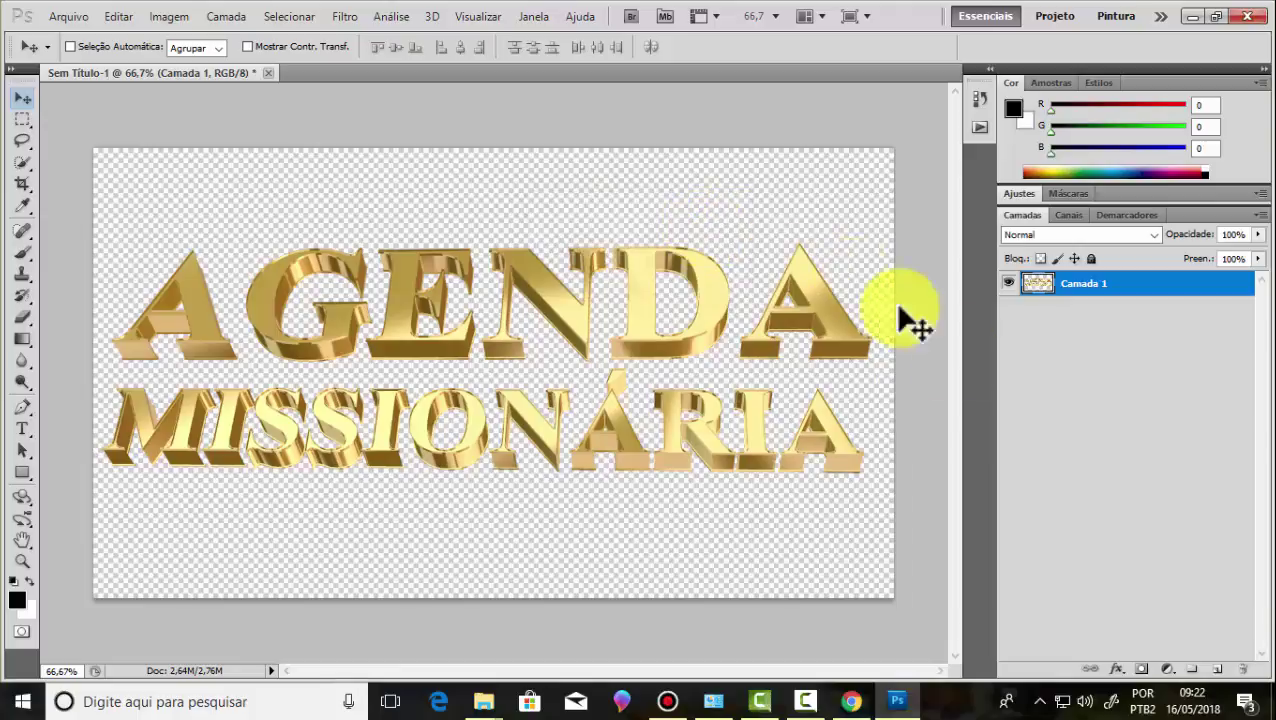
Step: Open the TEXTO DOURADO 3D image from the desktop in Windows Photo Viewer
left_click(1268, 704)
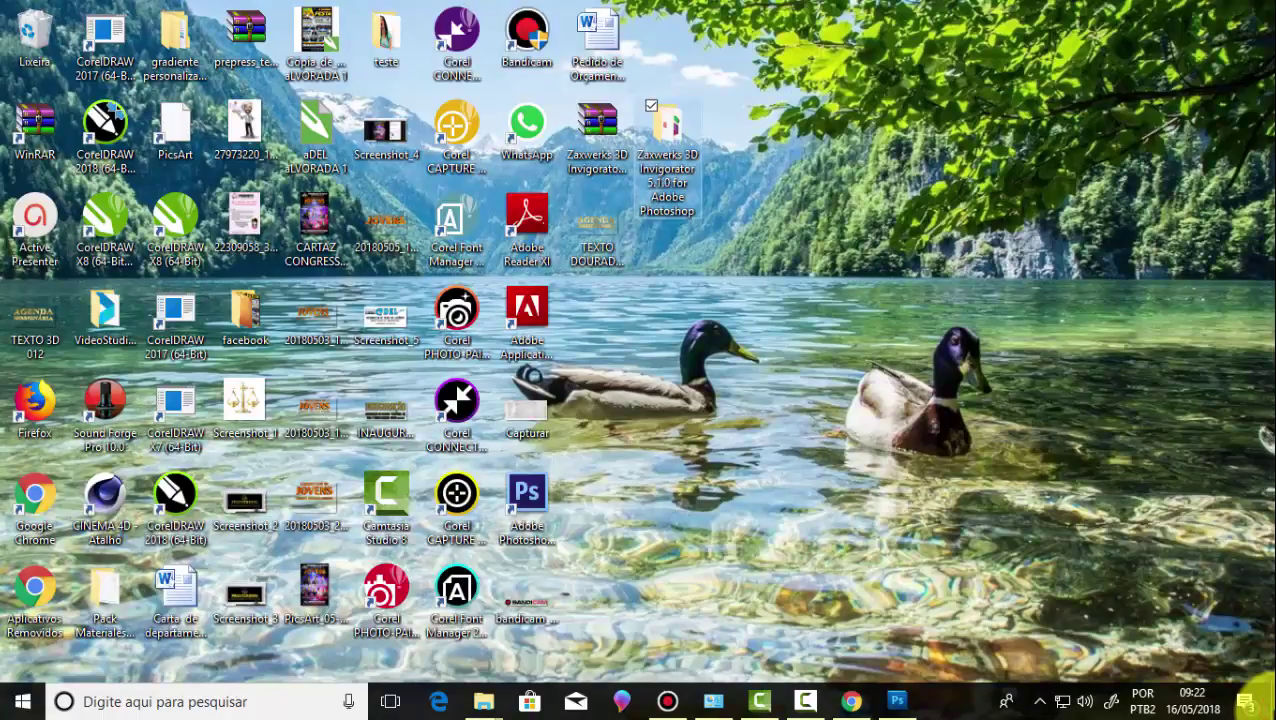
left_click(595, 223)
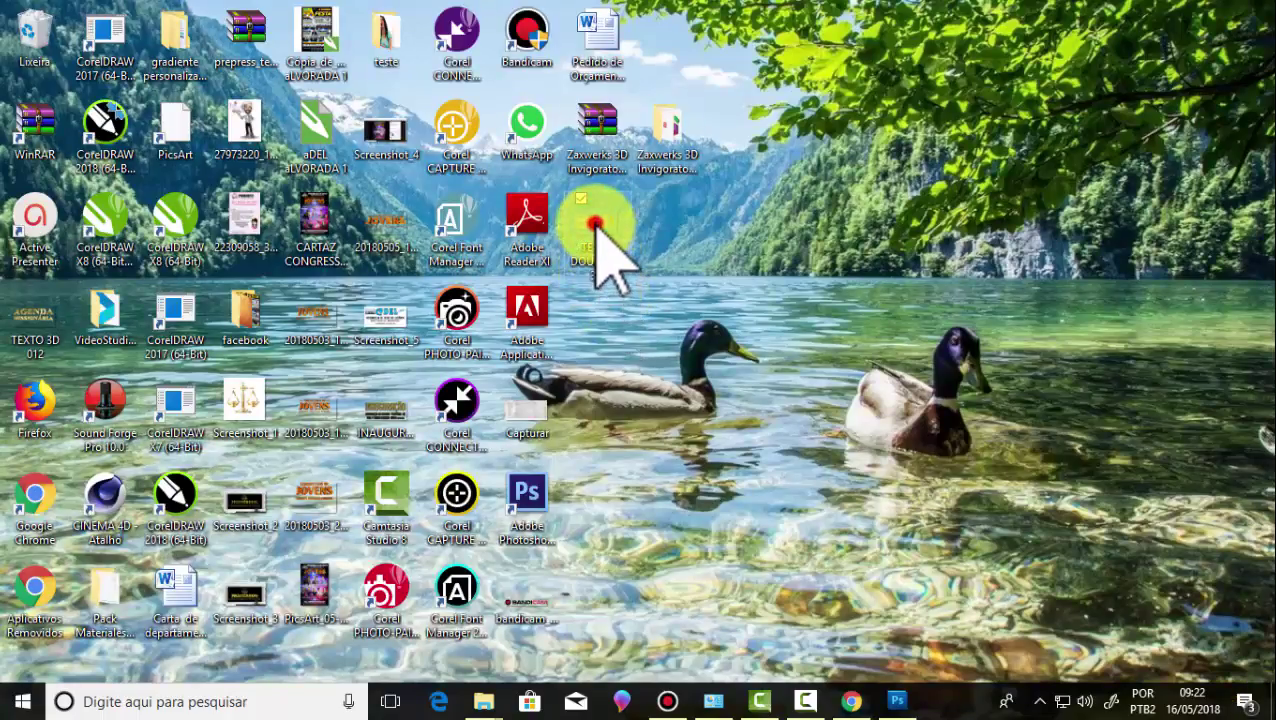
double_click(597, 228)
left_click(705, 630)
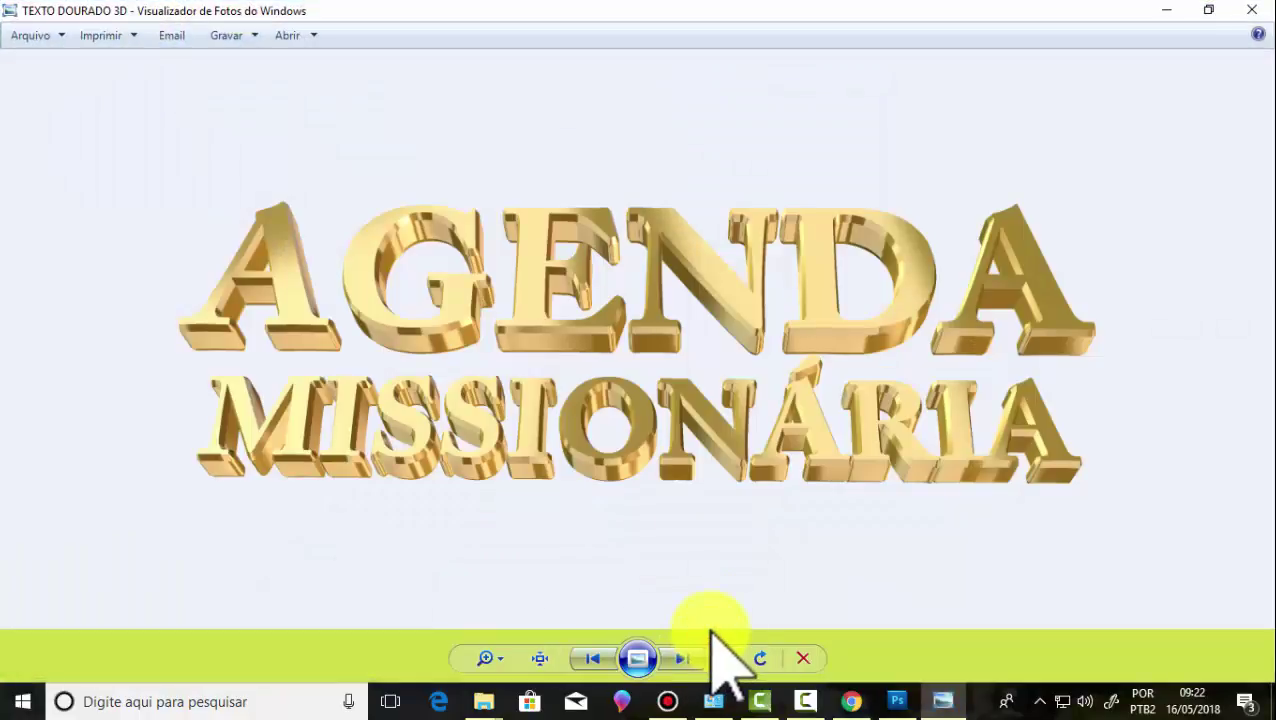
scroll(550, 292, "up", 3)
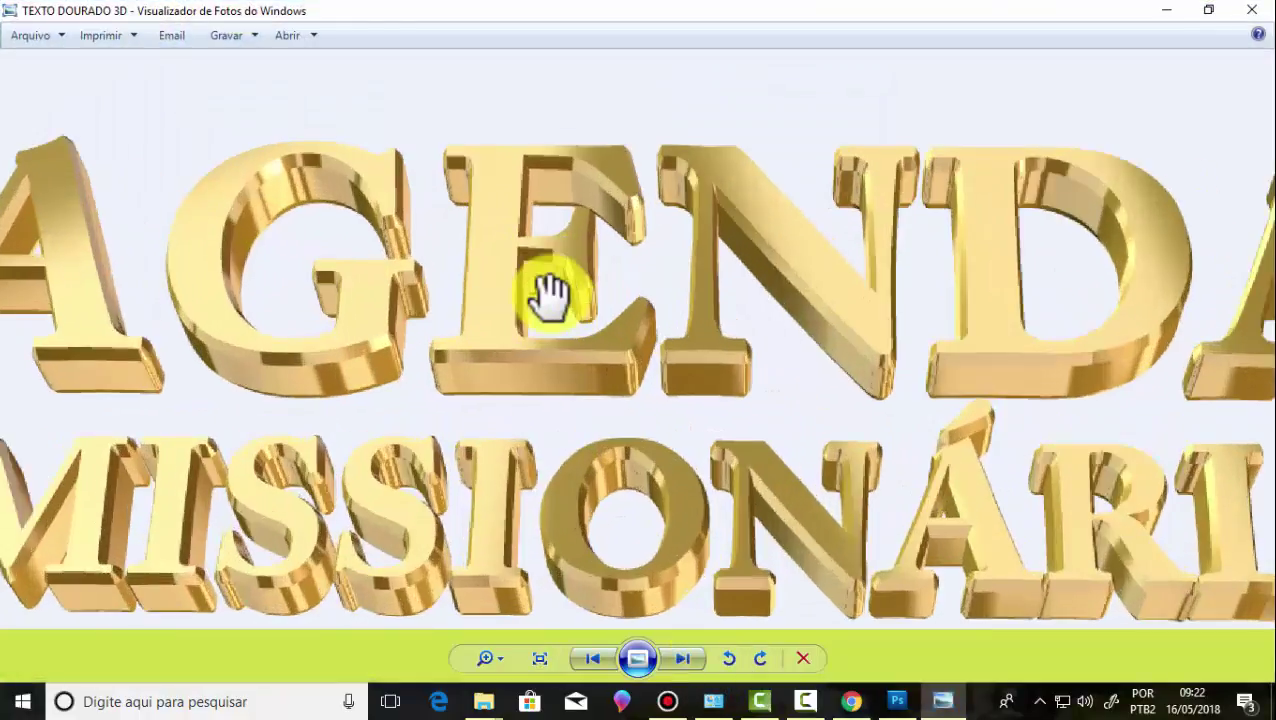
scroll(550, 292, "down", 3)
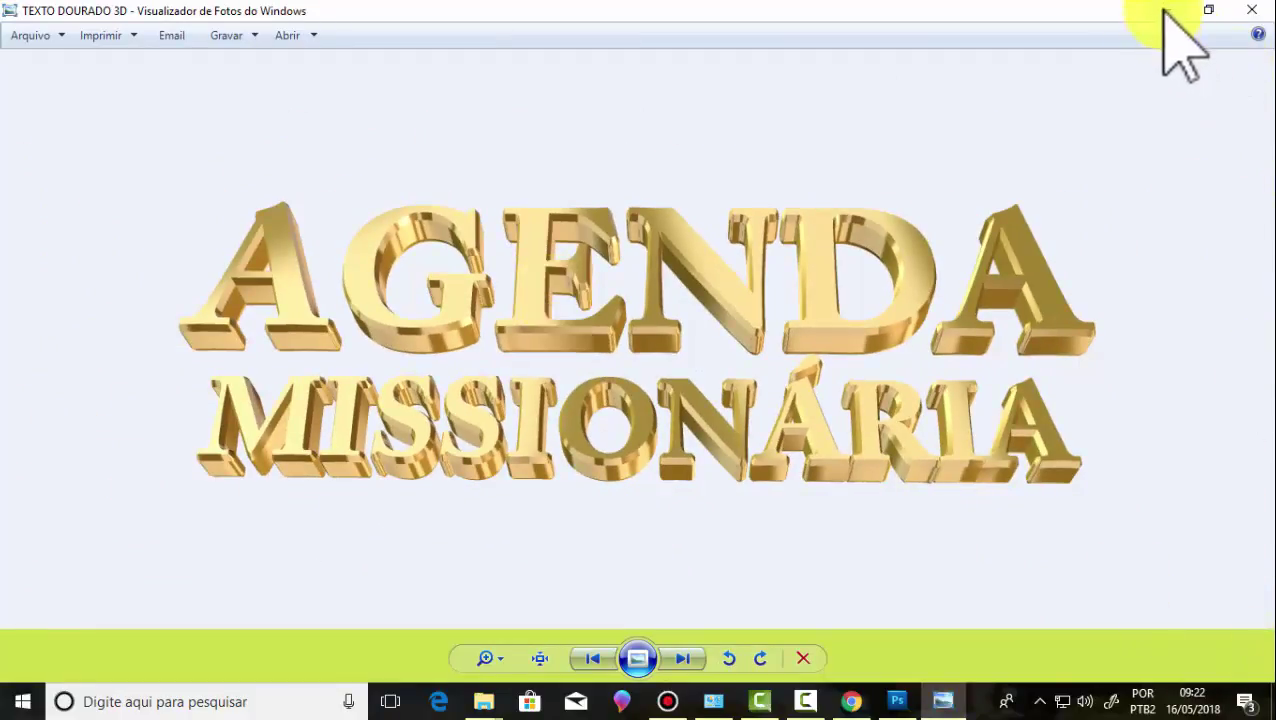
Step: View the saved TEXTO 3D 012 image, then return to the blank CorelDRAW page
left_click(1165, 12)
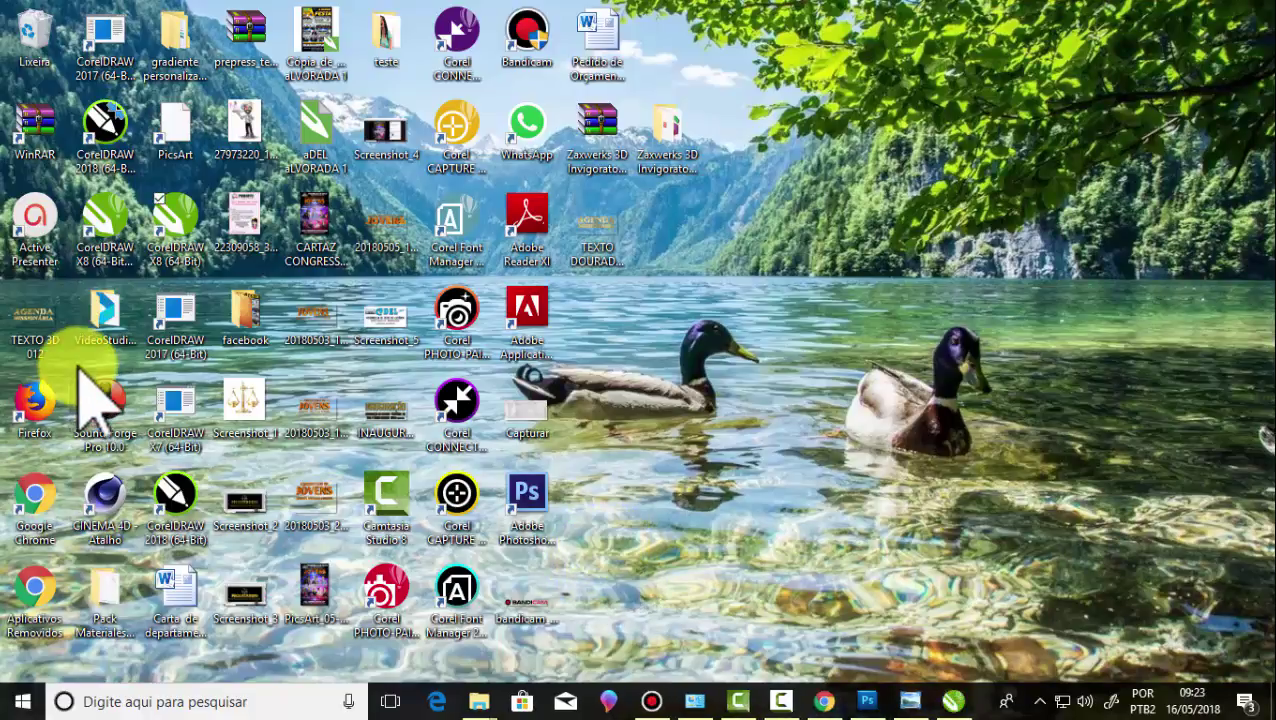
double_click(35, 318)
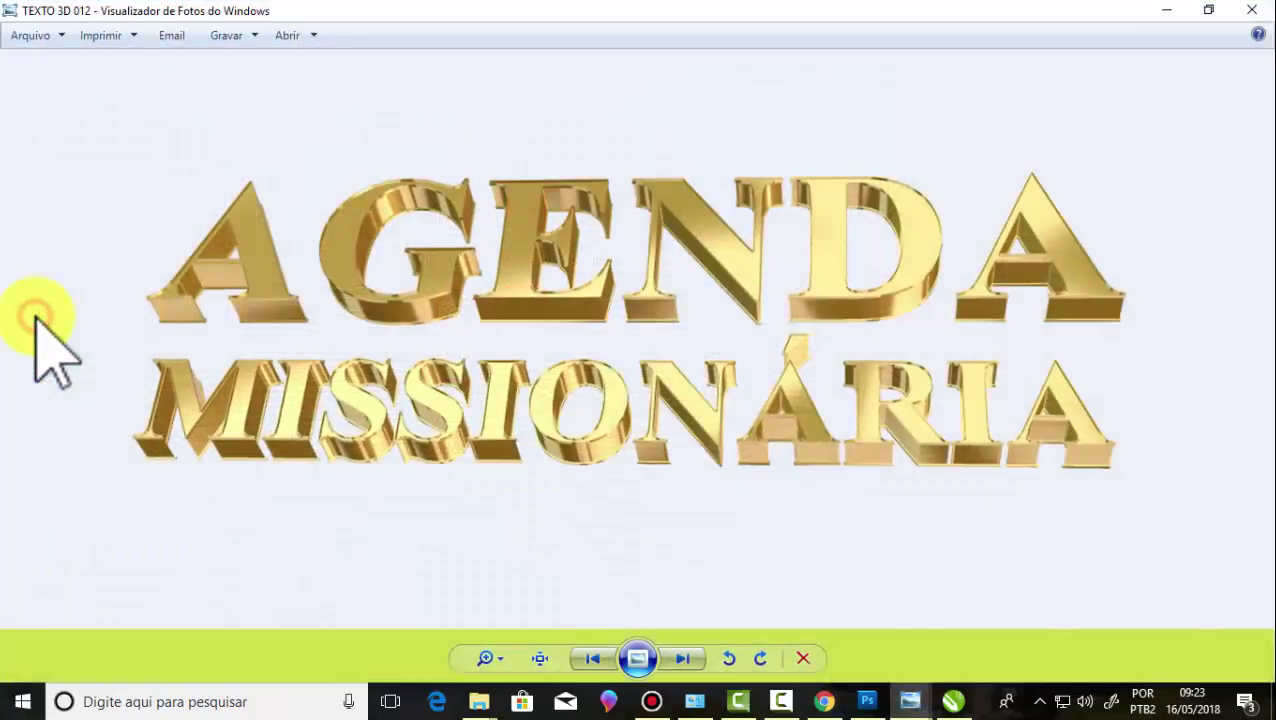
scroll(479, 302, "up", 2)
scroll(479, 302, "down", 2)
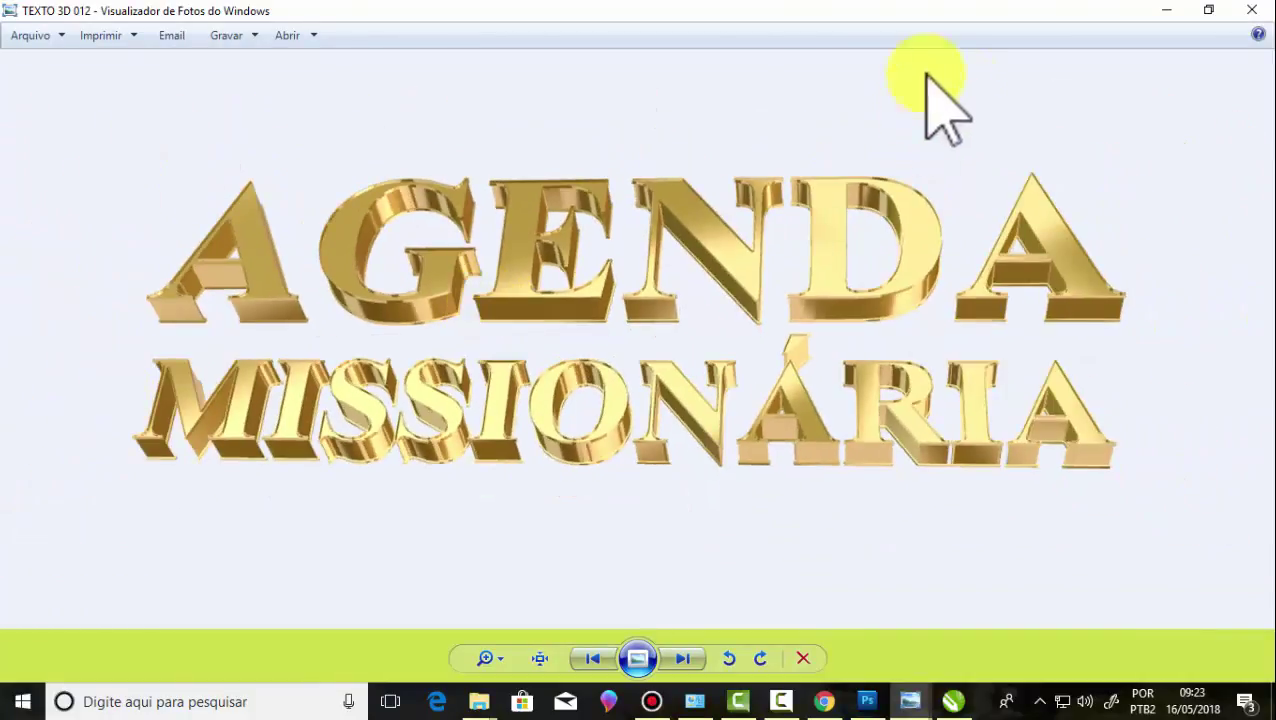
left_click(952, 692)
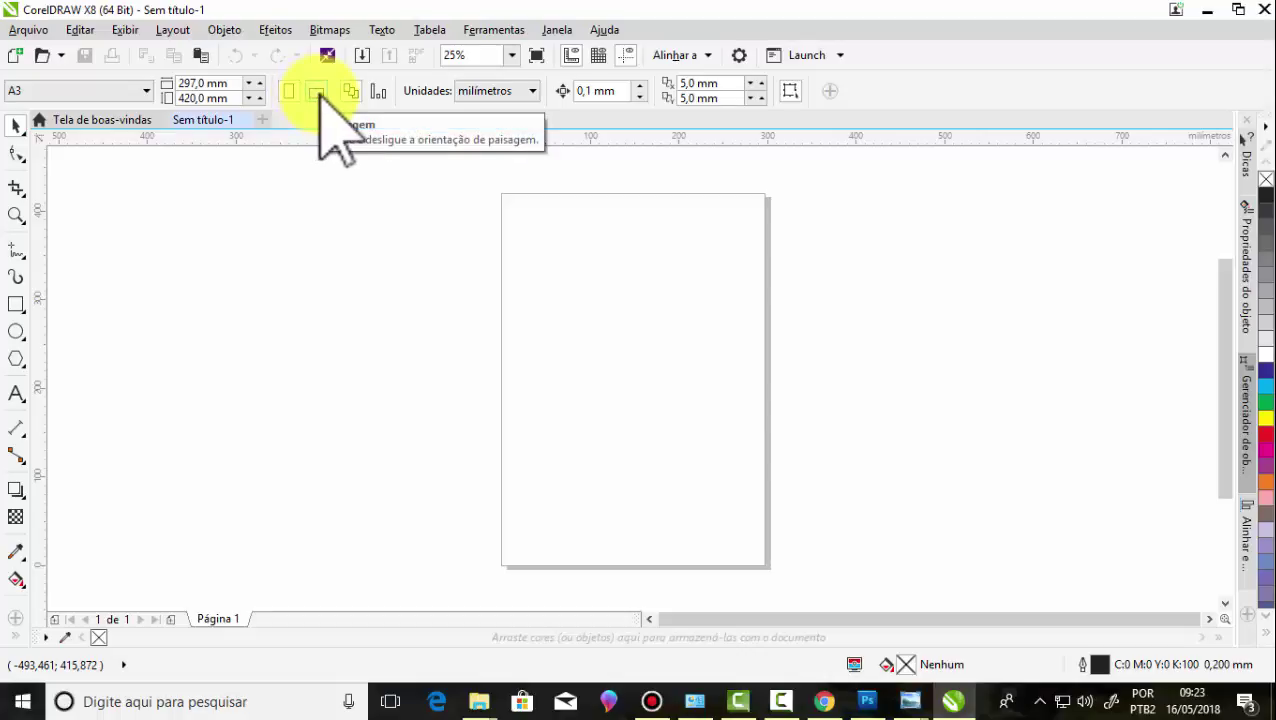
Step: Set the page to landscape and browse the Imagens folder for an import
left_click(318, 92)
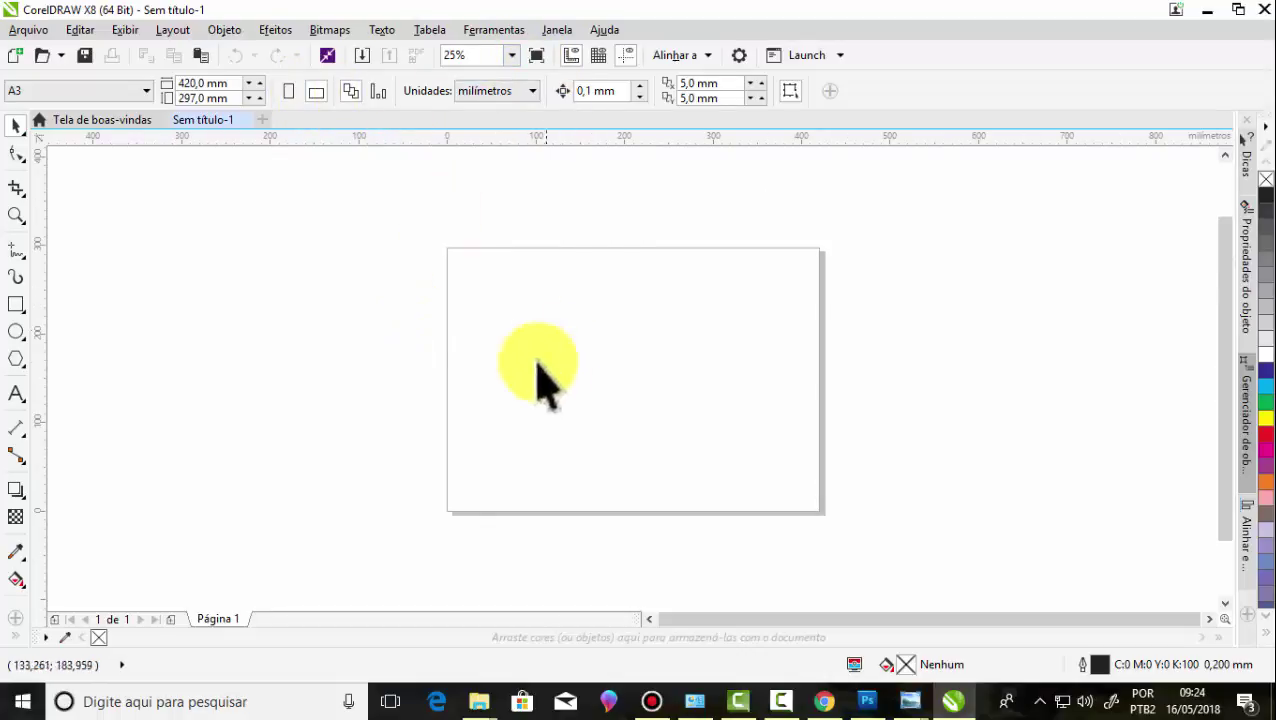
left_click(362, 55)
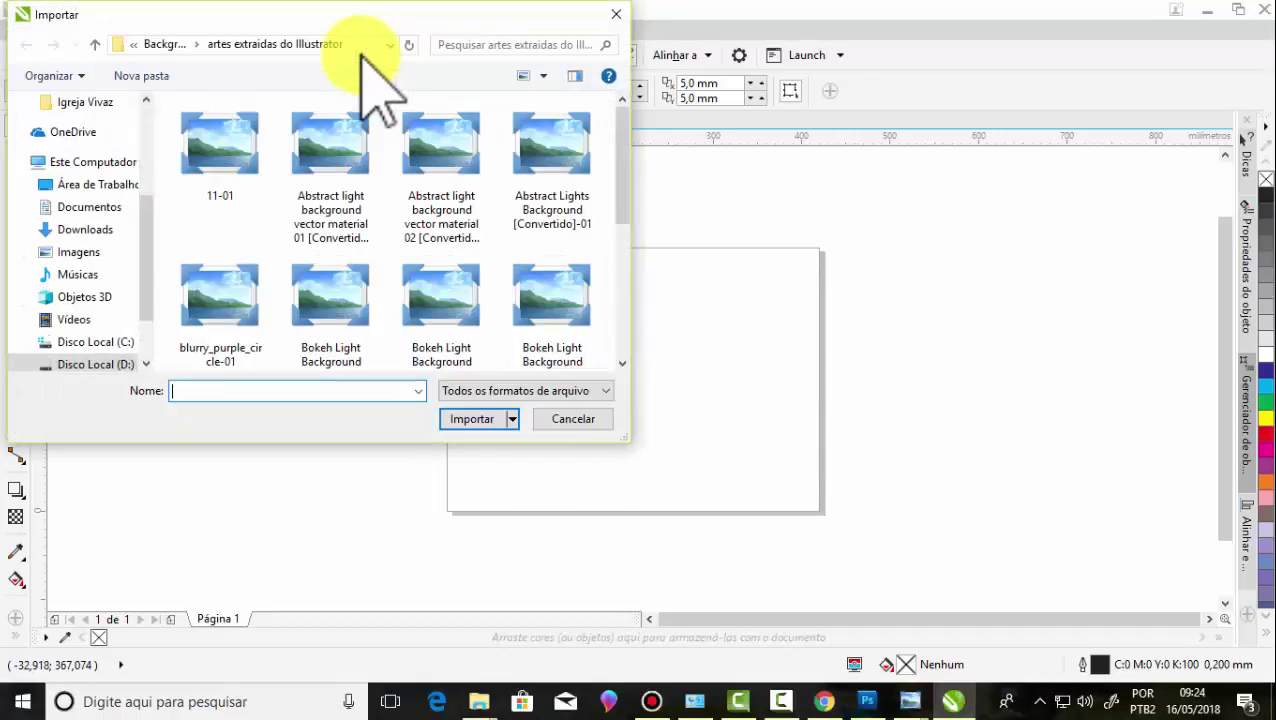
scroll(620, 200, "down", 3)
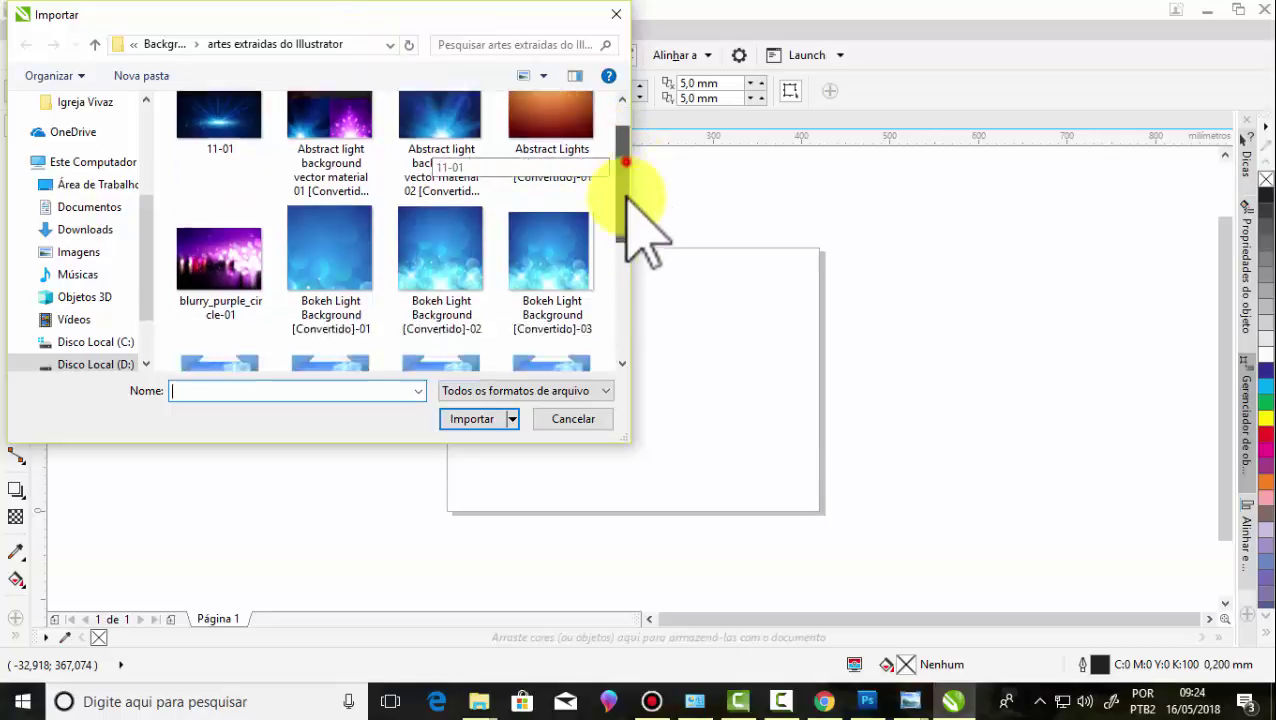
scroll(622, 260, "down", 5)
scroll(627, 210, "up", 5)
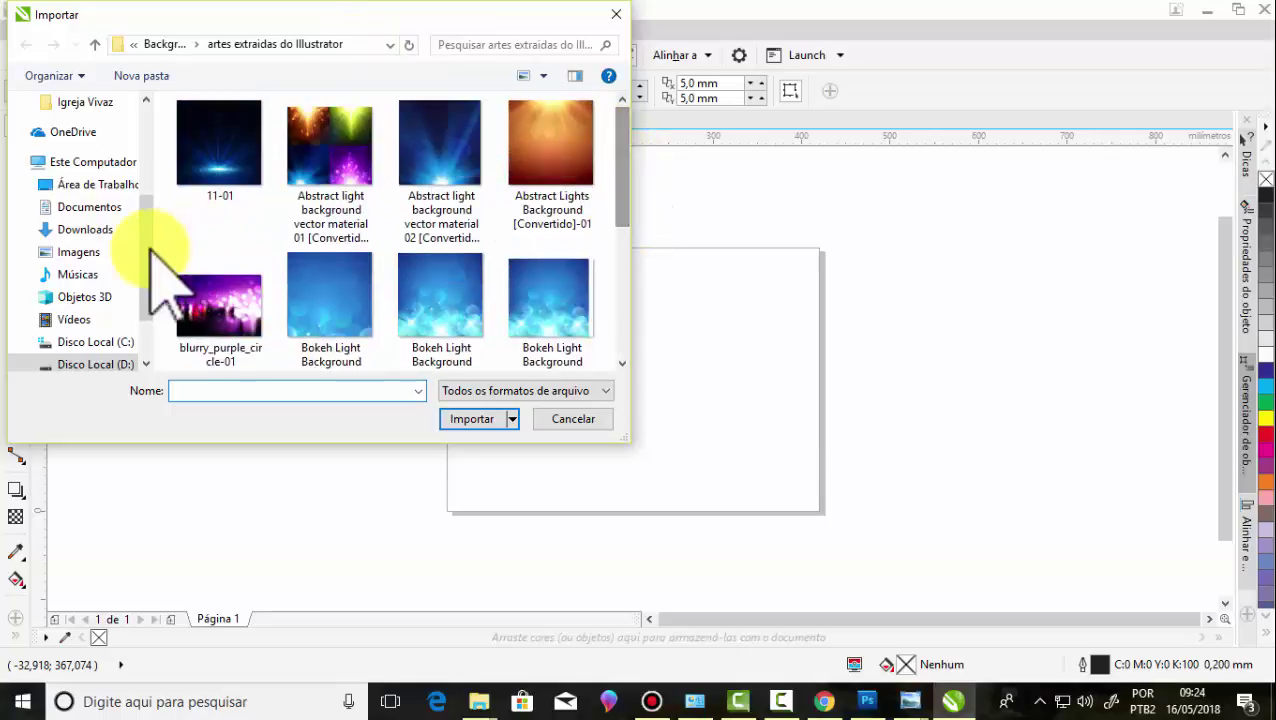
left_click(85, 252)
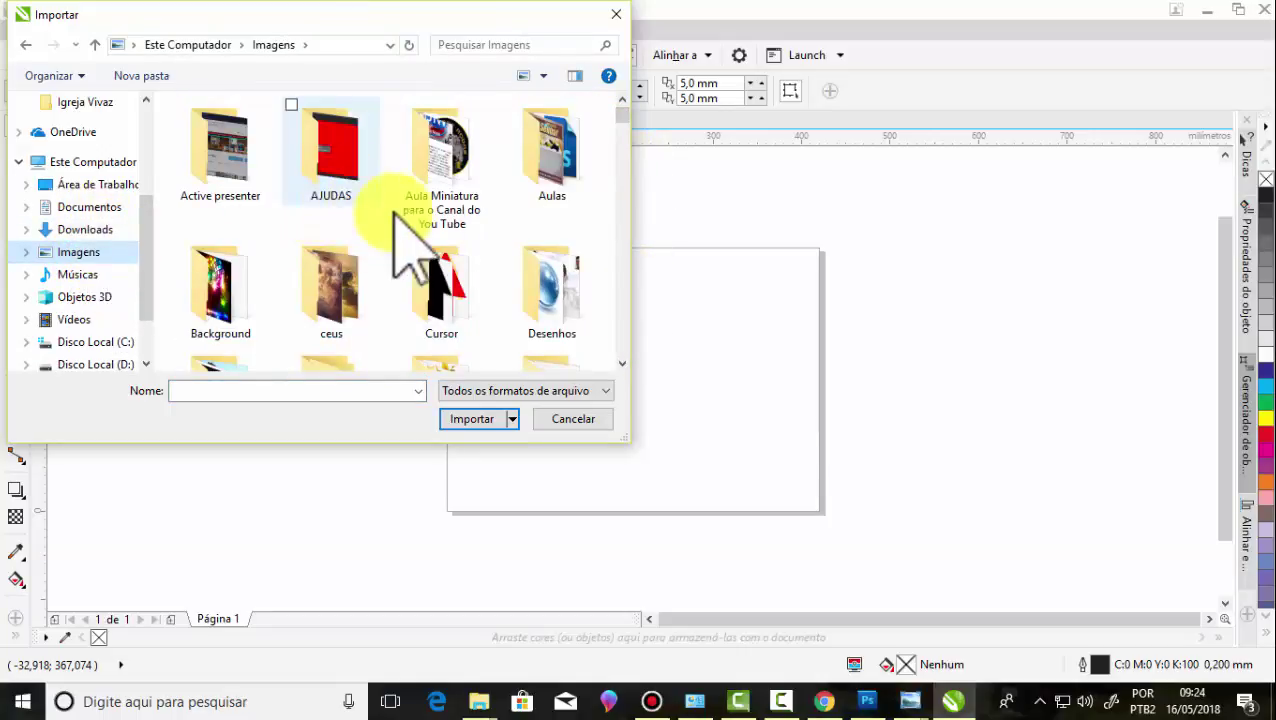
Step: Import the 10902nuvens cloud photo from the ceus folder
scroll(415, 248, "down", 1)
scroll(370, 250, "up", 1)
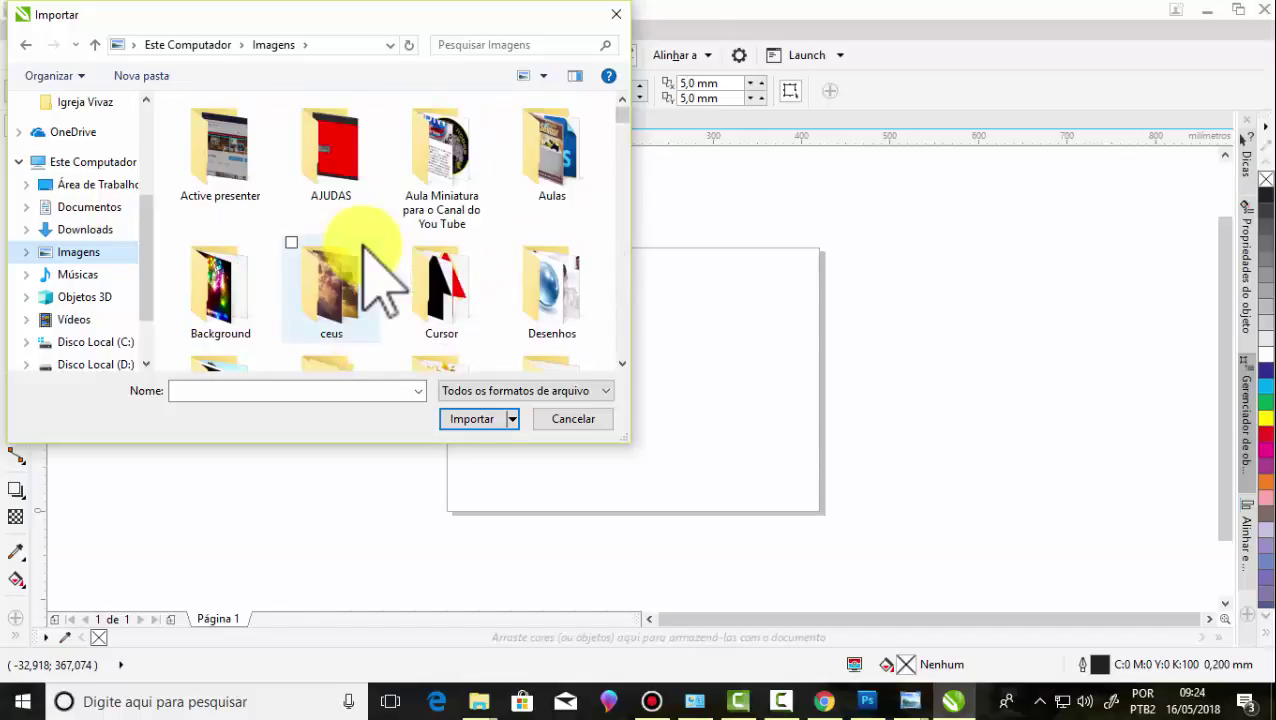
scroll(500, 262, "down", 2)
double_click(331, 115)
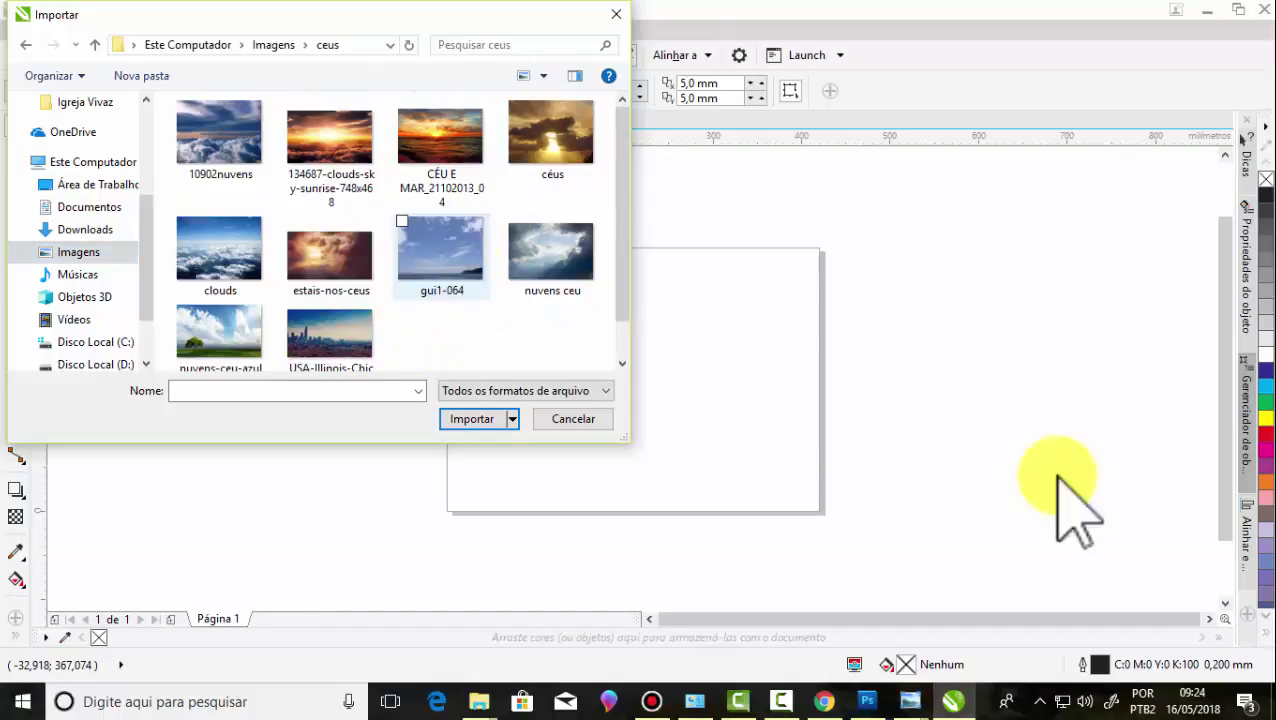
mouse_move(624, 188)
left_mouse_down()
mouse_move(625, 252)
mouse_move(627, 192)
left_mouse_up()
left_click(213, 261)
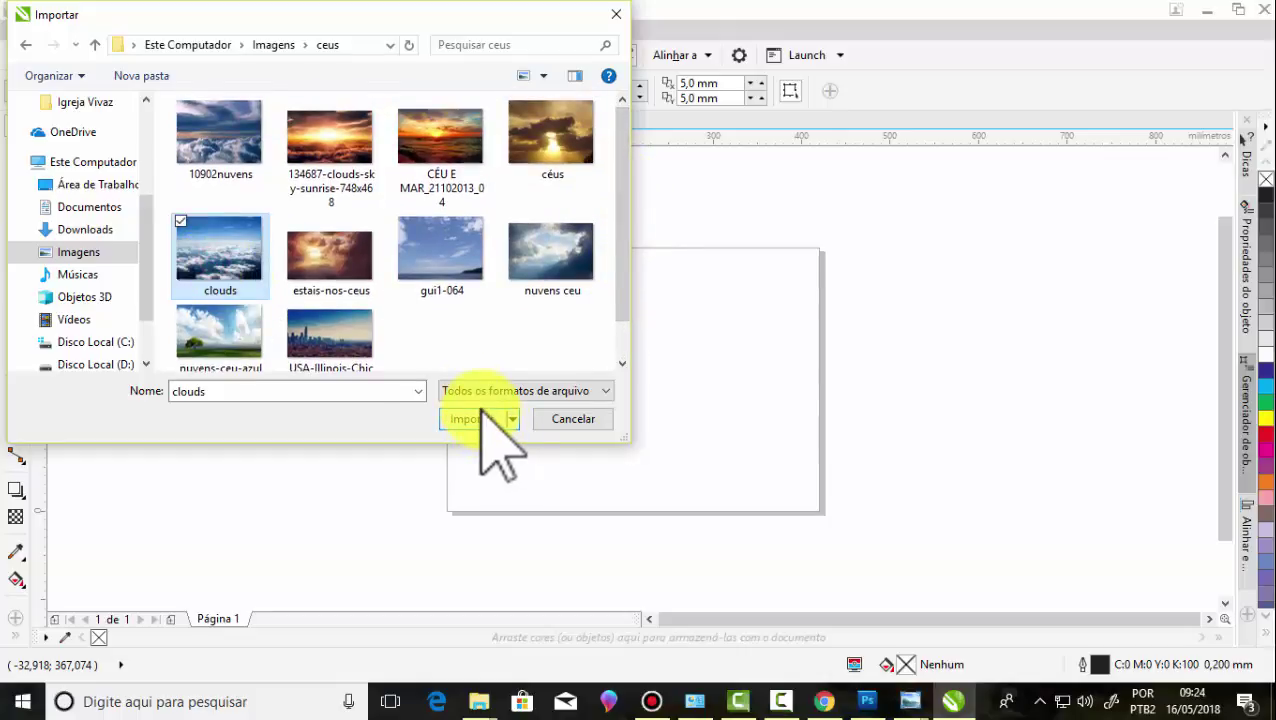
left_click(232, 140)
left_click(484, 418)
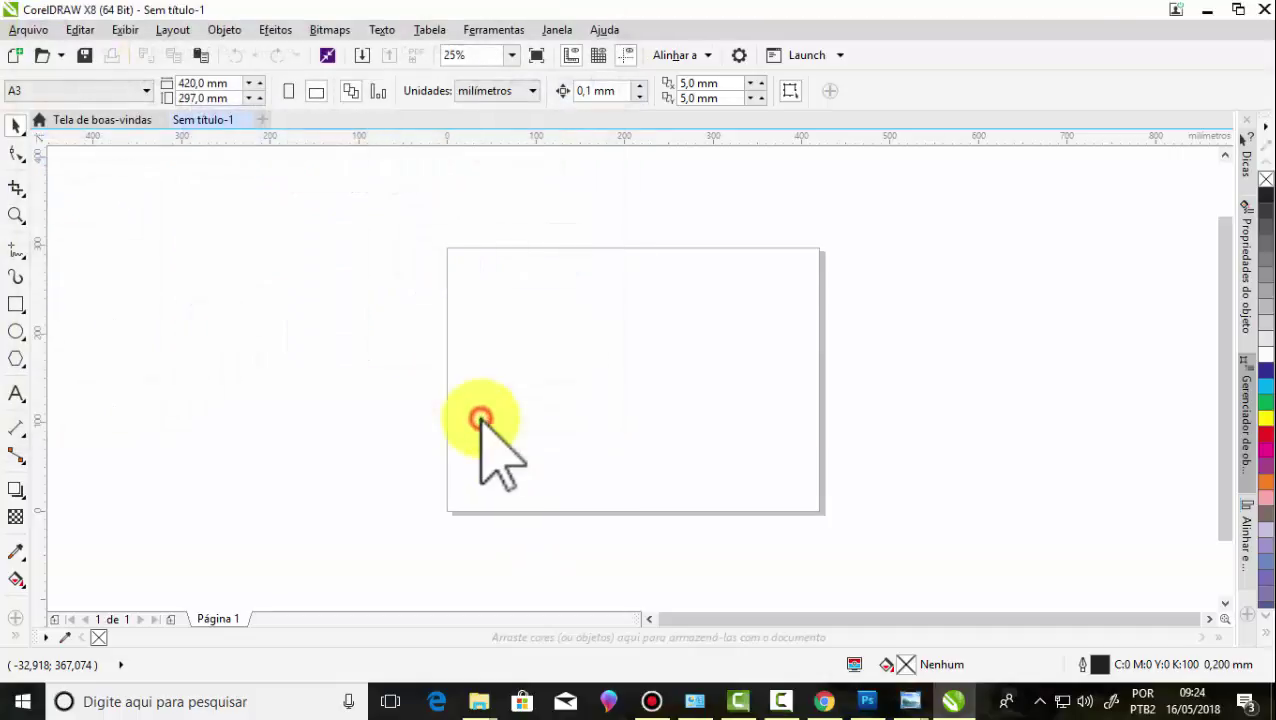
Step: Place the 10902nuvens photo and enlarge it beyond the page size
left_click_drag(450, 258, 854, 541)
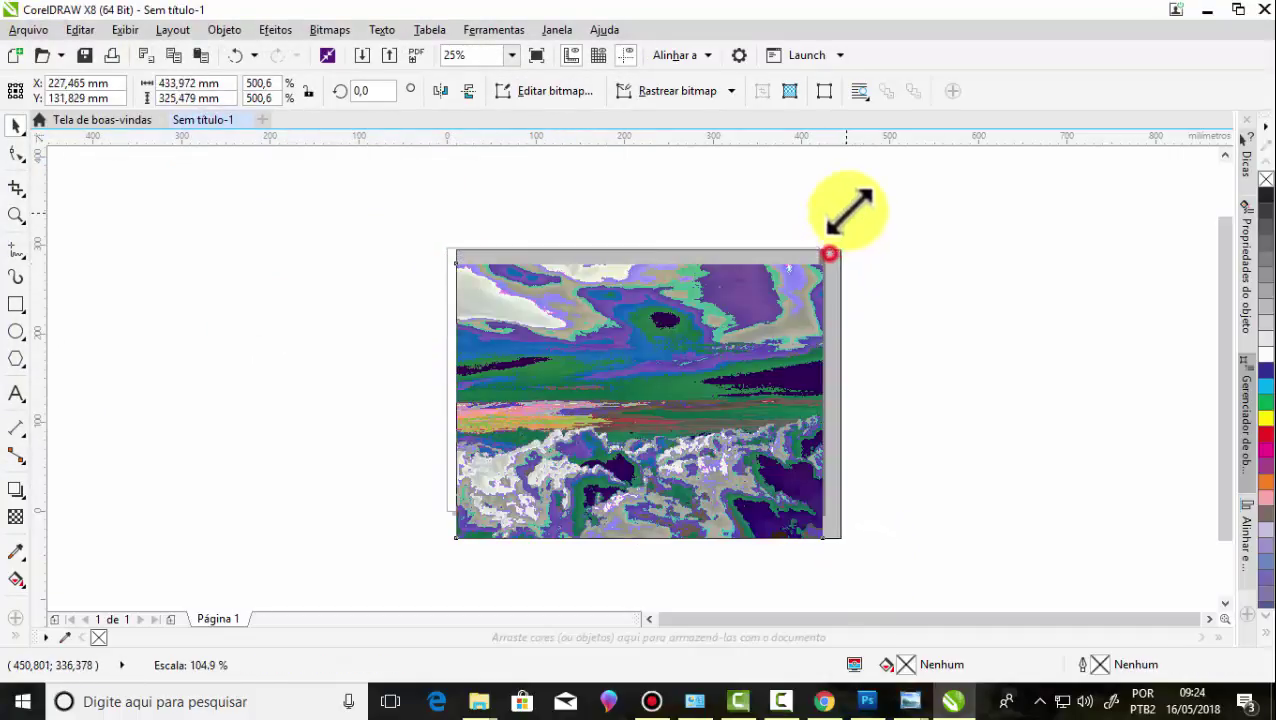
left_click_drag(828, 259, 851, 240)
left_click_drag(450, 240, 427, 222)
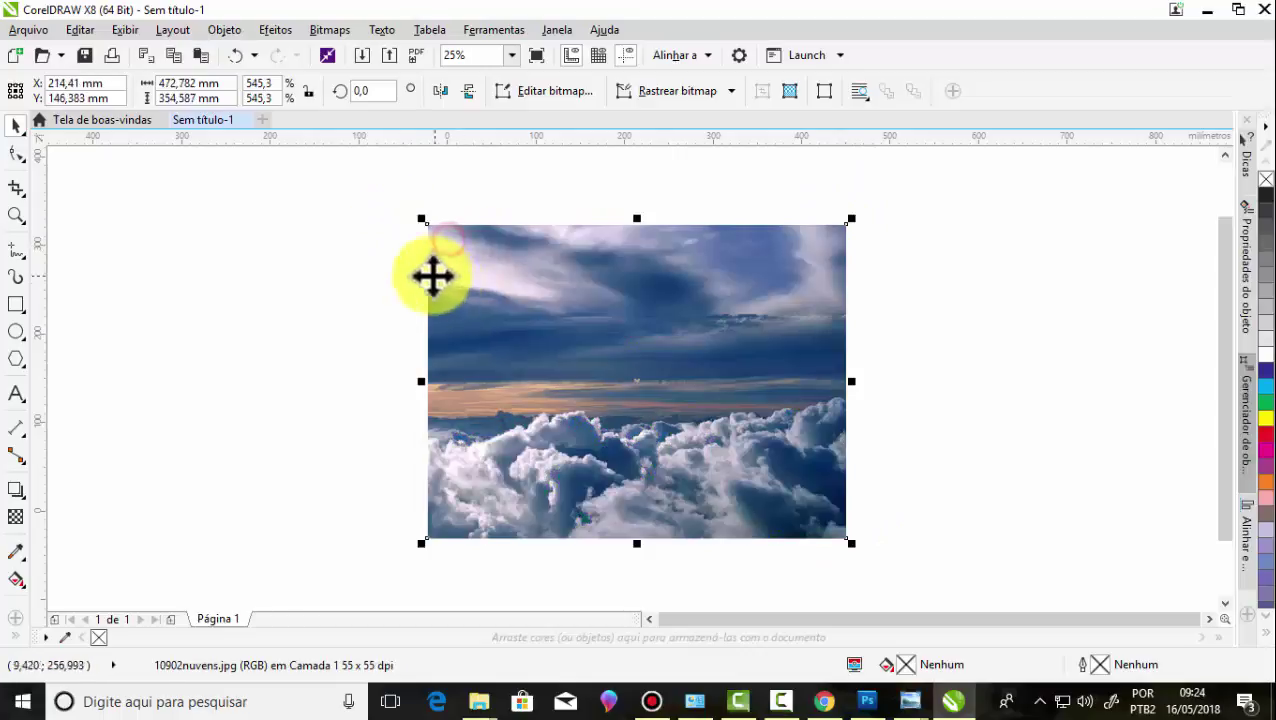
left_click_drag(433, 276, 812, 302)
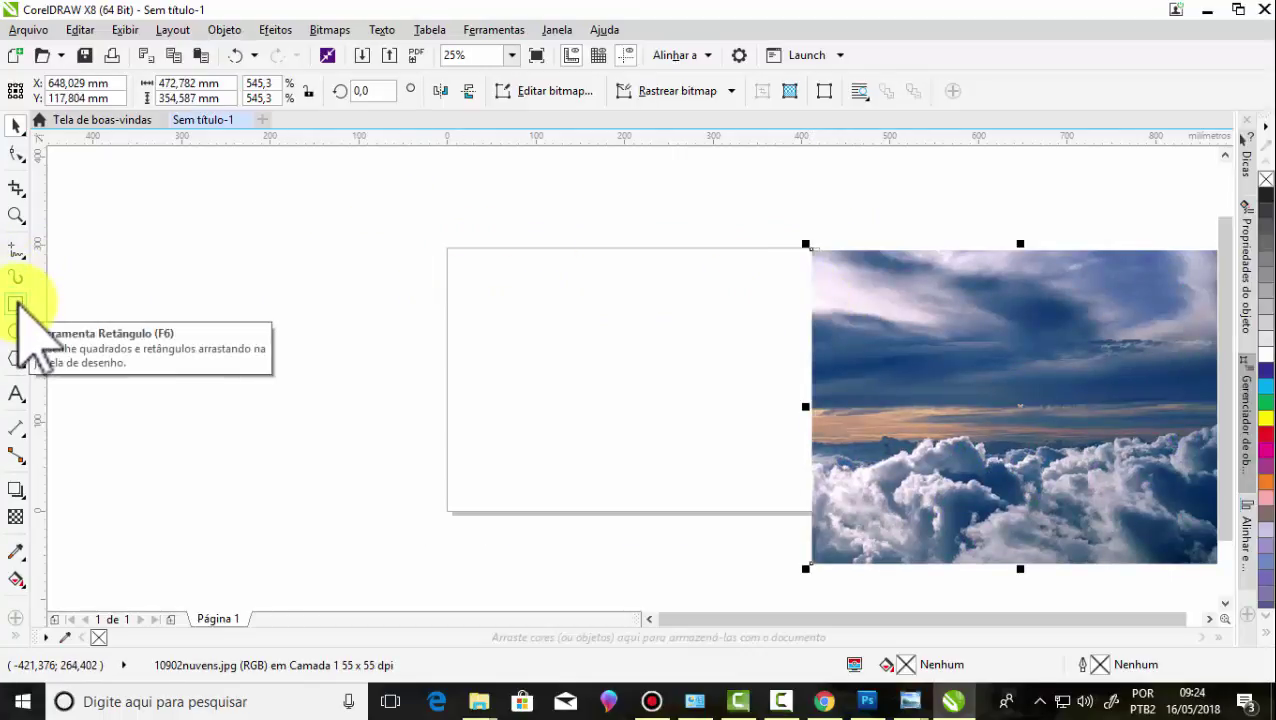
Step: Create a page-sized 420 × 297 mm rectangle and position the photo over the page
double_click(17, 304)
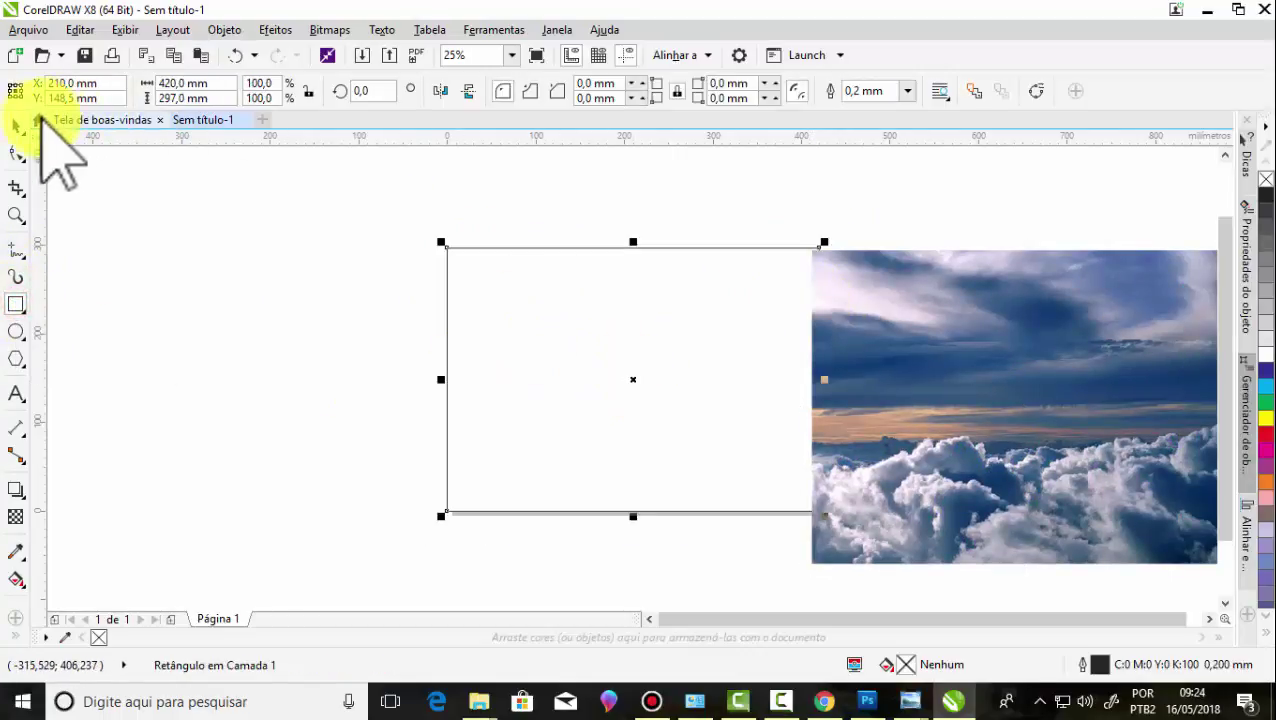
key("space")
left_click_drag(670, 362, 340, 364)
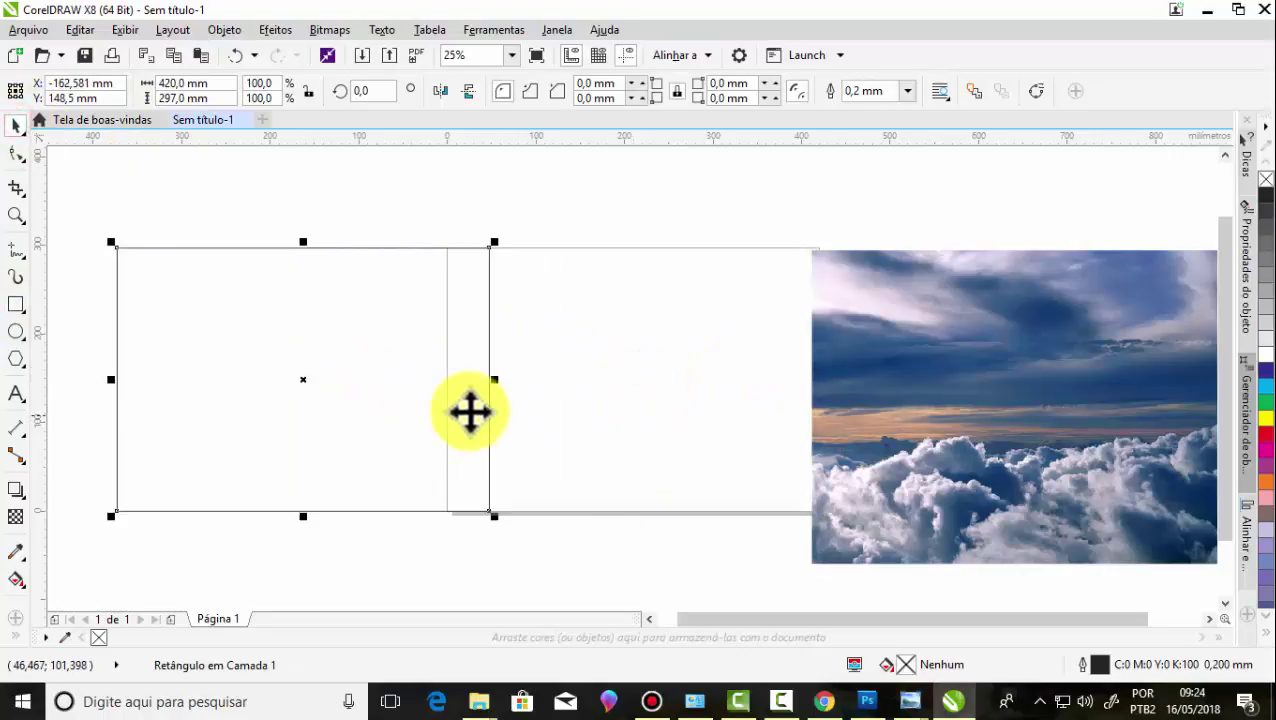
left_click_drag(1017, 413, 652, 393)
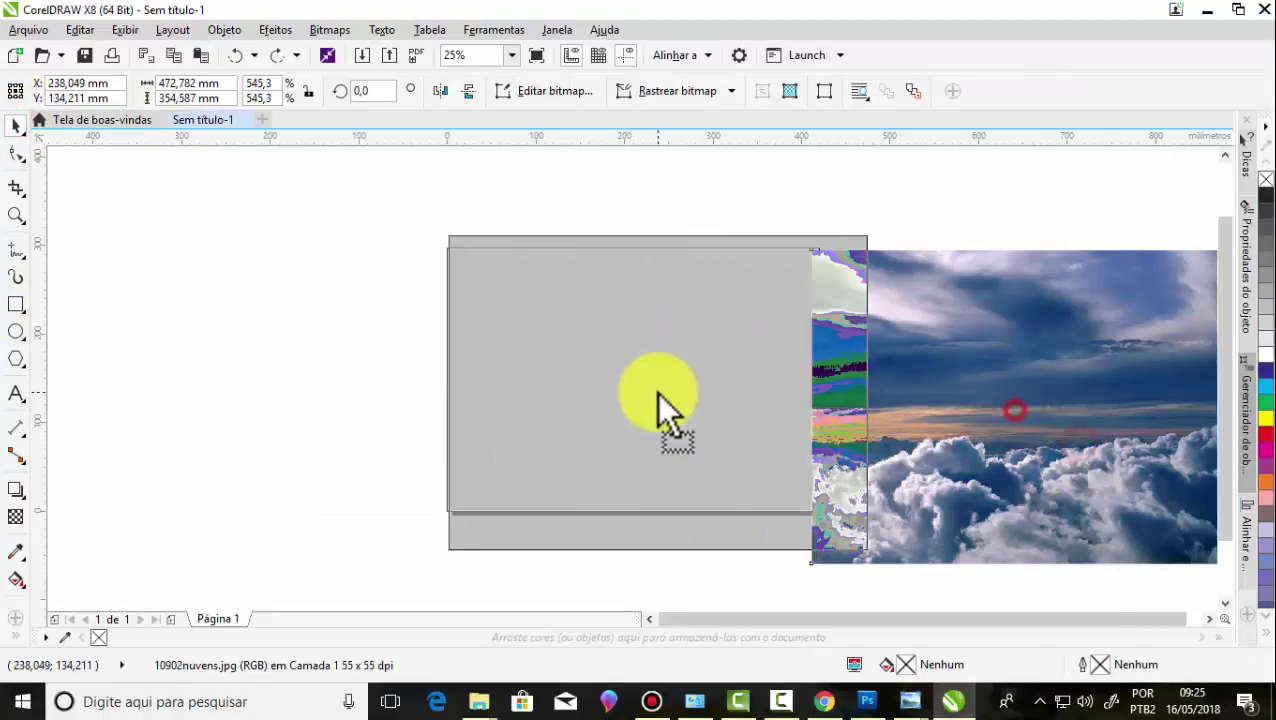
left_click_drag(587, 365, 609, 389)
Step: PowerClip the cloud photo inside the rectangle and shift its contents upward to fill it
right_click(609, 389)
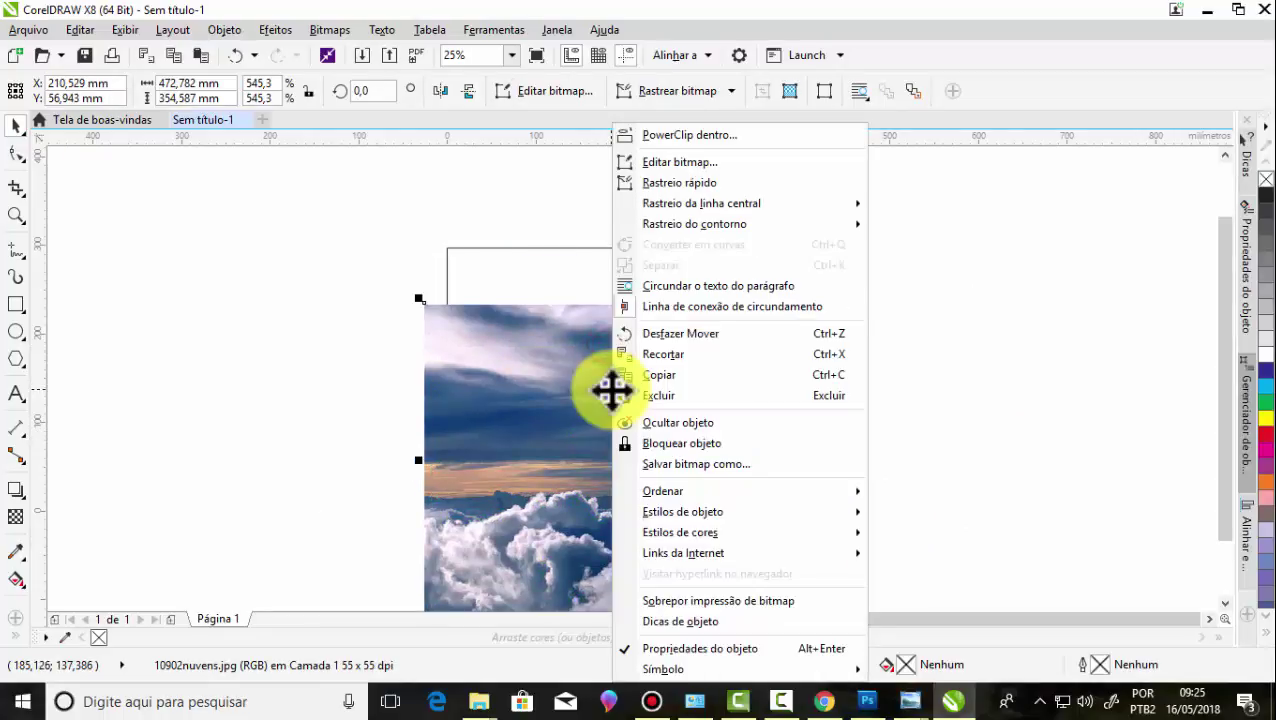
left_click(707, 137)
left_click(600, 262)
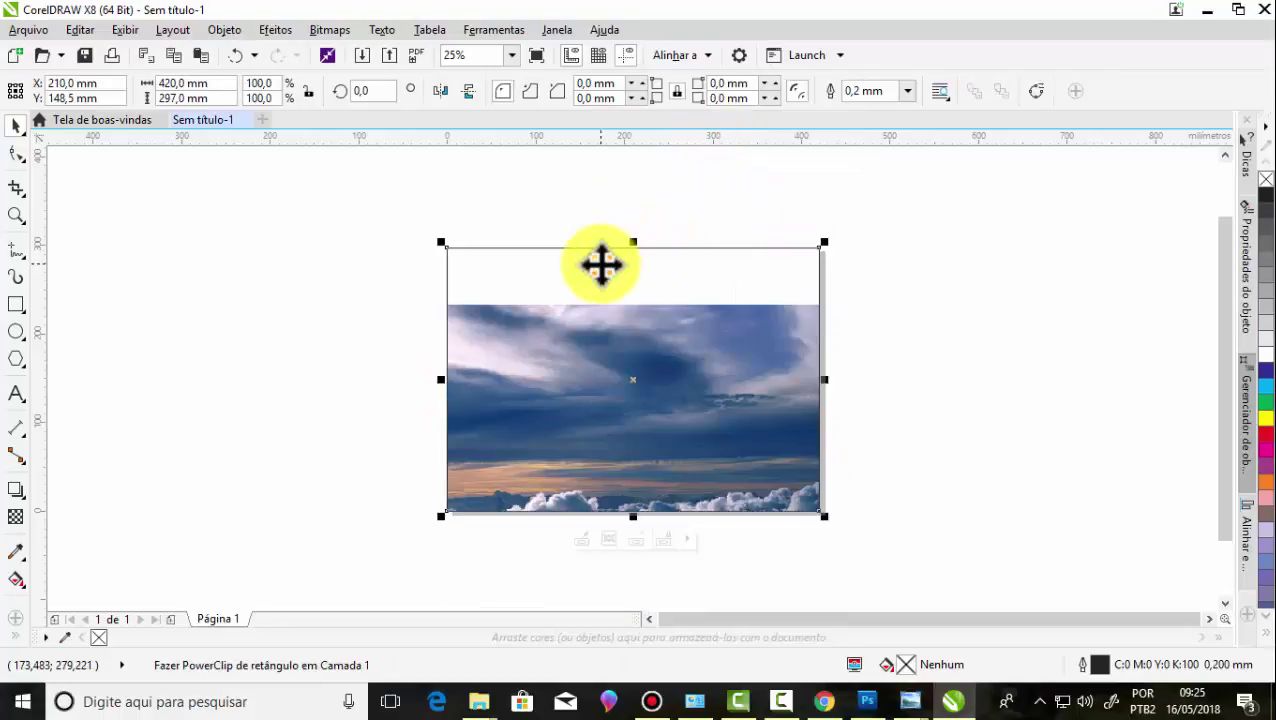
left_click(581, 539)
left_click_drag(604, 484, 619, 364)
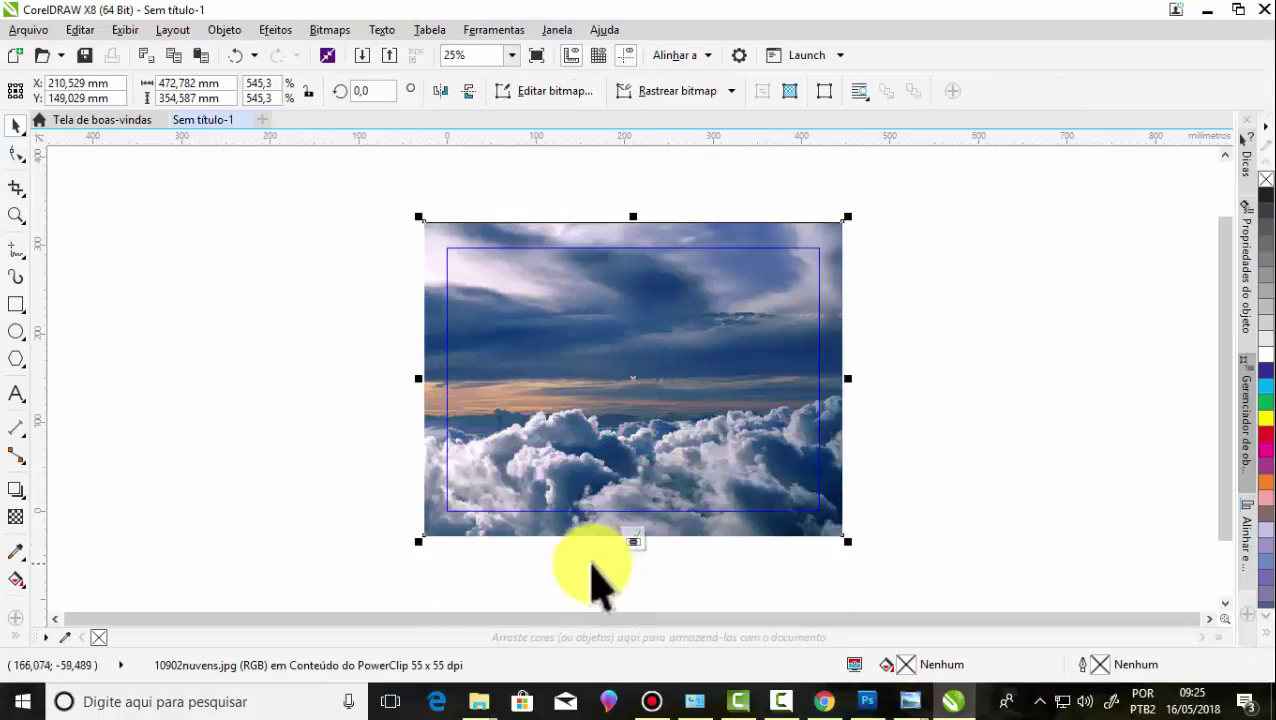
left_click(634, 541)
left_click(920, 356)
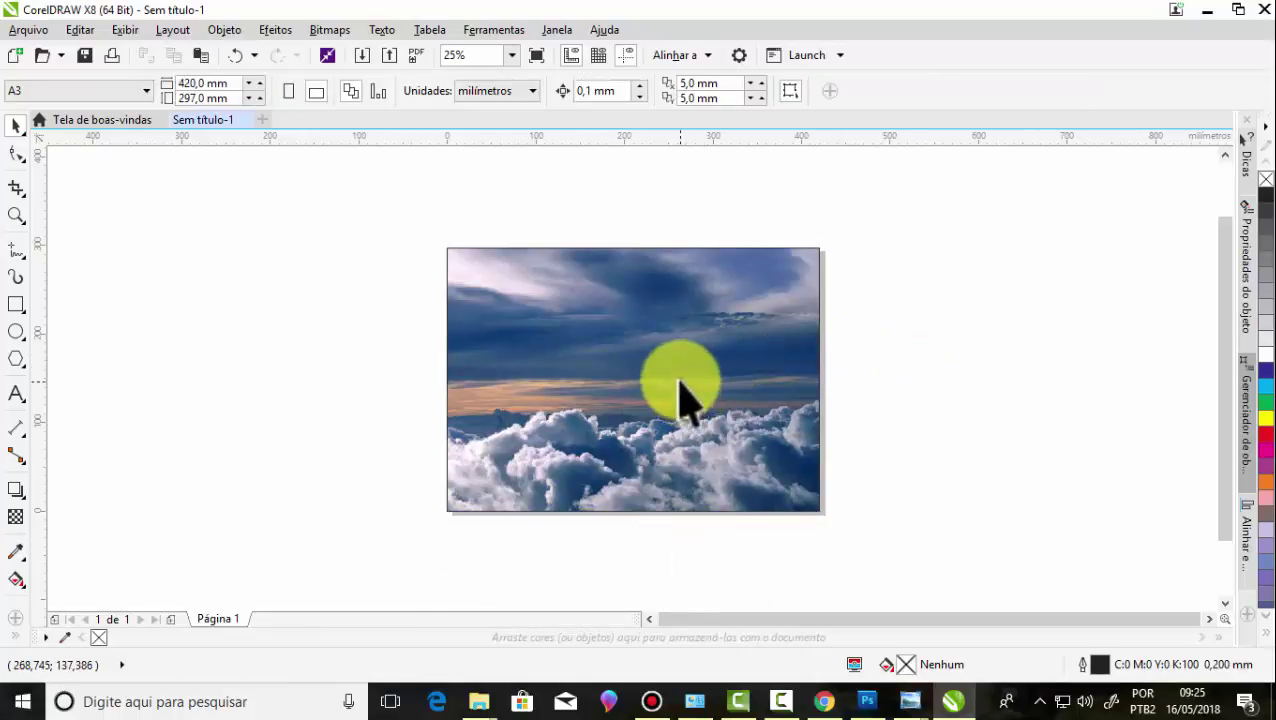
Step: Import TEXTO DOURADO 3D and TEXTO 3D 012 from the desktop and place both
left_click(363, 56)
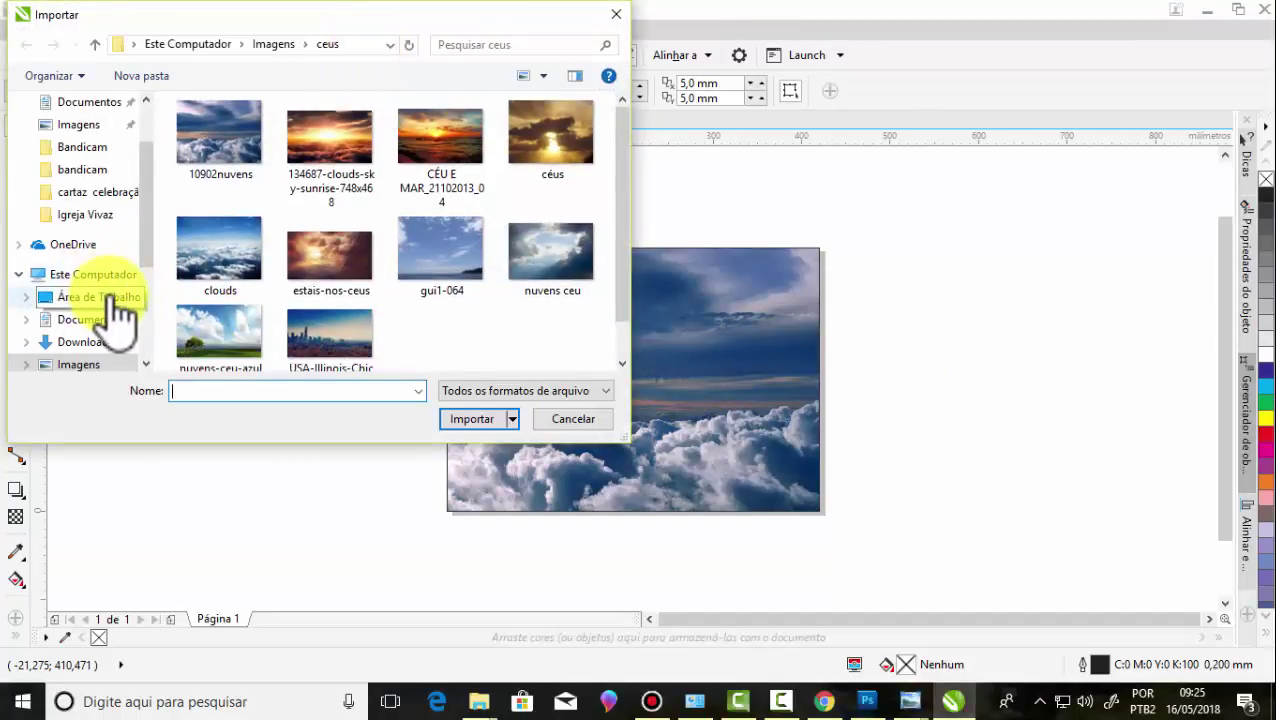
left_click(118, 298)
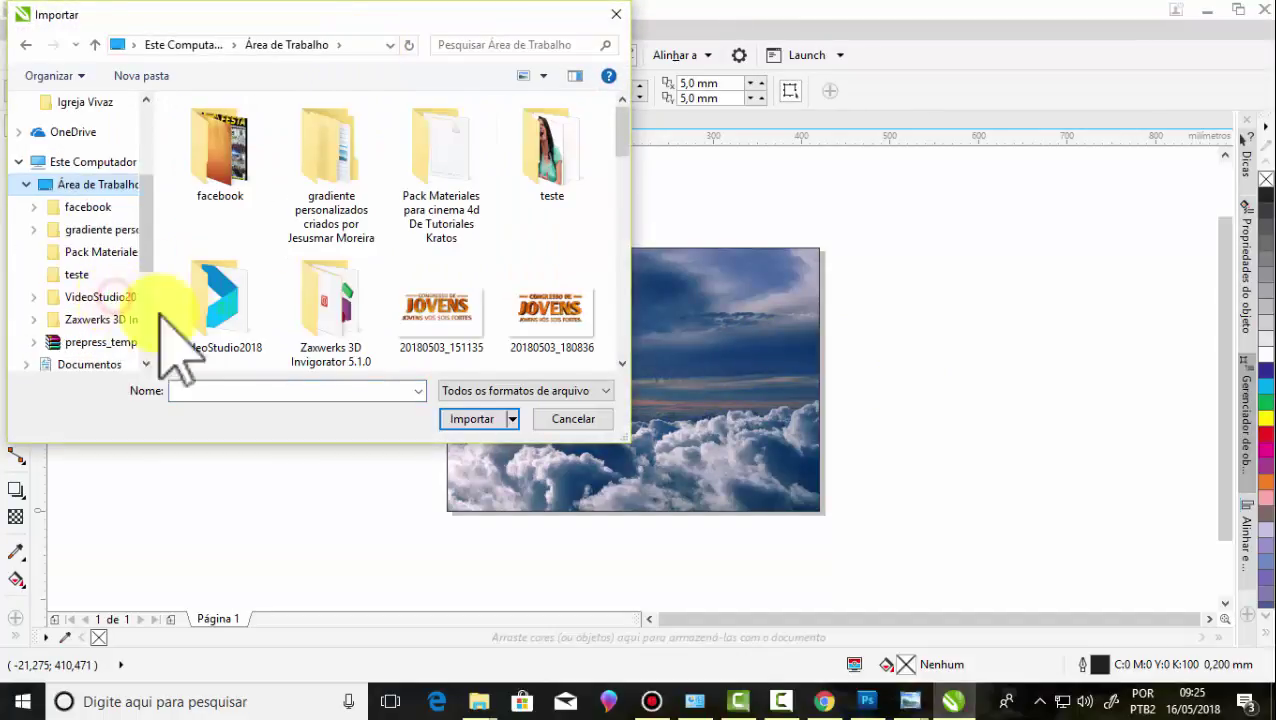
left_click_drag(628, 127, 632, 337)
left_click(338, 295)
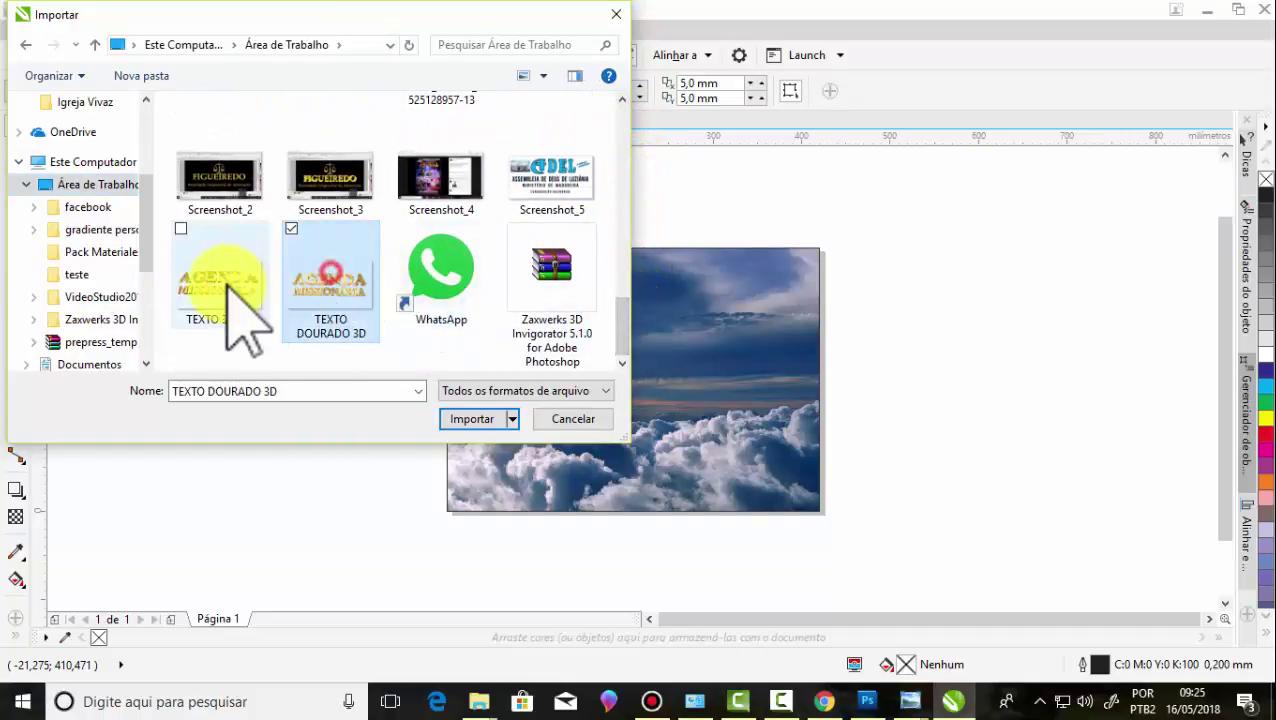
left_click(222, 290, "ctrl")
left_click(480, 418)
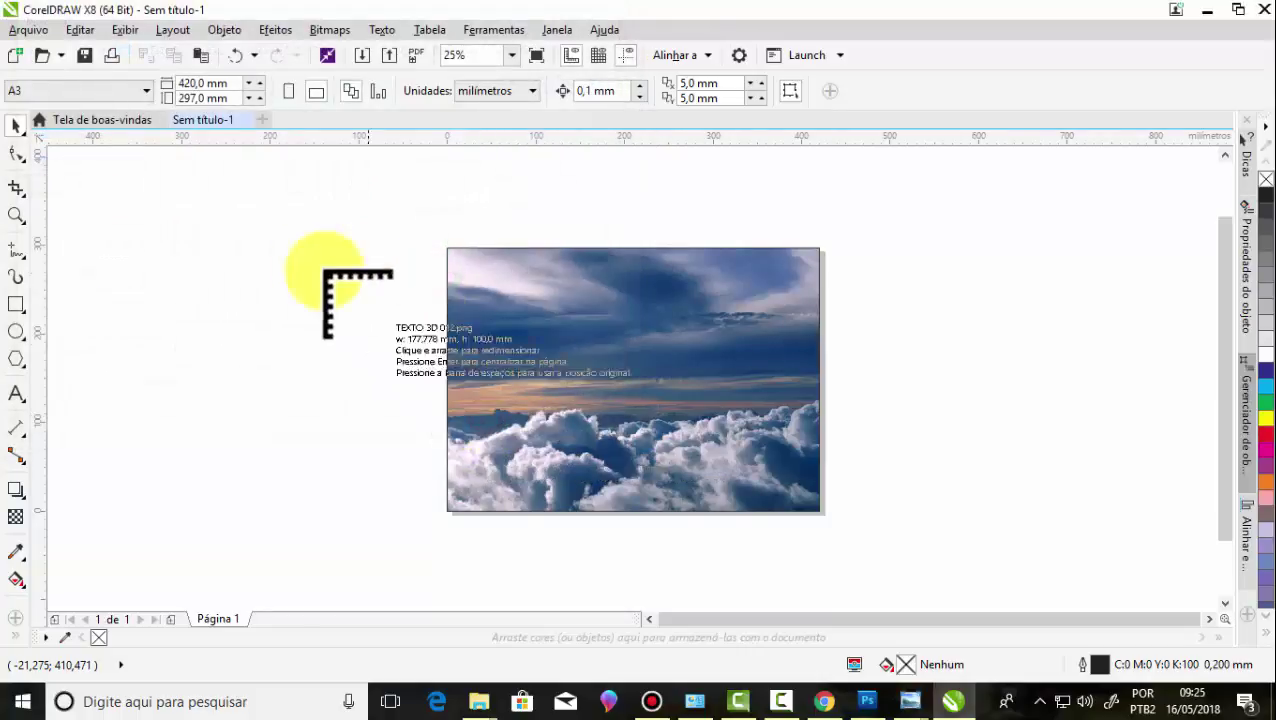
left_click(305, 253)
left_click(772, 214)
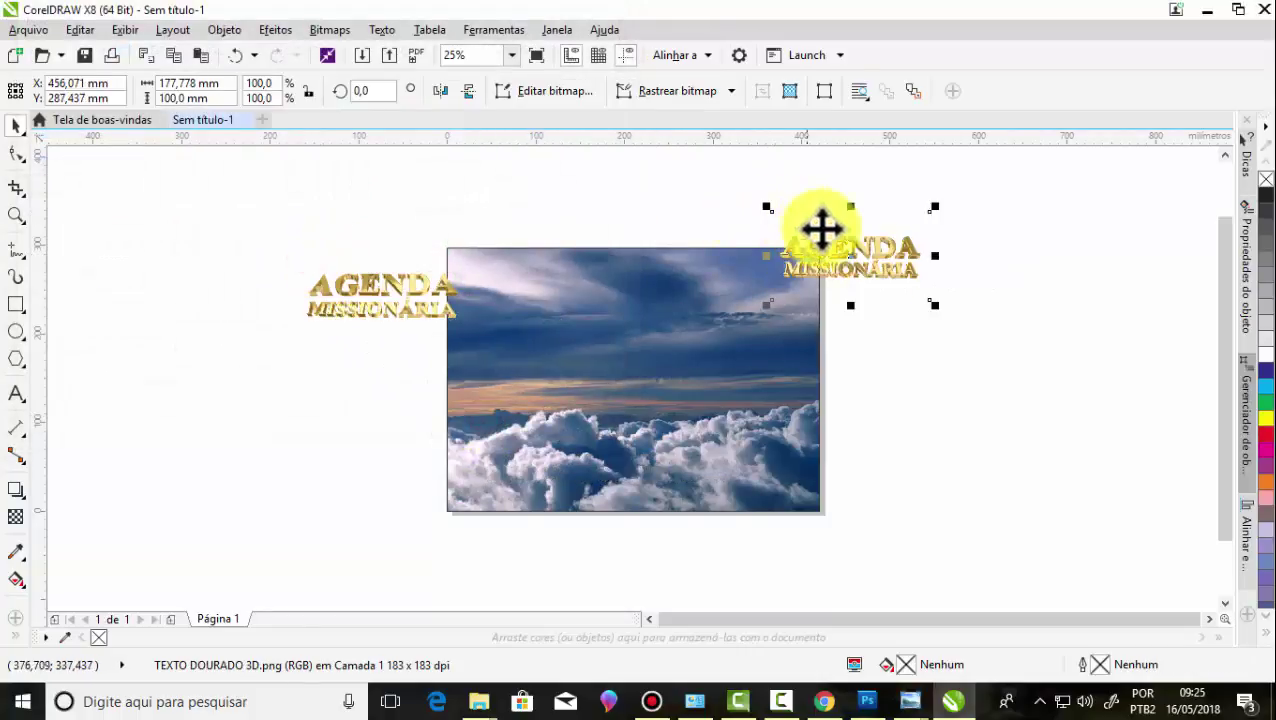
Step: Move the gold text onto the cloud photo and set the other image left of the page
mouse_move(868, 256)
left_mouse_down()
mouse_move(542, 296)
mouse_move(590, 306)
left_mouse_up()
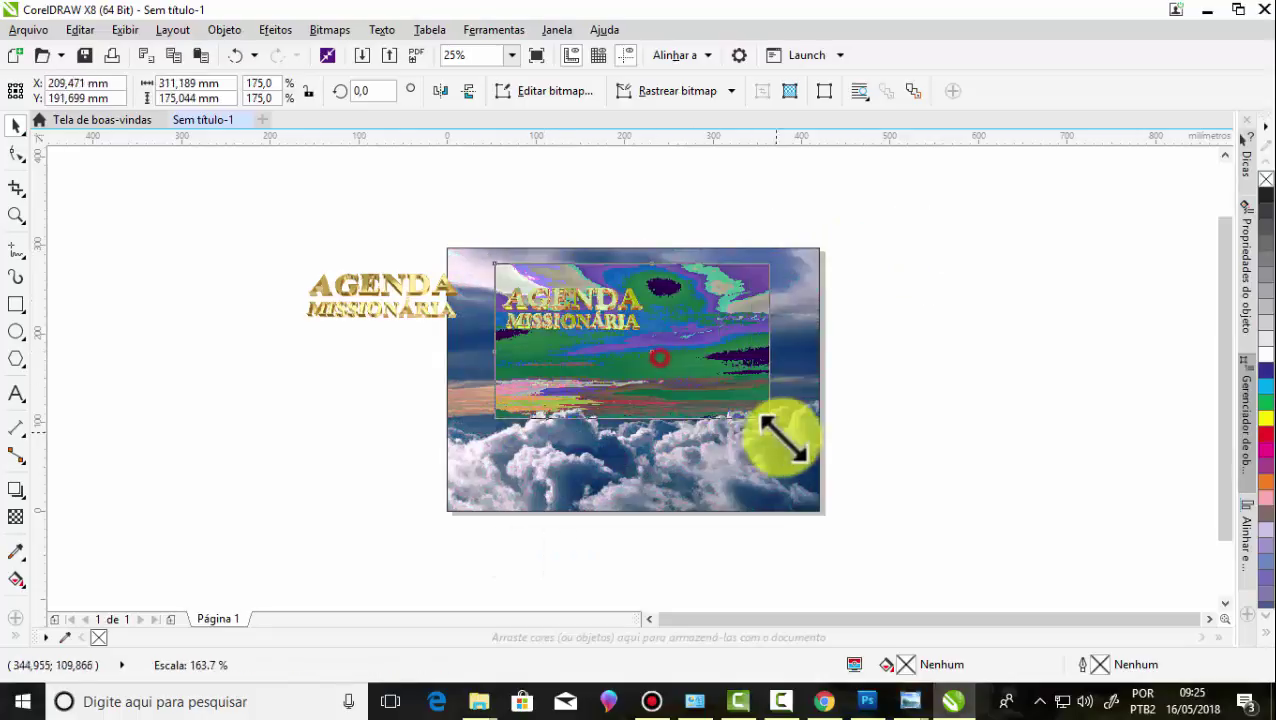
left_click_drag(658, 358, 760, 436)
left_click_drag(411, 286, 300, 286)
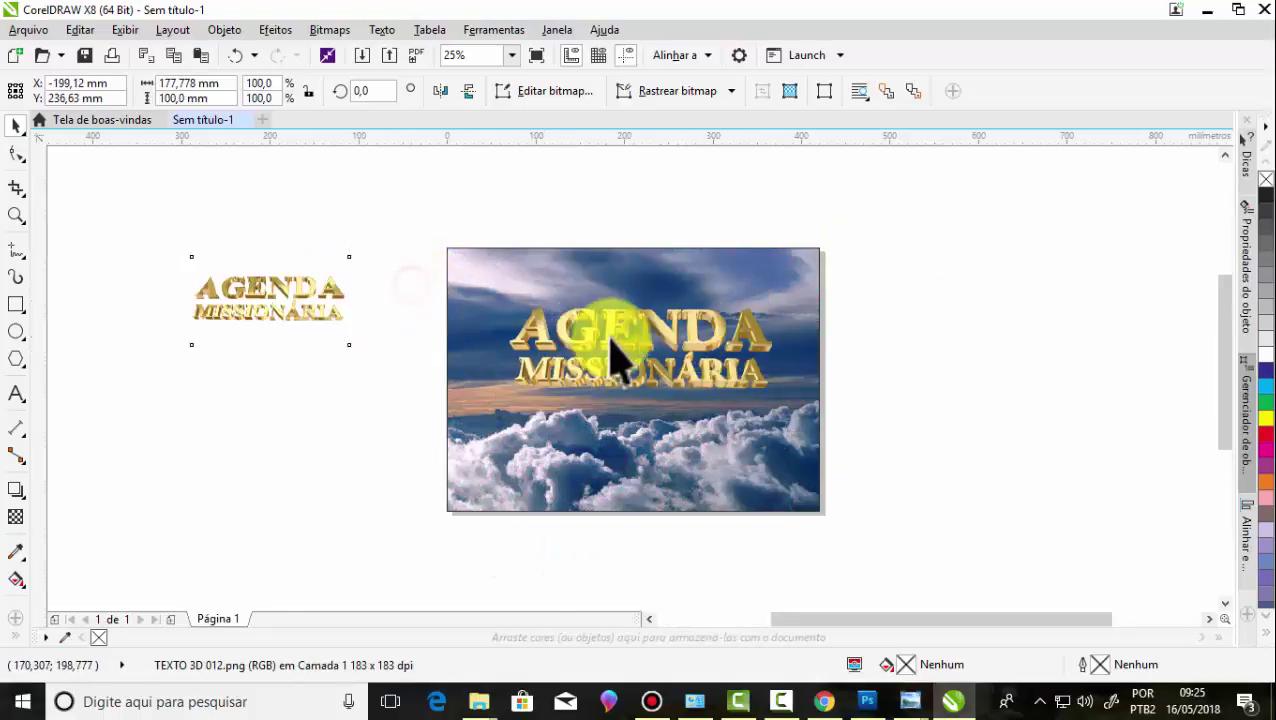
scroll(612, 356, "up", 2)
scroll(497, 315, "down", 1)
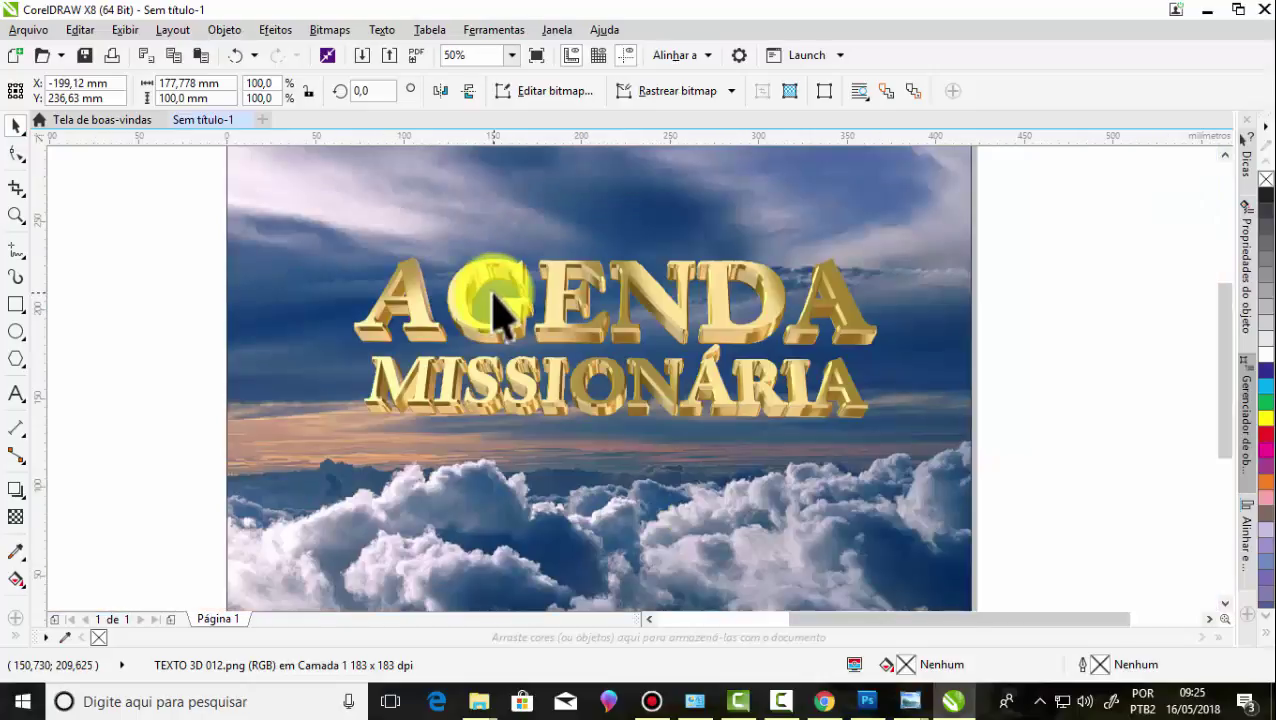
Step: Enlarge the gold text to 217.2% and nudge it up across the photo
left_click(626, 346)
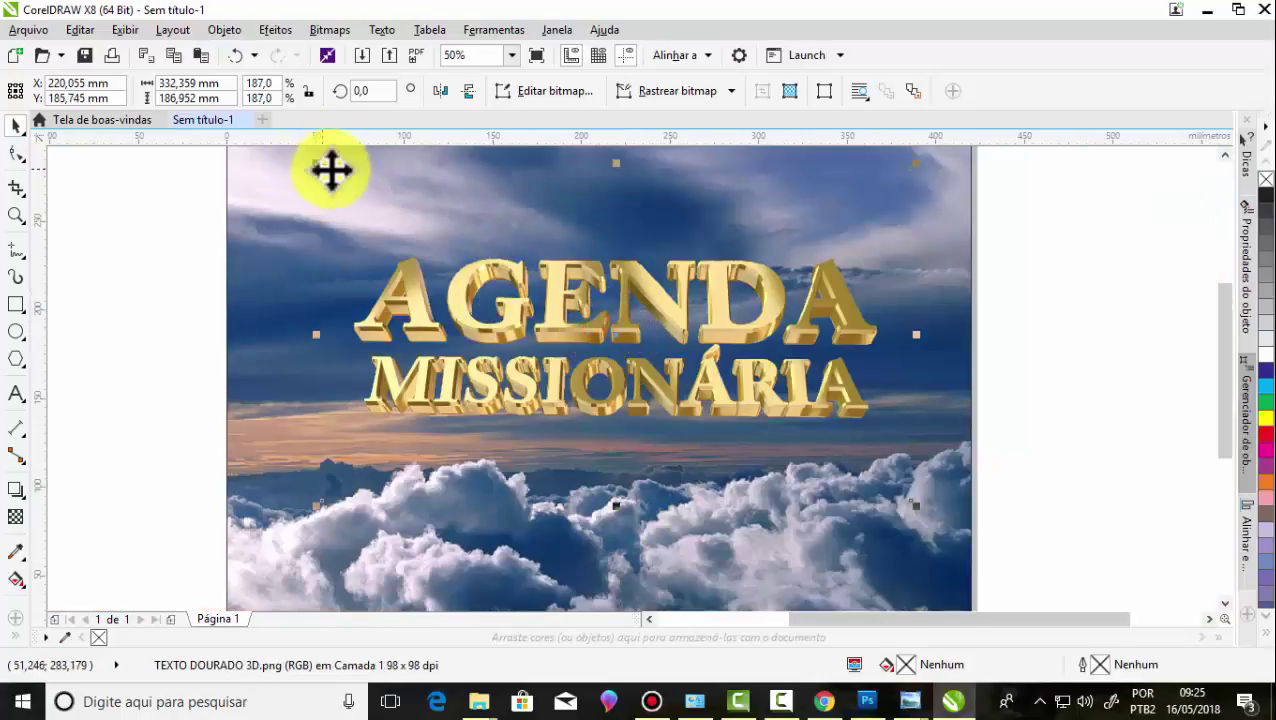
left_click_drag(316, 164, 273, 192)
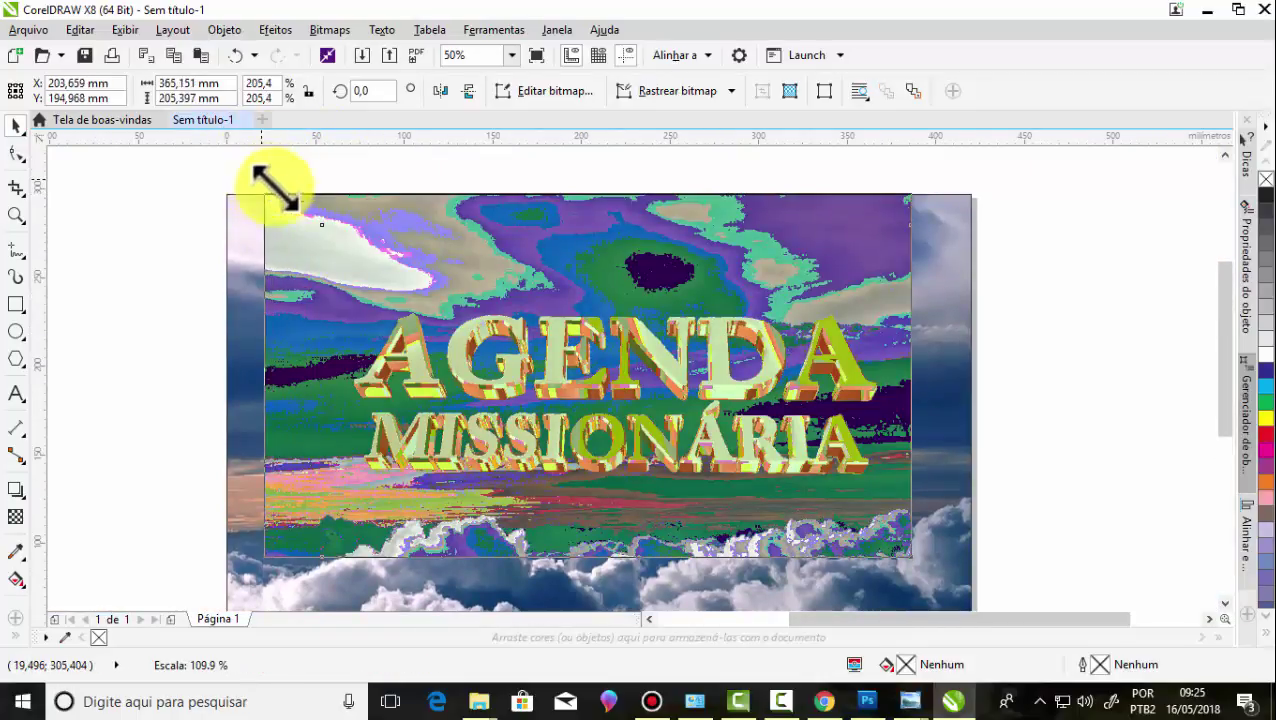
left_click_drag(915, 563, 983, 590)
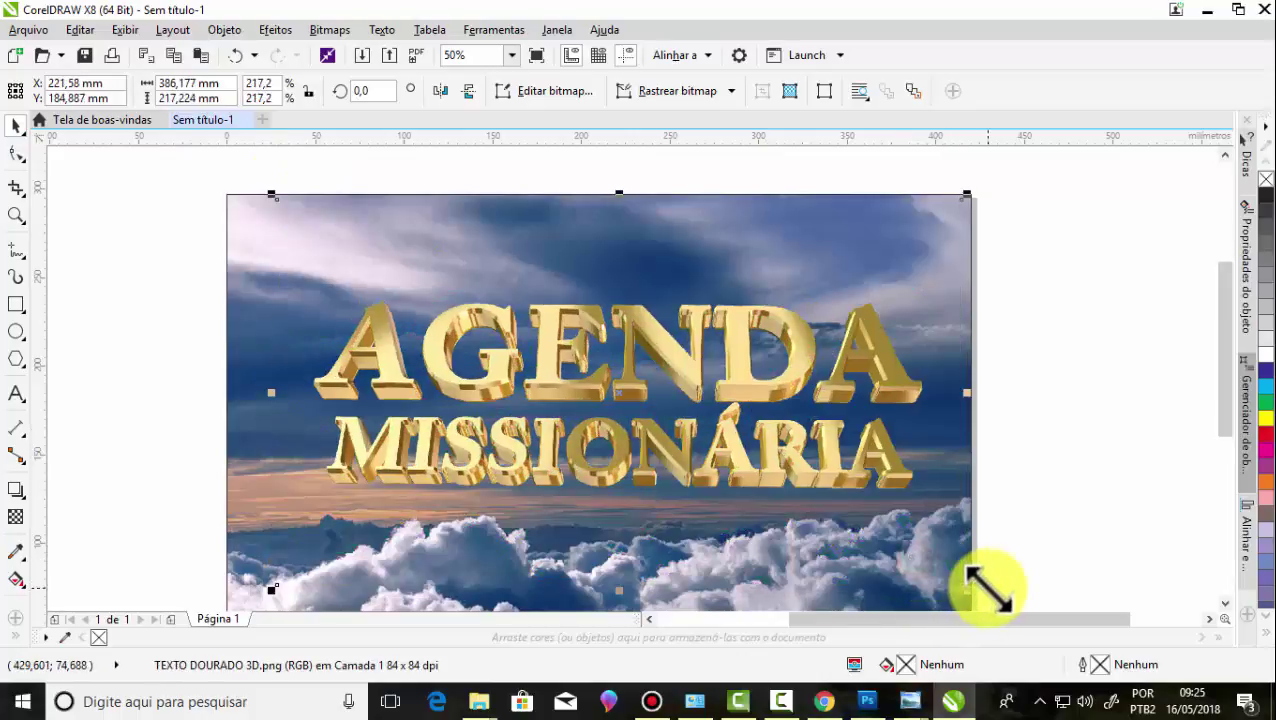
scroll(555, 335, "down", 1)
left_click(963, 329)
scroll(498, 335, "up", 2)
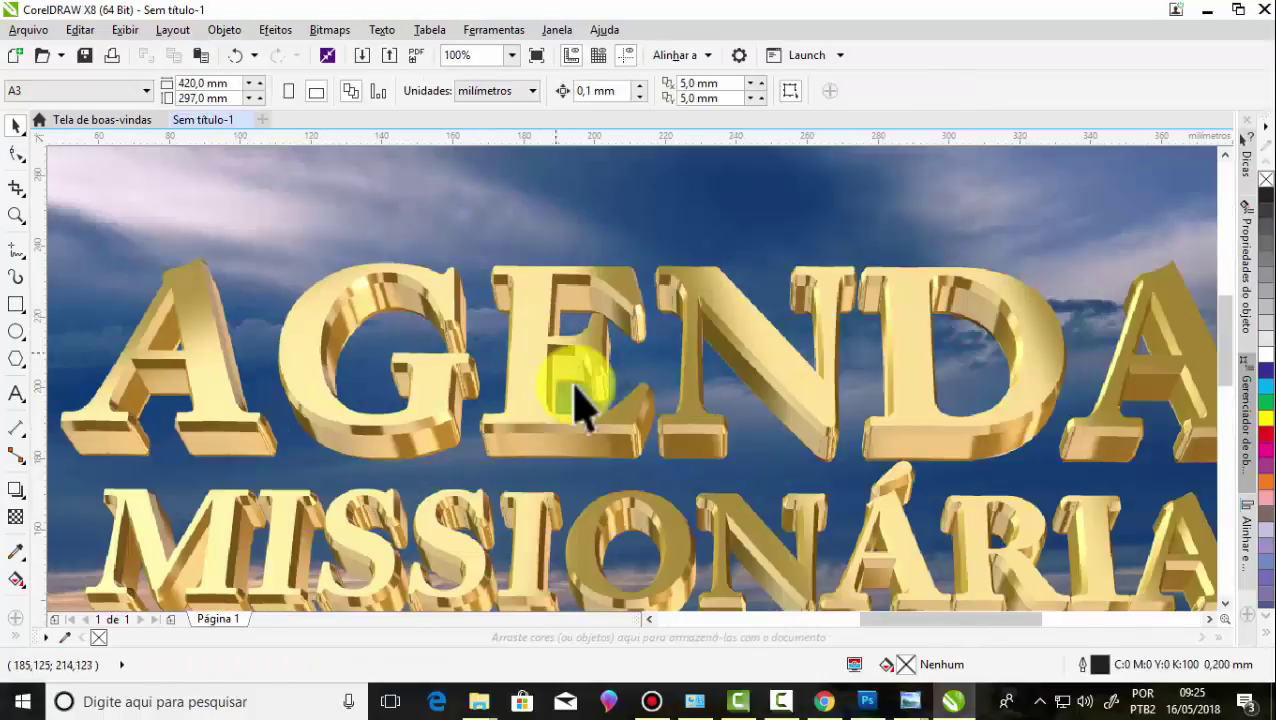
left_click_drag(572, 468, 552, 400)
scroll(564, 347, "down", 1)
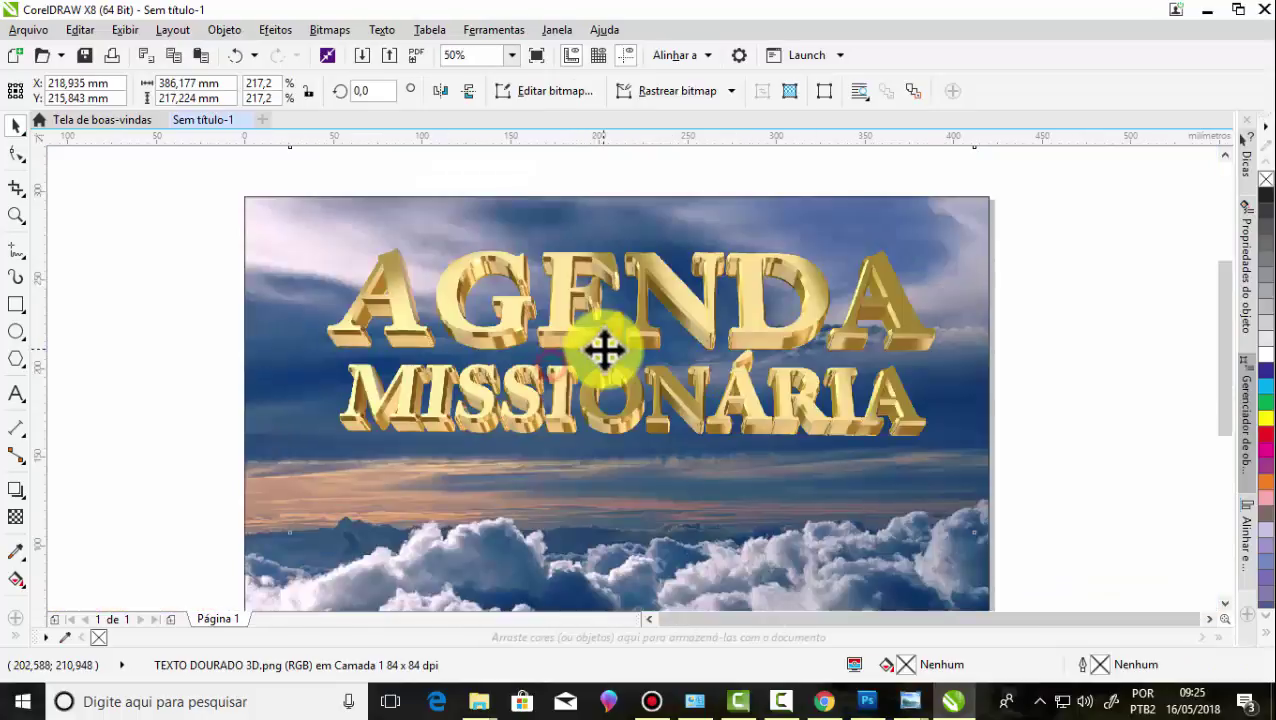
scroll(604, 347, "down", 1)
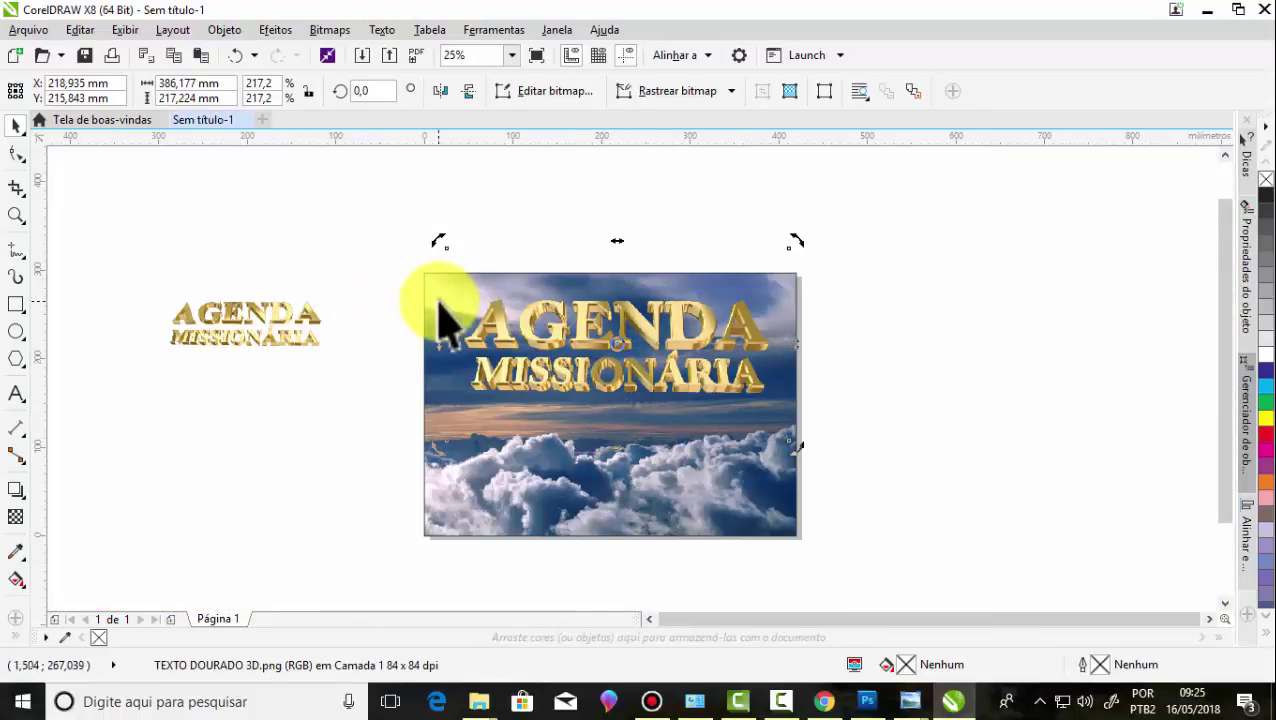
Step: Move the cloud photo off the page and switch the page to portrait
left_click_drag(447, 318, 828, 335)
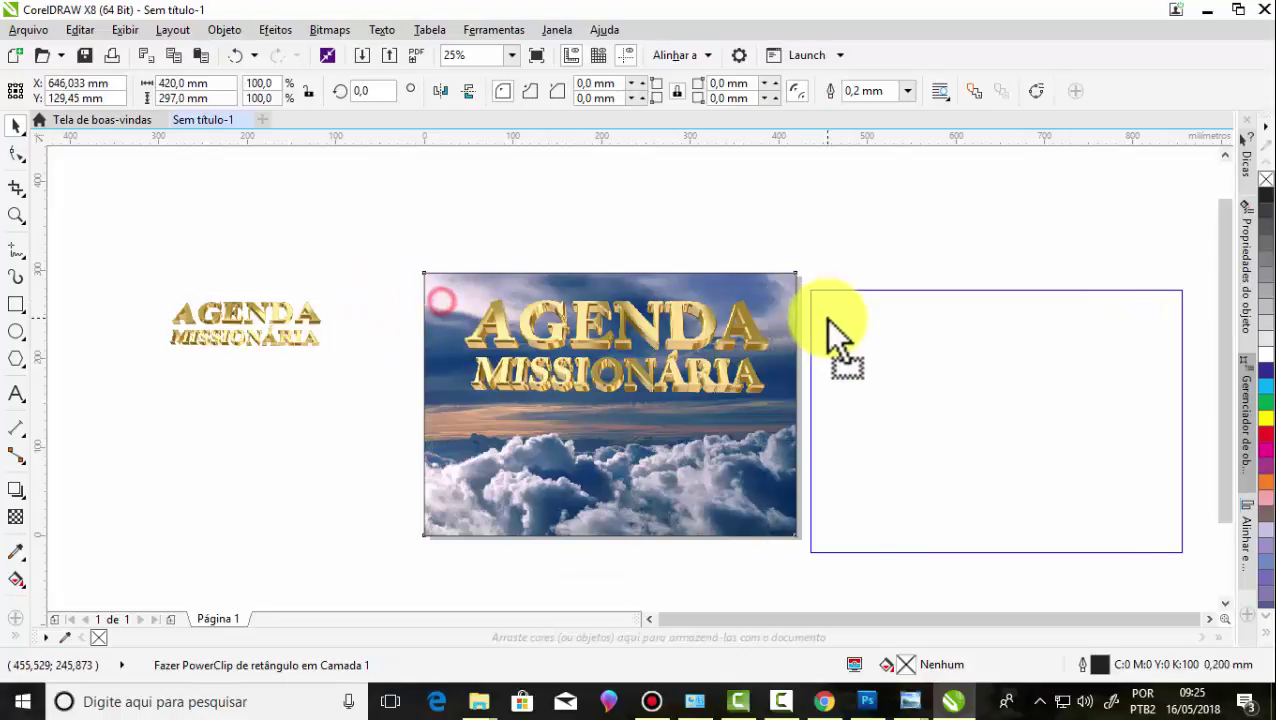
left_click(404, 182)
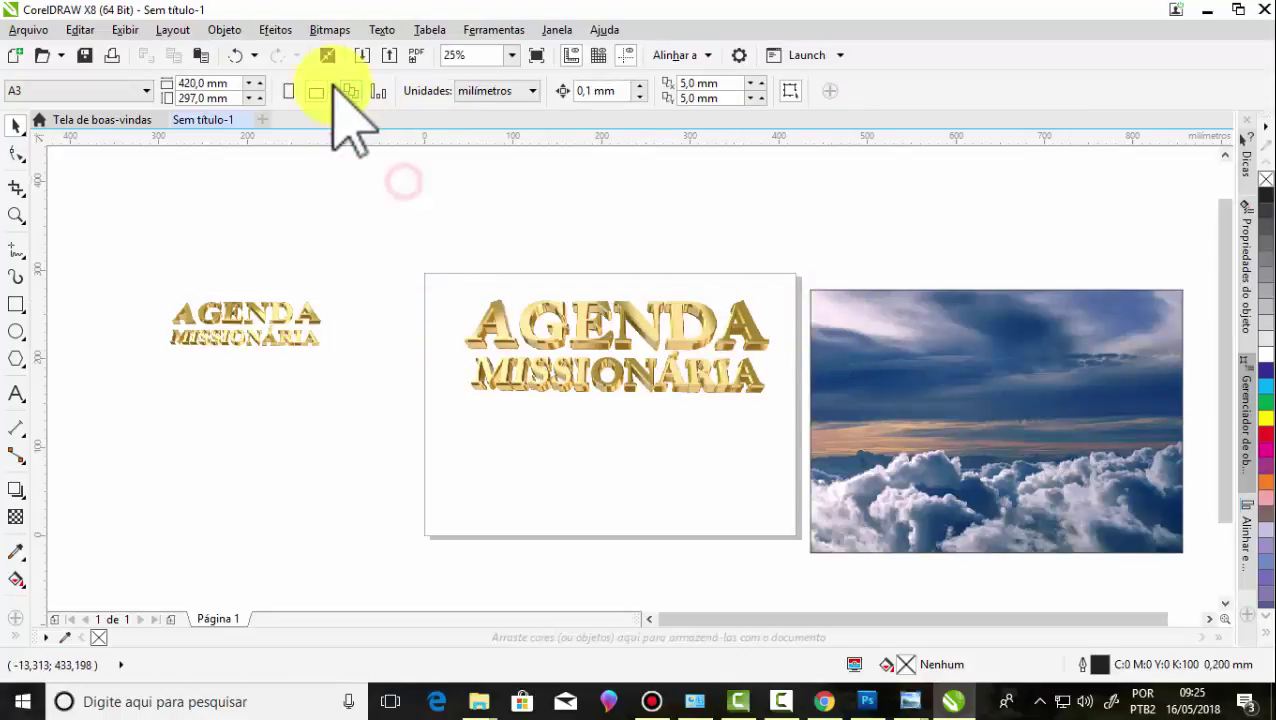
left_click(284, 90)
Step: Shrink the gold AGENDA MISSIONÁRIA text to 159%, move it to the page top, and select the sky photo
left_click(690, 322)
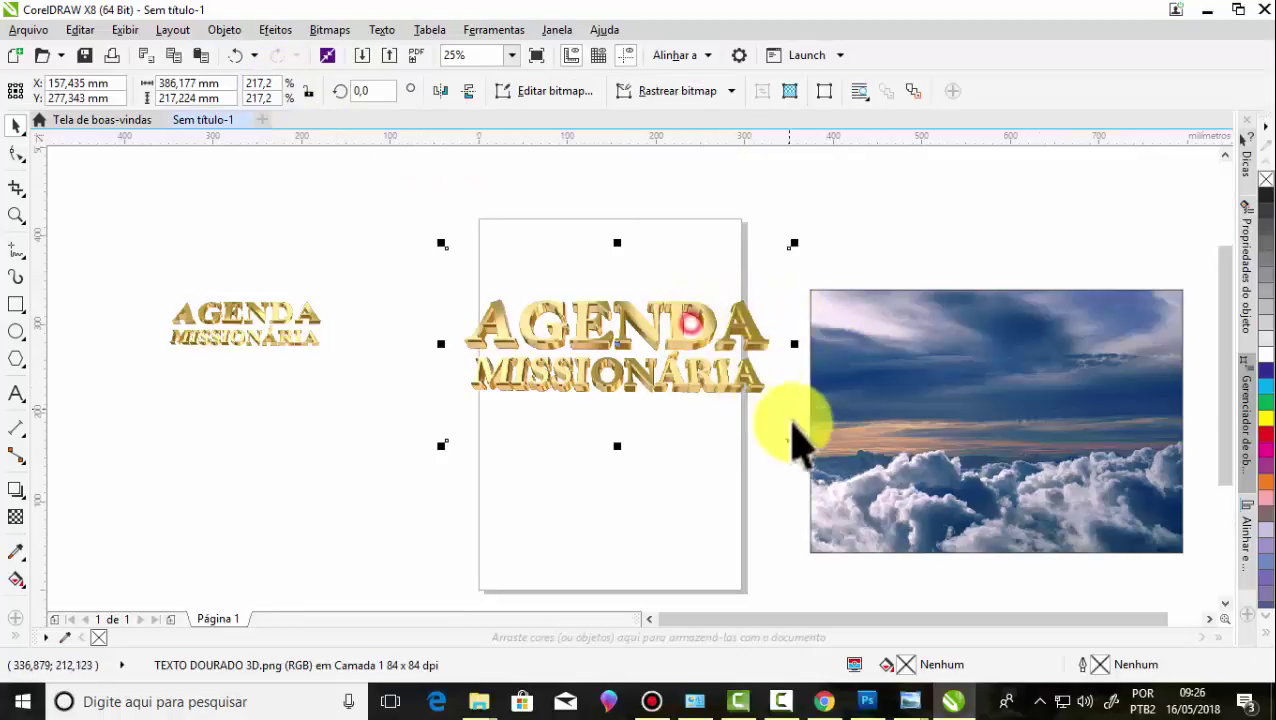
left_click_drag(797, 453, 633, 292)
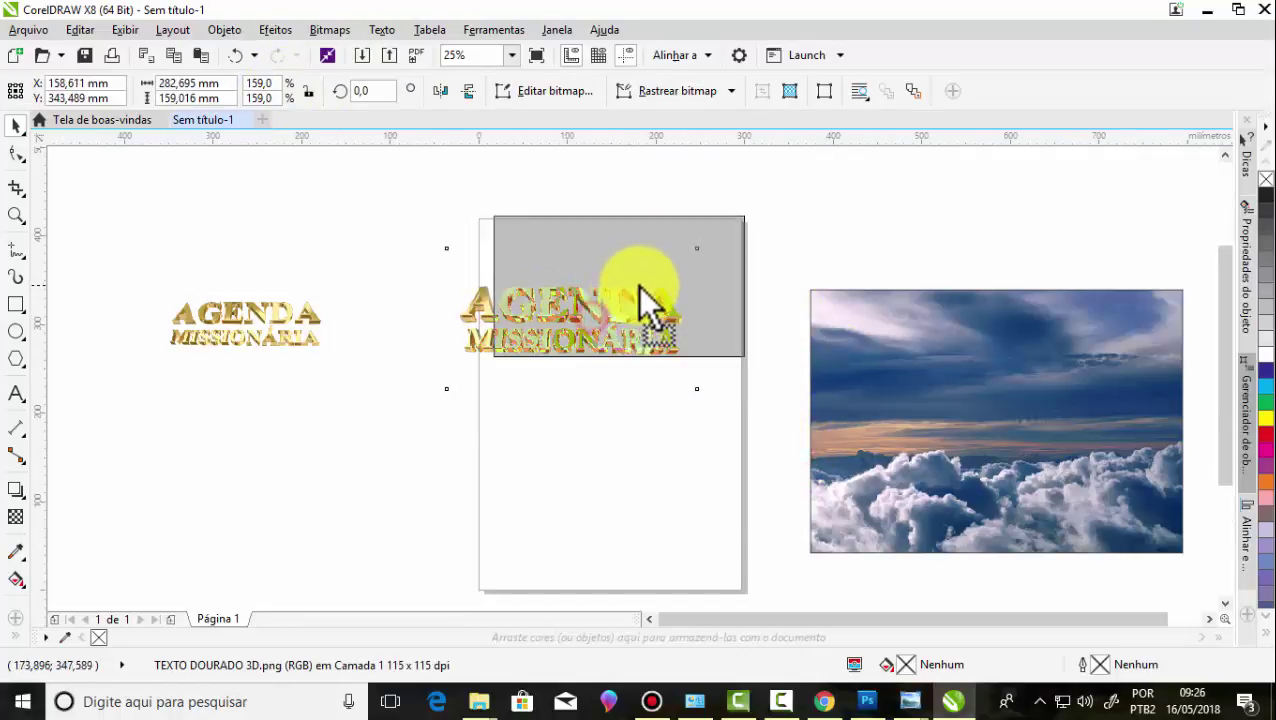
left_click_drag(675, 293, 663, 279)
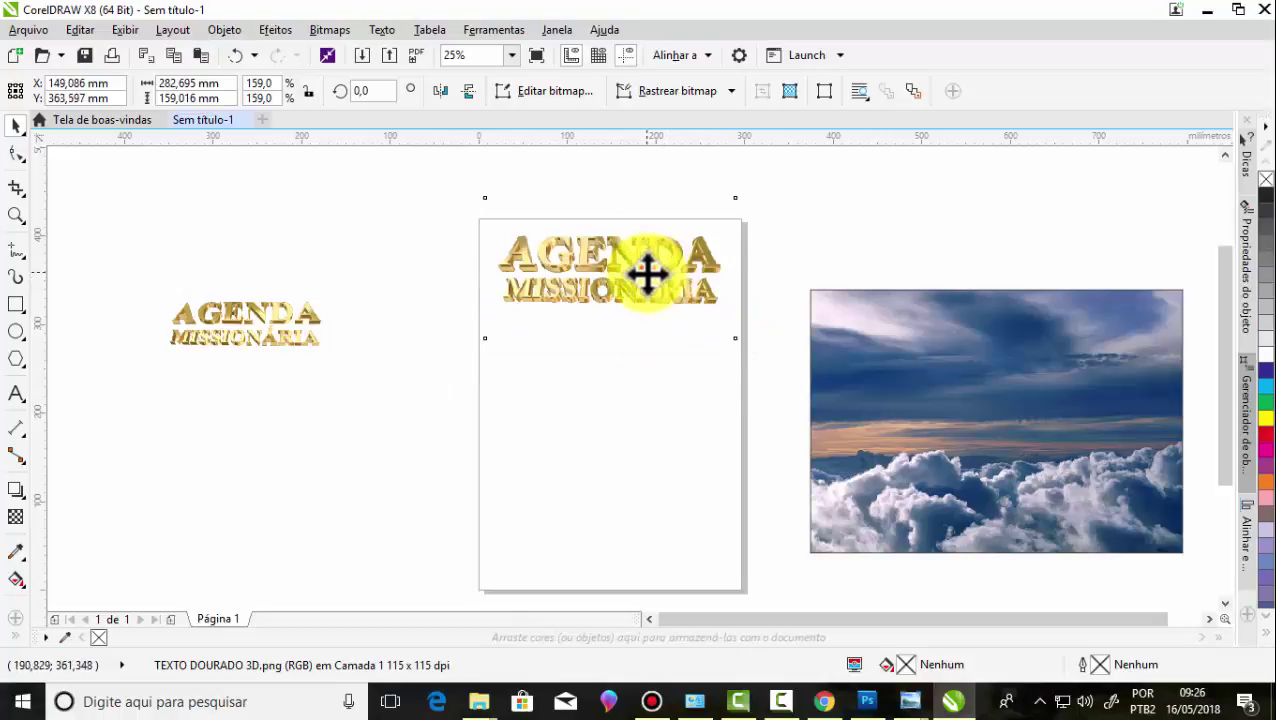
left_click(877, 251)
left_click(955, 432)
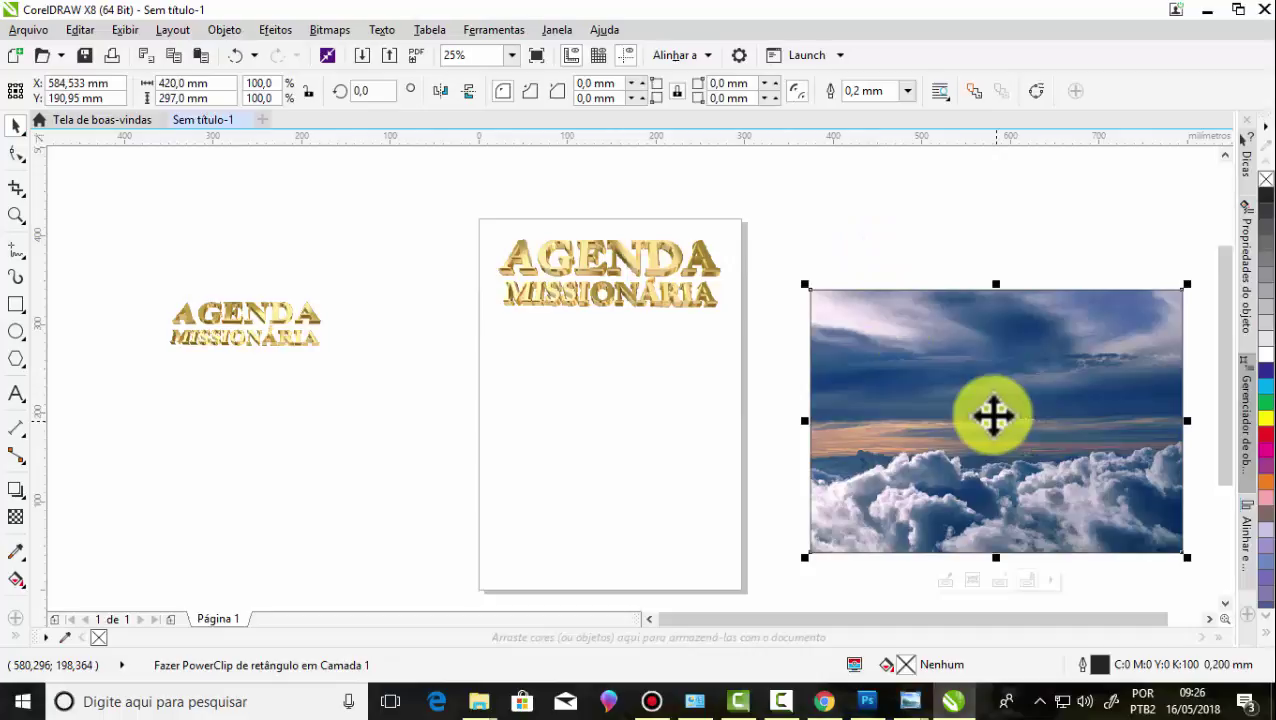
Step: Delete the sky photo and import two night-city photos, placing them beside the page
key("Delete")
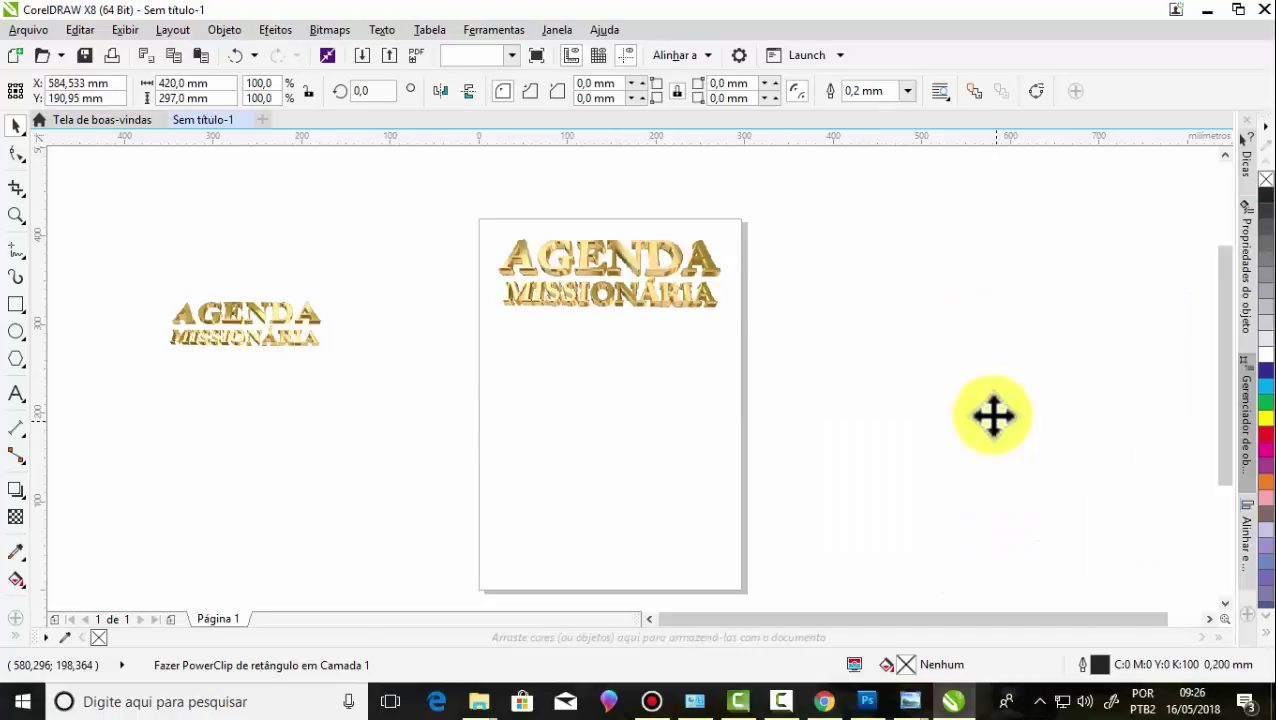
key("ctrl+i")
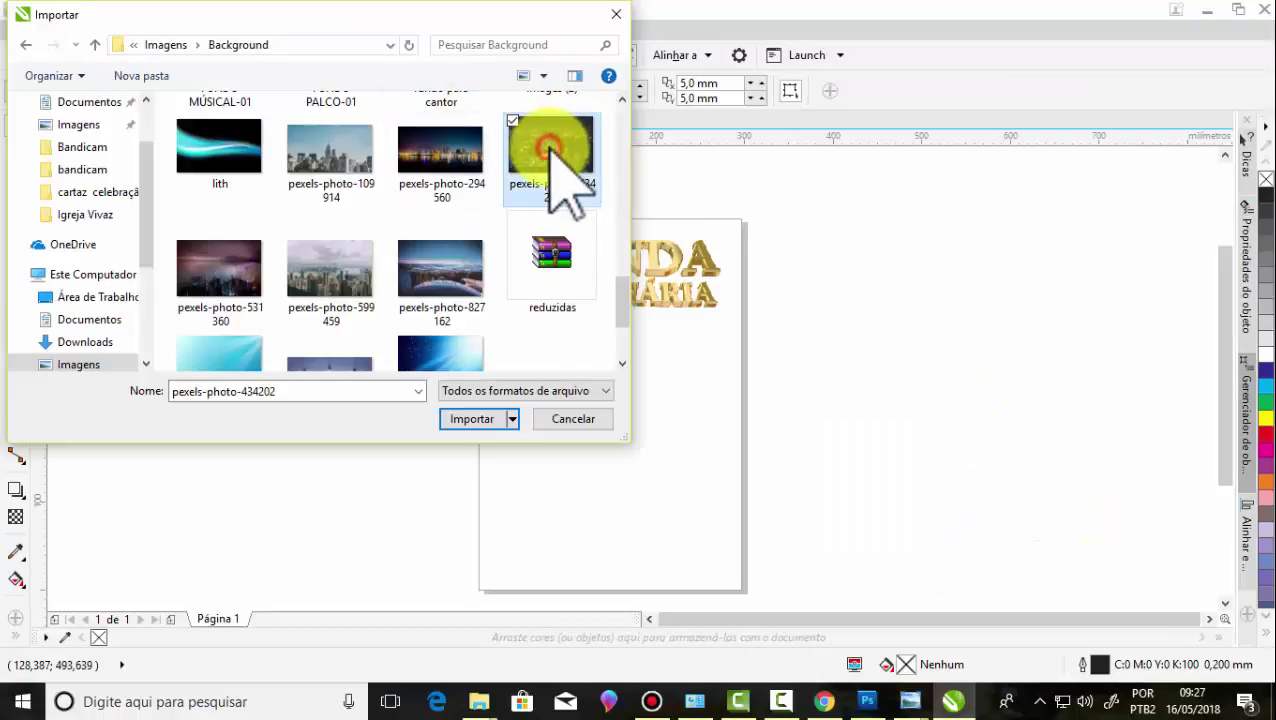
left_click(224, 266, "ctrl")
left_click(480, 418)
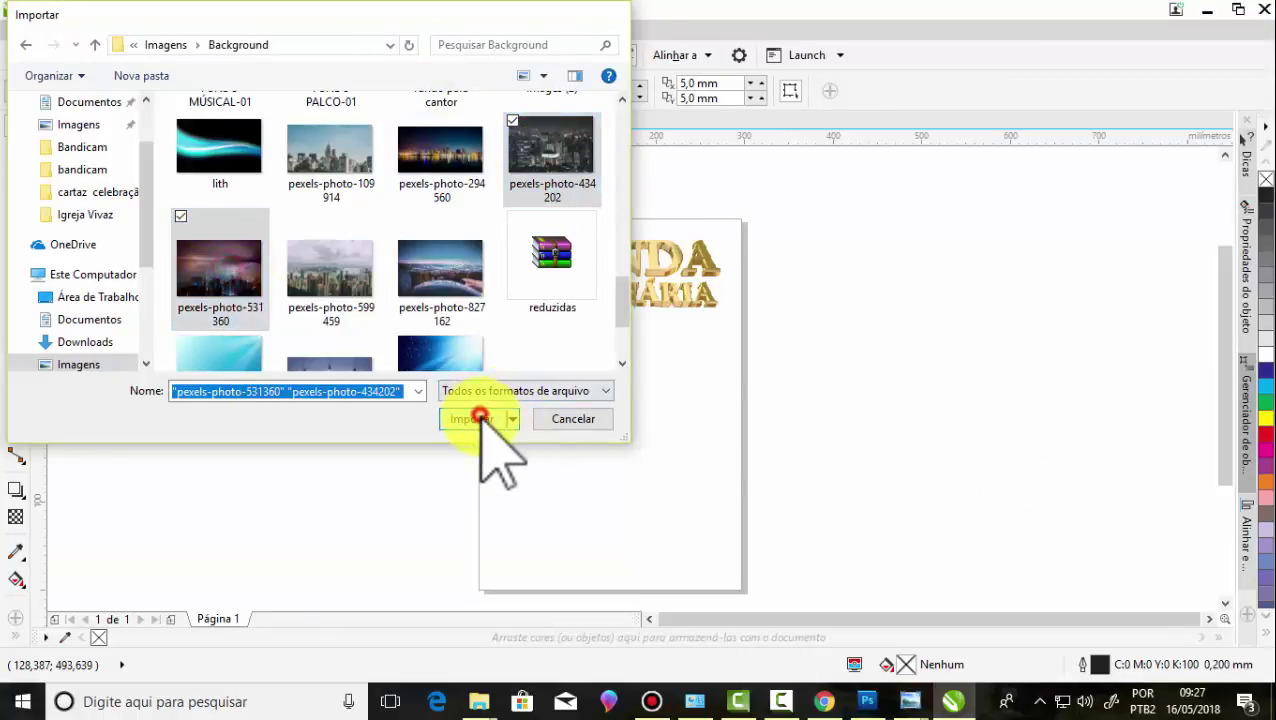
left_click(157, 184)
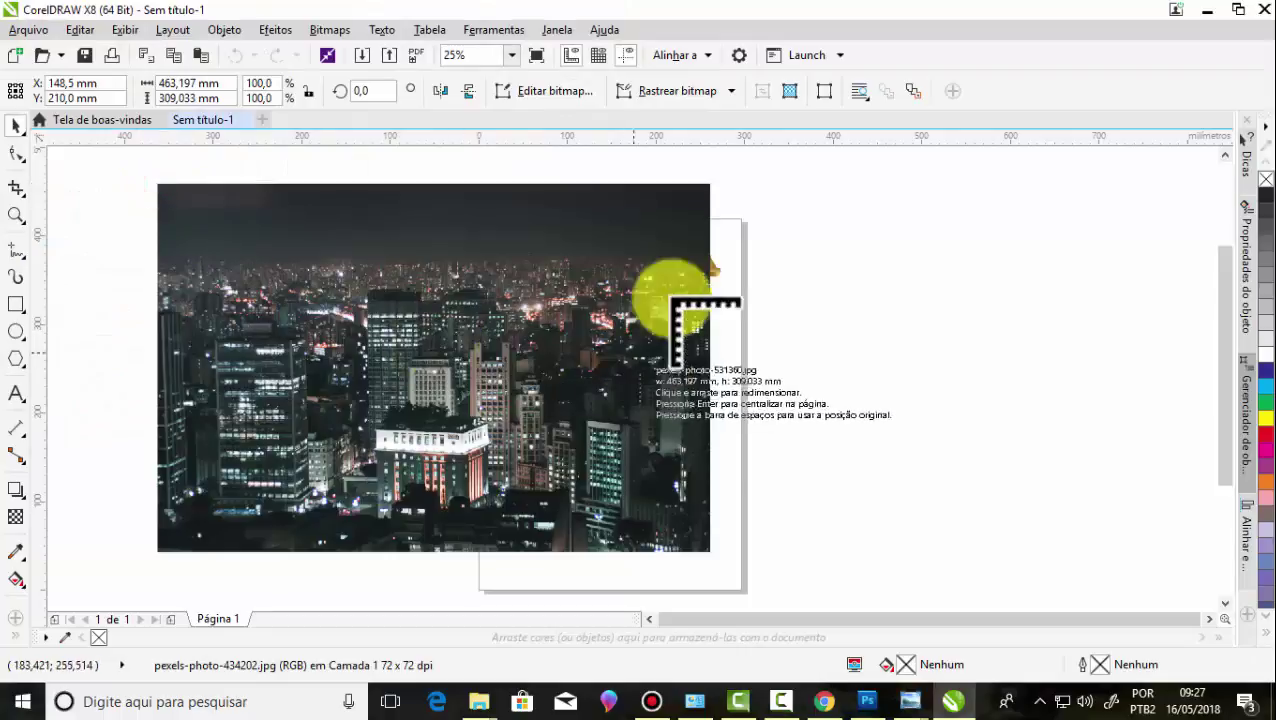
left_click(826, 220)
scroll(724, 228, "down", 2)
mouse_move(507, 294)
left_mouse_down()
mouse_move(243, 328)
mouse_move(220, 344)
left_mouse_up()
Step: Move the purple city photo onto the cover page and enlarge it to about 171%
left_click(866, 300)
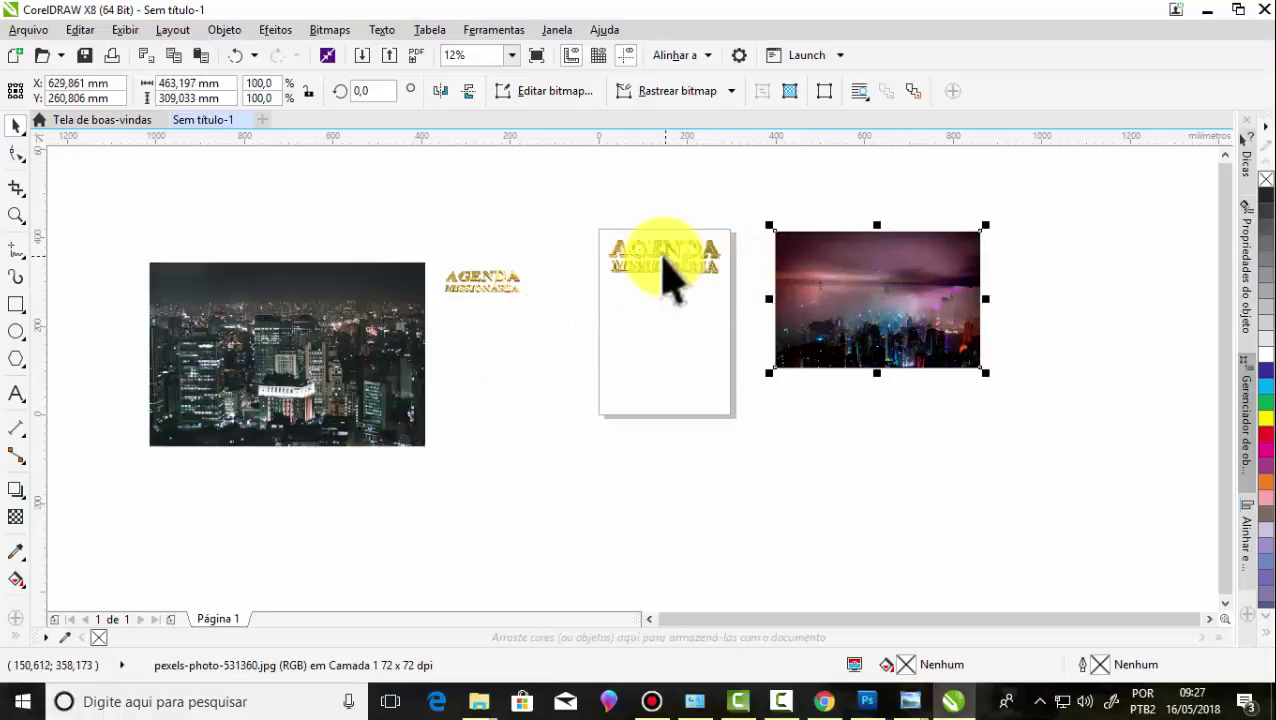
left_click_drag(899, 304, 707, 296)
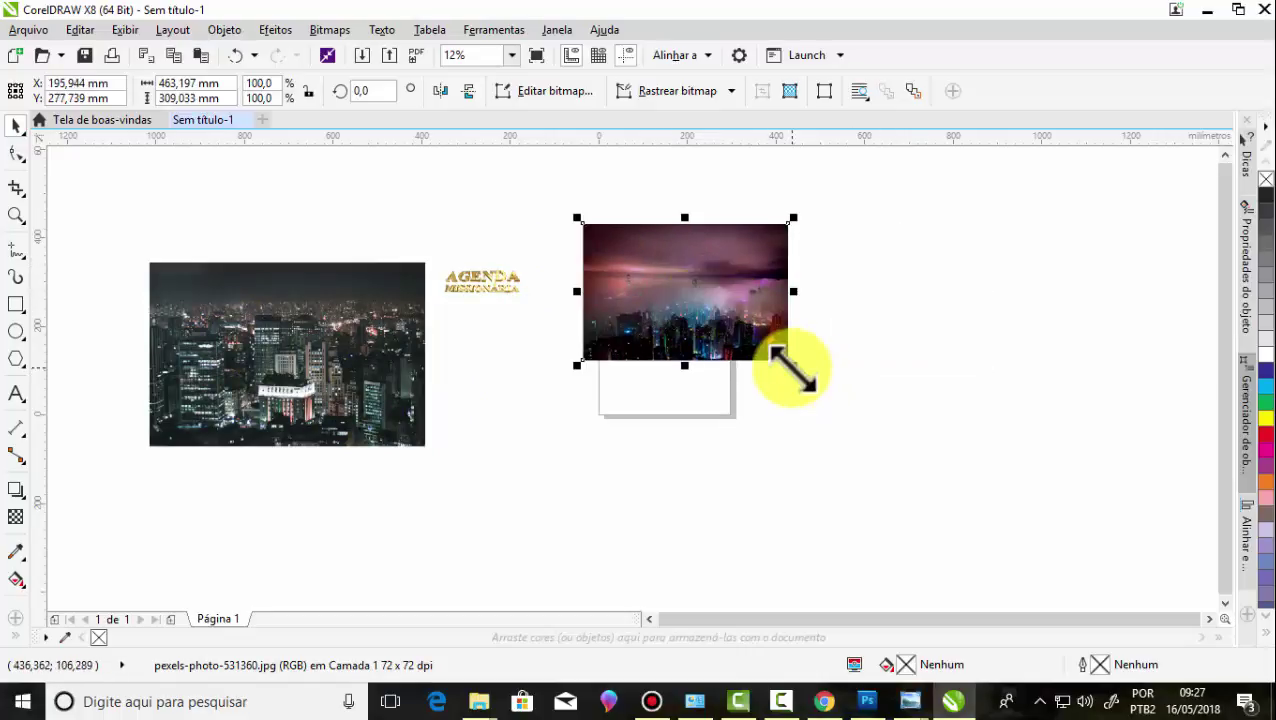
left_click_drag(793, 365, 930, 495)
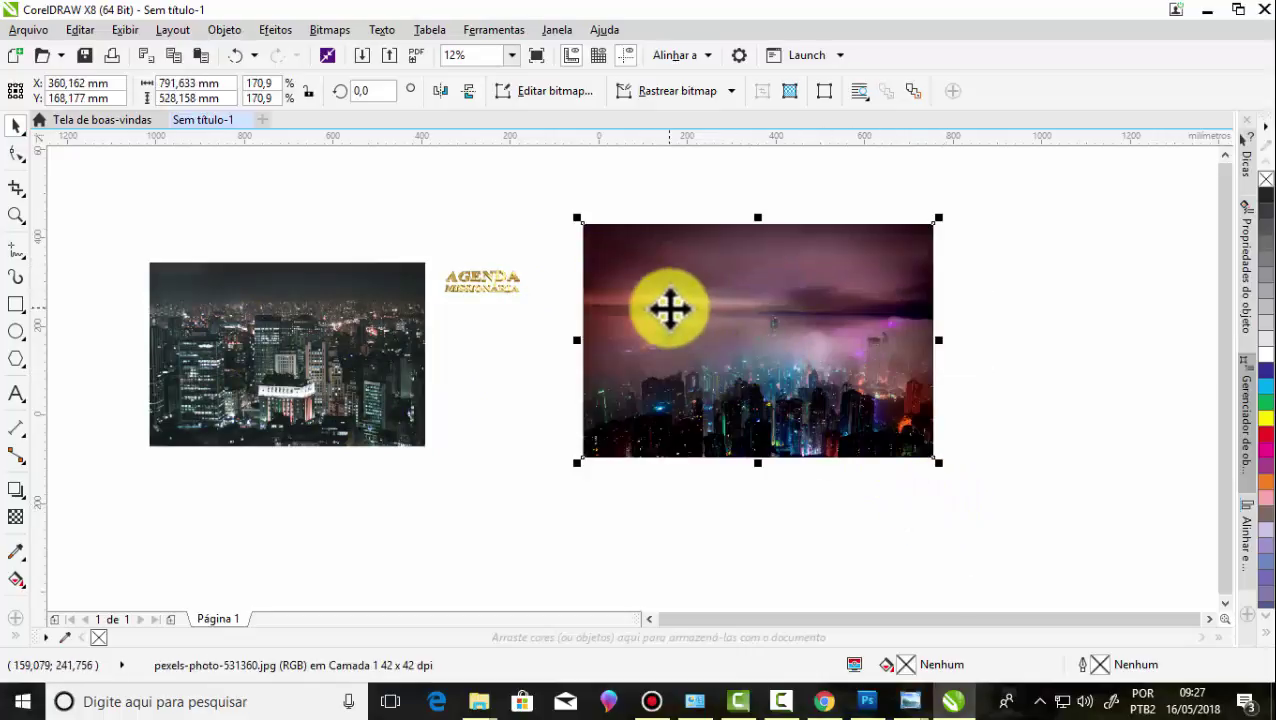
mouse_move(756, 330)
left_mouse_down()
mouse_move(730, 420)
mouse_move(766, 299)
left_mouse_up()
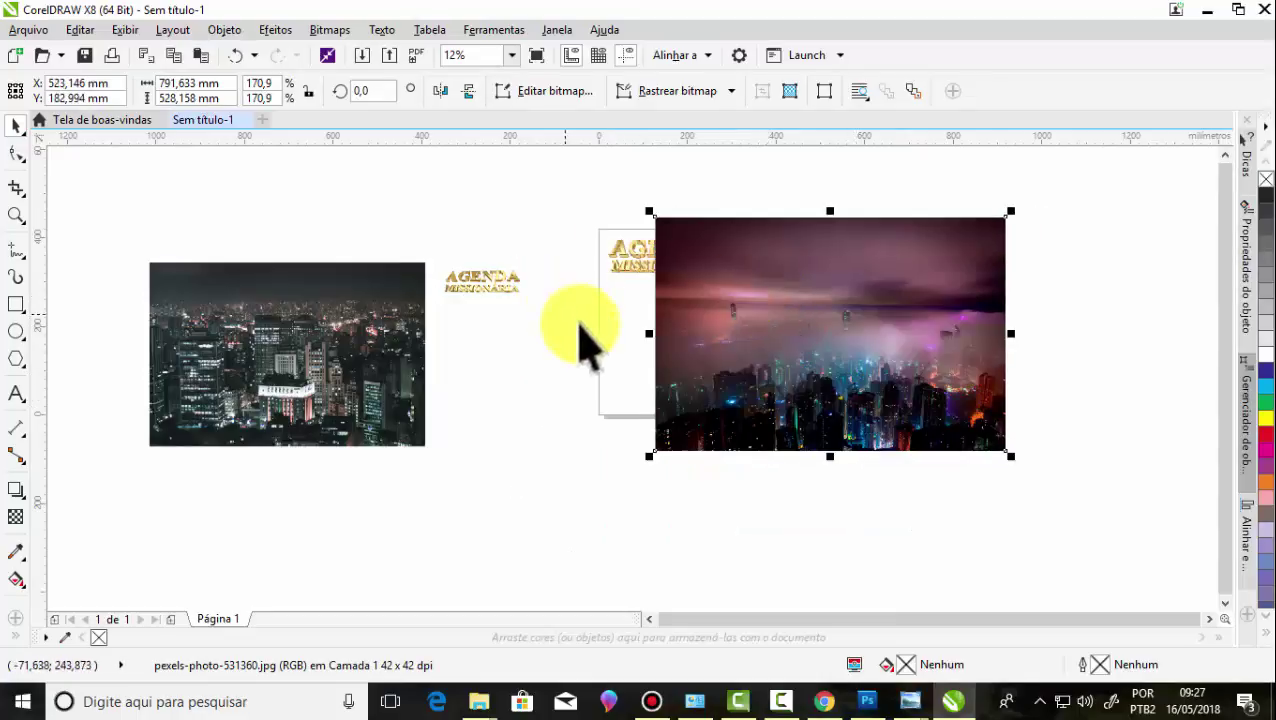
Step: PowerClip the purple photo inside the cover frame and shift it slightly left within it
left_click(607, 333)
left_click(12, 298)
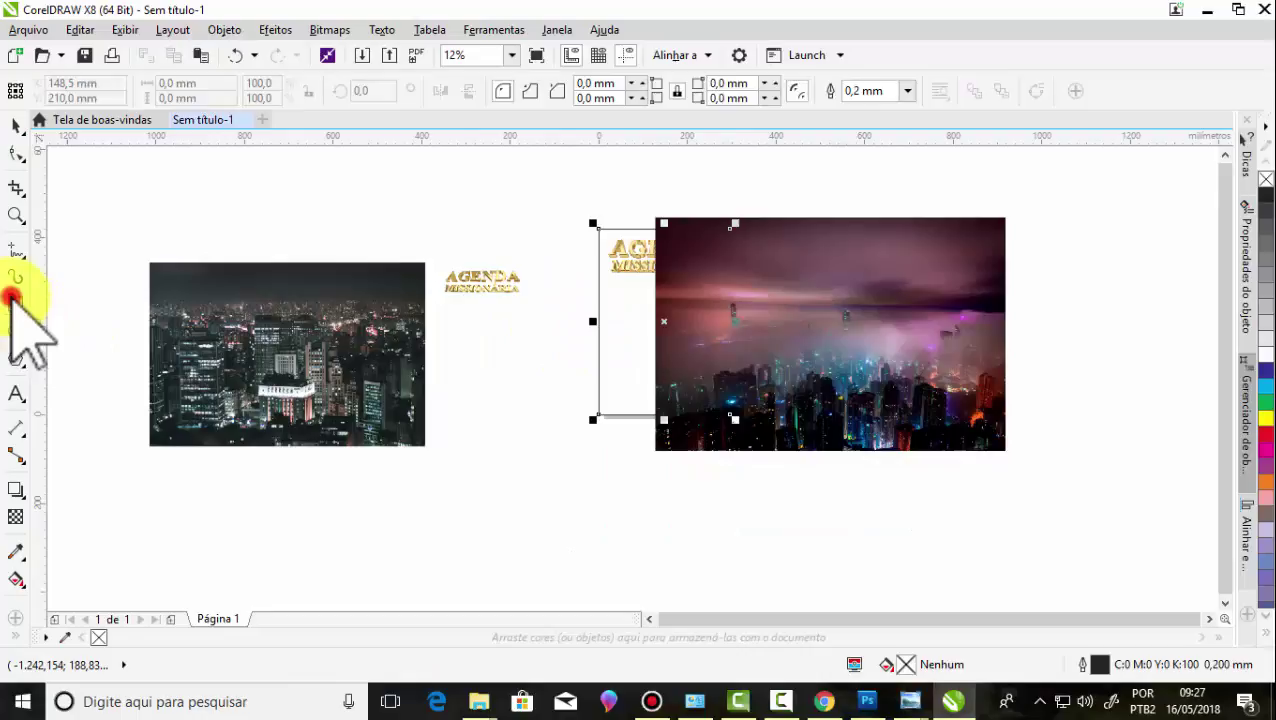
right_click(772, 296)
left_click(858, 135)
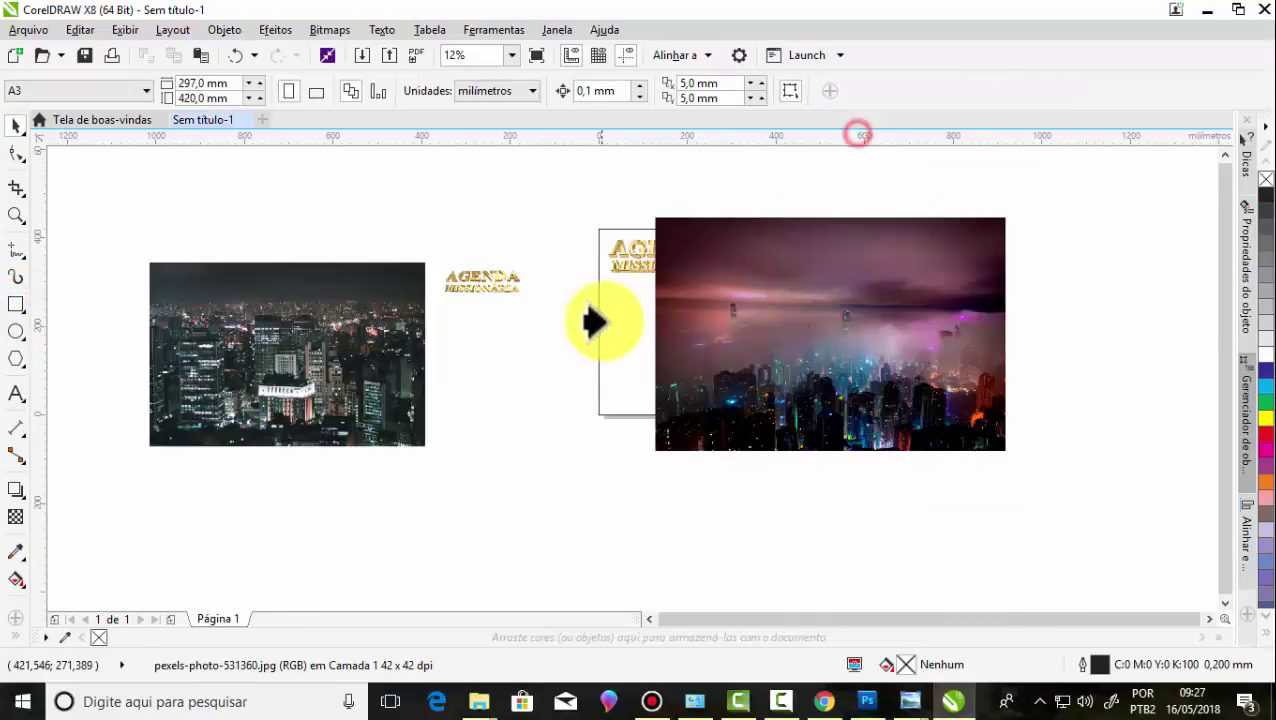
left_click(600, 323)
left_click(612, 442)
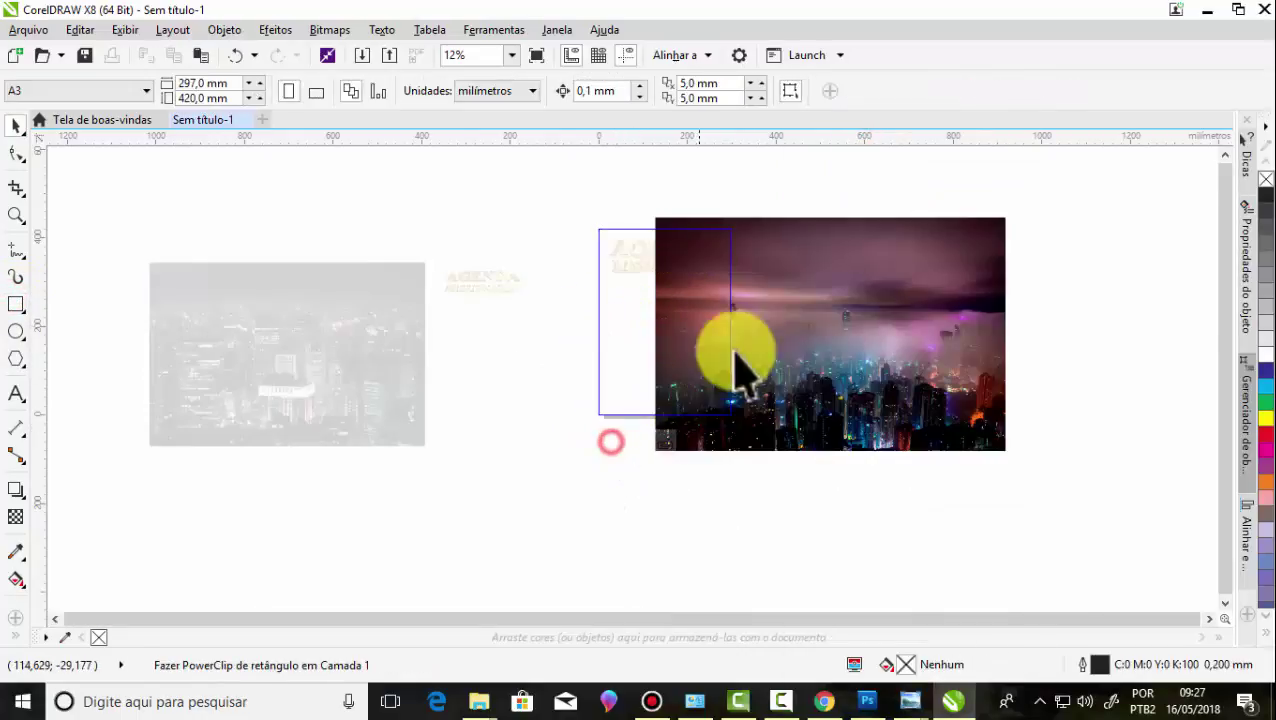
left_click(817, 312)
left_click_drag(805, 300, 783, 302)
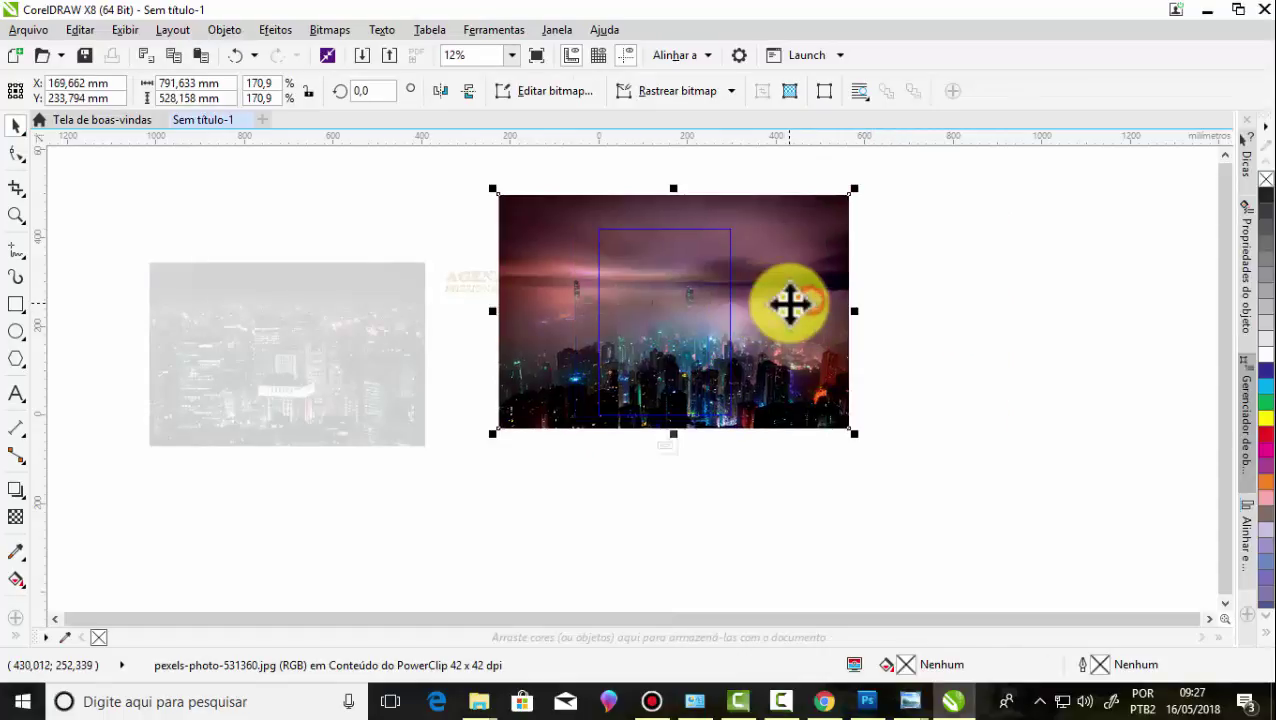
left_click(667, 440)
left_click(838, 390)
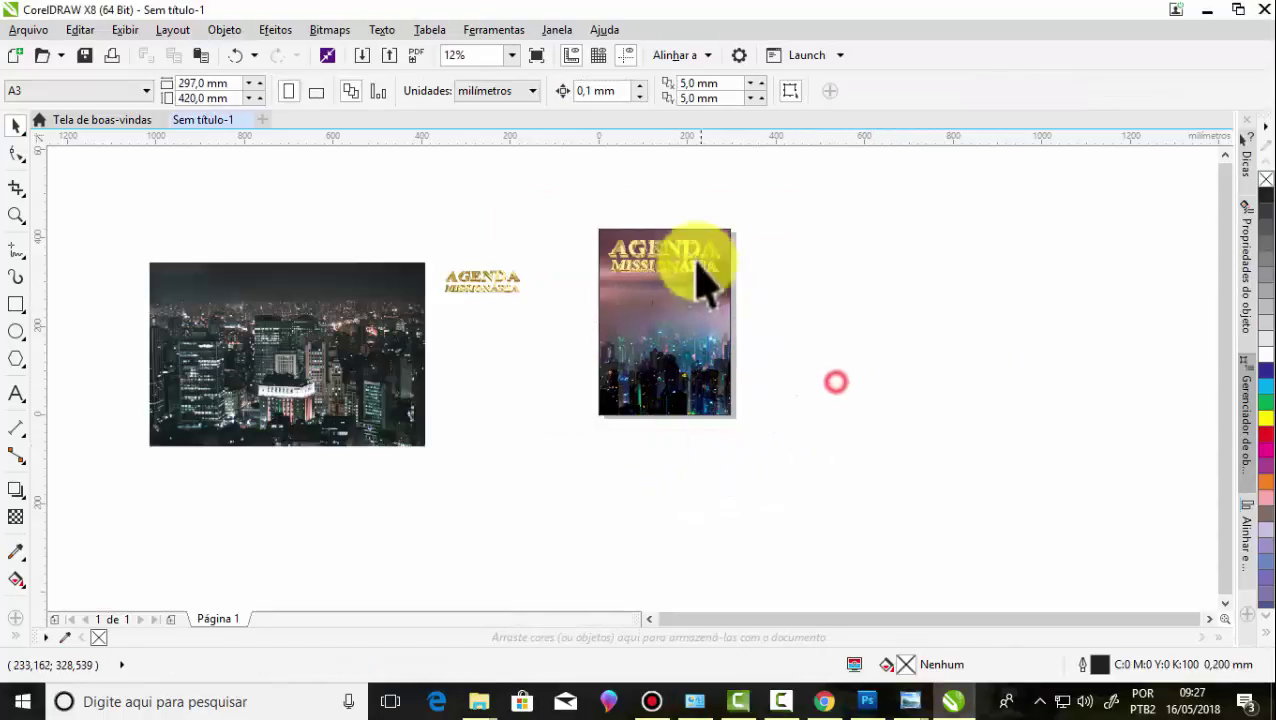
Step: Place the gold title over the middle of the purple city cover
scroll(669, 228, "up", 2)
scroll(640, 250, "up", 3)
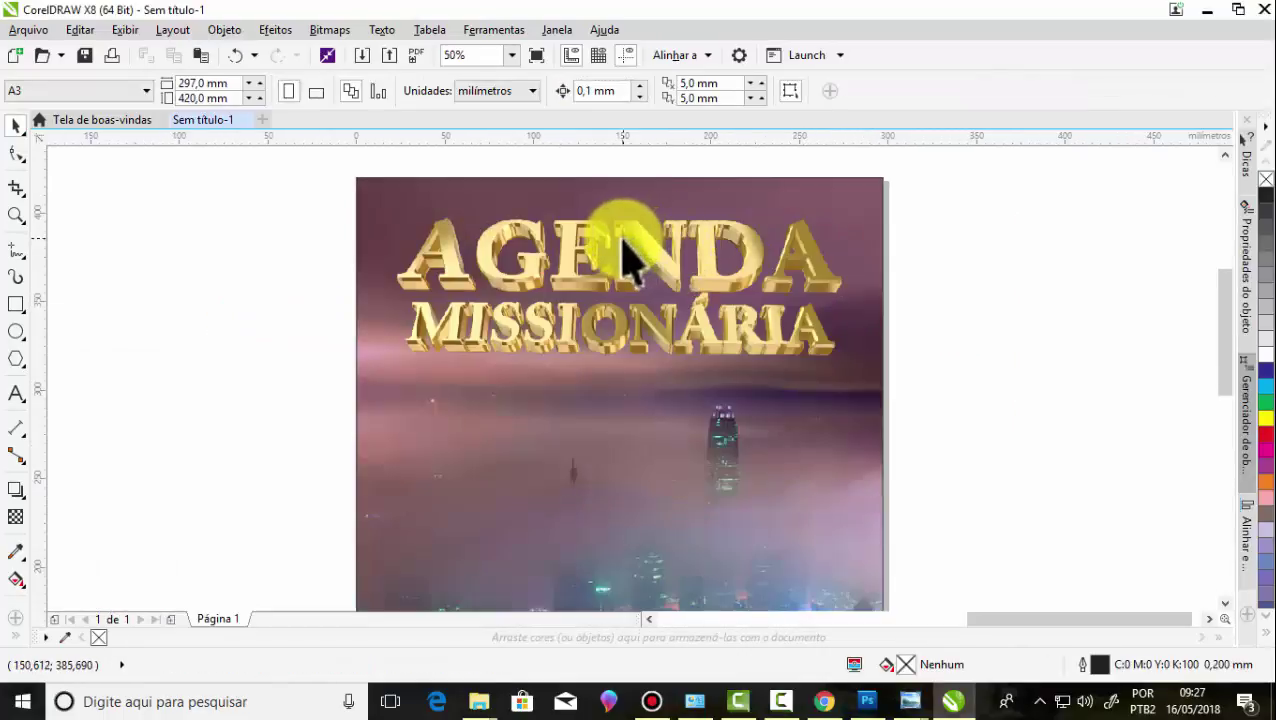
scroll(635, 258, "down", 3)
left_click_drag(632, 262, 630, 450)
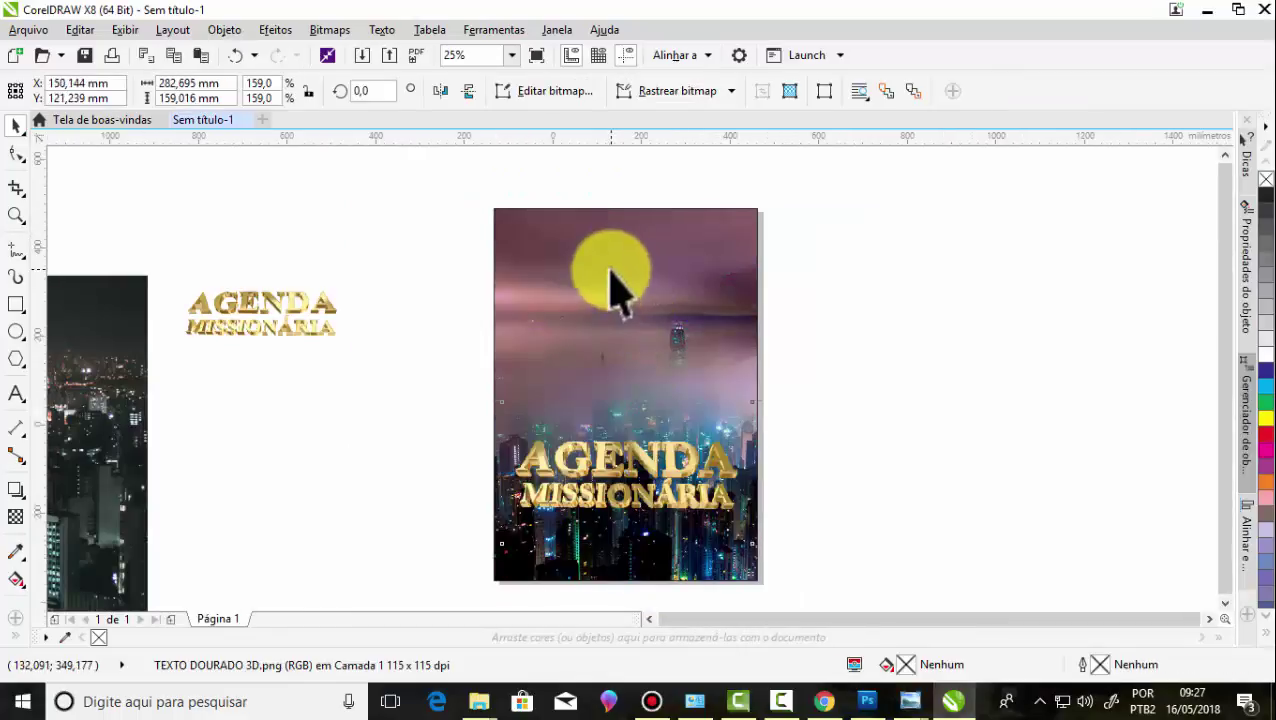
scroll(621, 284, "down", 4)
scroll(612, 345, "up", 4)
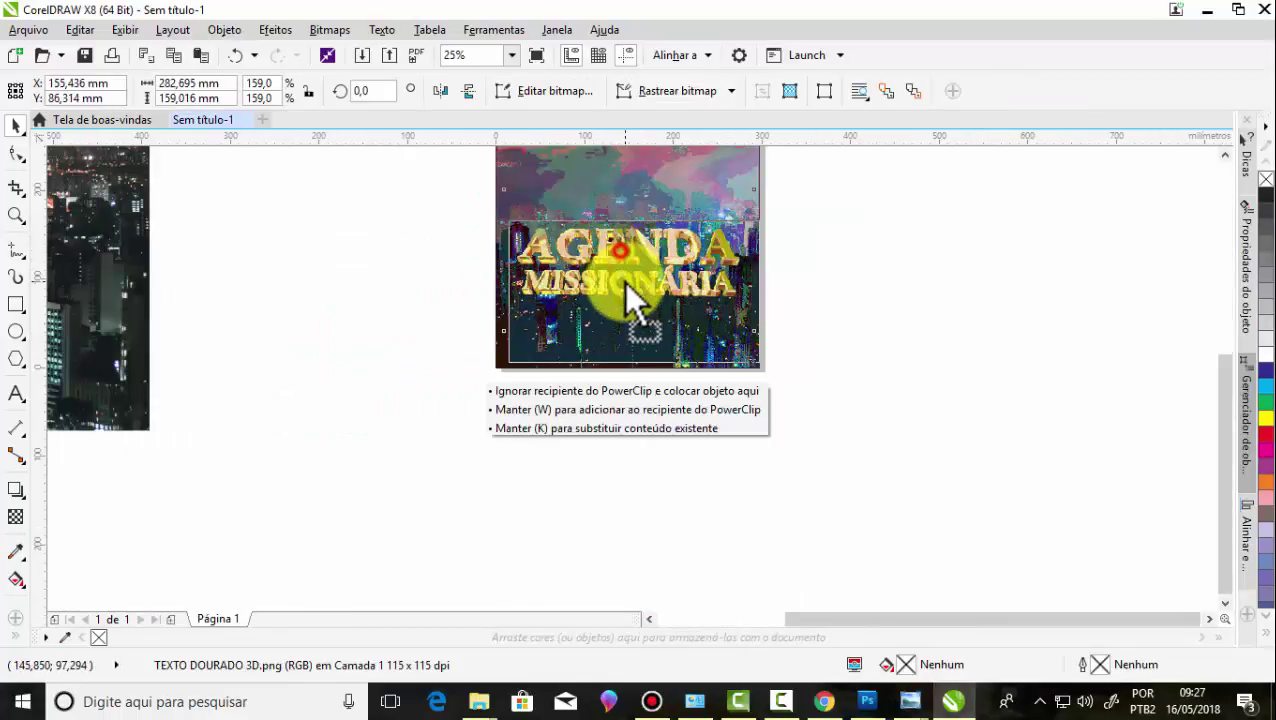
left_click_drag(628, 253, 621, 281)
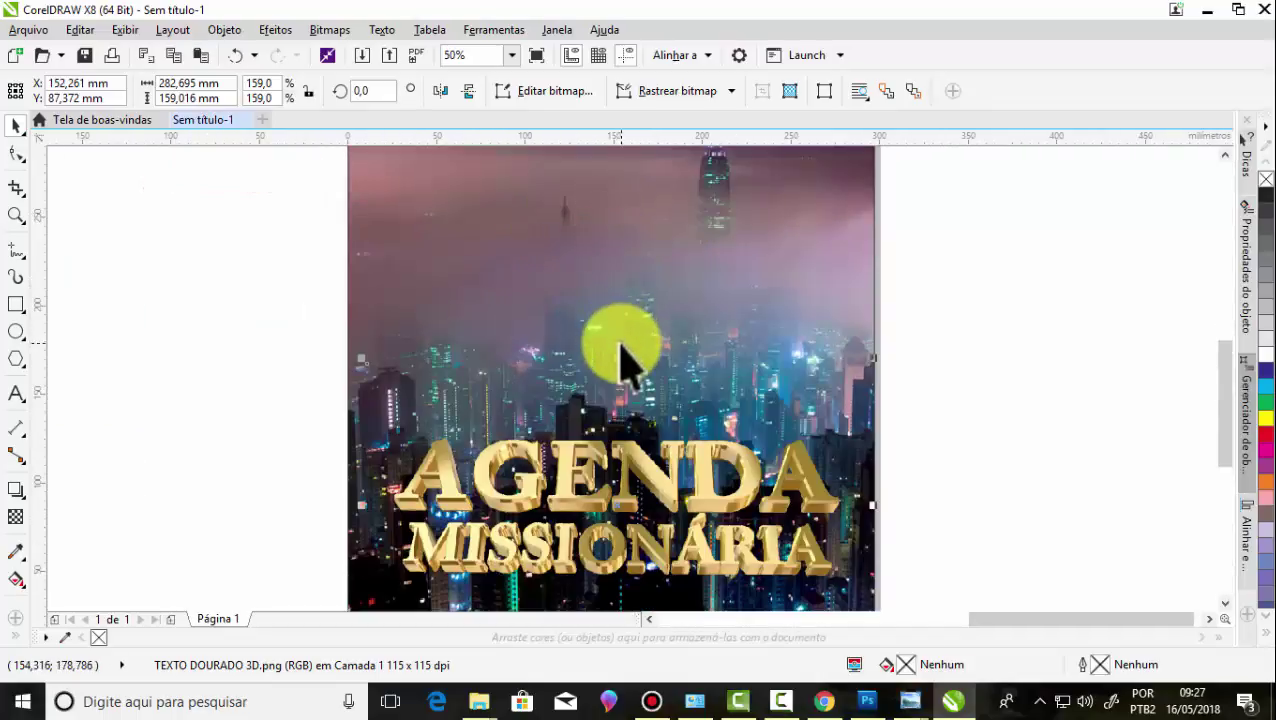
scroll(620, 355, "down", 4)
left_click_drag(620, 355, 640, 345)
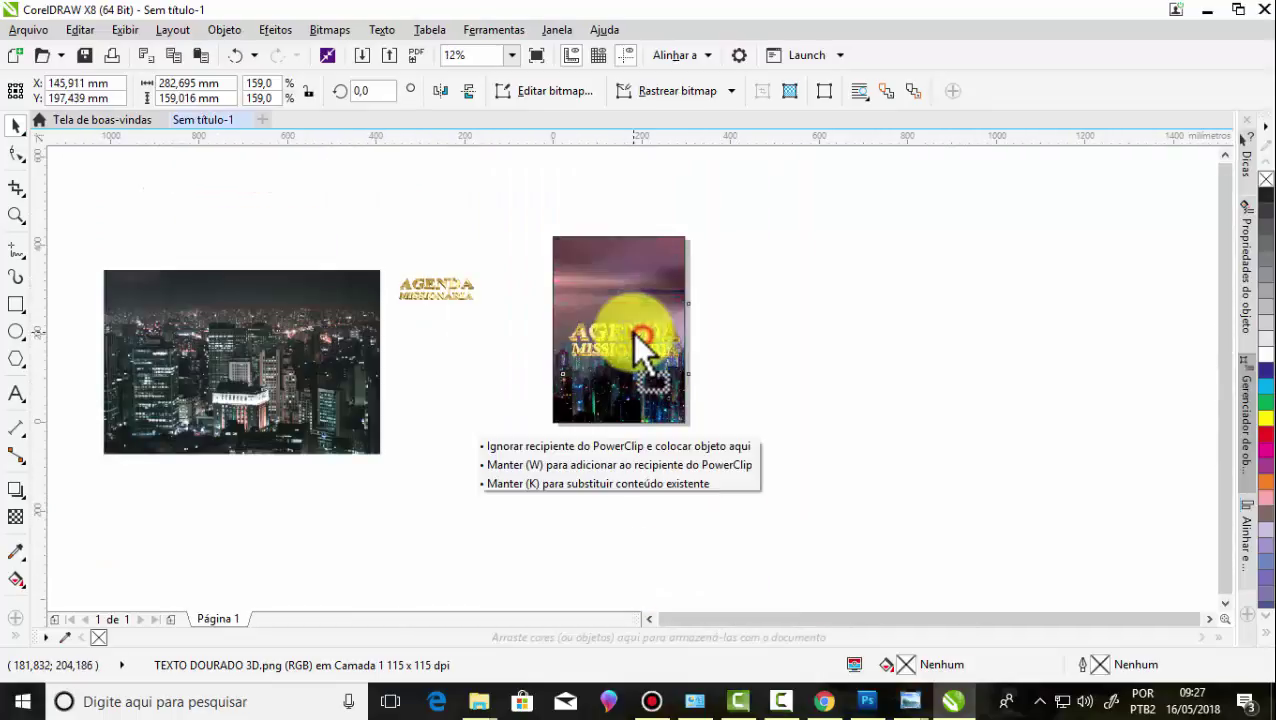
left_click(460, 265)
scroll(320, 305, "down", 1)
scroll(330, 320, "up", 3)
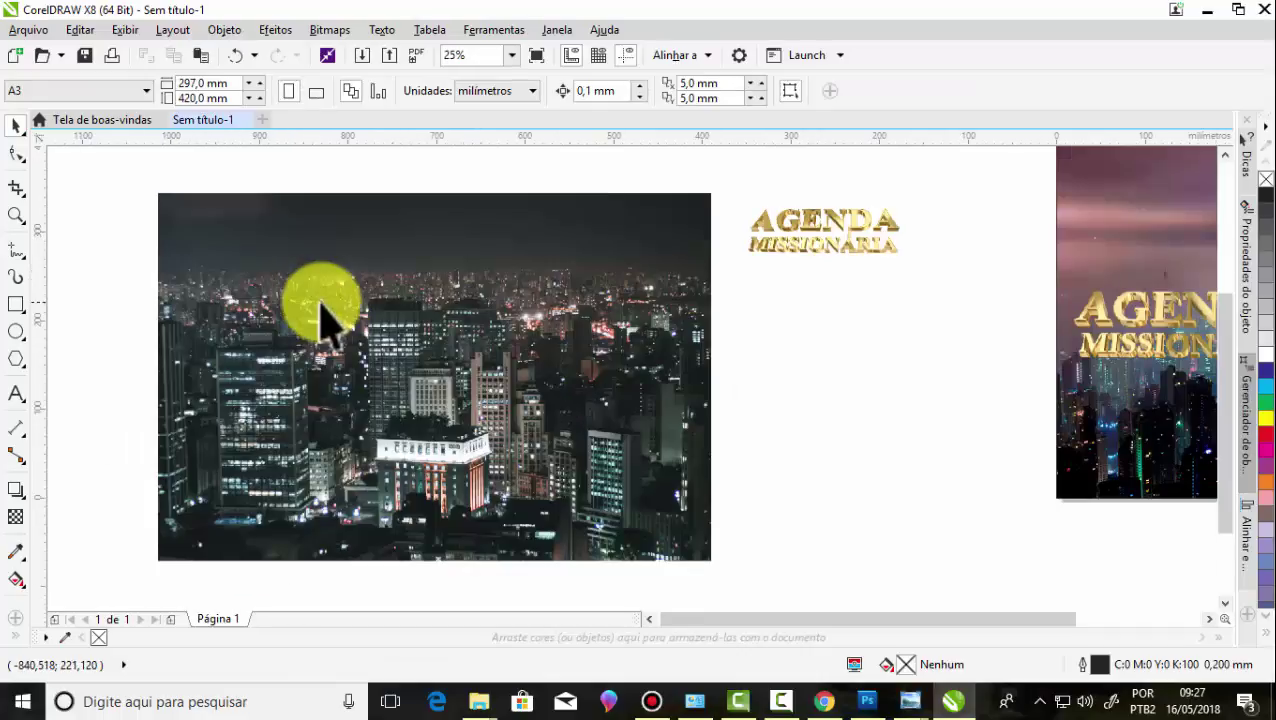
scroll(522, 300, "down", 2)
left_click(490, 330)
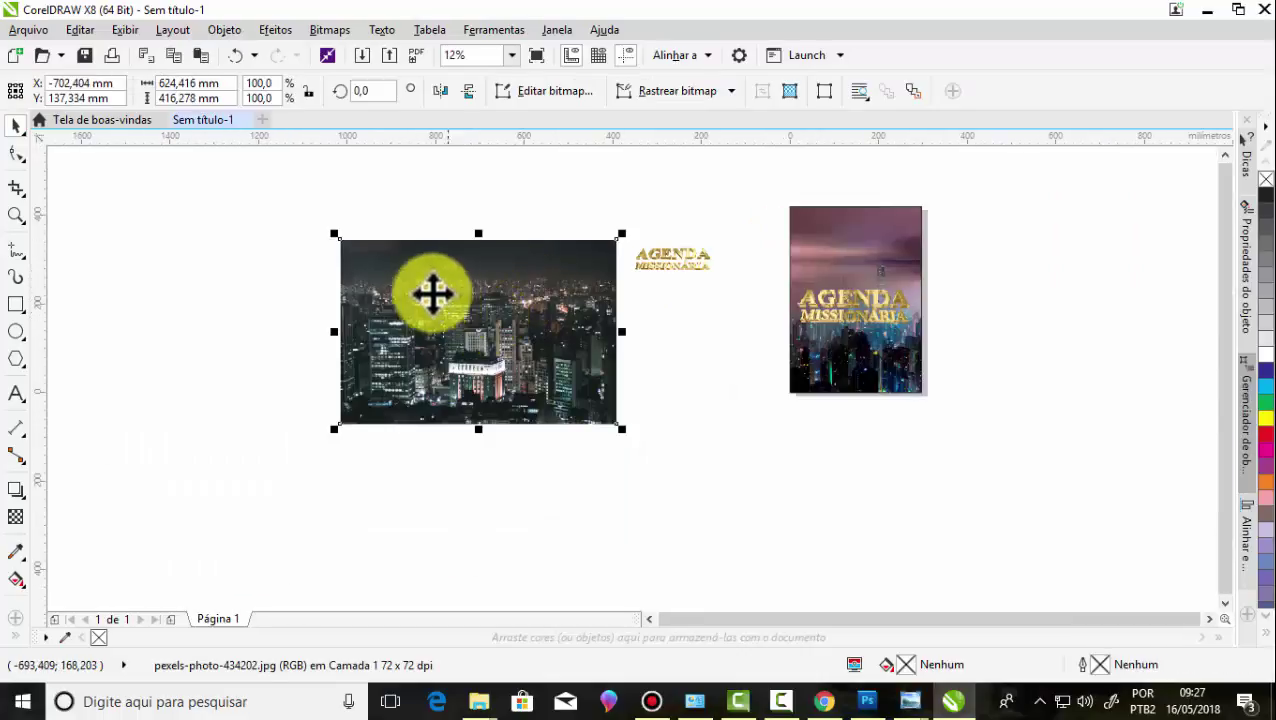
Step: Copy the cover frame to the empty left area and move the dark city photo over it
left_click_drag(427, 290, 549, 384)
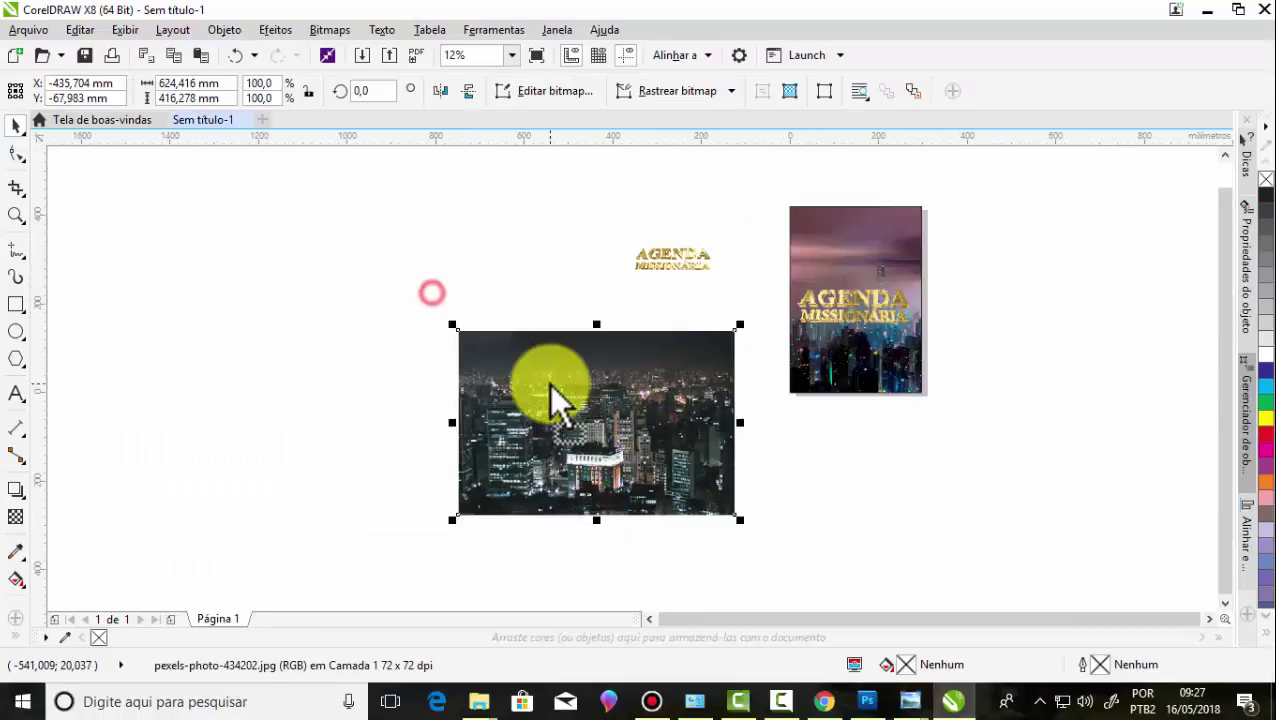
left_click(15, 304)
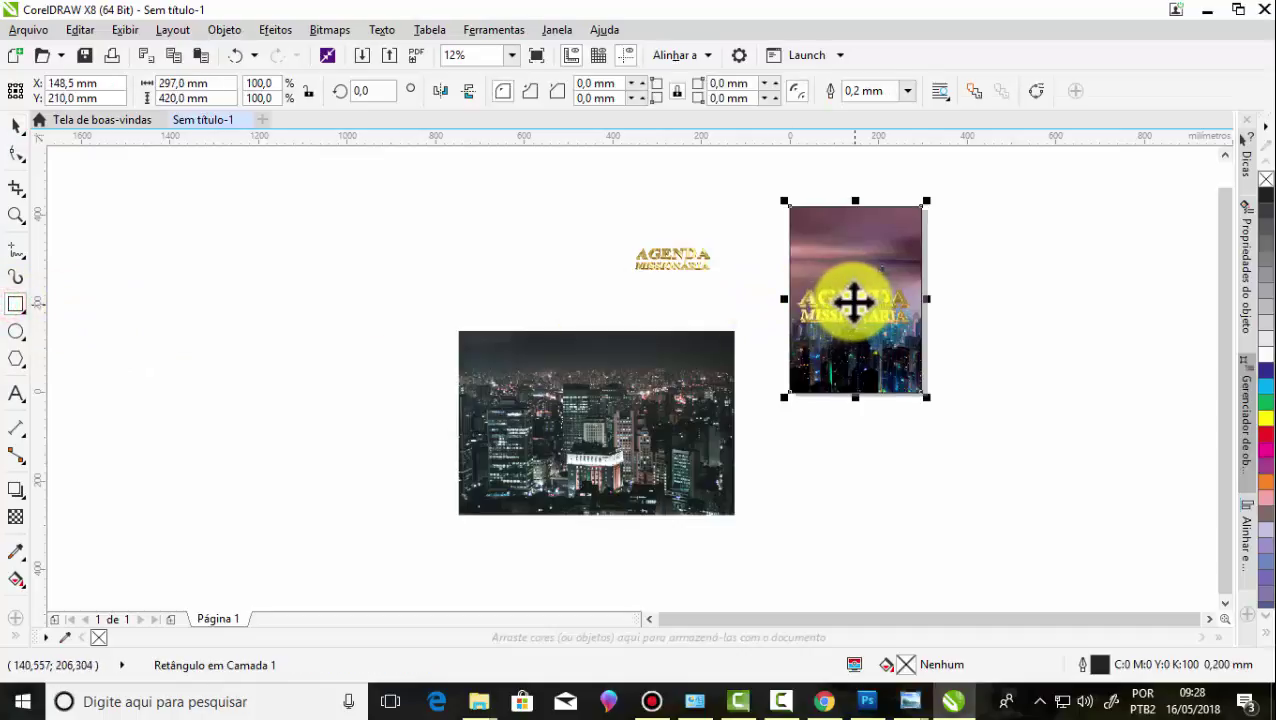
mouse_move(853, 299)
left_mouse_down()
mouse_move(371, 343)
mouse_move(350, 371)
left_mouse_up()
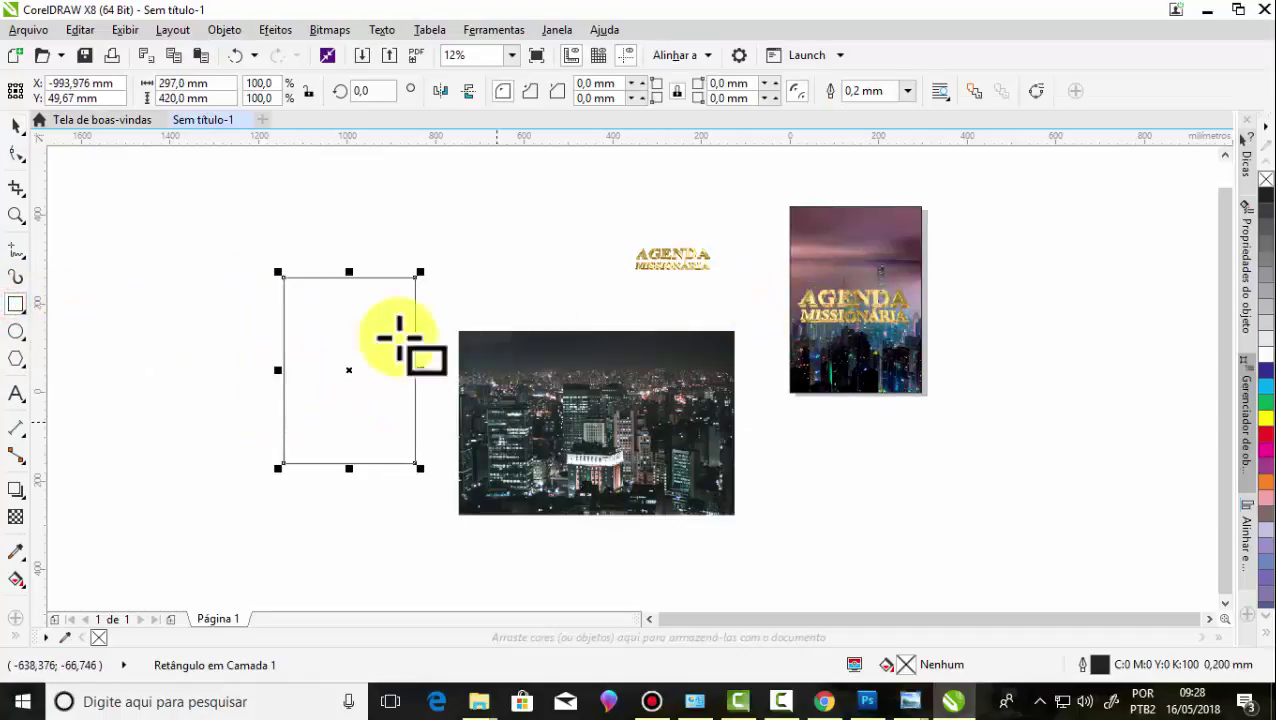
left_click(18, 123)
left_click(490, 425)
left_click_drag(541, 427, 343, 408)
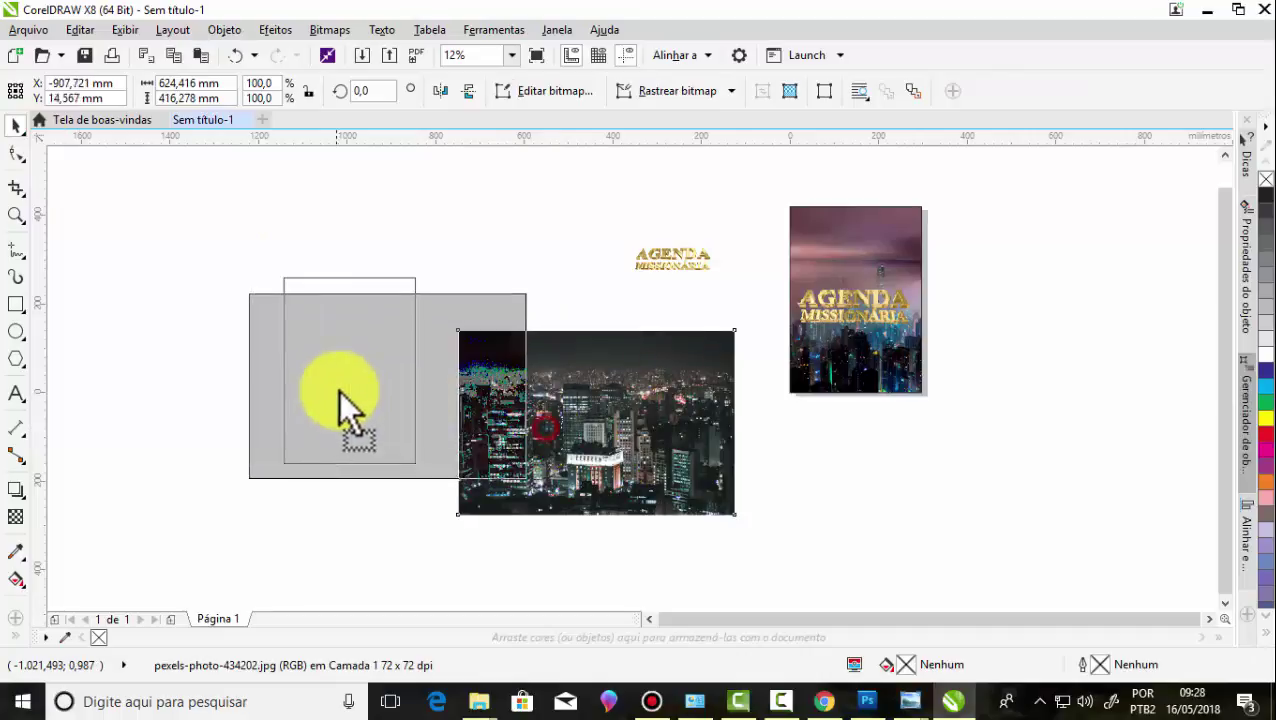
Step: PowerClip the dark city photo into the new frame, enlarge it inside, and move the cover right
right_click(384, 404)
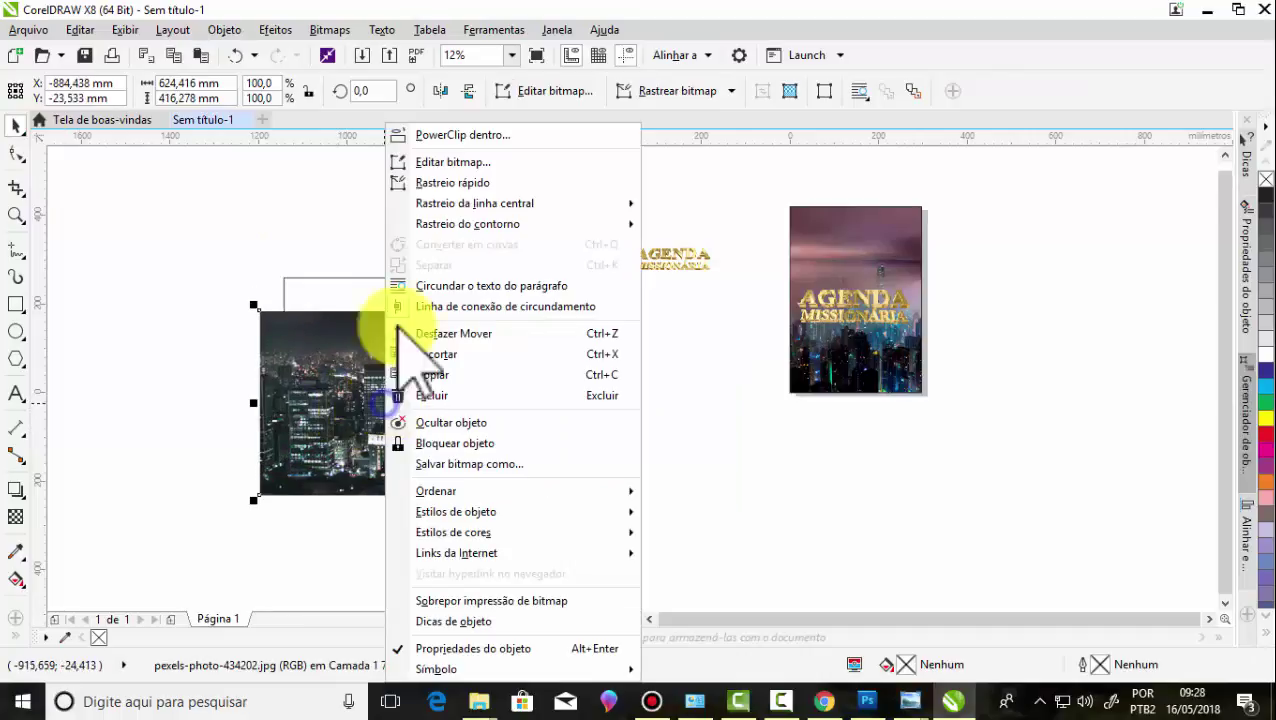
left_click(440, 136)
left_click(345, 300)
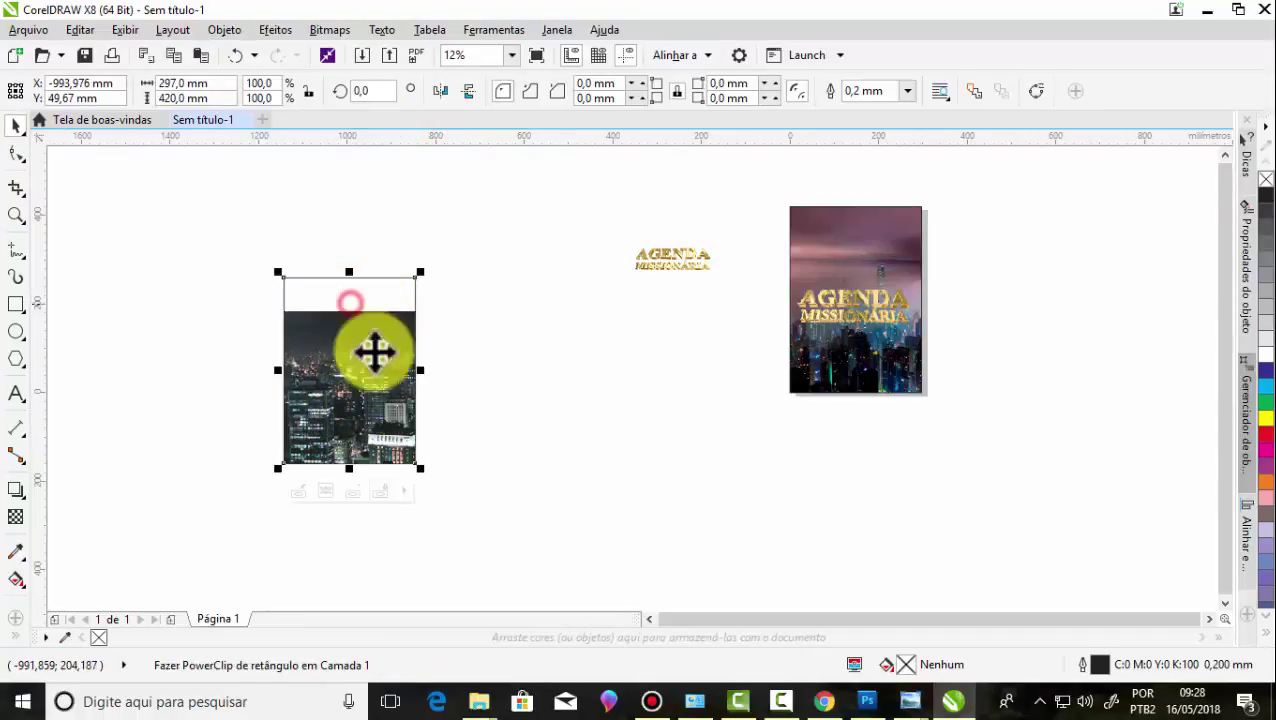
left_click(296, 490)
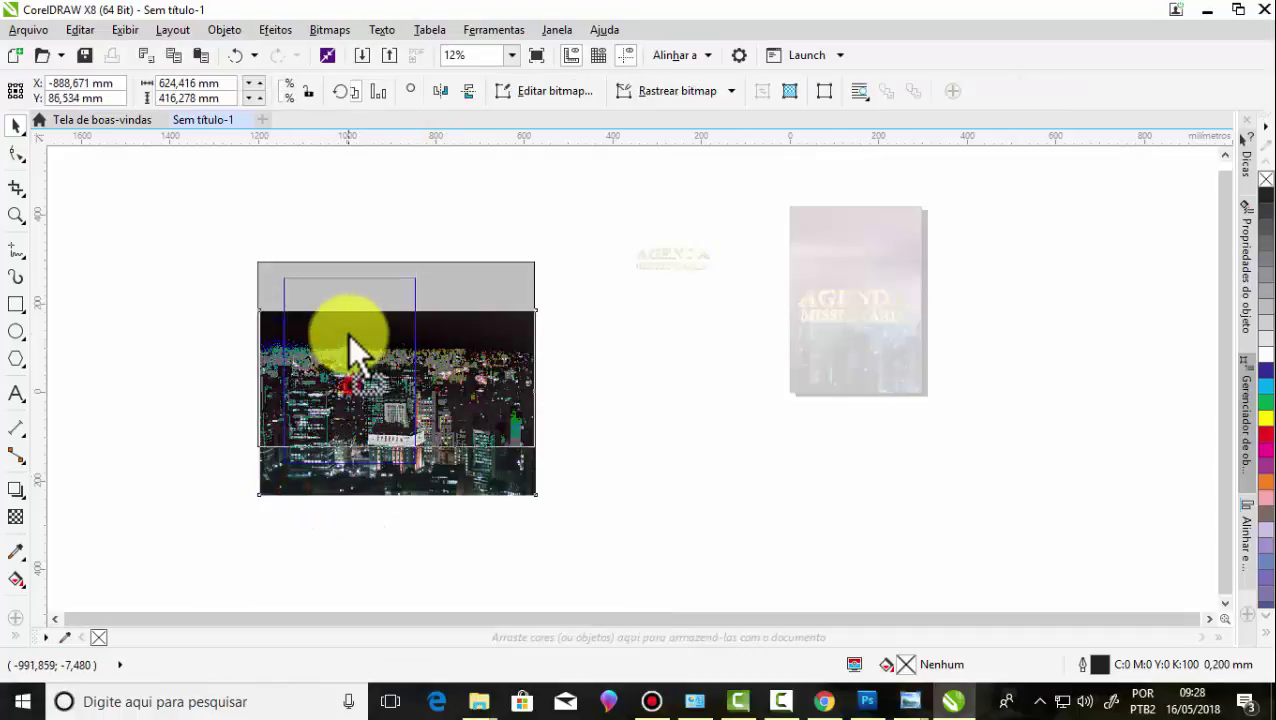
left_click_drag(541, 461, 562, 474)
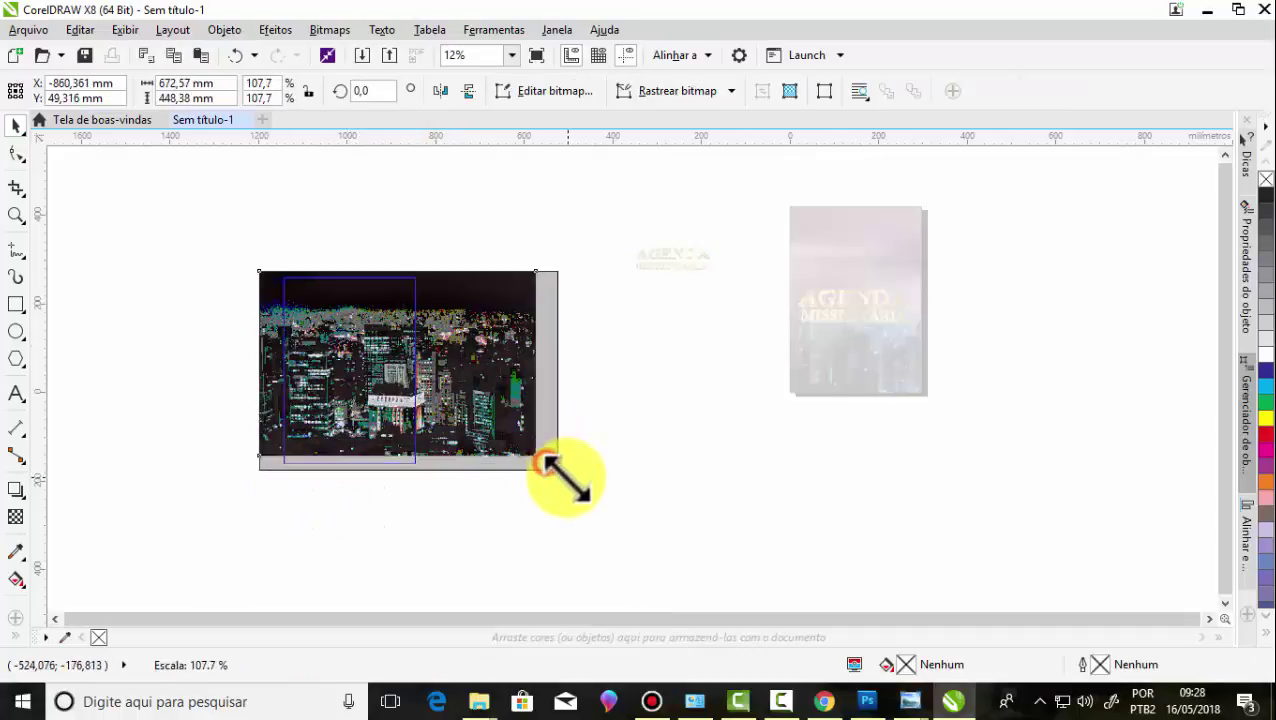
left_click(349, 489)
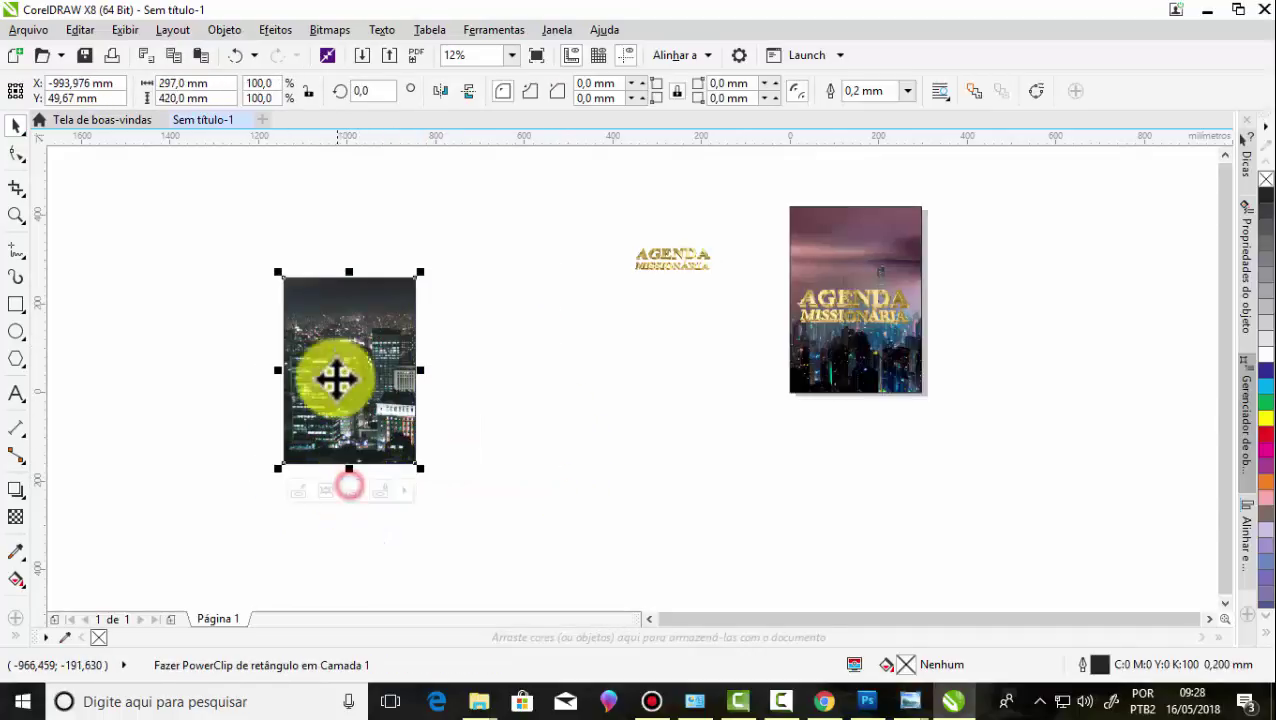
left_click_drag(356, 364, 569, 313)
left_click(673, 265)
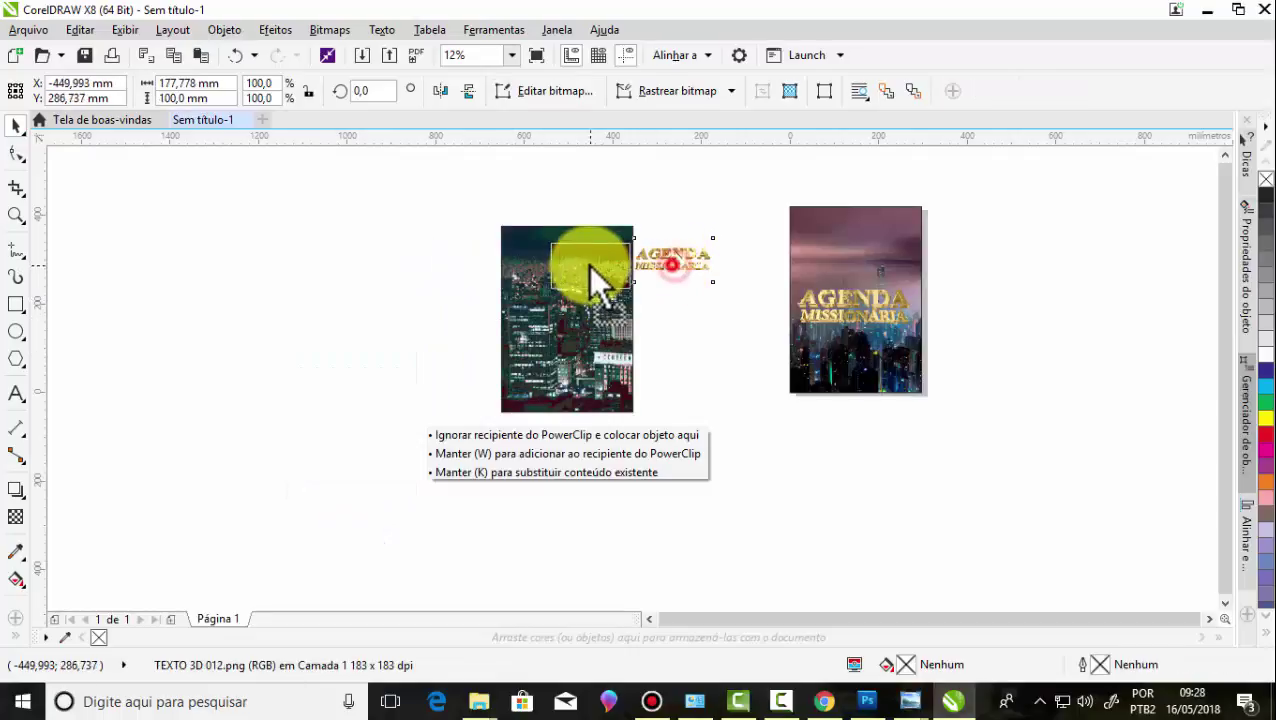
Step: Put the gold AGENDA MISSIONÁRIA text inside the dark city cover
left_click_drag(673, 265, 583, 267)
left_click_drag(447, 285, 718, 240)
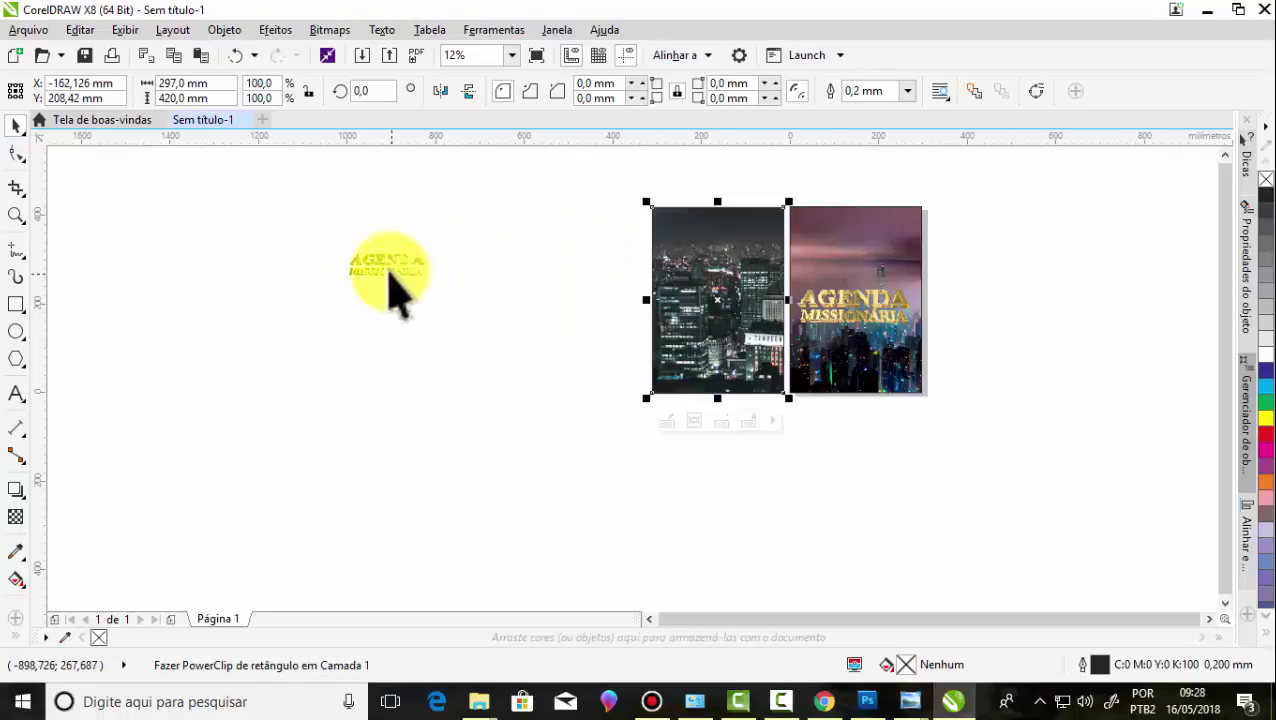
left_click_drag(390, 265, 735, 283)
scroll(817, 305, "up", 2)
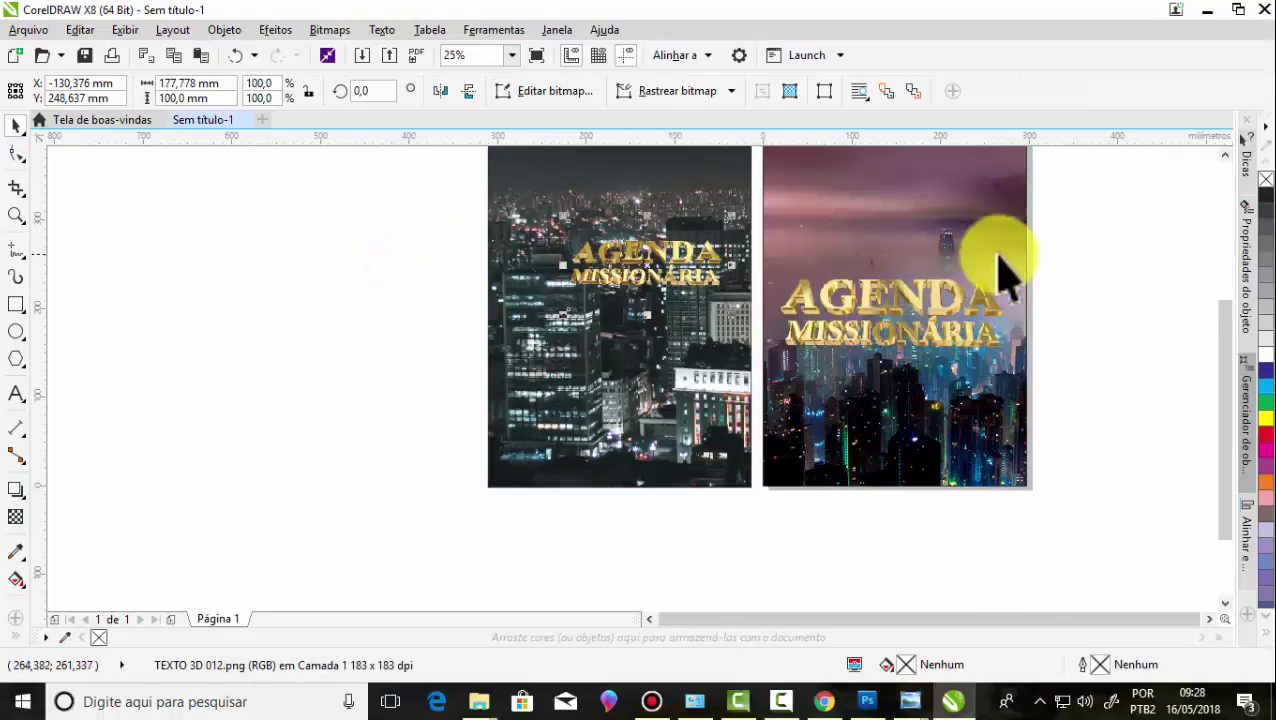
scroll(385, 270, "up", 1)
scroll(447, 250, "down", 1)
scroll(425, 263, "up", 2)
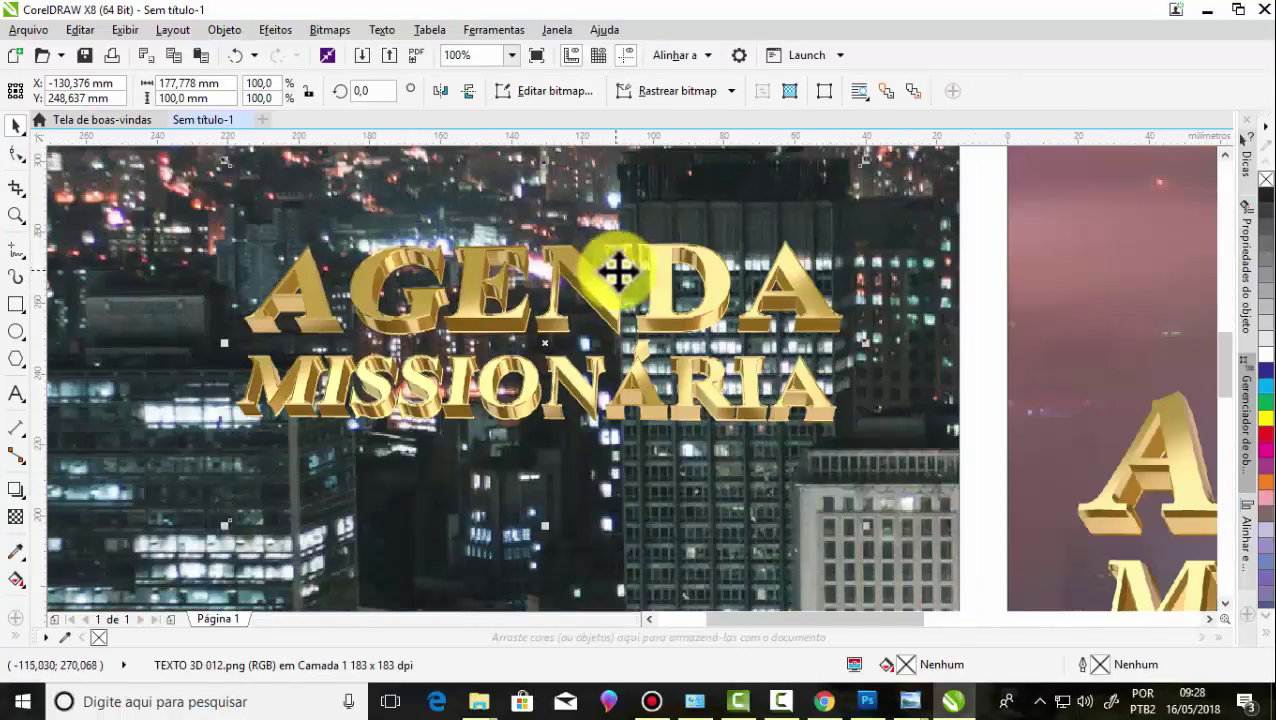
scroll(649, 293, "down", 1)
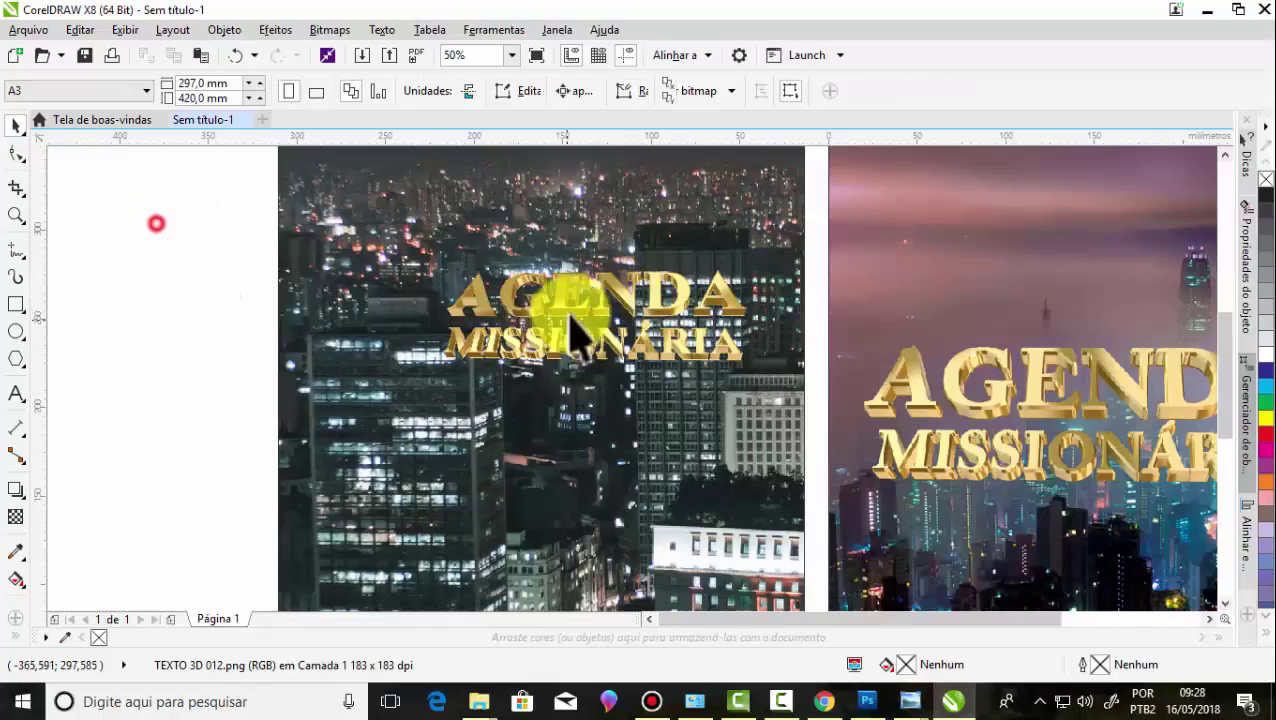
Step: Reposition the city cover's text and enlarge it to about 148%
left_click_drag(570, 315, 520, 320)
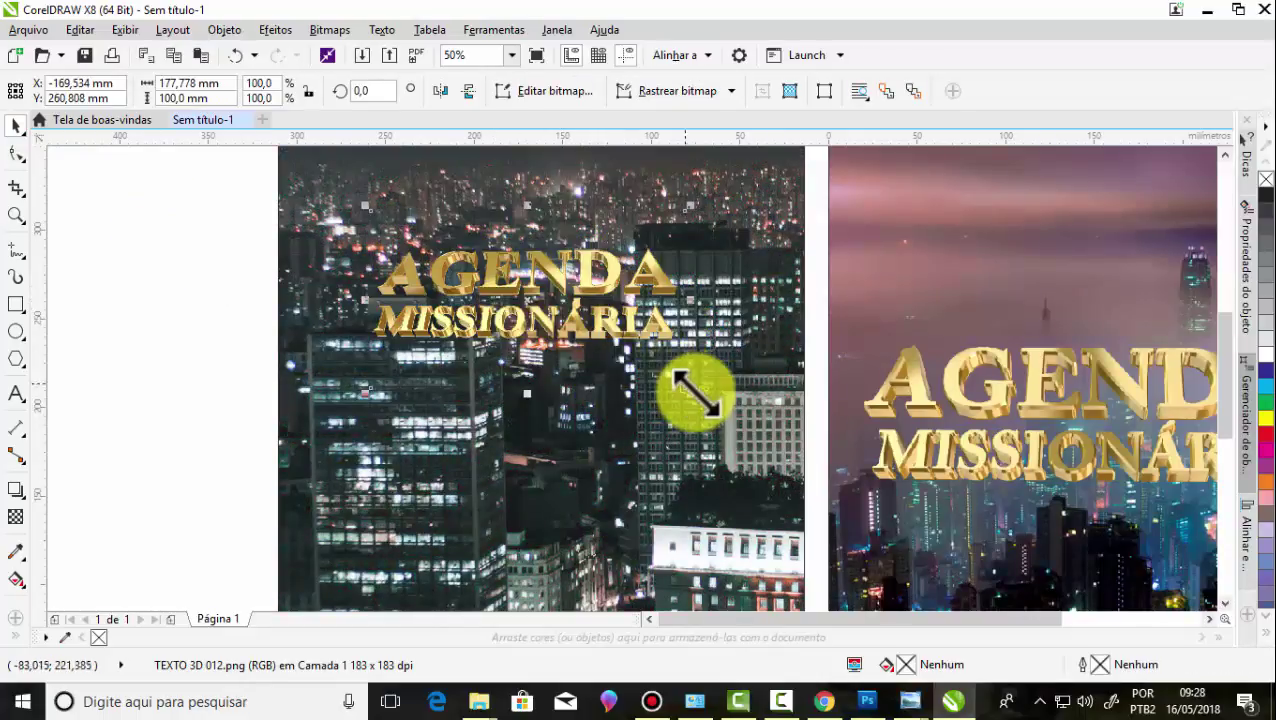
left_click_drag(694, 393, 778, 456)
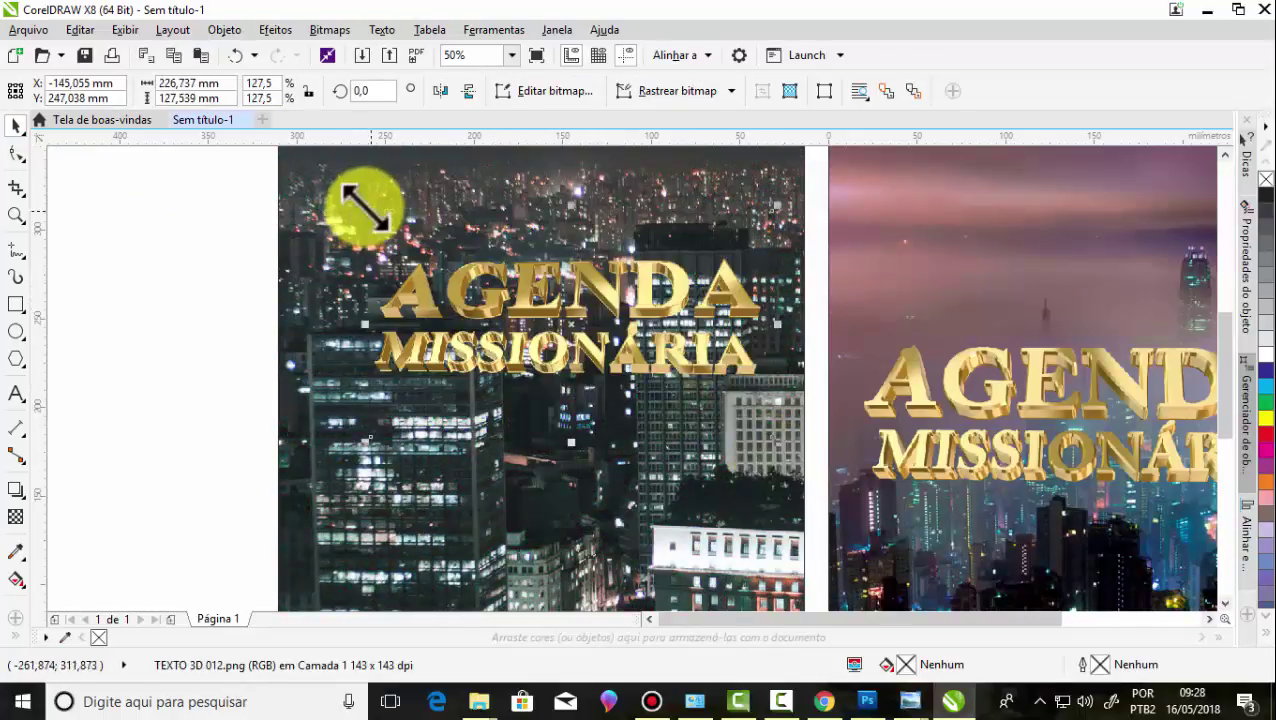
left_click_drag(365, 206, 302, 170)
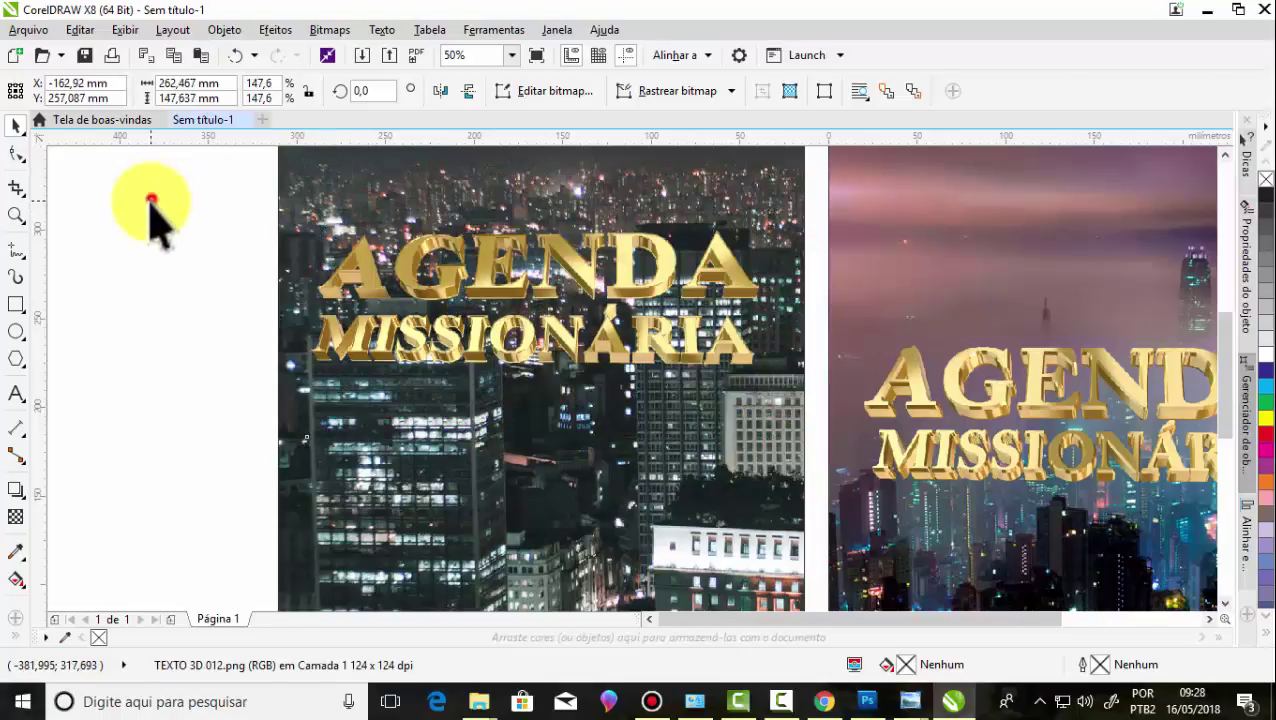
left_click(150, 208)
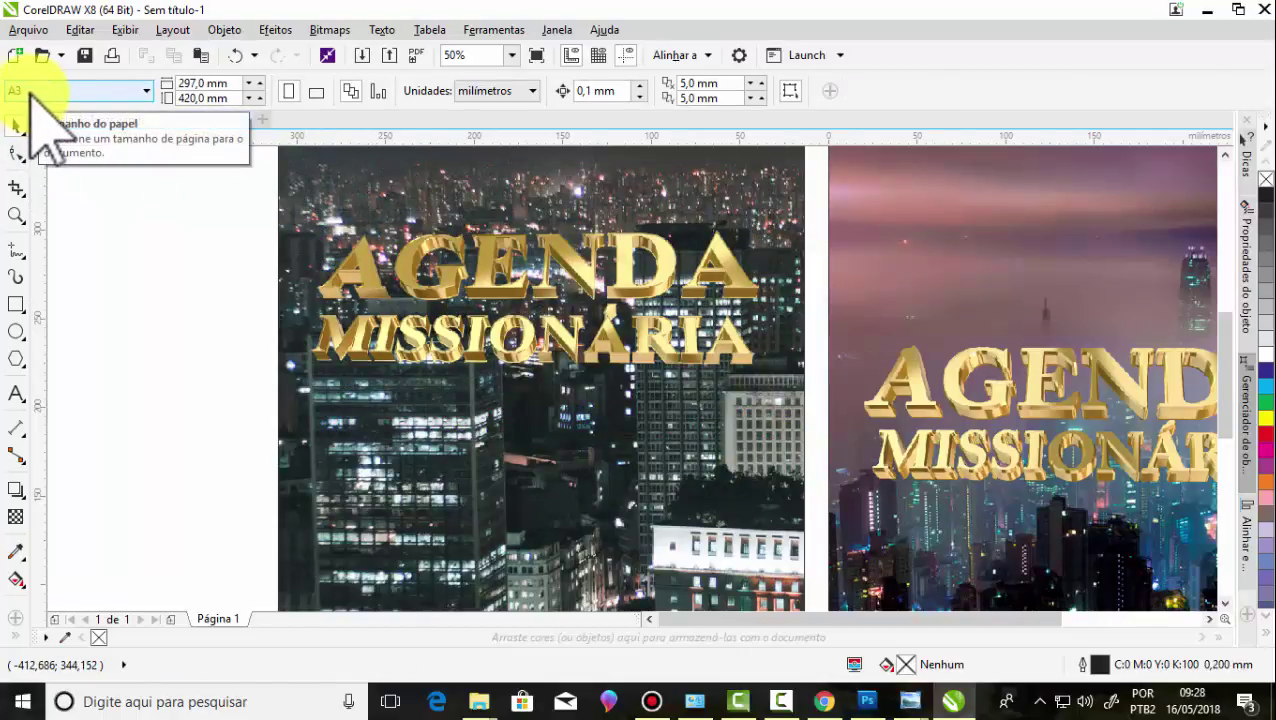
Step: Raise the gold text near the top of the left cover
left_click(498, 290)
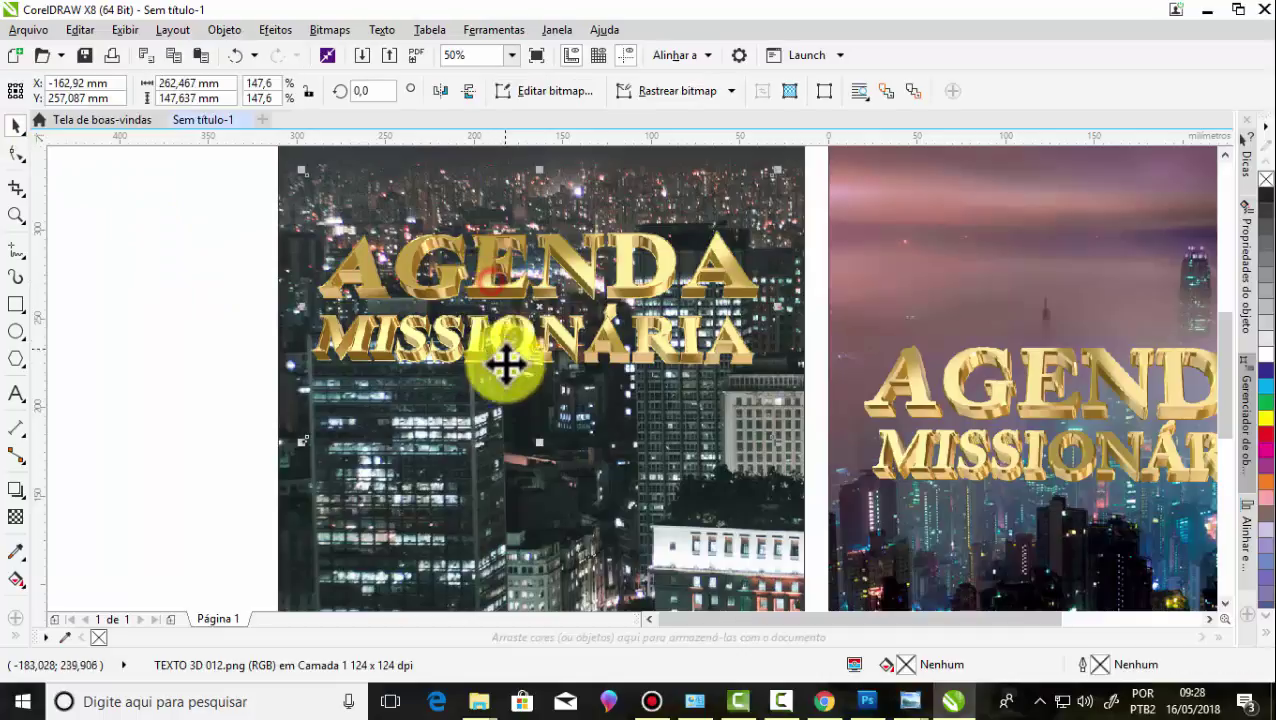
scroll(505, 365, "down", 1)
scroll(535, 361, "up", 1)
left_click_drag(541, 356, 547, 293)
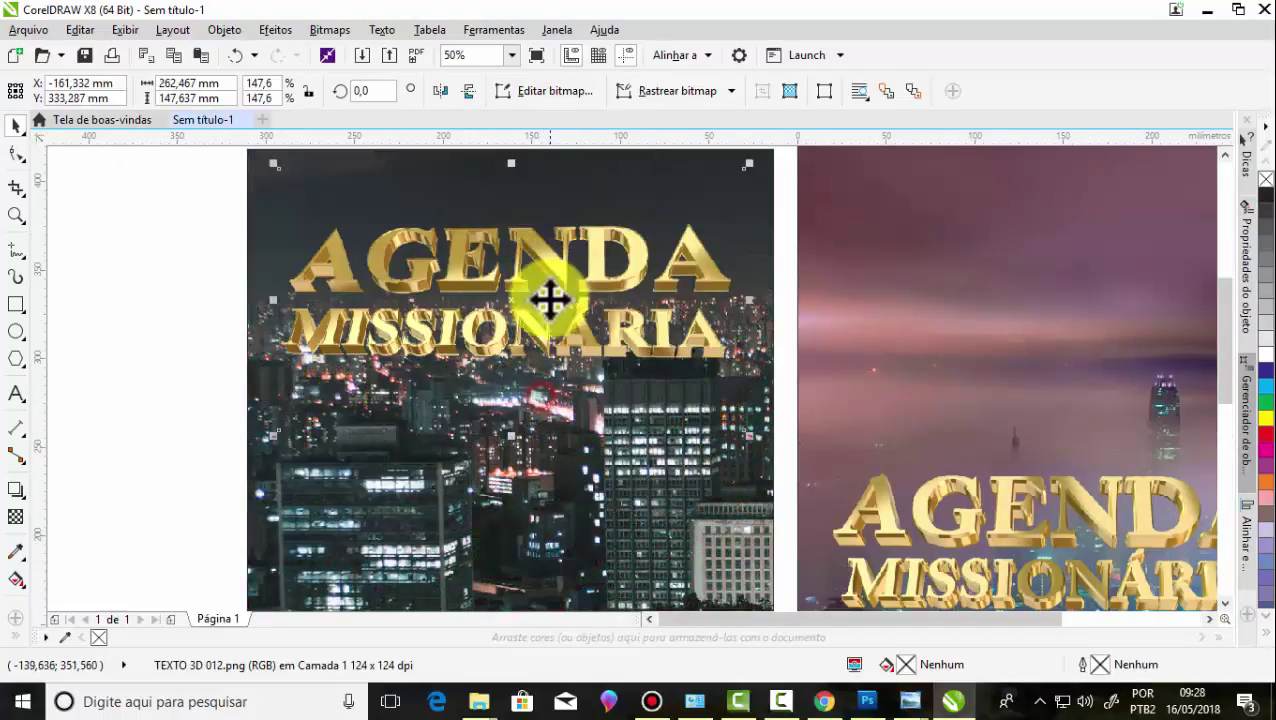
scroll(558, 297, "down", 1)
scroll(558, 297, "up", 1)
left_click_drag(581, 353, 581, 333)
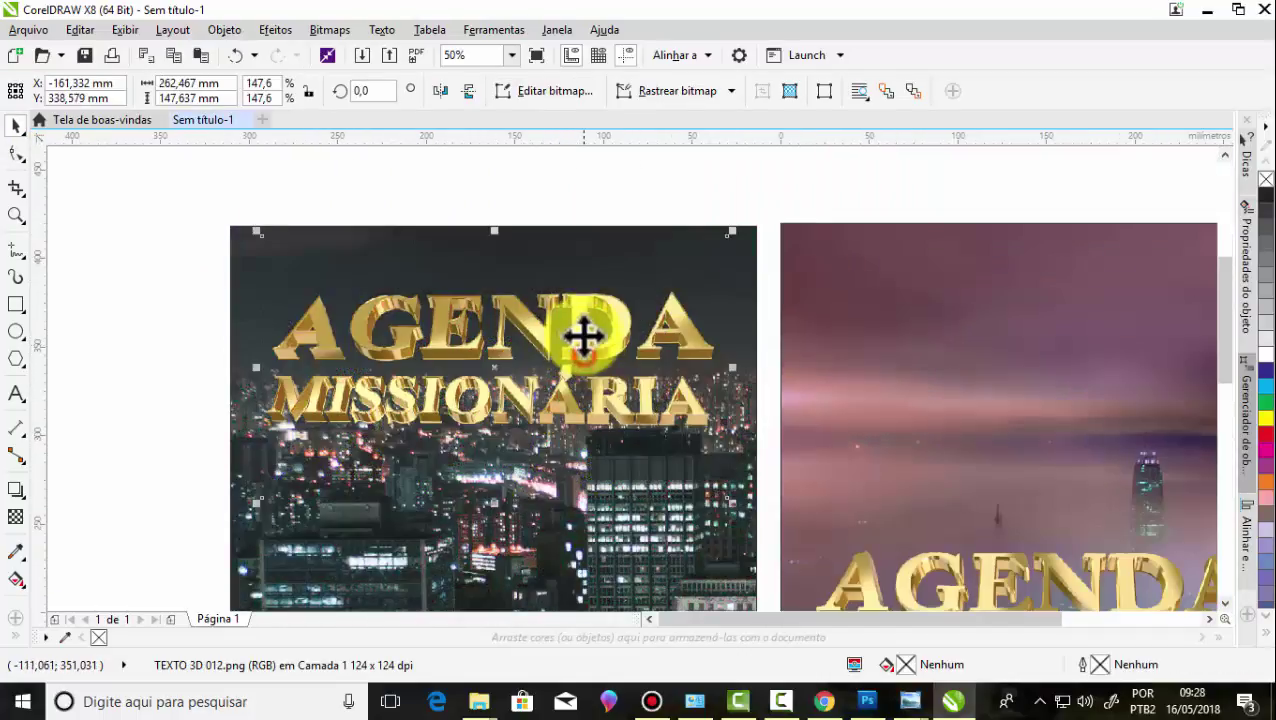
scroll(543, 278, "down", 1)
left_click(983, 360)
scroll(892, 480, "up", 1)
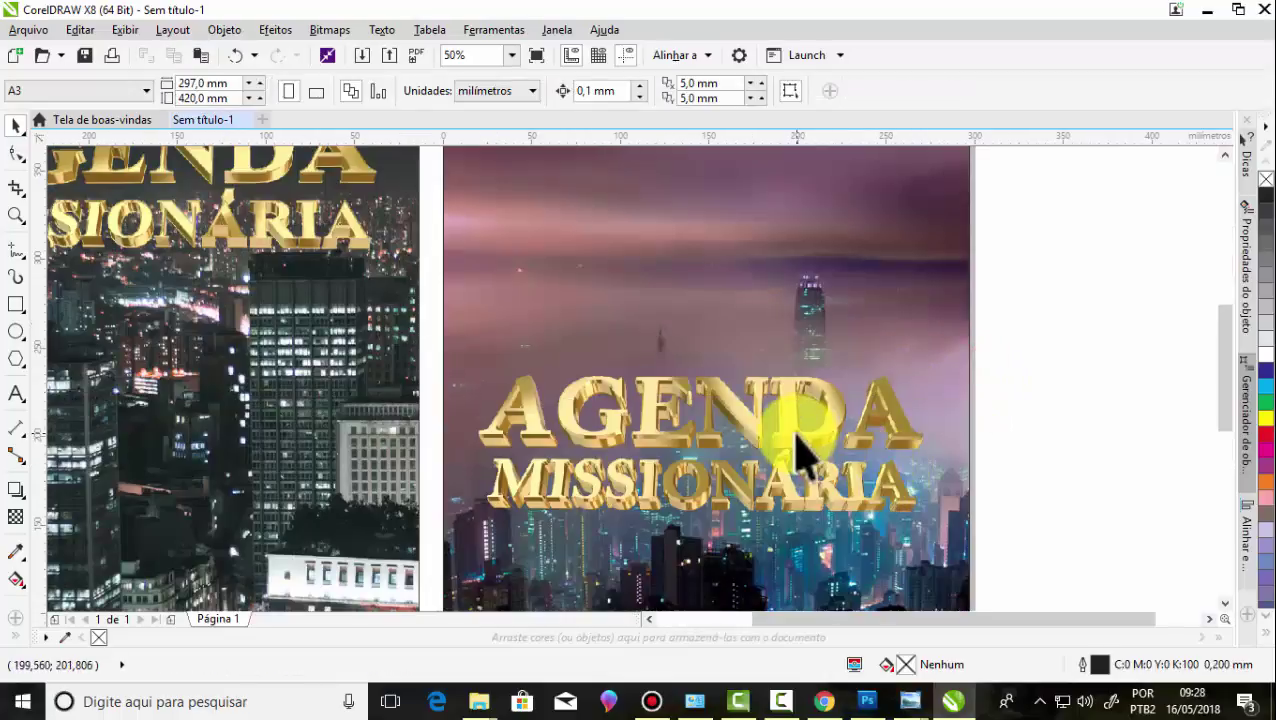
Step: Move the right cover's gold text up near its top
left_click(800, 430)
mouse_move(805, 435)
left_mouse_down()
mouse_move(794, 313)
mouse_move(749, 285)
left_mouse_up()
scroll(843, 359, "down", 1)
scroll(843, 359, "up", 1)
scroll(755, 282, "down", 1)
left_click(888, 270)
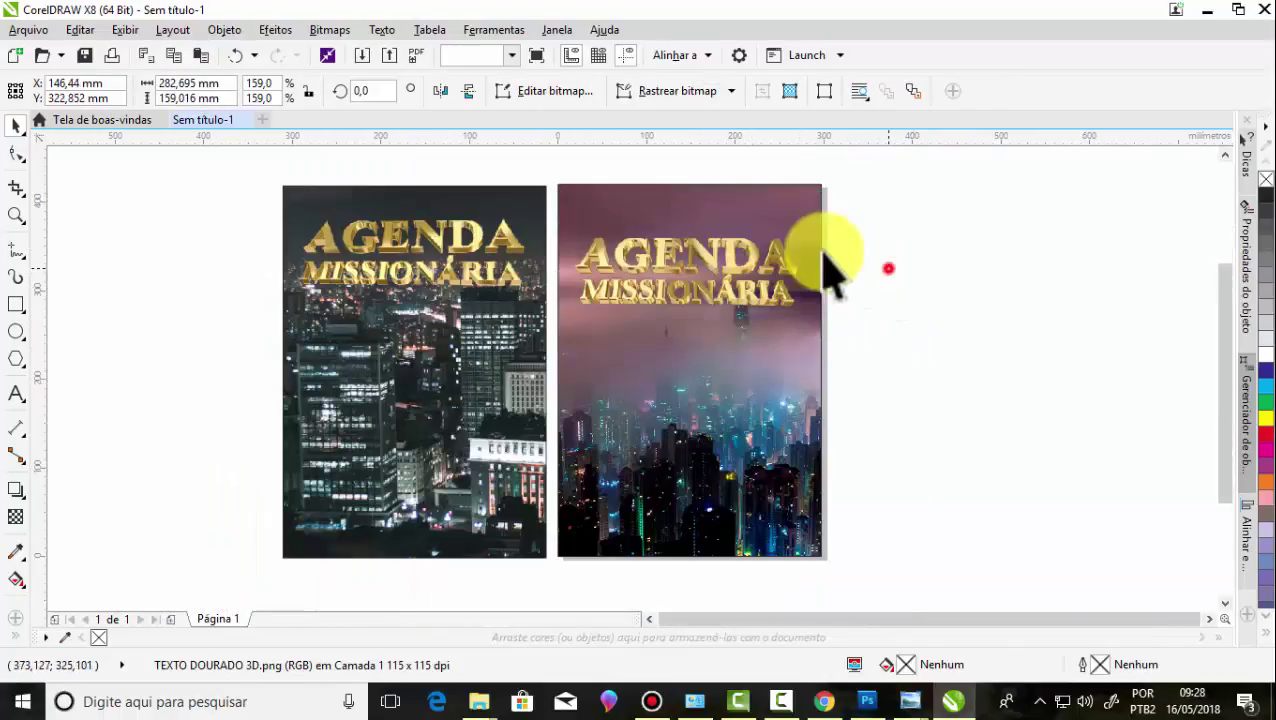
scroll(800, 255, "up", 1)
mouse_move(695, 291)
left_mouse_down()
mouse_move(645, 285)
mouse_move(640, 265)
mouse_move(669, 274)
left_mouse_up()
scroll(703, 291, "down", 1)
left_click(906, 293)
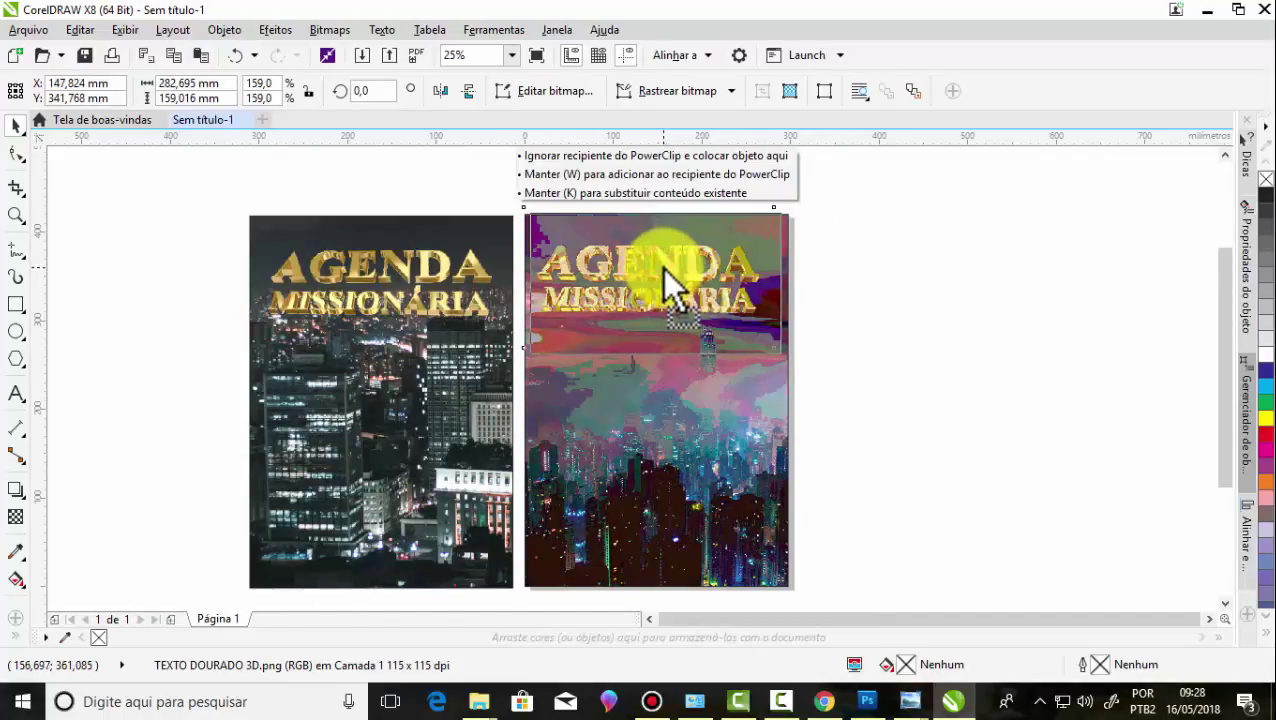
left_click(843, 267)
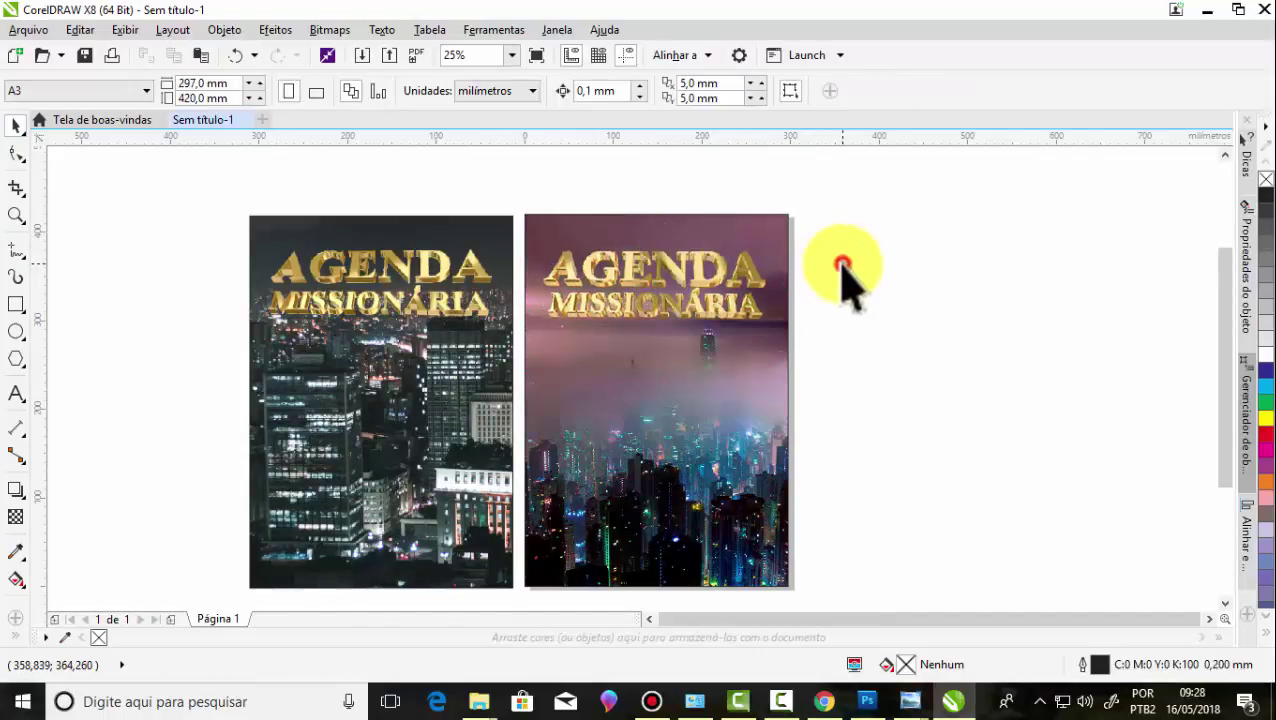
Step: Marquee-zoom in on the tops of both covers, then switch to Photoshop
left_click(16, 214)
left_click_drag(117, 182, 889, 448)
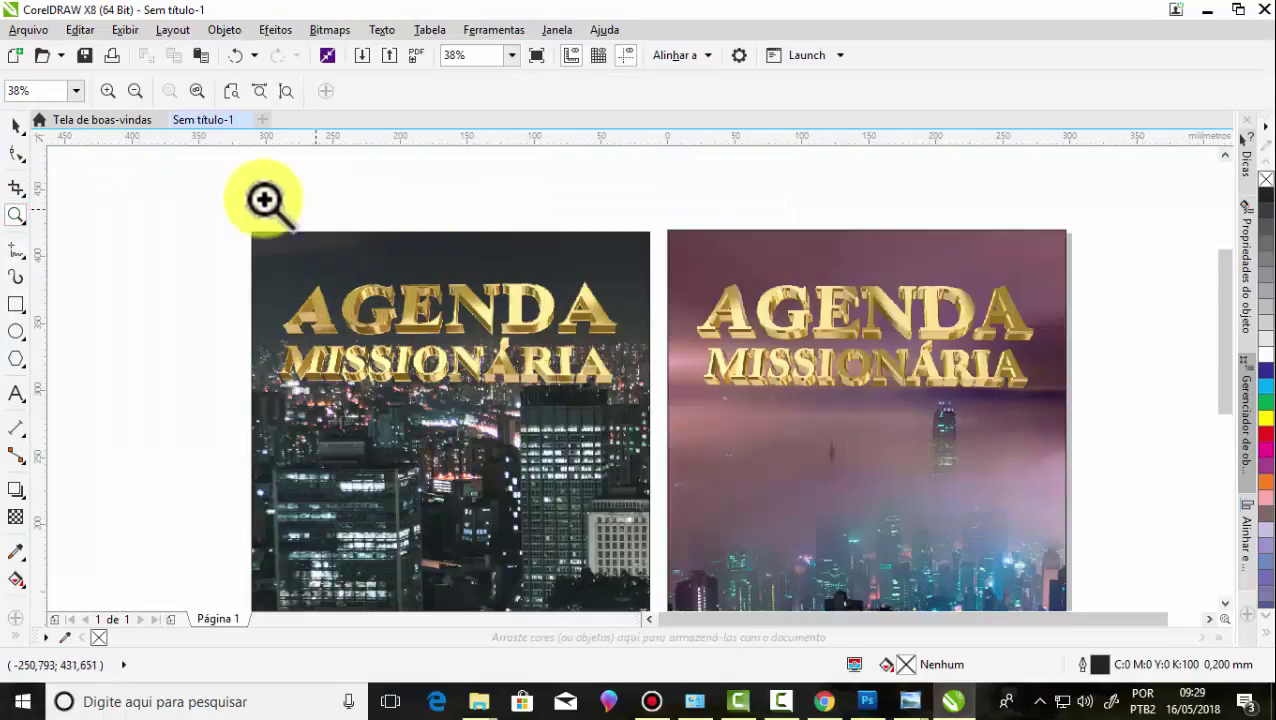
left_click_drag(205, 218, 1004, 505)
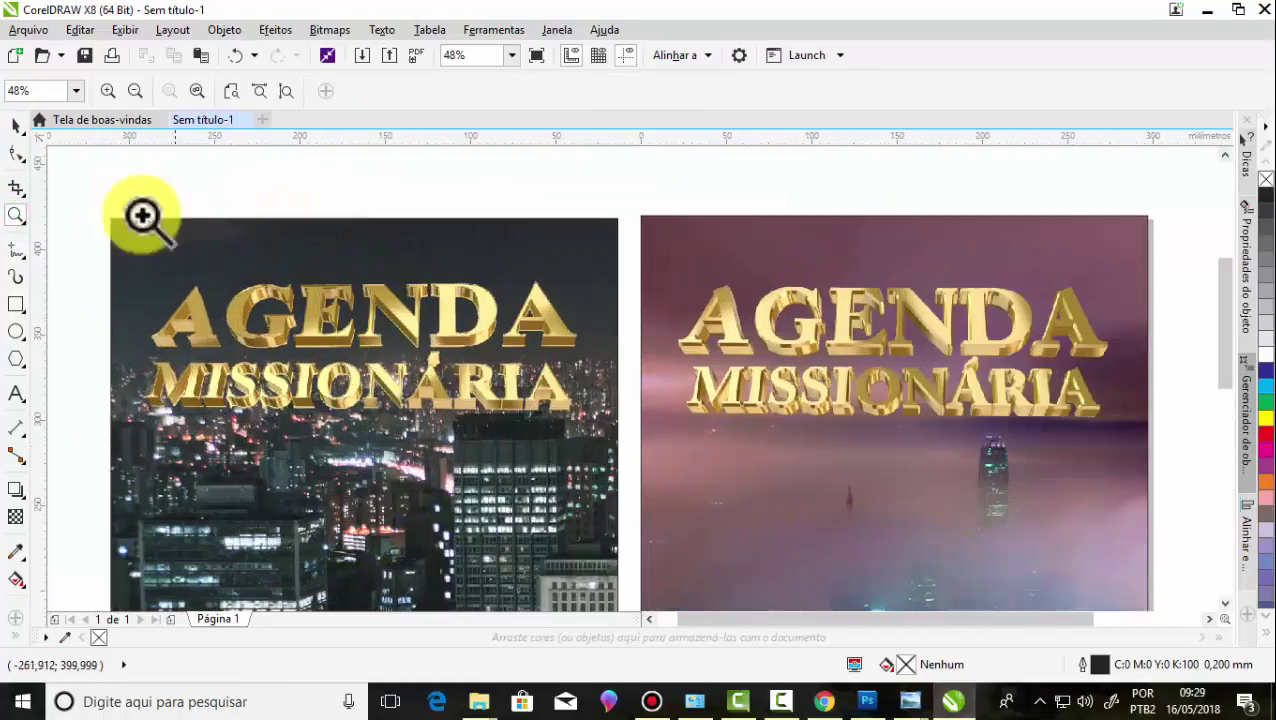
left_click_drag(78, 210, 1117, 512)
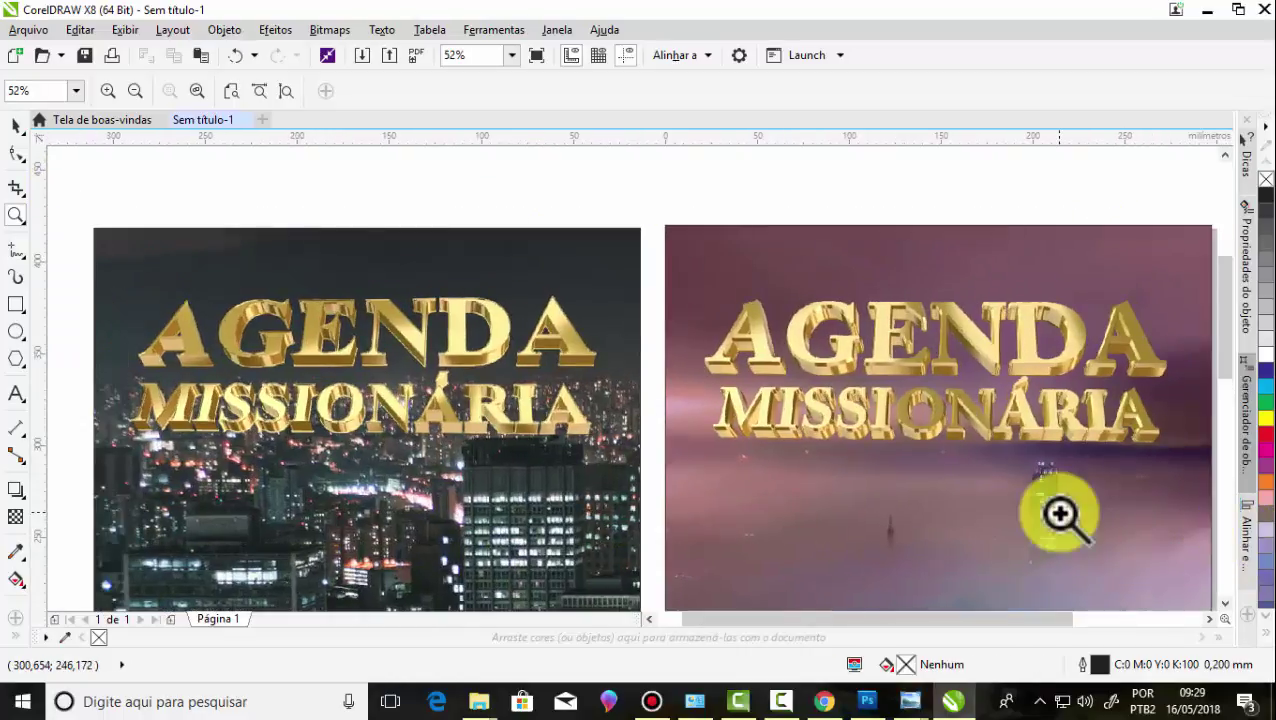
left_click(879, 699)
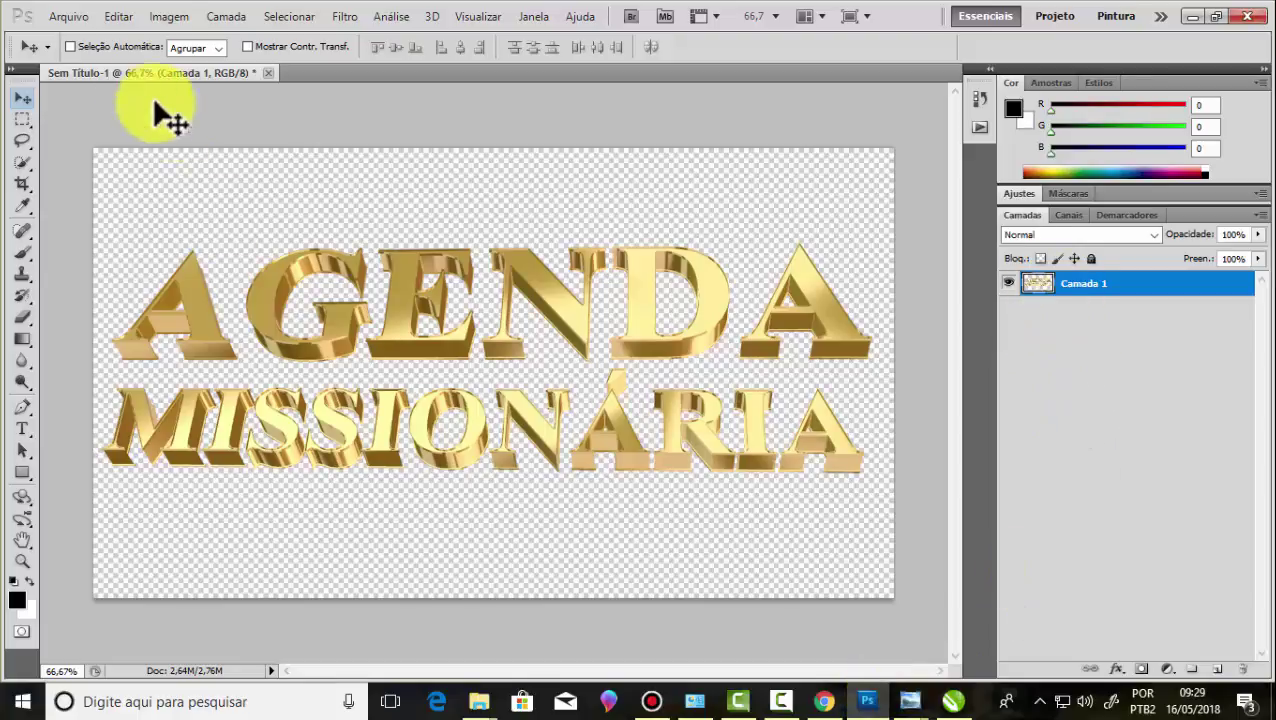
Step: Reopen recent texto 3d no Photoshop.psd and toggle the 10902nuvens layer off and on
left_click(68, 16)
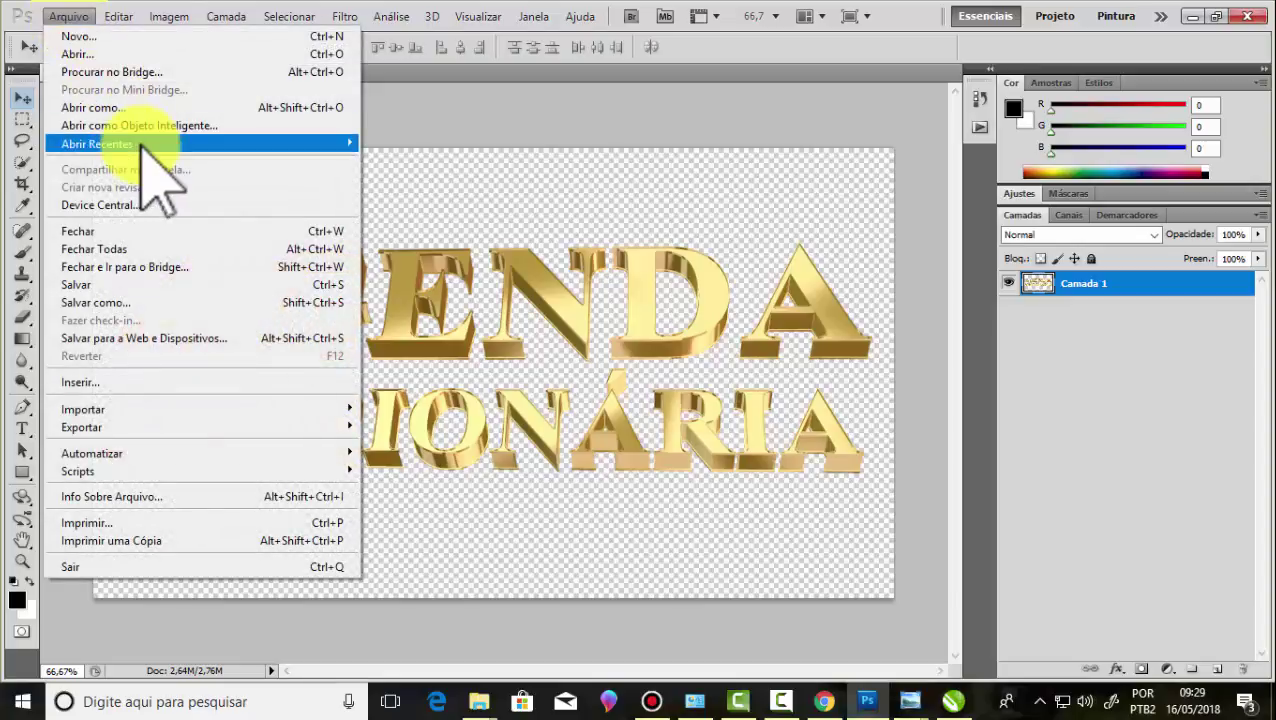
mouse_move(97, 144)
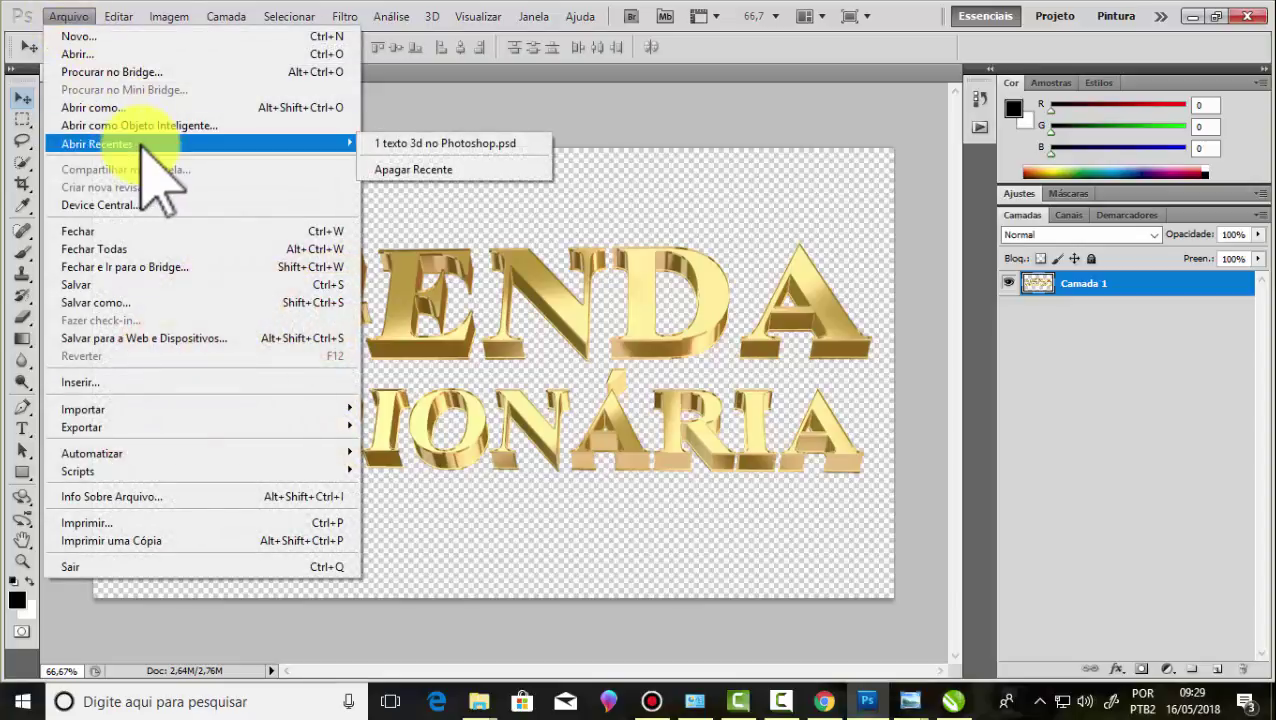
left_click(425, 143)
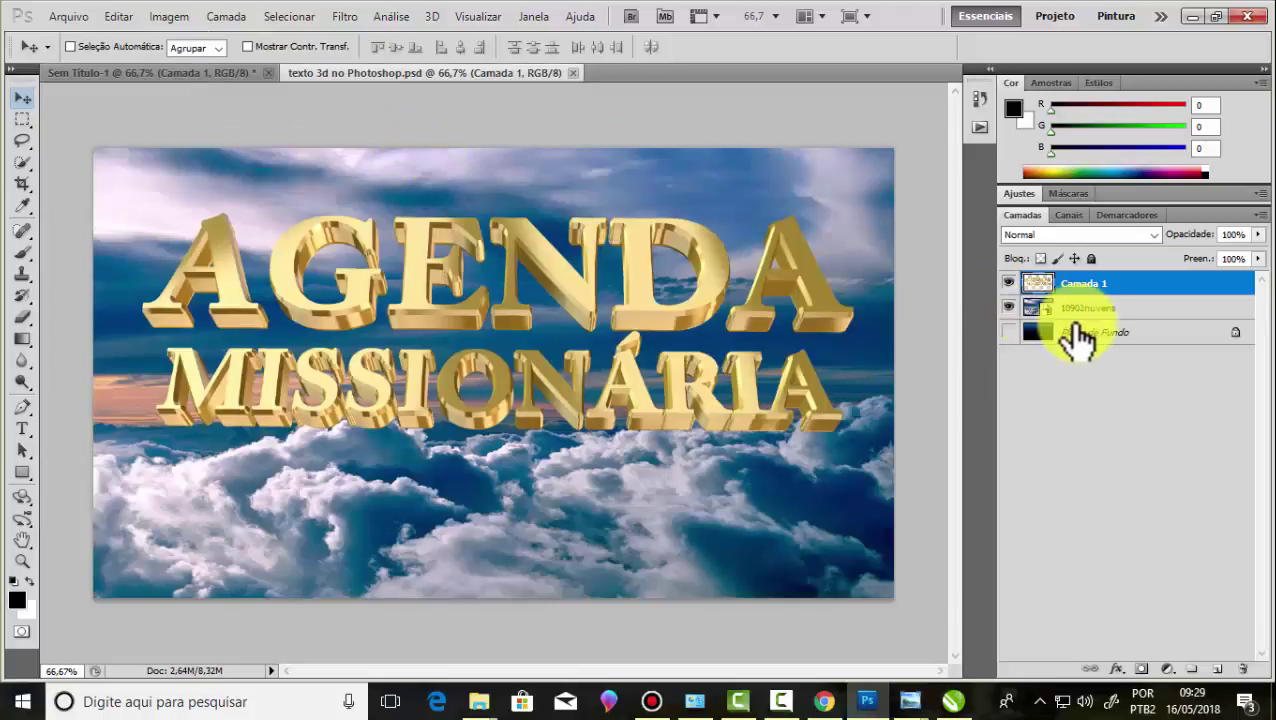
left_click(1008, 307)
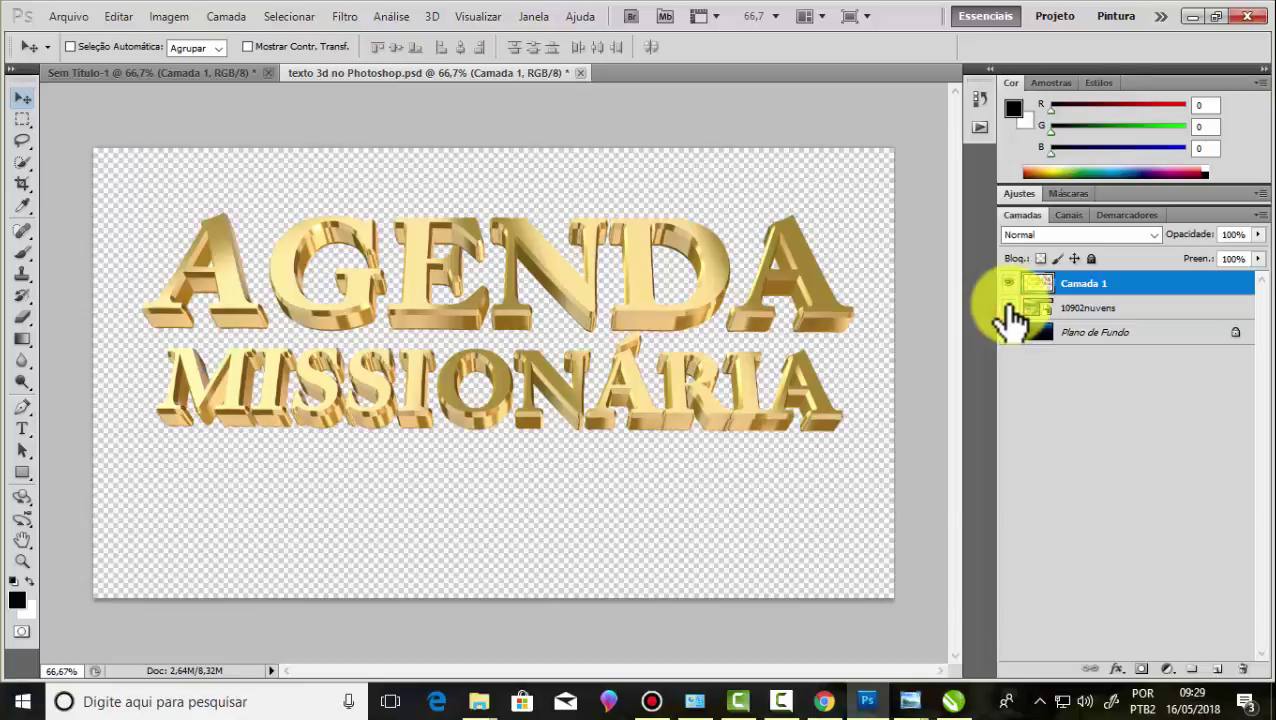
left_click(1009, 307)
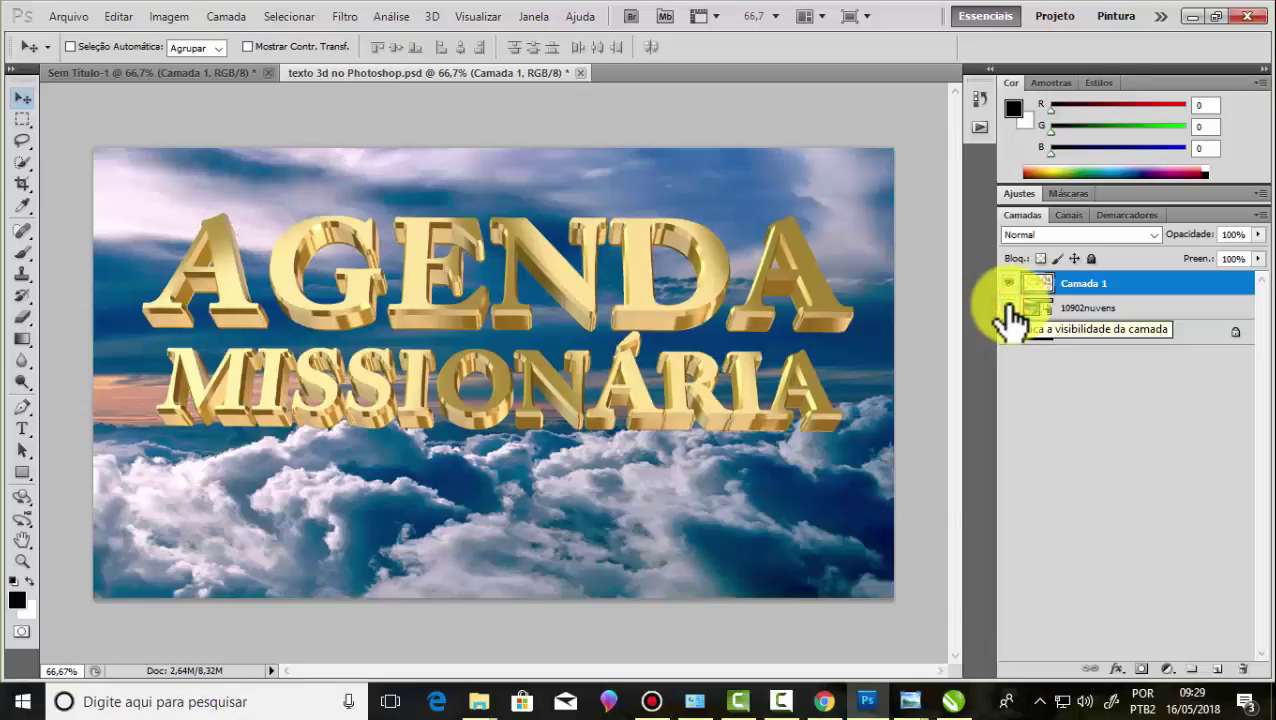
Step: Zoom the image to 100% and back out to view it whole
key("ctrl+plus")
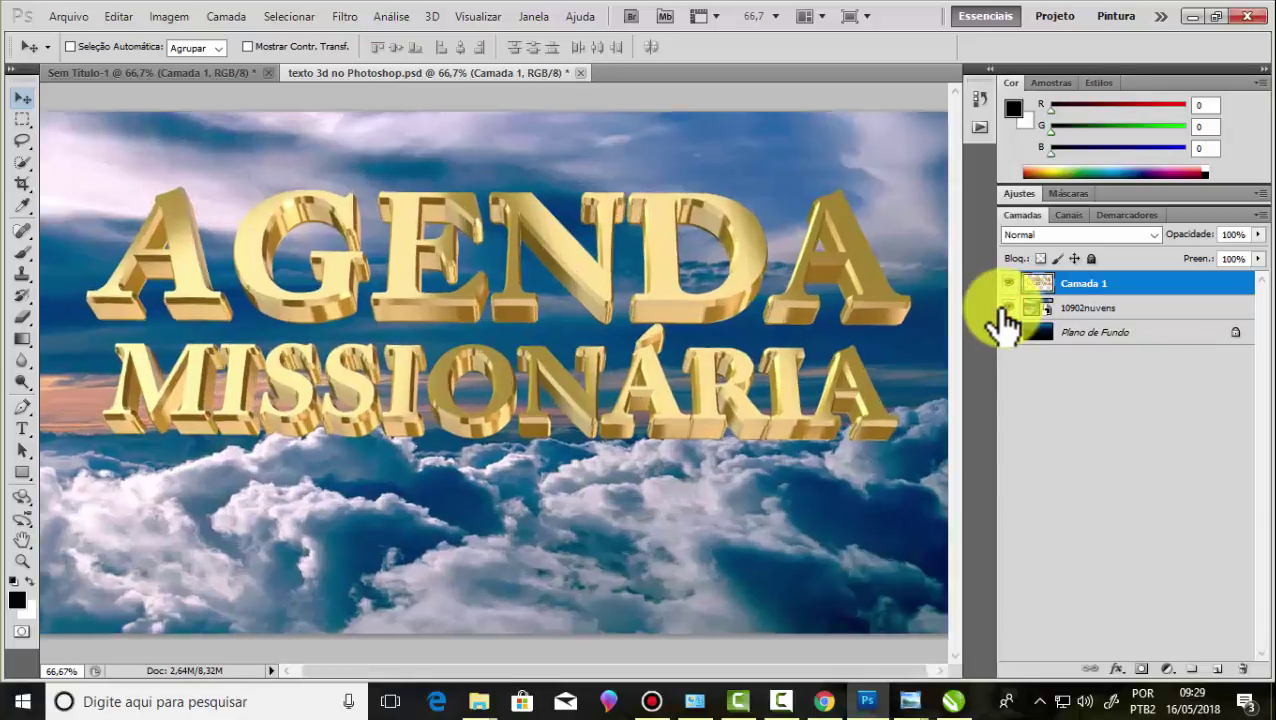
key("ctrl+minus")
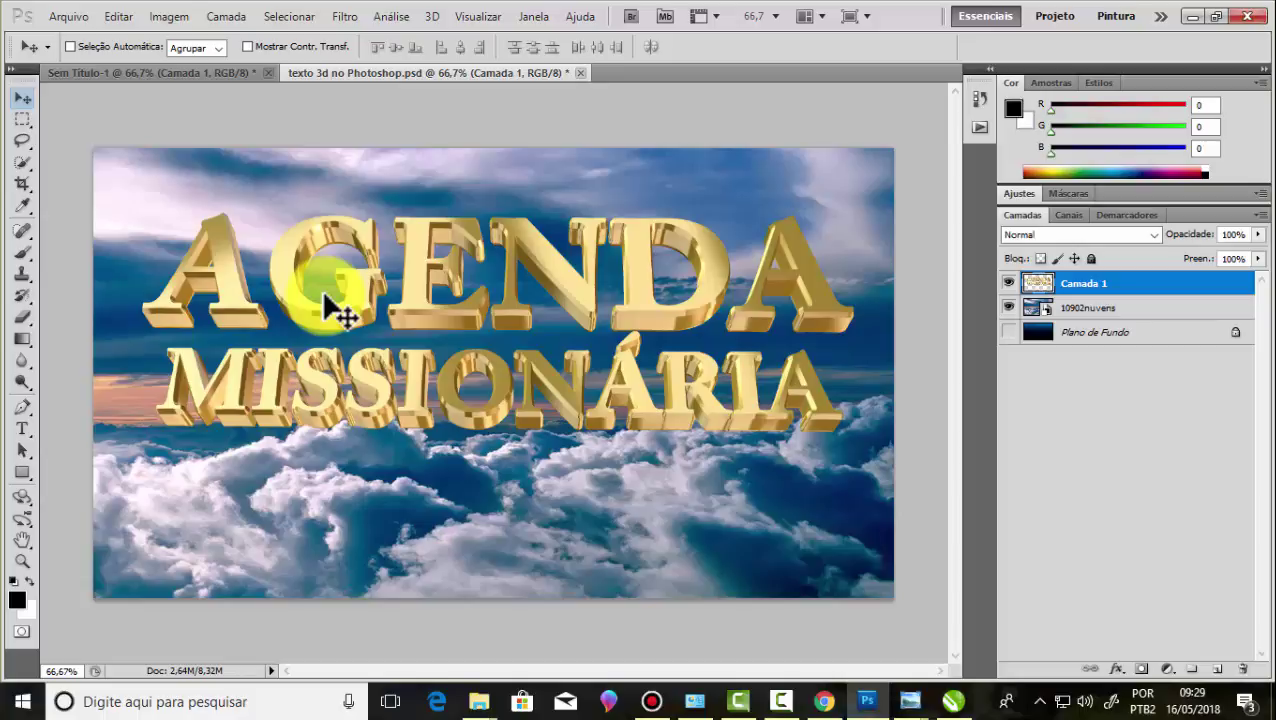
left_click(785, 700)
left_click(1160, 604)
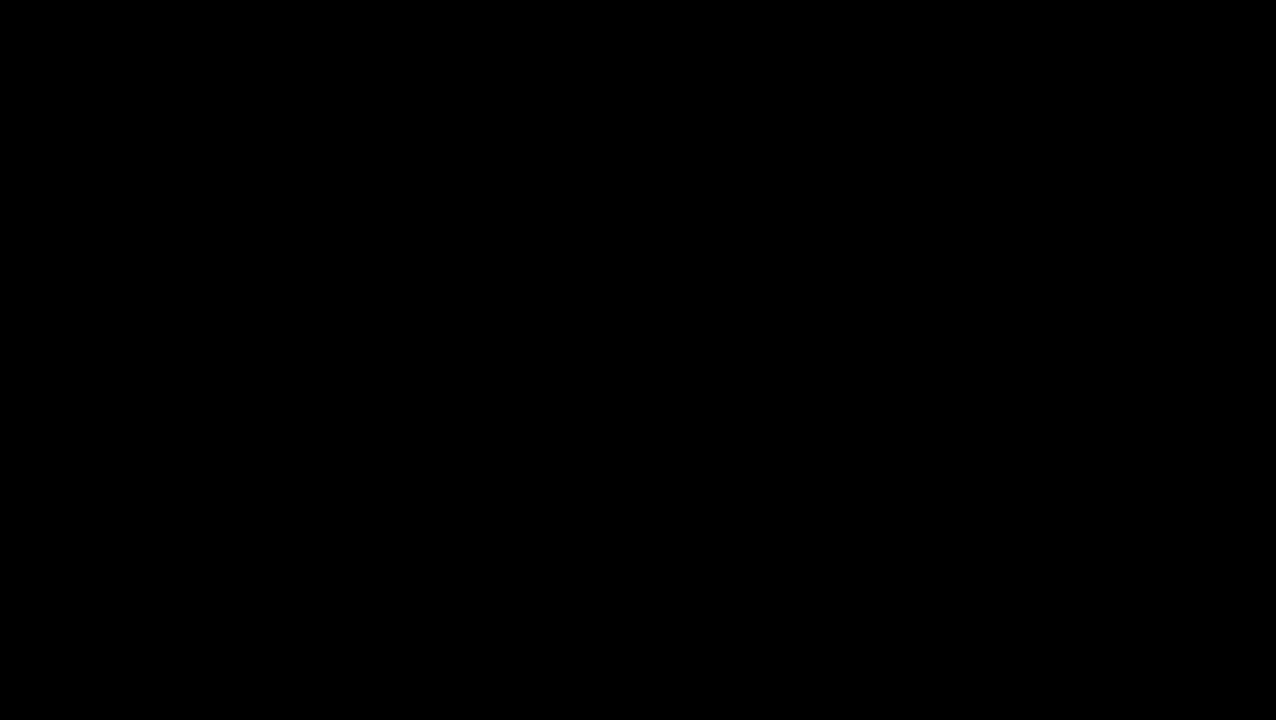
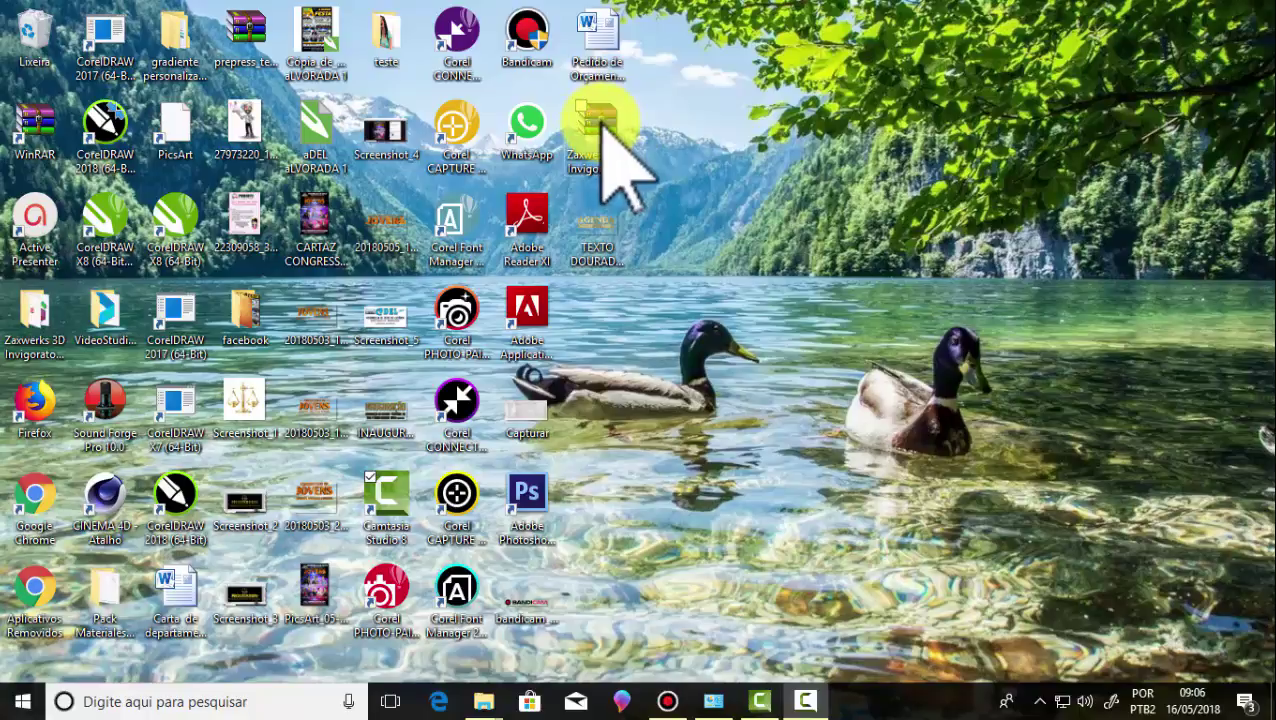
Step: Extract the Zaxwerks 3D Invigorator 5.1.0 archive to its own desktop folder, overwriting existing files
right_click(600, 123)
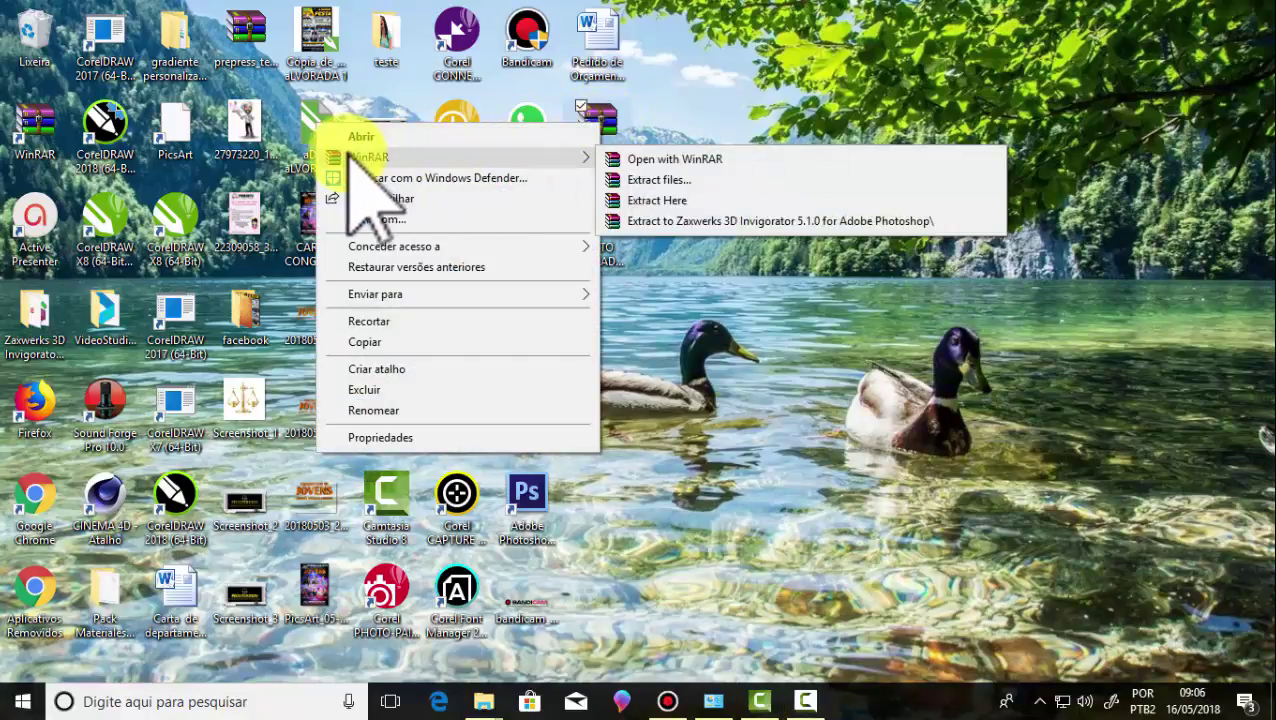
mouse_move(368, 157)
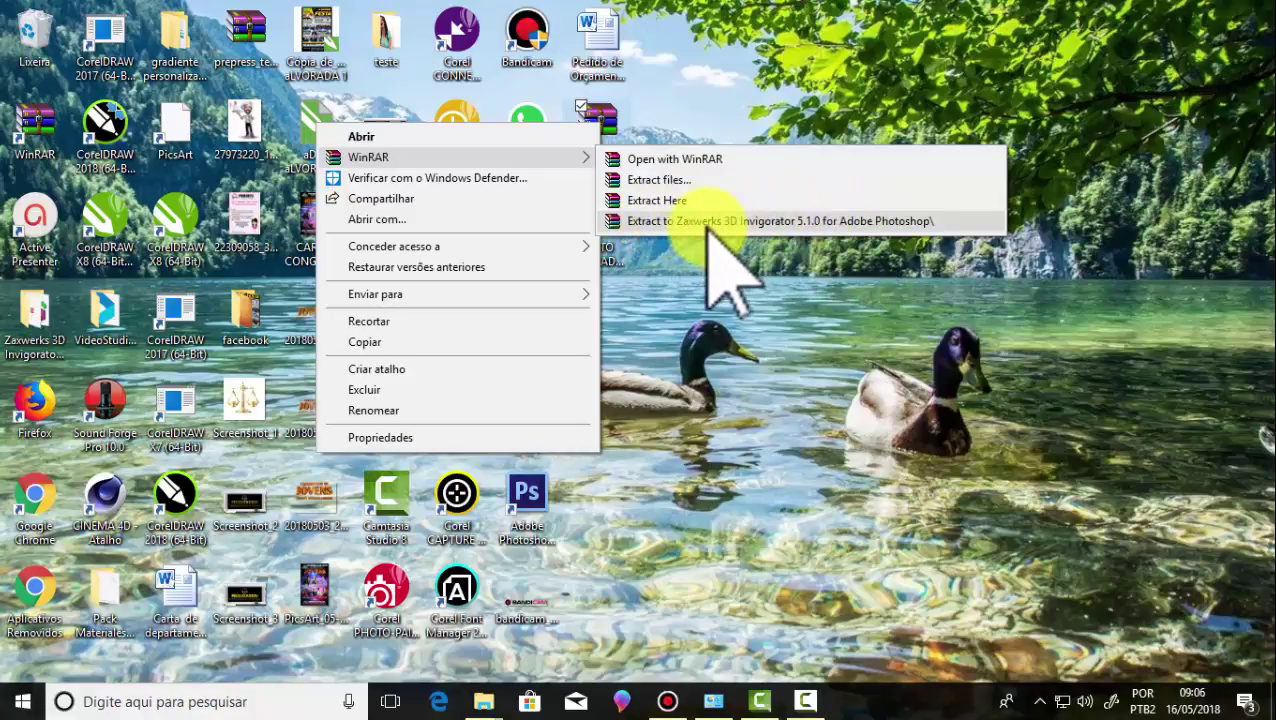
left_click(789, 220)
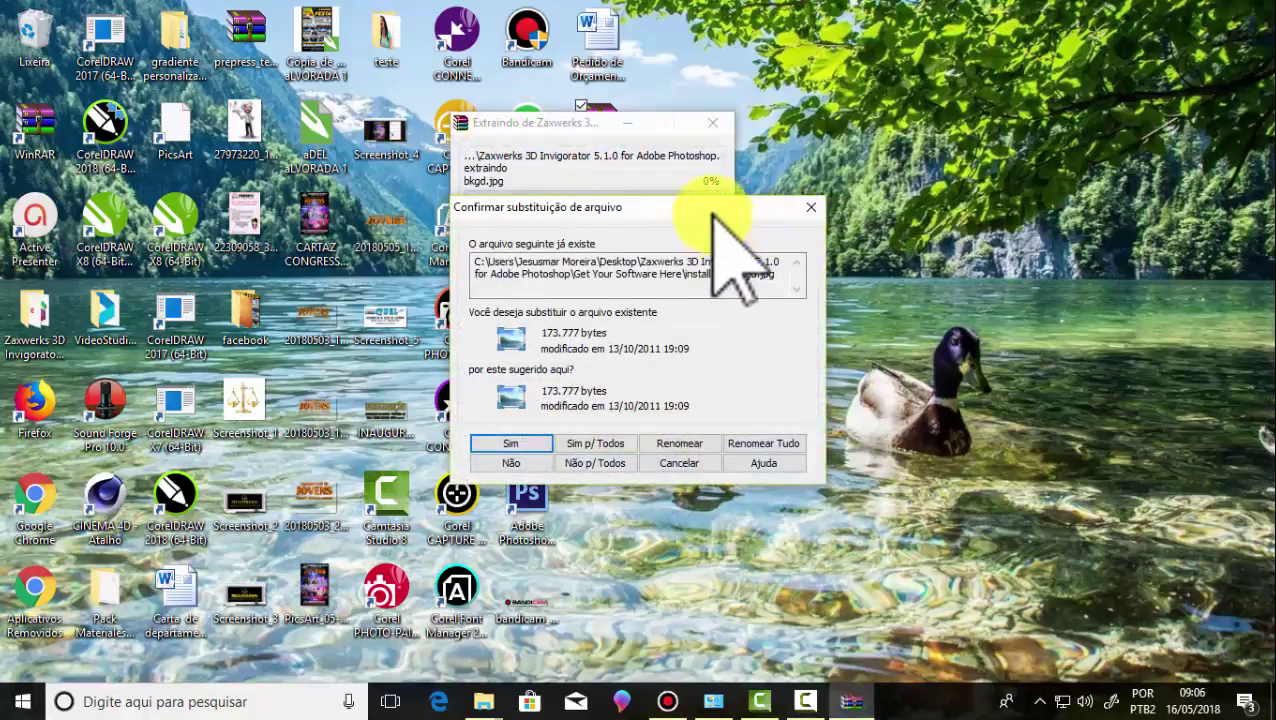
left_click_drag(726, 208, 1069, 76)
left_click(942, 312)
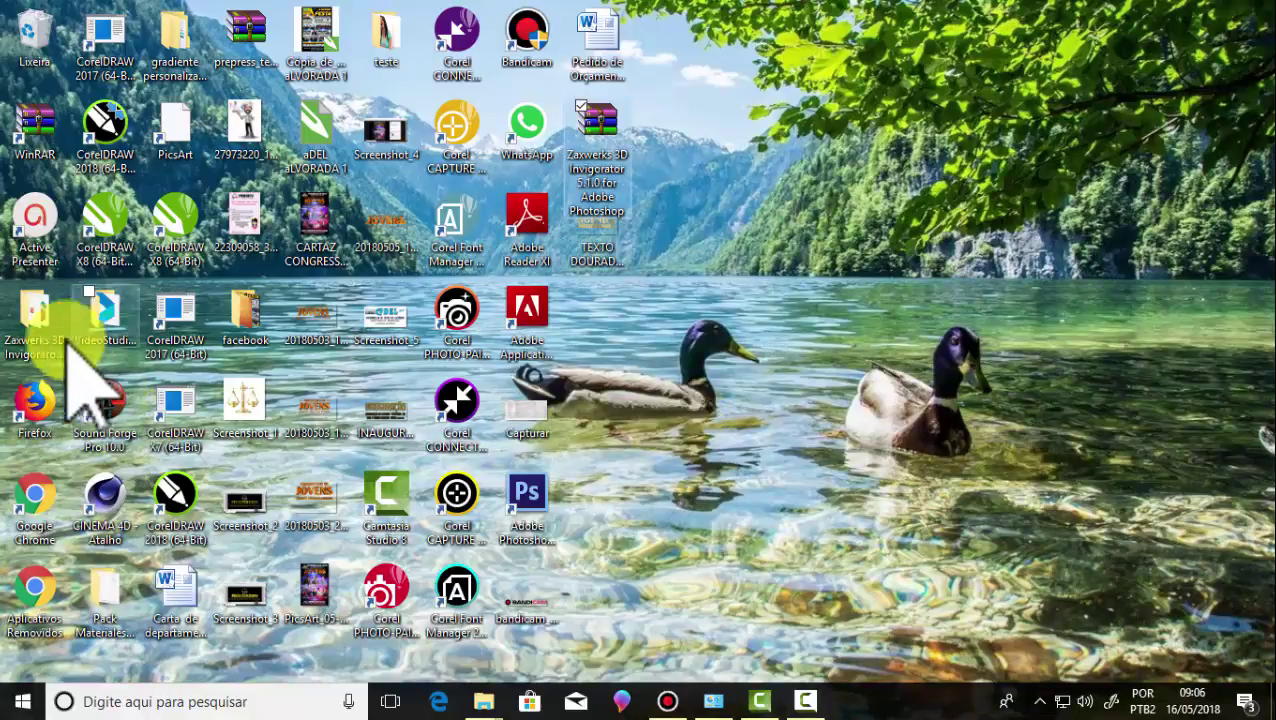
left_click_drag(45, 325, 706, 128)
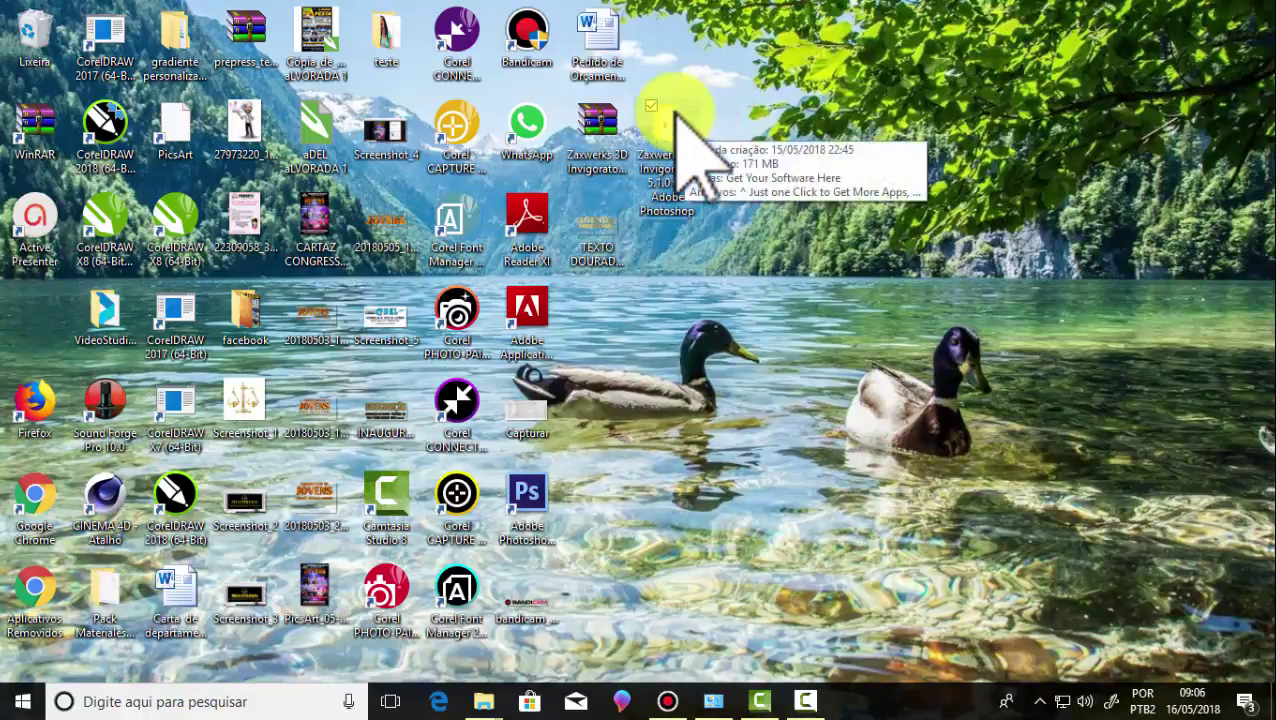
Step: Run Install Zaxwerks 3D Invigorator PS from the extracted folder's Get Your Software Here subfolder
left_click(675, 112)
double_click(677, 114)
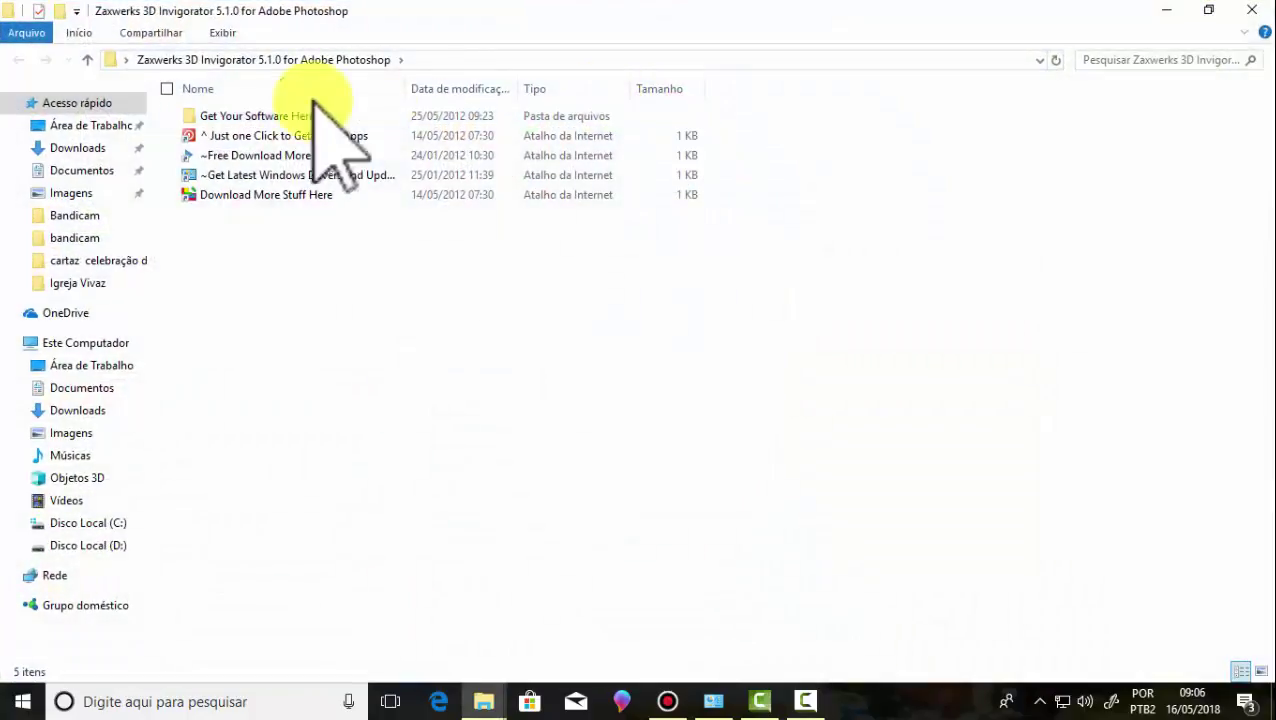
double_click(192, 114)
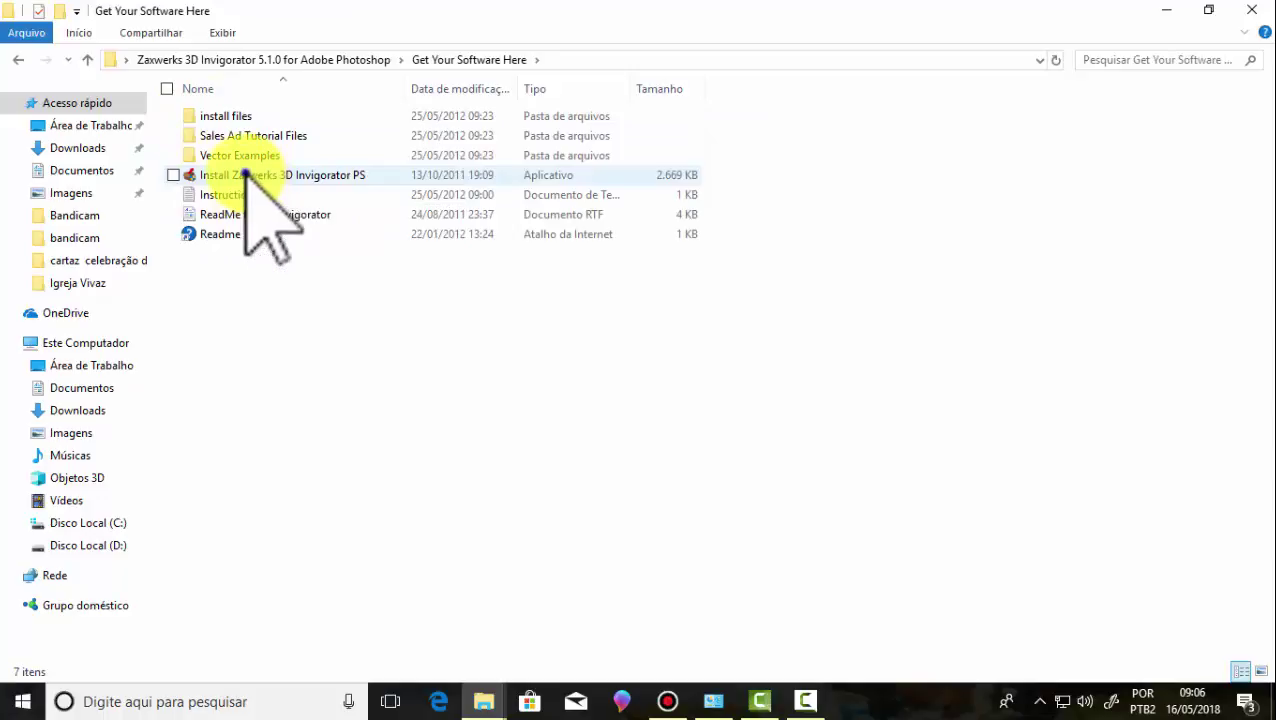
right_click(245, 174)
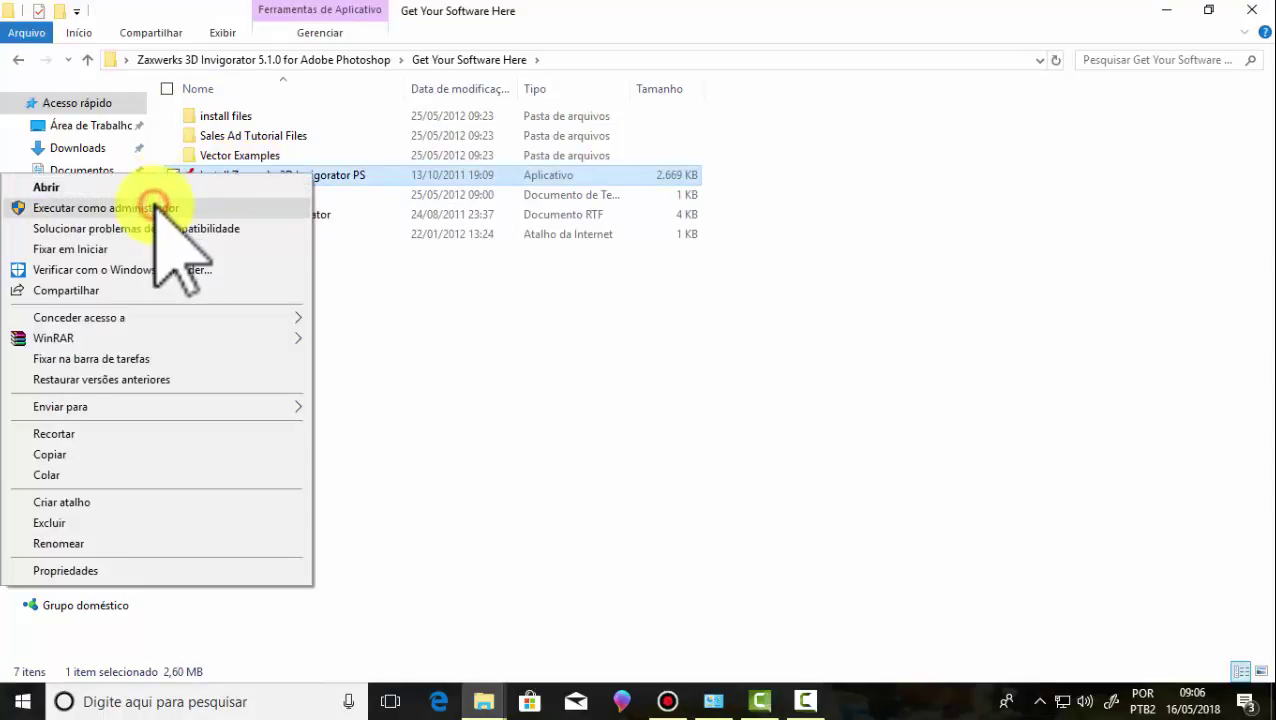
key("Up")
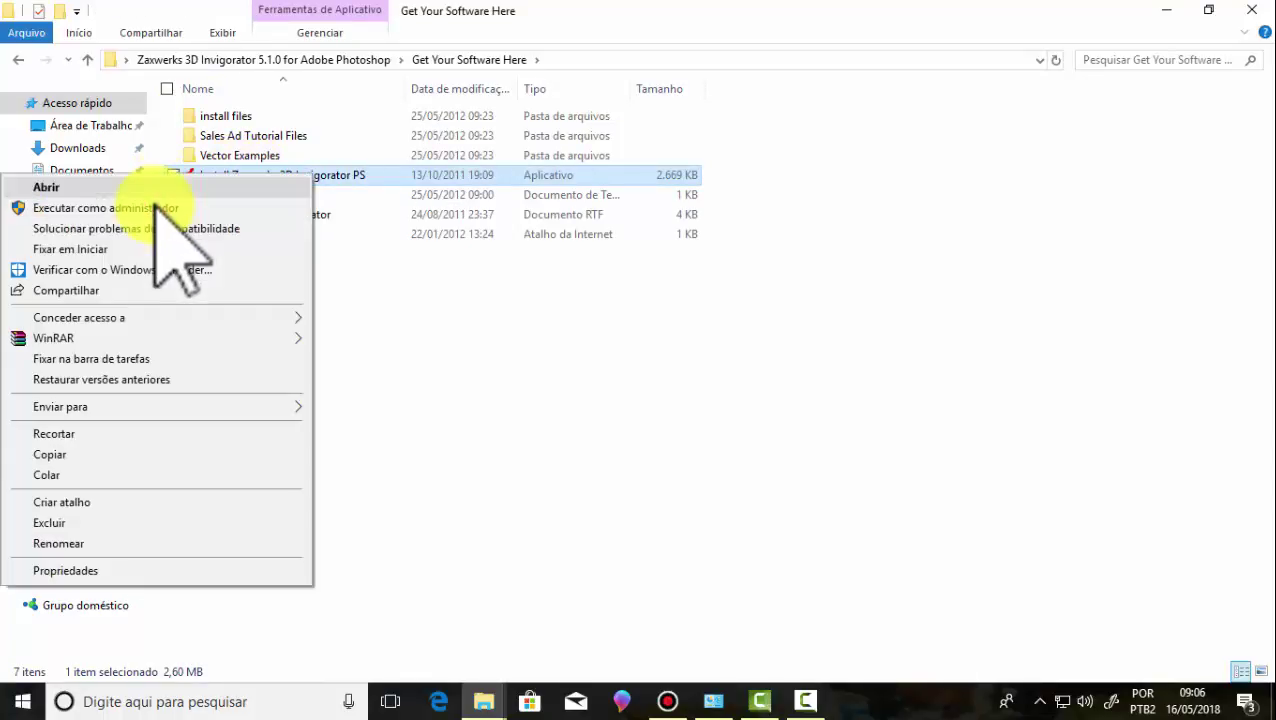
left_click(155, 207)
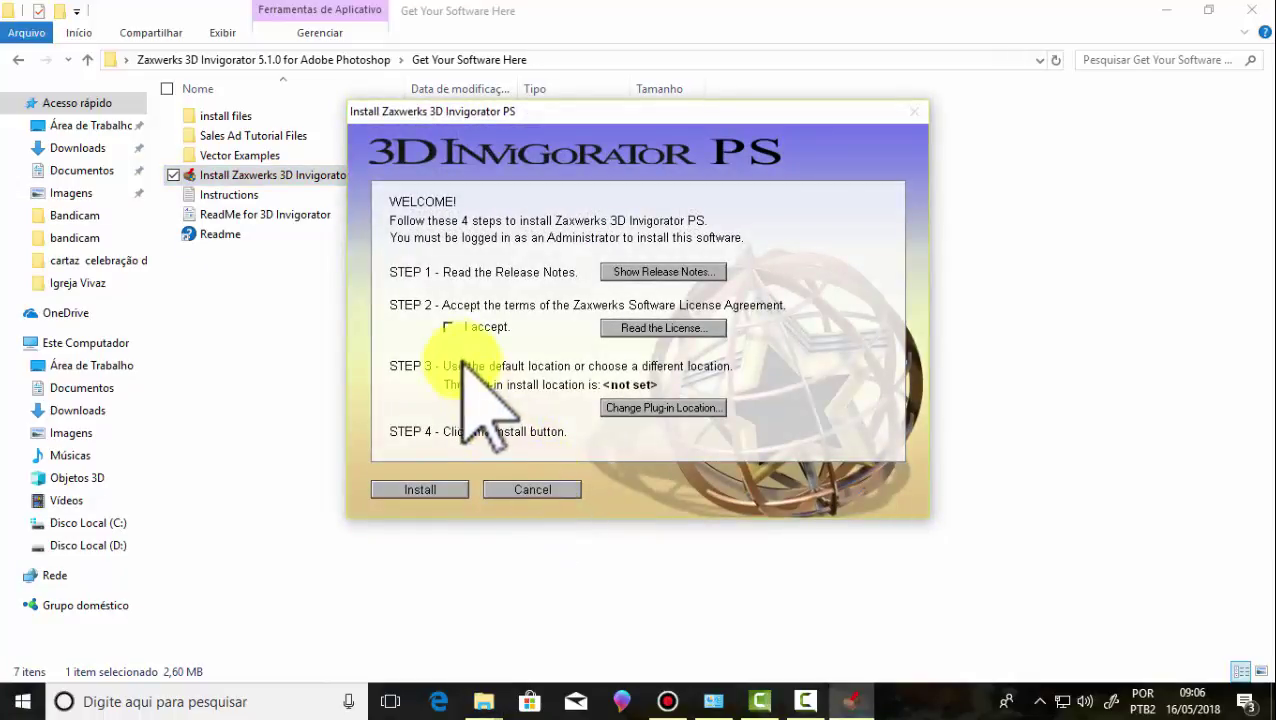
Step: Accept the licence and browse the plug-in location to C:\Arquivos de Programas\Adobe
left_click(447, 327)
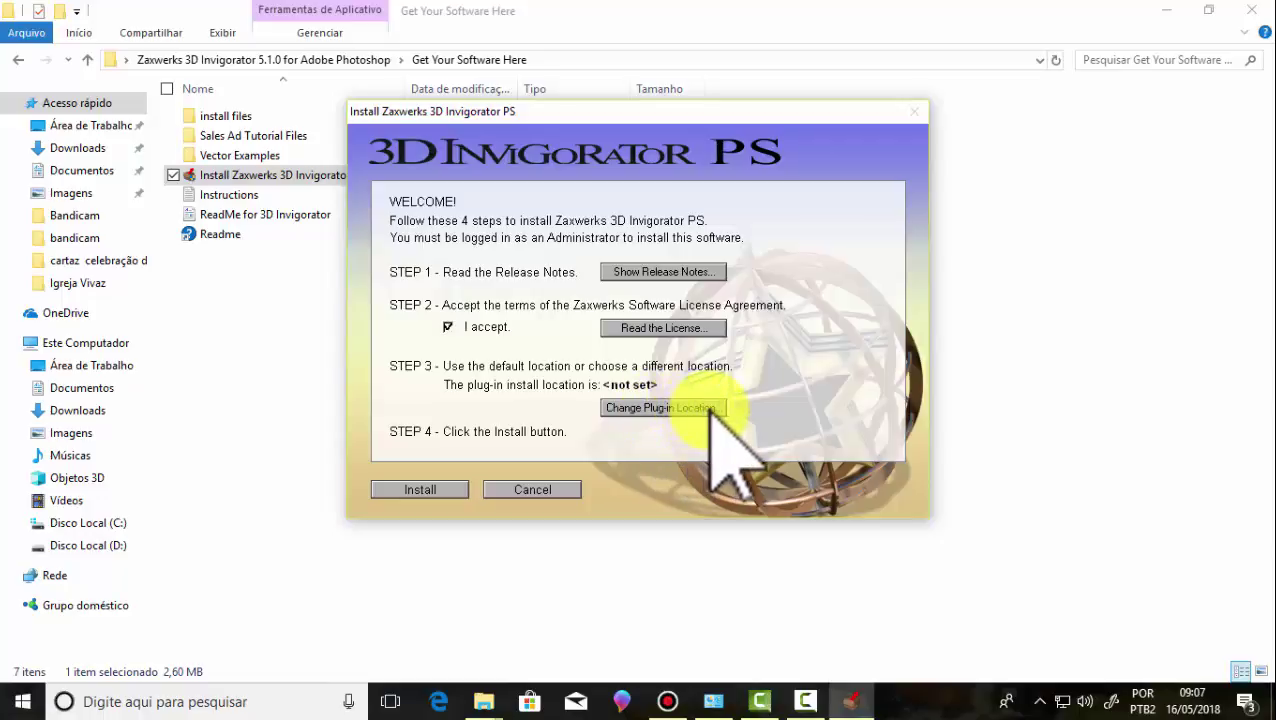
left_click(707, 408)
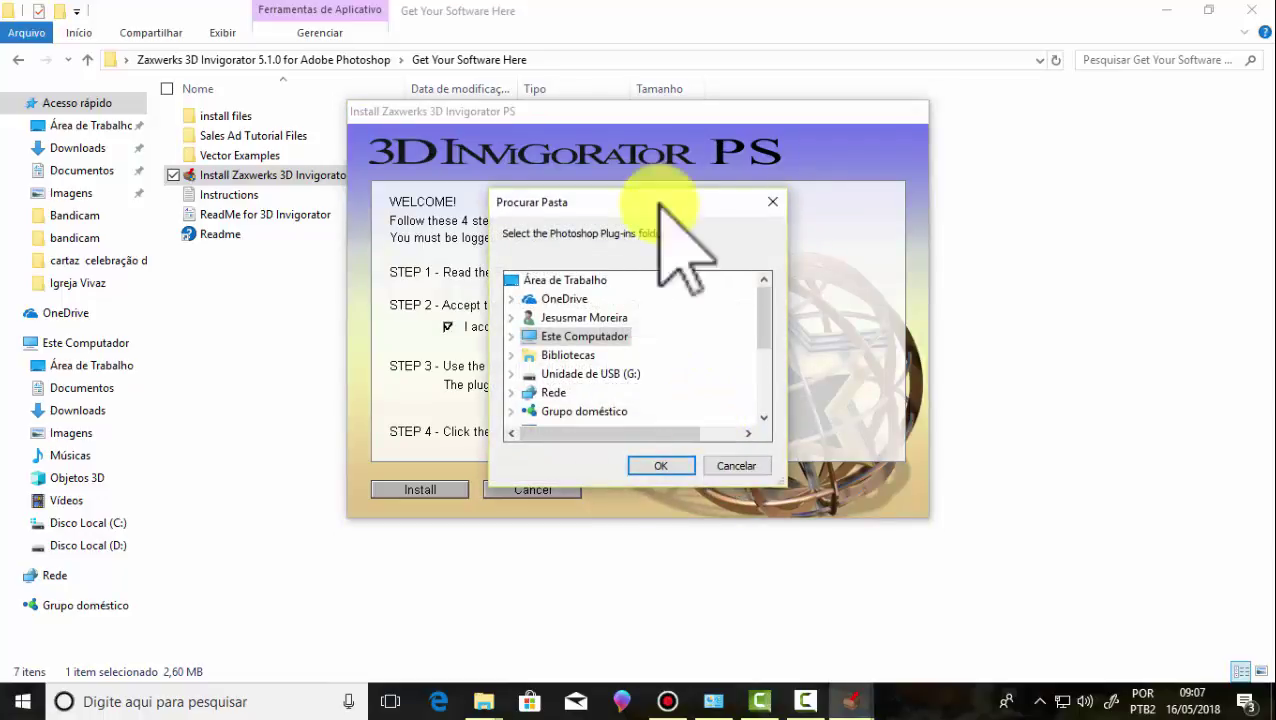
mouse_move(693, 197)
left_mouse_down()
mouse_move(950, 80)
mouse_move(1049, 55)
left_mouse_up()
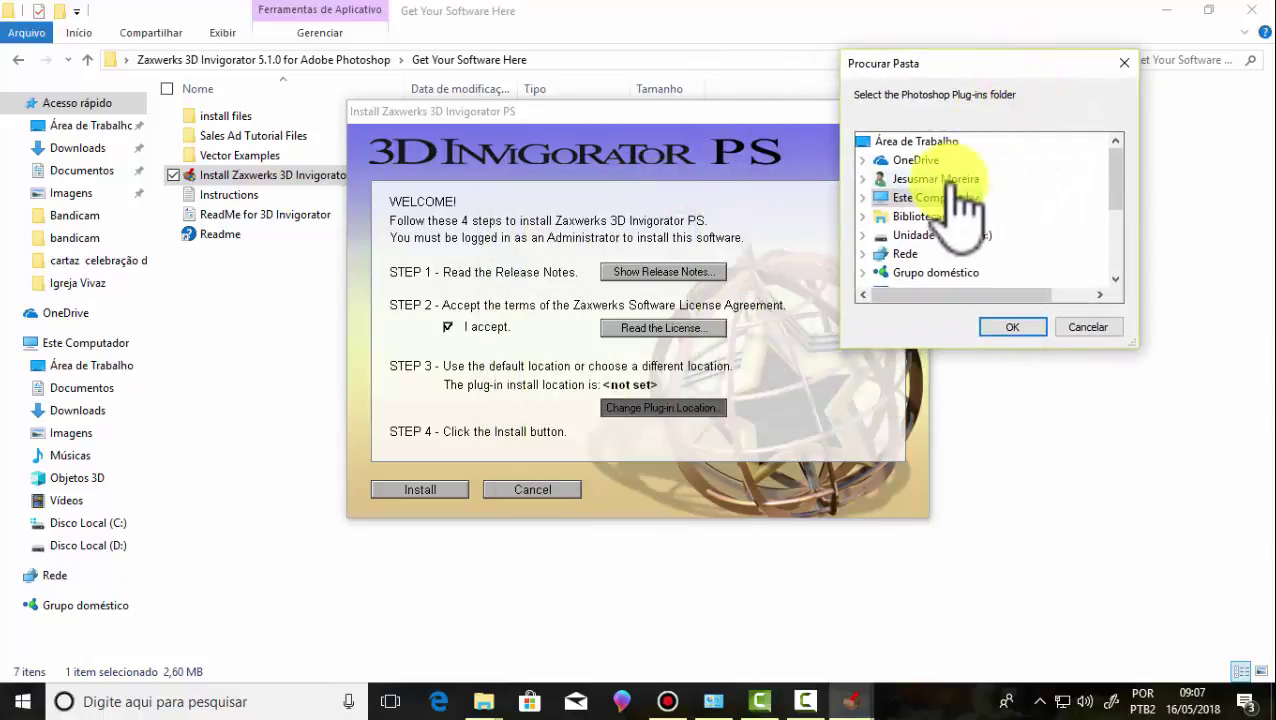
left_click(932, 205)
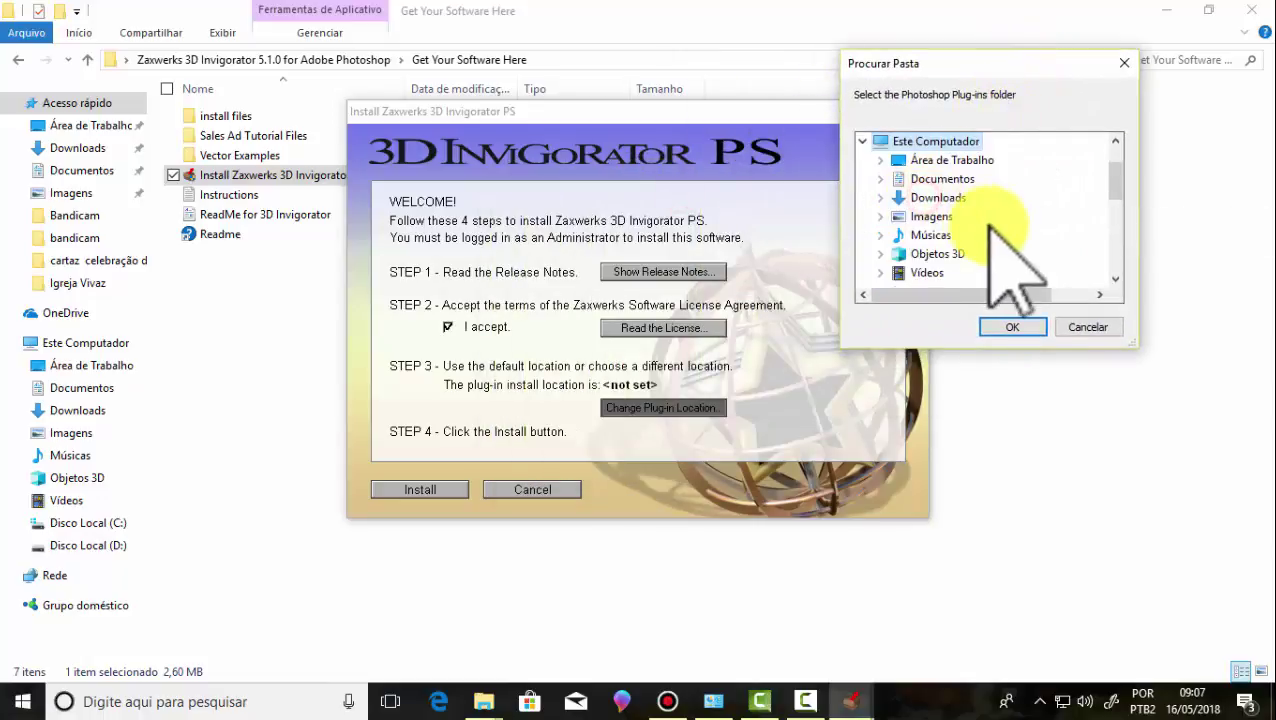
scroll(983, 230, "down", 1)
scroll(995, 220, "down", 1)
double_click(920, 180)
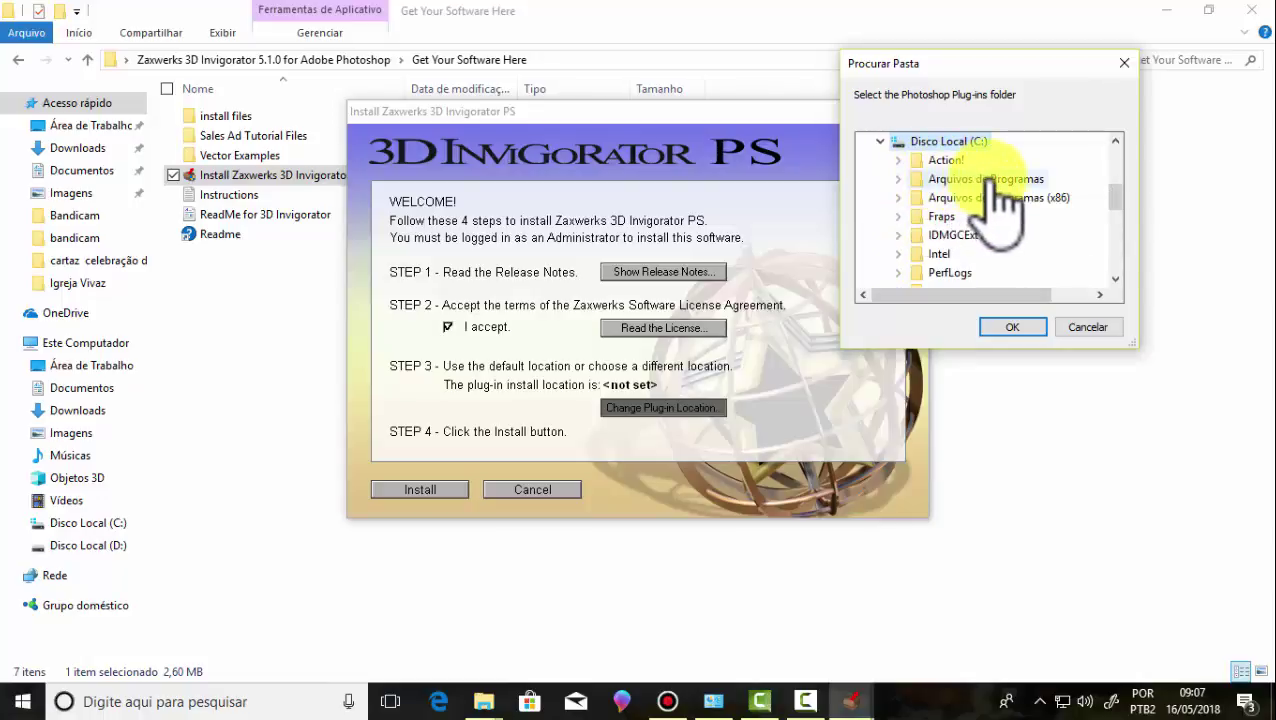
double_click(988, 179)
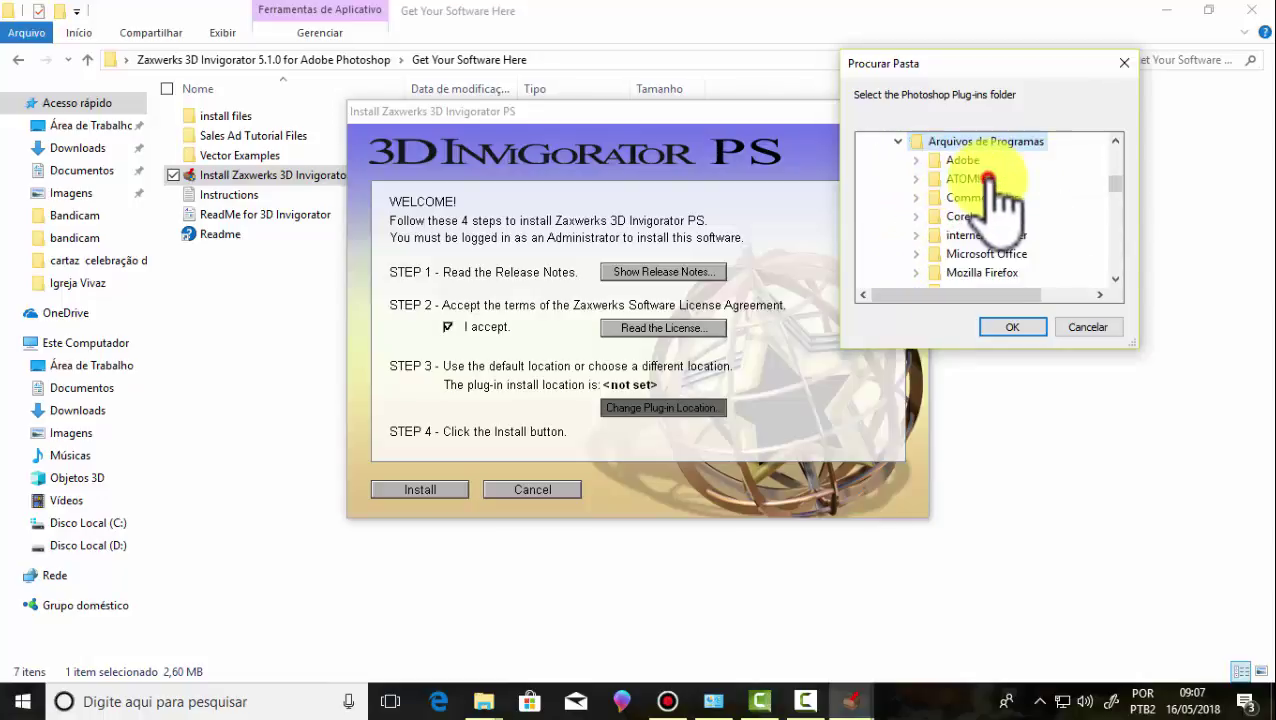
double_click(962, 161)
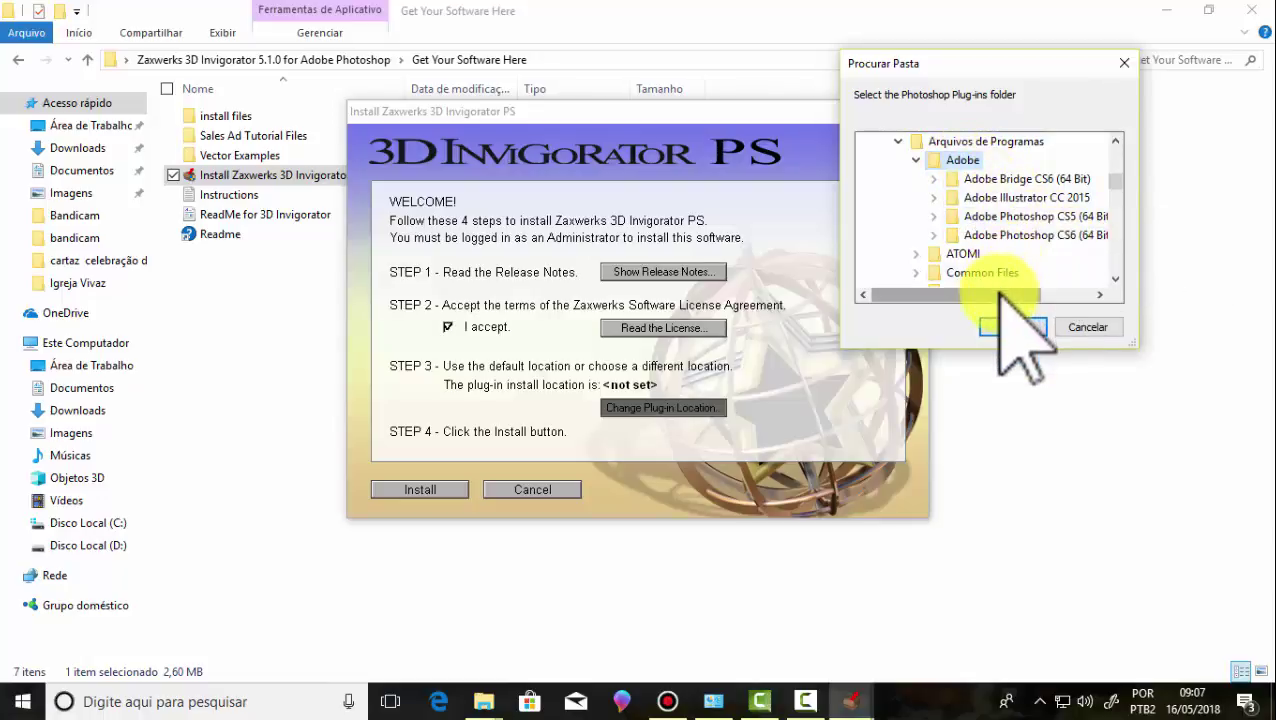
Step: Install into the Adobe Photoshop CS5 (64 Bit) Plug-ins folder, then quit the installer
left_click_drag(997, 293, 1040, 295)
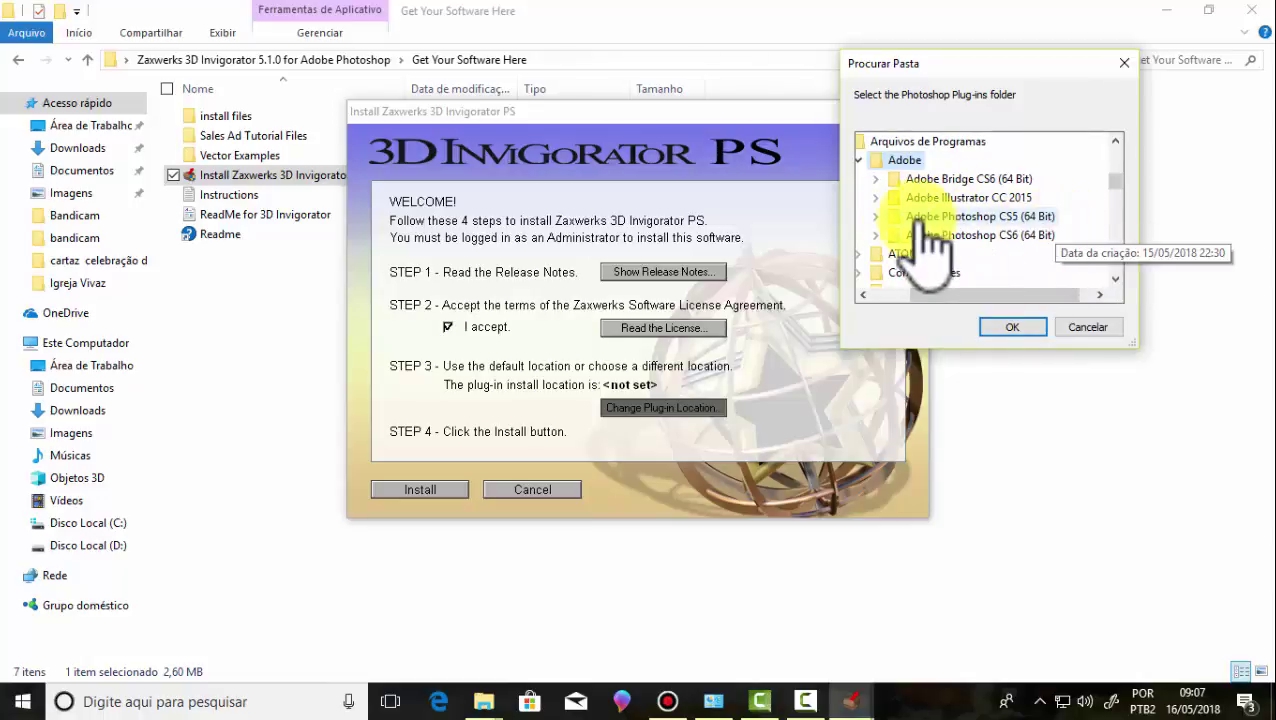
double_click(893, 216)
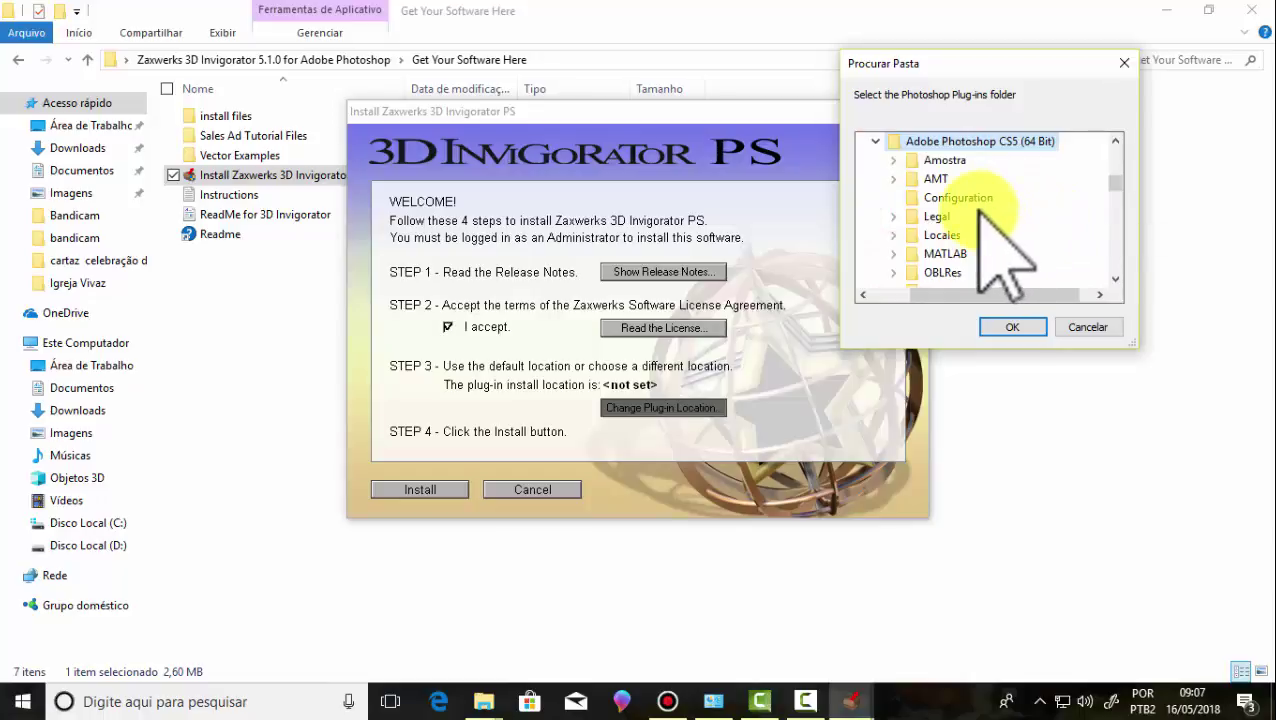
scroll(1010, 213, "down", 1)
scroll(990, 213, "down", 1)
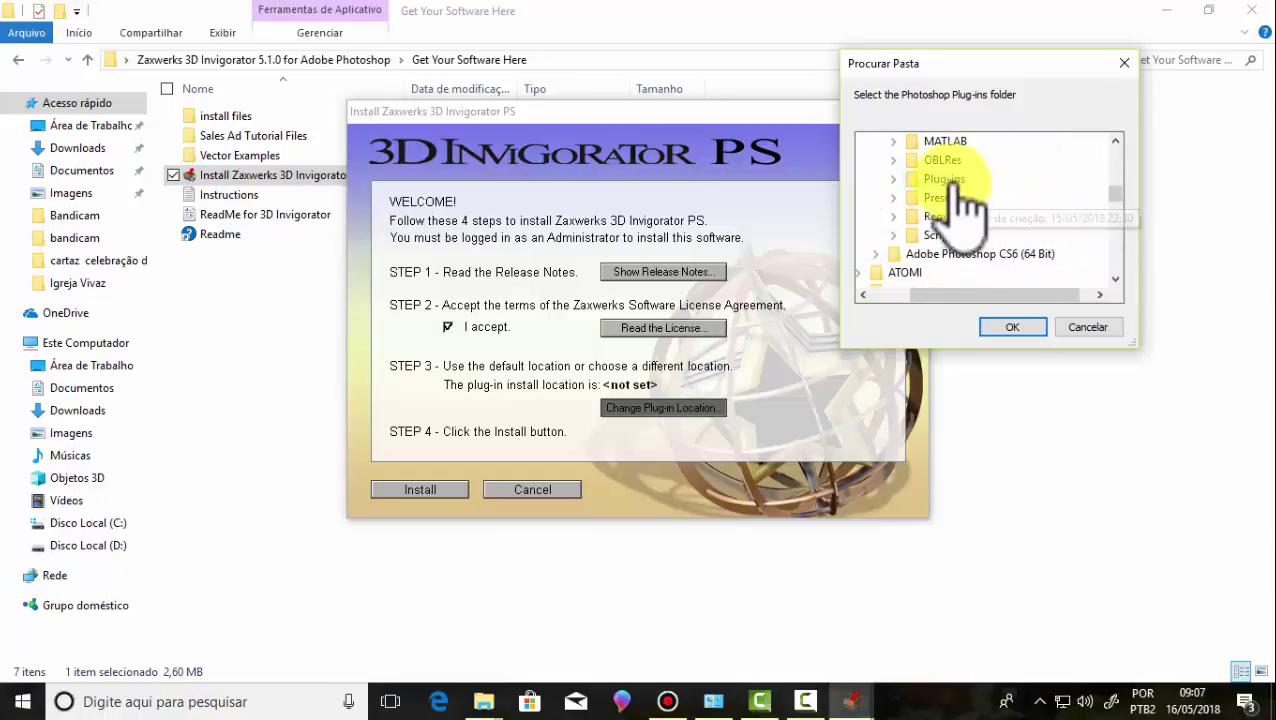
double_click(918, 180)
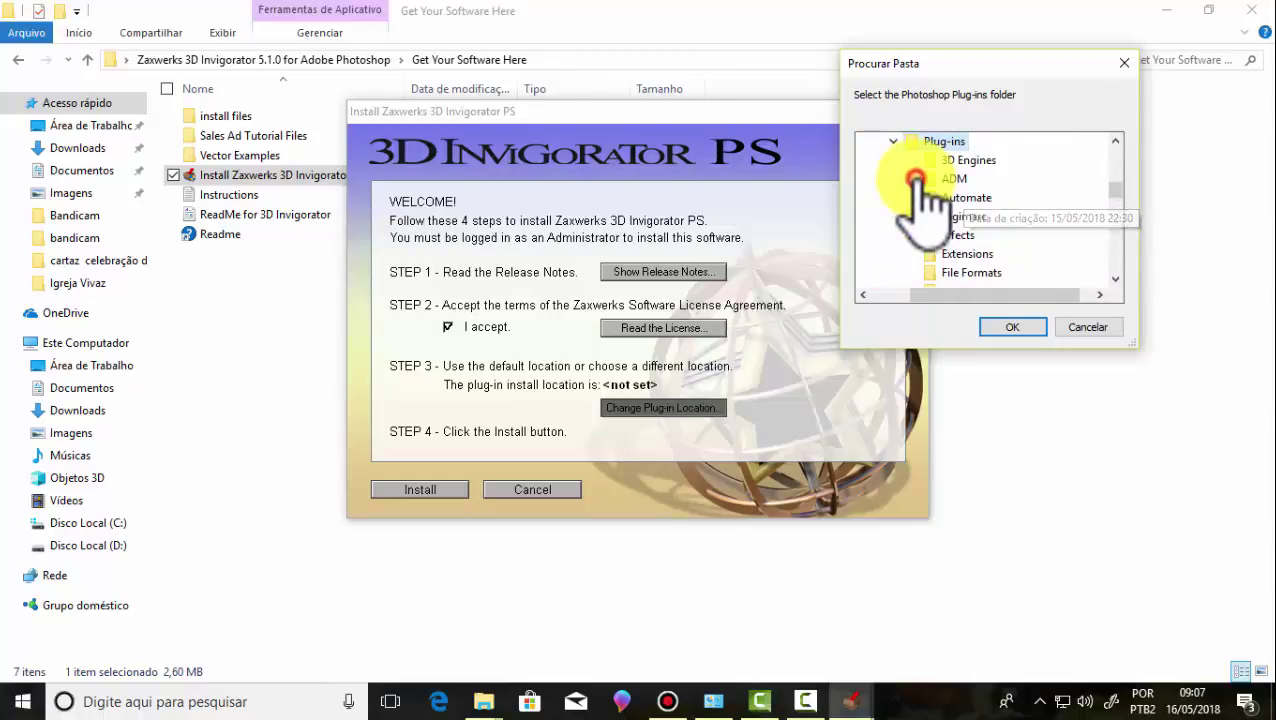
left_click(1013, 325)
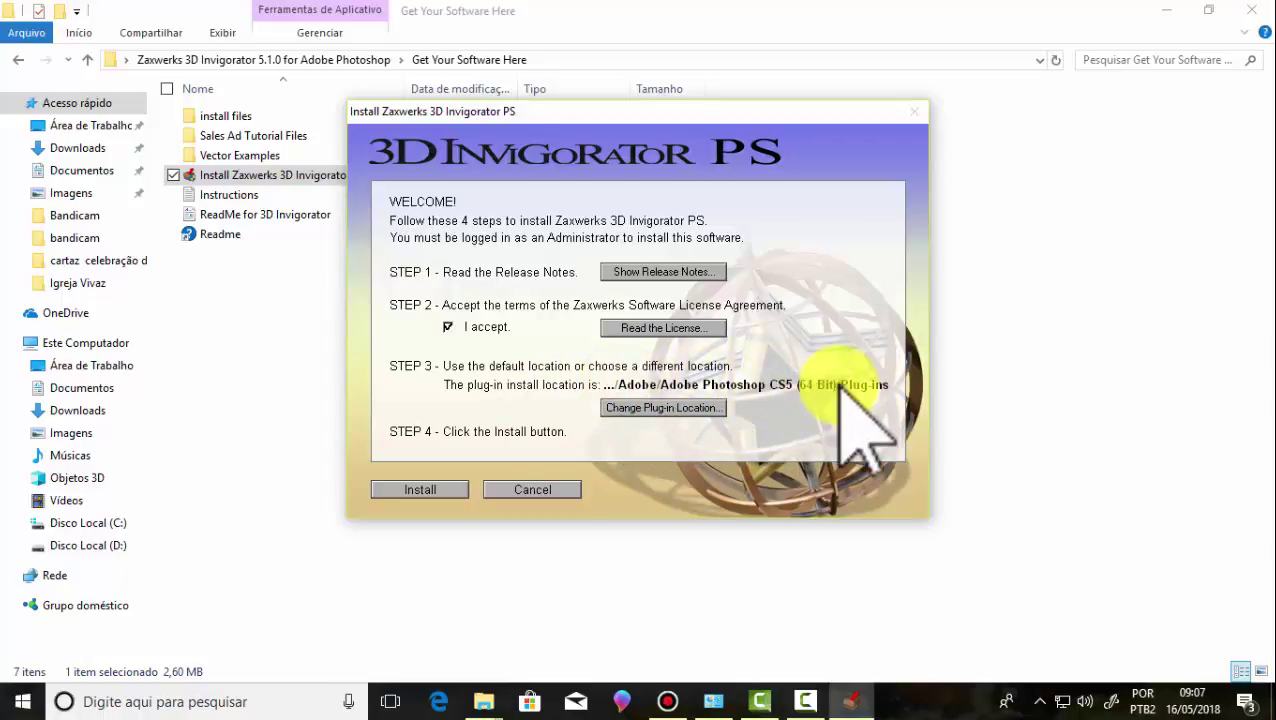
left_click(422, 488)
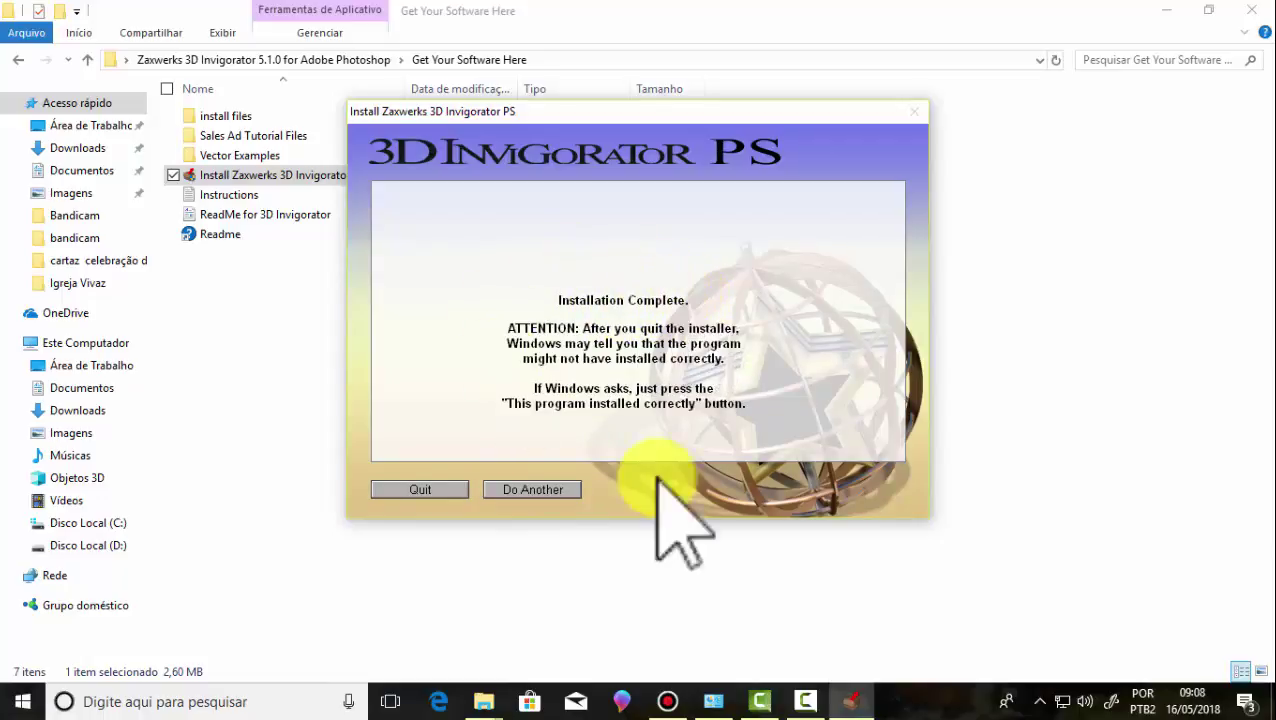
left_click(420, 489)
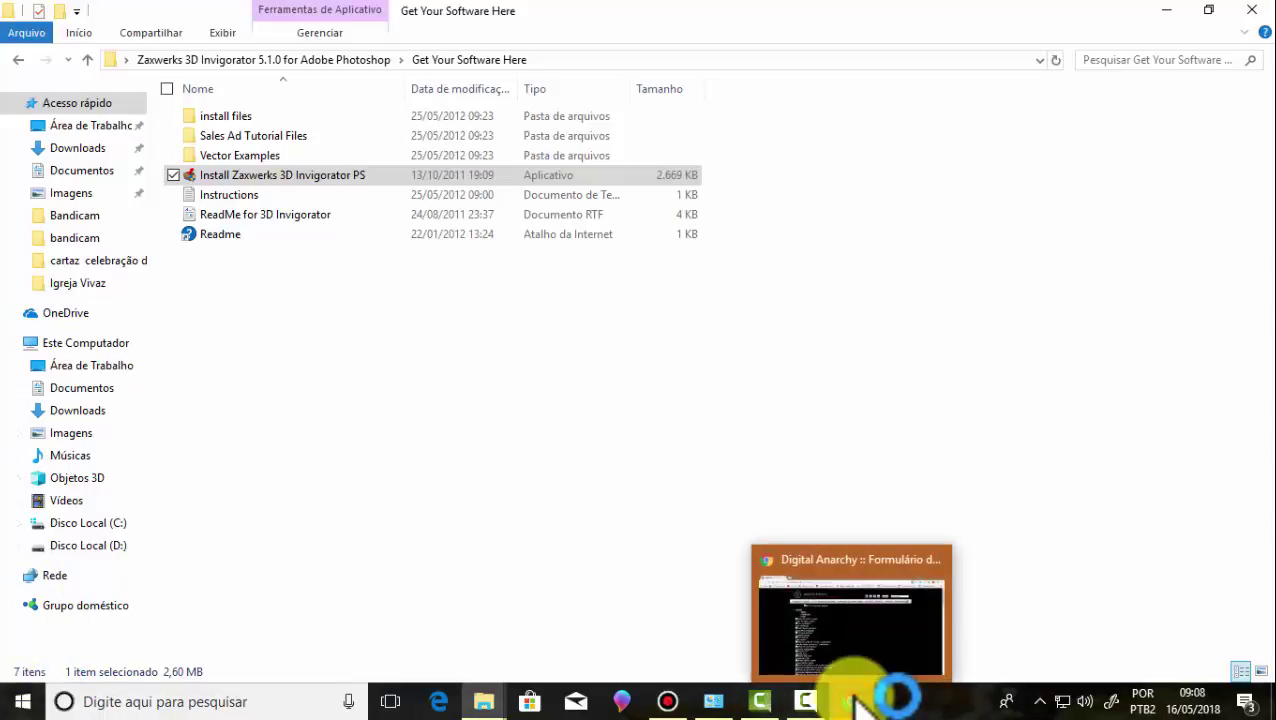
Step: Launch Adobe Photoshop CS5 (64 Bit) from the Start menu app list
left_click(24, 701)
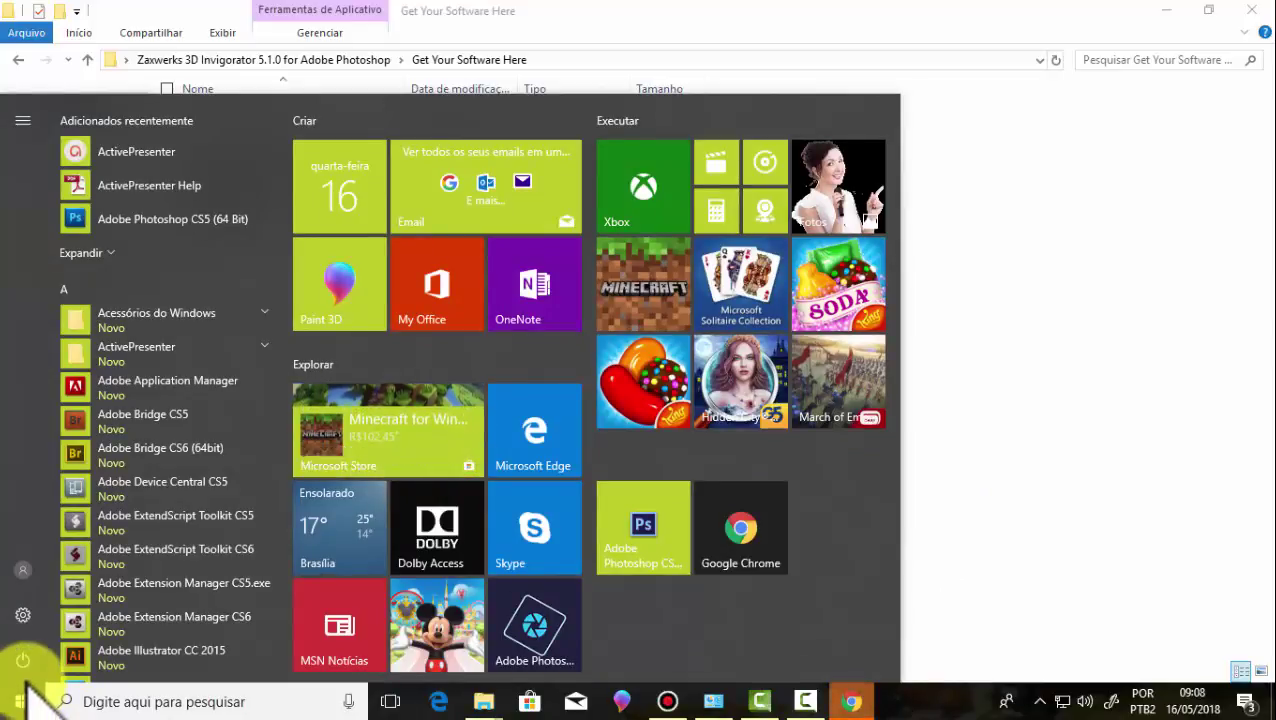
scroll(110, 620, "down", 3)
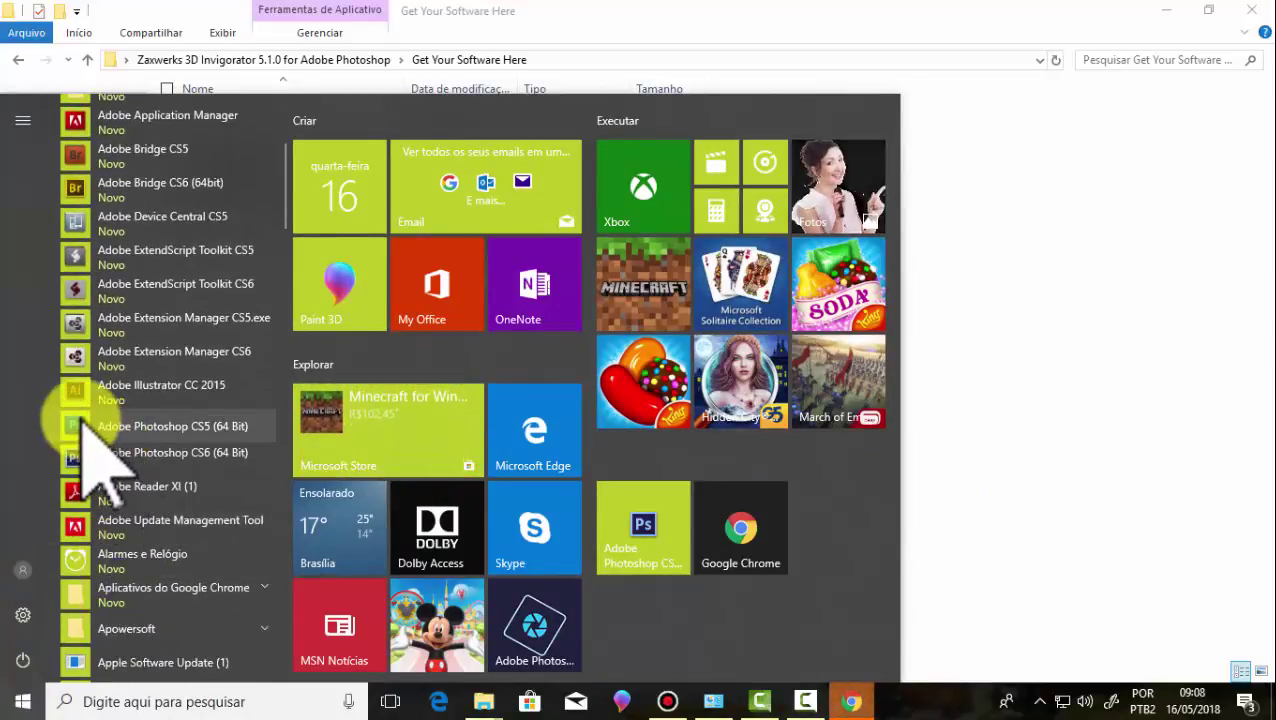
left_click(84, 425)
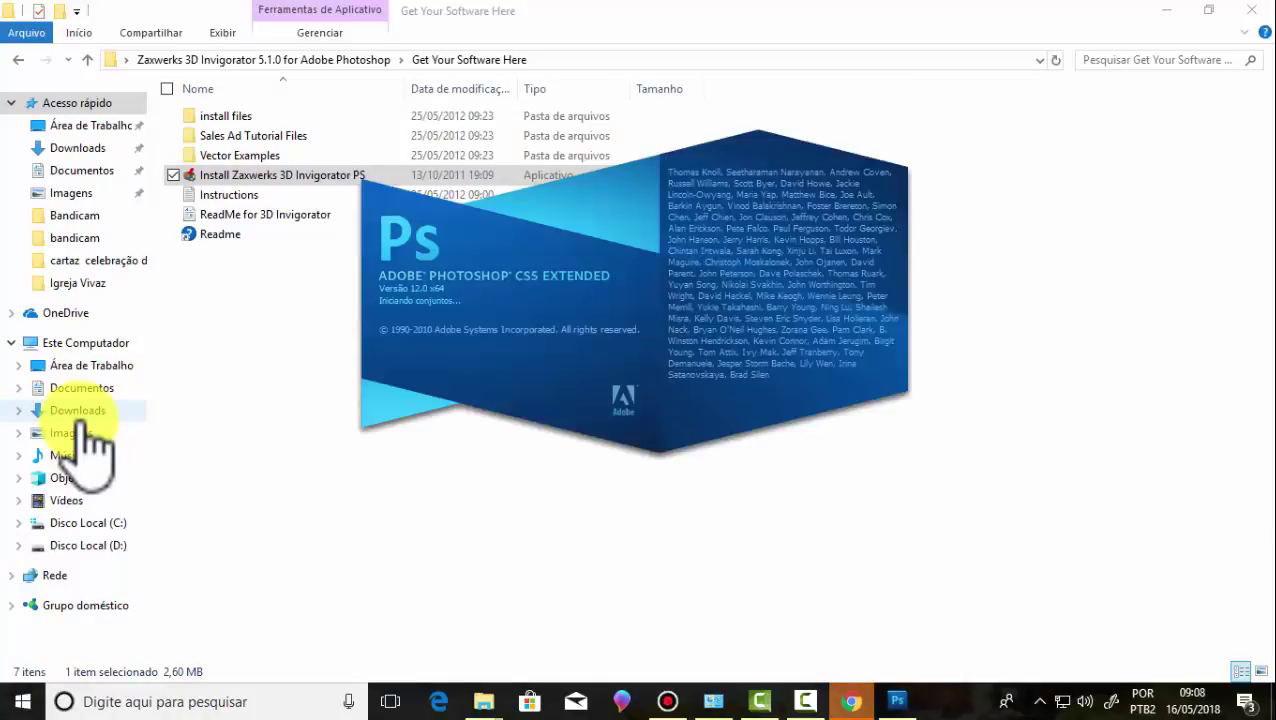
left_click(378, 401)
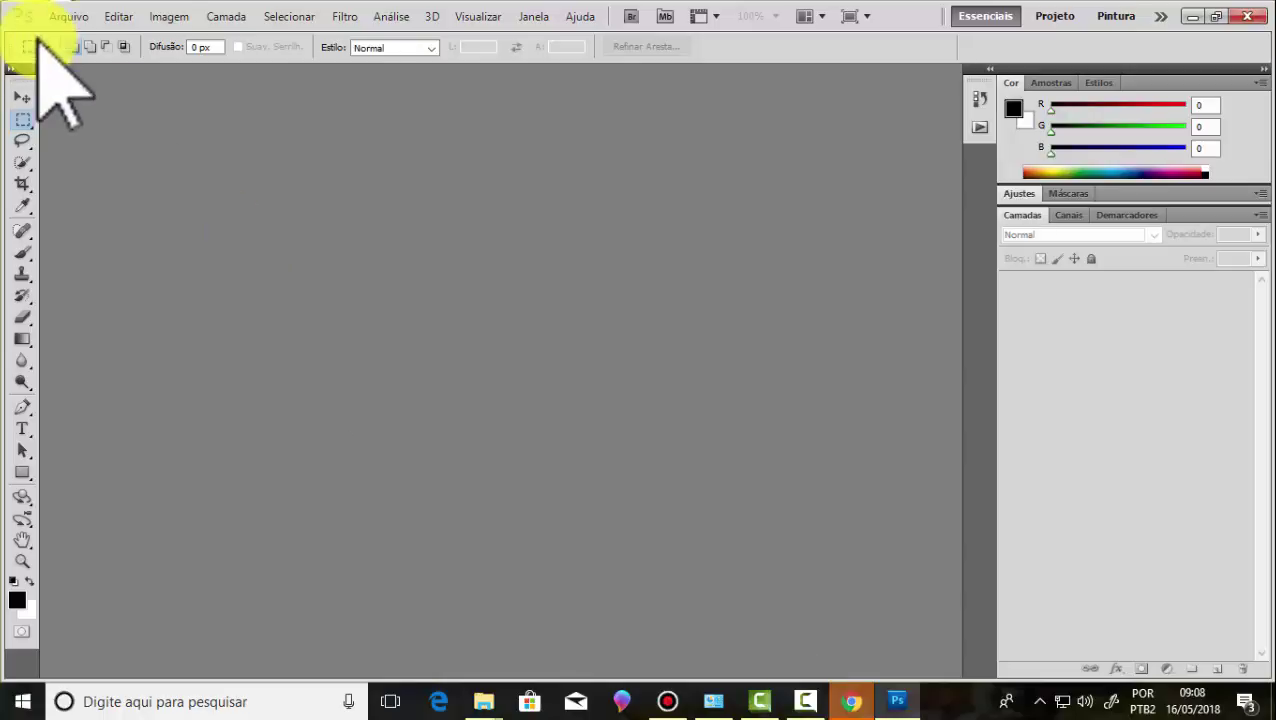
Step: Create a new 1280×720 pixel, 72 resolution RGB document with a white background
left_click(63, 17)
left_click(75, 37)
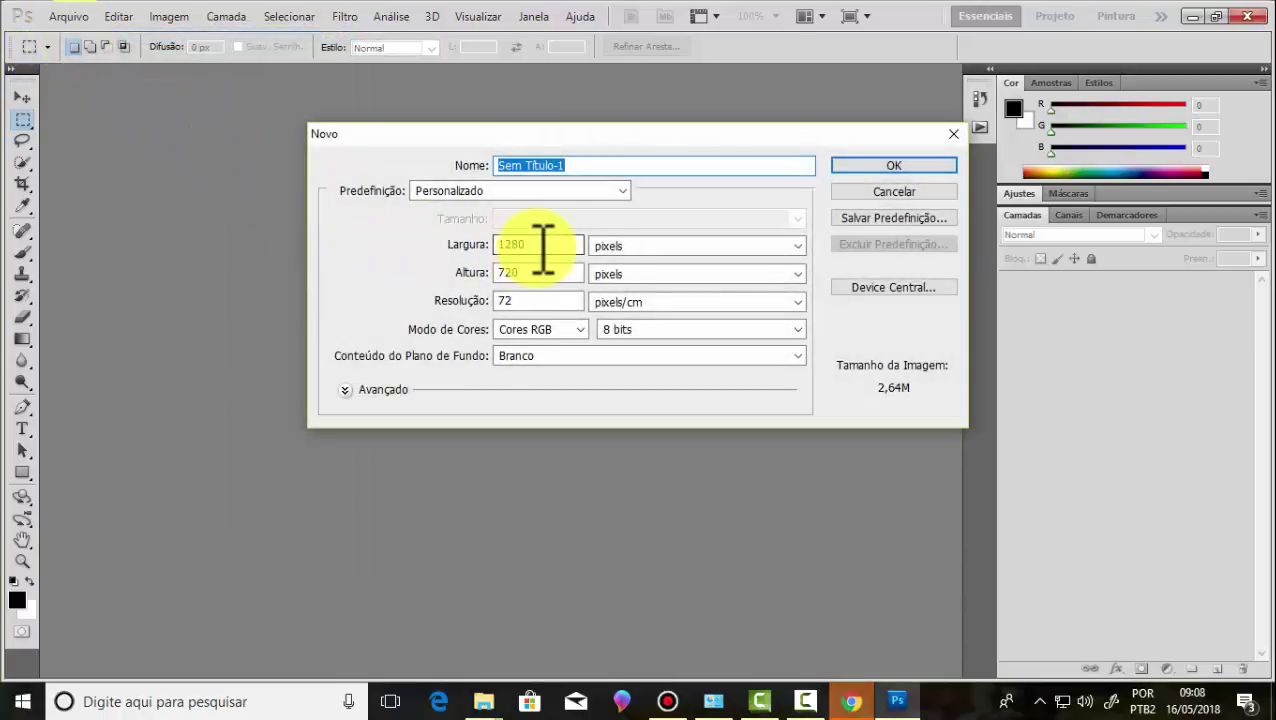
left_click(685, 243)
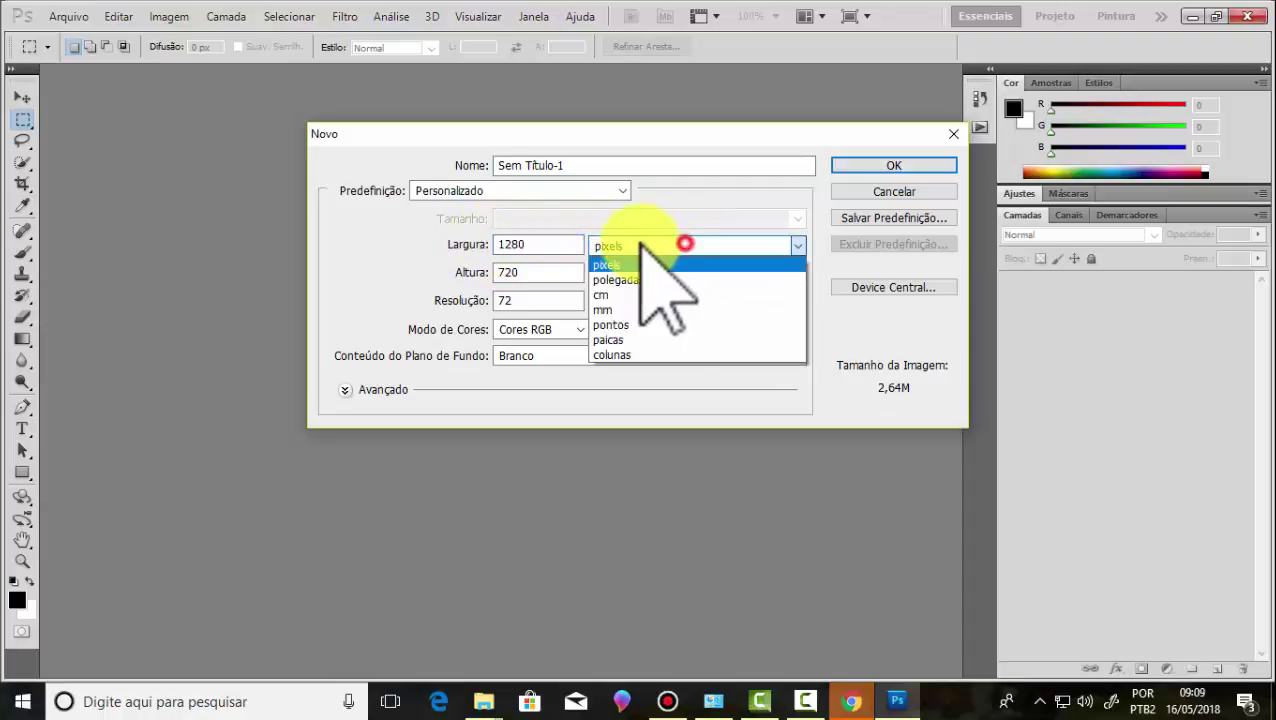
left_click(637, 245)
left_click(545, 272)
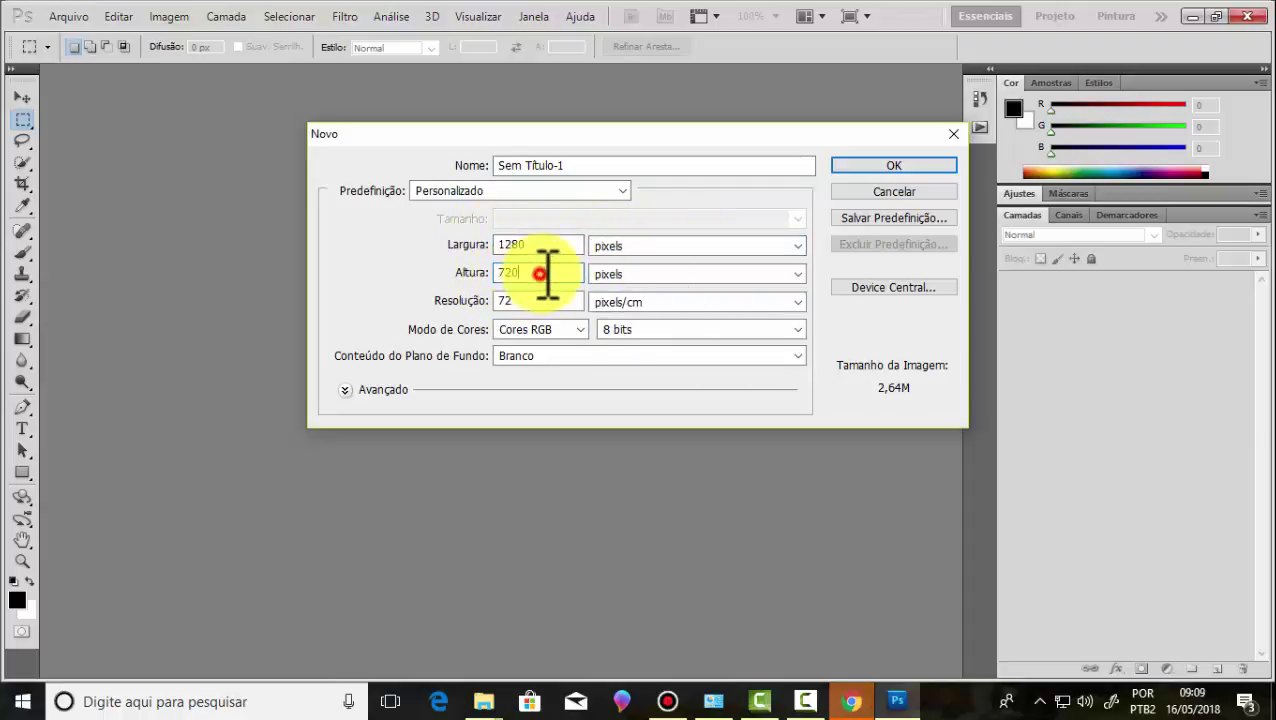
left_click(657, 272)
left_click(657, 272)
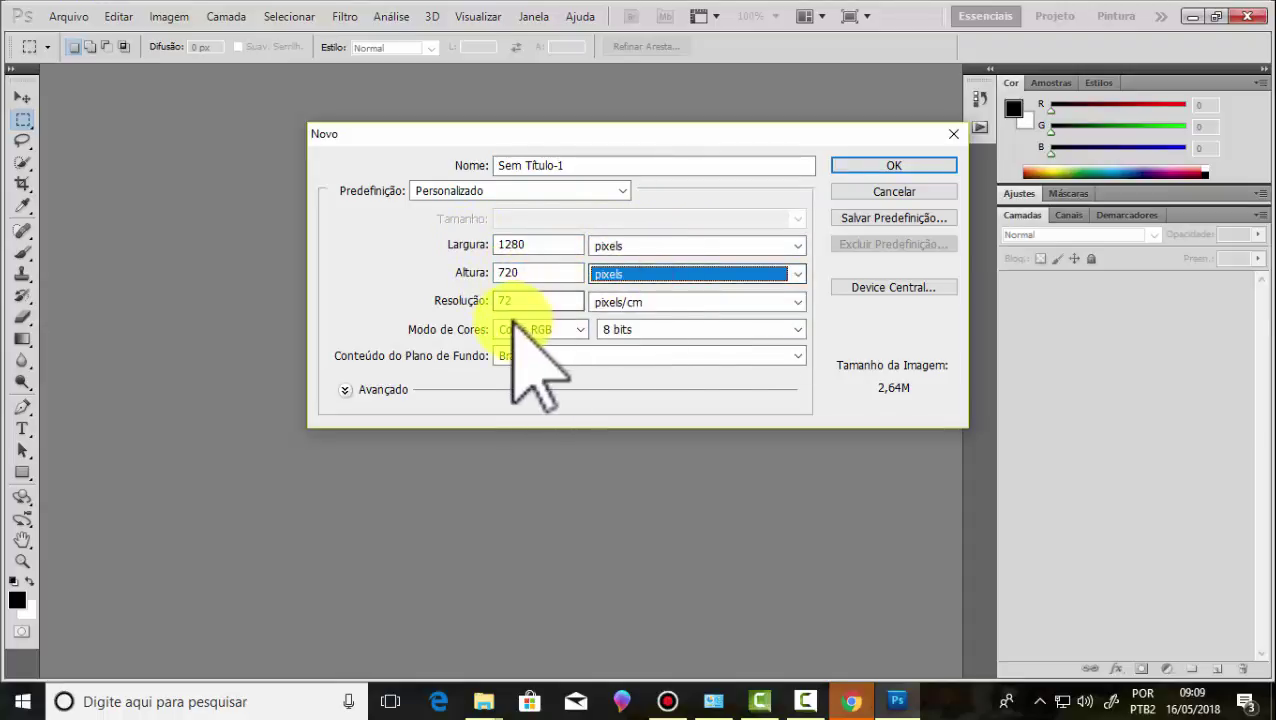
left_click(878, 162)
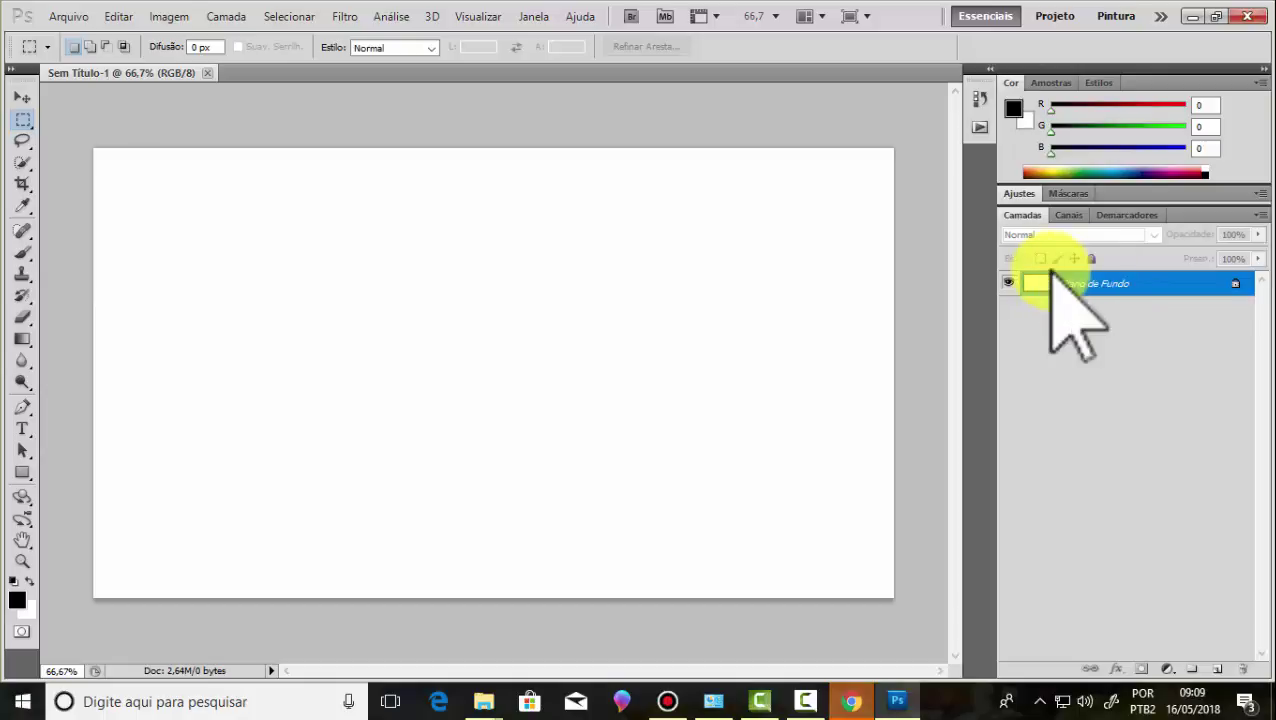
Step: Set gradient stops to very dark blue and bright blue, then drag it vertically up the canvas
left_click(24, 339)
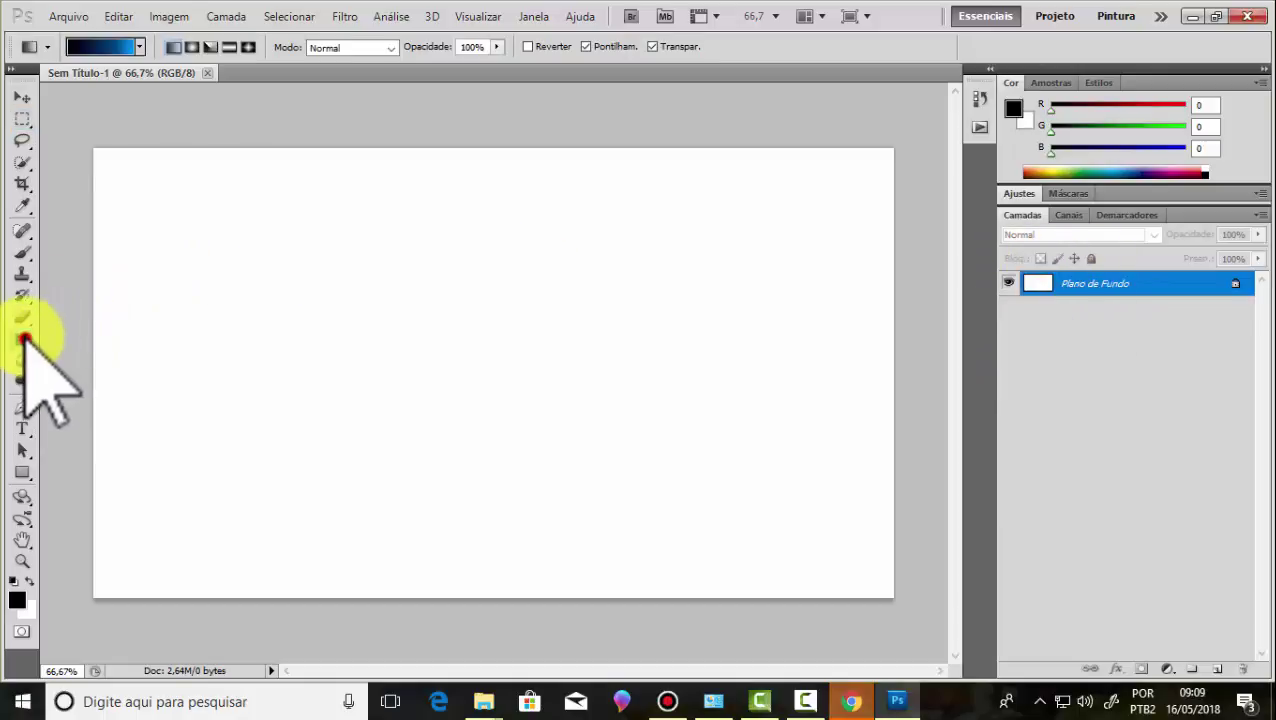
left_click(98, 45)
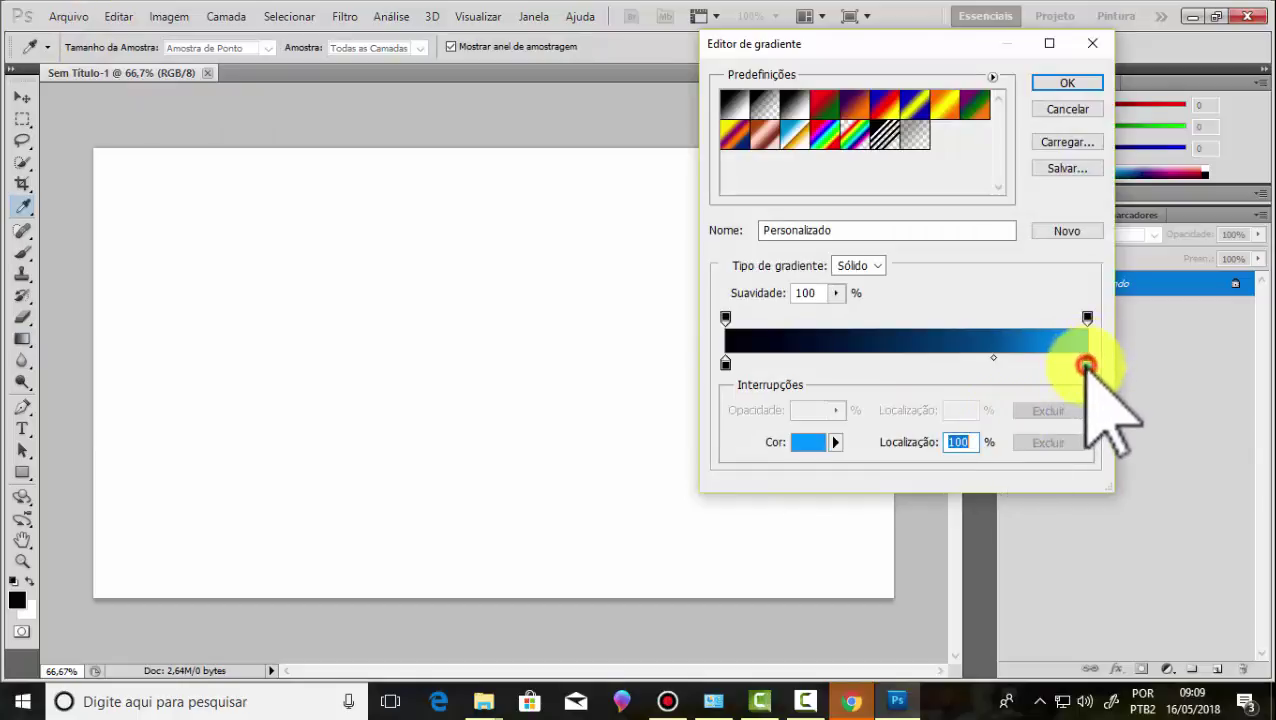
left_click(808, 442)
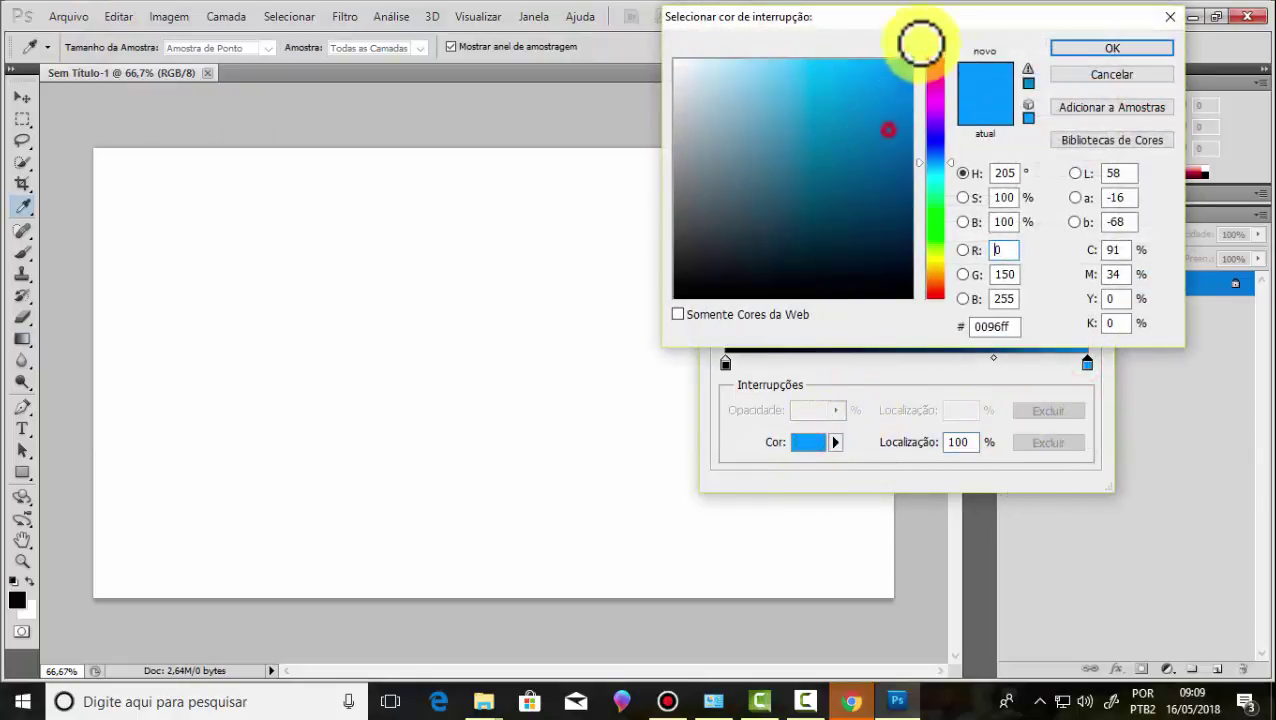
left_click(1112, 48)
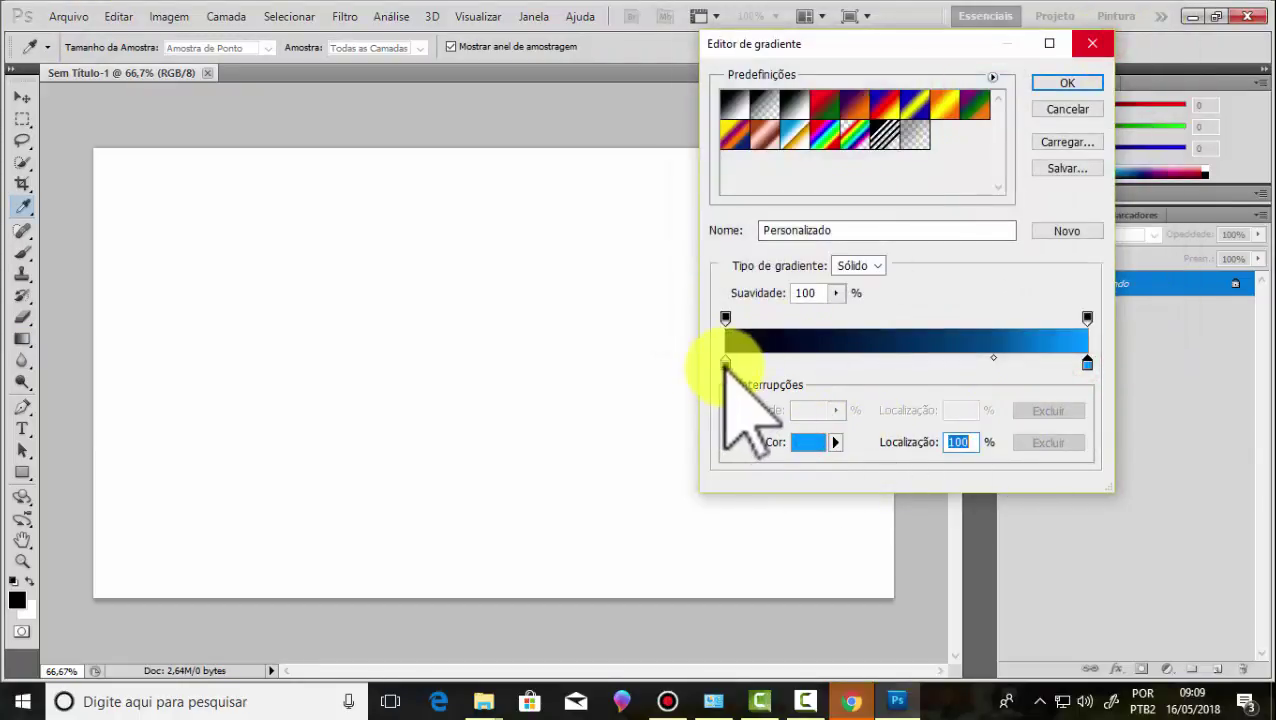
left_click(810, 442)
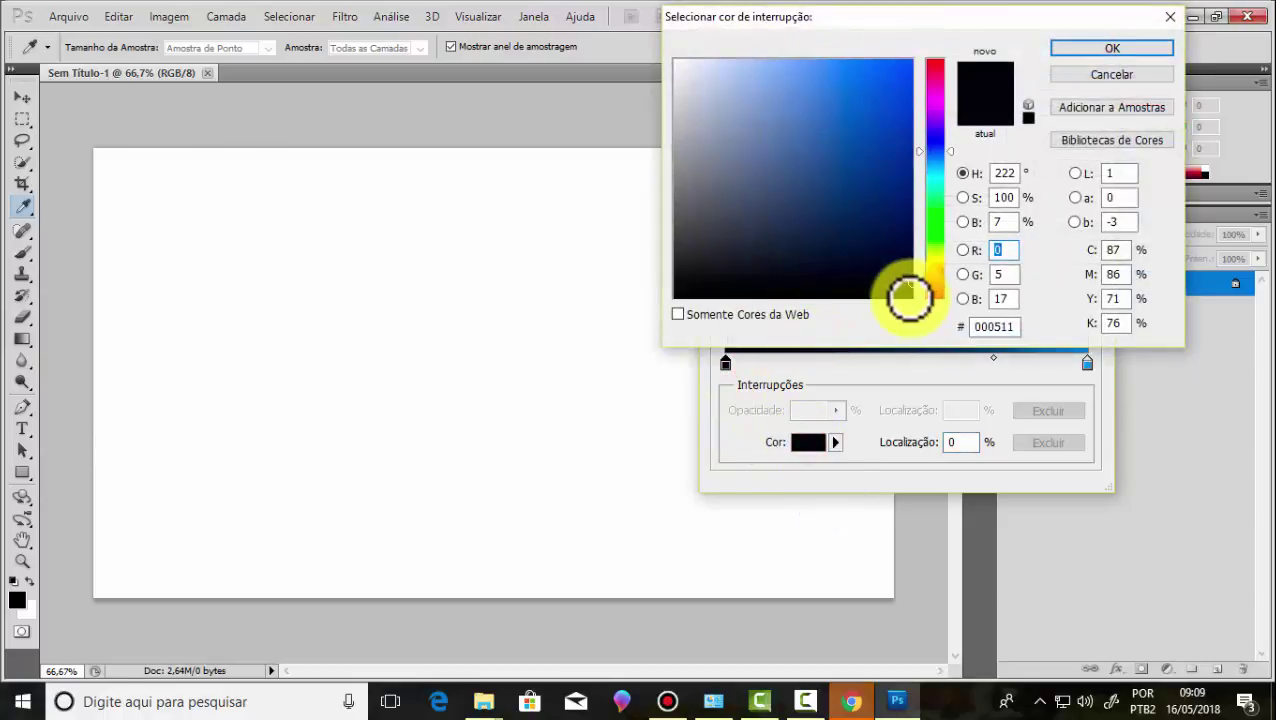
left_click_drag(900, 228, 918, 276)
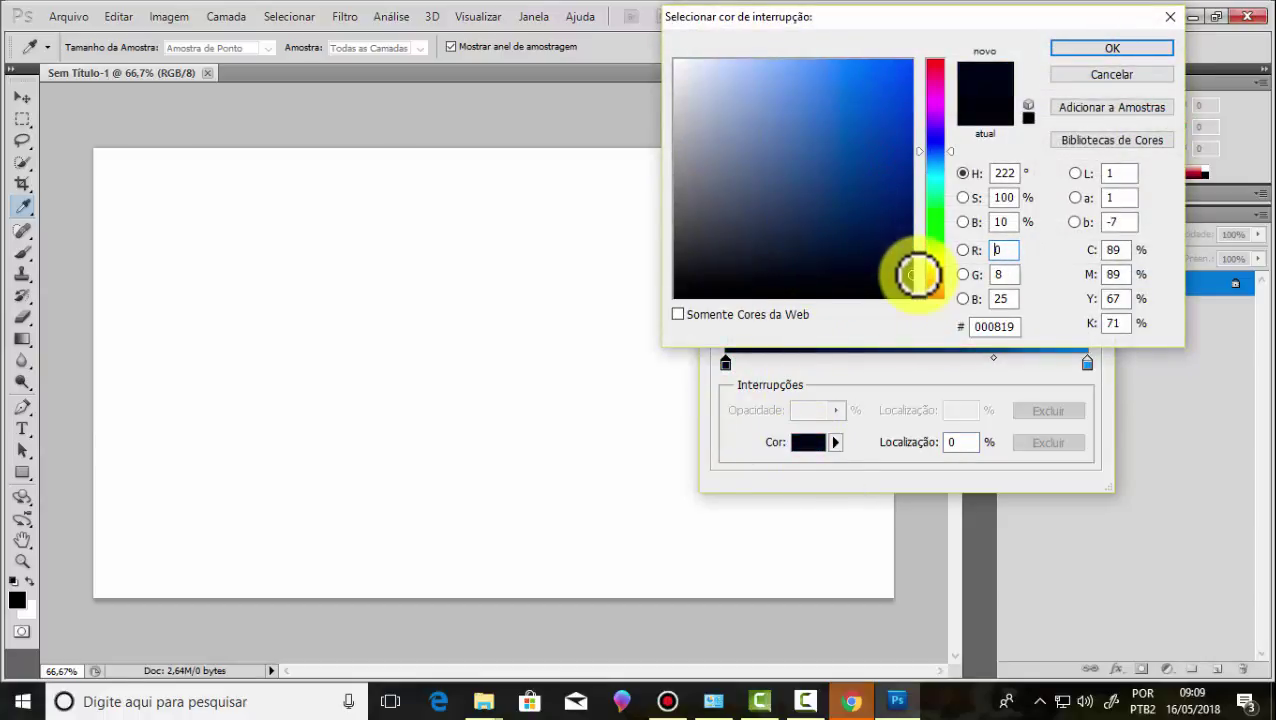
left_click(1122, 48)
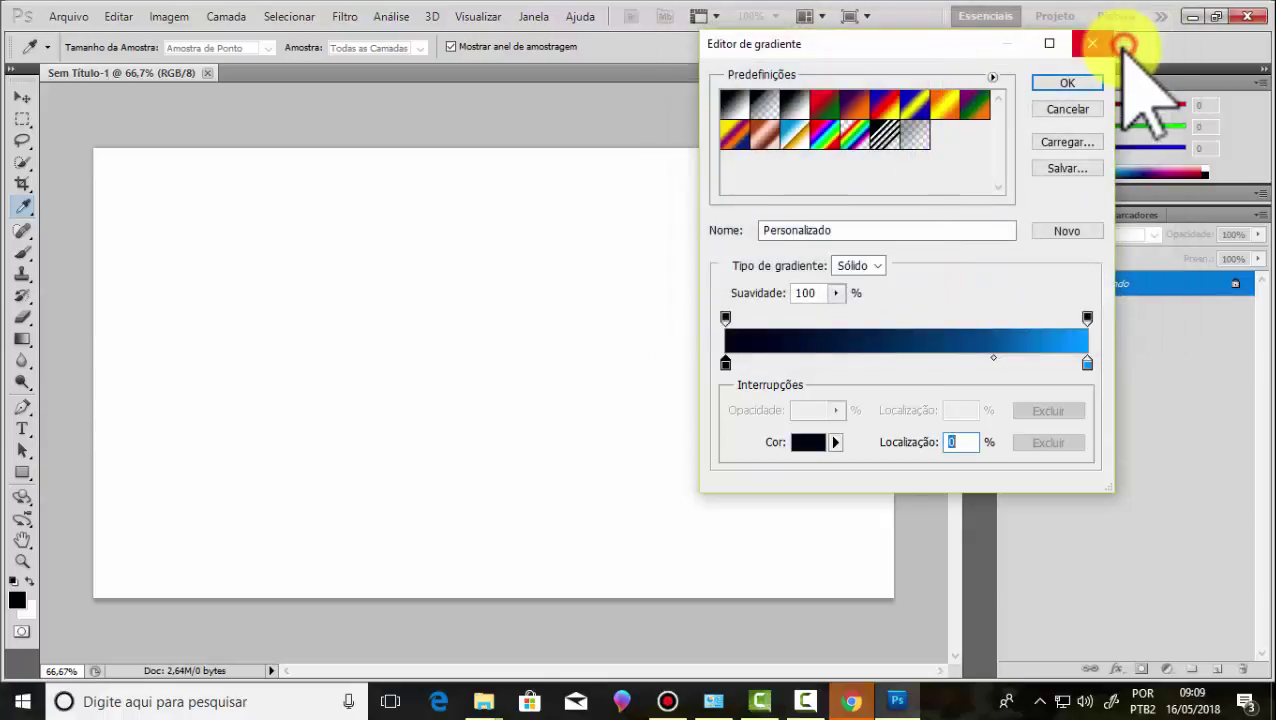
left_click(1064, 82)
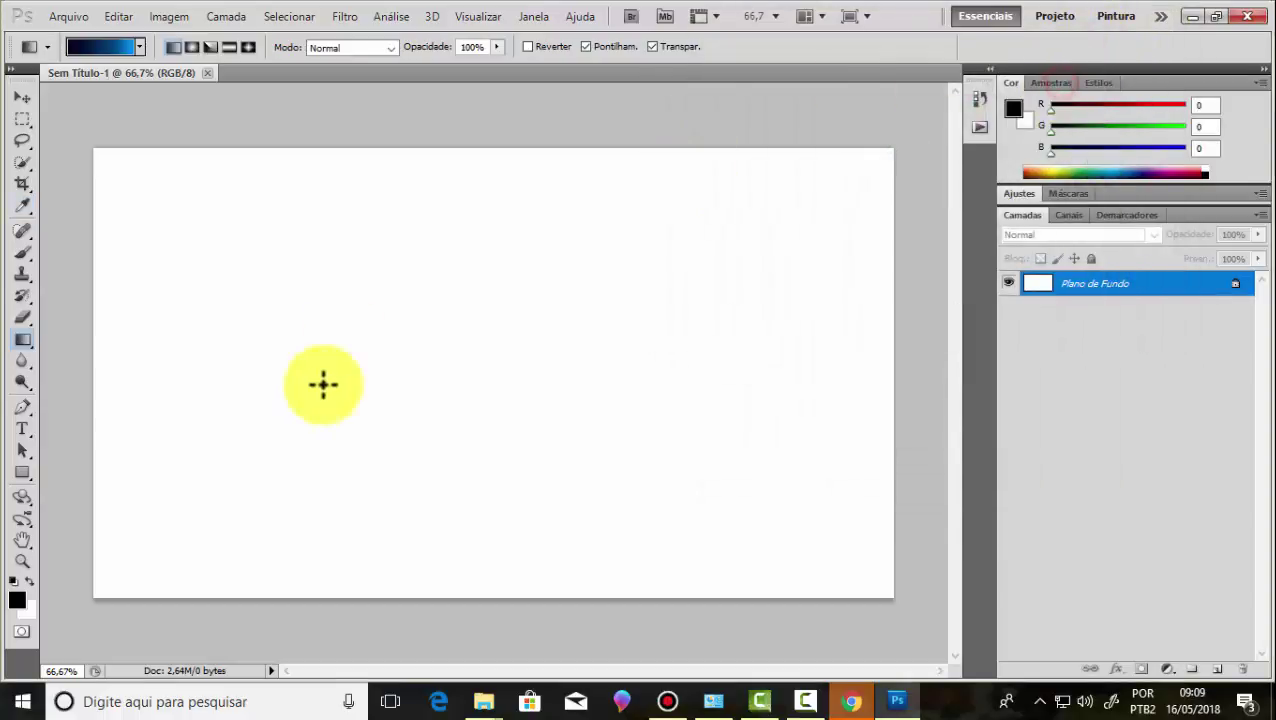
left_click_drag(456, 425, 459, 93)
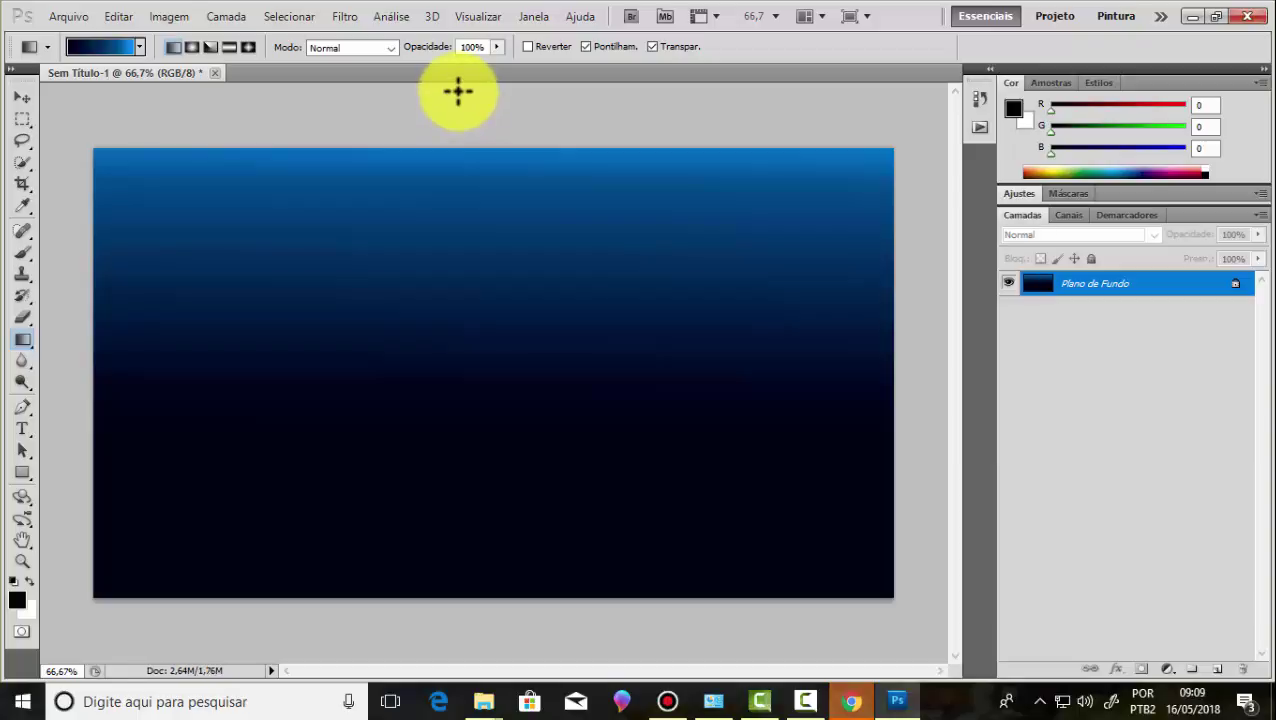
Step: Add layer Camada 1, then start a new 3D Text scene via Filtro > Zaxwerks > 3D Invigorator
left_click(1217, 670)
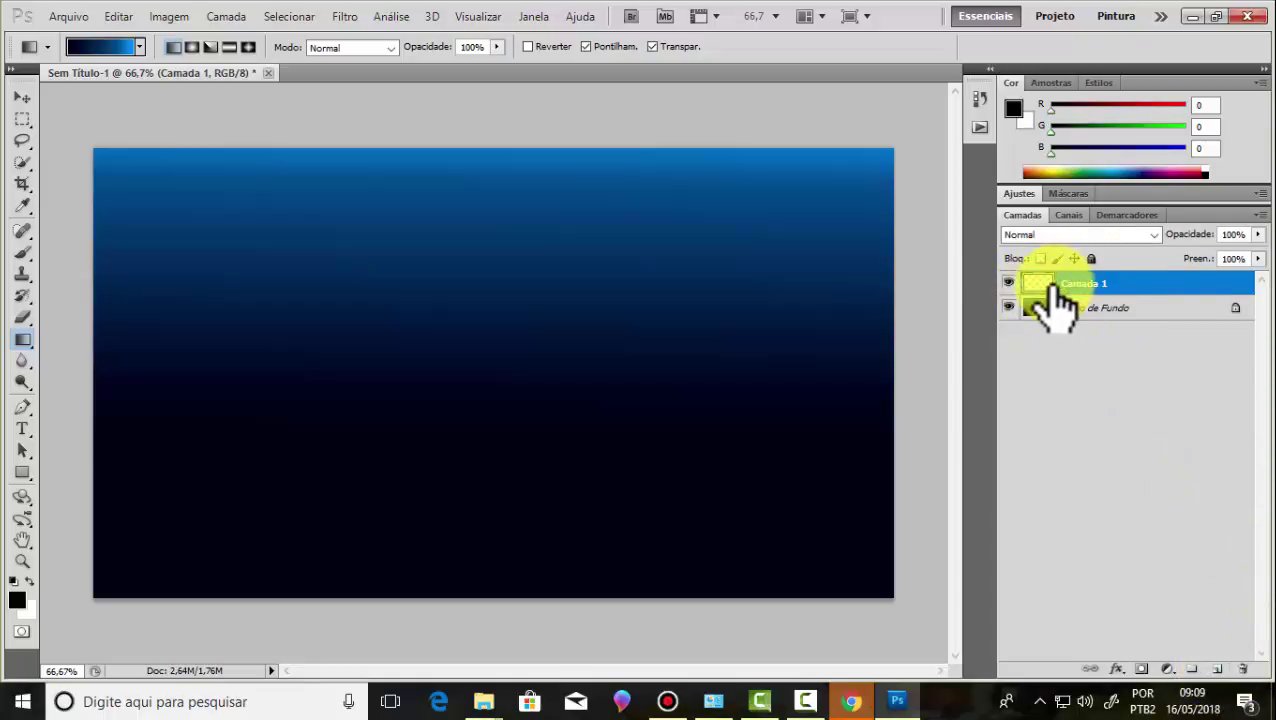
left_click(340, 17)
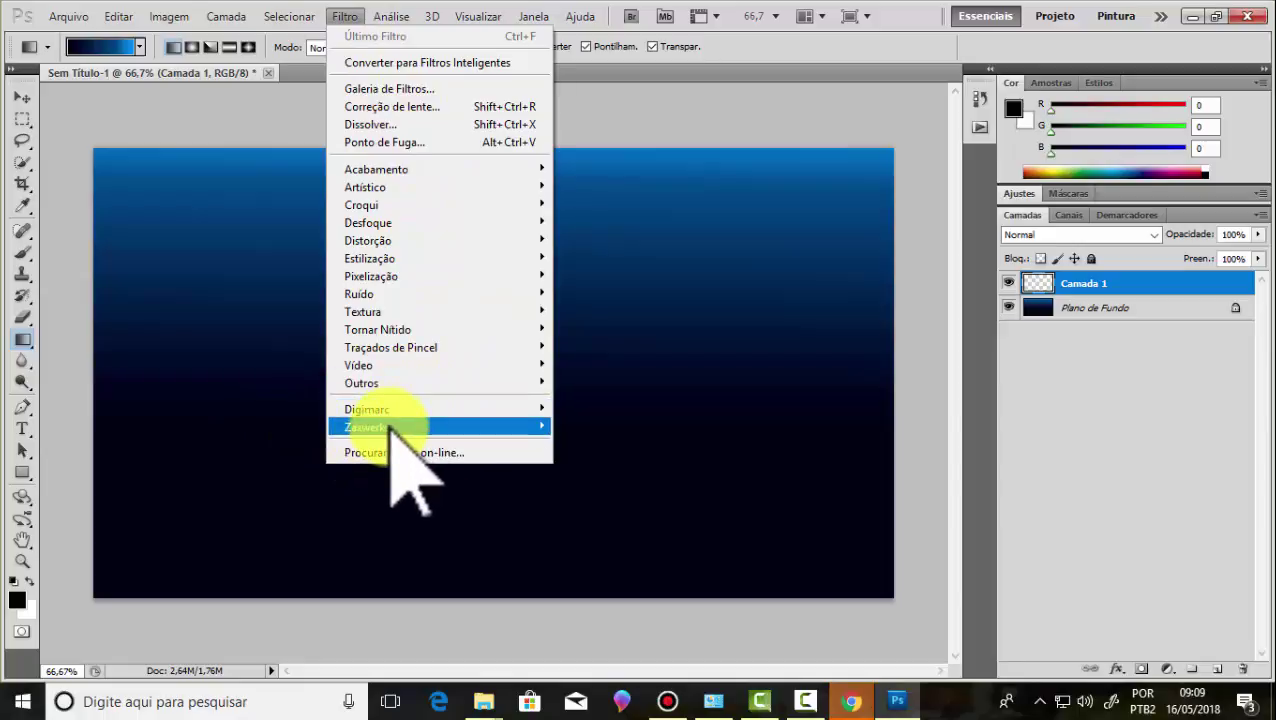
left_click(295, 427)
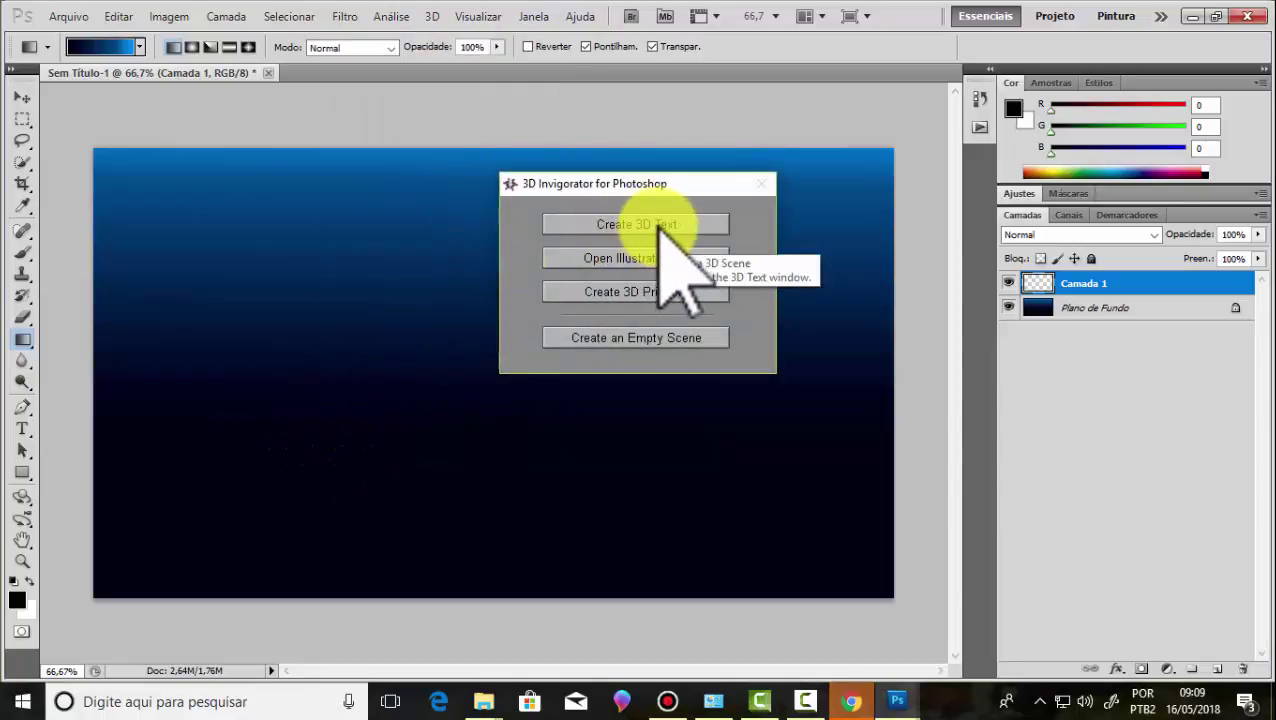
left_click(657, 224)
type("age")
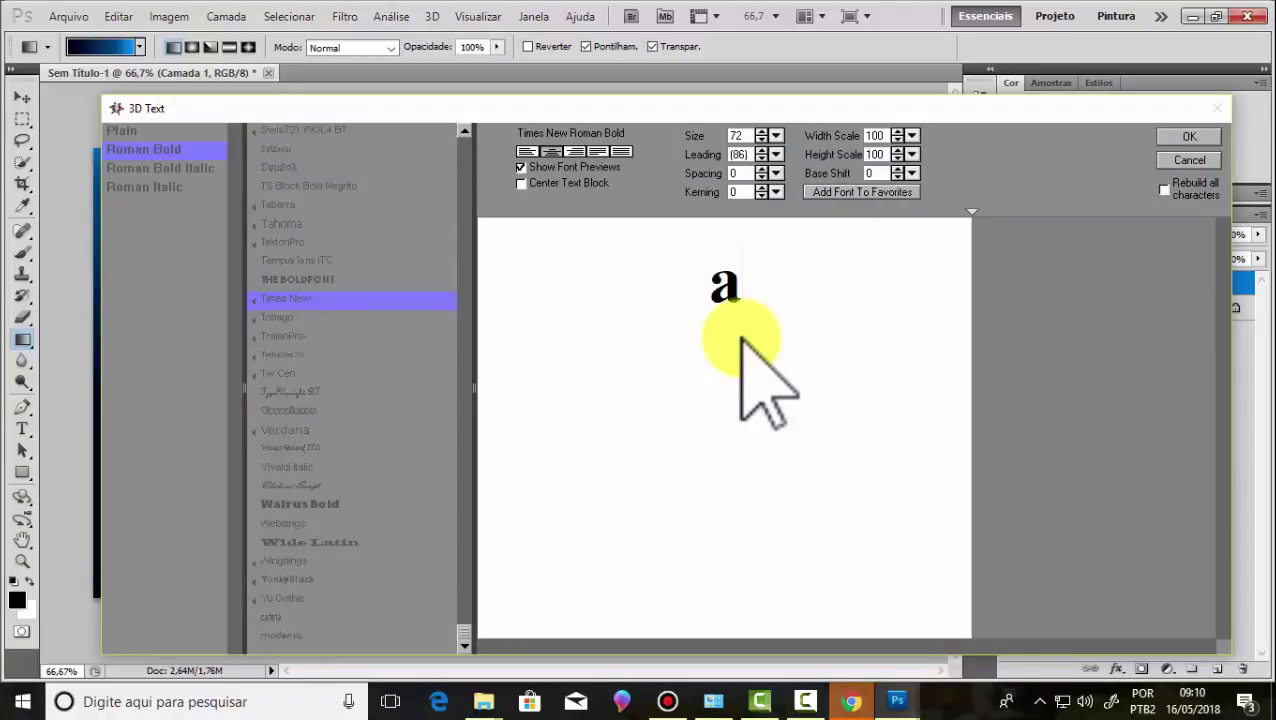
Step: Replace the stray letters with AGENDA and MISSIONÁRIA on two lines, then select AGENDA
type("n")
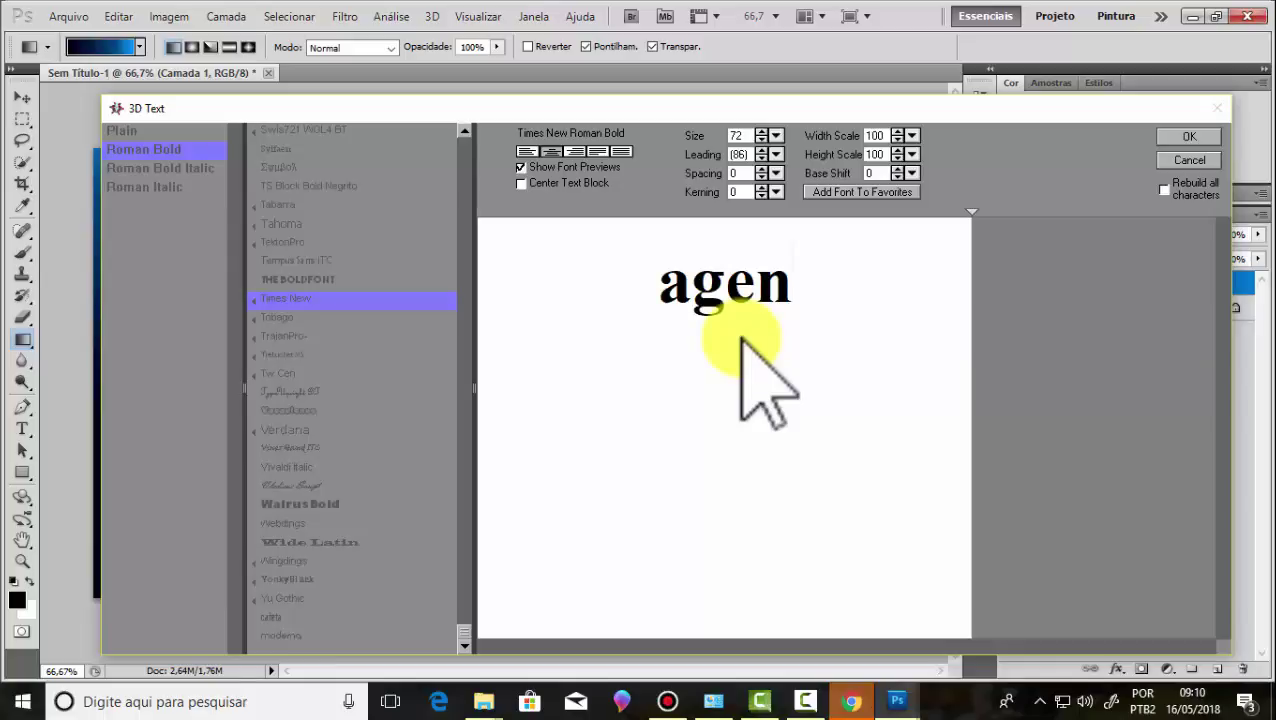
key("BackSpace")
key("BackSpace")
key("BackSpace")
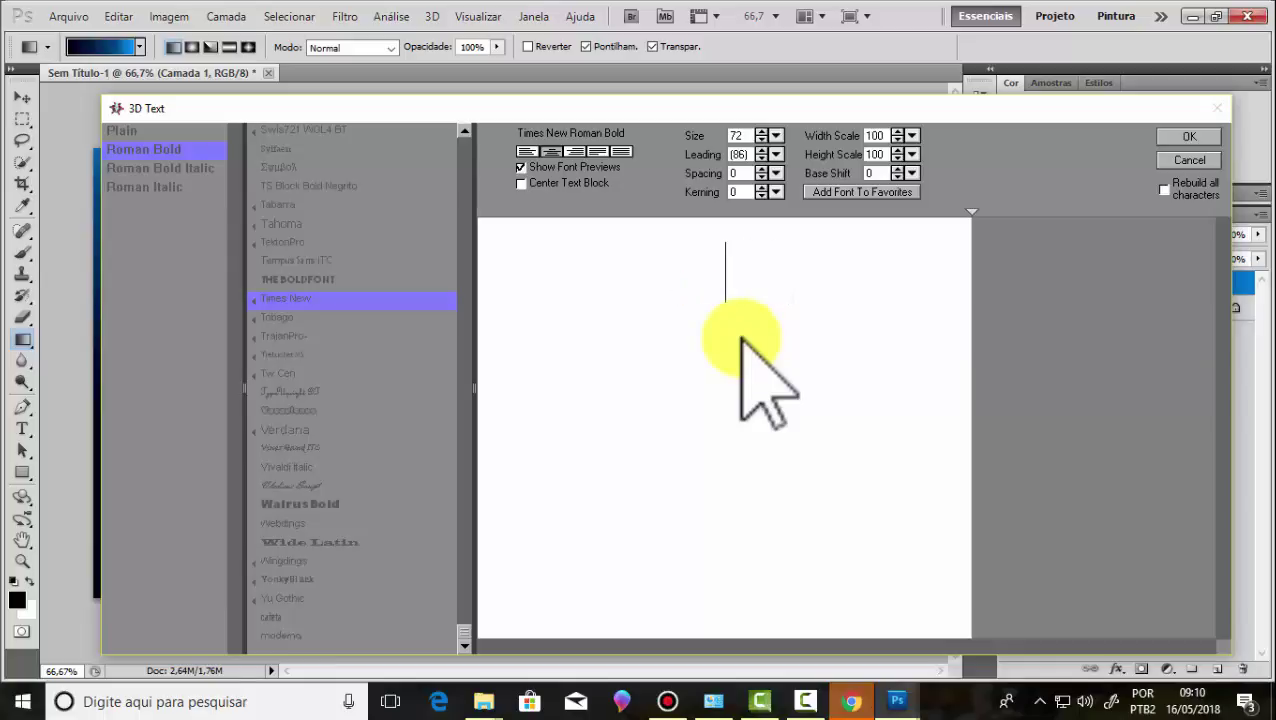
type("AGENDA")
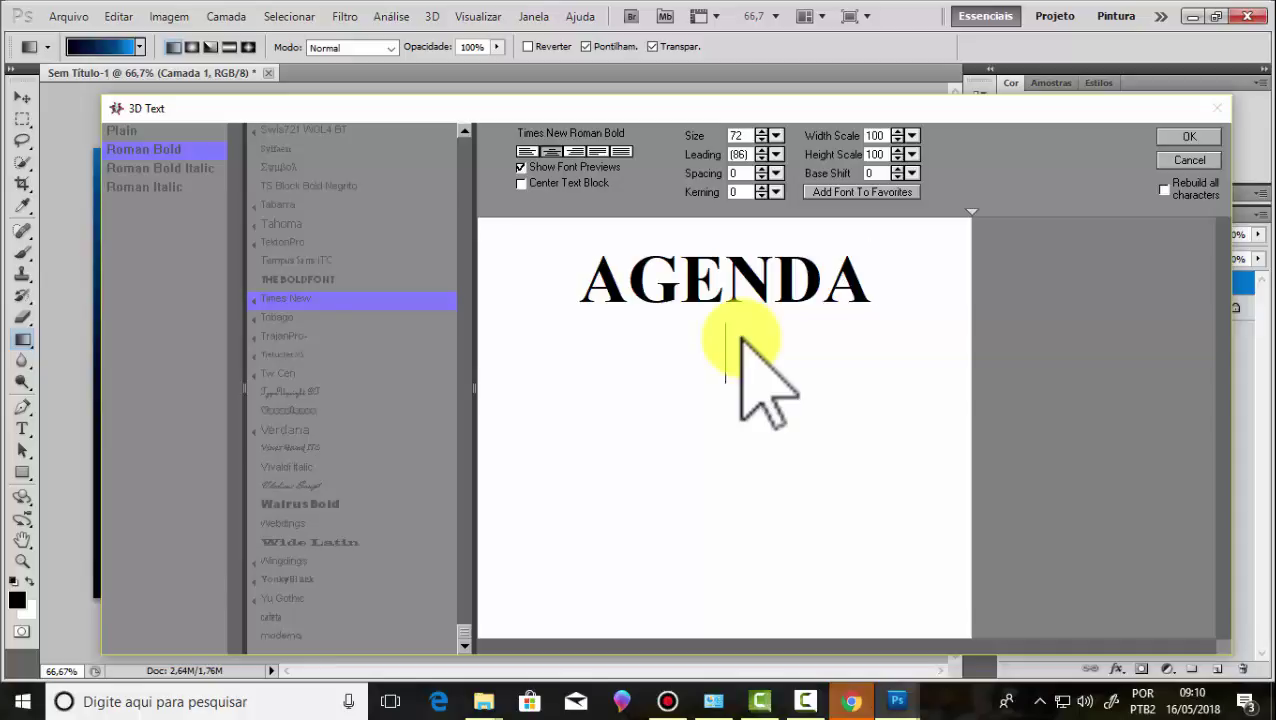
type("MISSI")
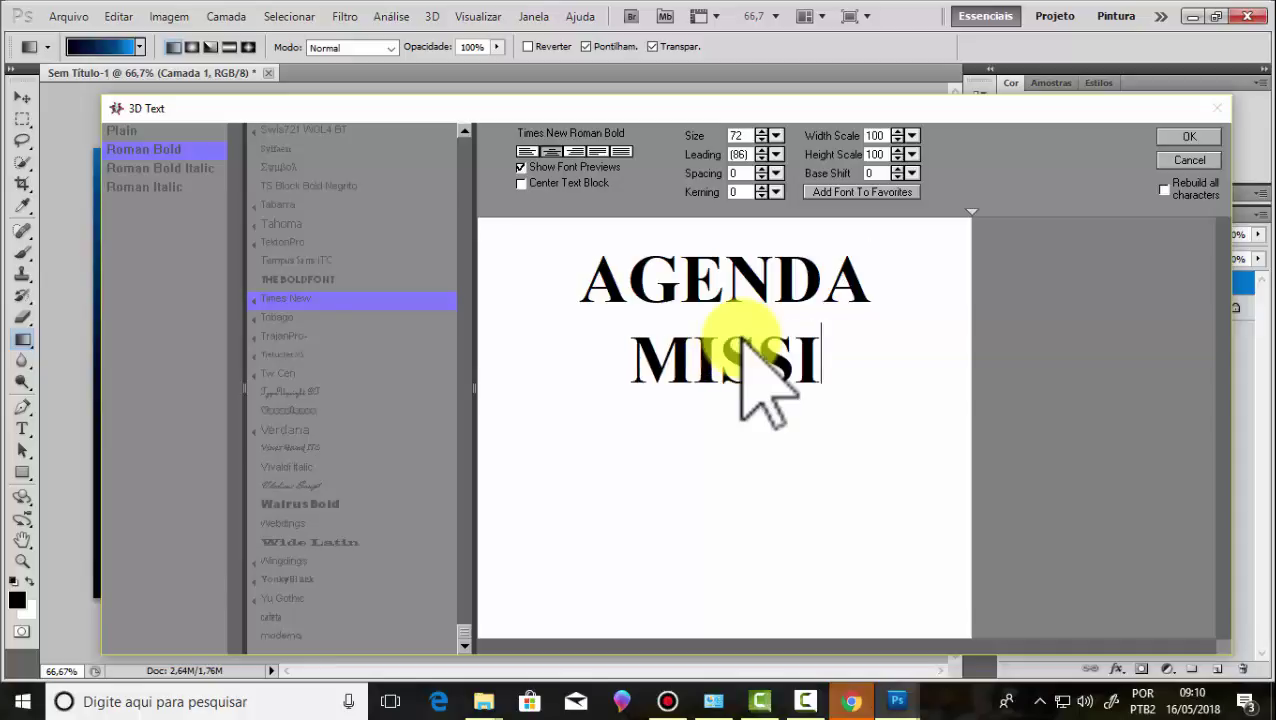
type("ONÁ")
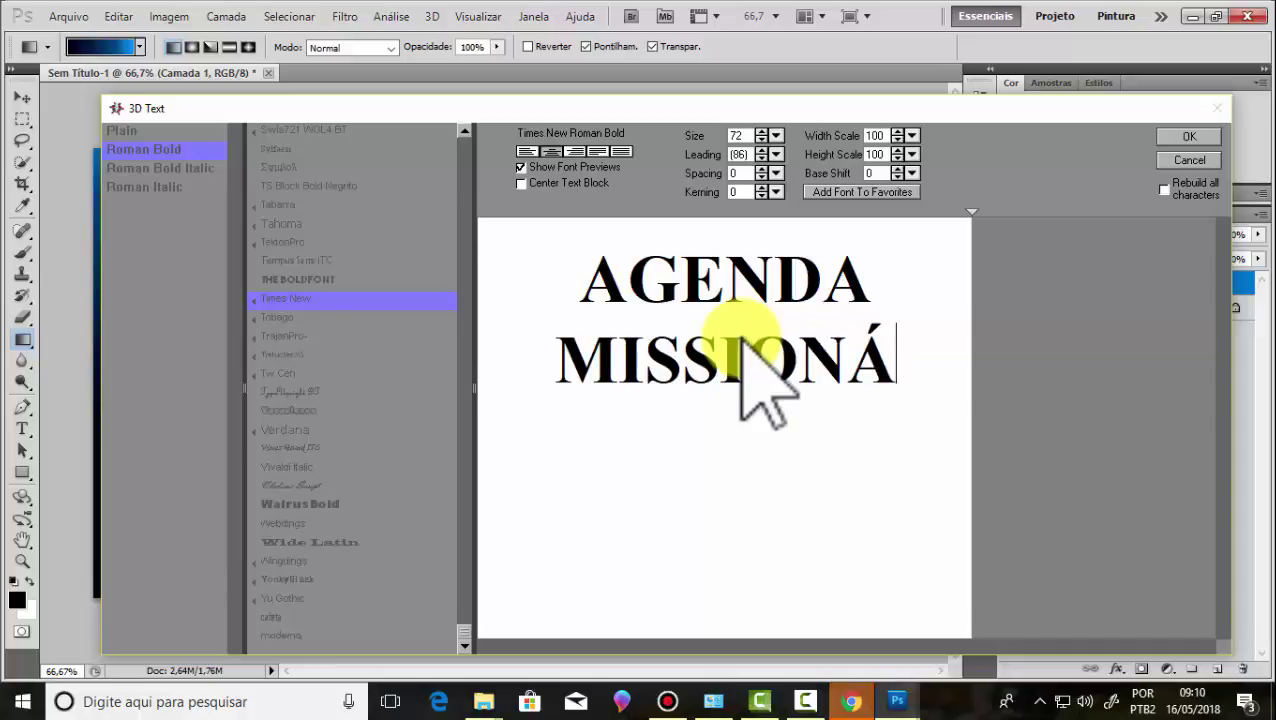
type("RIA")
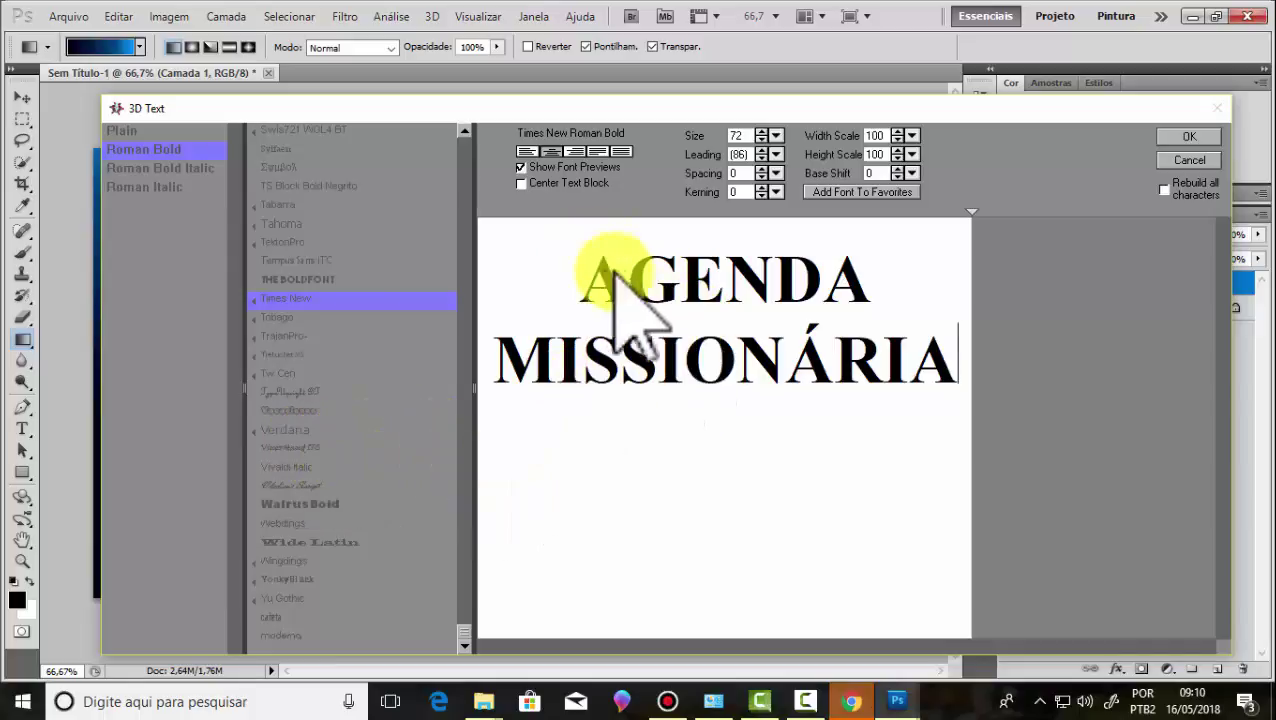
left_click_drag(584, 270, 915, 300)
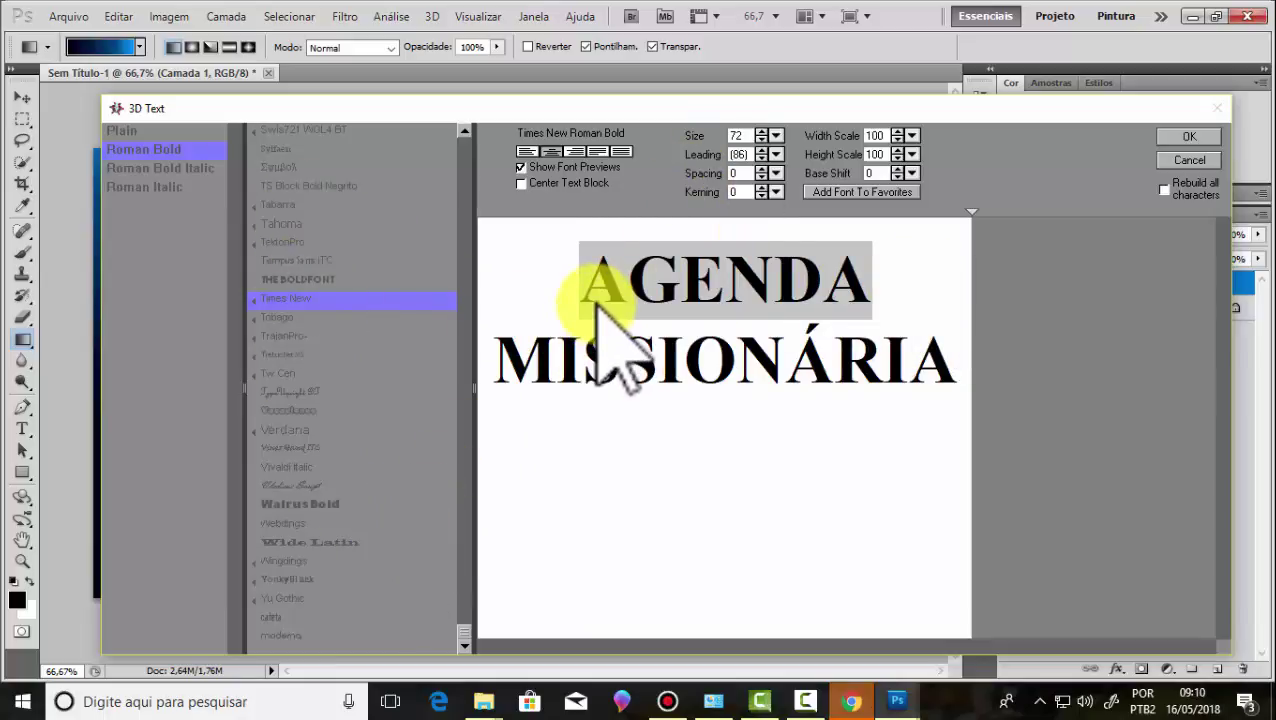
Step: Reselect the word AGENDA and set its size to 100
left_click(586, 272)
left_click_drag(580, 264, 940, 298)
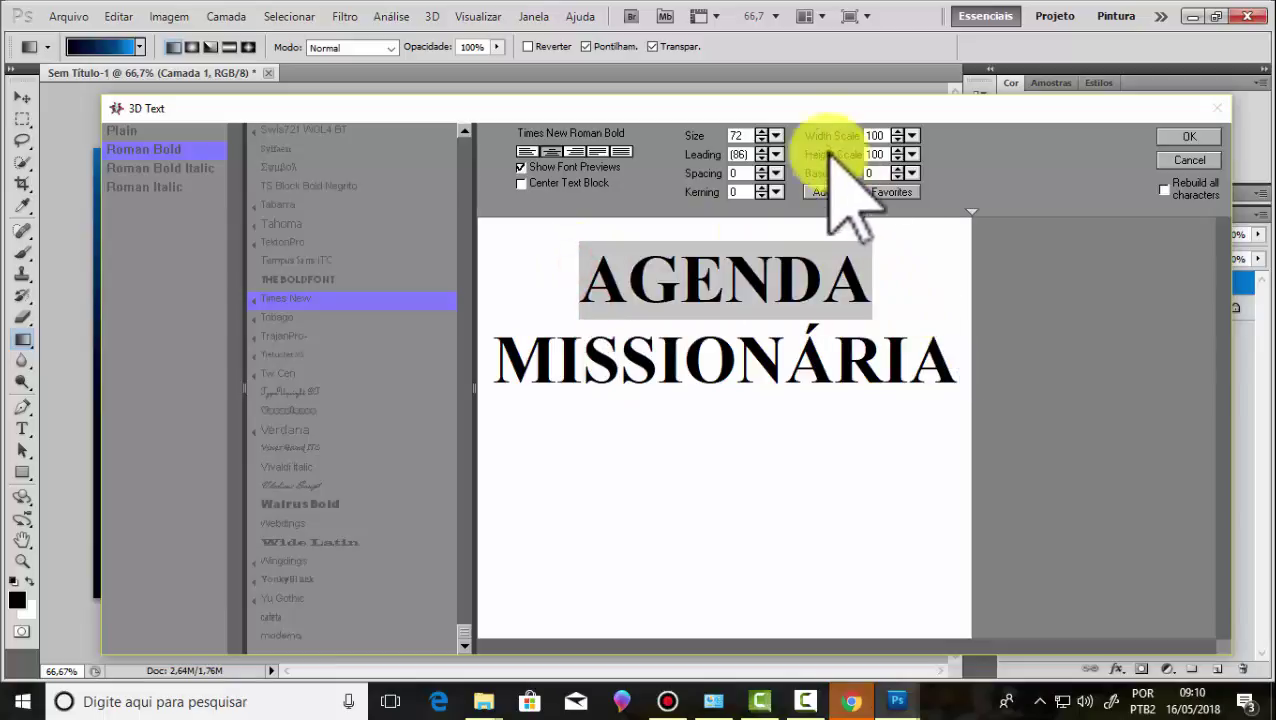
left_click(738, 135)
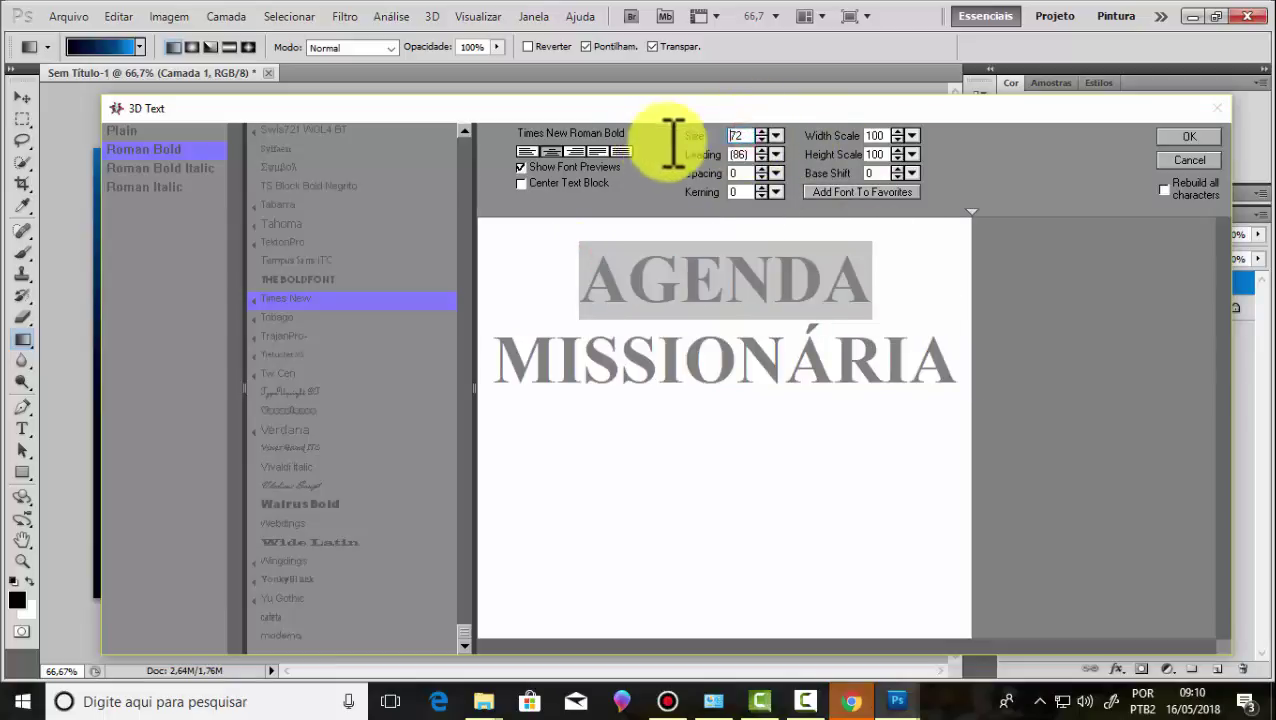
left_click(738, 135)
type("100")
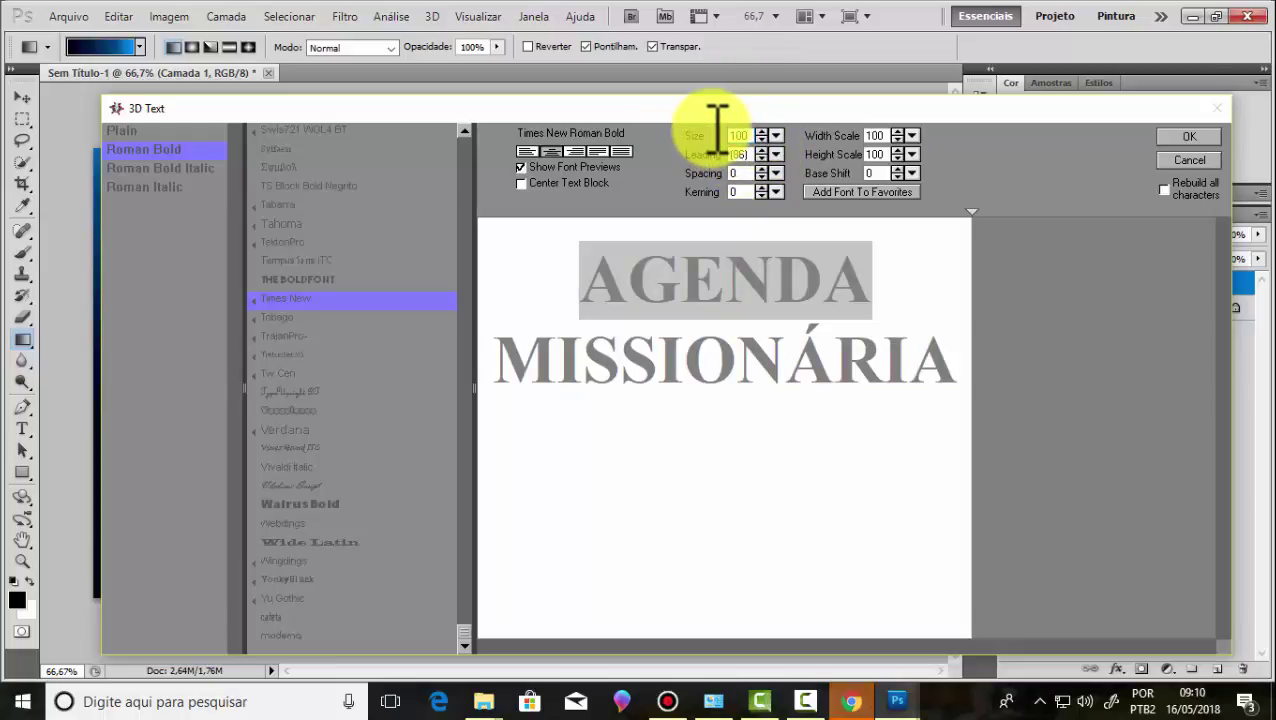
left_click(562, 285)
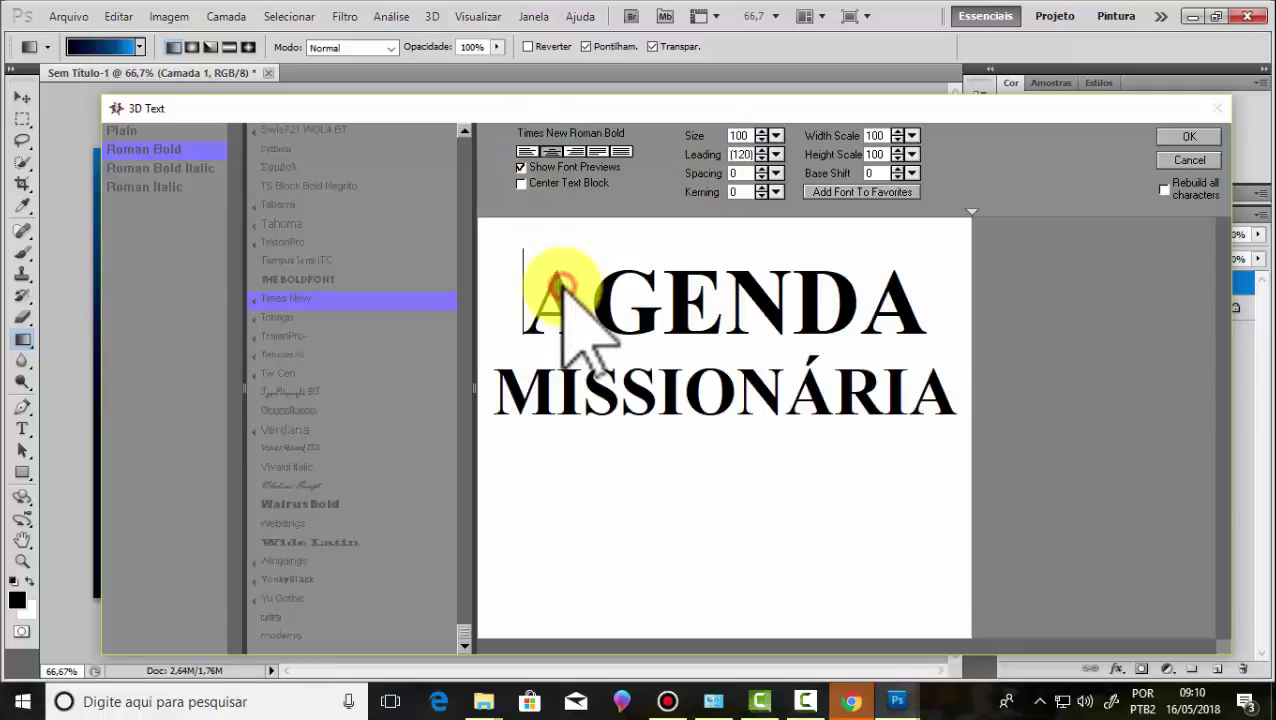
Step: Set MISSIONÁRIA to size 60 and confirm the 3D text settings
left_click_drag(490, 376, 956, 418)
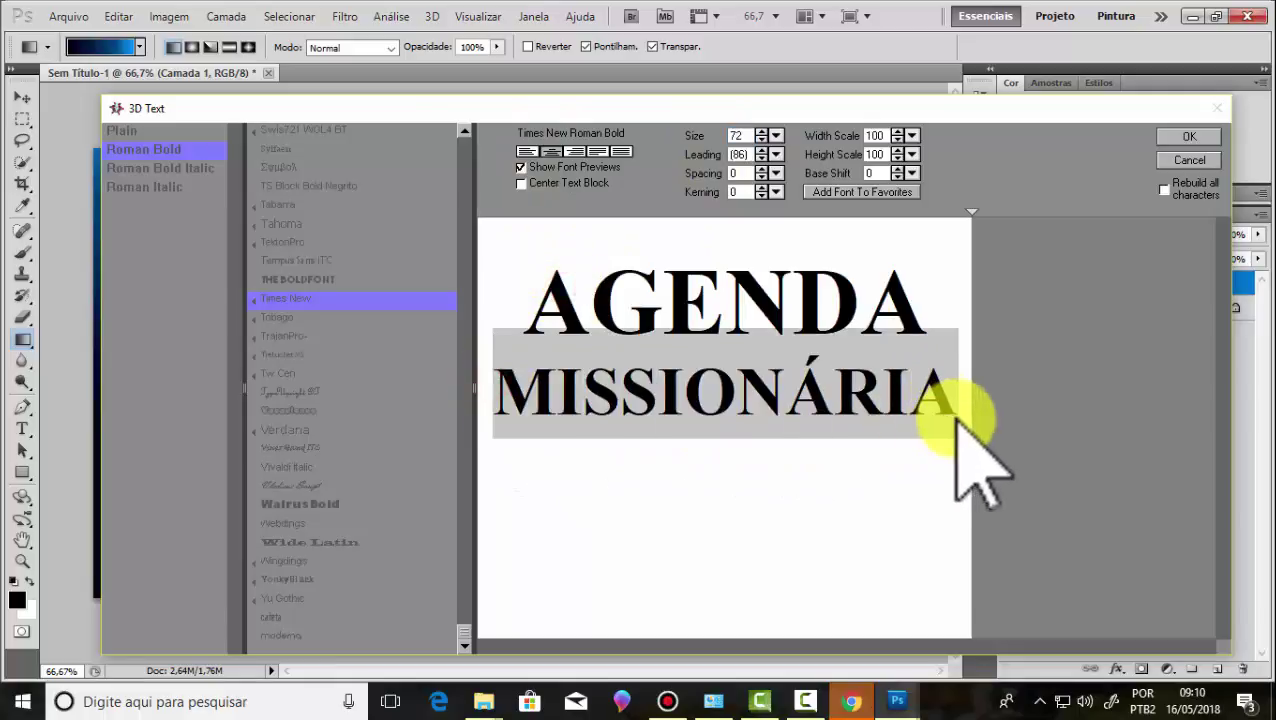
left_click(776, 135)
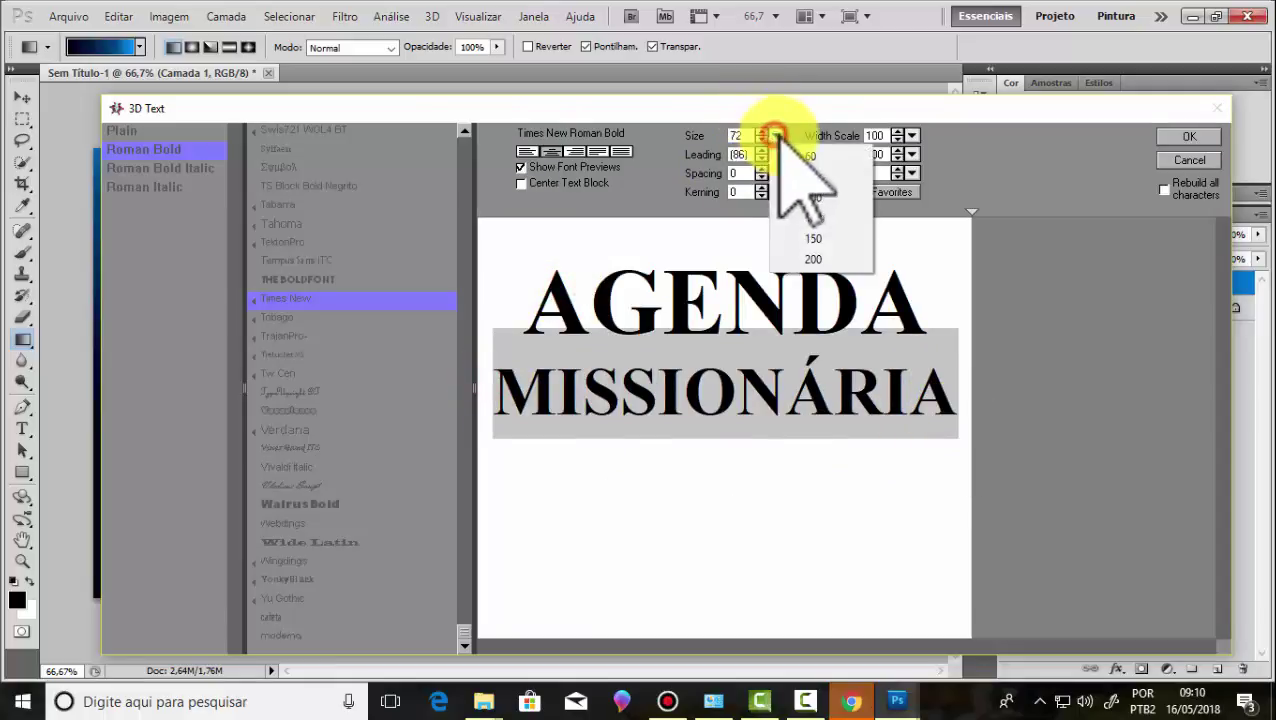
left_click(818, 176)
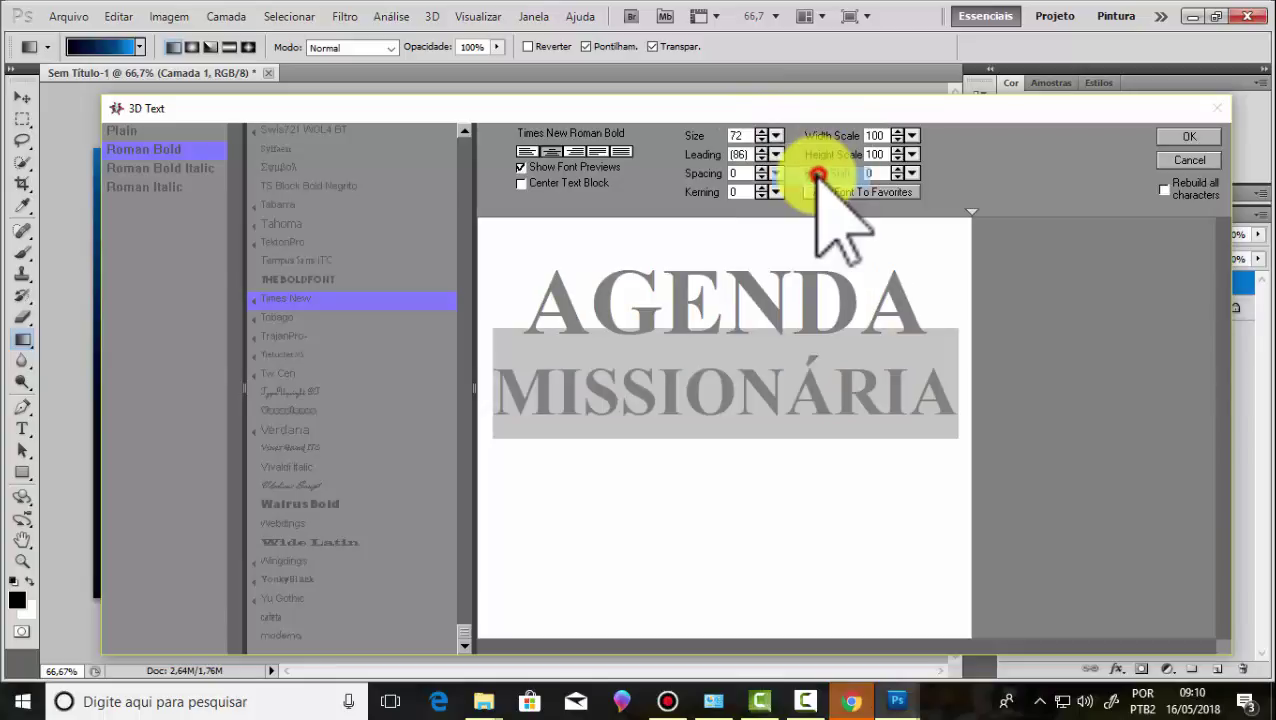
left_click(776, 135)
left_click(812, 157)
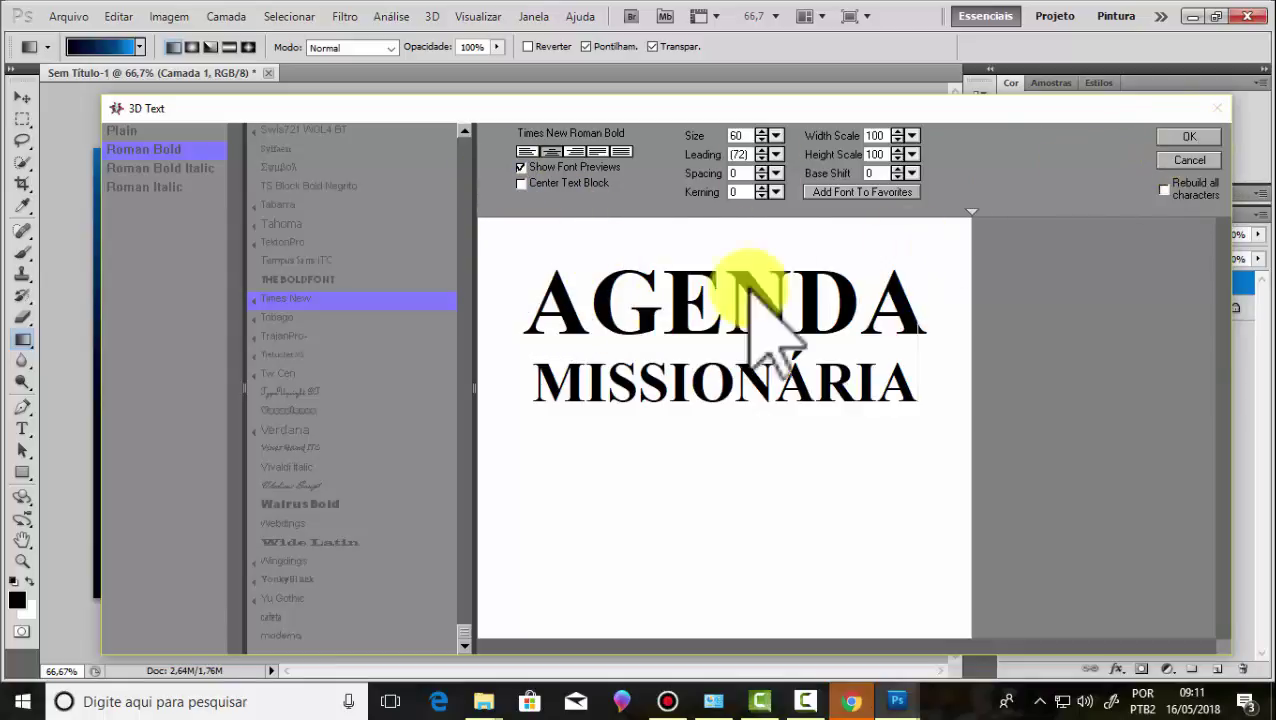
left_click(1185, 137)
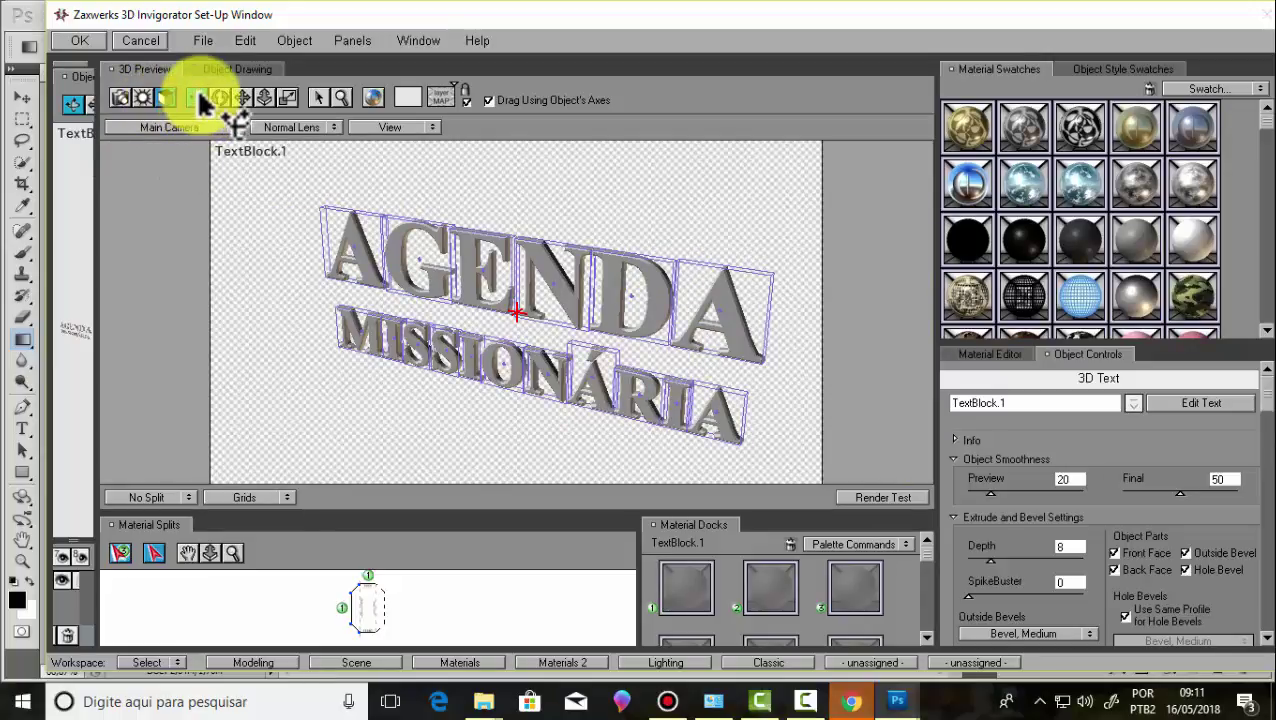
Step: Orbit and rotate the extruded AGENDA MISSIONÁRIA text until it faces forward, nearly level
left_click(199, 101)
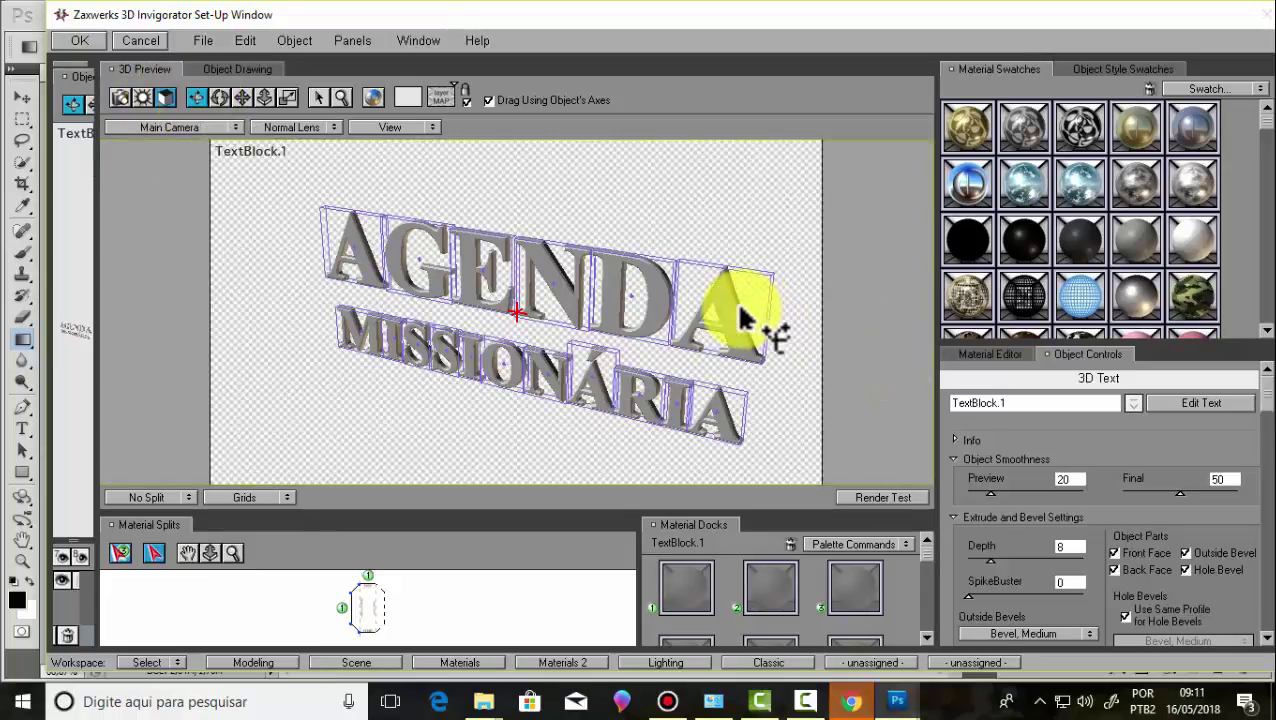
mouse_move(735, 313)
left_mouse_down()
mouse_move(752, 276)
mouse_move(752, 228)
mouse_move(739, 218)
left_mouse_up()
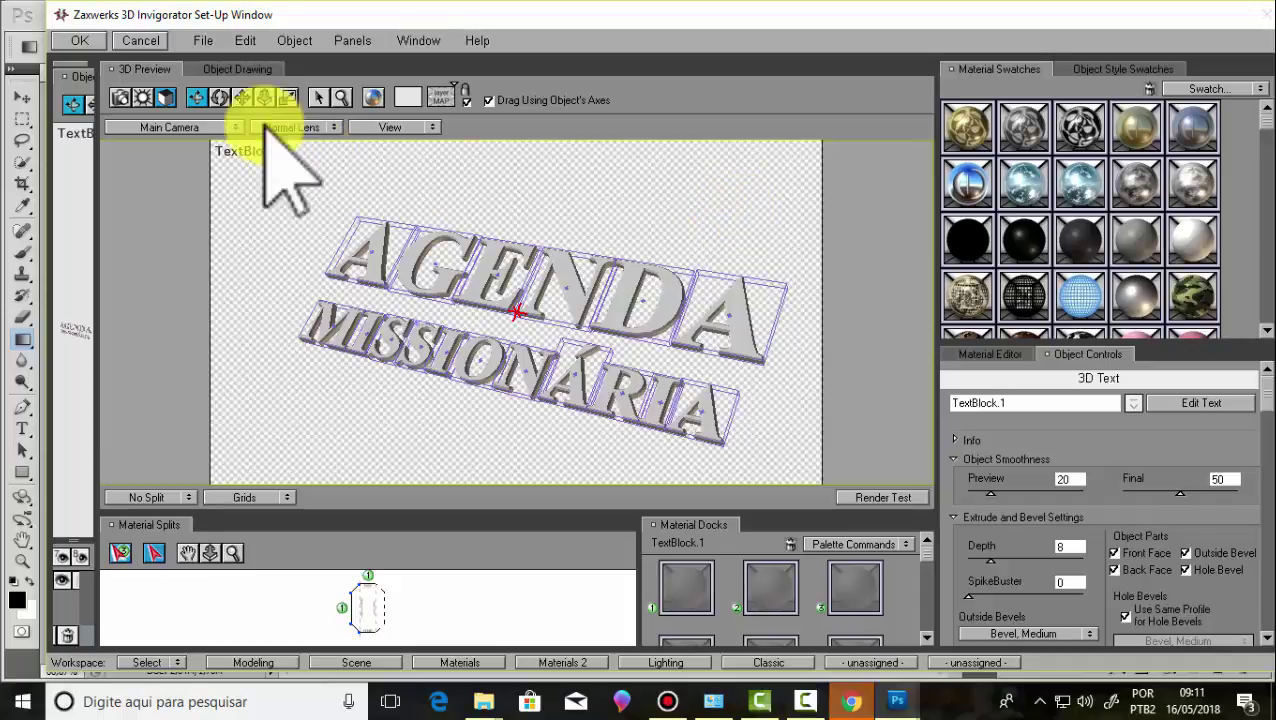
left_click(220, 98)
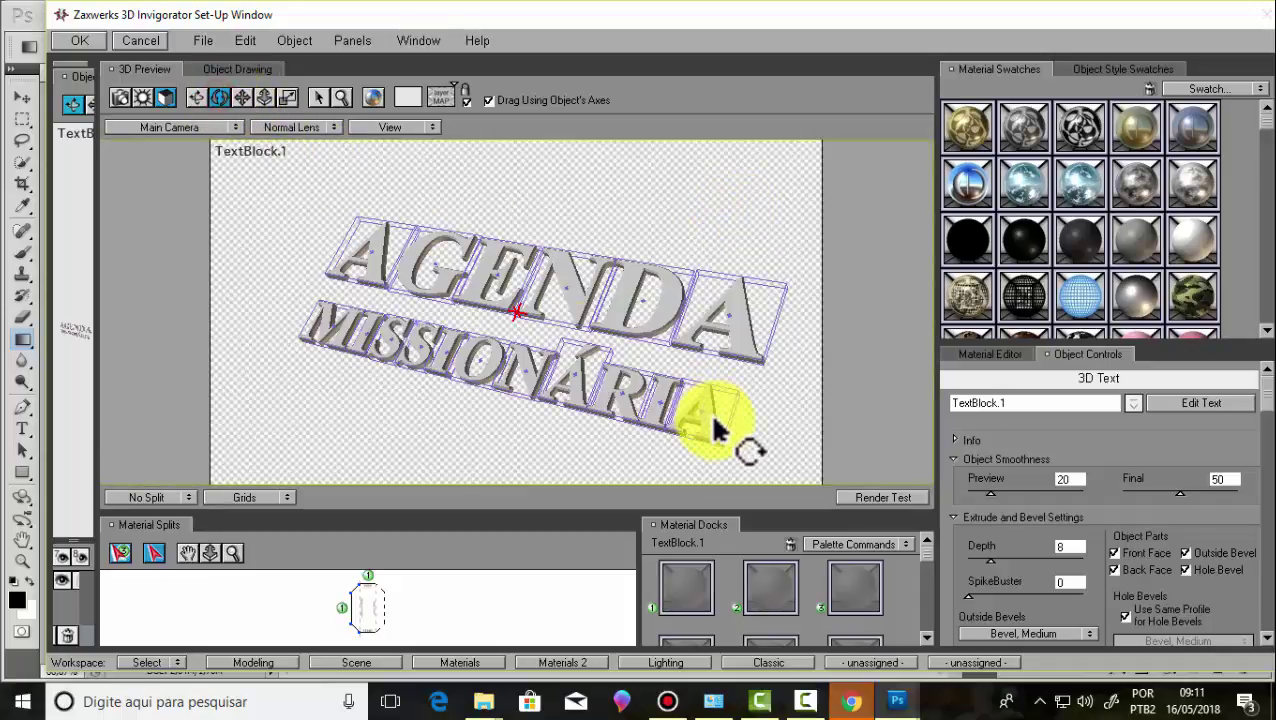
mouse_move(714, 428)
left_mouse_down()
mouse_move(726, 427)
mouse_move(648, 466)
left_mouse_up()
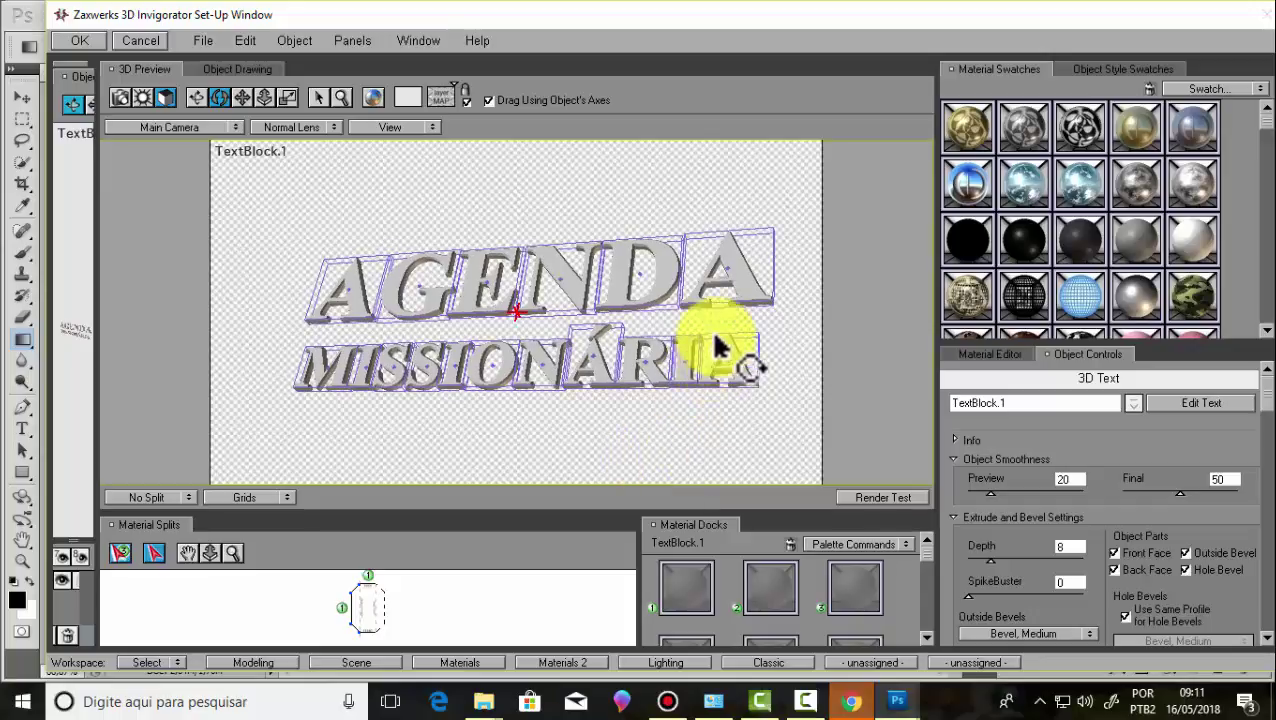
mouse_move(735, 356)
left_mouse_down()
mouse_move(752, 345)
mouse_move(746, 322)
left_mouse_up()
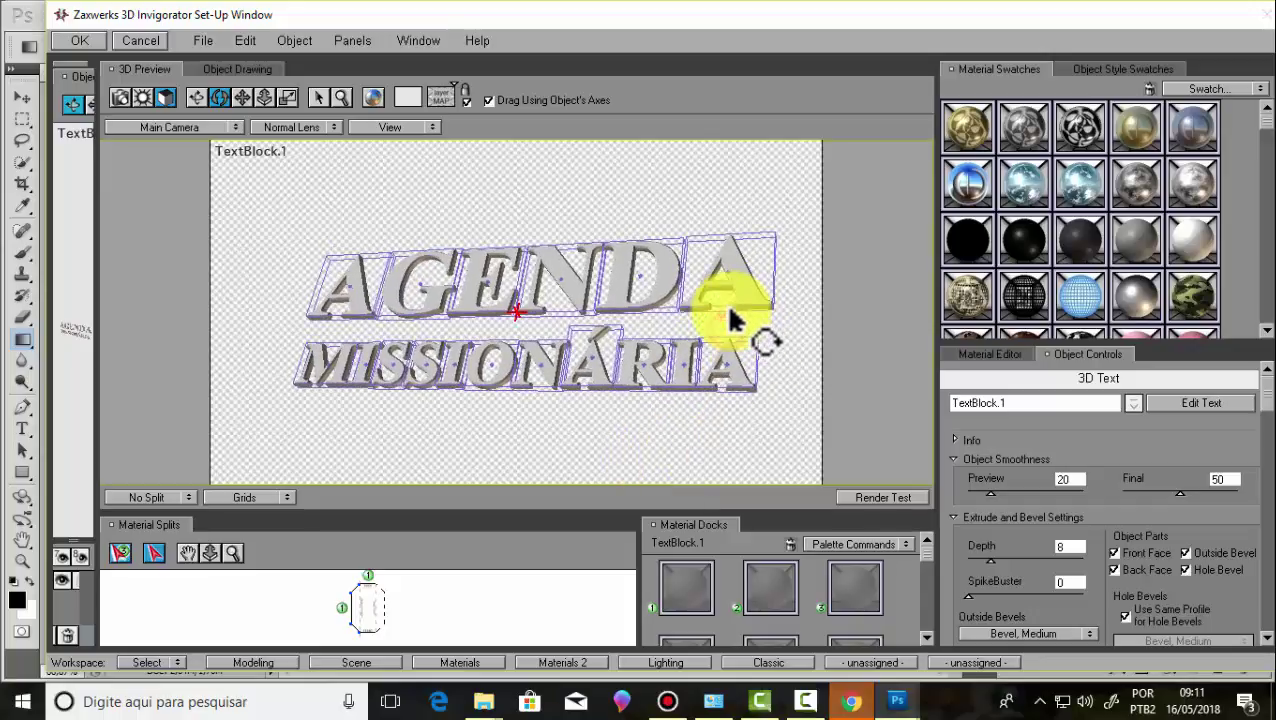
left_click(195, 96)
mouse_move(342, 305)
left_mouse_down()
mouse_move(398, 322)
mouse_move(413, 313)
left_mouse_up()
left_click(219, 96)
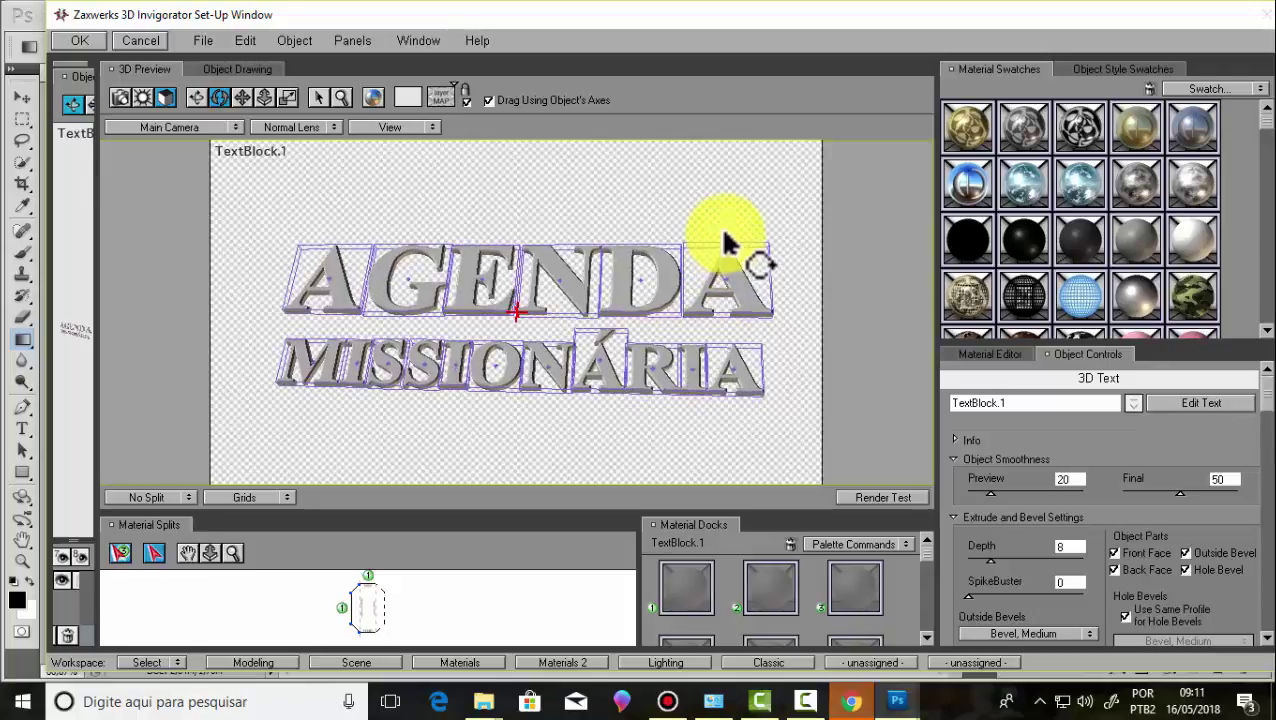
mouse_move(746, 322)
left_mouse_down()
mouse_move(722, 212)
mouse_move(800, 246)
left_mouse_up()
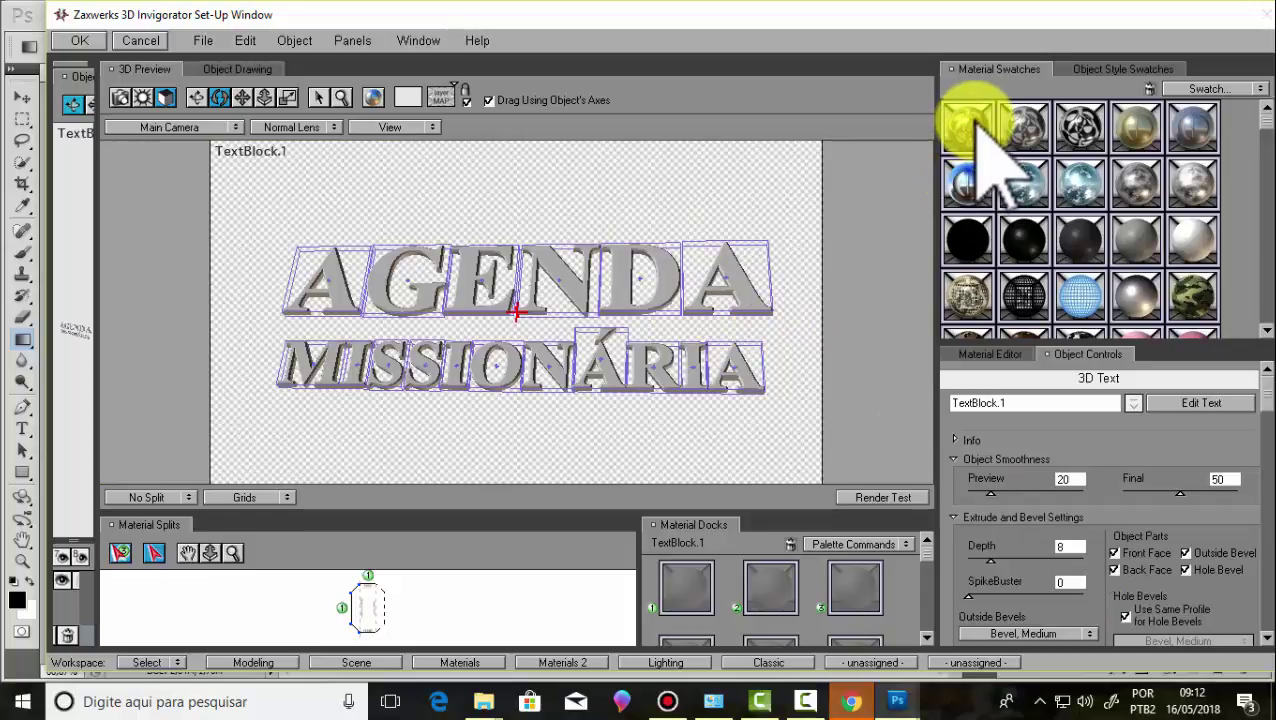
Step: Apply the gold material to Material Dock slot 1 and raise extrusion depth to 45.8, test-rendering both
left_click_drag(975, 125, 698, 592)
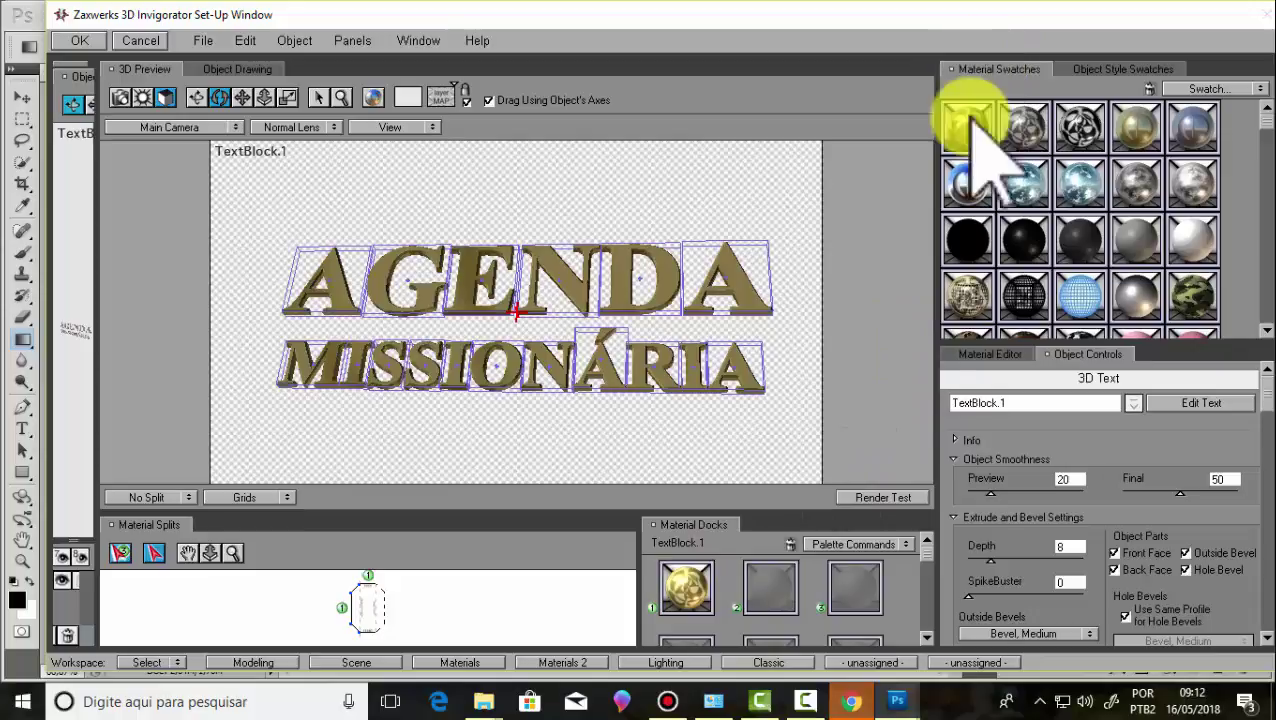
left_click(880, 497)
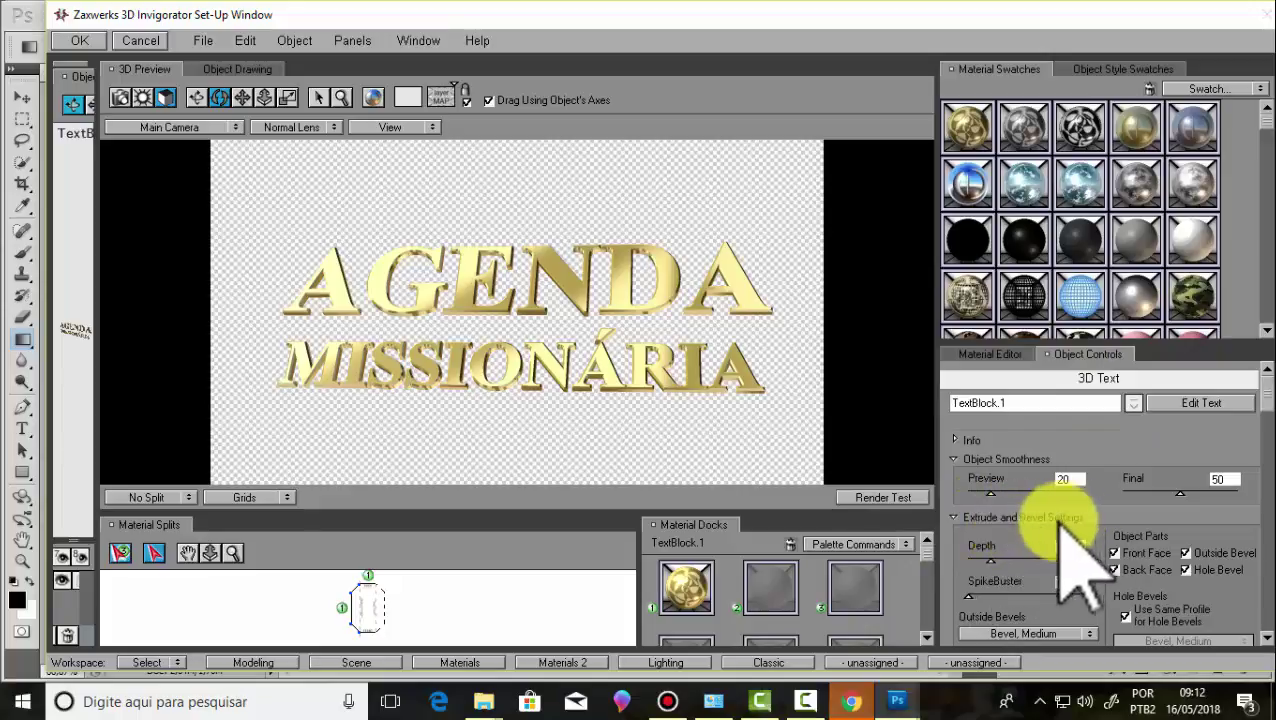
left_click_drag(986, 560, 990, 578)
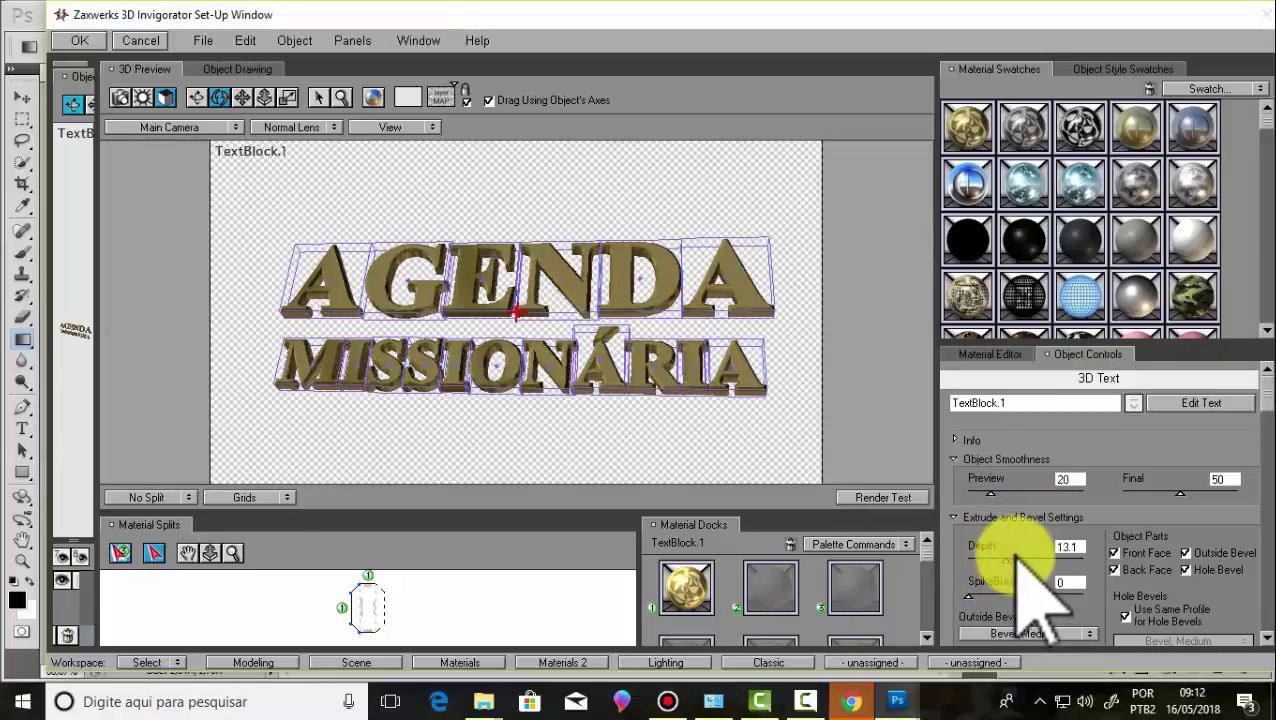
left_click(882, 497)
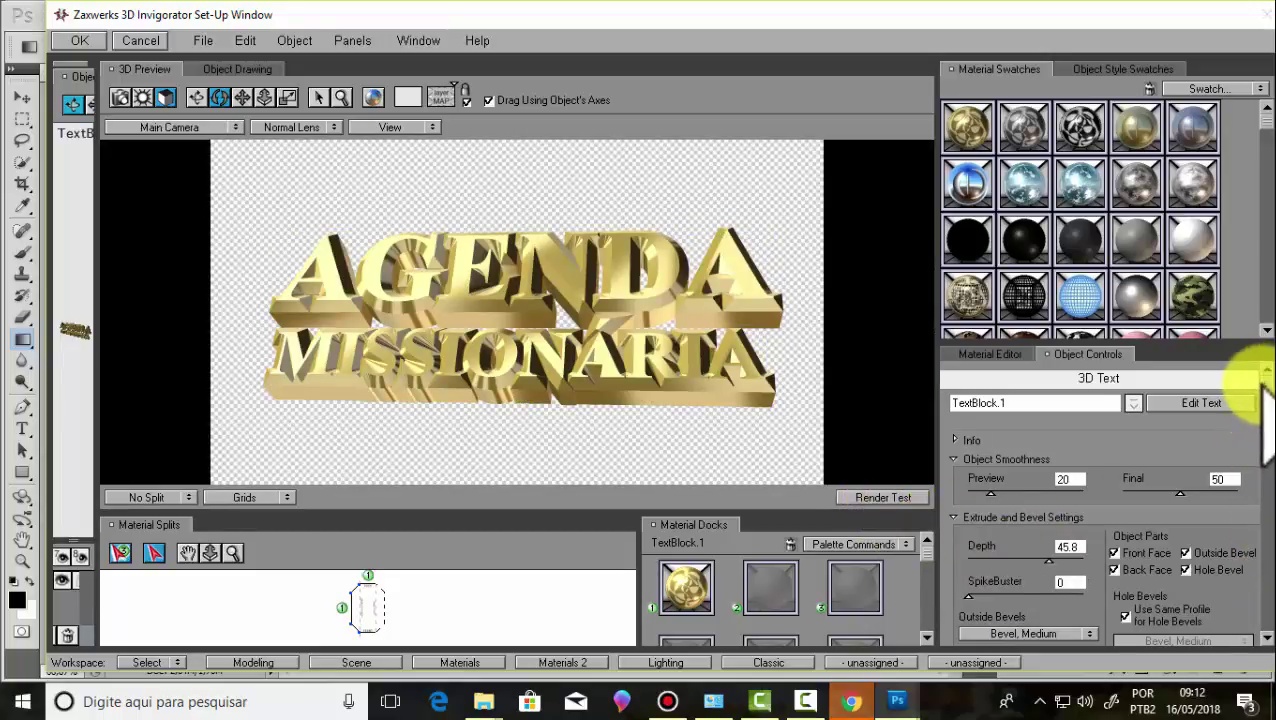
left_click_drag(1264, 388, 1266, 638)
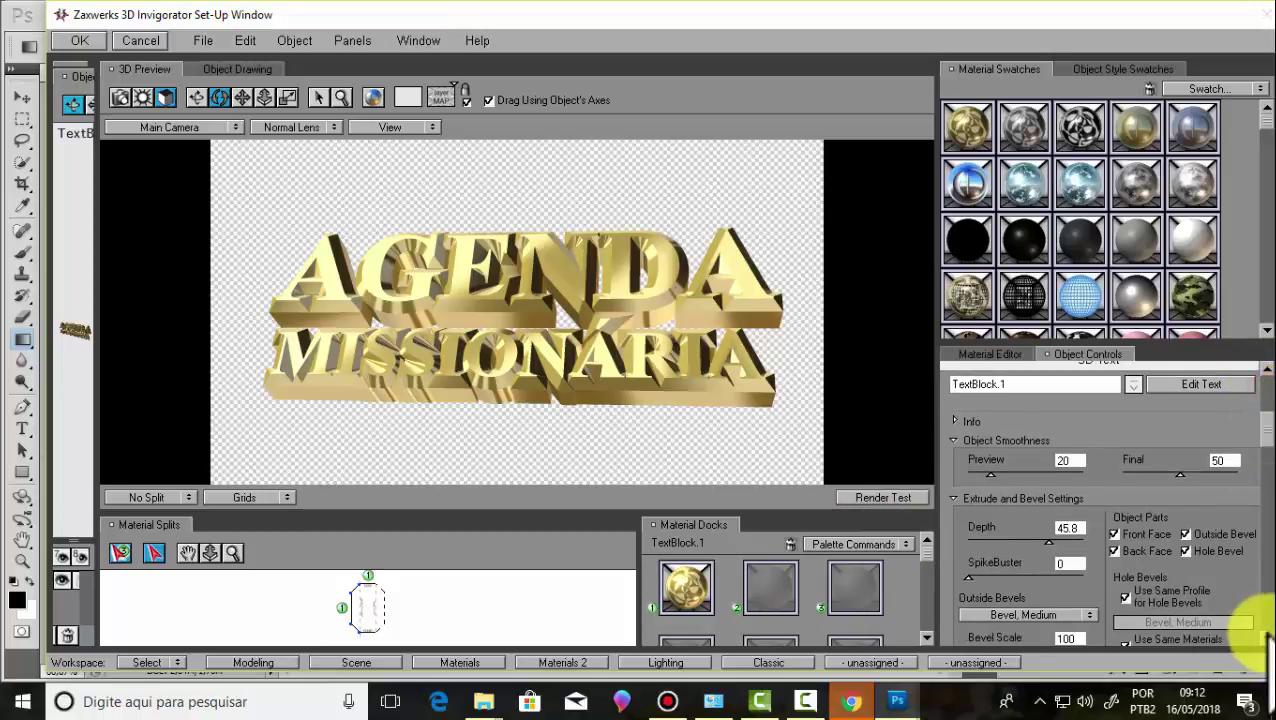
left_click(1266, 638)
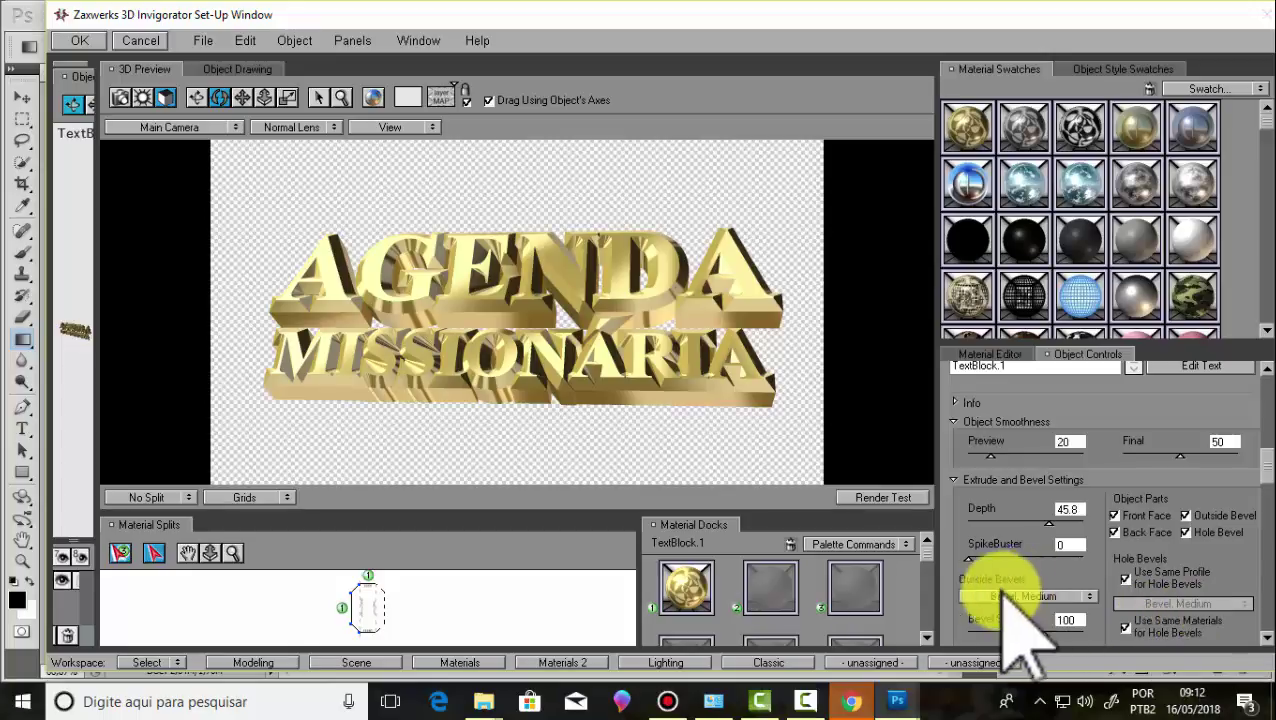
scroll(1262, 630, "down", 1)
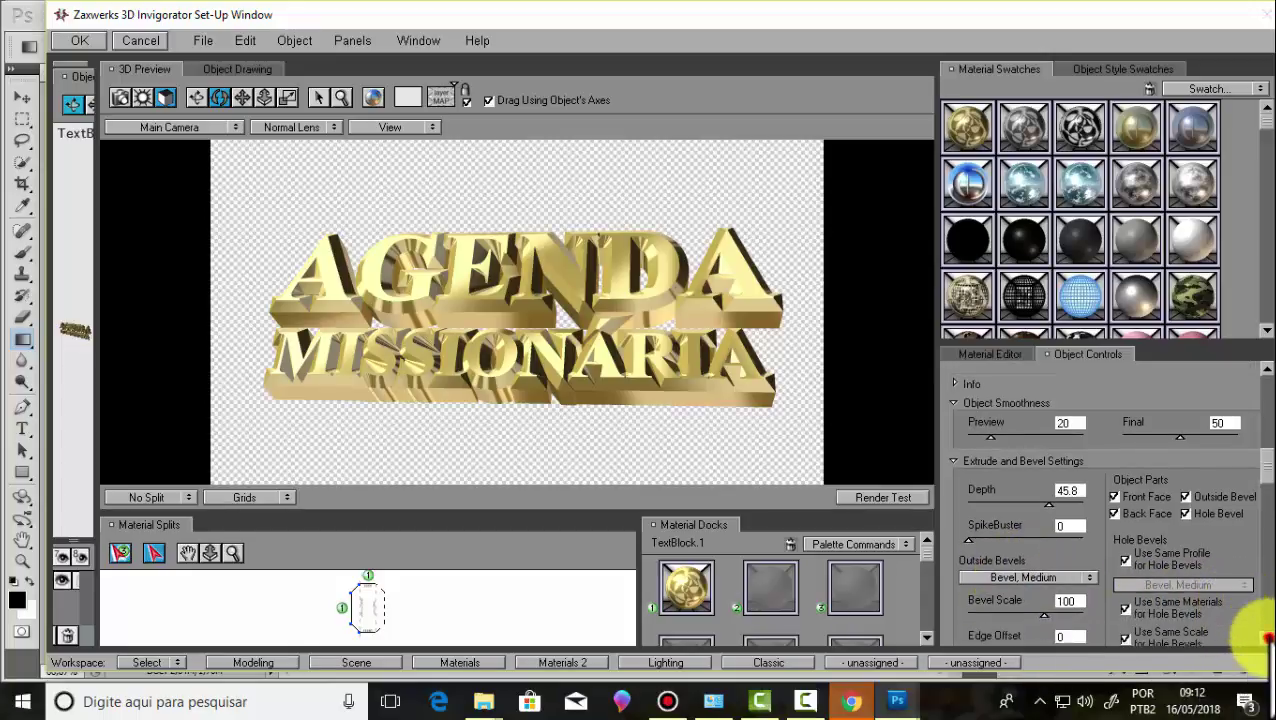
Step: Switch the outside bevel to Bevel, Small, lower the bevel scale to 40, and test-render
left_click(1085, 577)
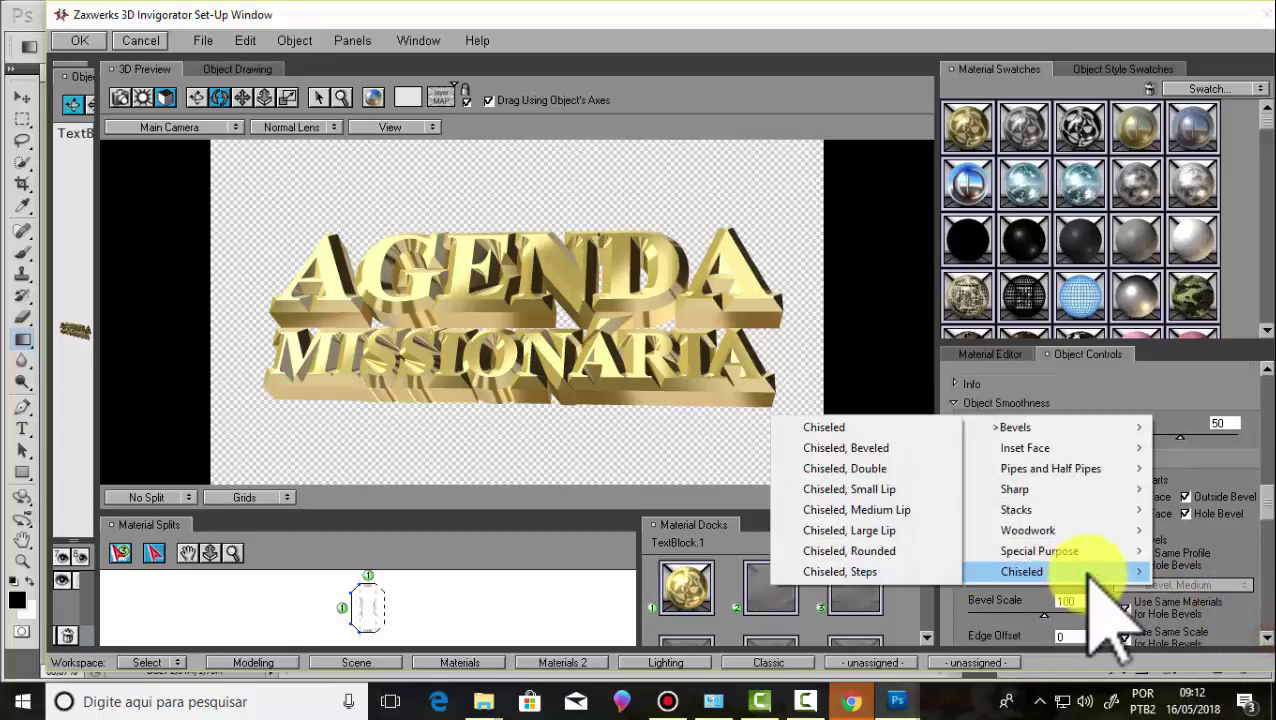
mouse_move(1050, 427)
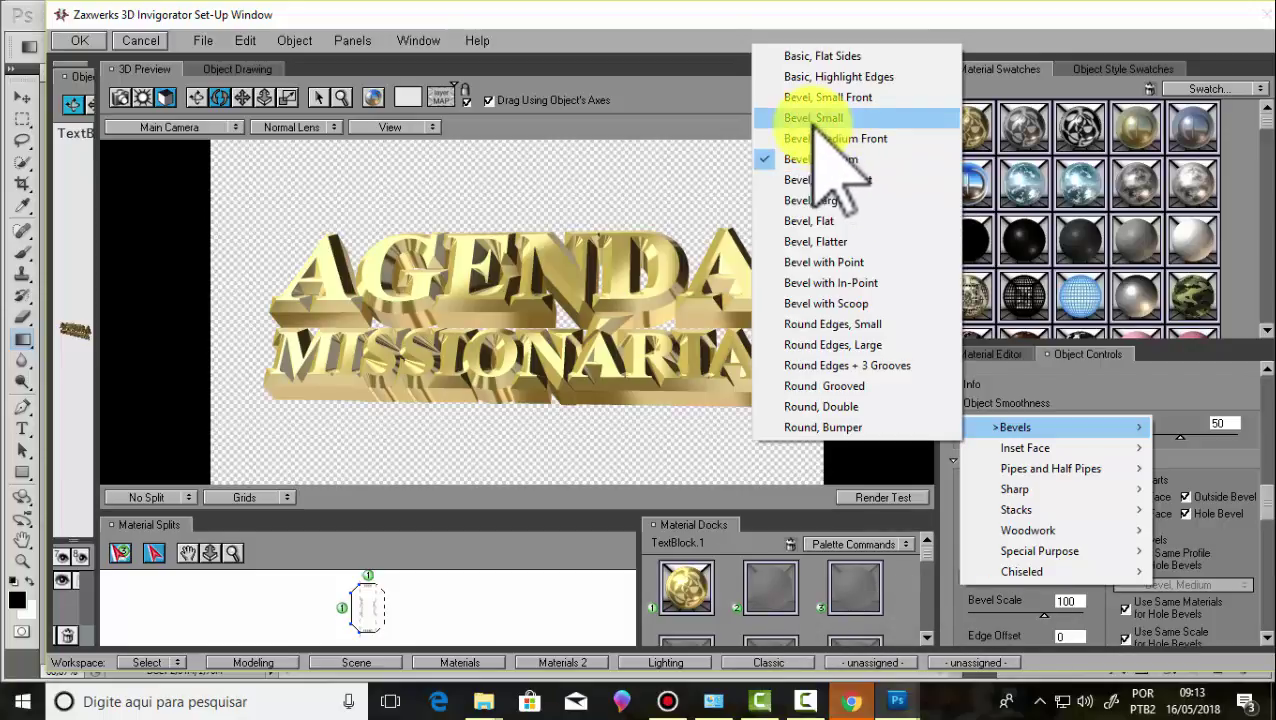
left_click(806, 117)
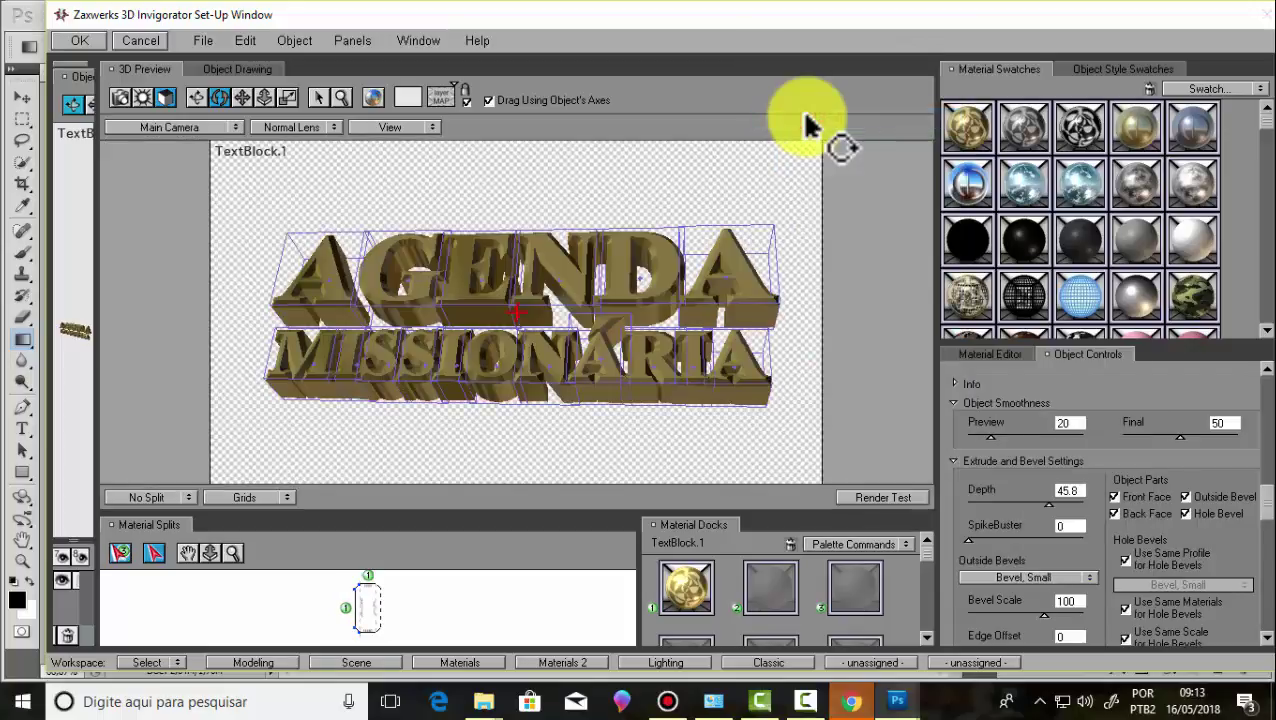
left_click(866, 494)
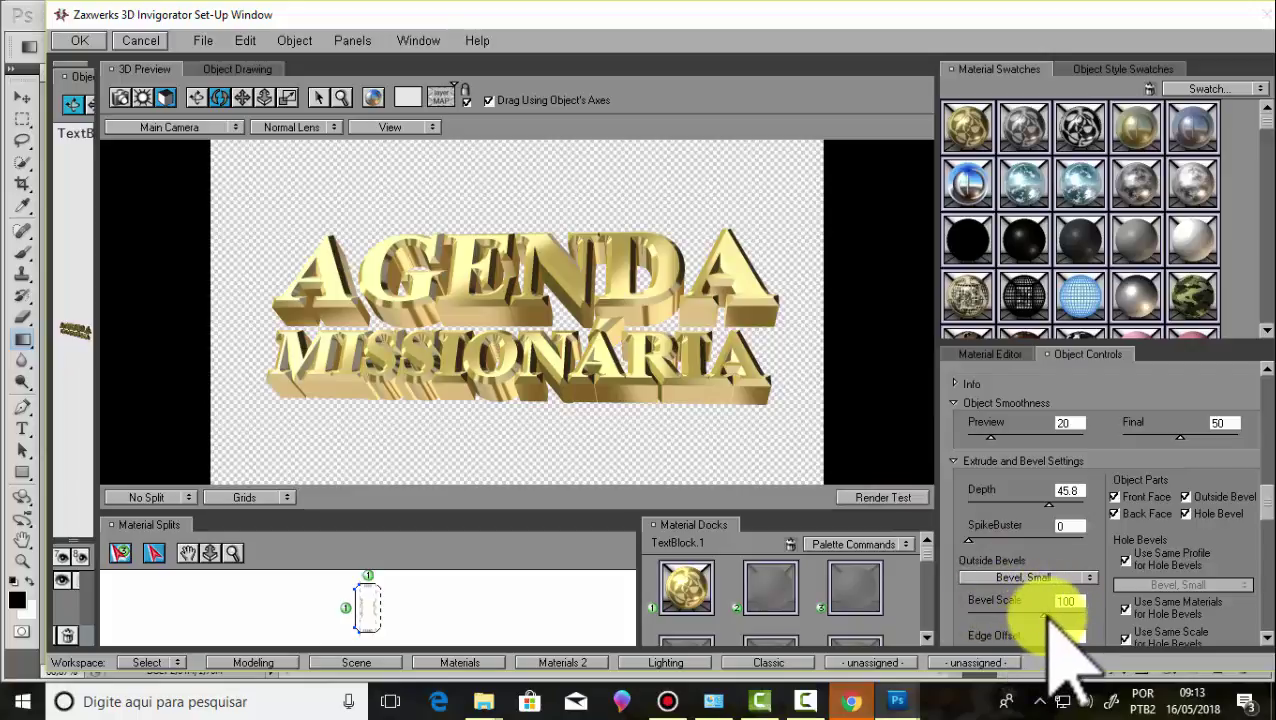
mouse_move(1045, 612)
left_mouse_down()
mouse_move(1035, 622)
mouse_move(1029, 608)
left_mouse_up()
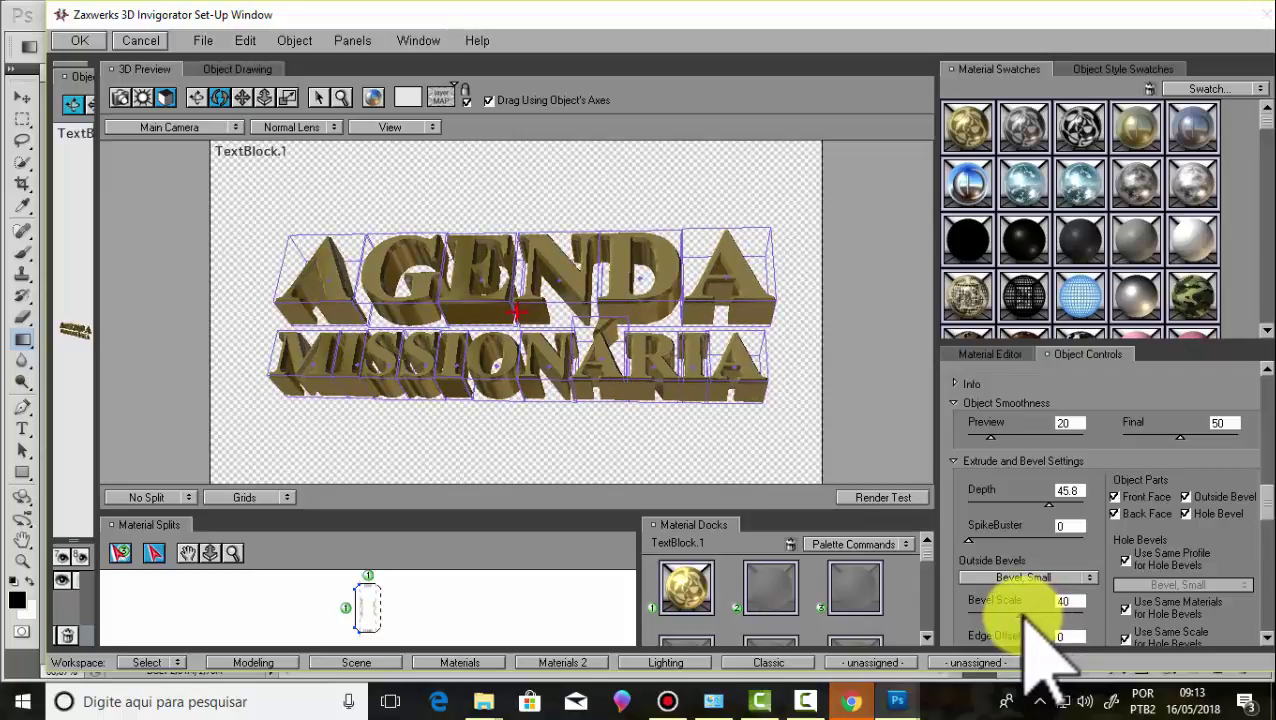
left_click(876, 496)
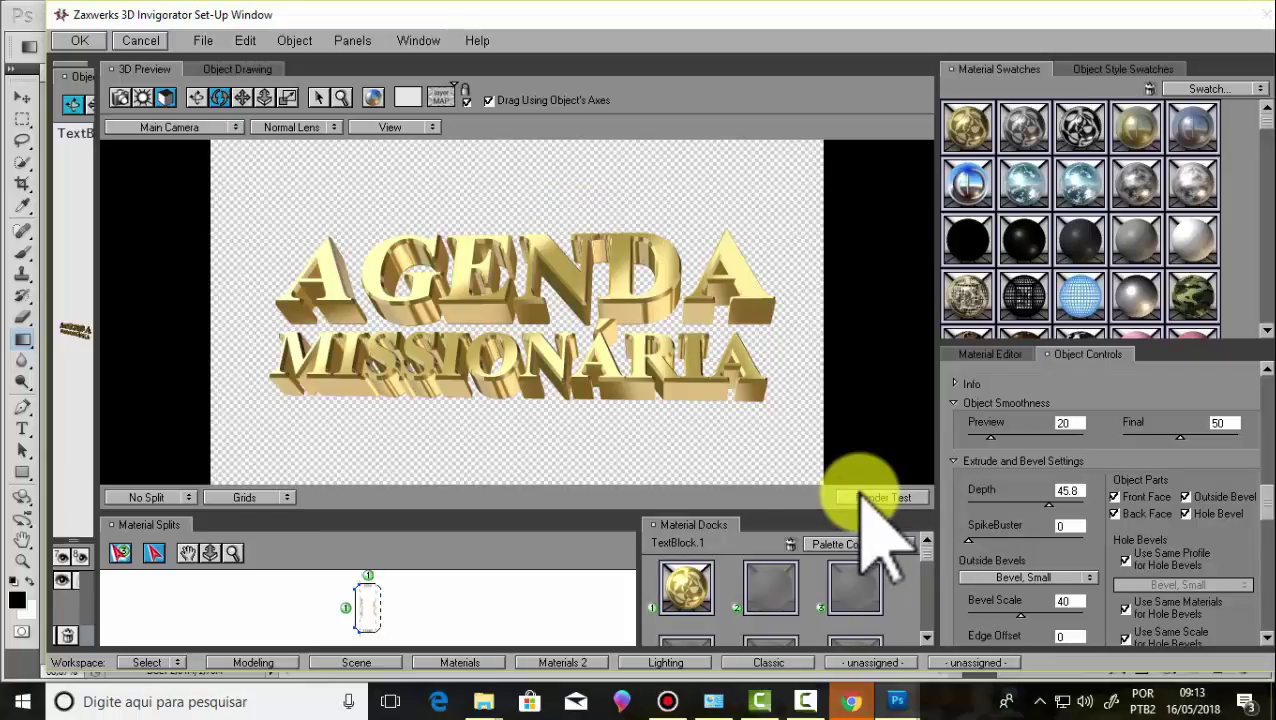
left_click(1088, 579)
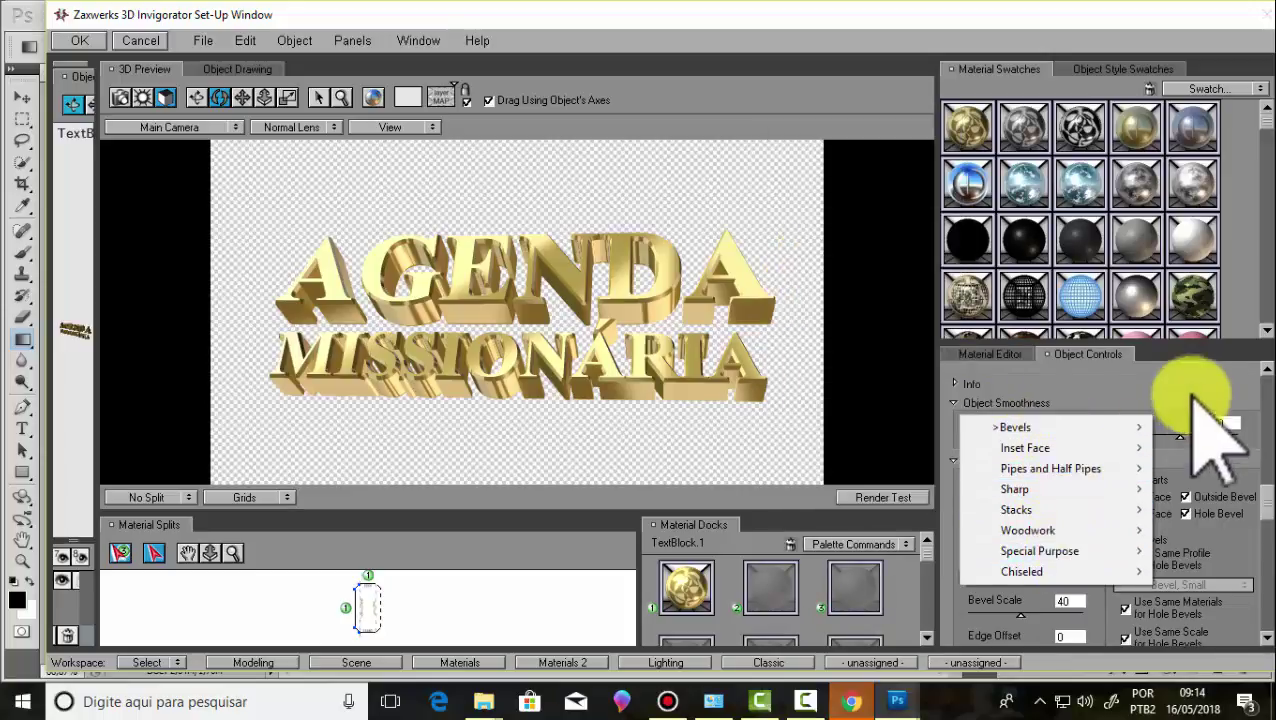
left_click(1200, 356)
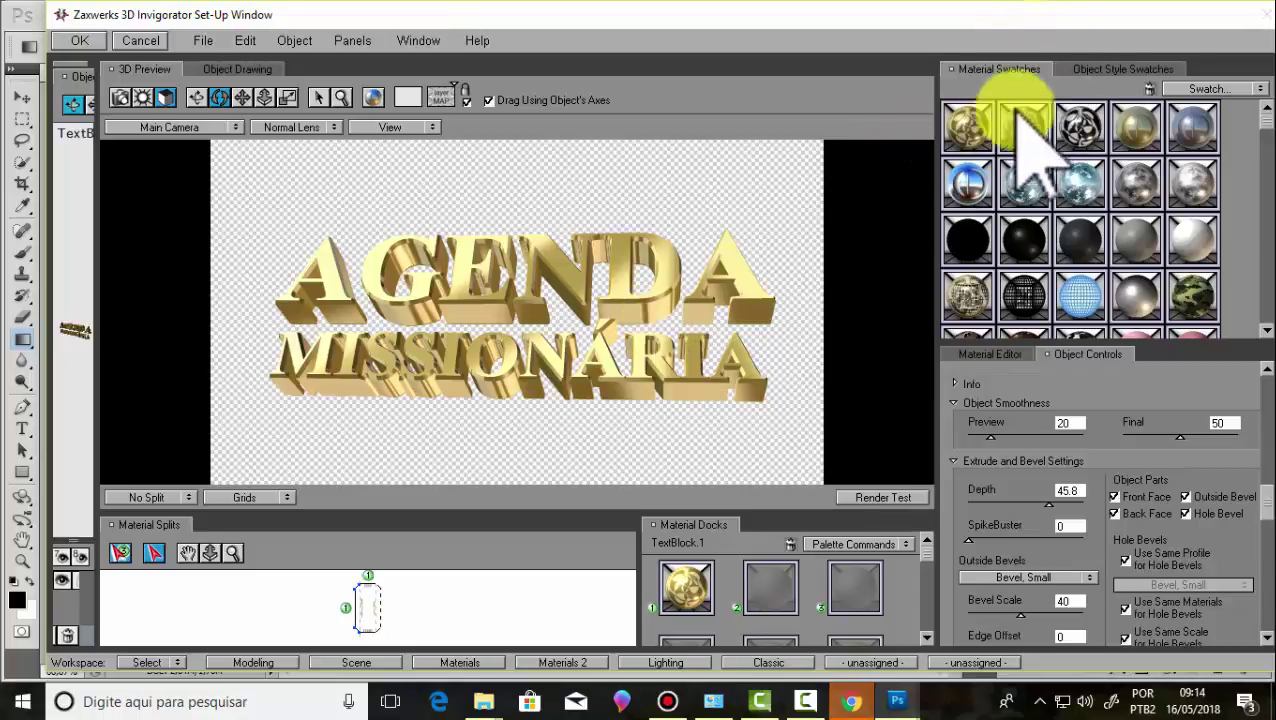
Step: Try the gold, silver and dark tiered-bevel object styles on the text, test-rendering each
left_click(1124, 72)
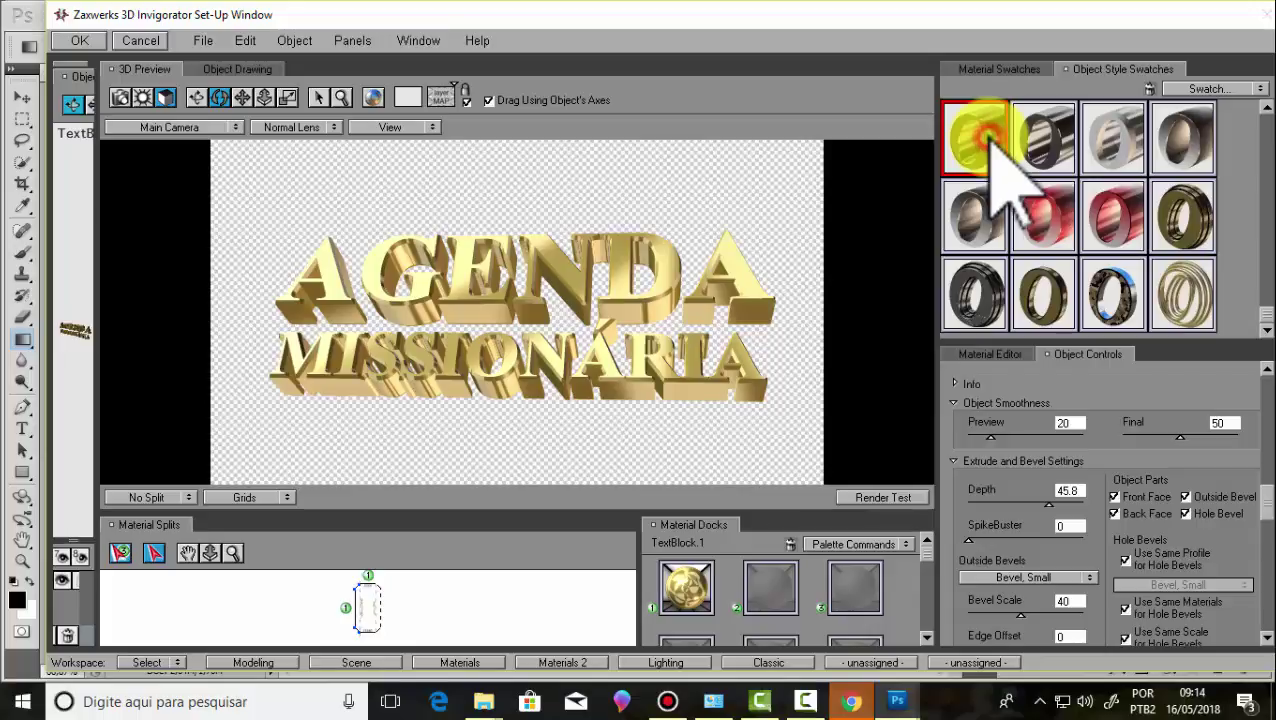
left_click(988, 133)
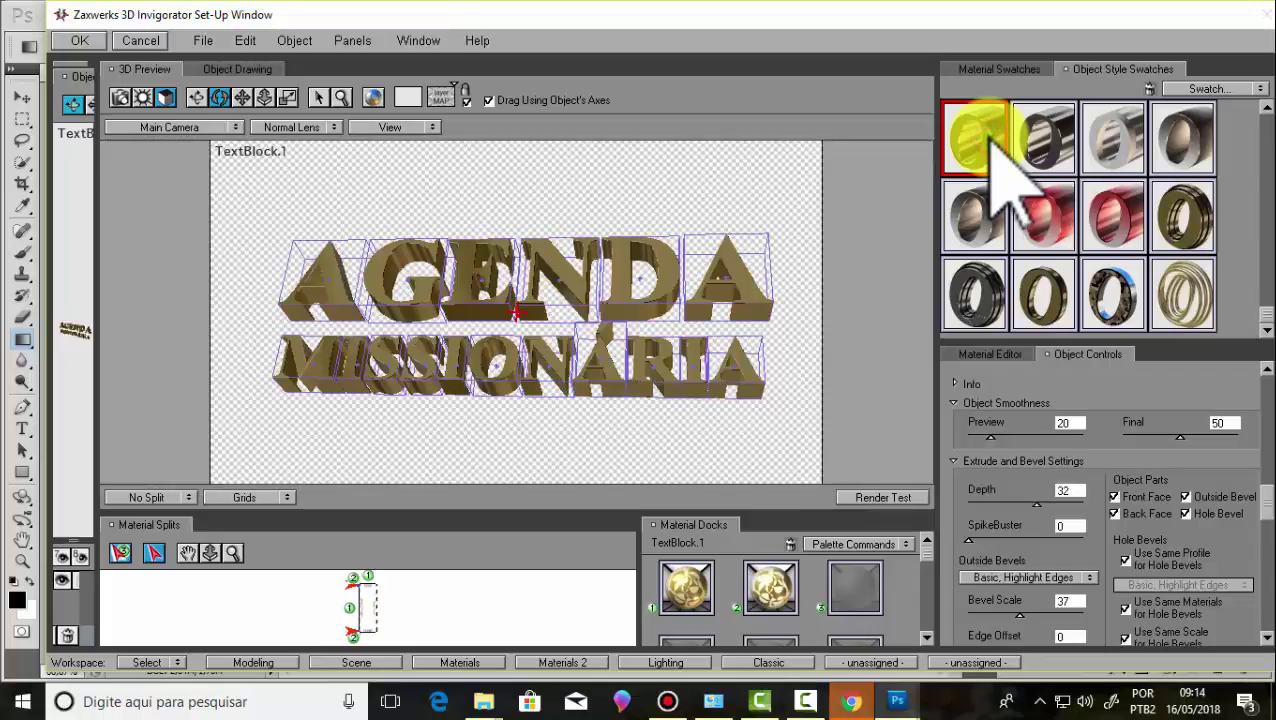
left_click(870, 492)
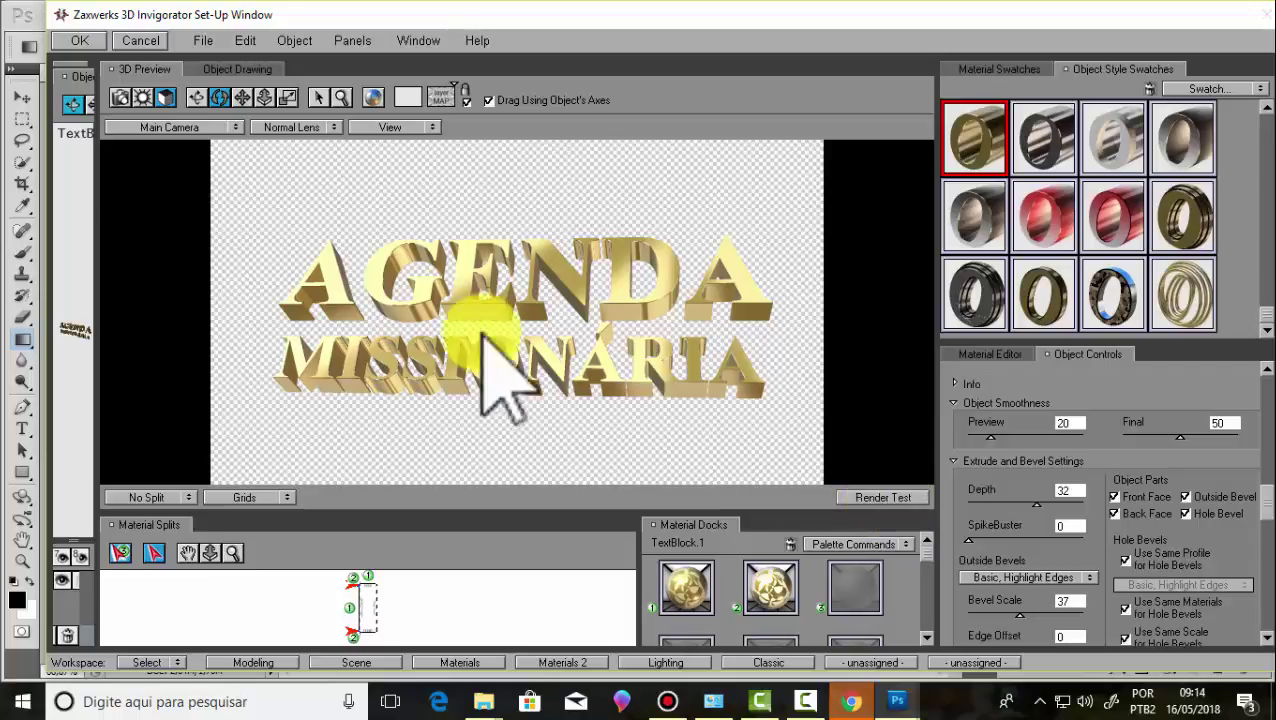
left_click(1038, 132)
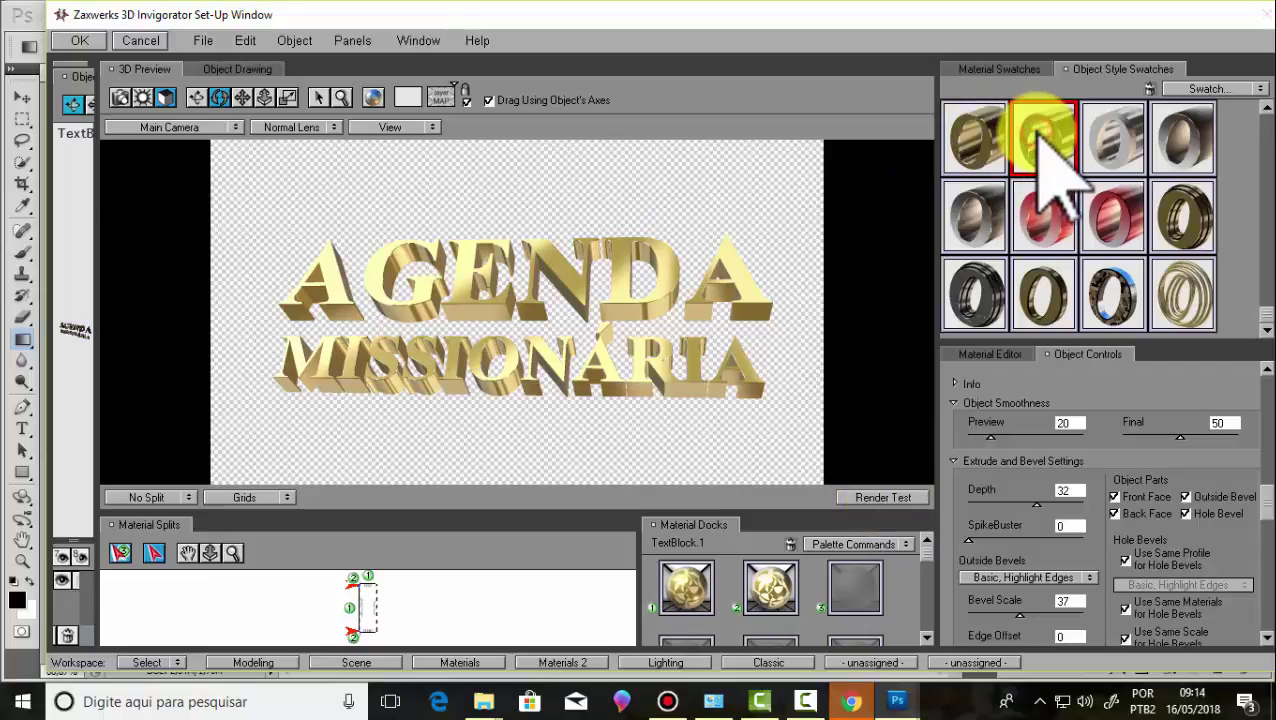
left_click(900, 497)
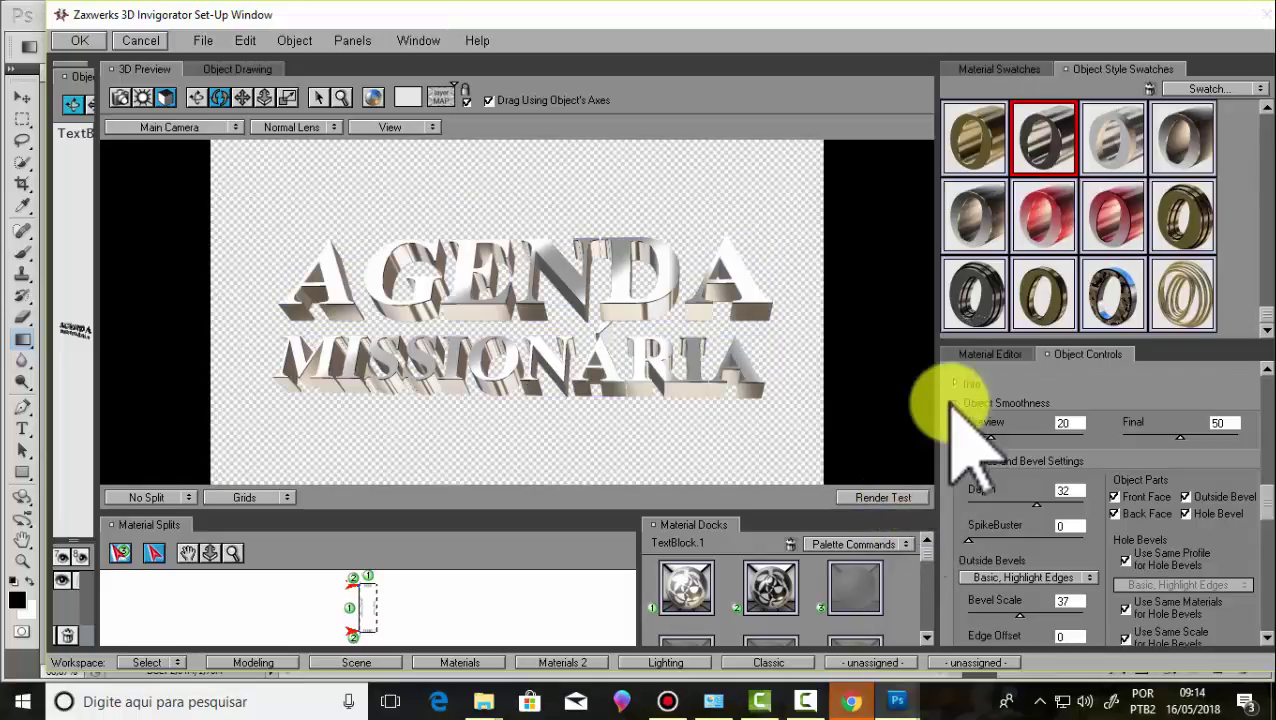
left_click(988, 296)
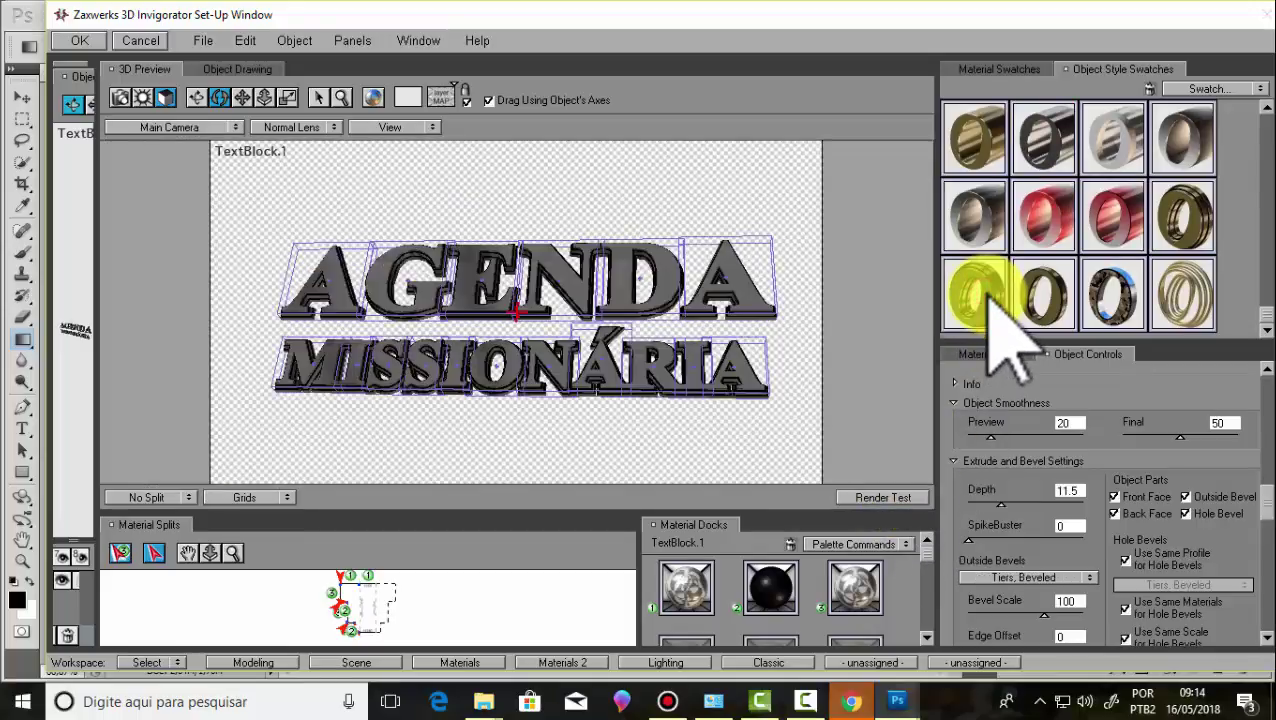
left_click(884, 498)
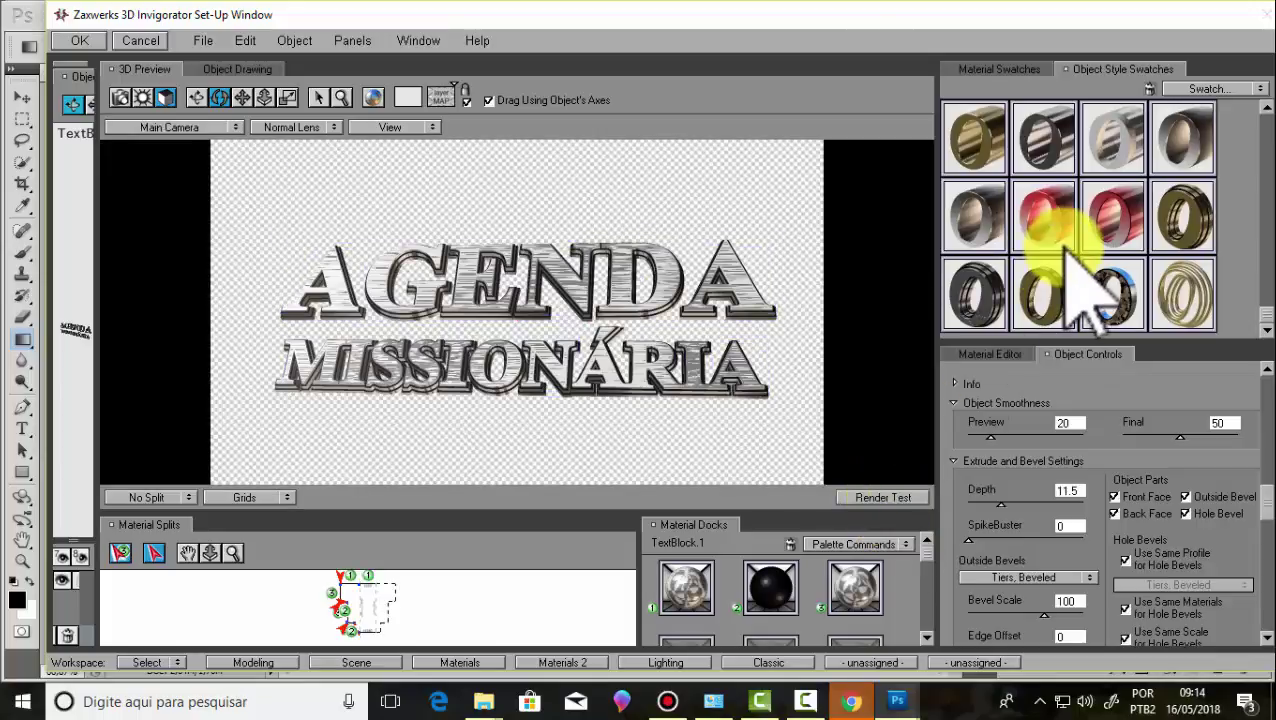
Step: Browse more swatches: red half-pipe, chrome, gold flat-bevel, wood-grain, then test-render red highlighted-edge style
left_click(995, 600)
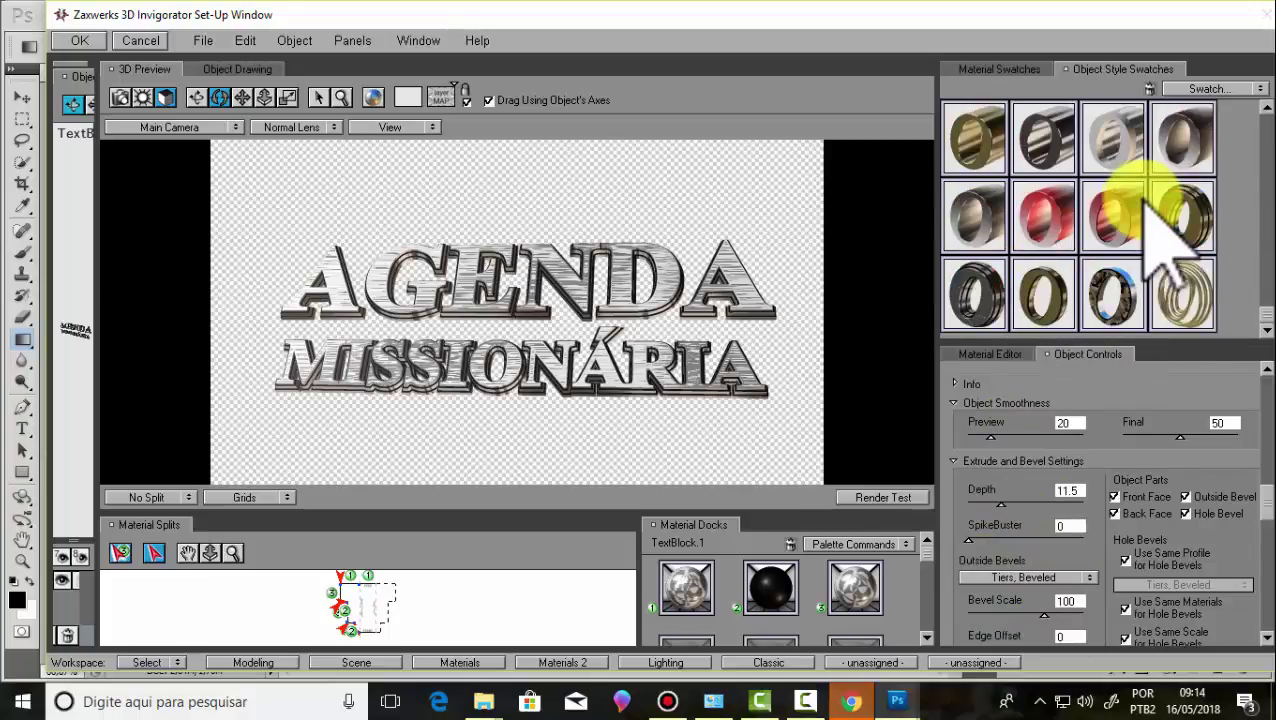
scroll(1150, 183, "up", 3)
scroll(1150, 183, "up", 2)
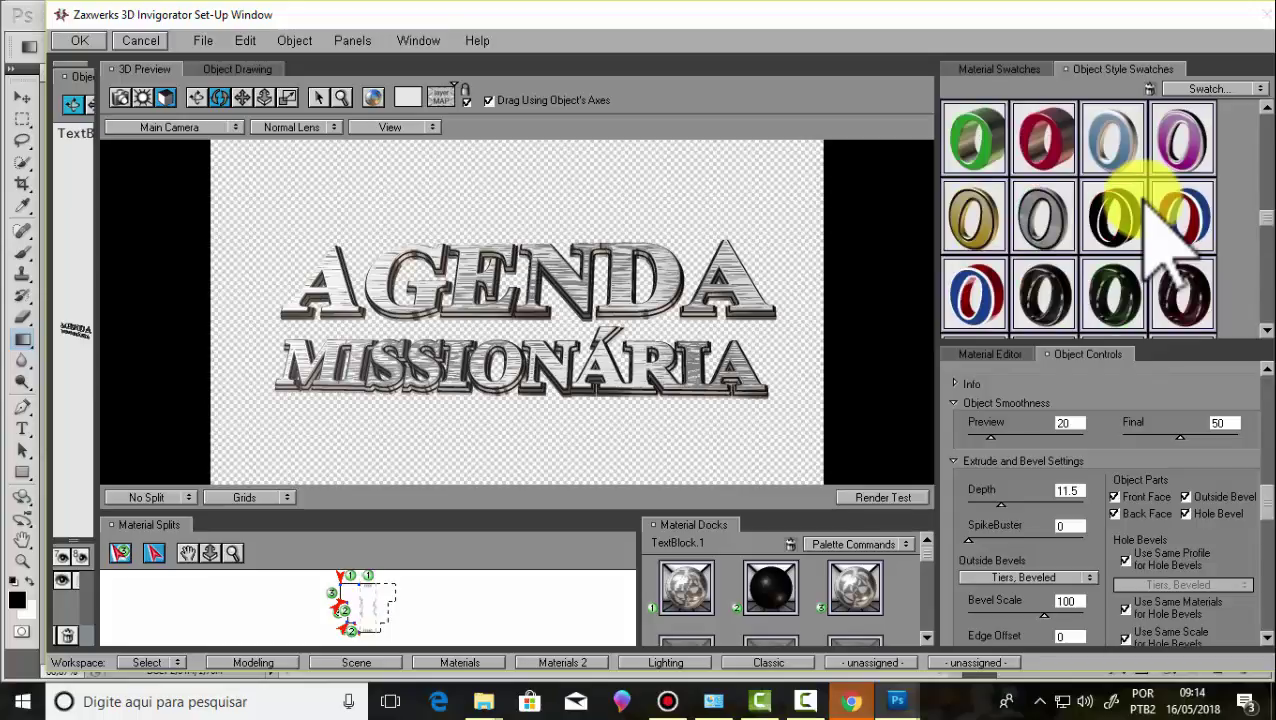
left_click_drag(1267, 224, 1262, 172)
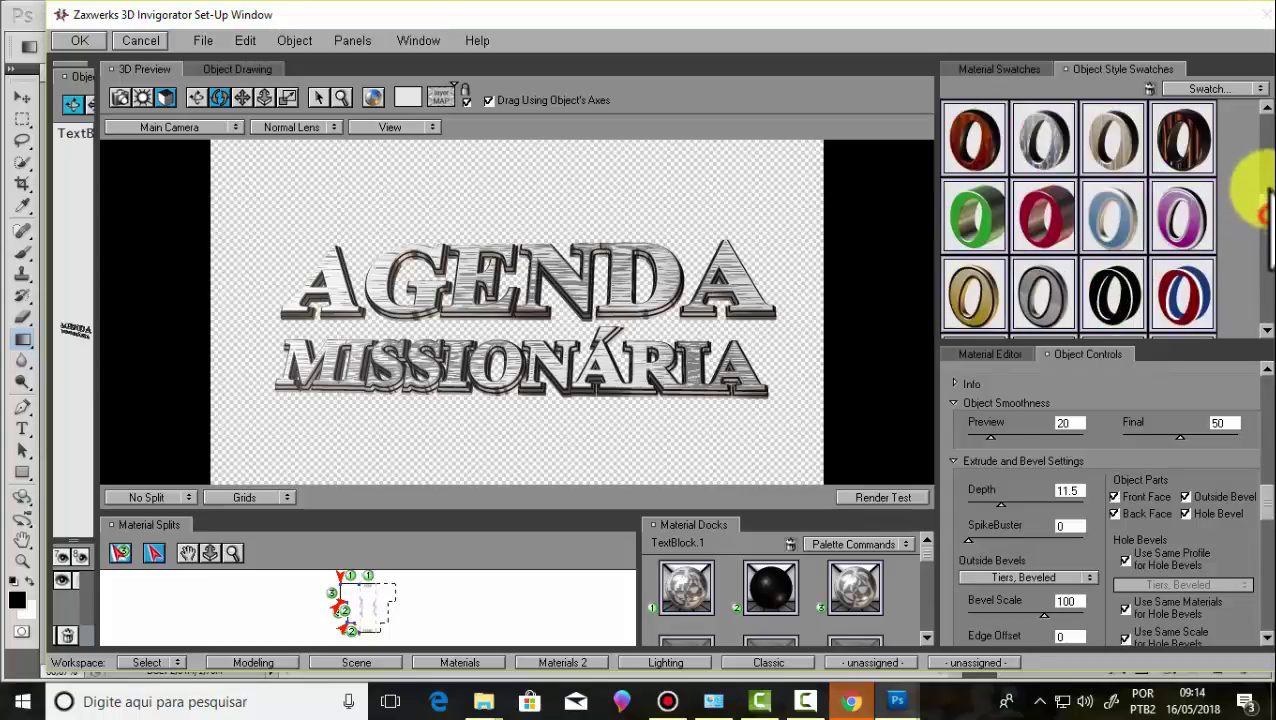
left_click(995, 207)
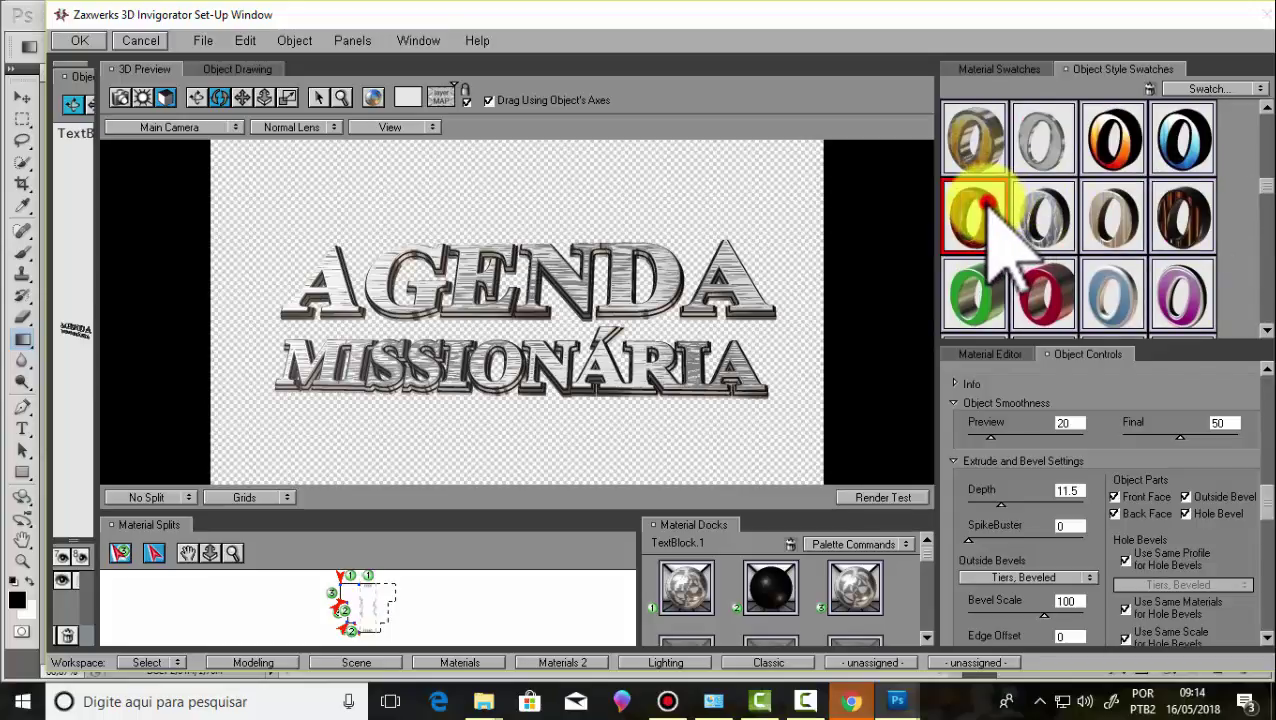
left_click(1065, 232)
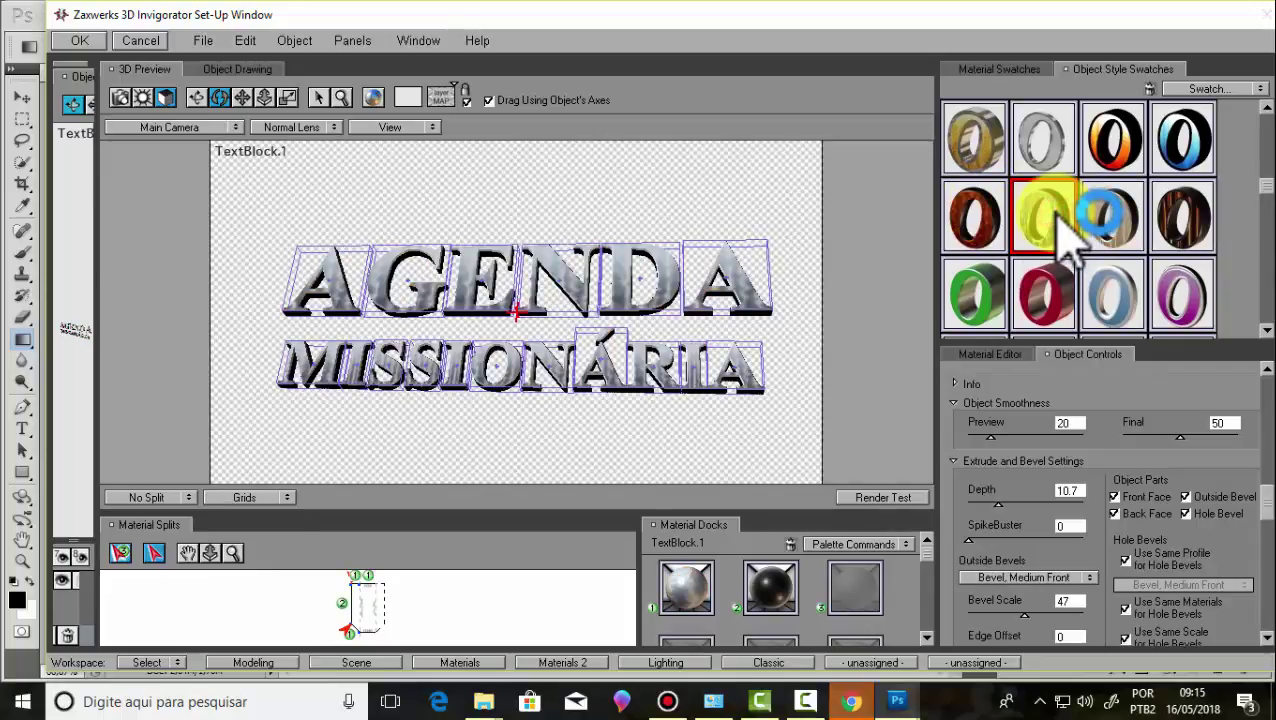
left_click(1125, 222)
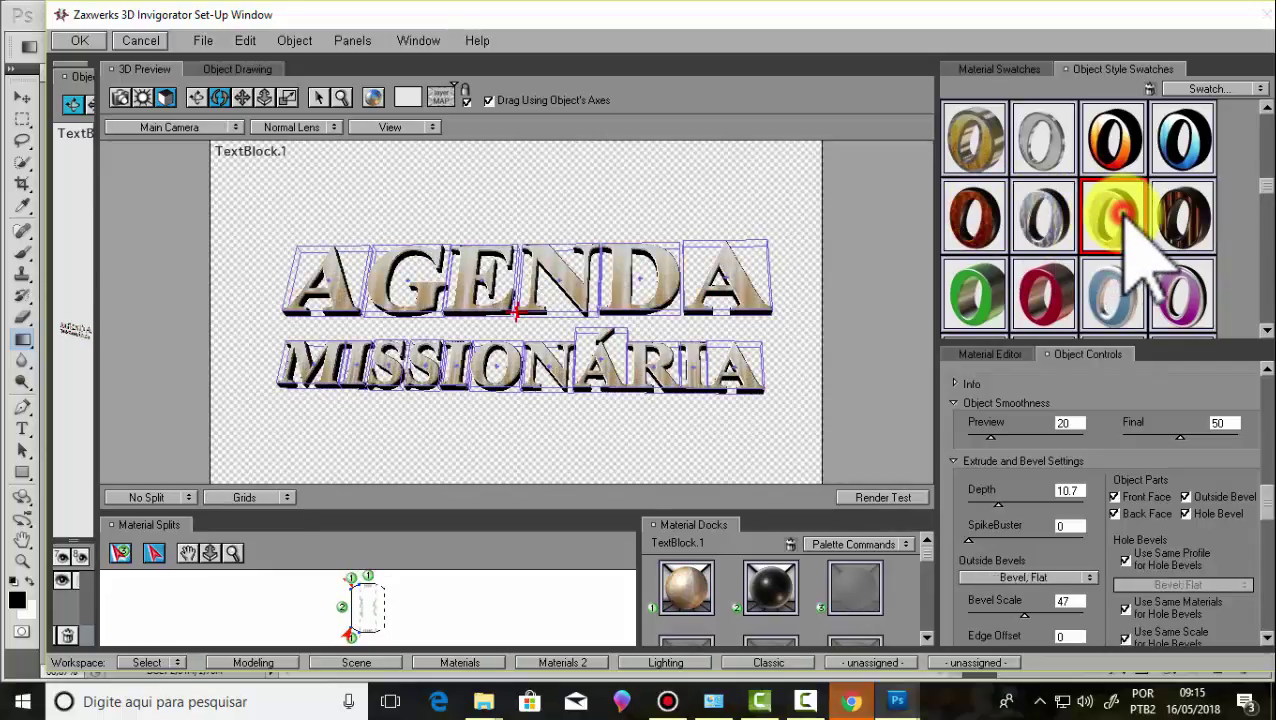
left_click(1188, 226)
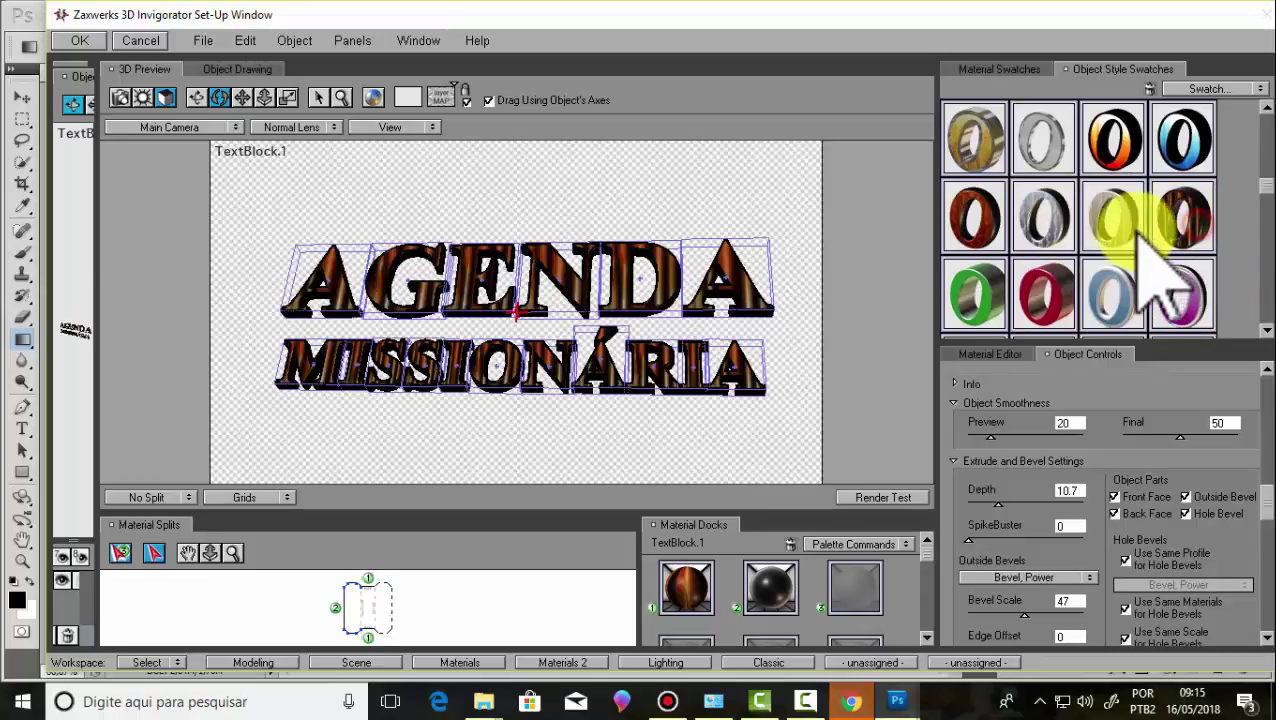
left_click(1050, 292)
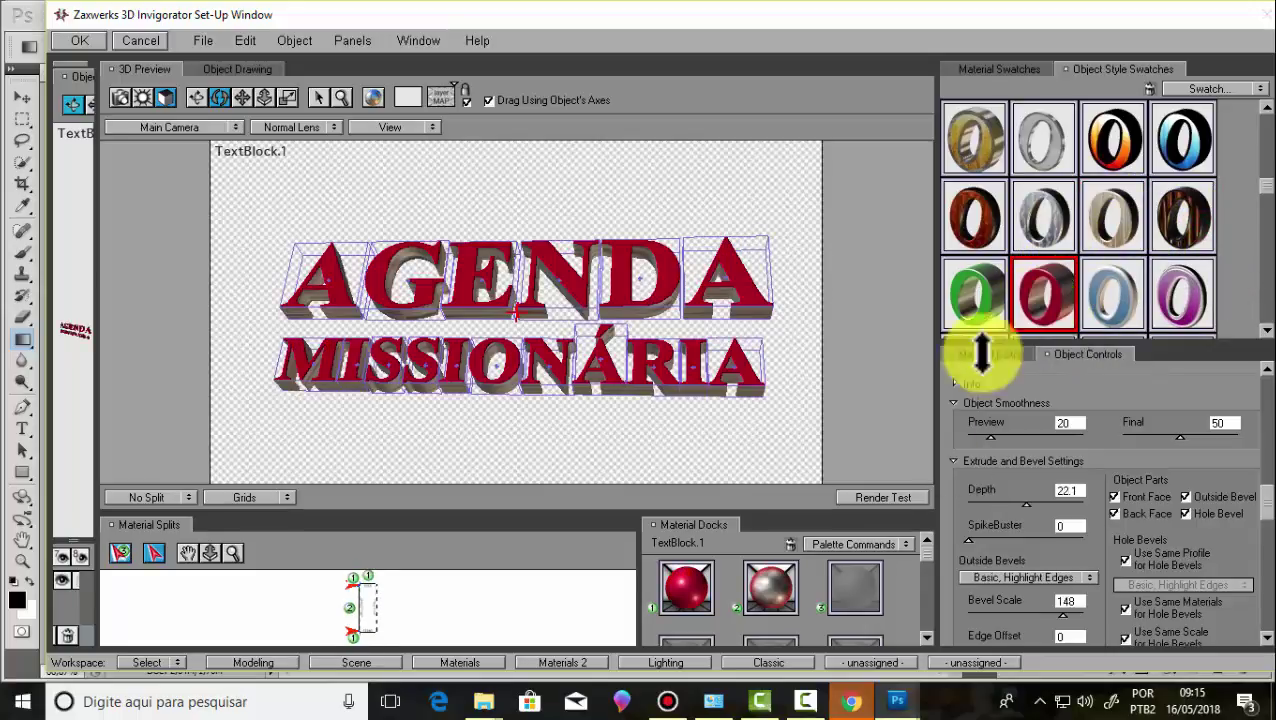
left_click(876, 498)
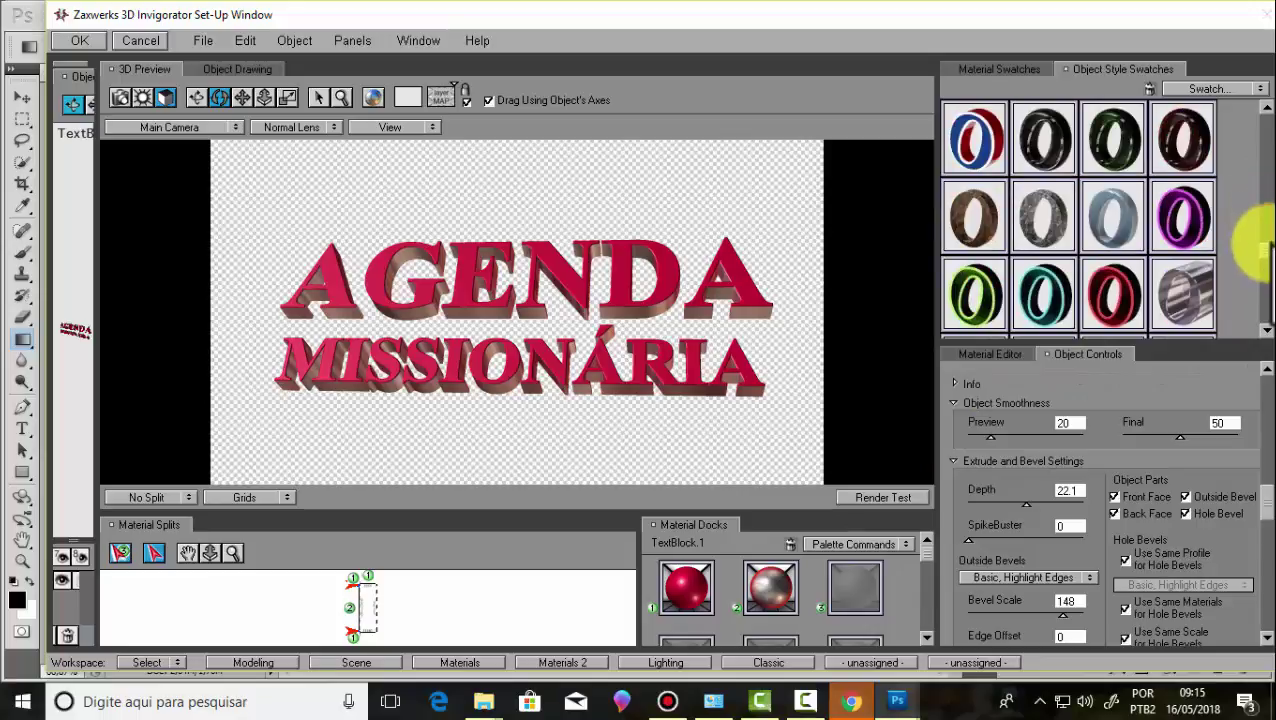
Step: Settle on the grey stone style (depth 8.2) after trying a brown one, and test-render
left_click_drag(1264, 188, 1266, 250)
left_click(990, 229)
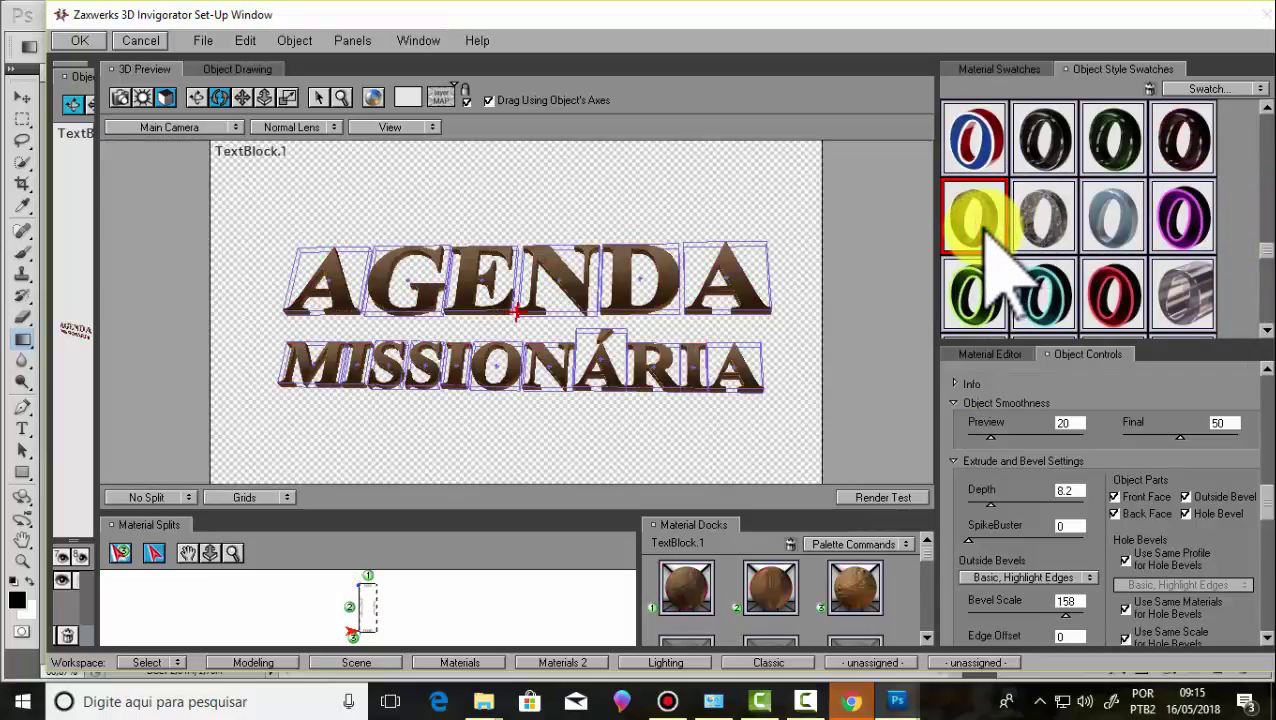
left_click(1048, 215)
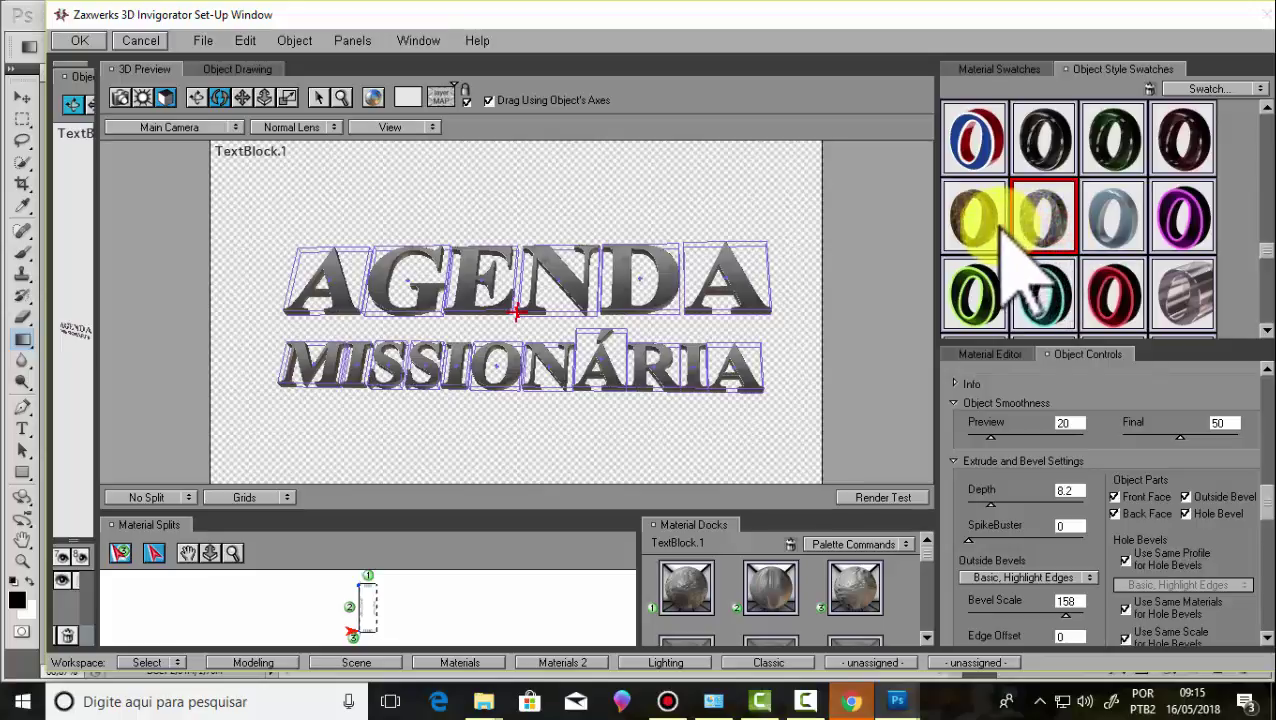
left_click(885, 497)
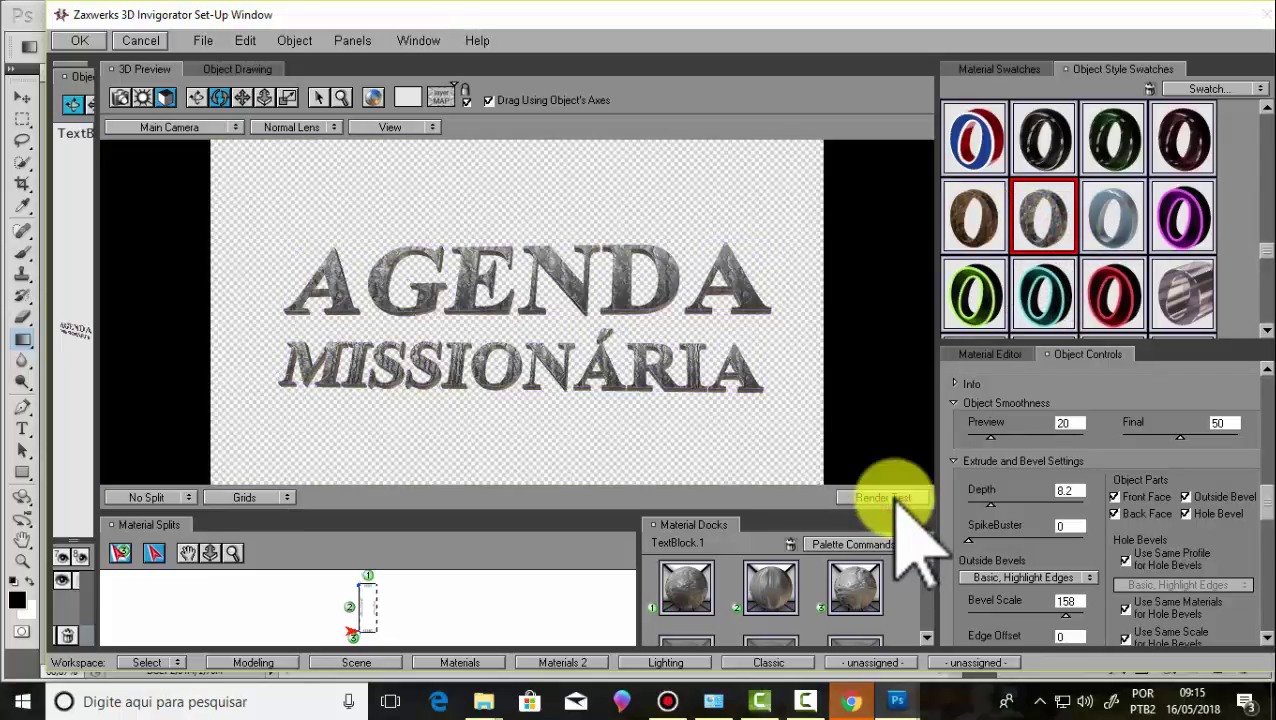
Step: Rotate the stone text to tilt it into perspective
left_click(331, 291)
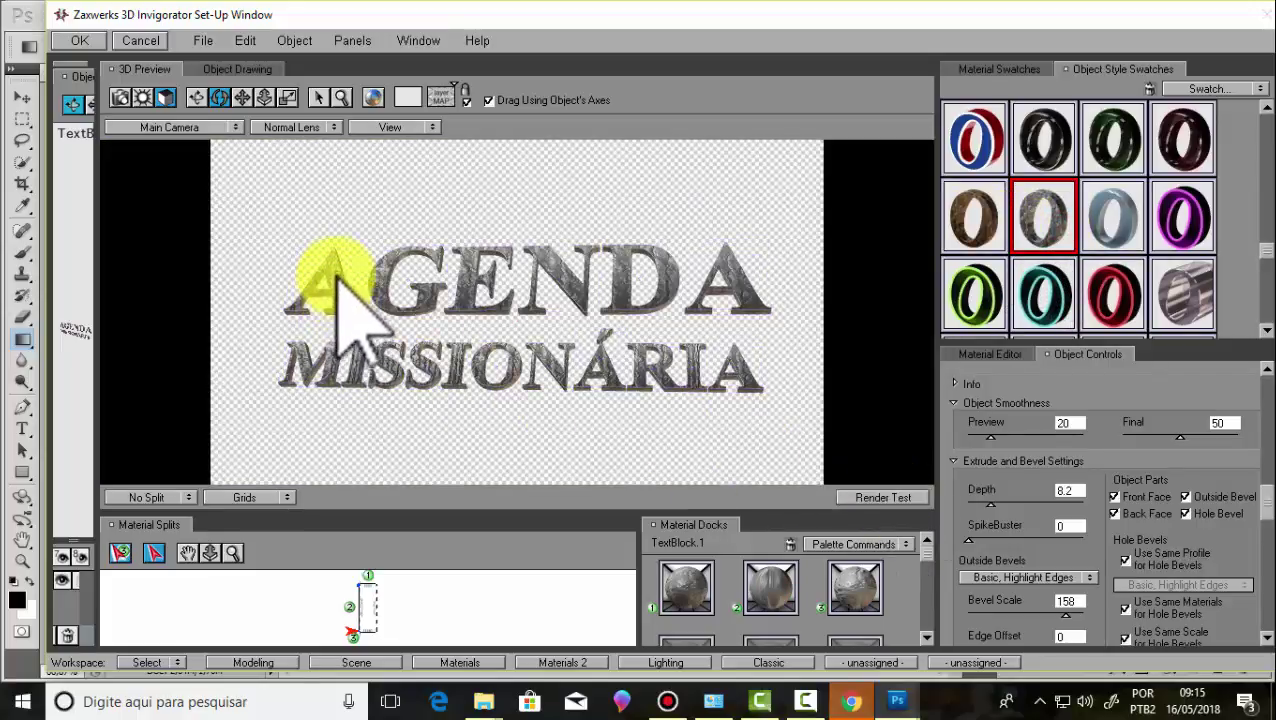
left_click(551, 238)
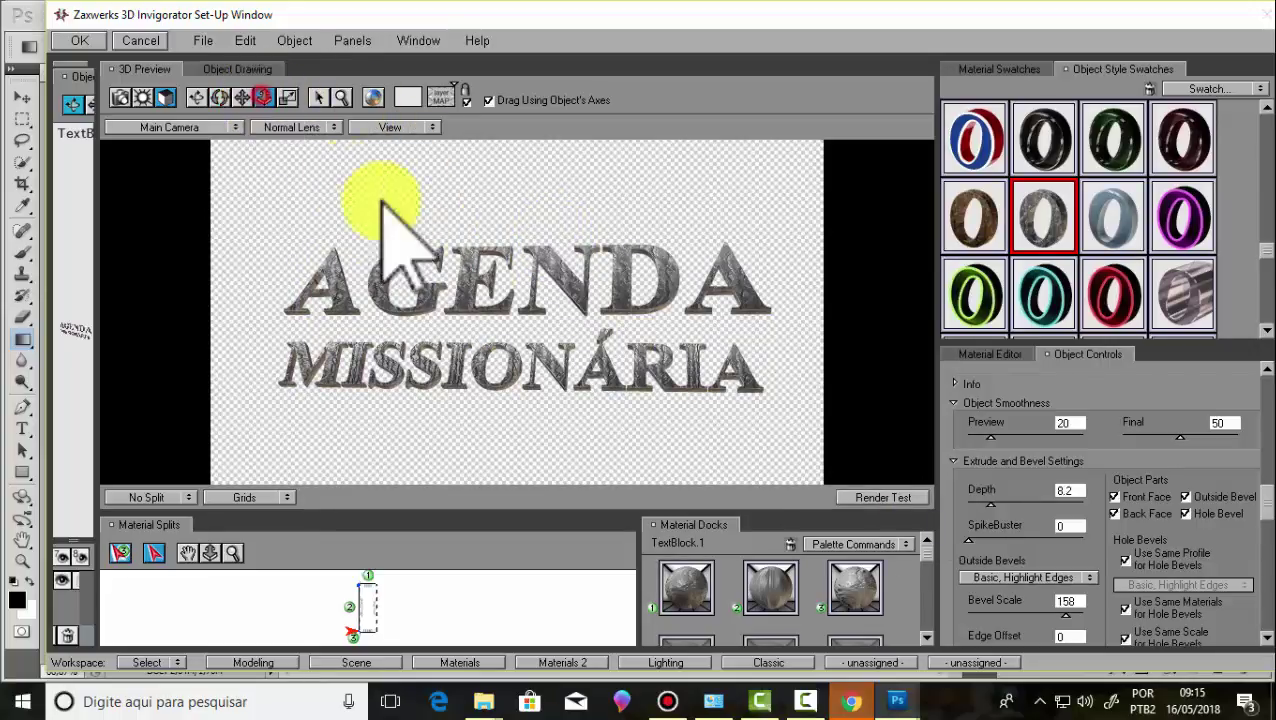
left_click(487, 258)
left_click_drag(487, 258, 505, 350)
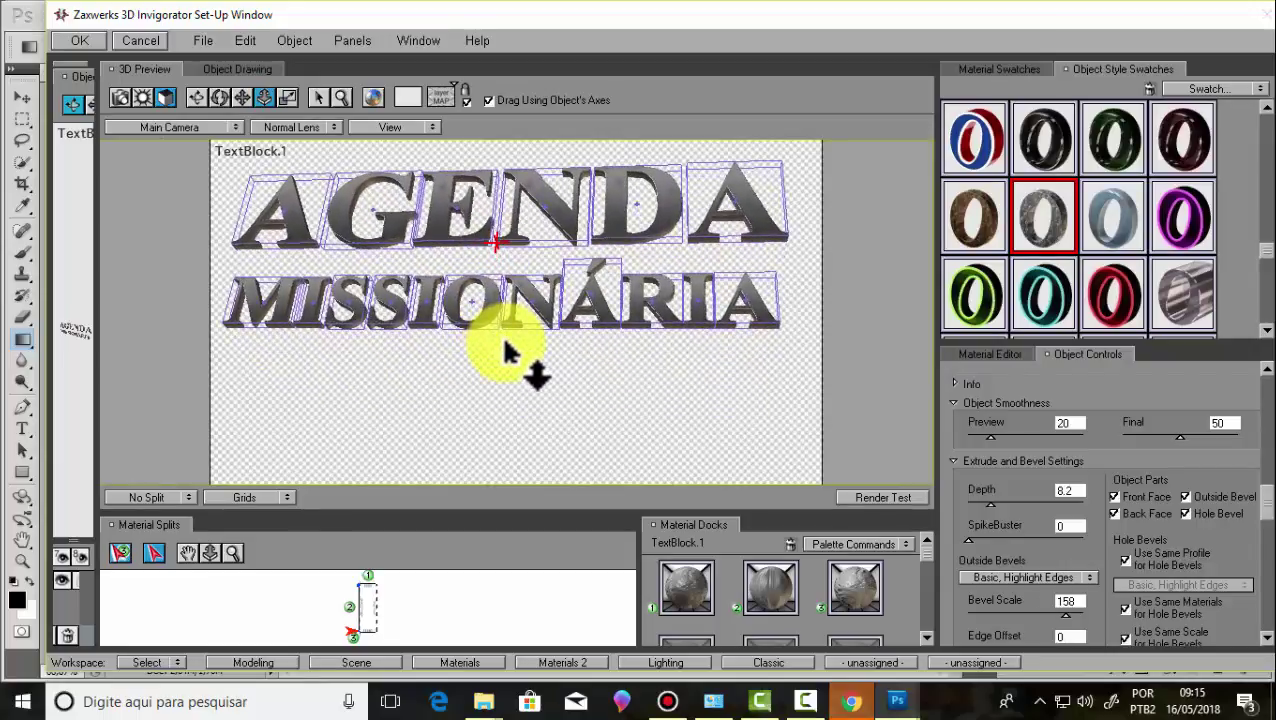
Step: Move the text lower in the preview, test-render, and extrude it to depth 43.4
left_click(241, 97)
left_click_drag(464, 228, 484, 342)
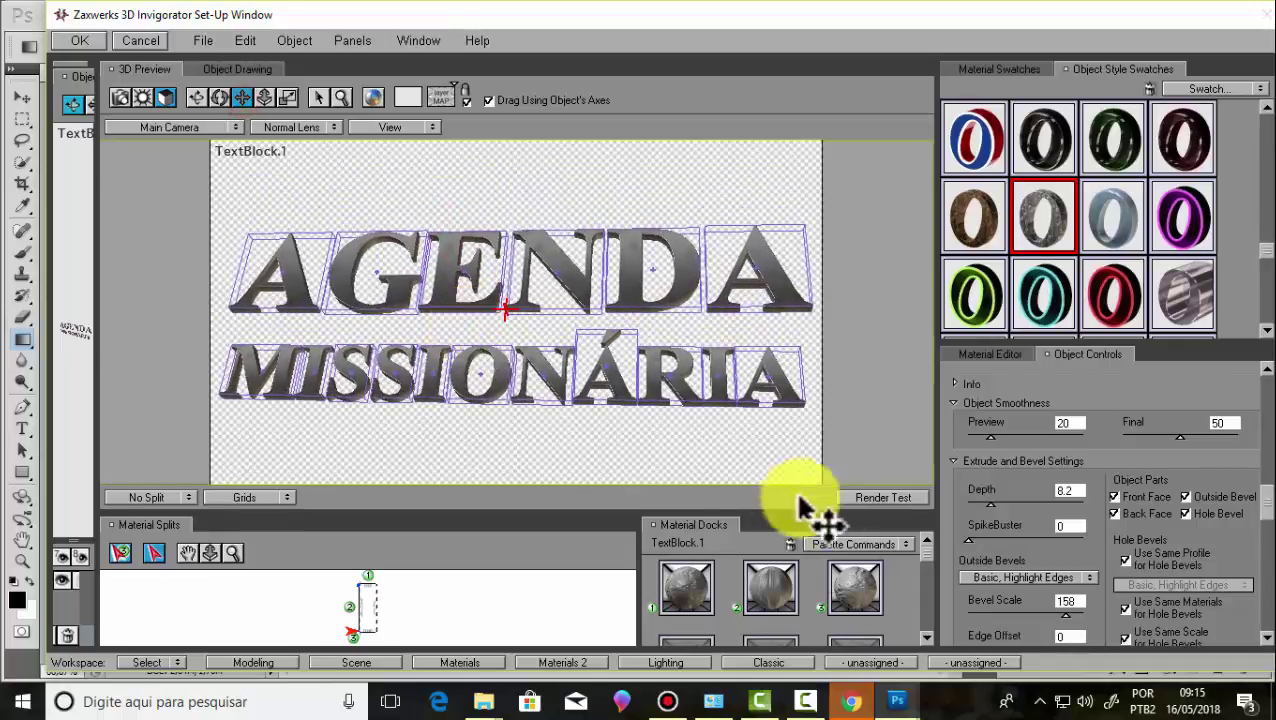
left_click(868, 497)
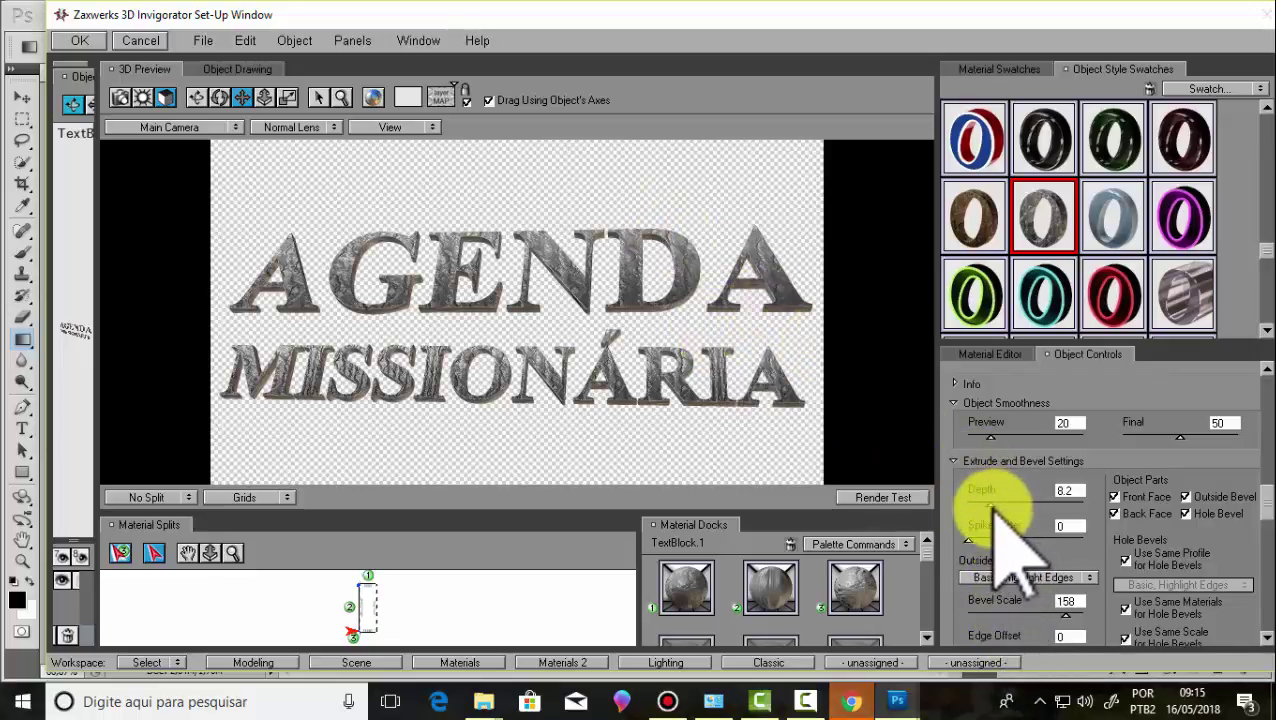
mouse_move(990, 508)
left_mouse_down()
mouse_move(1050, 522)
mouse_move(1052, 505)
left_mouse_up()
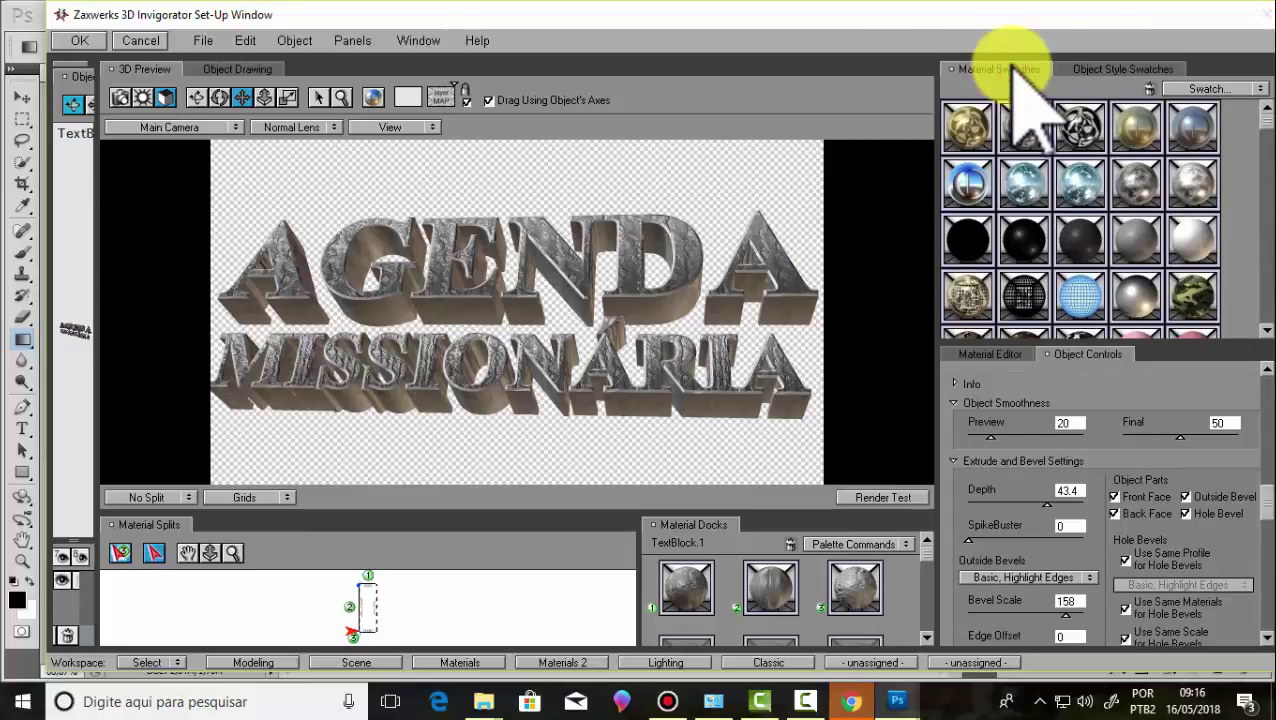
Step: Apply the gold material to Material Dock slots 1, 2 and 3 and test-render the gold text
left_click(963, 113)
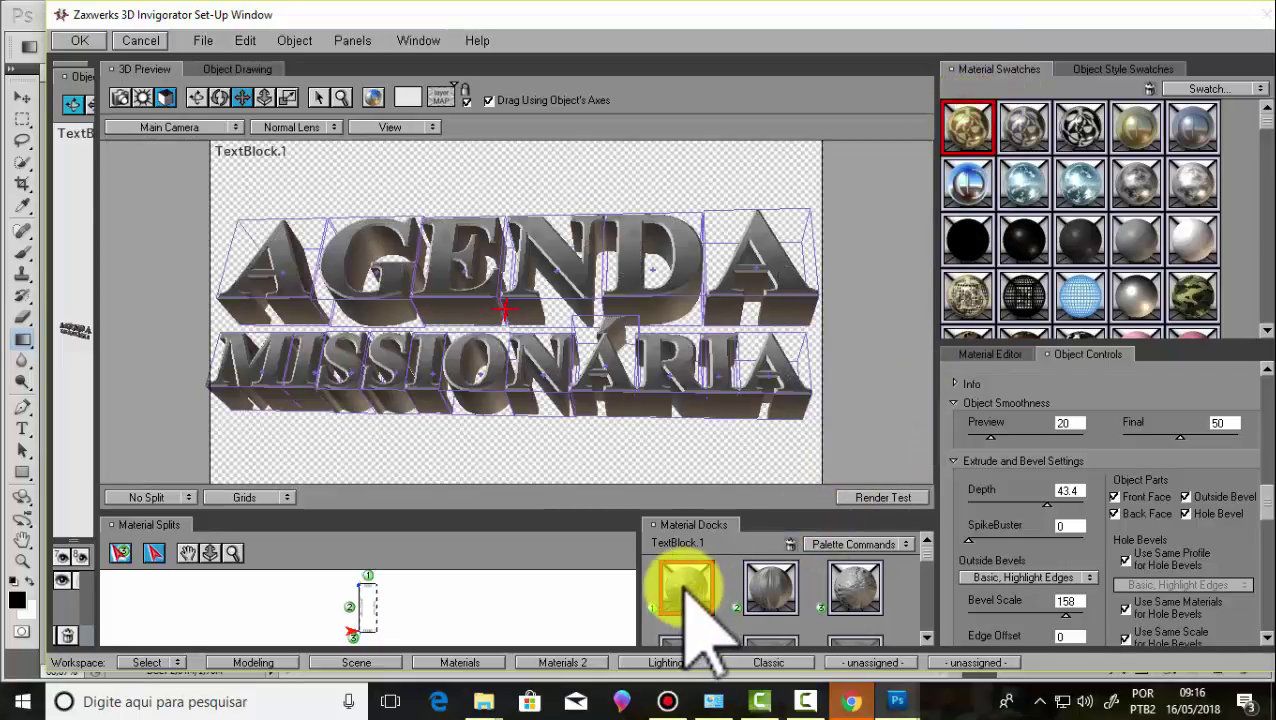
left_click_drag(963, 115, 688, 588)
left_click(860, 500)
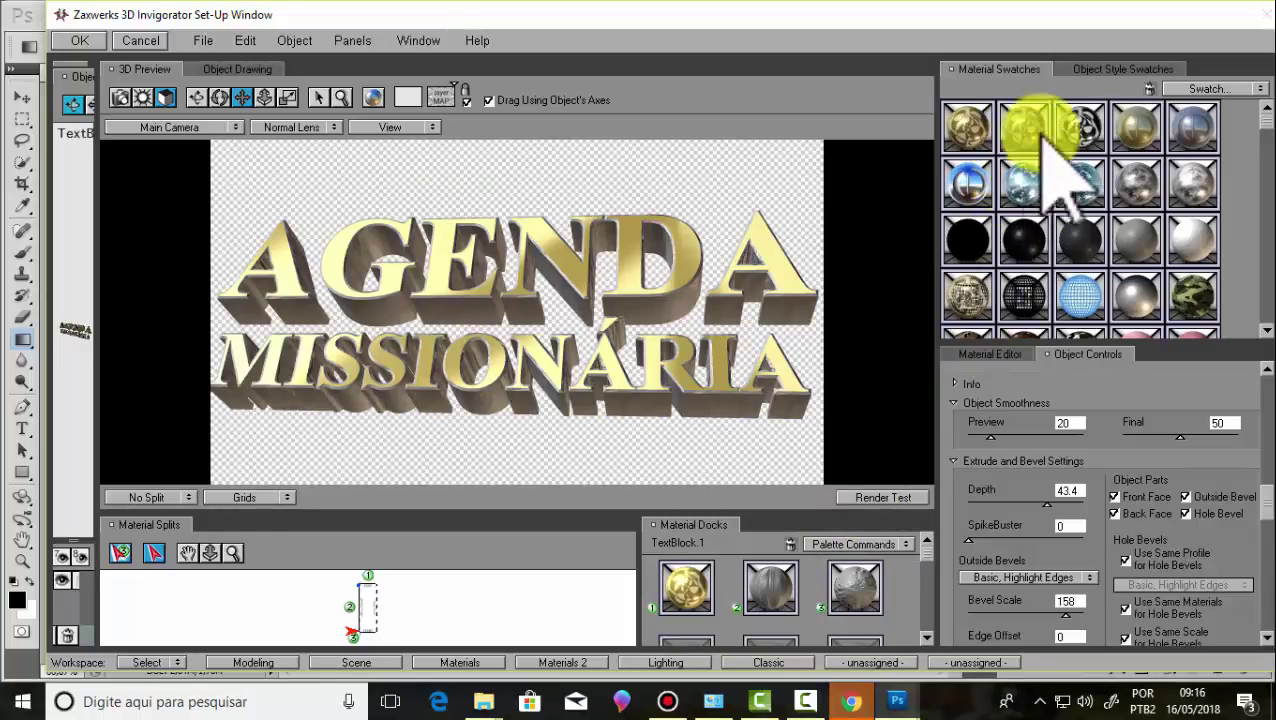
left_click_drag(982, 128, 775, 590)
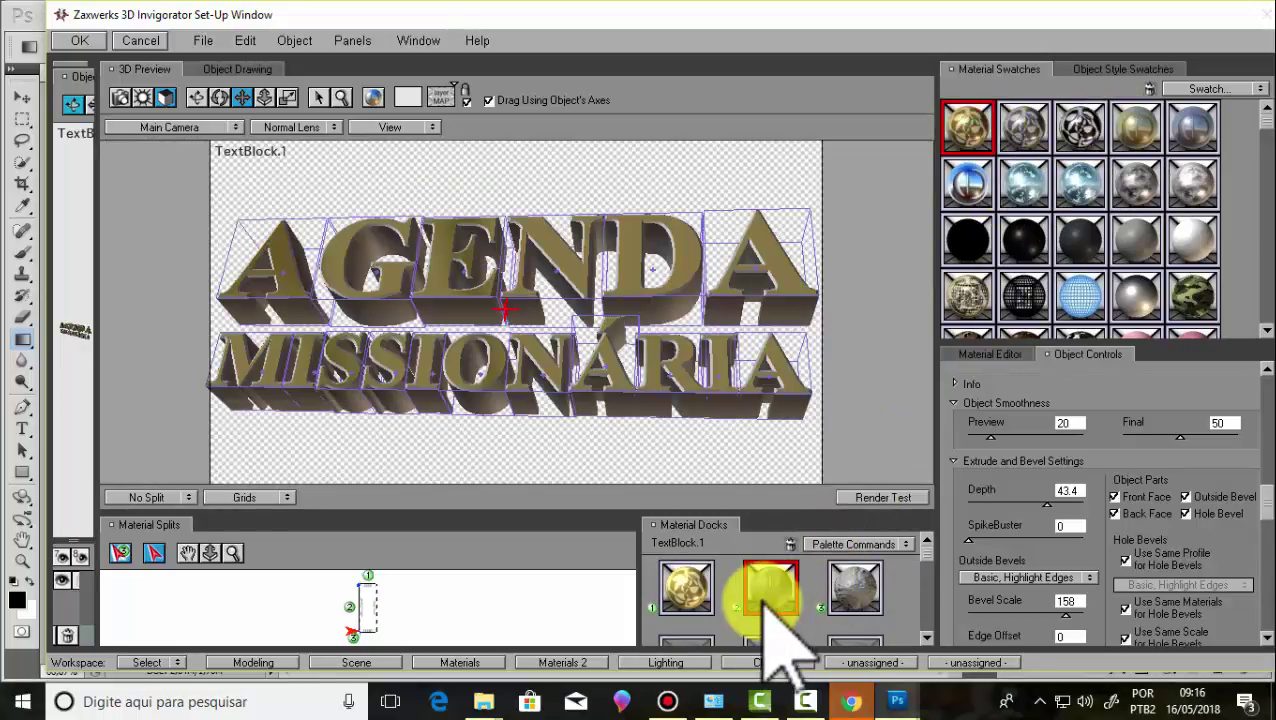
left_click(866, 500)
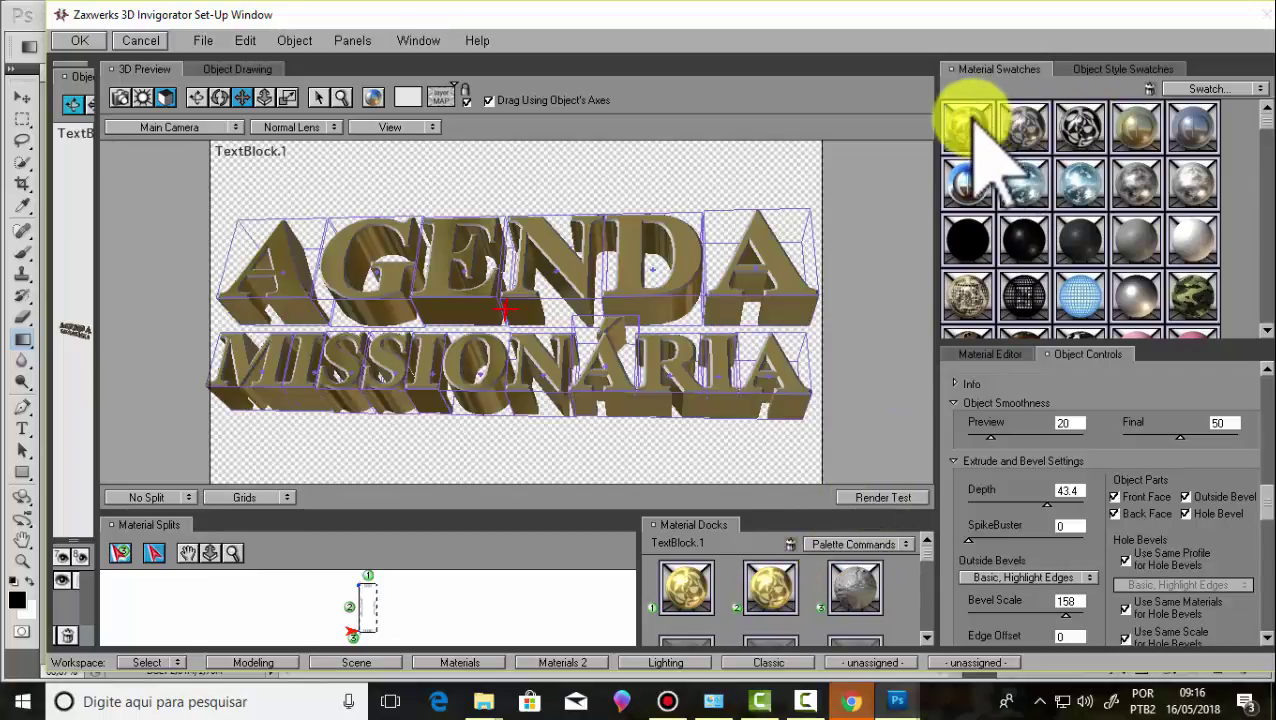
left_click_drag(968, 128, 856, 590)
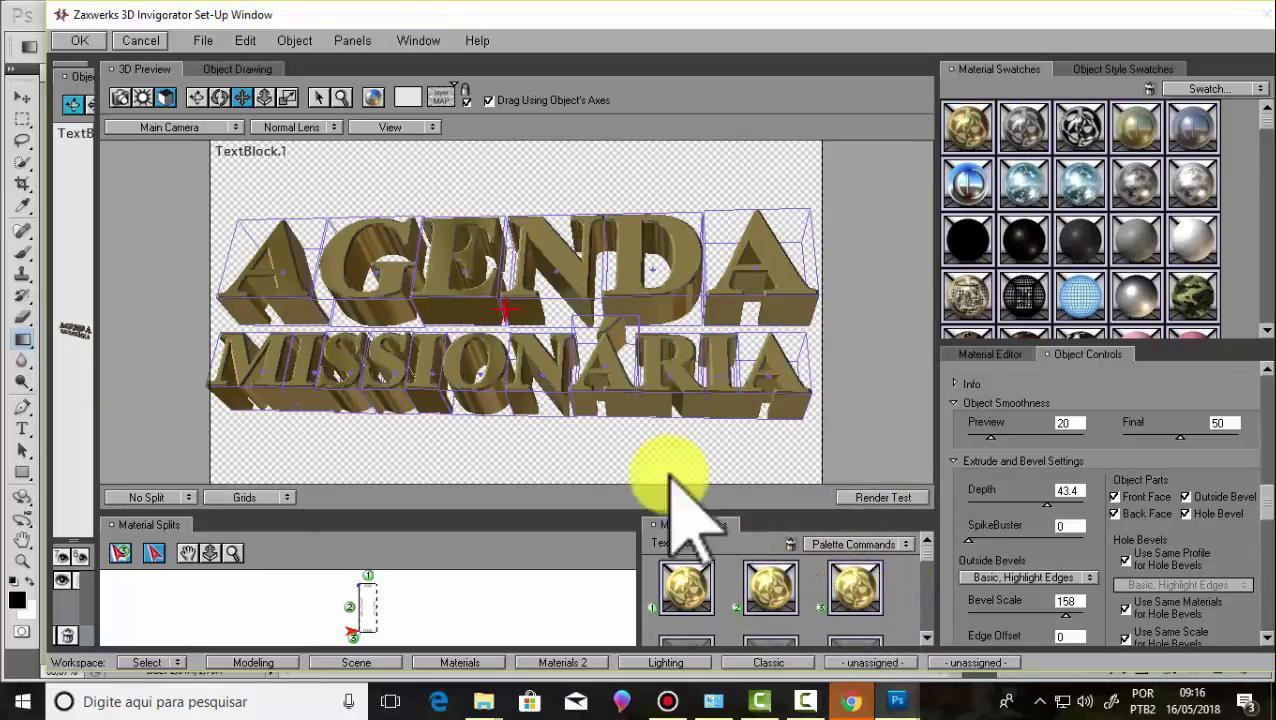
left_click(866, 498)
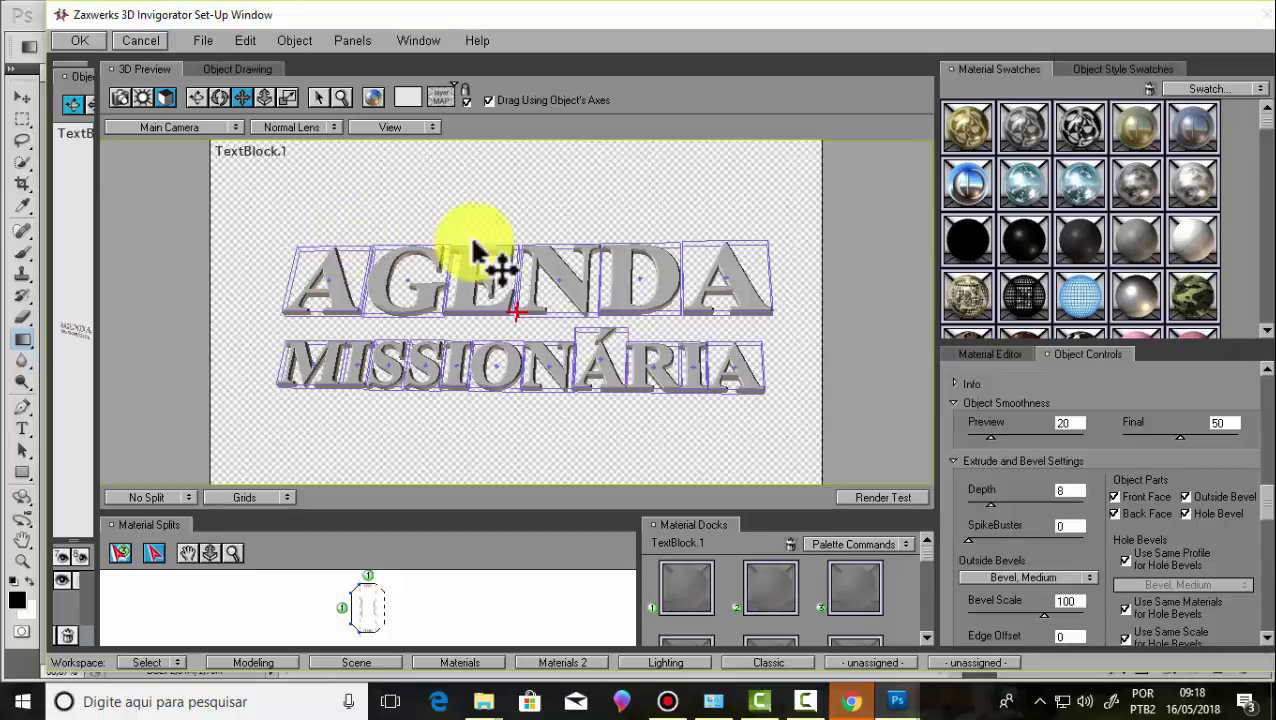
Step: Tilt and shift the grey text slightly, then extrude it to a depth of 42.3
left_click(219, 97)
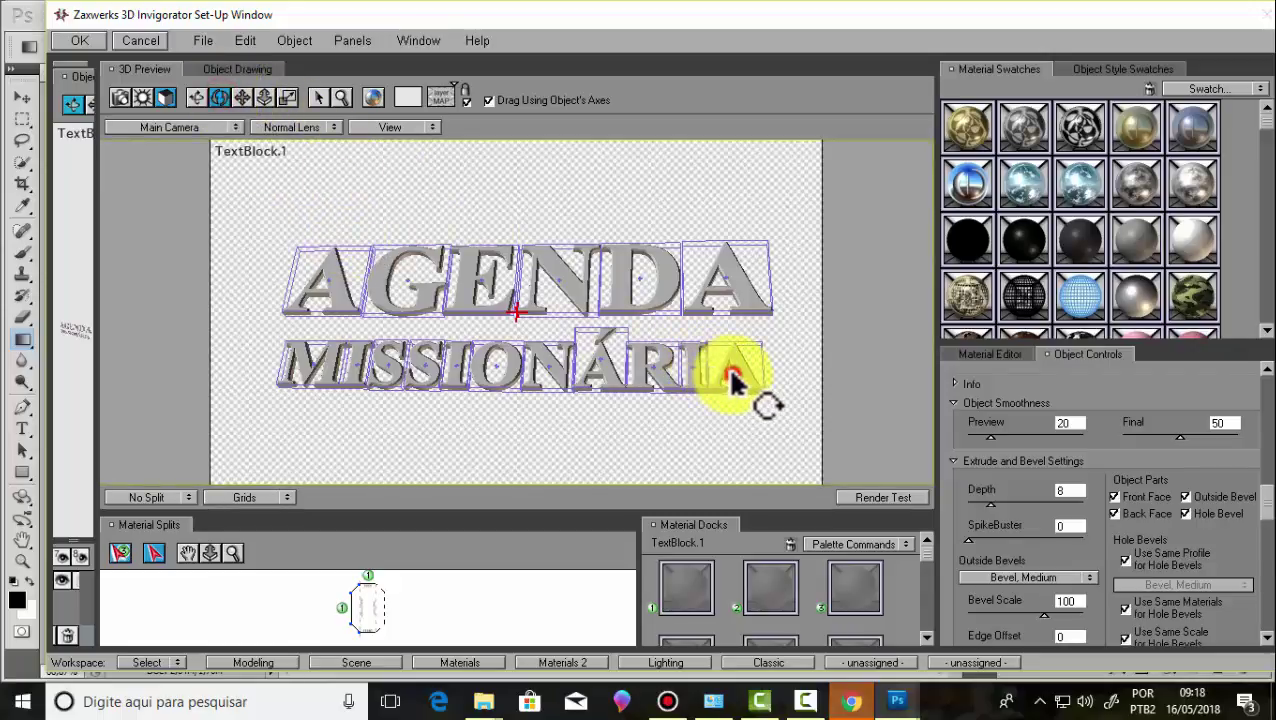
left_click_drag(733, 378, 735, 362)
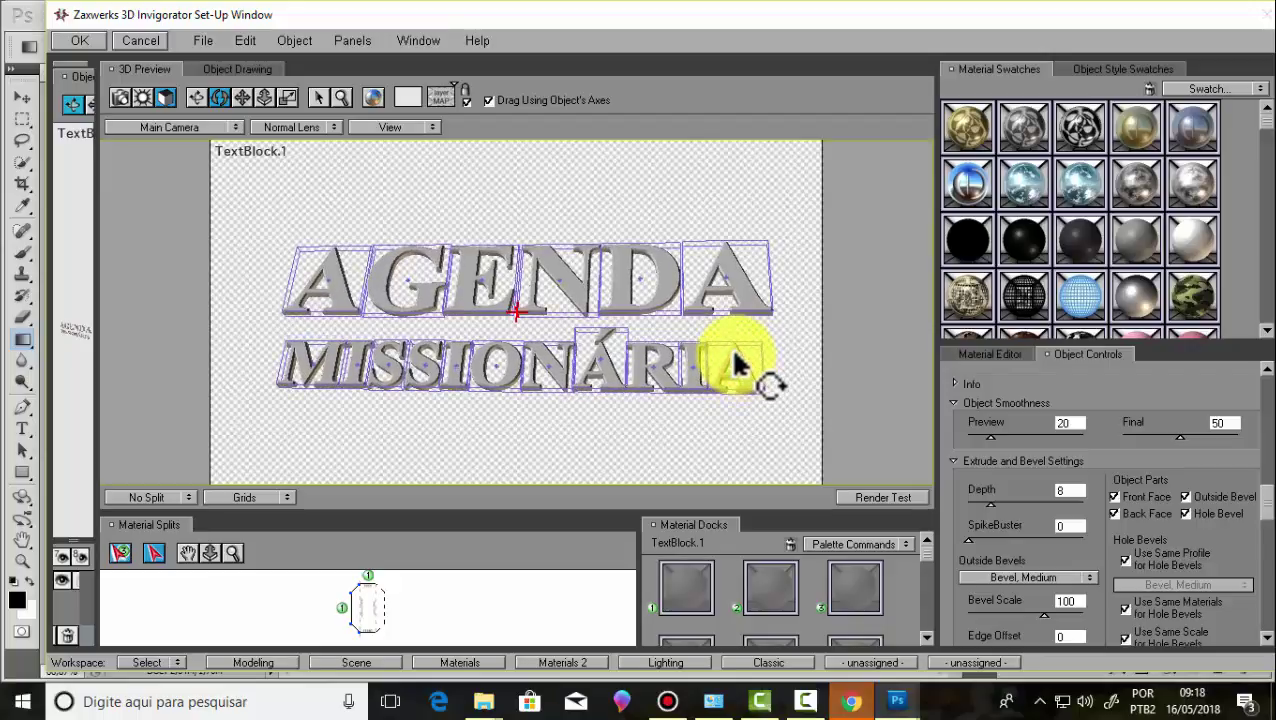
left_click(196, 97)
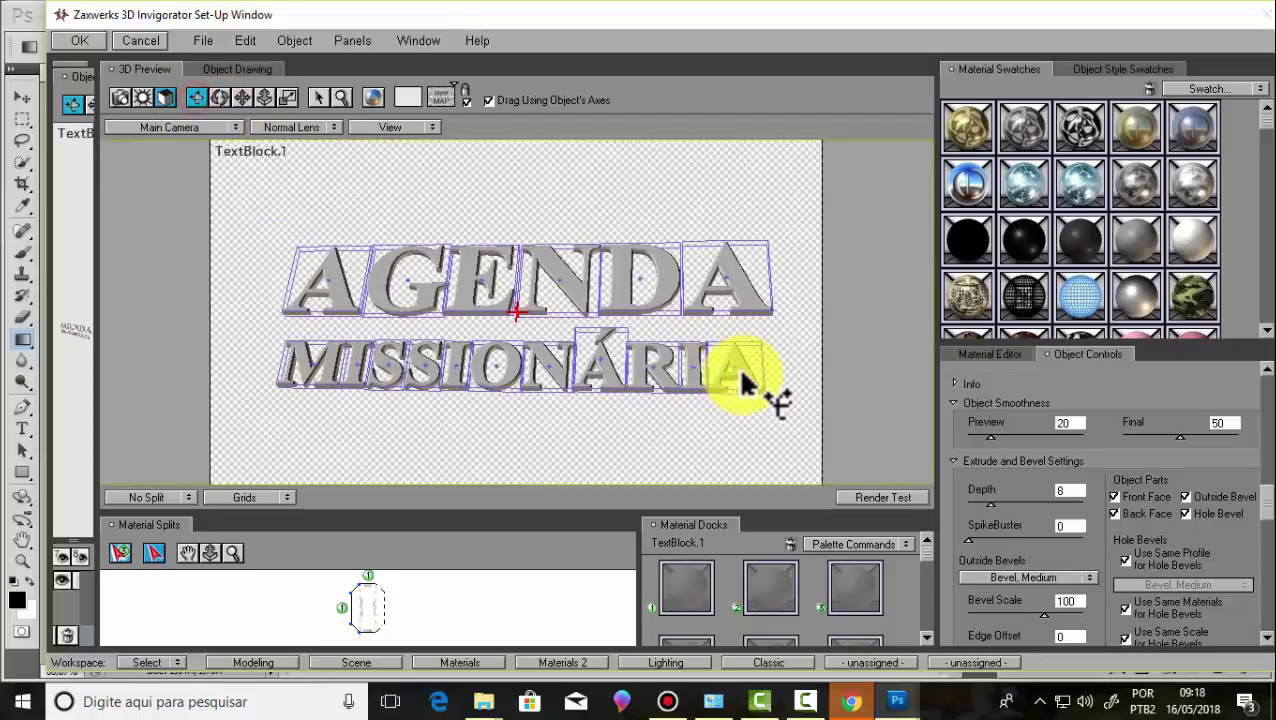
left_click_drag(743, 381, 755, 356)
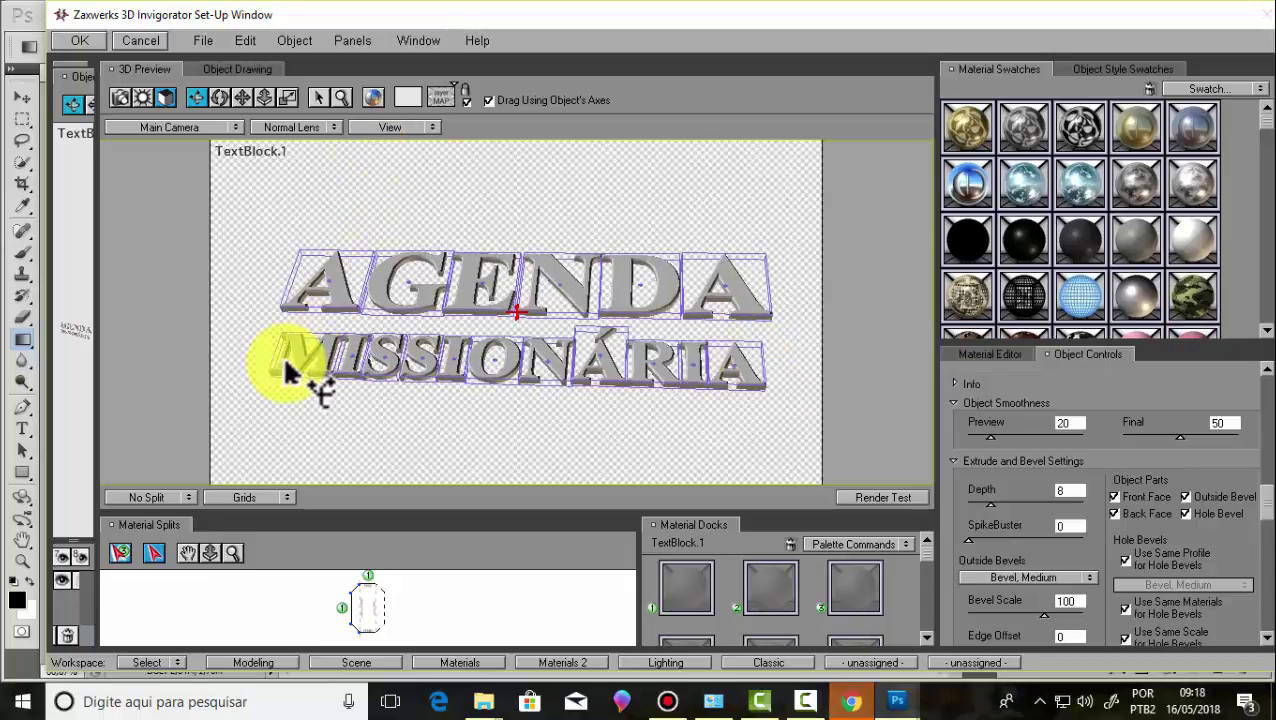
mouse_move(285, 372)
left_mouse_down()
mouse_move(308, 392)
mouse_move(293, 370)
left_mouse_up()
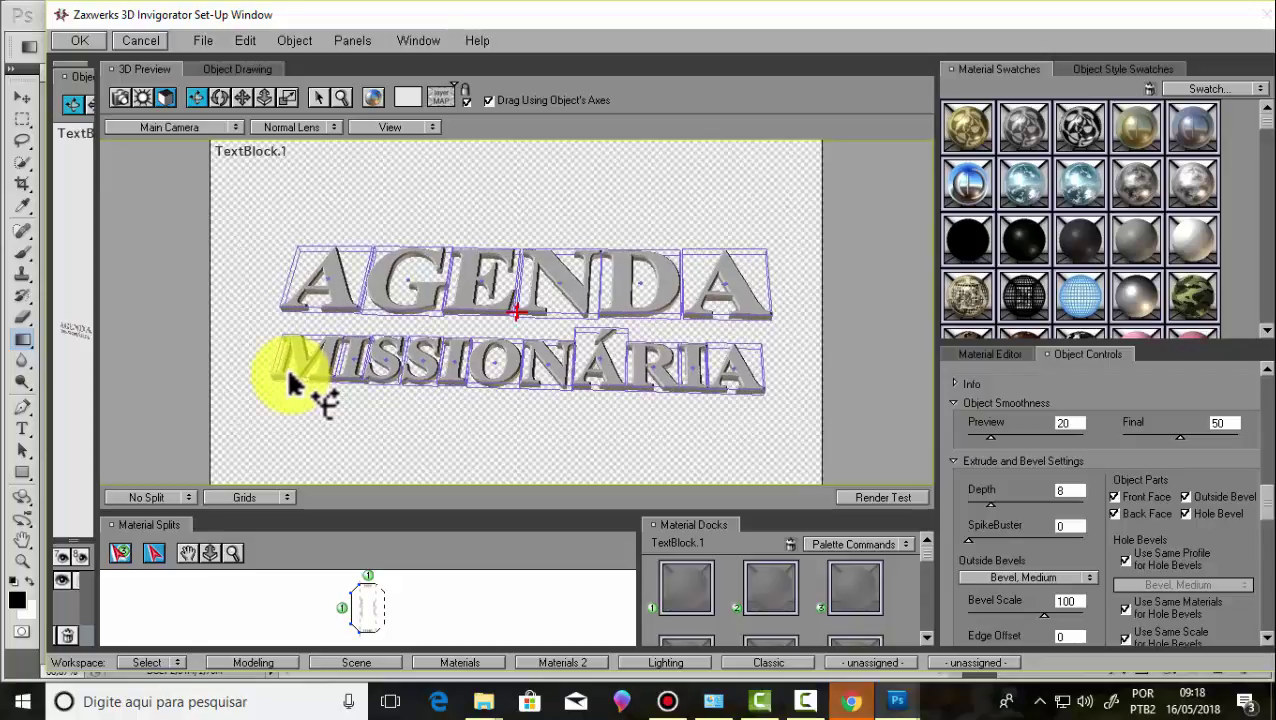
left_click(219, 96)
mouse_move(735, 390)
left_mouse_down()
mouse_move(735, 356)
mouse_move(706, 347)
mouse_move(728, 368)
left_mouse_up()
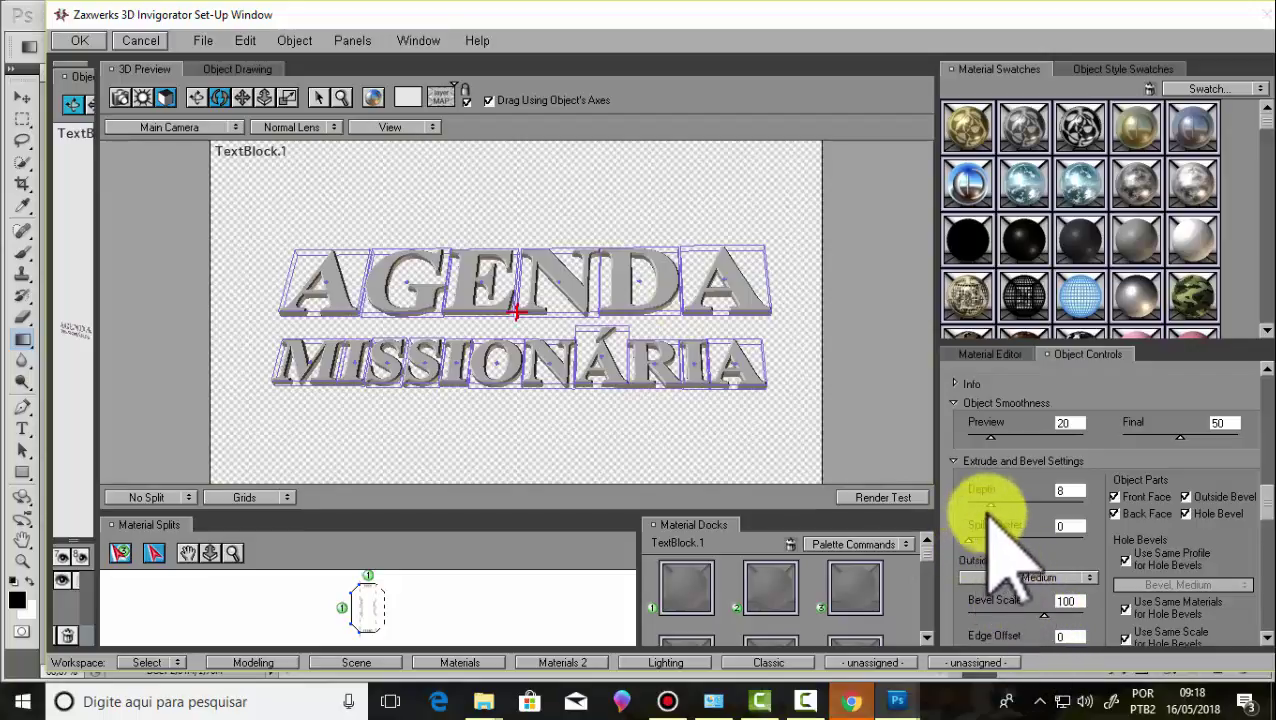
left_click_drag(990, 498, 1046, 503)
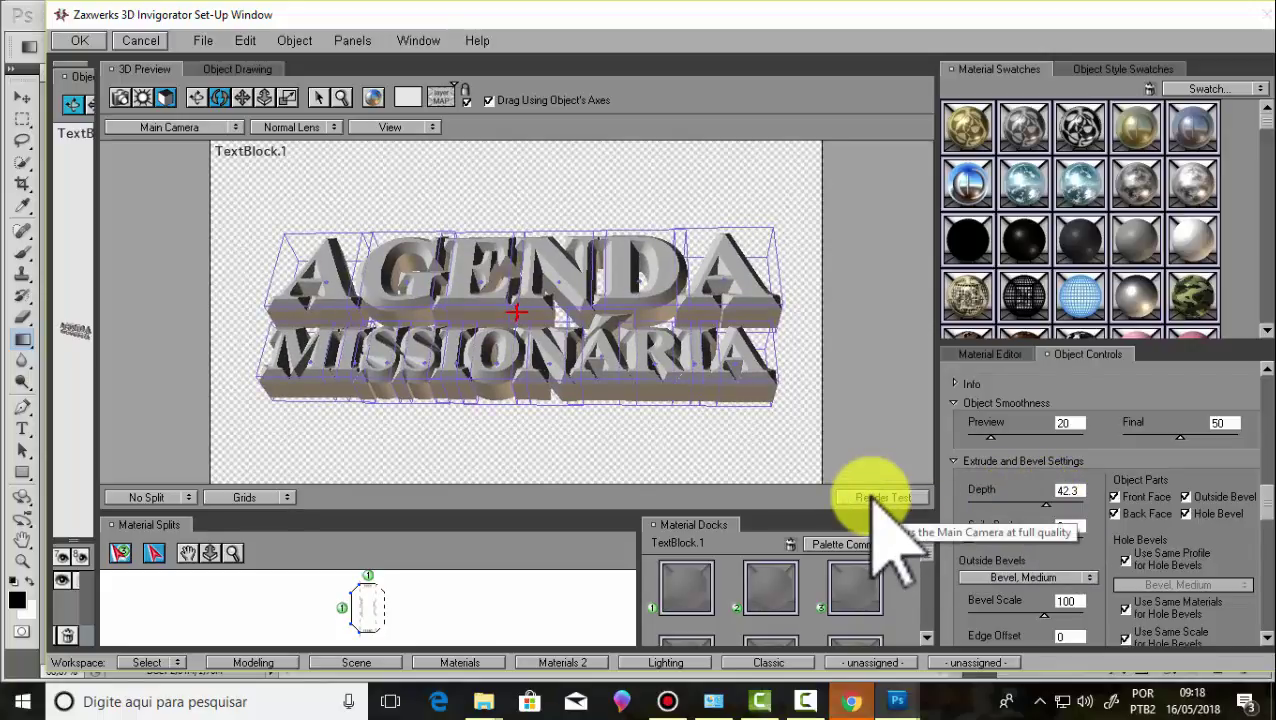
Step: Put the gold material on Material Dock slot 1 and test-render the gold text
left_click(874, 498)
left_click_drag(968, 128, 686, 586)
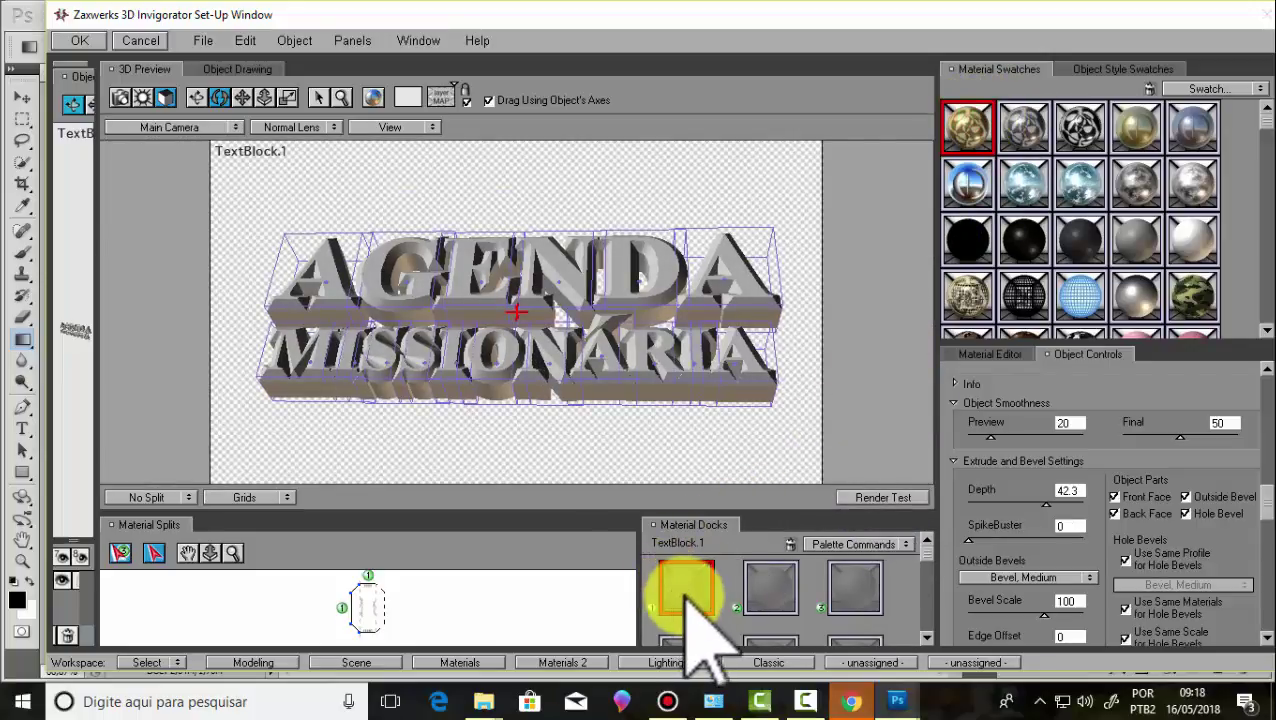
left_click(886, 498)
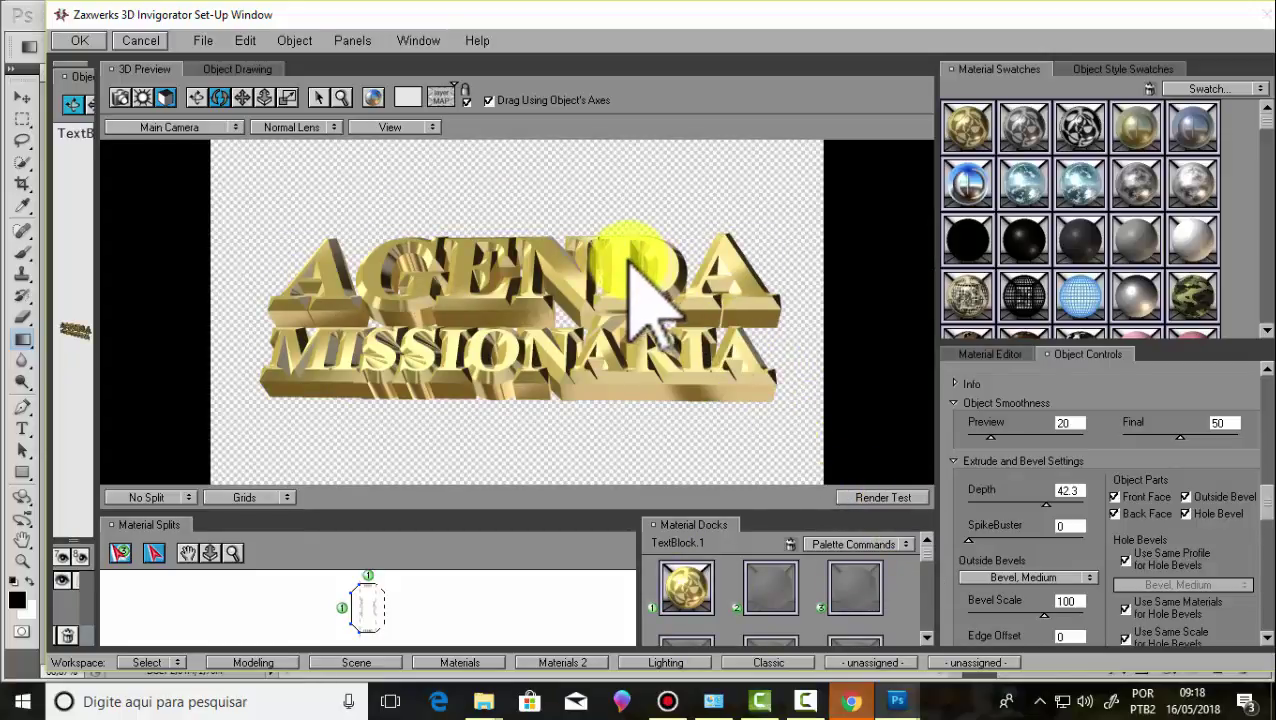
double_click(1068, 601)
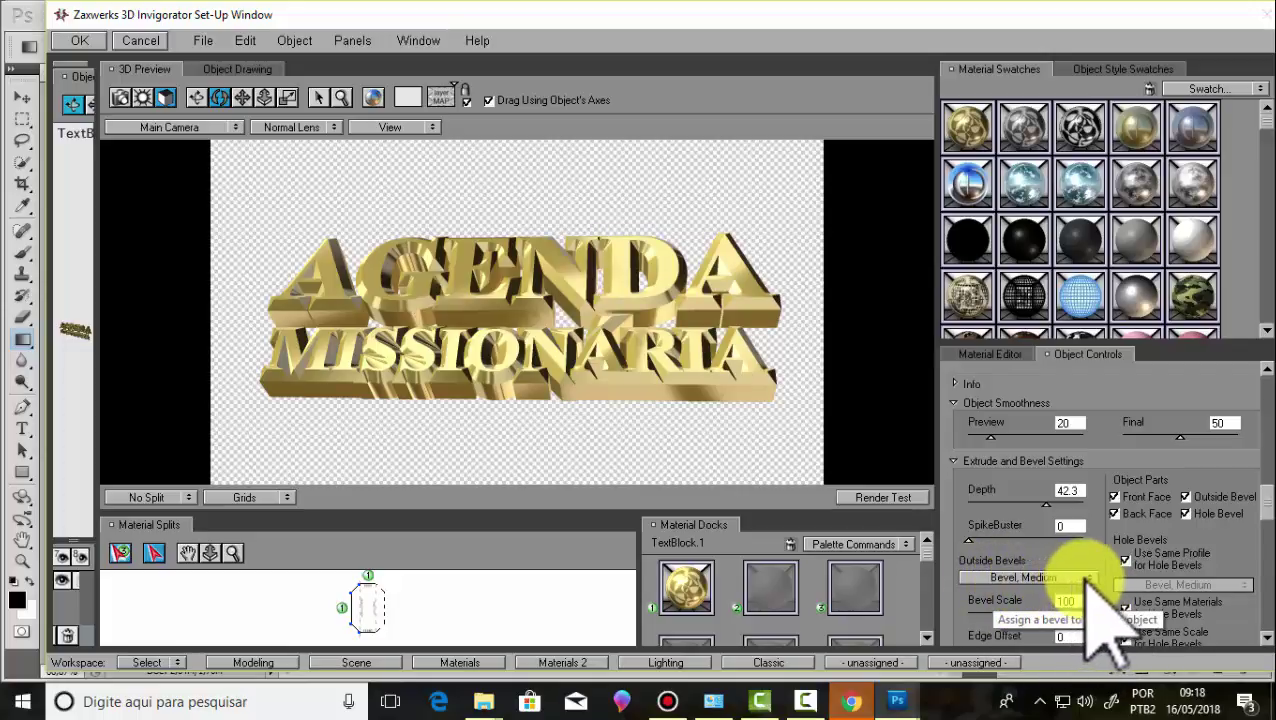
left_click(1087, 578)
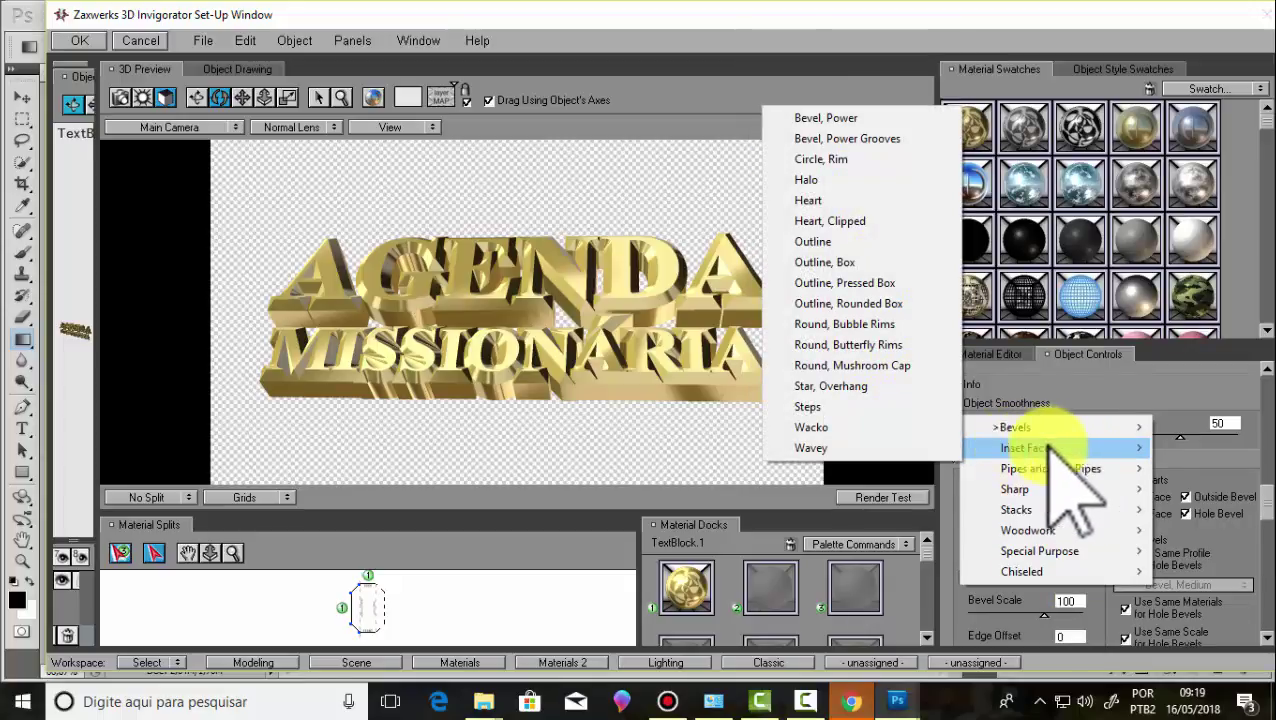
mouse_move(1015, 427)
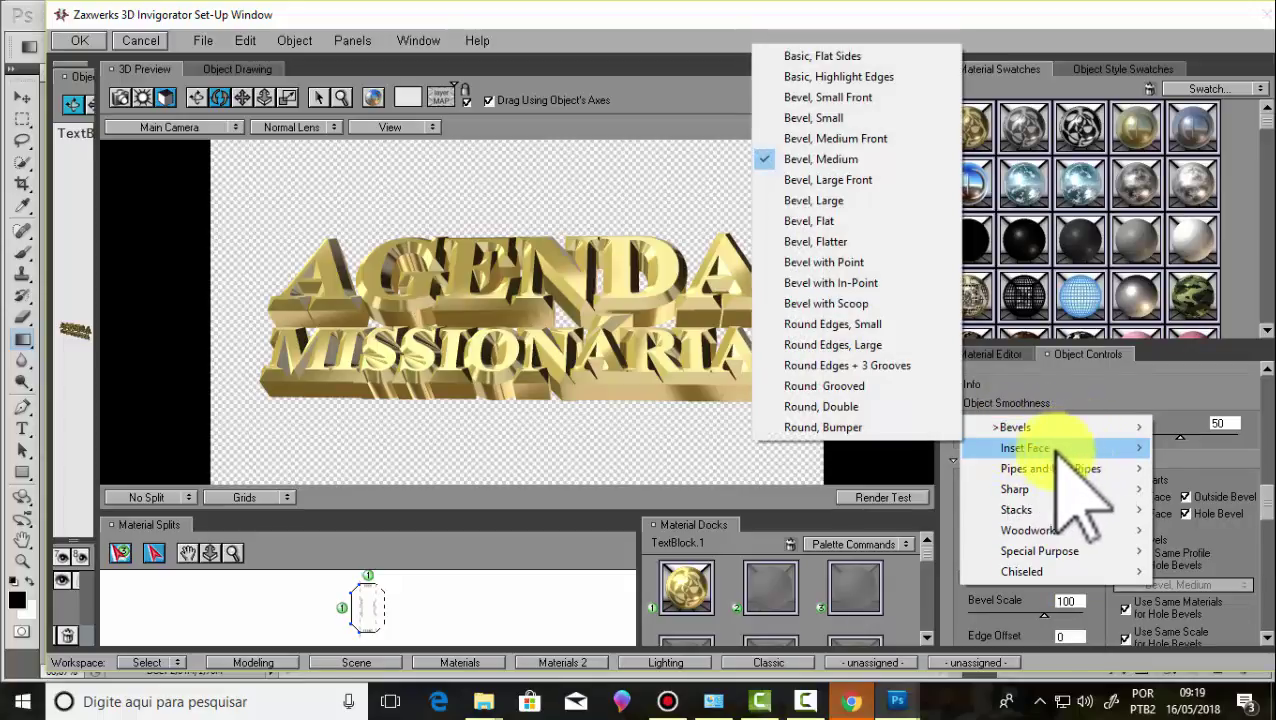
mouse_move(1025, 448)
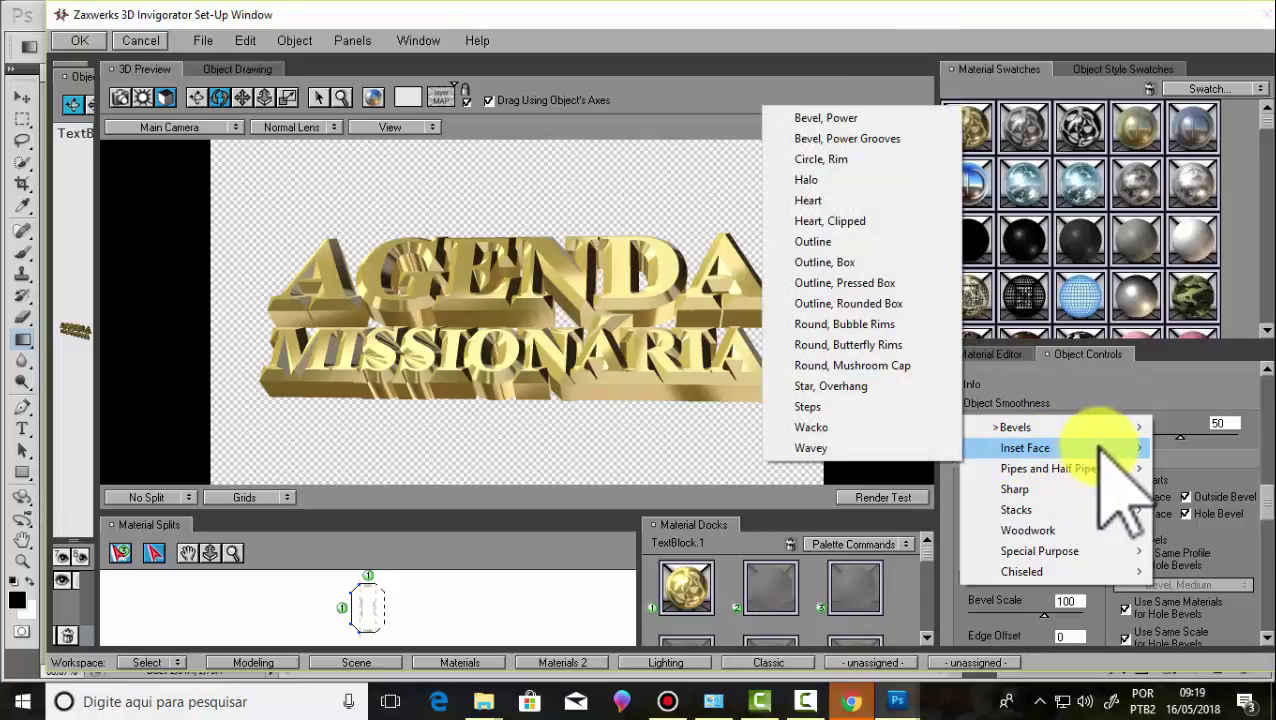
Step: Choose the Bevel, Power outside bevel and tune bevel scale to -9 with test renders
left_click(825, 118)
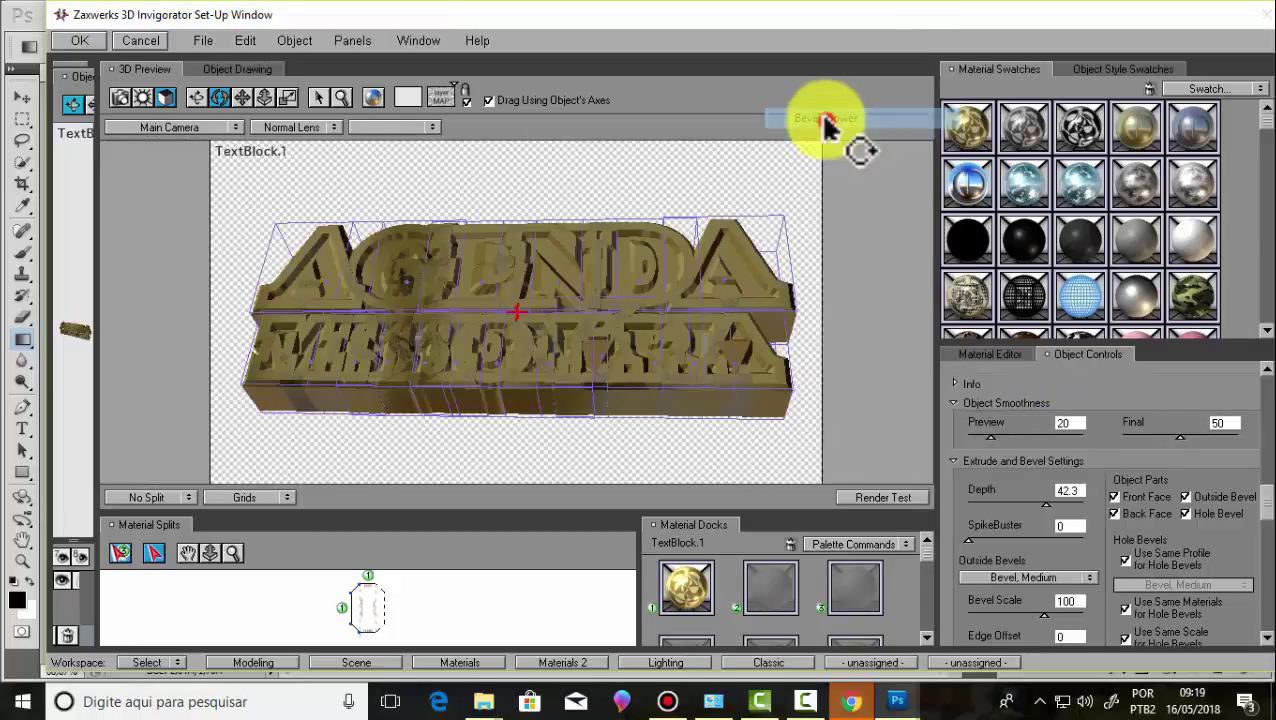
left_click(880, 497)
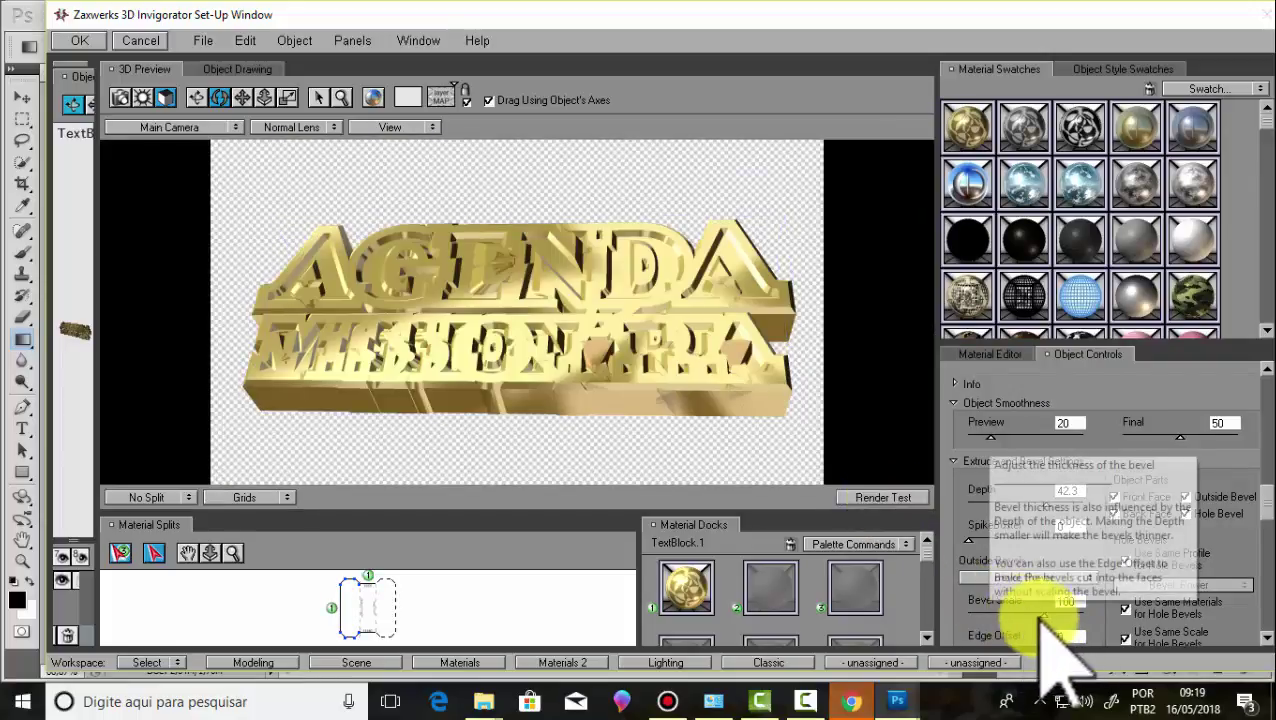
left_click_drag(1044, 614, 1010, 617)
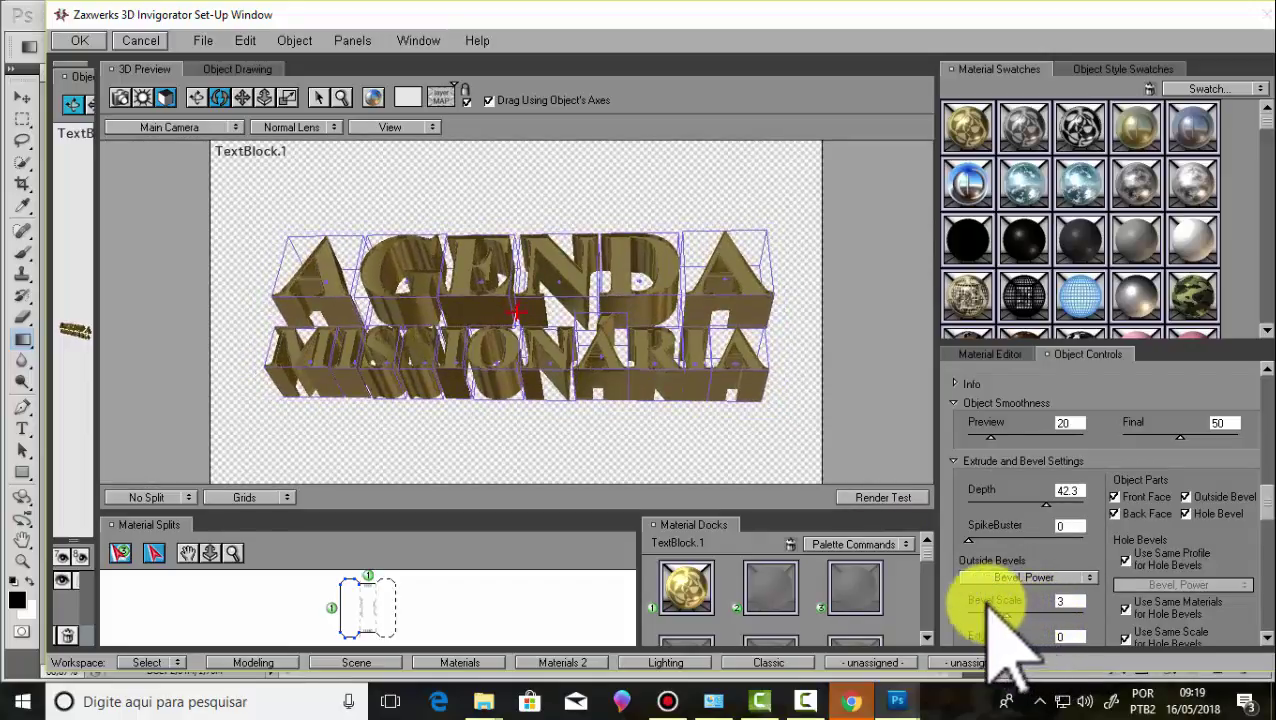
left_click(868, 497)
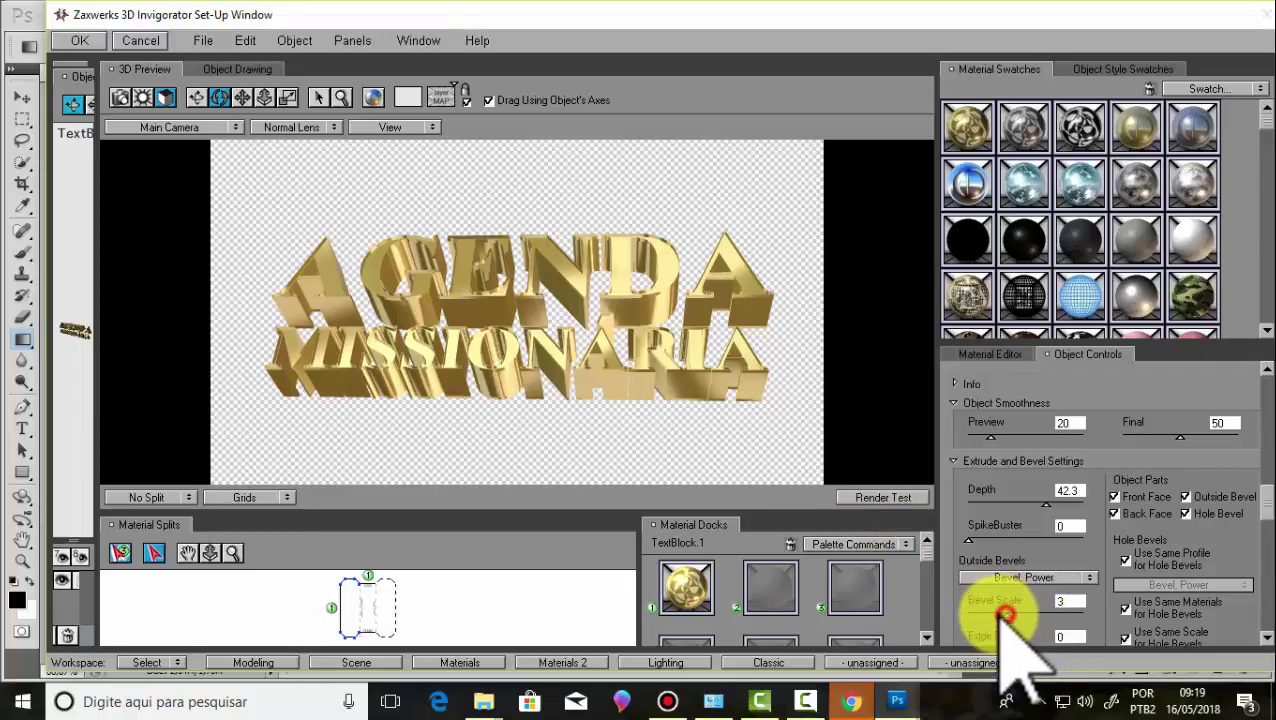
left_click_drag(1006, 612, 997, 612)
left_click(876, 497)
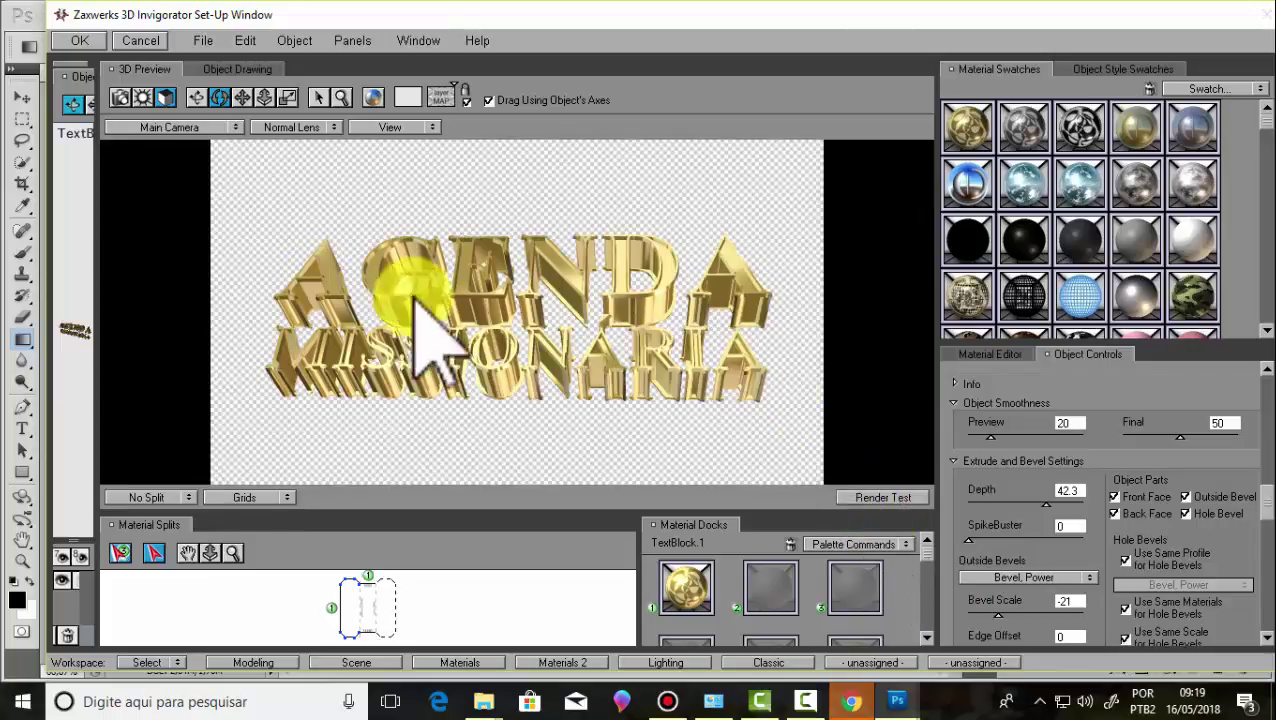
left_click_drag(997, 612, 1004, 618)
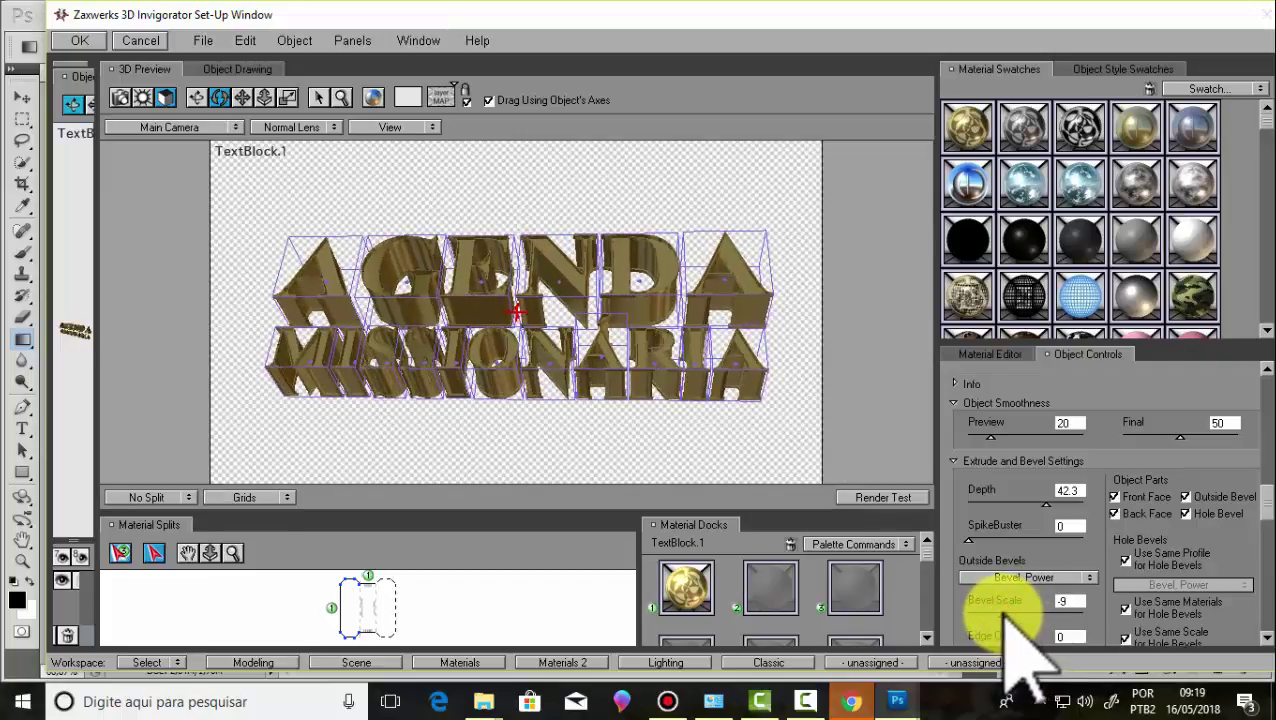
left_click(880, 497)
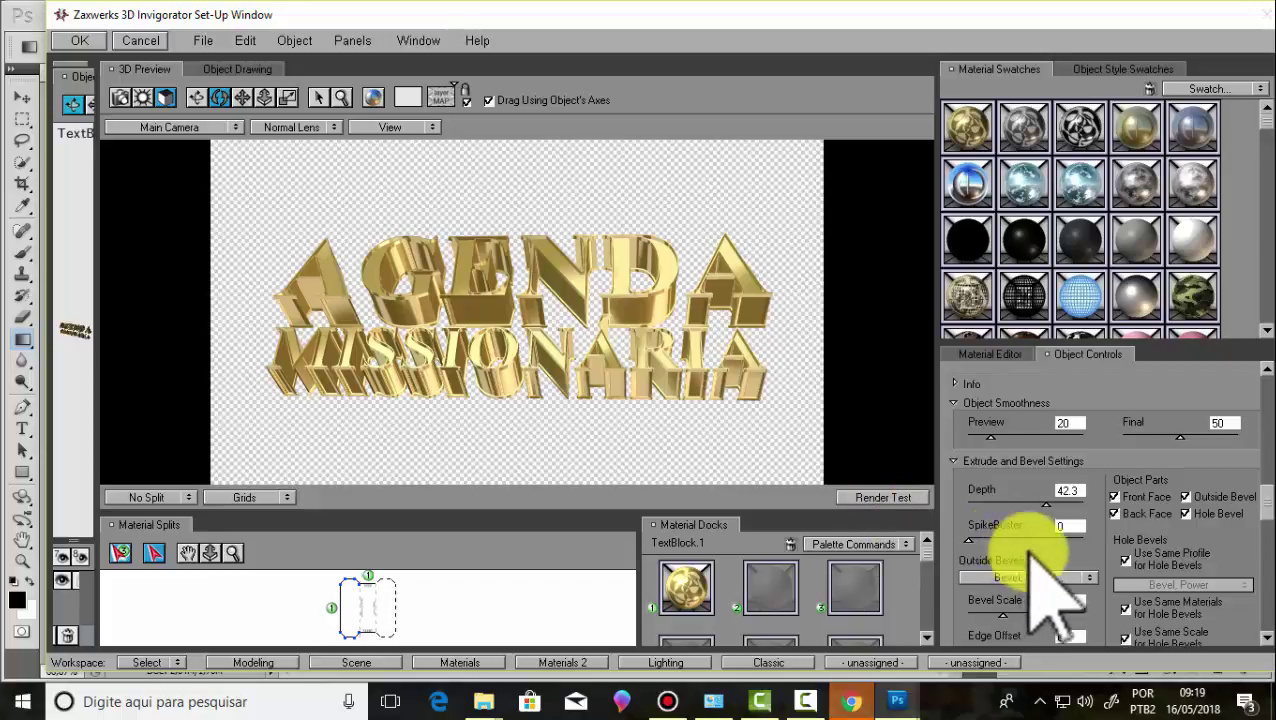
Step: Adjust SpikeBuster, reduce depth to 16.4, test-render, and keep Bevel, Power
mouse_move(967, 543)
left_mouse_down()
mouse_move(995, 541)
mouse_move(940, 541)
left_mouse_up()
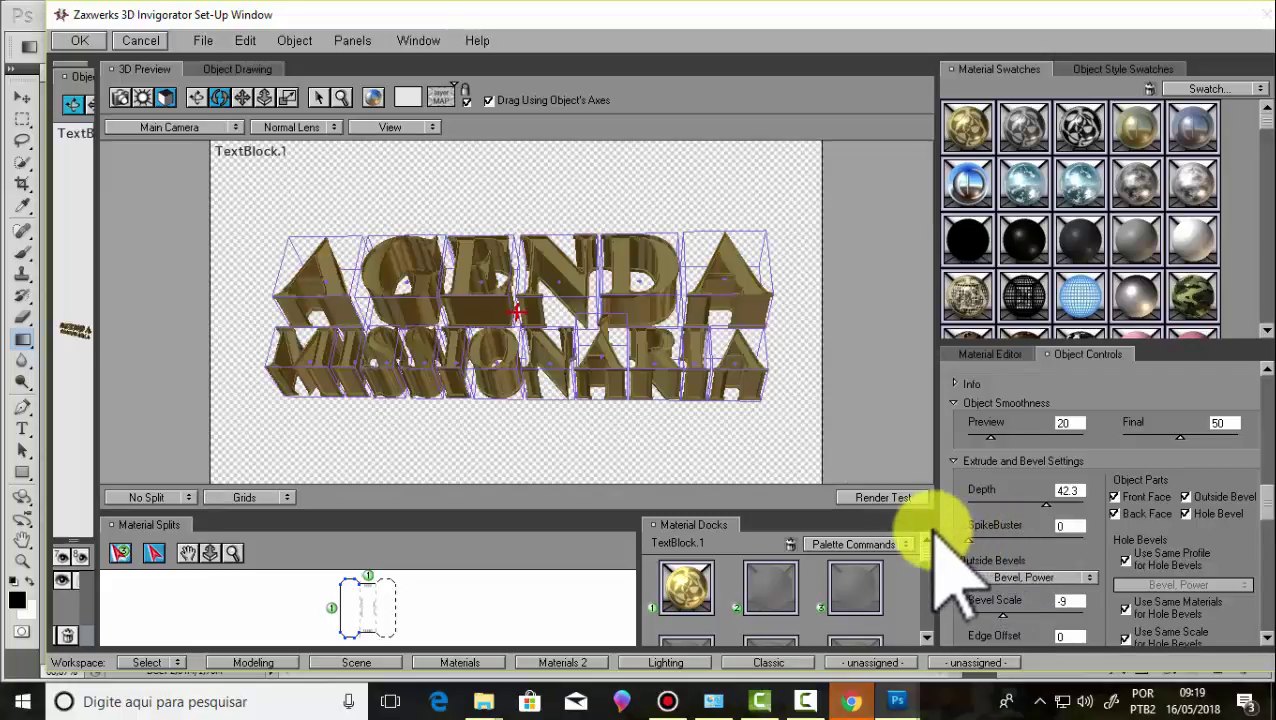
mouse_move(1042, 500)
left_mouse_down()
mouse_move(1022, 510)
mouse_move(1048, 517)
mouse_move(1021, 503)
left_mouse_up()
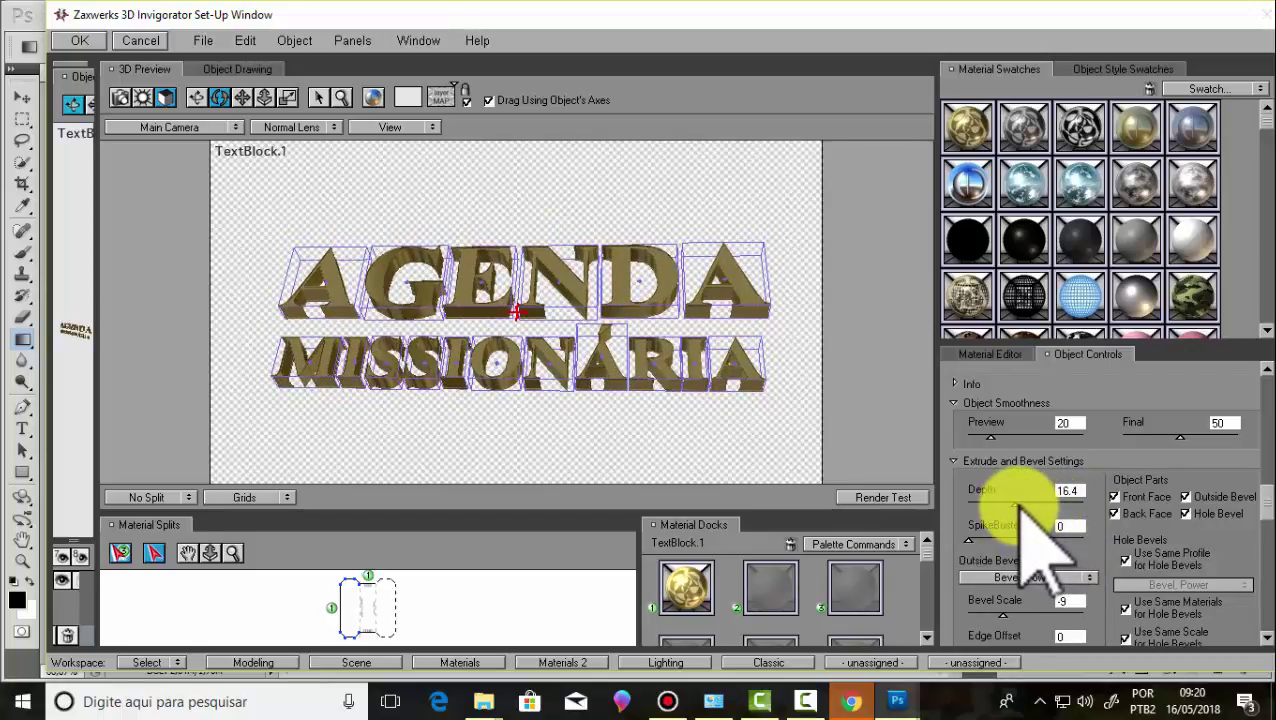
left_click(867, 498)
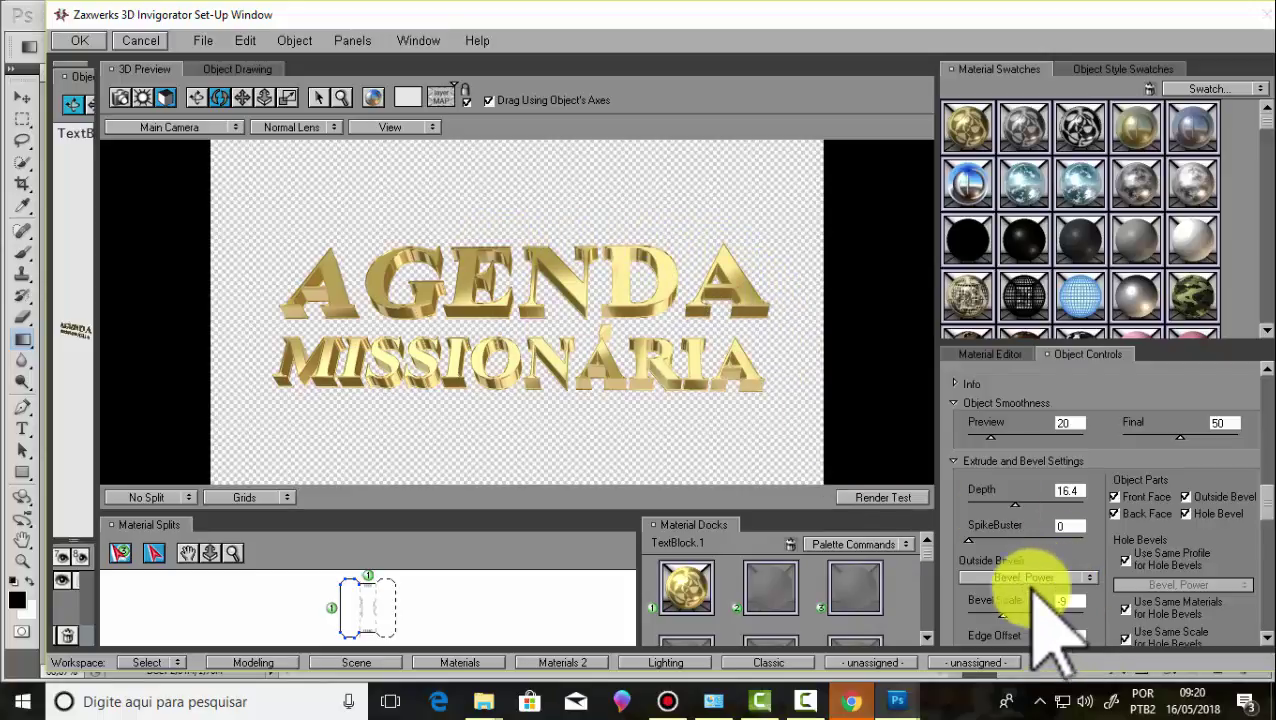
left_click(1092, 579)
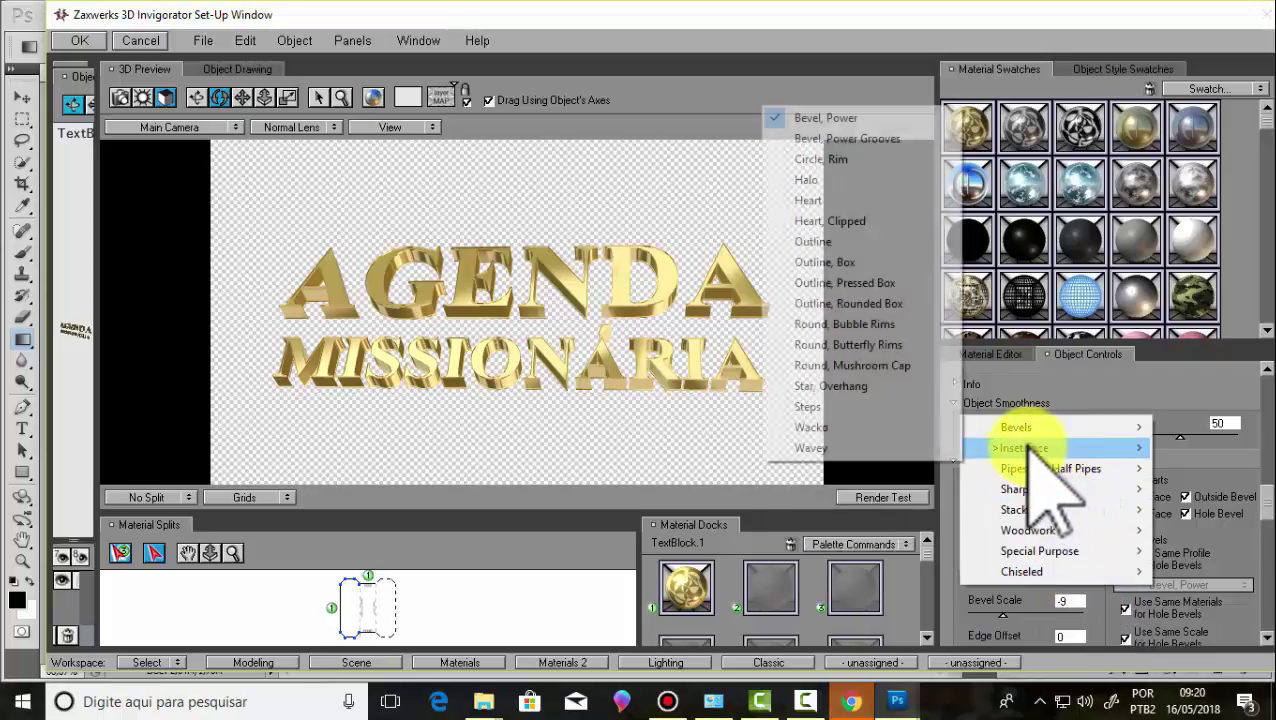
mouse_move(1024, 448)
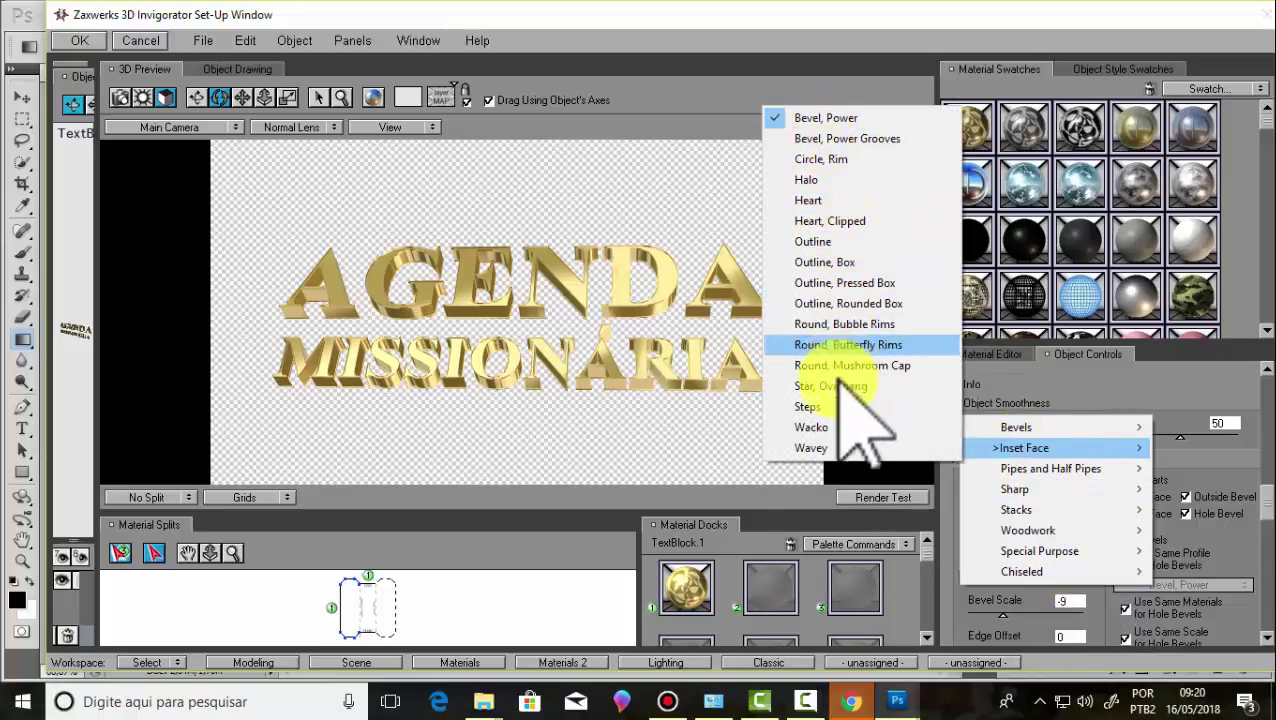
left_click(705, 41)
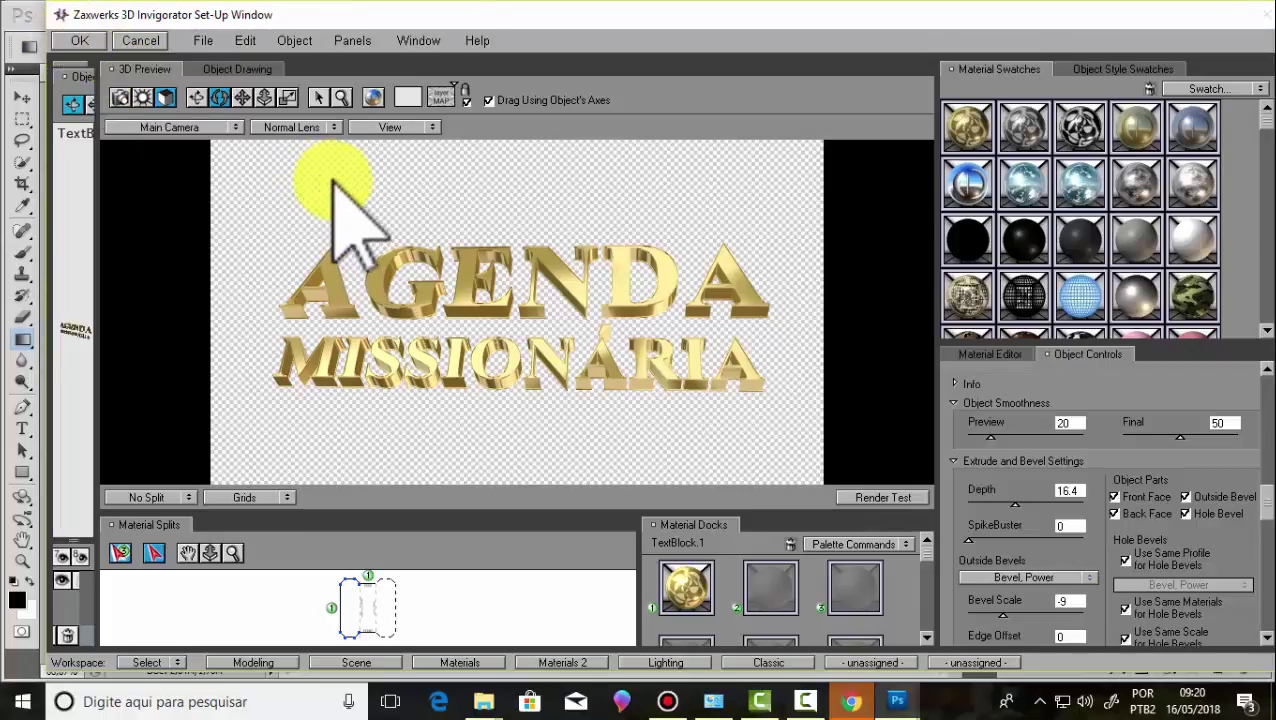
Step: Render the gold 3D text onto Camada 1 and move it up over the blue background
left_click(80, 41)
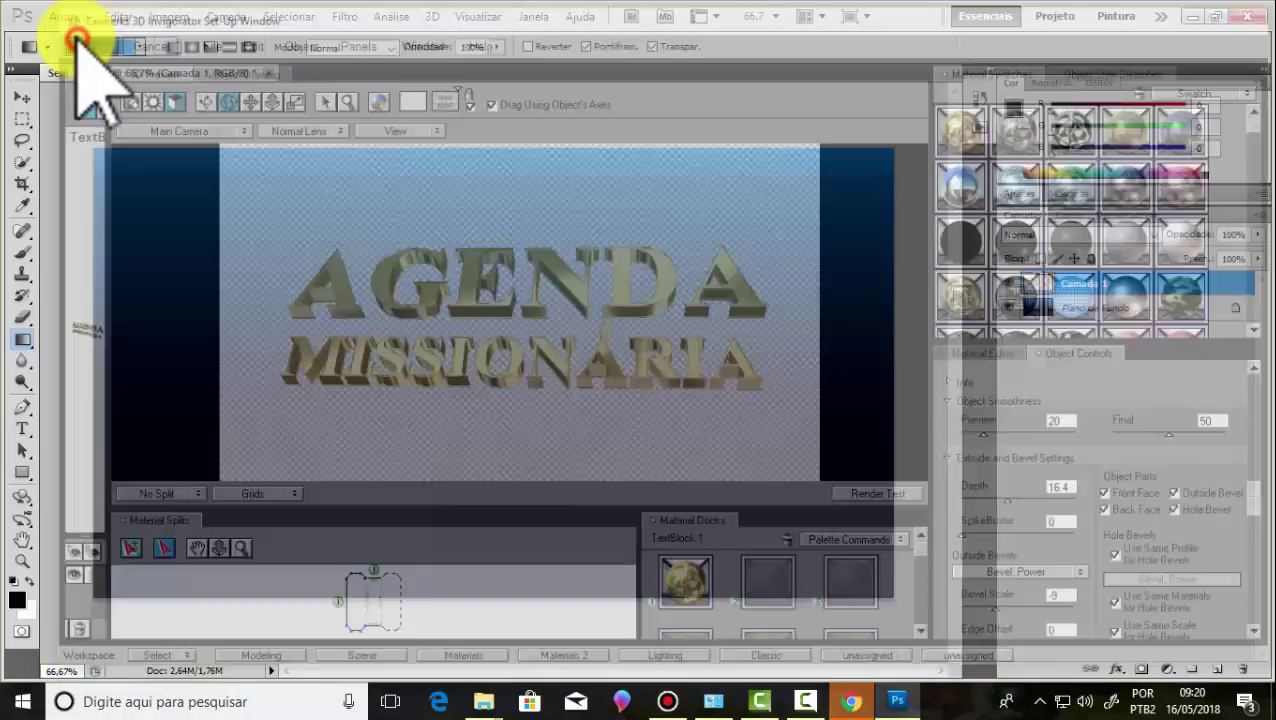
key("ctrl+v")
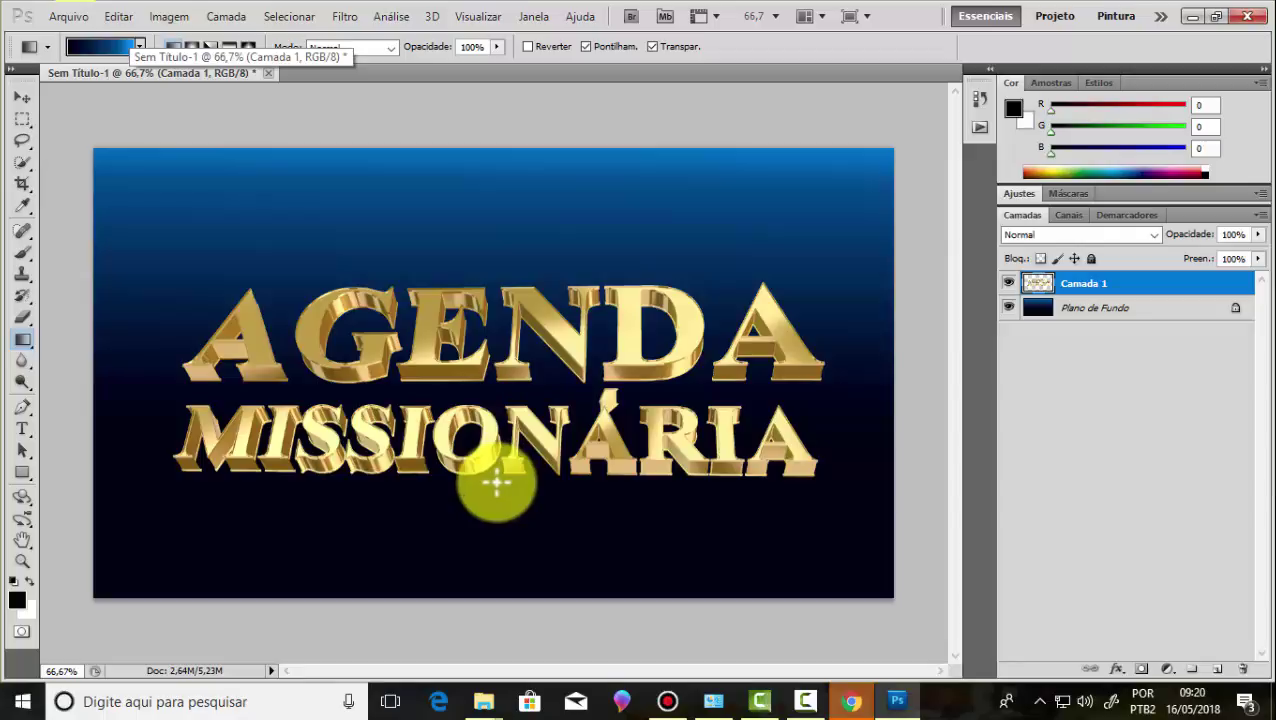
mouse_move(851, 701)
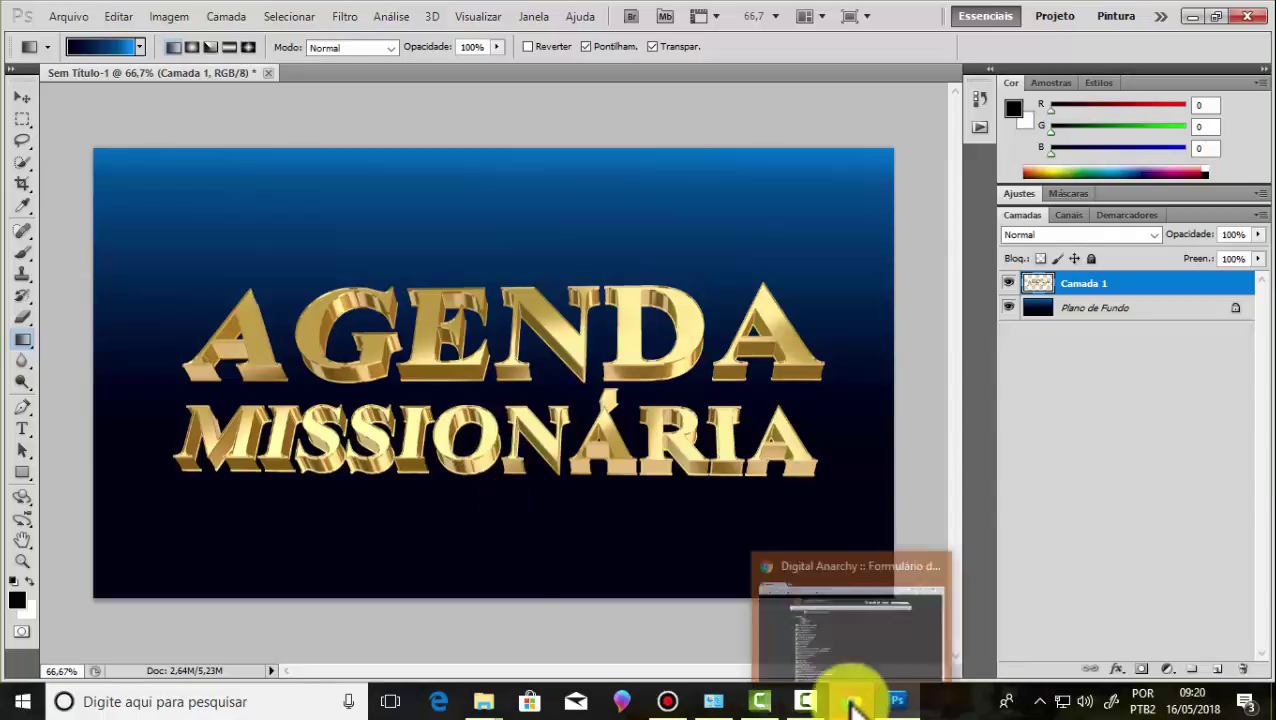
left_click(806, 703)
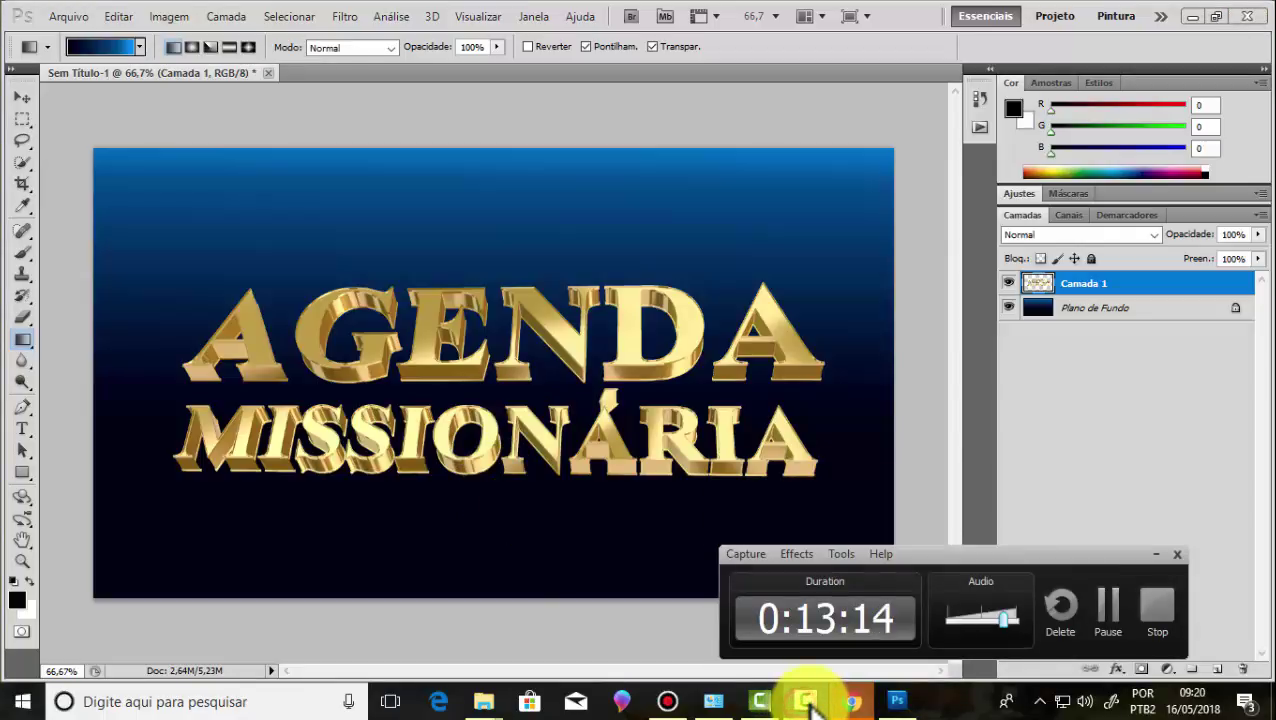
left_click(1155, 553)
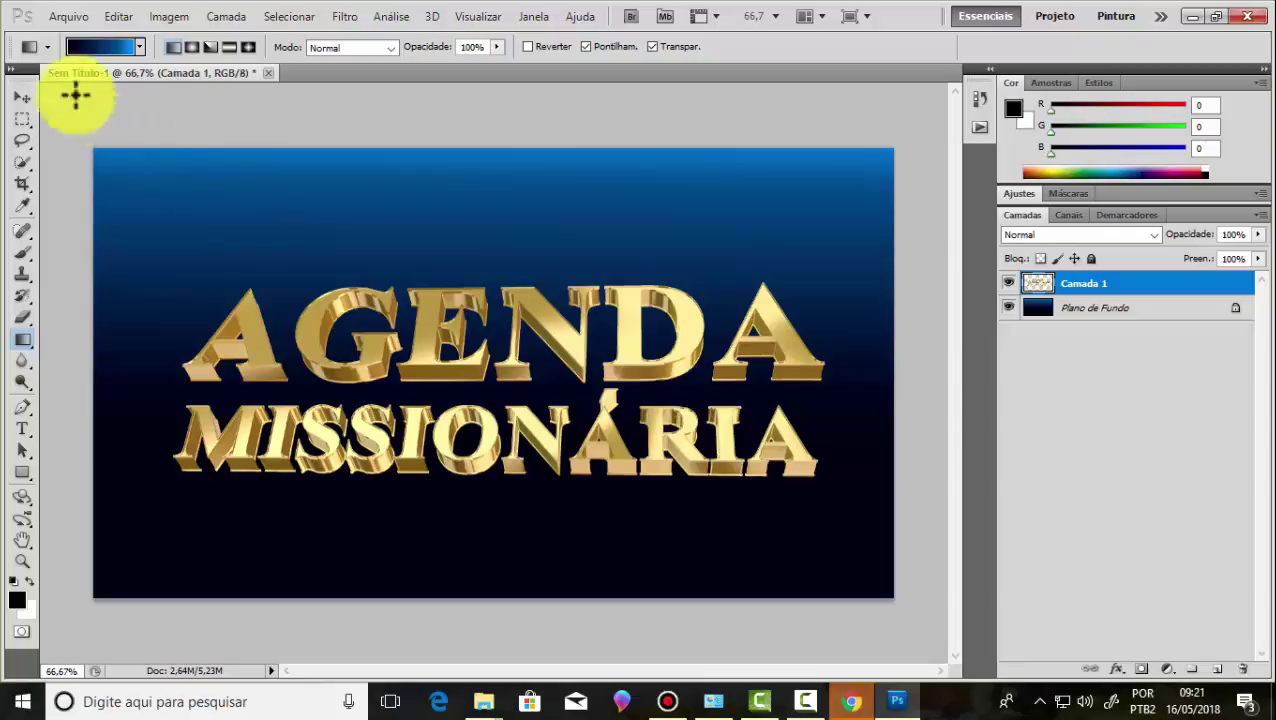
left_click(22, 97)
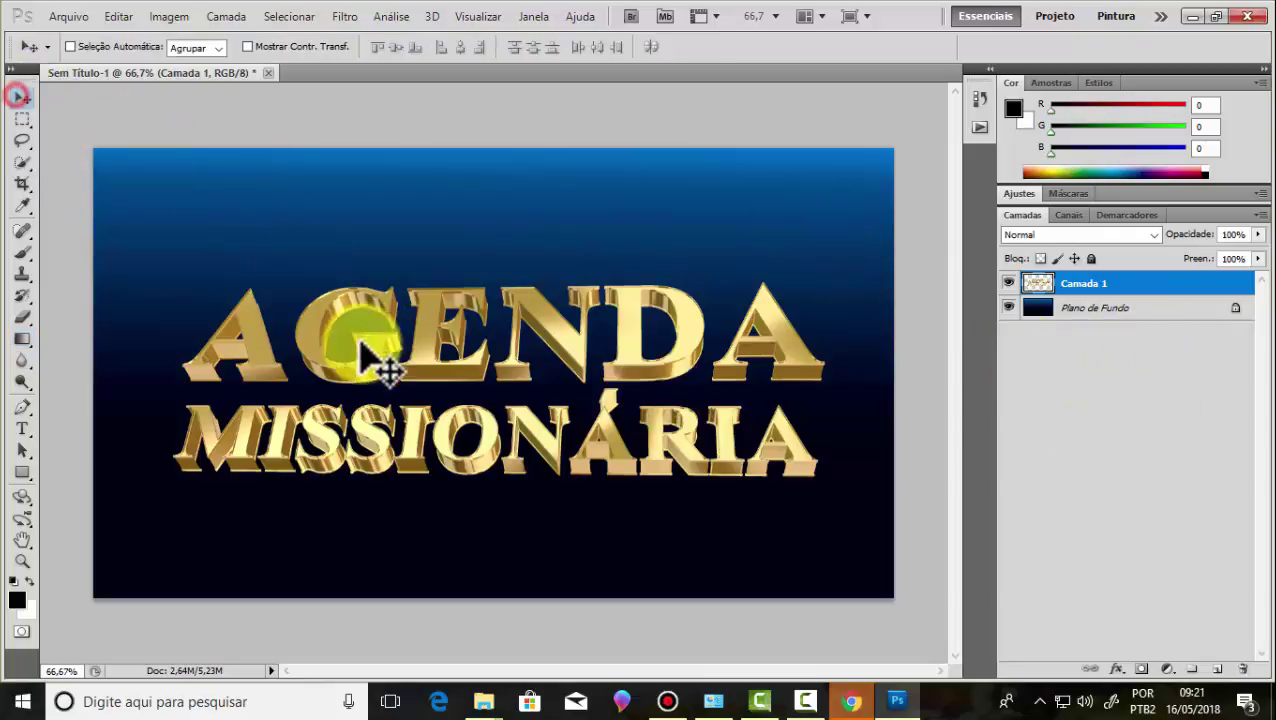
mouse_move(372, 362)
left_mouse_down()
mouse_move(364, 456)
mouse_move(379, 498)
mouse_move(364, 256)
mouse_move(385, 250)
mouse_move(371, 276)
left_mouse_up()
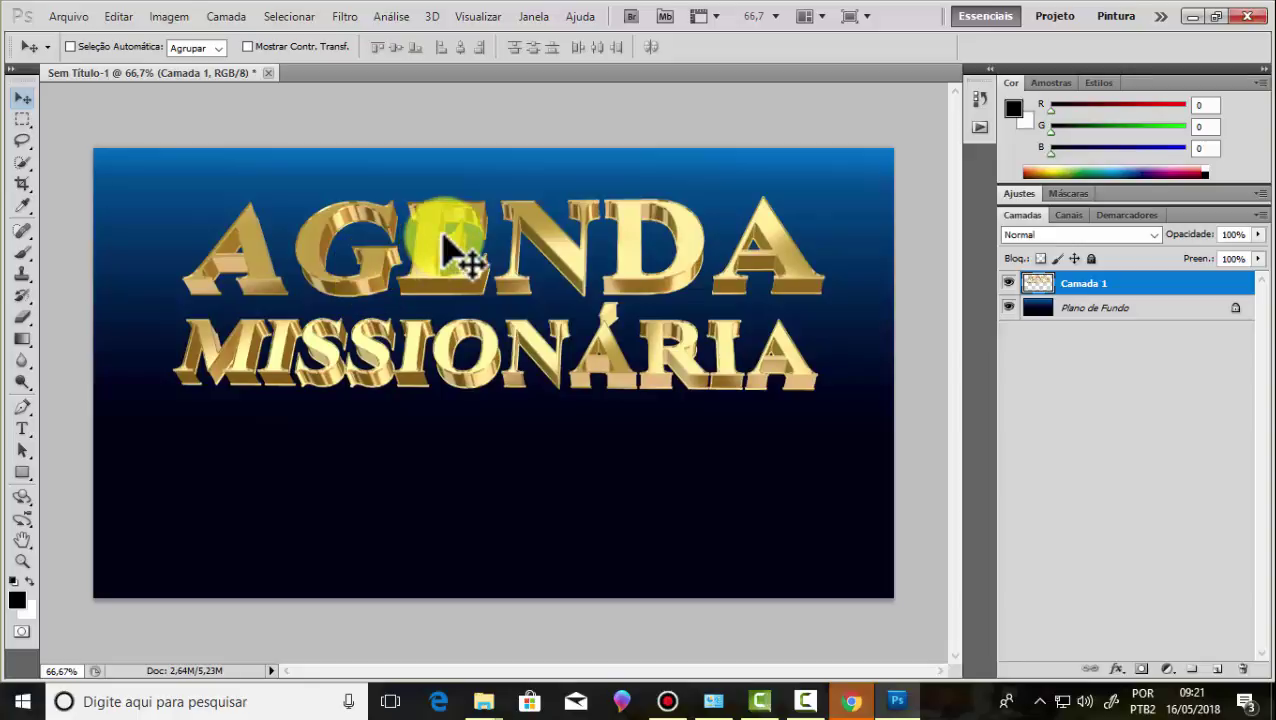
Step: Delete the Plano de Fundo background layer and reposition the gold text on the canvas
left_click(1130, 308)
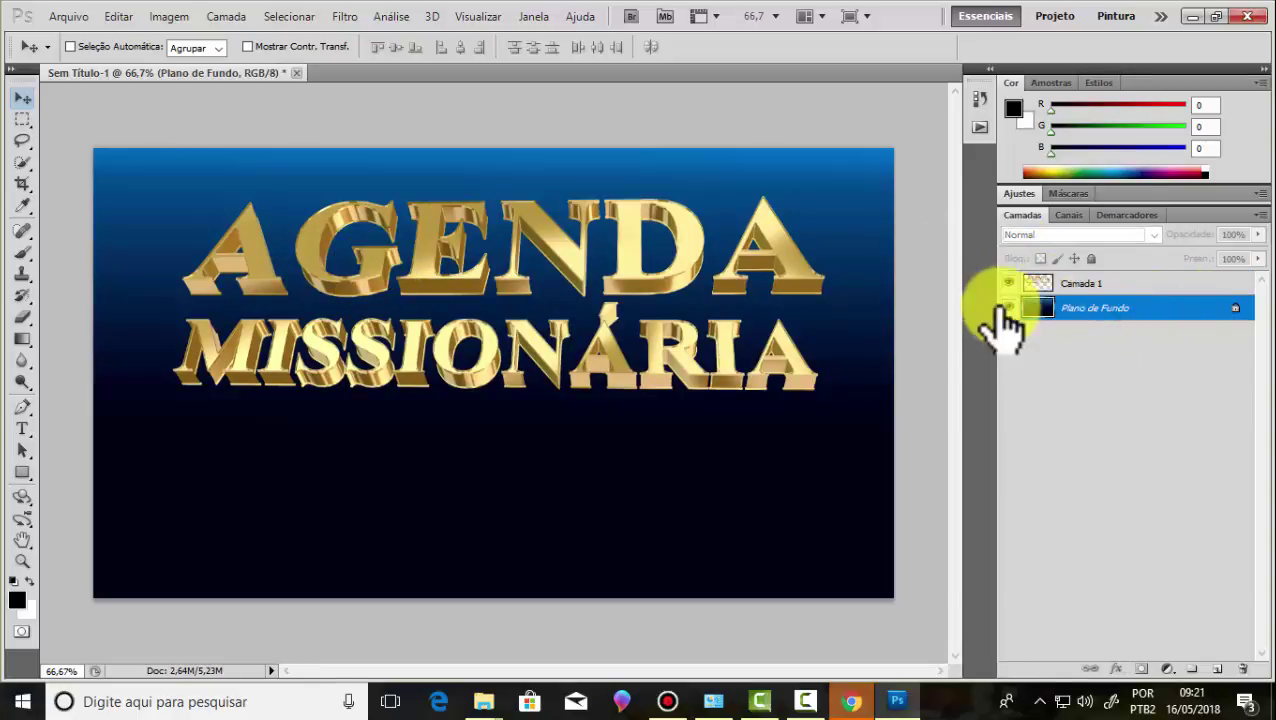
left_click(1140, 318)
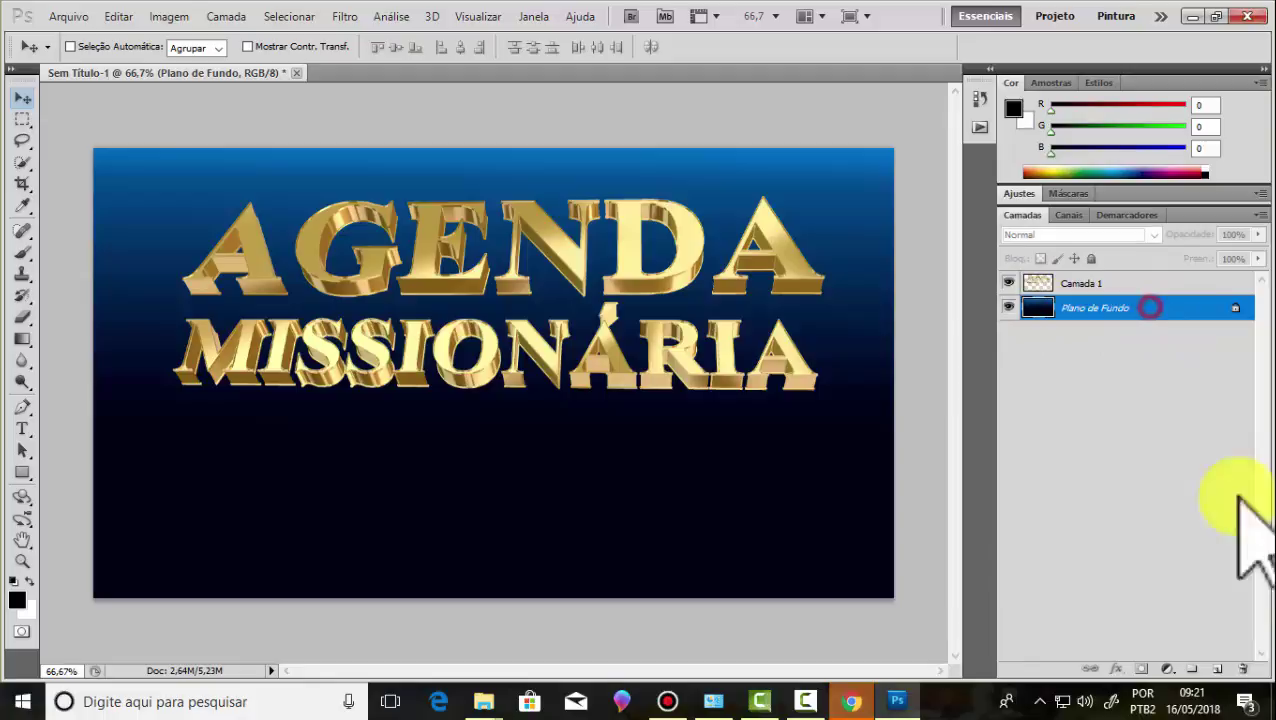
left_click(1242, 668)
left_click(625, 265)
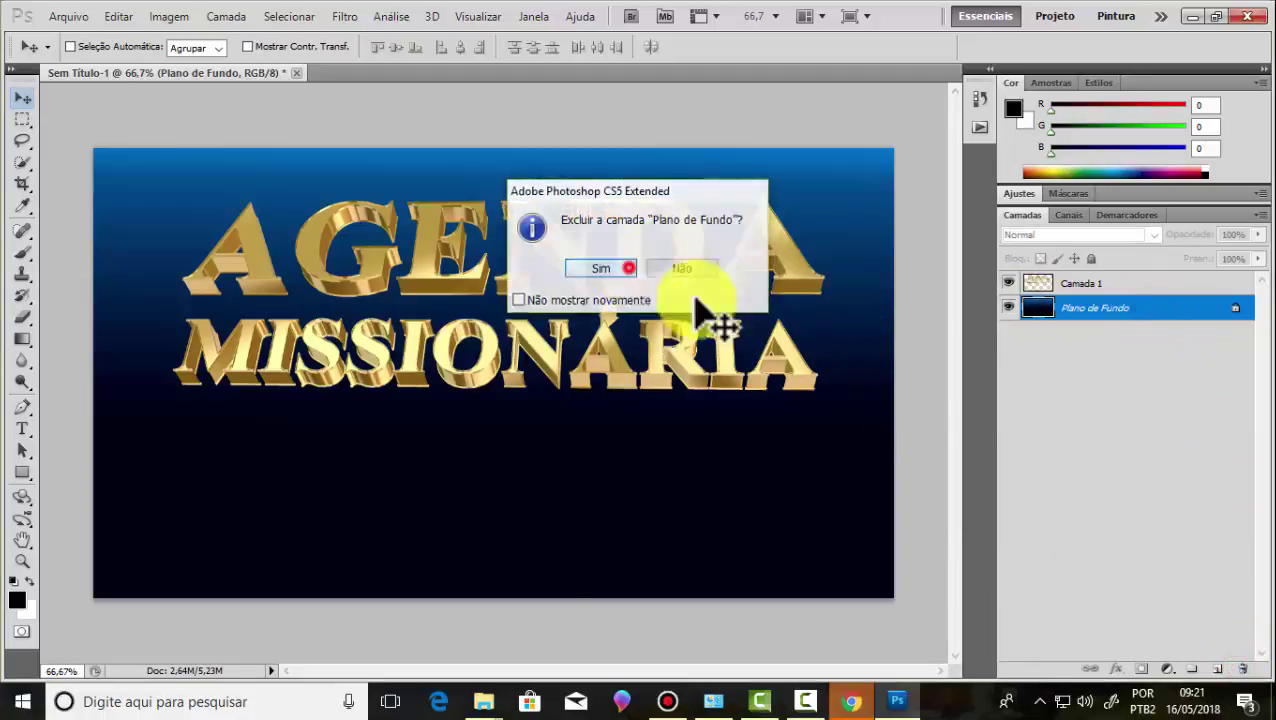
left_click_drag(688, 292, 675, 345)
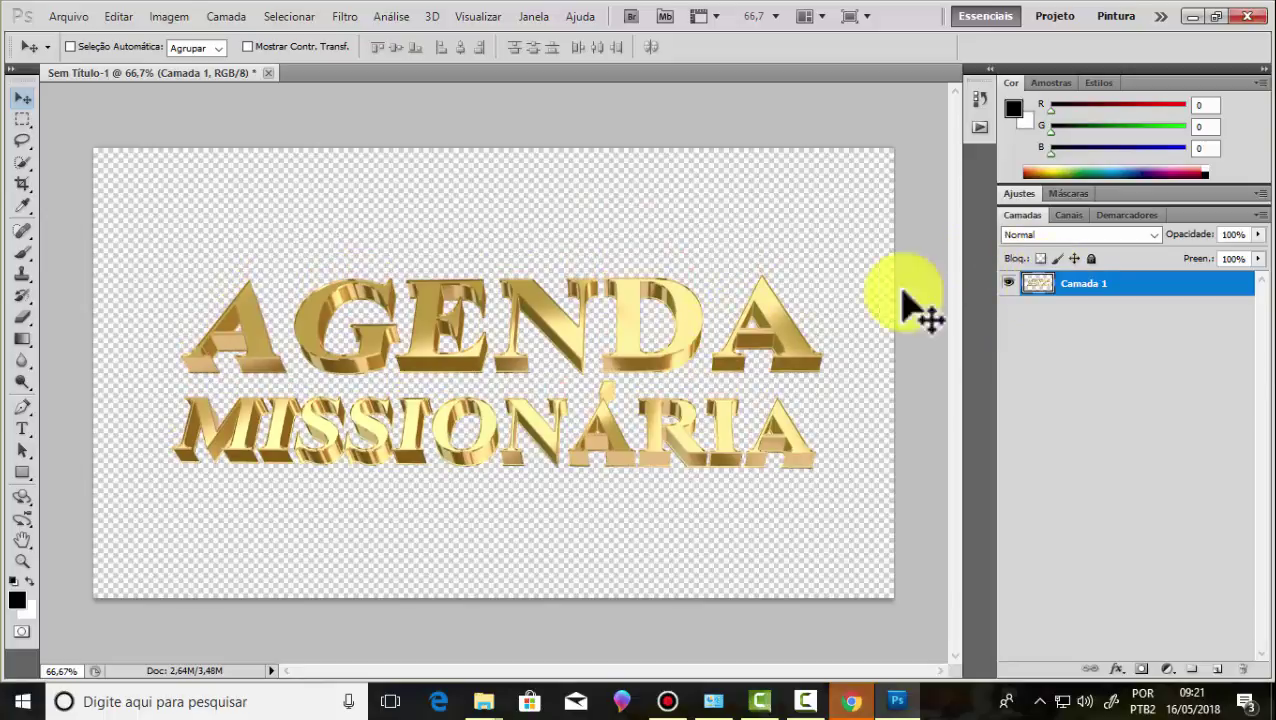
left_click_drag(557, 352, 562, 338)
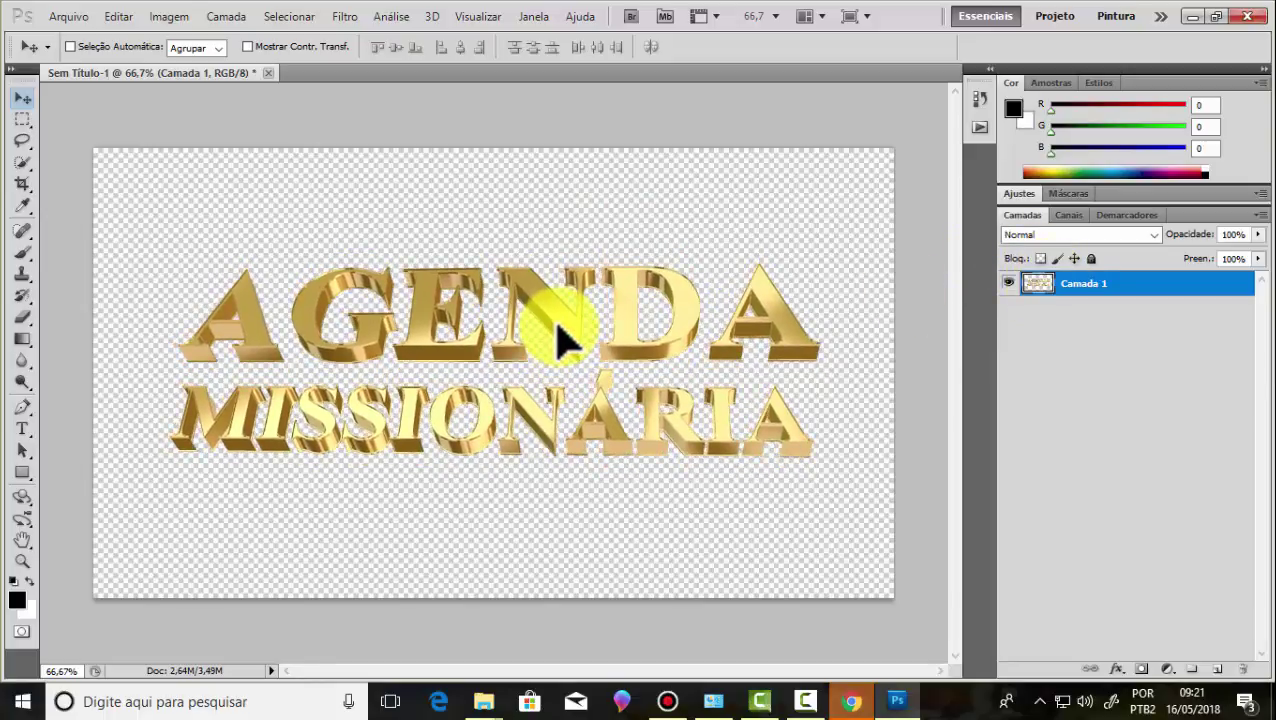
Step: Free-transform the gold text up to 118.32% and commit the scaling
key("ctrl+t")
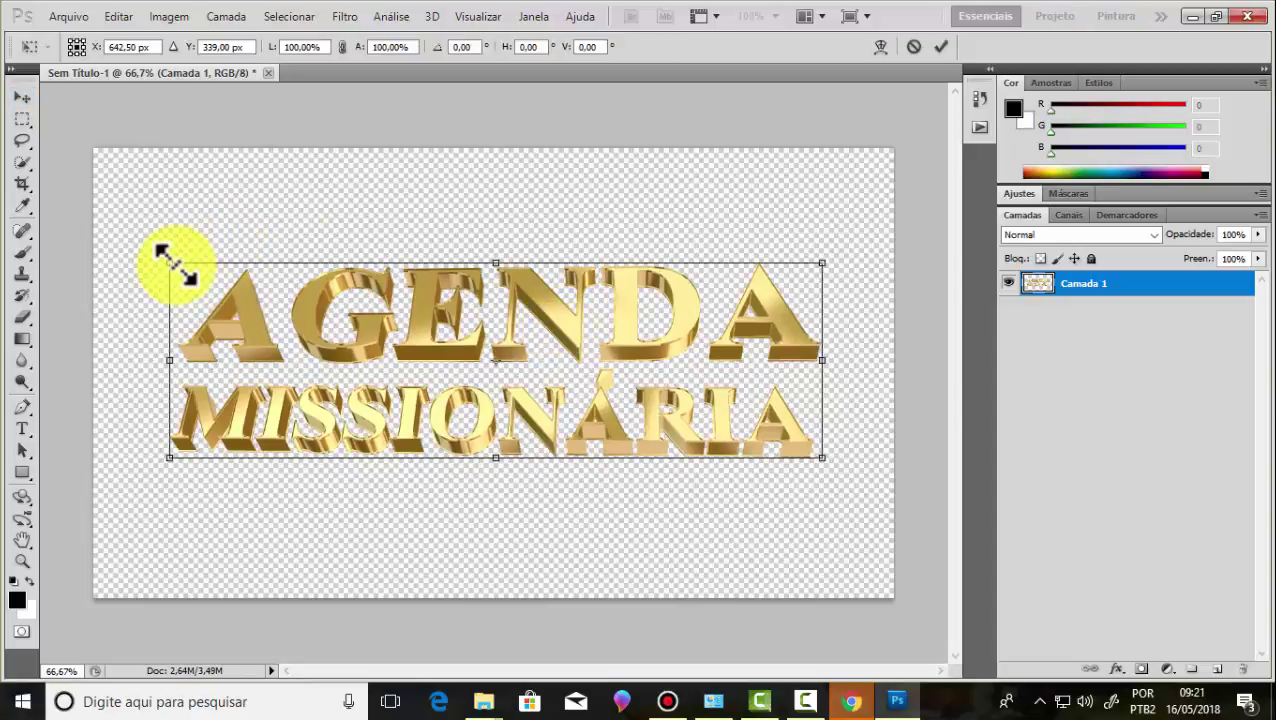
left_click_drag(170, 263, 101, 242)
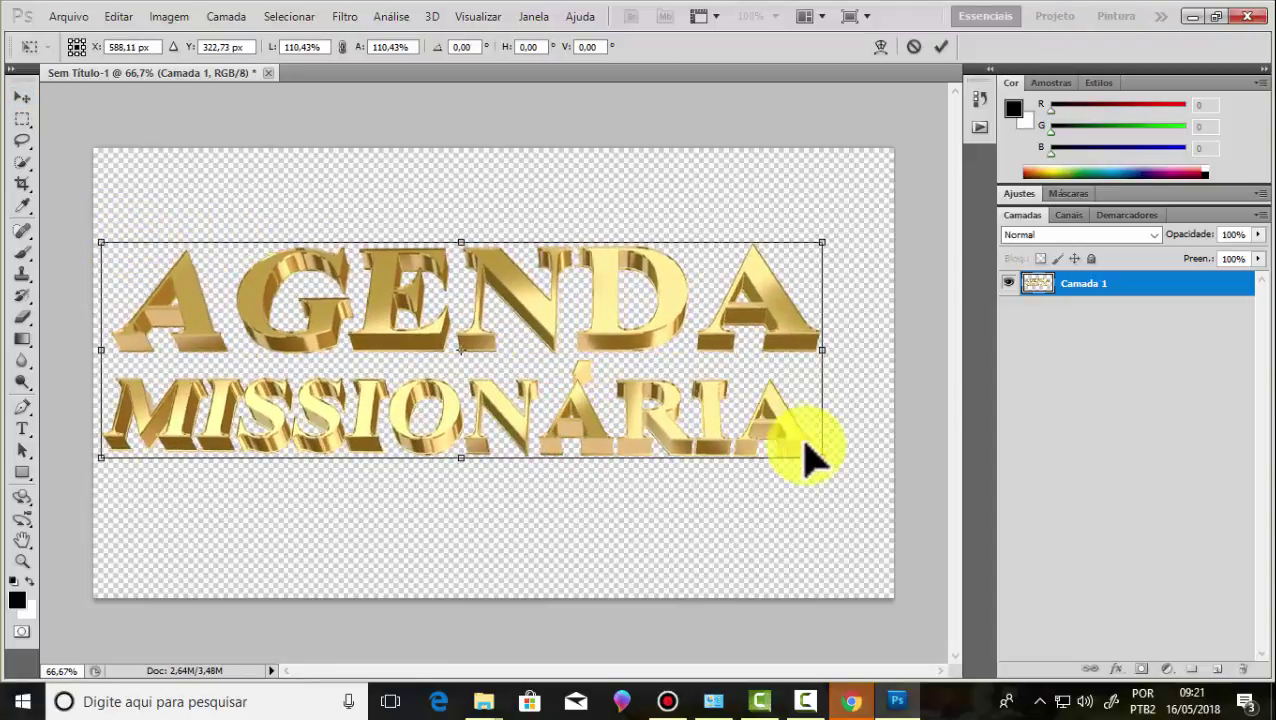
left_click_drag(822, 457, 872, 472)
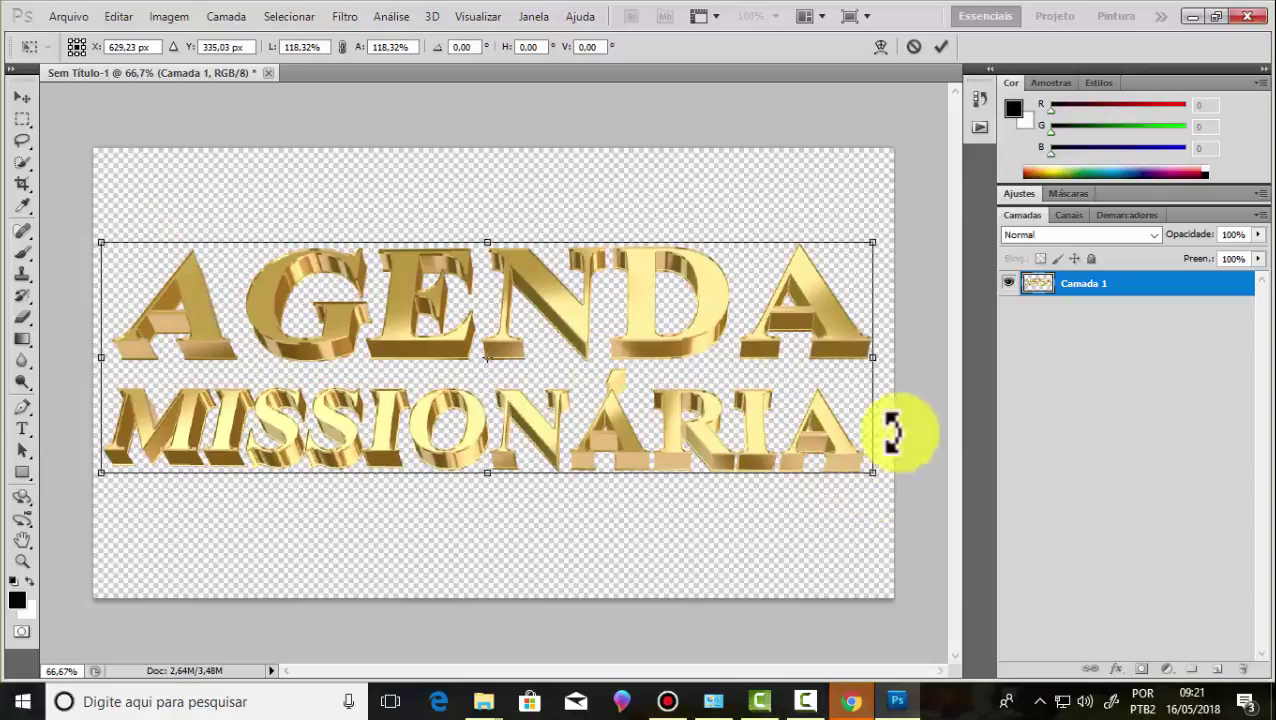
left_click(941, 46)
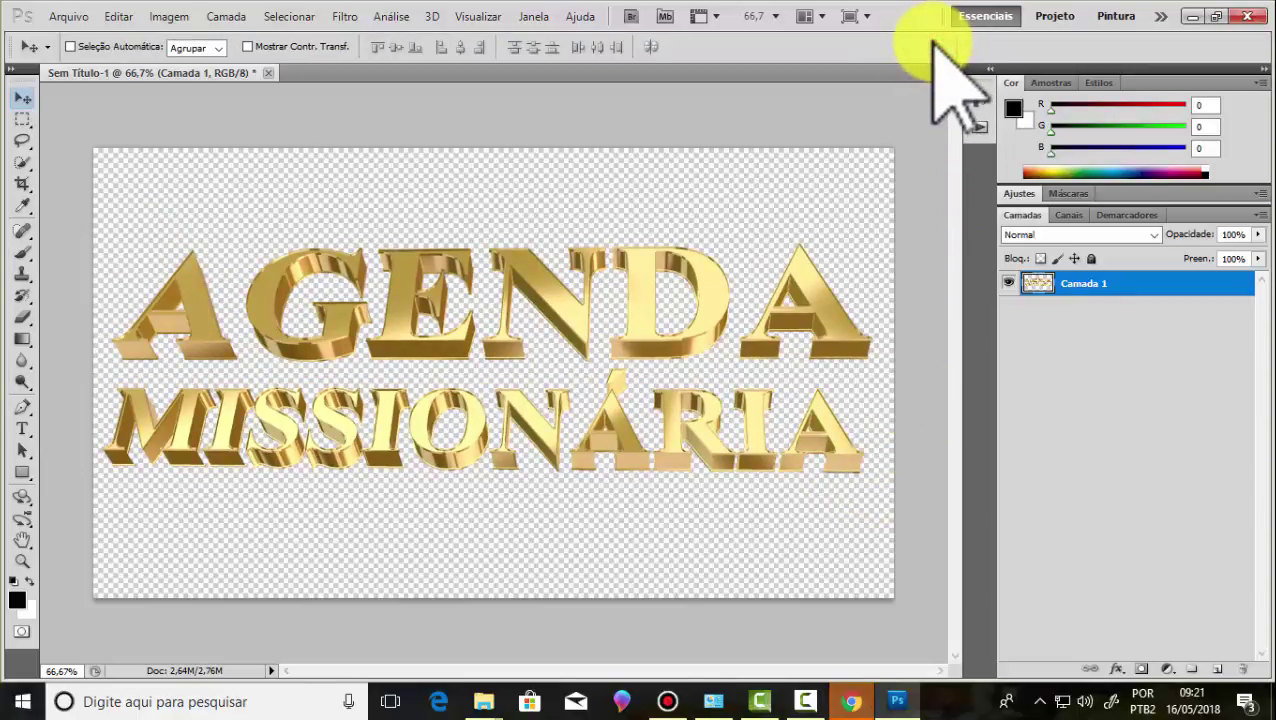
Step: Save the image as TEXTO 3D 012.png on the desktop with default PNG options
left_click(62, 16)
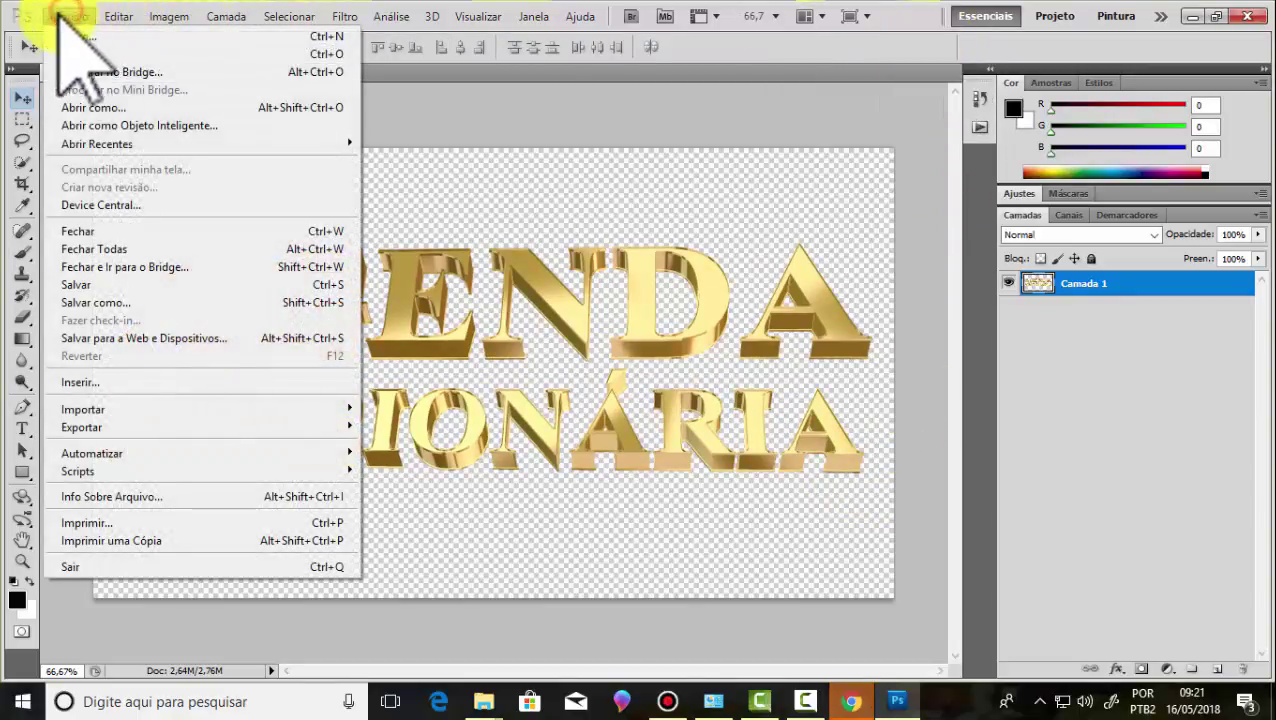
left_click(95, 302)
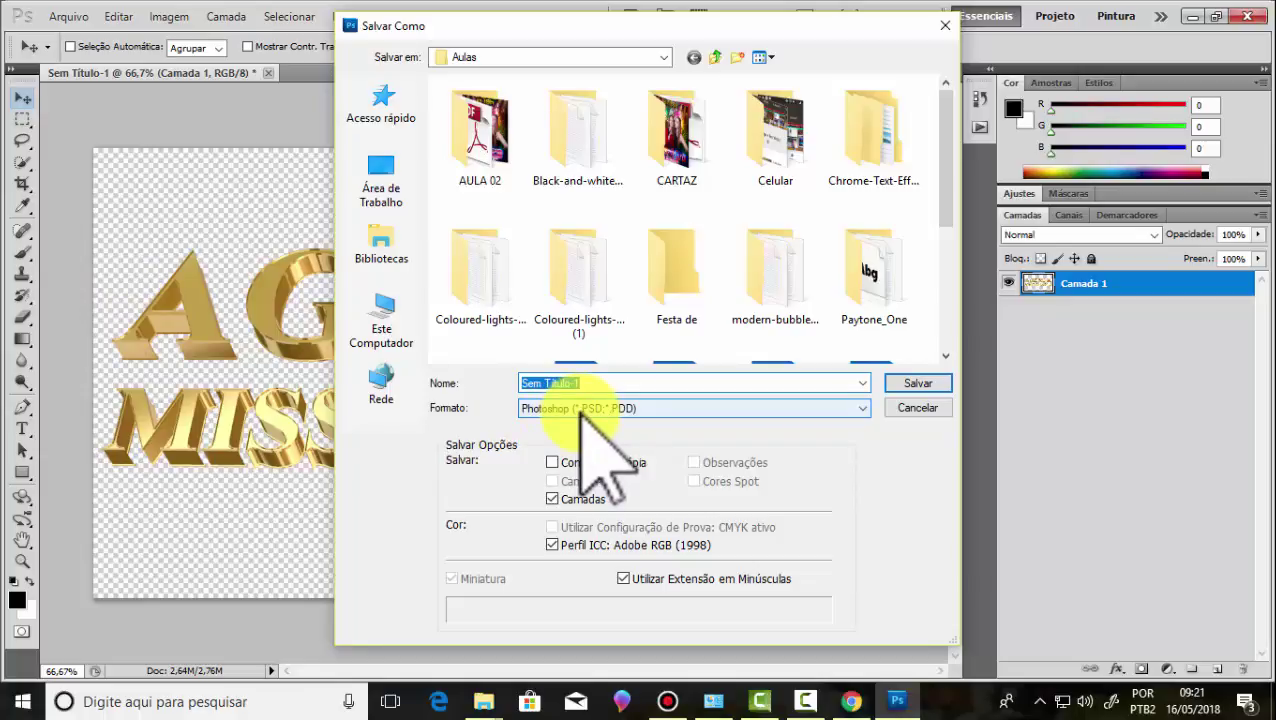
type("TEXTO 3D")
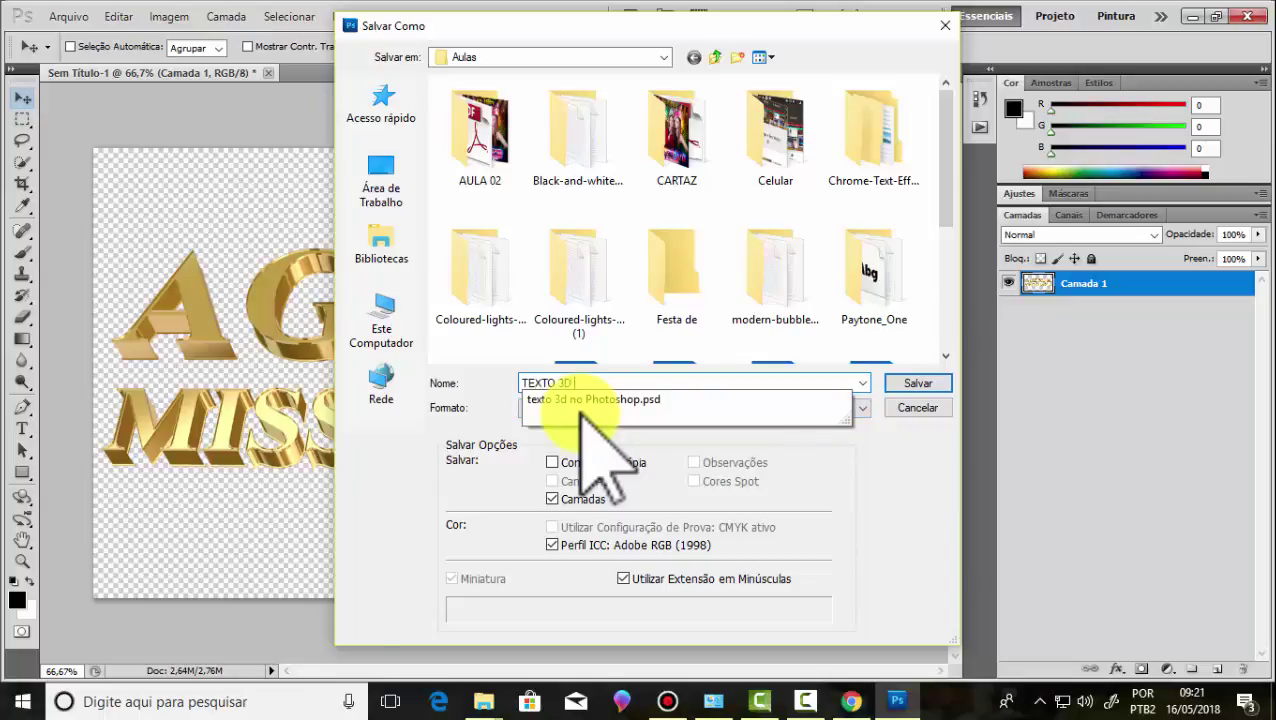
type("012")
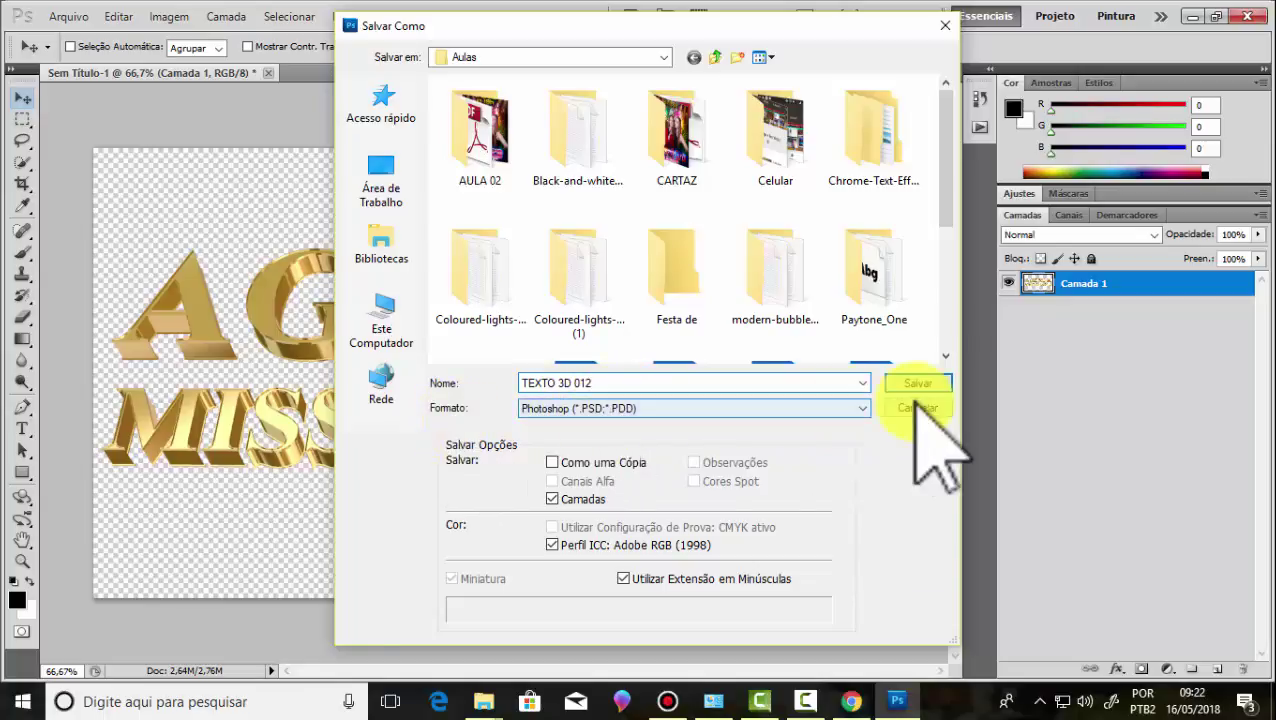
left_click(862, 408)
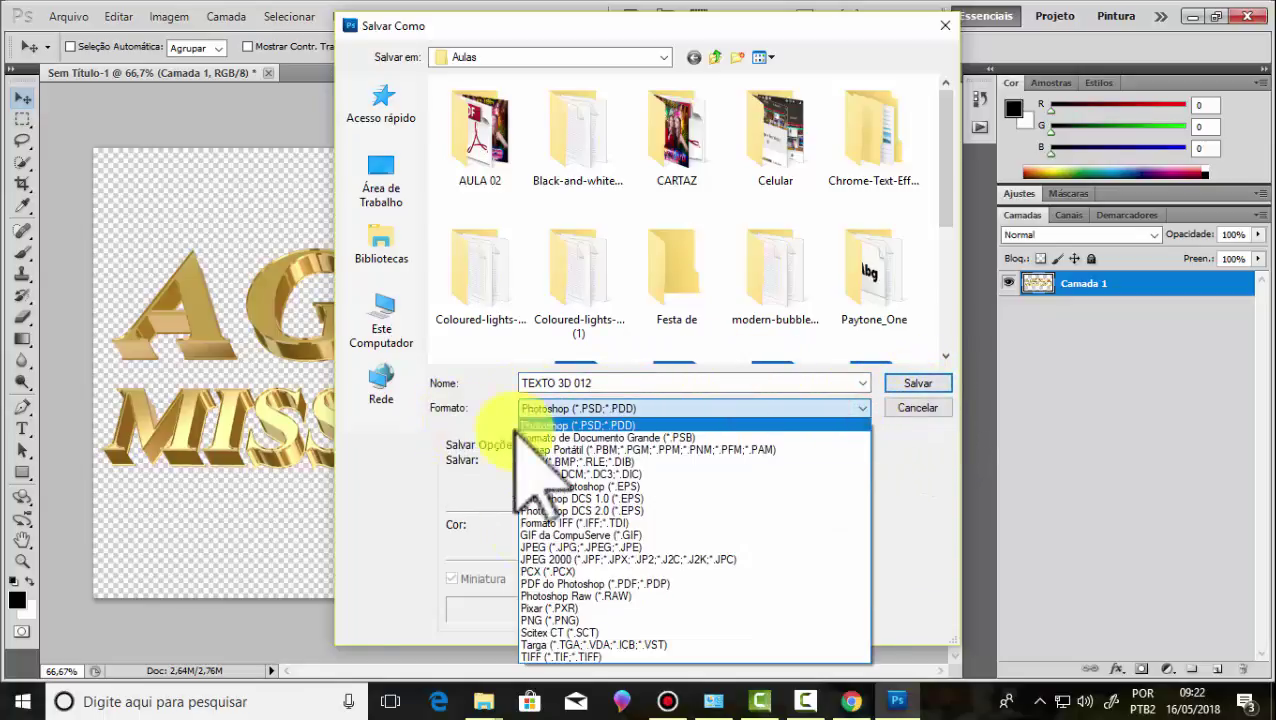
left_click(560, 620)
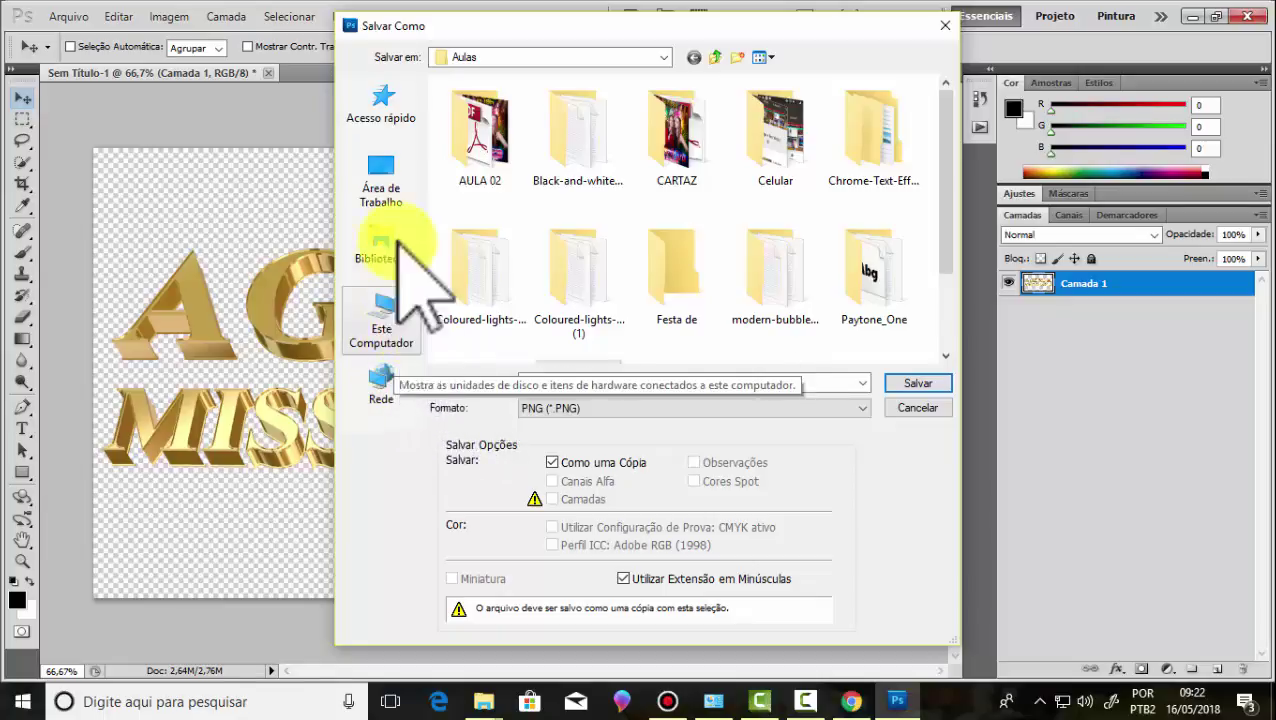
left_click(379, 180)
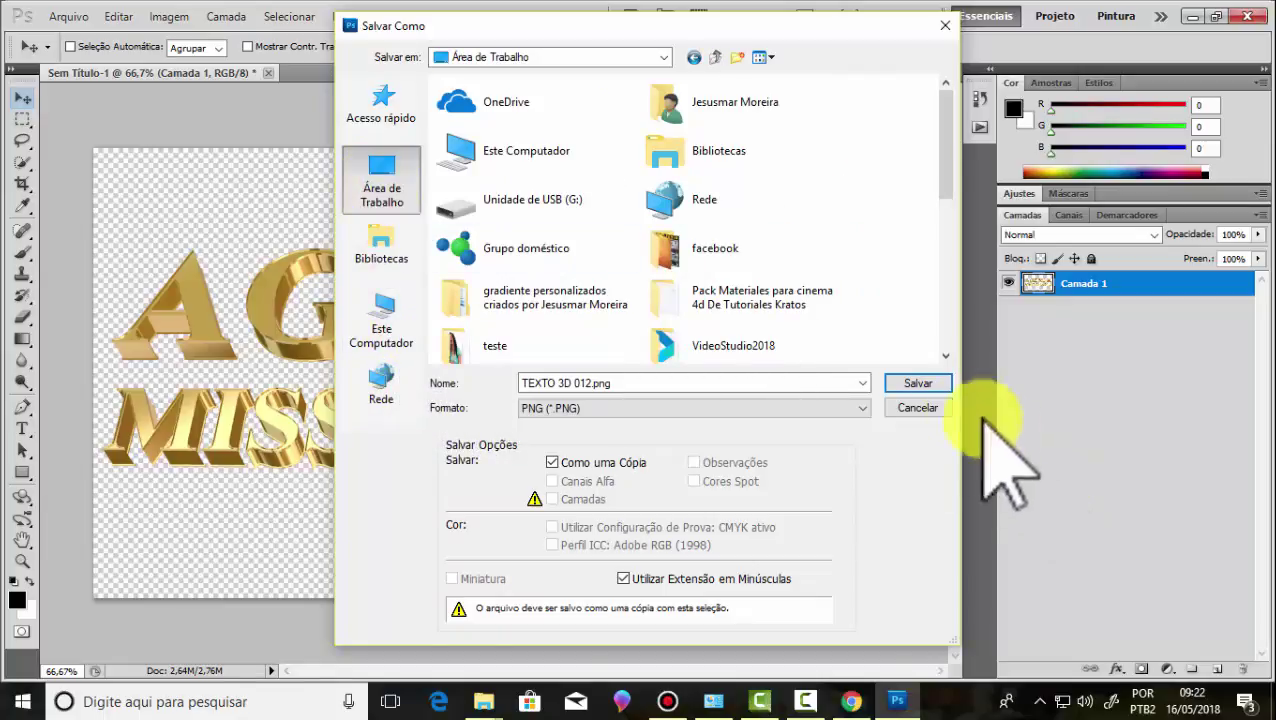
left_click(918, 383)
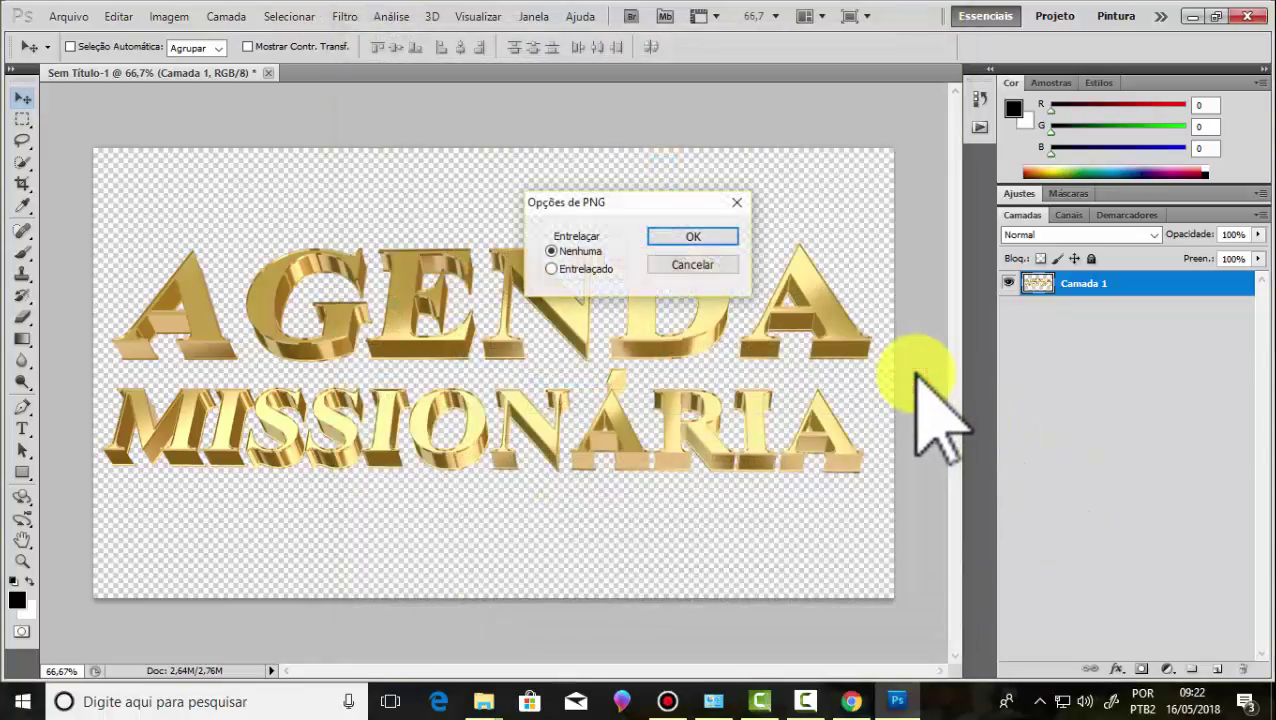
left_click(702, 234)
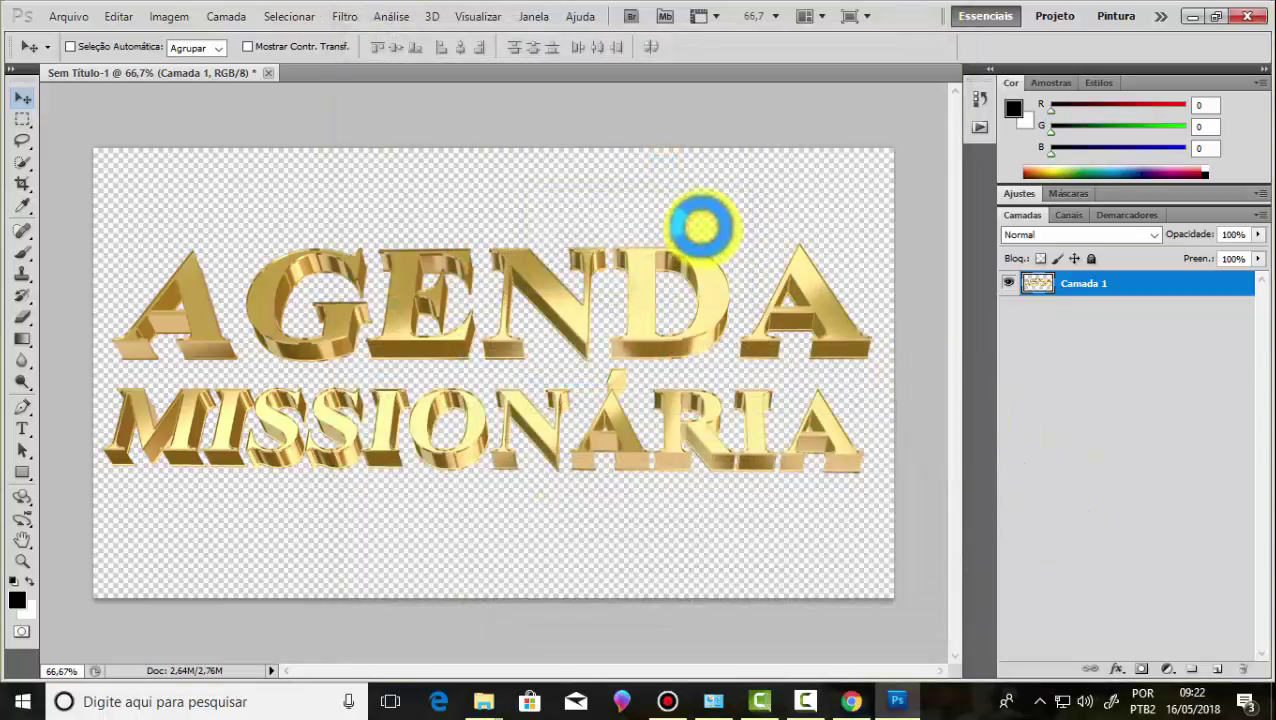
left_click(1268, 708)
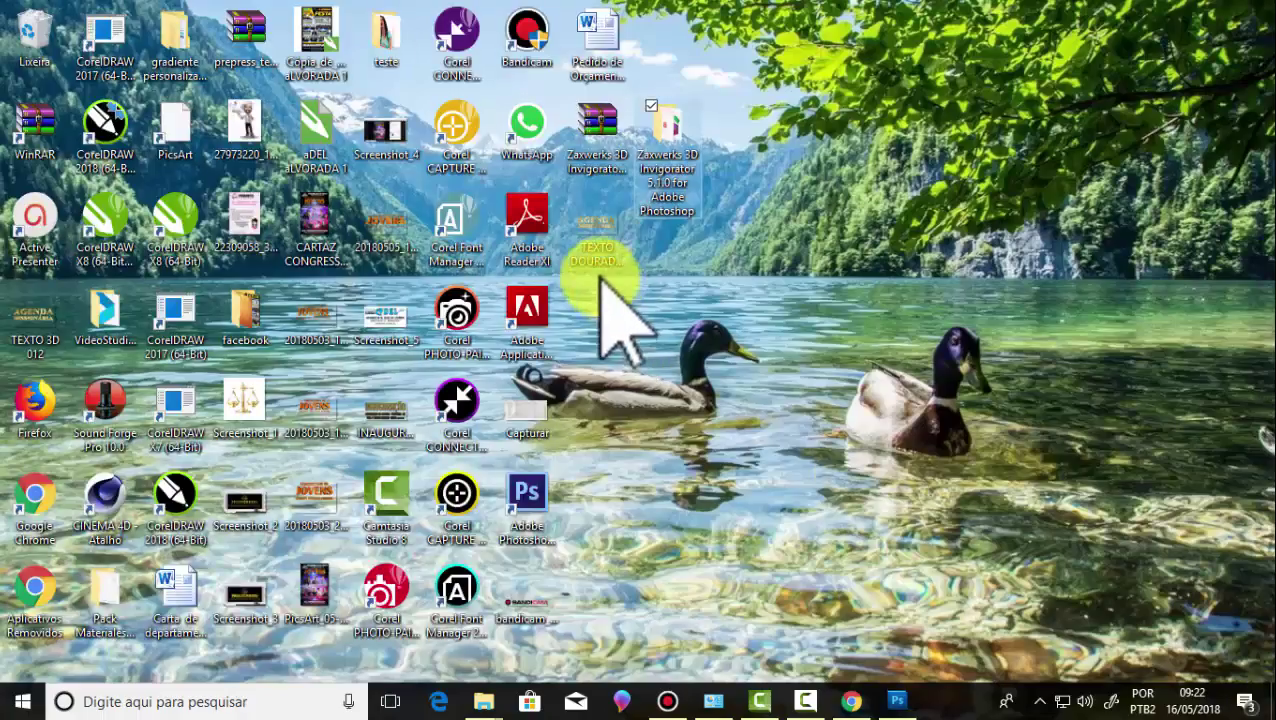
Step: Preview the TEXTO DOURADO 3D image in Windows Photo Viewer, then minimize the viewer
left_click(595, 226)
double_click(595, 226)
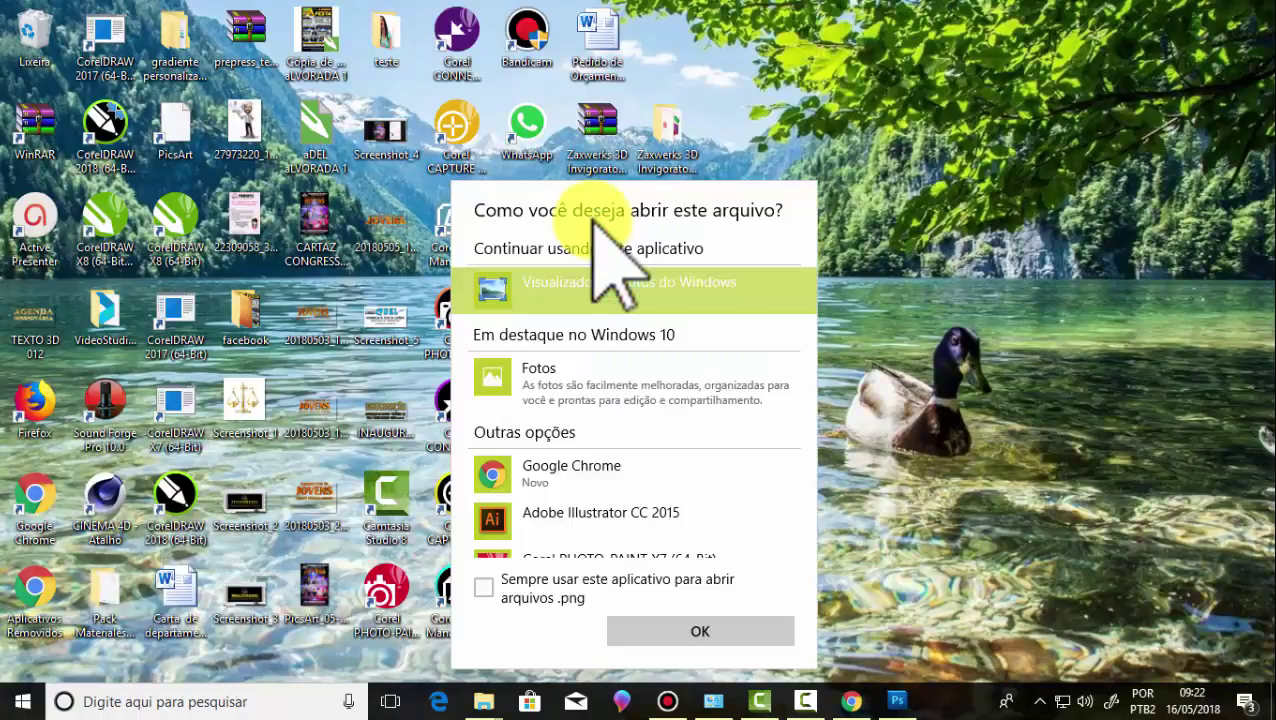
left_click(706, 632)
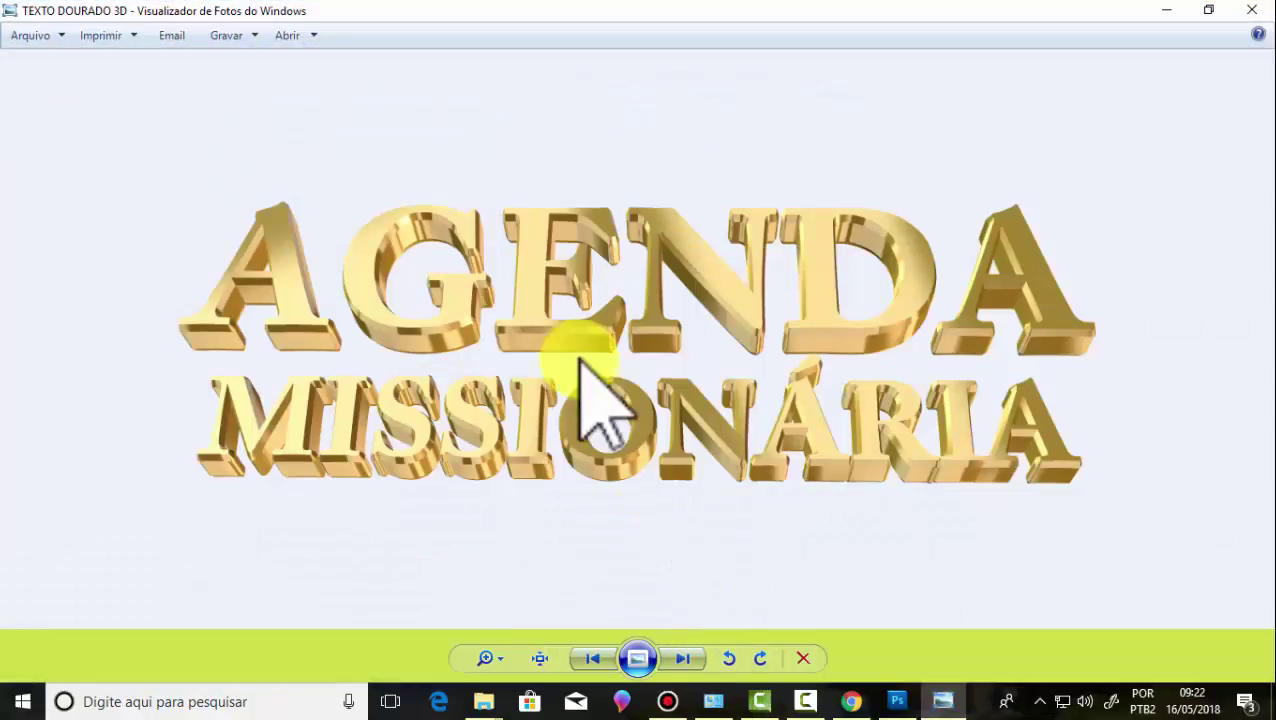
scroll(562, 305, "up", 3)
scroll(548, 297, "down", 3)
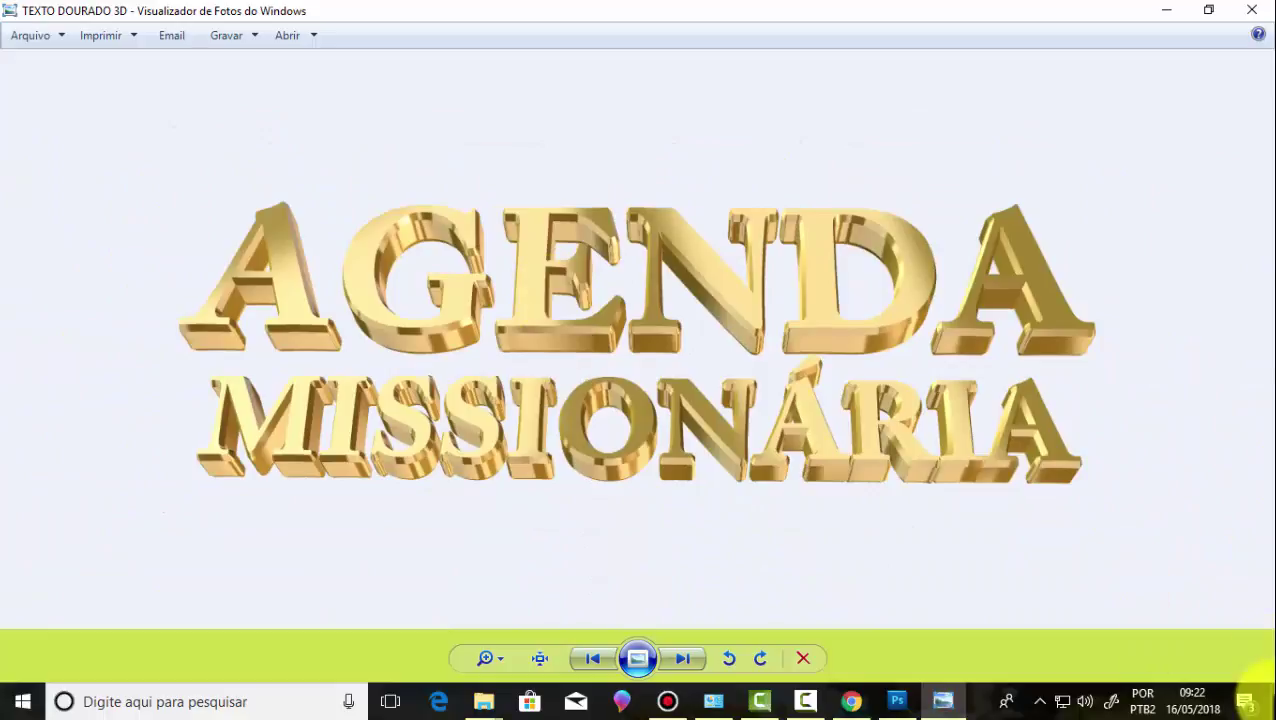
left_click(1163, 10)
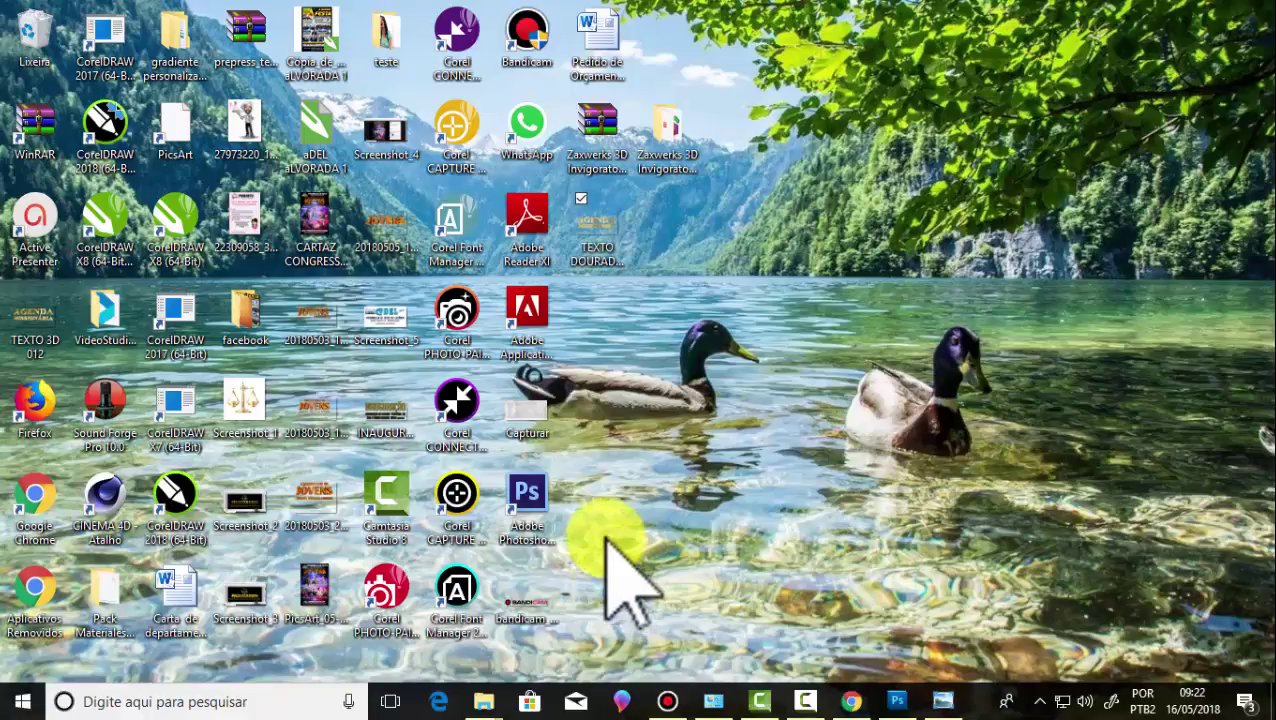
Step: Preview the TEXTO 3D 012 image, then return to CorelDRAW X8
double_click(35, 316)
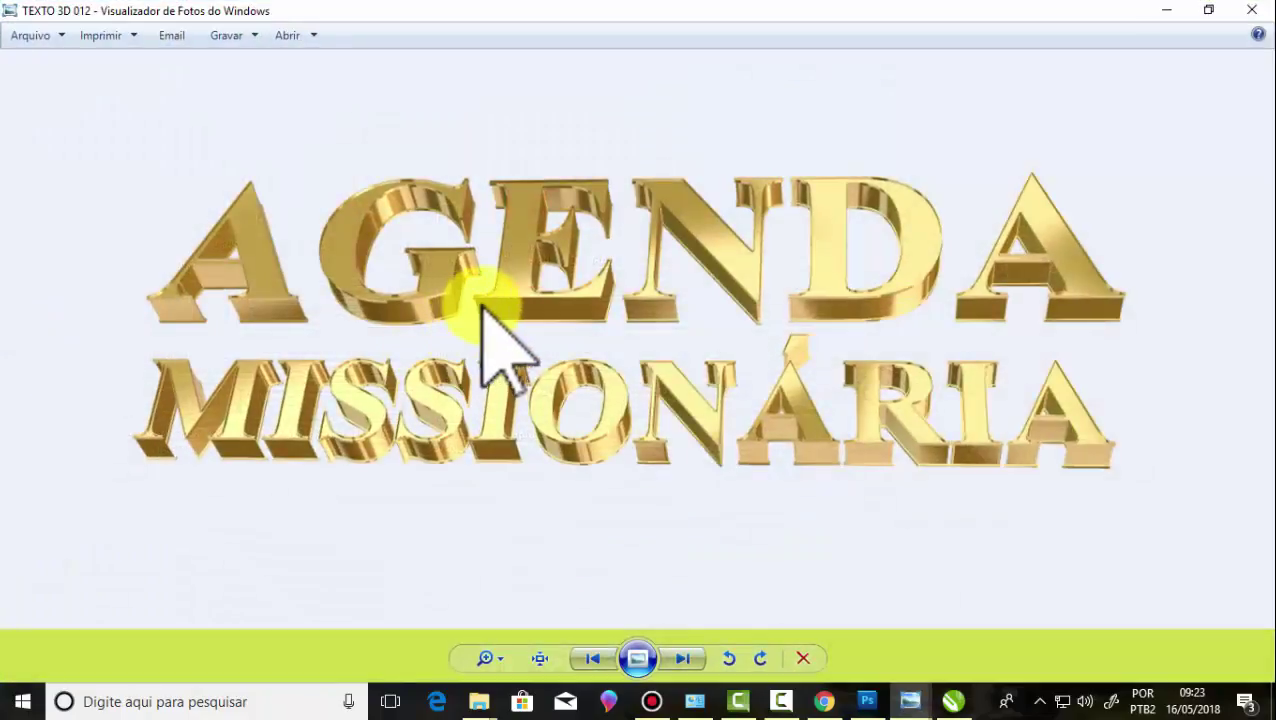
scroll(484, 305, "up", 2)
scroll(484, 299, "down", 2)
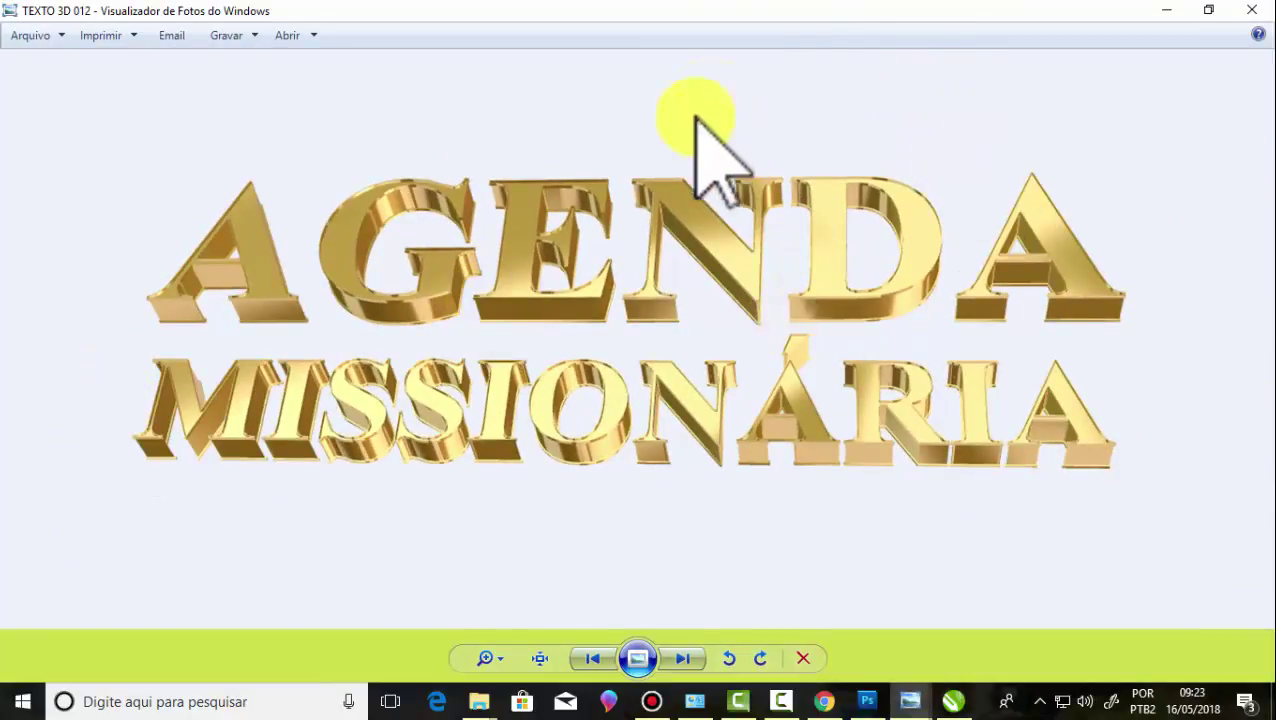
left_click(953, 701)
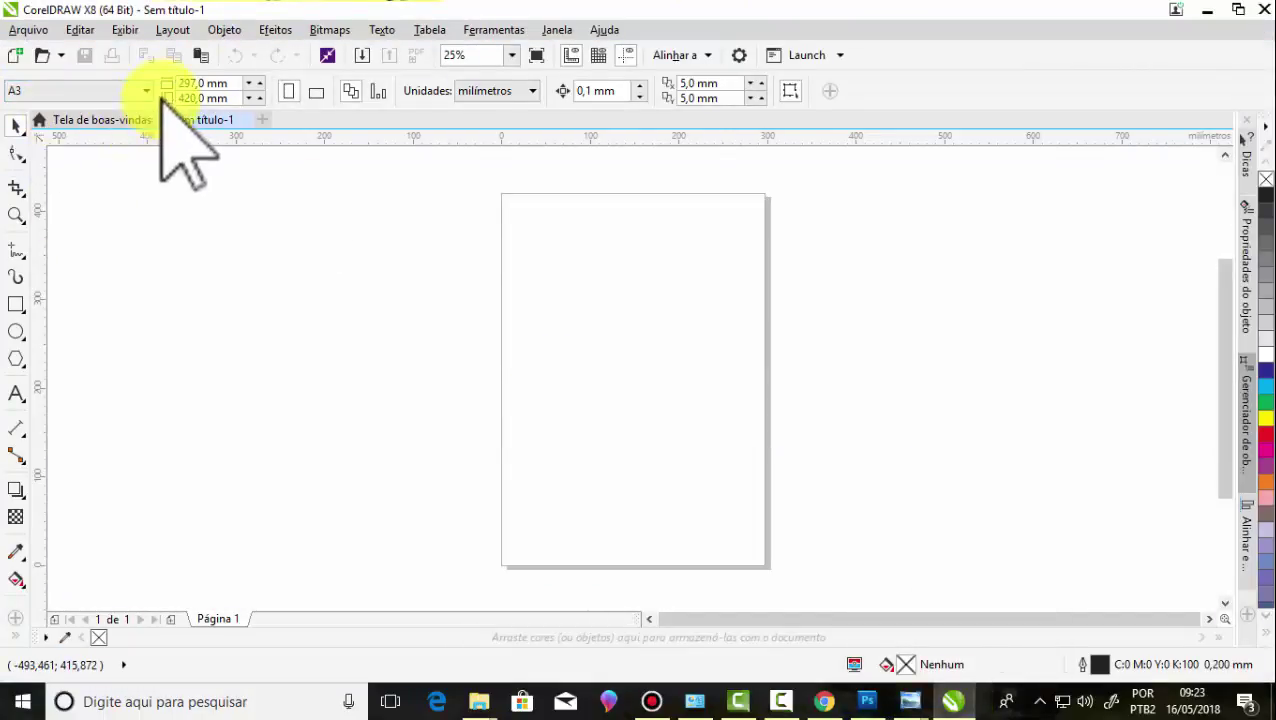
Step: Set the A3 page to landscape and start an import, browsing to the Imagens folder
left_click(317, 92)
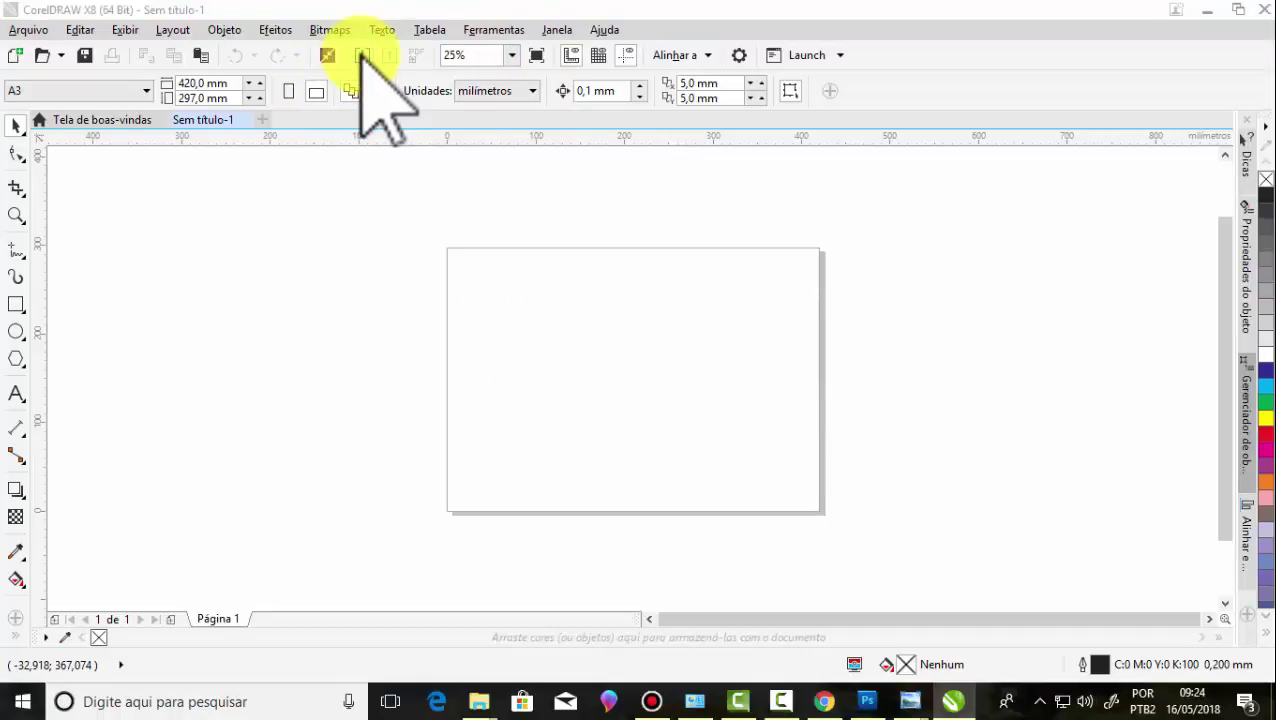
left_click(362, 54)
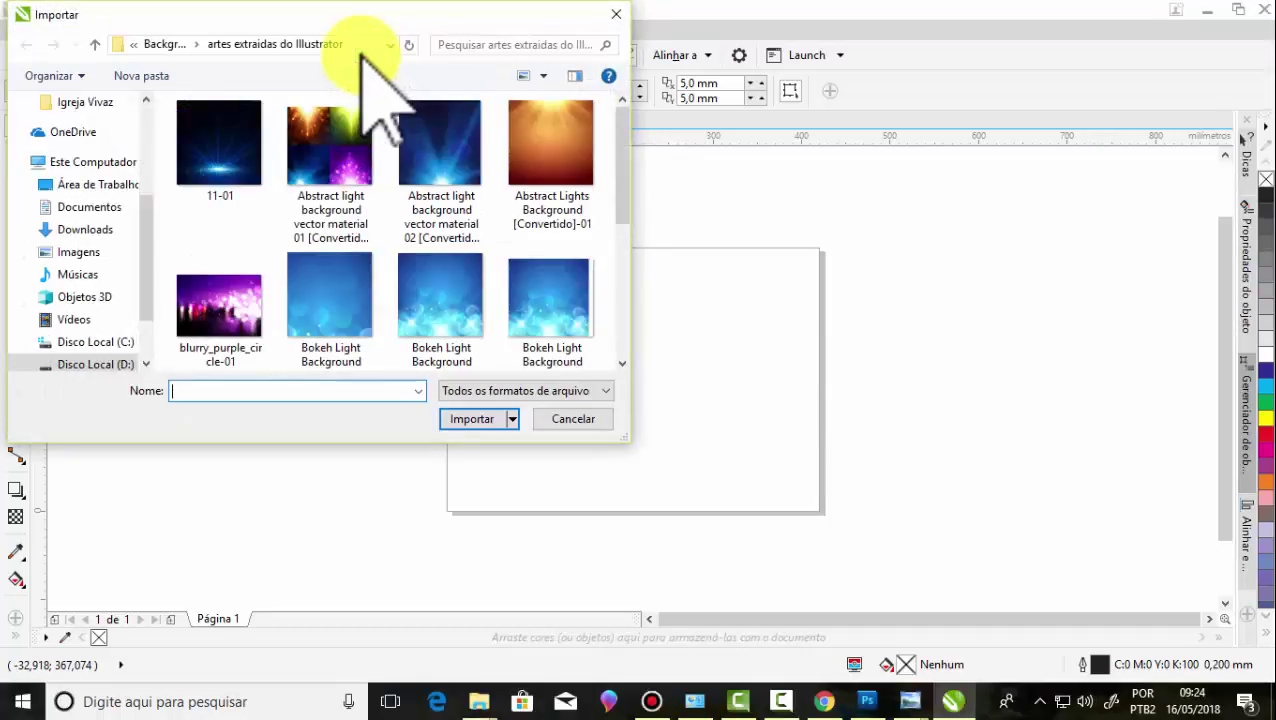
left_click_drag(621, 175, 624, 300)
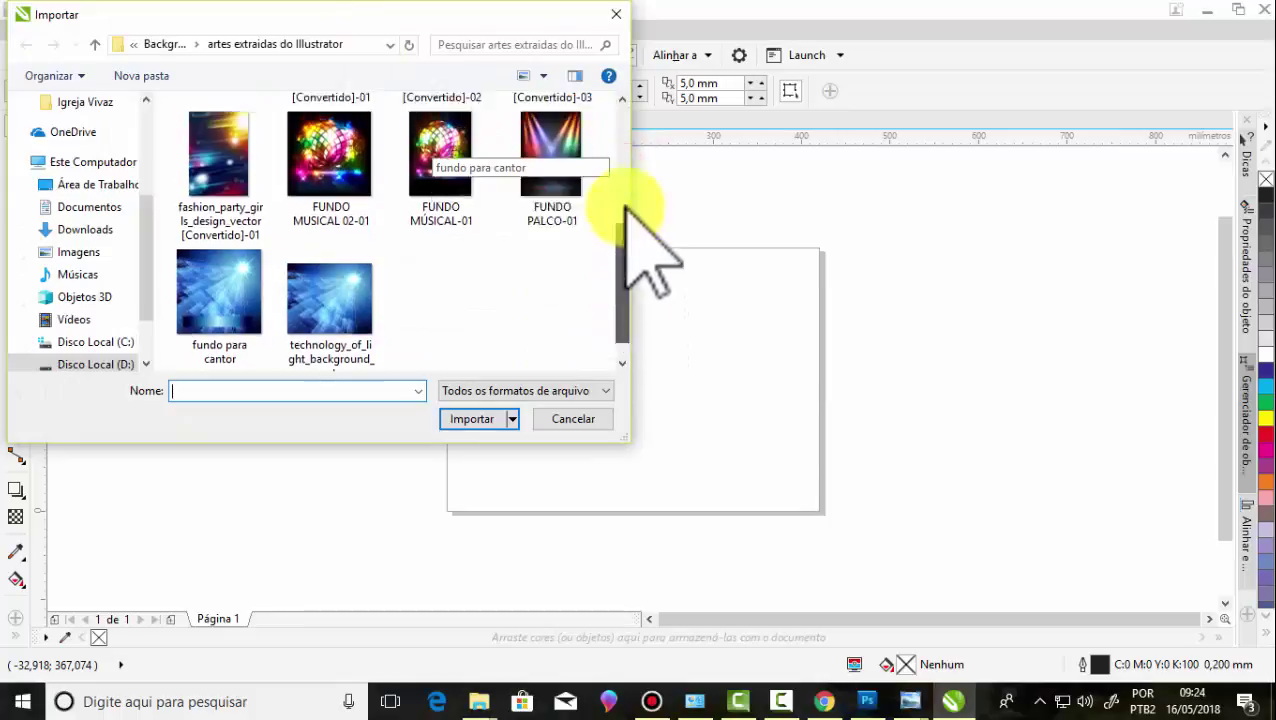
left_click_drag(627, 208, 157, 256)
left_click(85, 252)
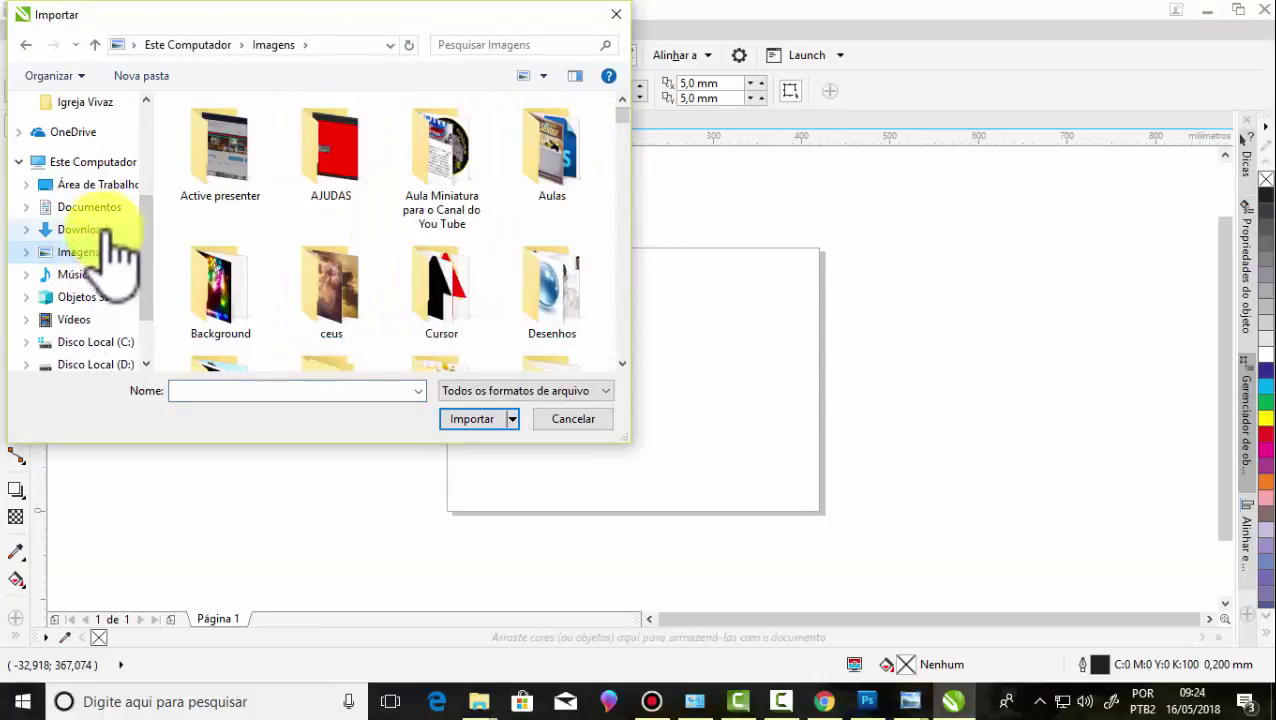
scroll(410, 240, "down", 1)
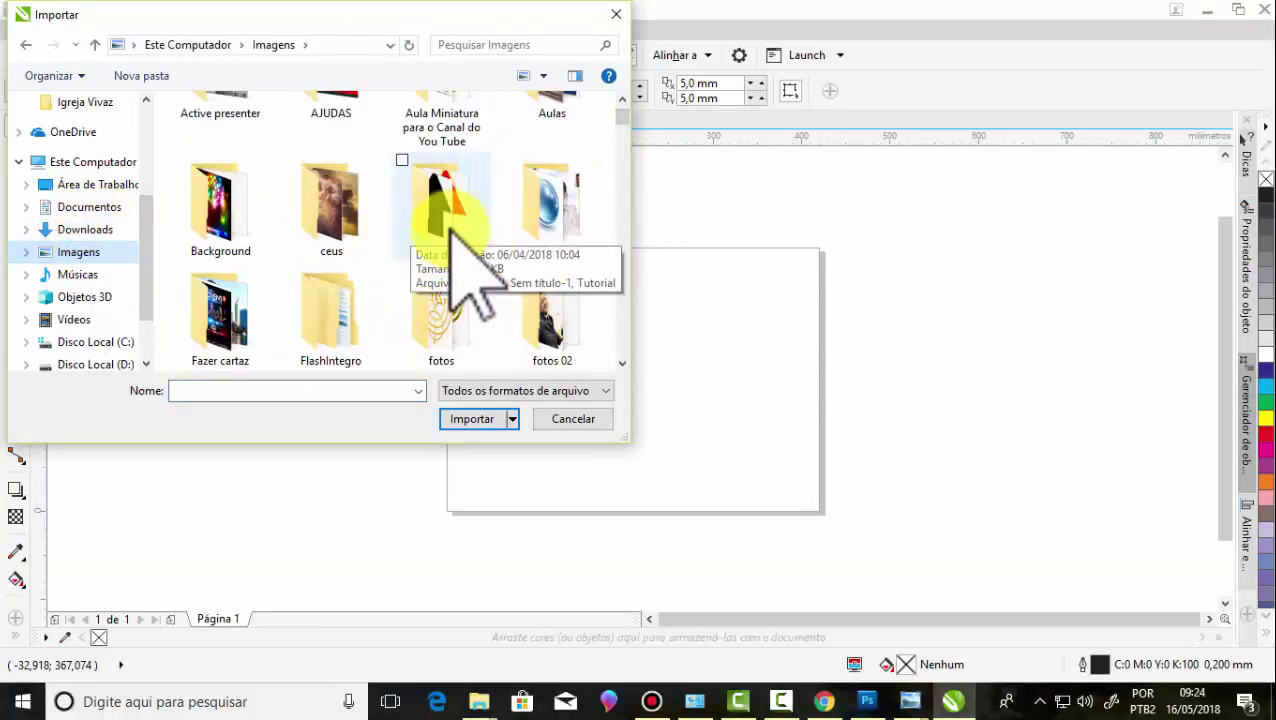
scroll(365, 245, "up", 1)
scroll(490, 245, "down", 3)
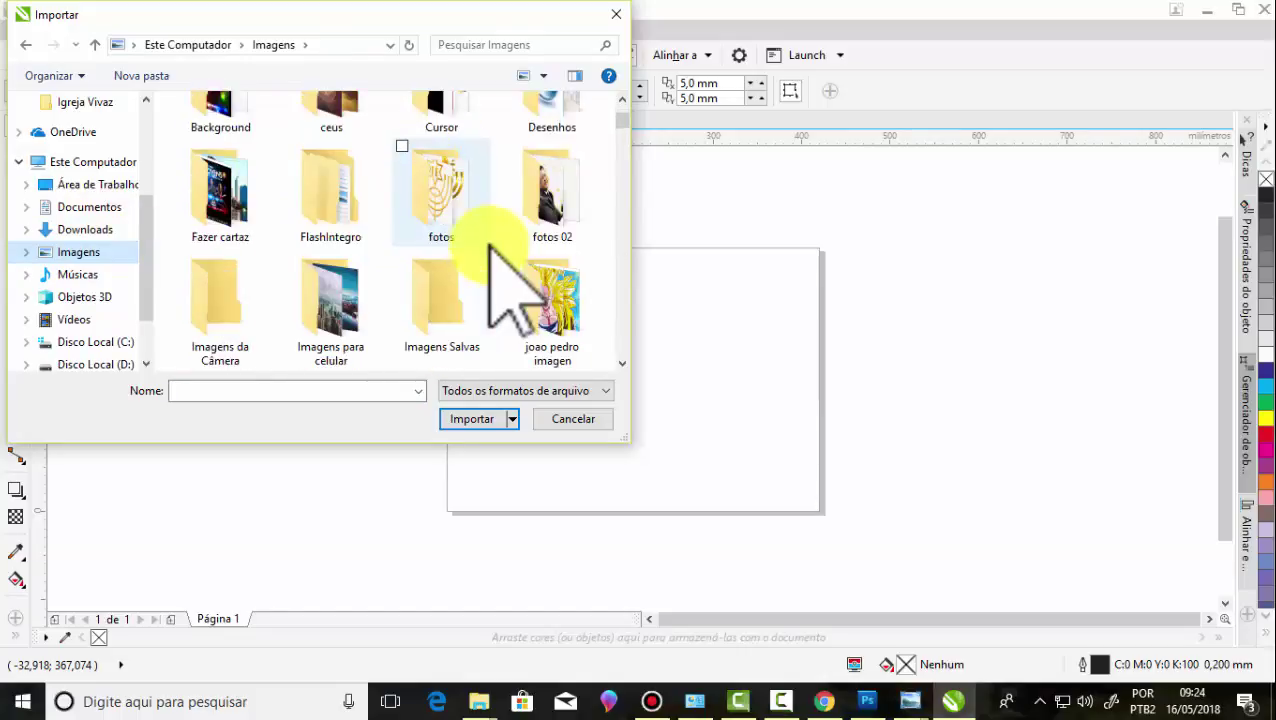
scroll(490, 245, "down", 3)
scroll(490, 245, "up", 2)
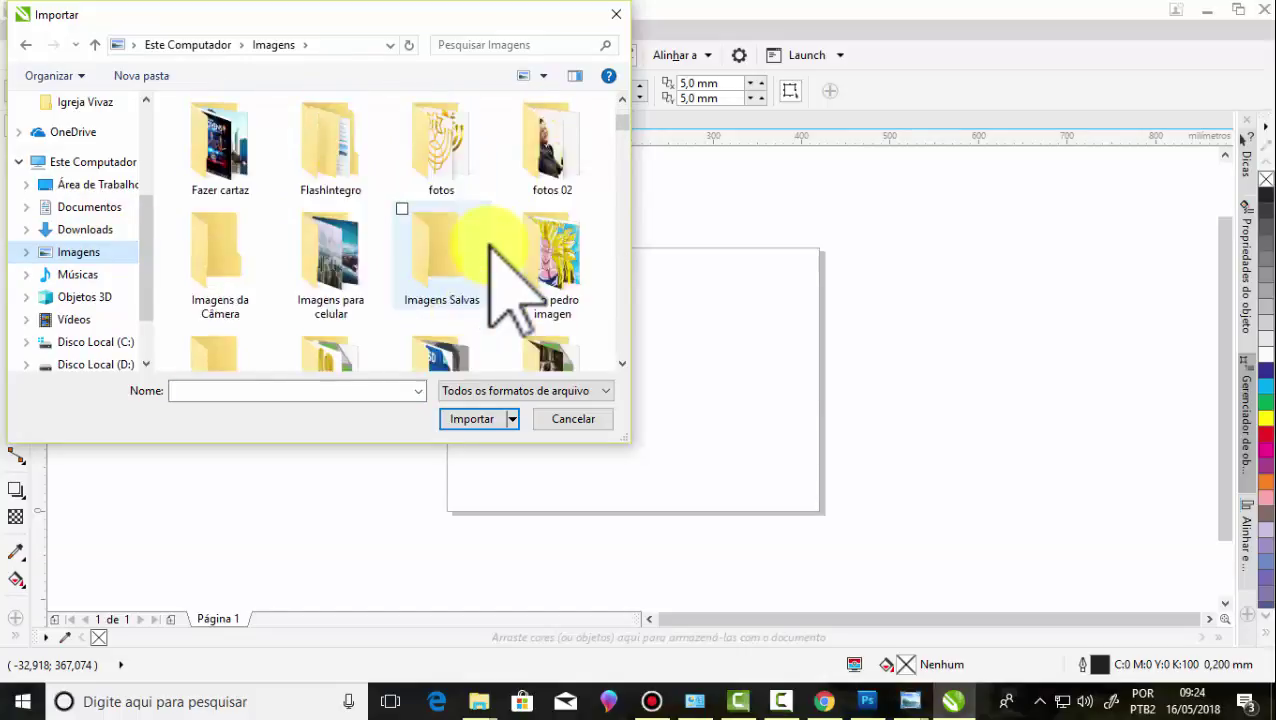
scroll(490, 245, "up", 2)
Step: Import the 10902nuvens cloud photo from its picture subfolder and place it on the page
double_click(234, 145)
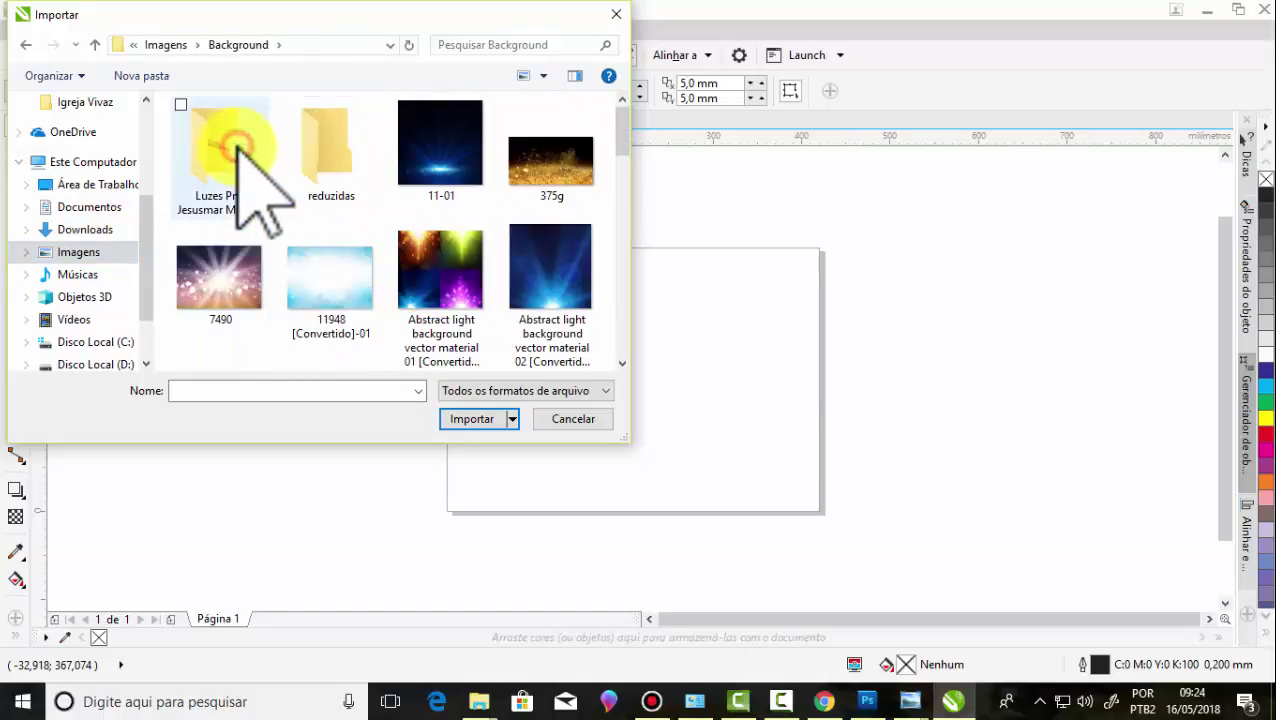
scroll(467, 273, "down", 2)
scroll(467, 273, "down", 3)
scroll(467, 273, "down", 3)
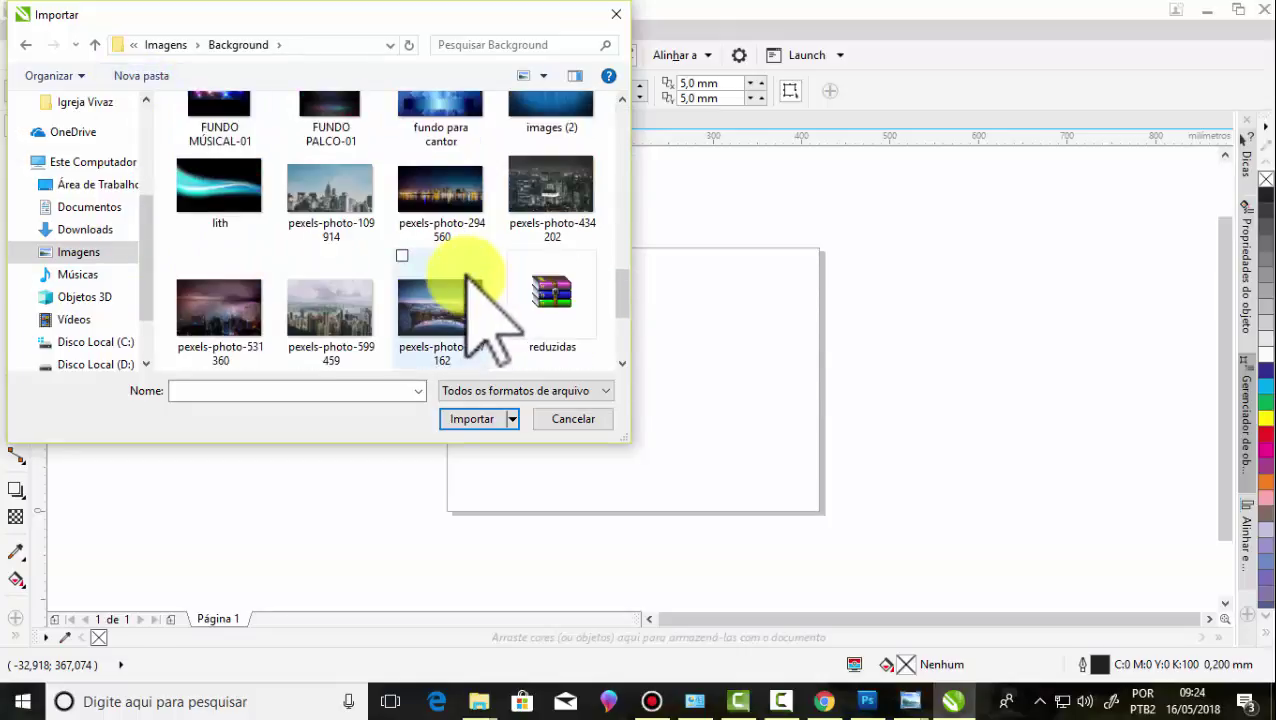
scroll(467, 273, "down", 3)
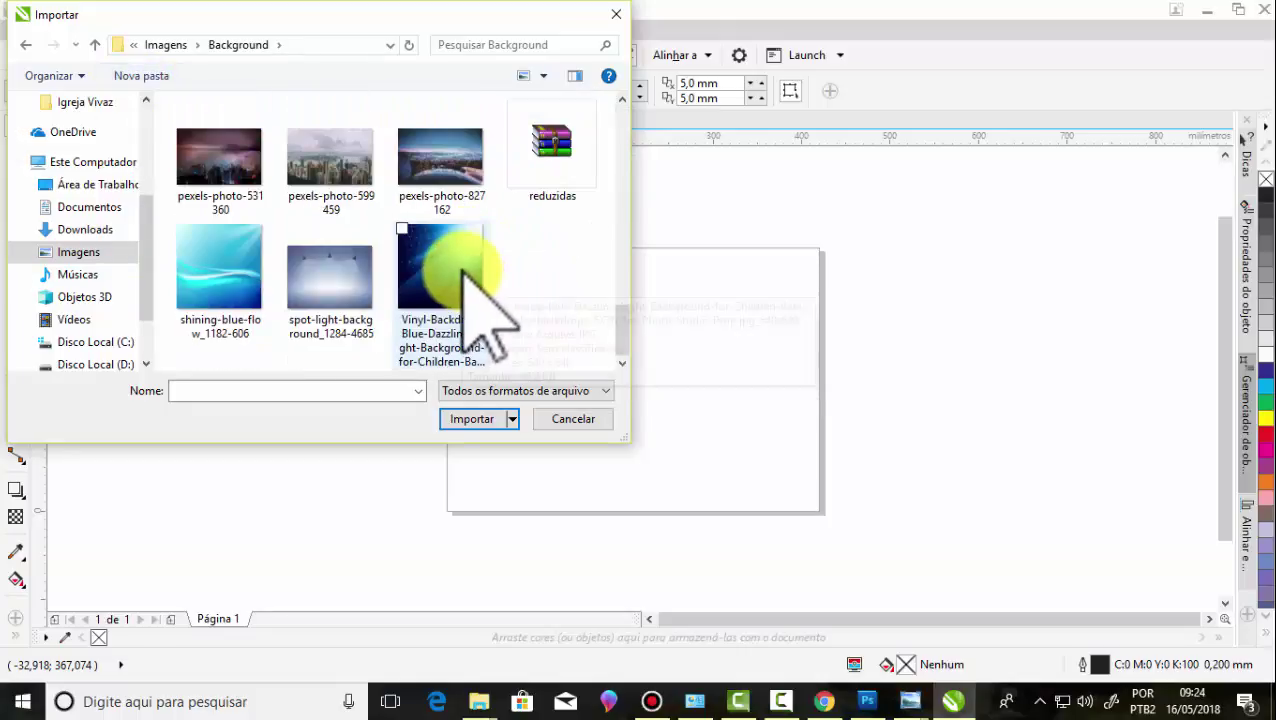
scroll(462, 270, "up", 2)
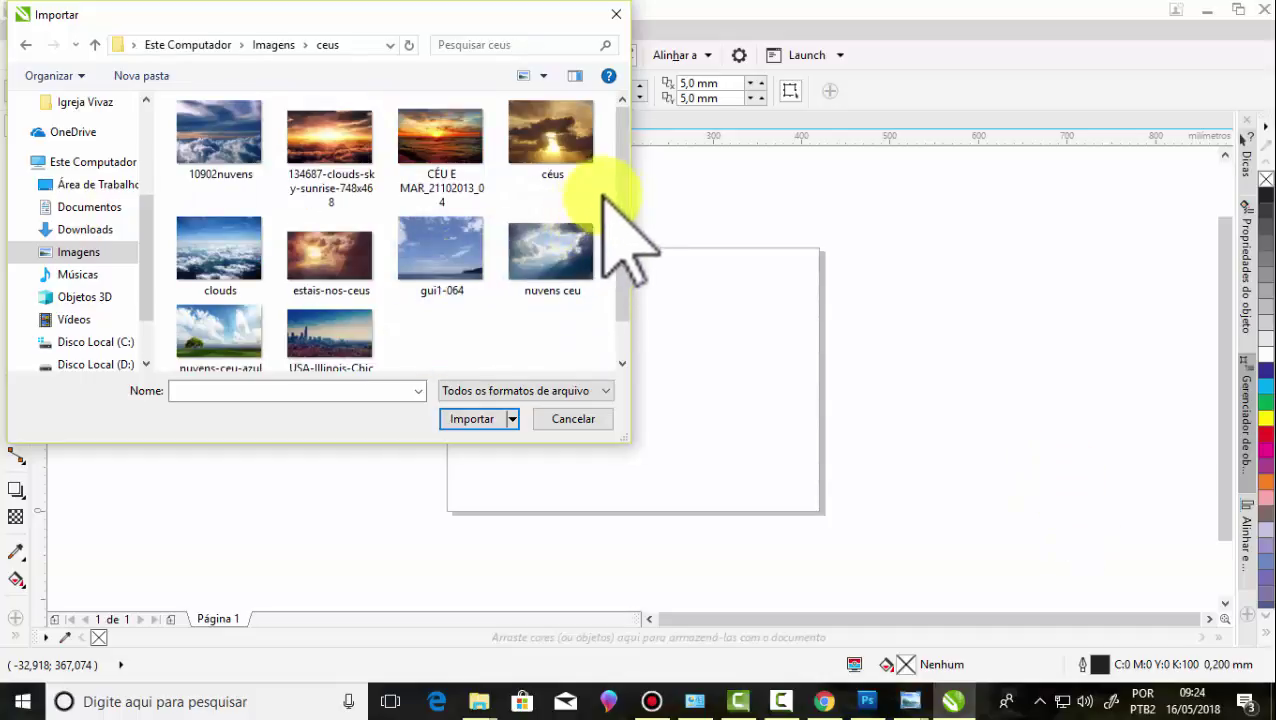
scroll(622, 205, "down", 2)
scroll(620, 200, "up", 2)
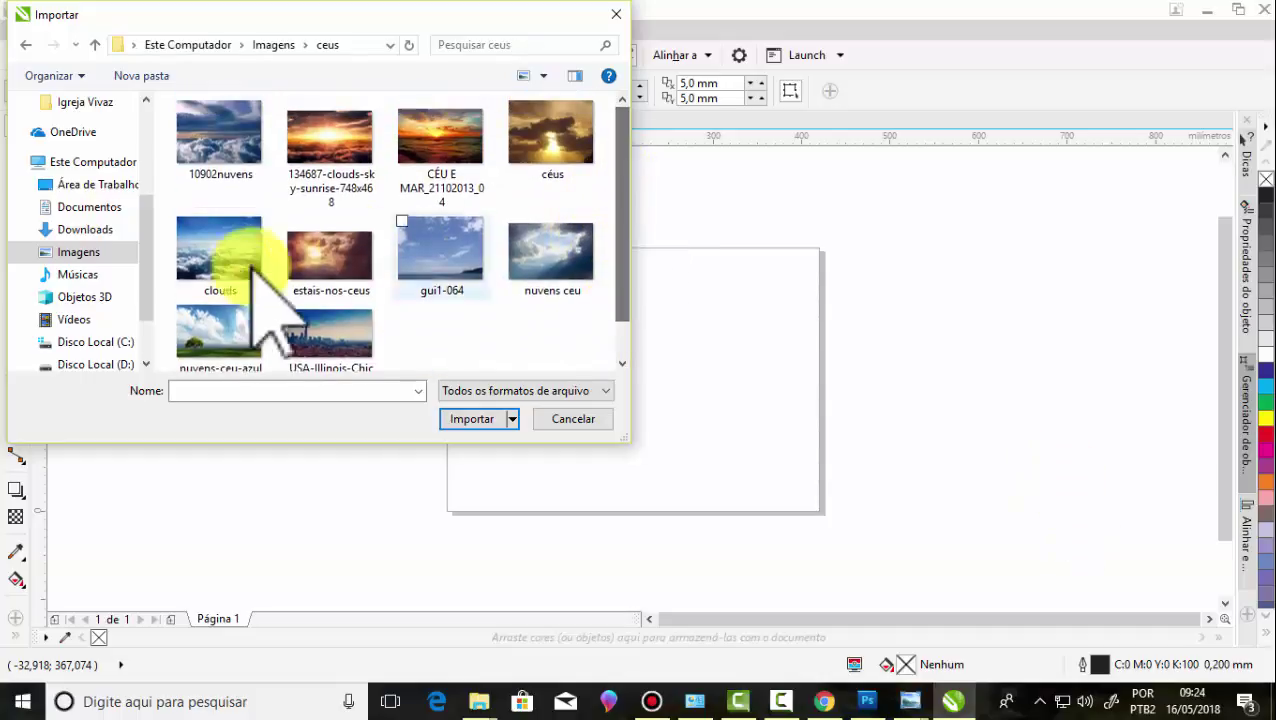
left_click(215, 255)
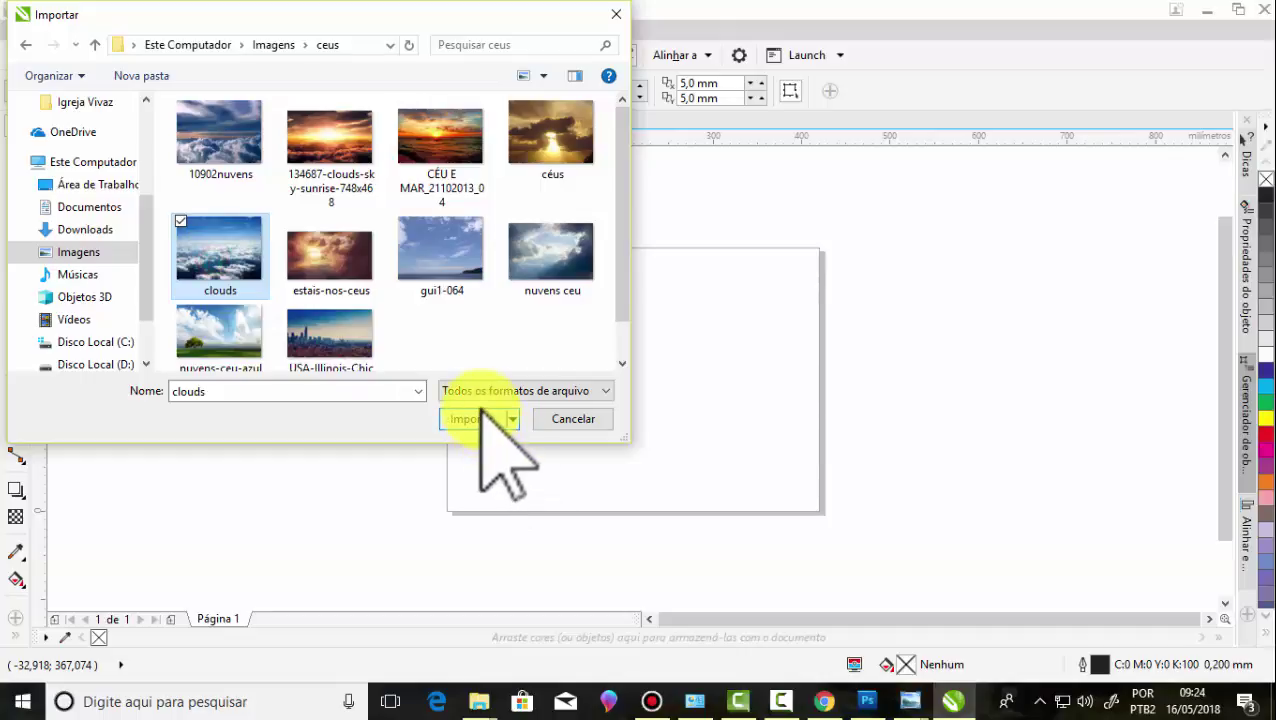
left_click(222, 135)
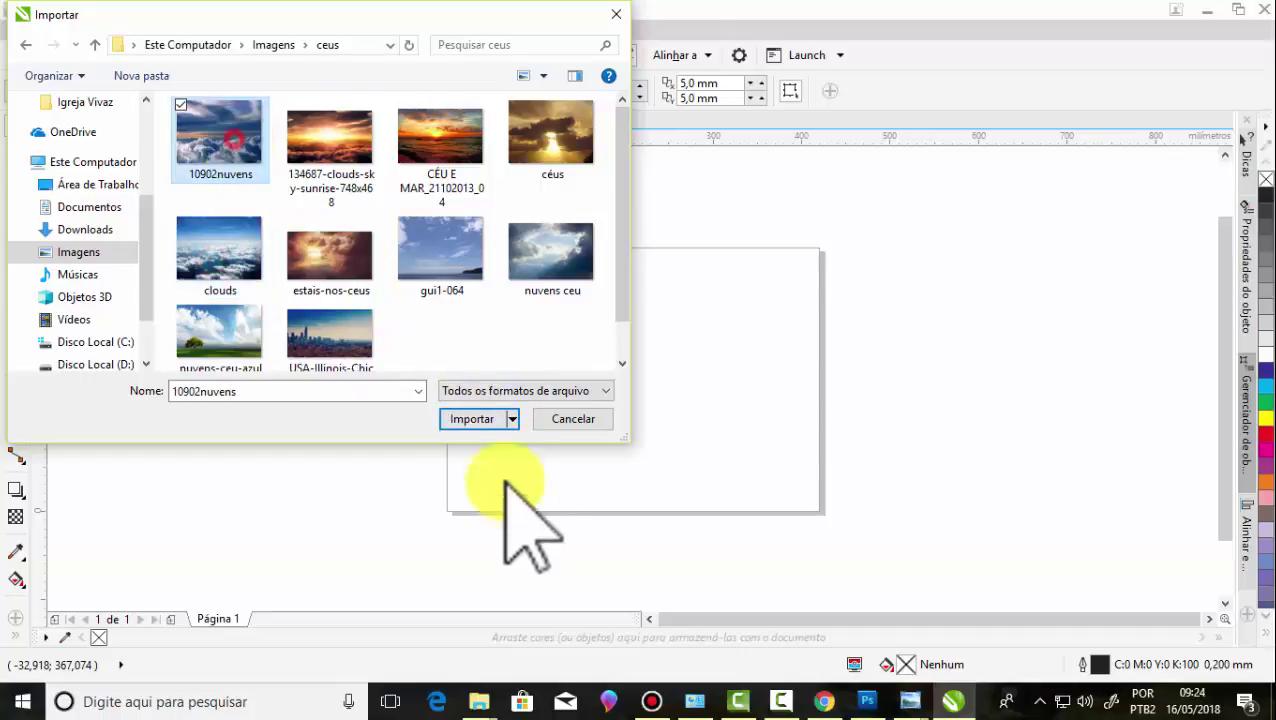
left_click(480, 418)
left_click(456, 264)
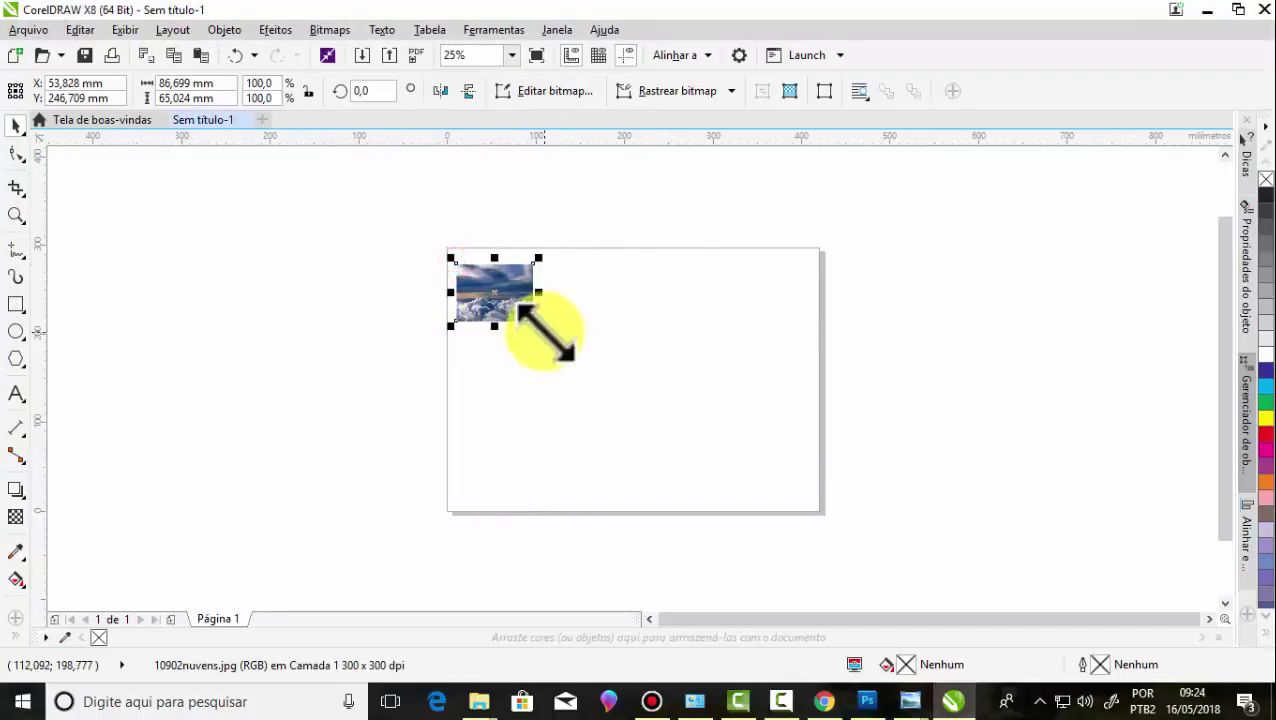
Step: Enlarge the cloud photo from its corner handles and move it right of the page
left_click_drag(541, 333, 822, 514)
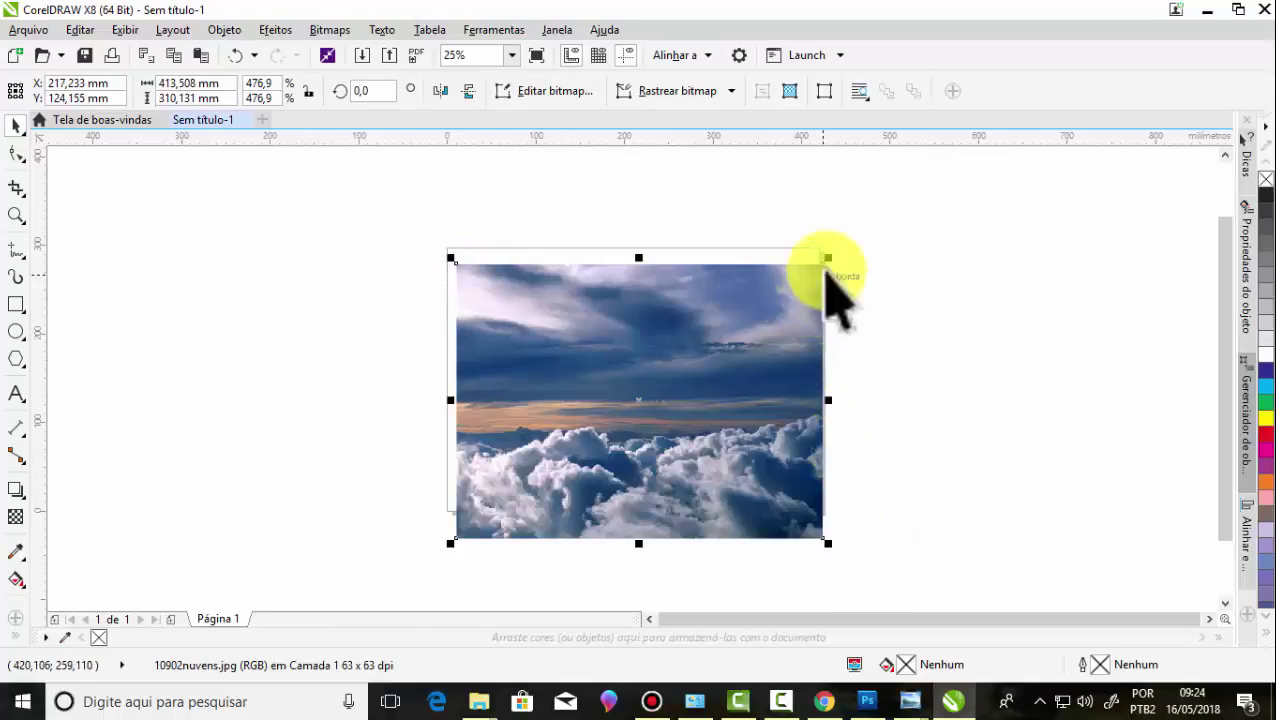
left_click_drag(833, 233, 846, 240)
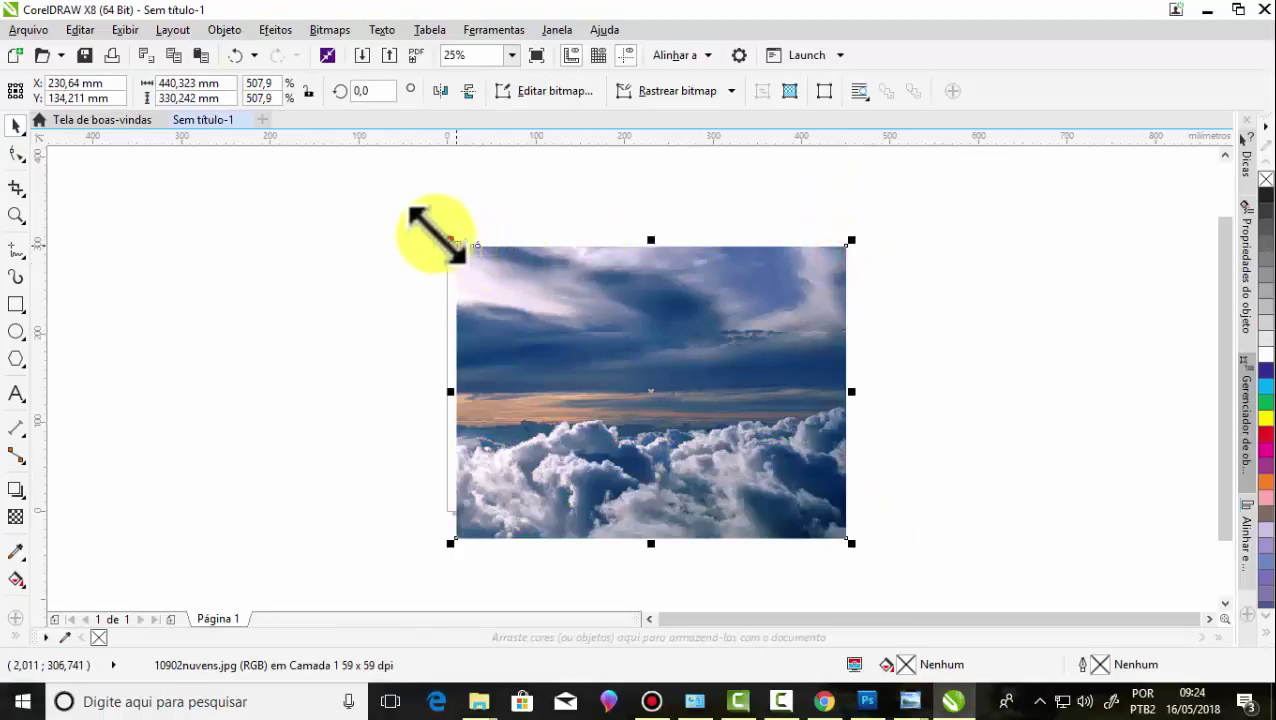
left_click_drag(456, 242, 421, 218)
left_click_drag(465, 283, 850, 308)
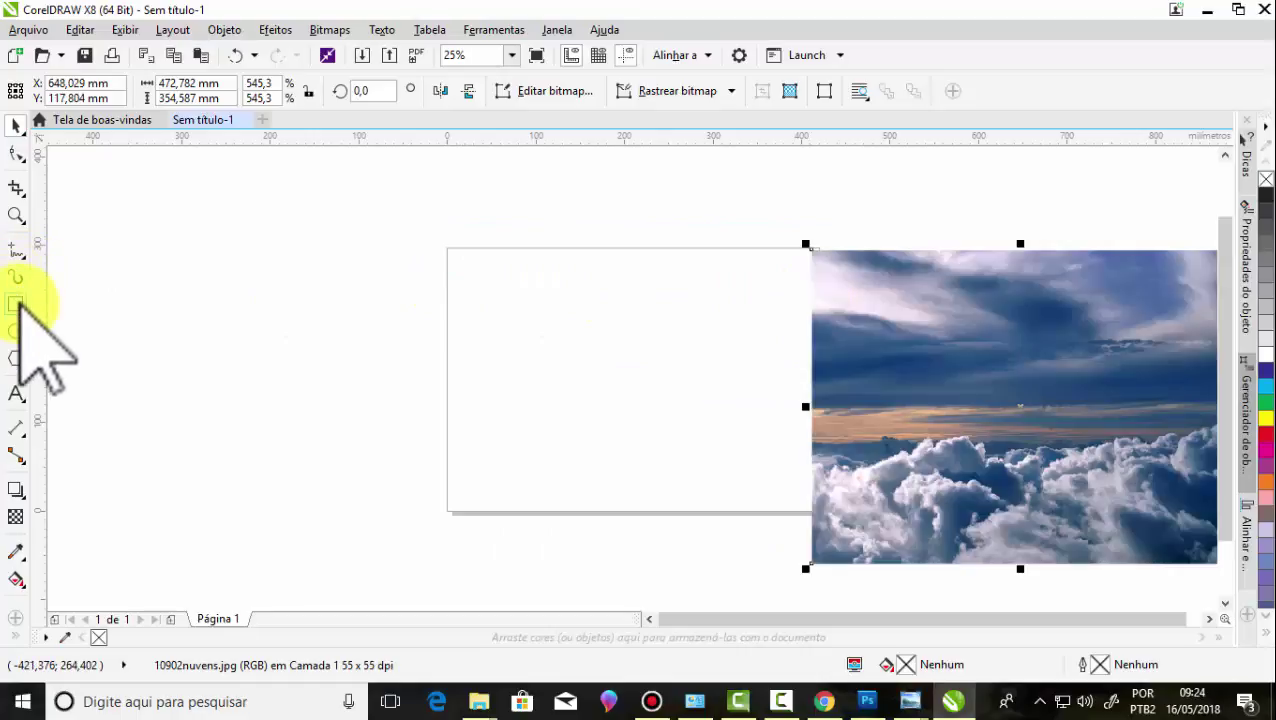
Step: Create a page-sized rectangle and move the cloud photo back over the page
double_click(16, 302)
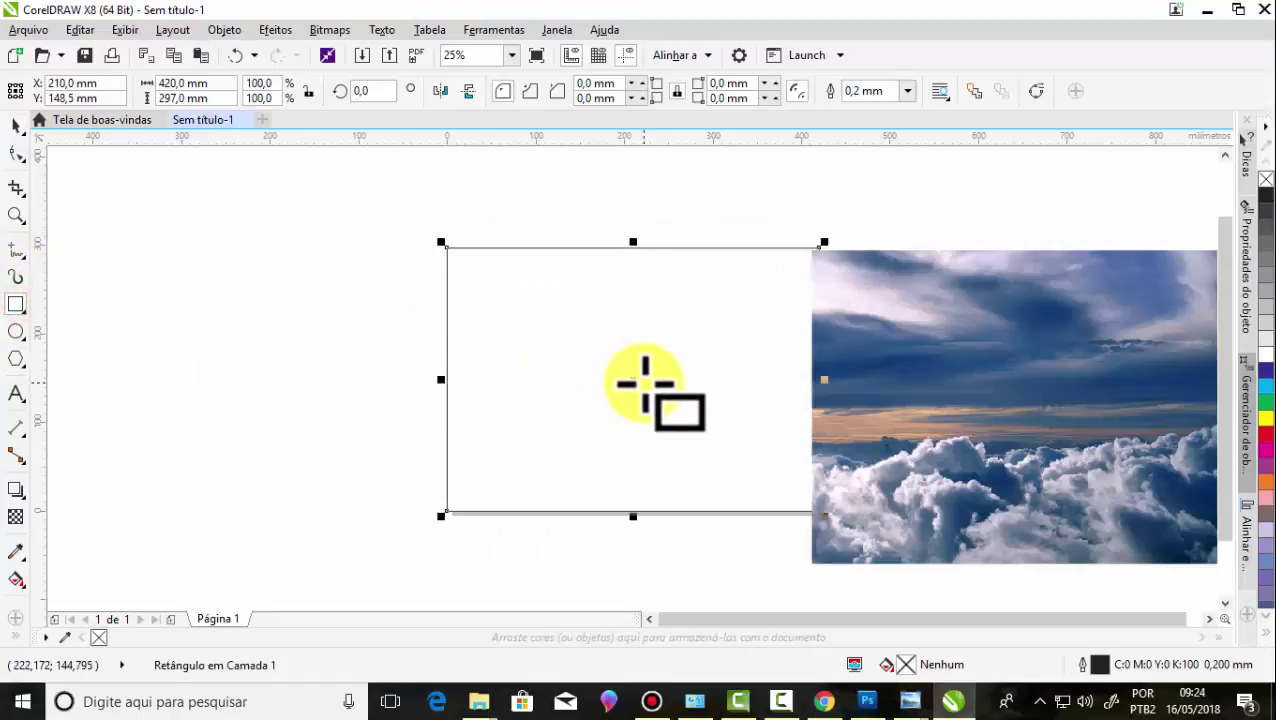
left_click(16, 124)
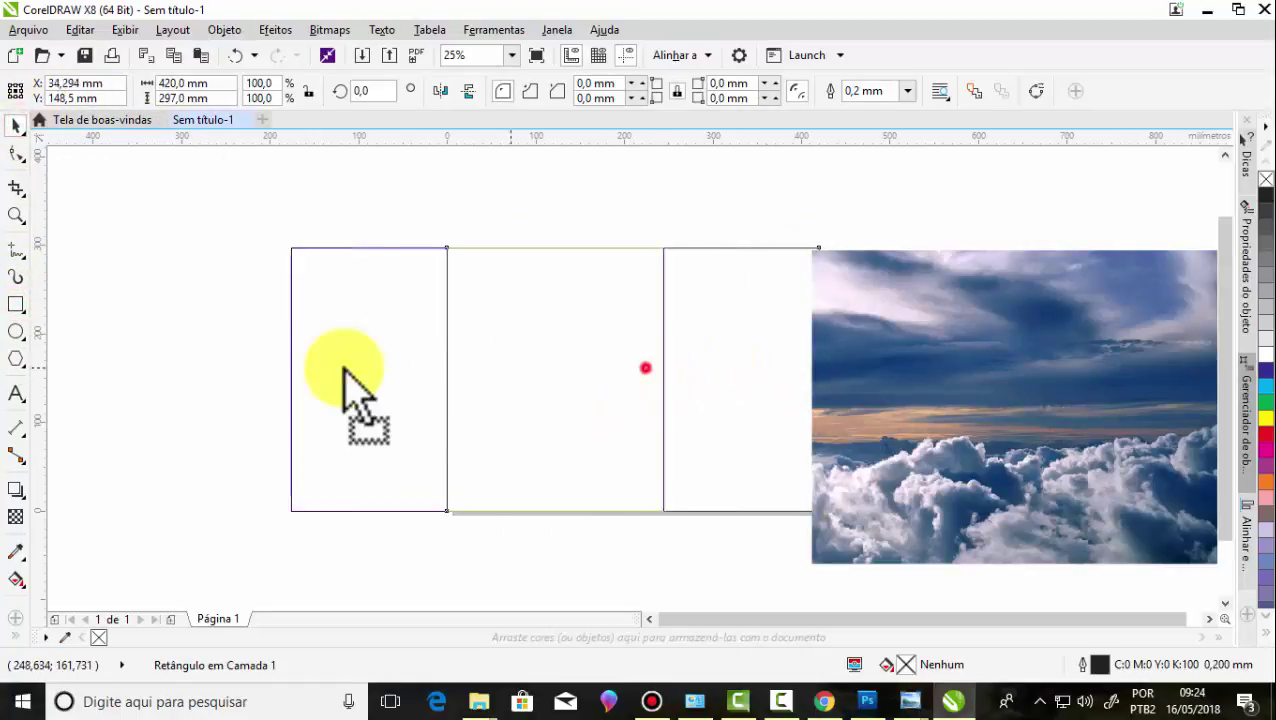
left_click_drag(646, 366, 316, 370)
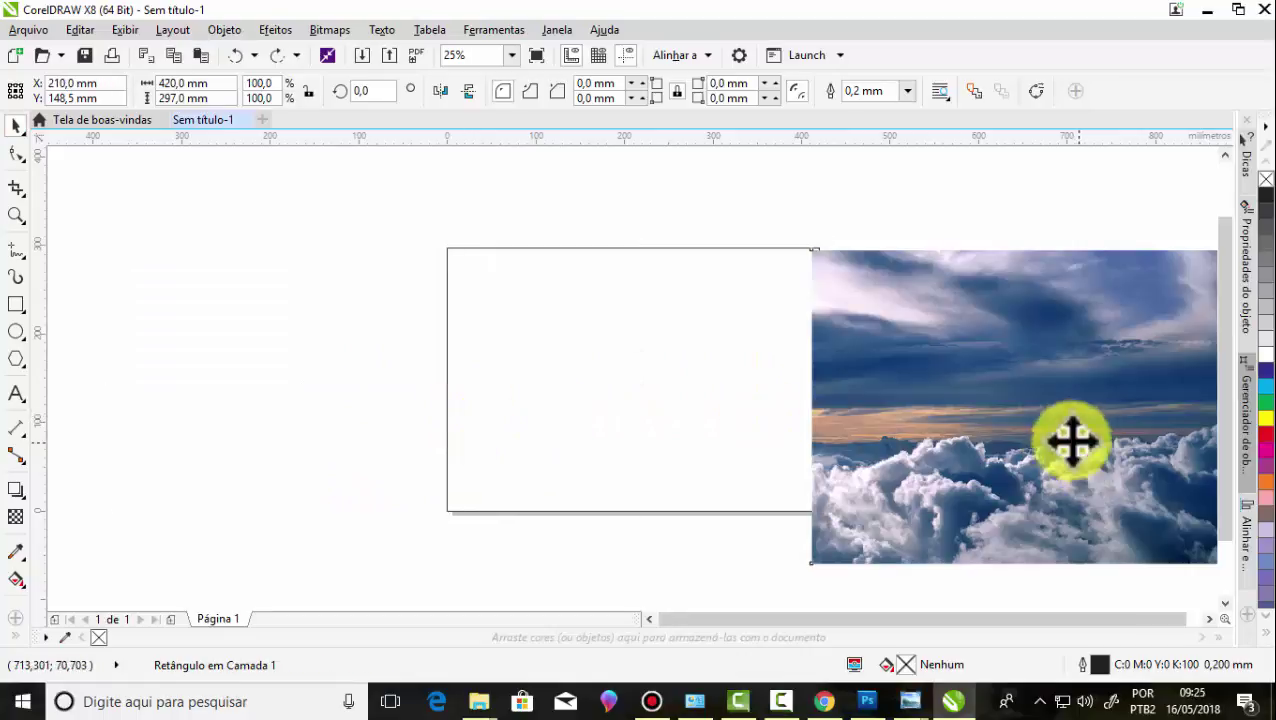
left_click_drag(1068, 436, 699, 422)
mouse_move(620, 362)
left_mouse_down()
mouse_move(600, 384)
mouse_move(608, 428)
left_mouse_up()
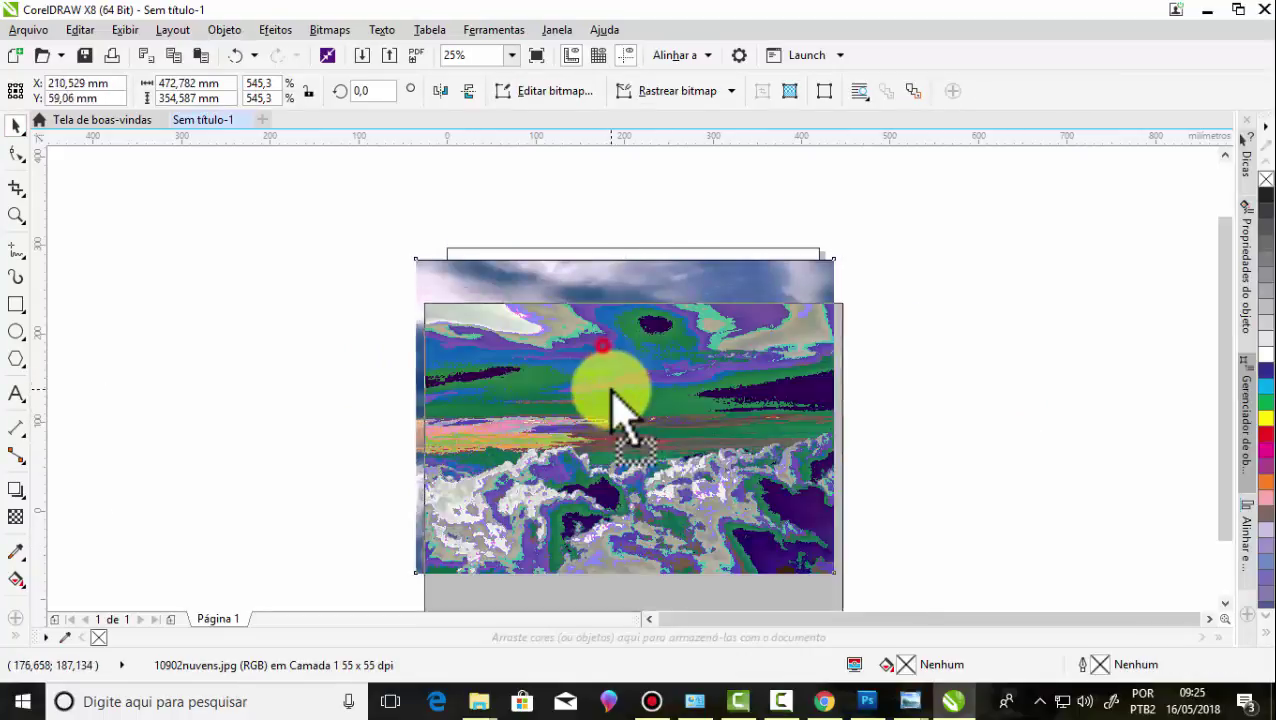
Step: PowerClip the cloud photo inside the 420 × 297 mm rectangle, shifting it upward within the frame
right_click(612, 390)
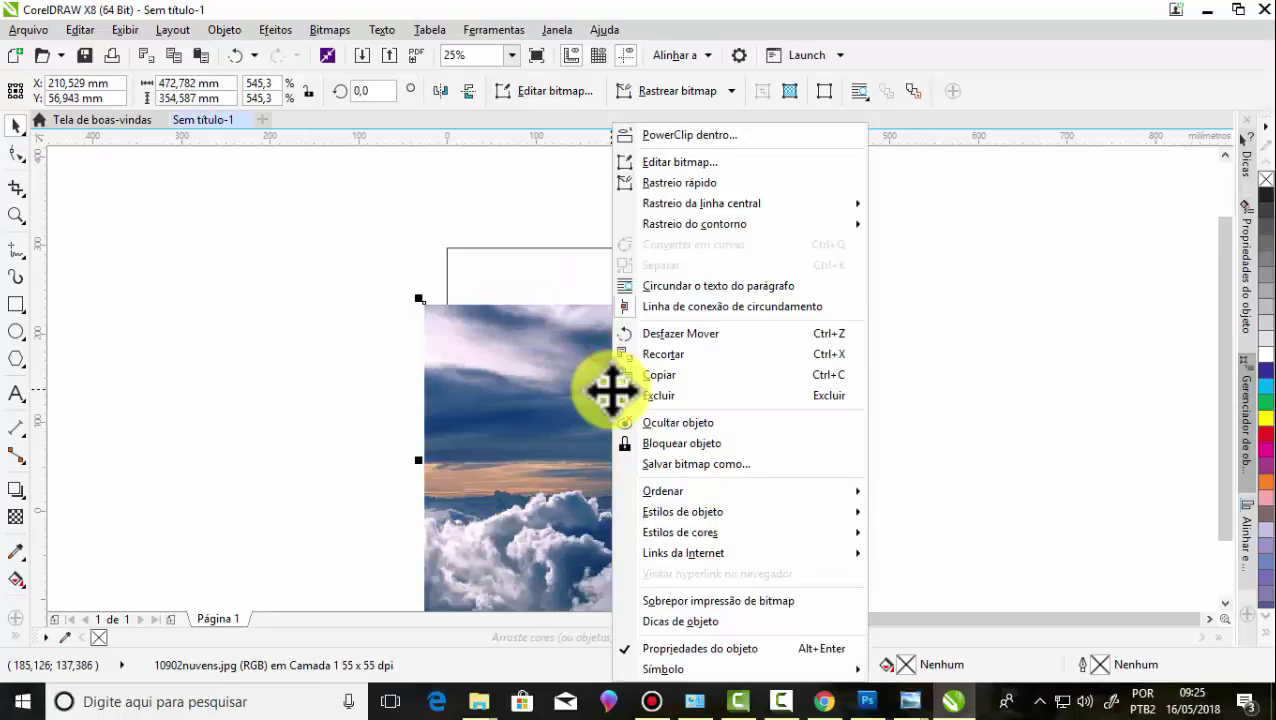
left_click(706, 135)
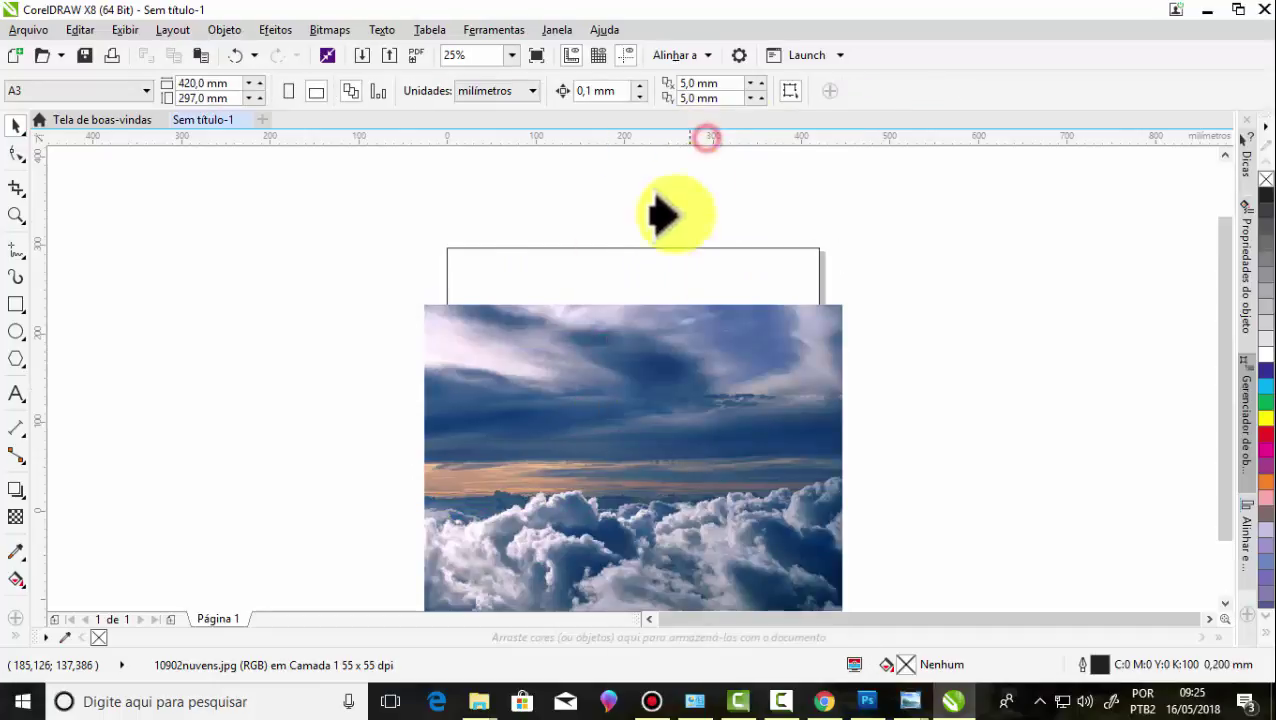
left_click(575, 265)
left_click(586, 538)
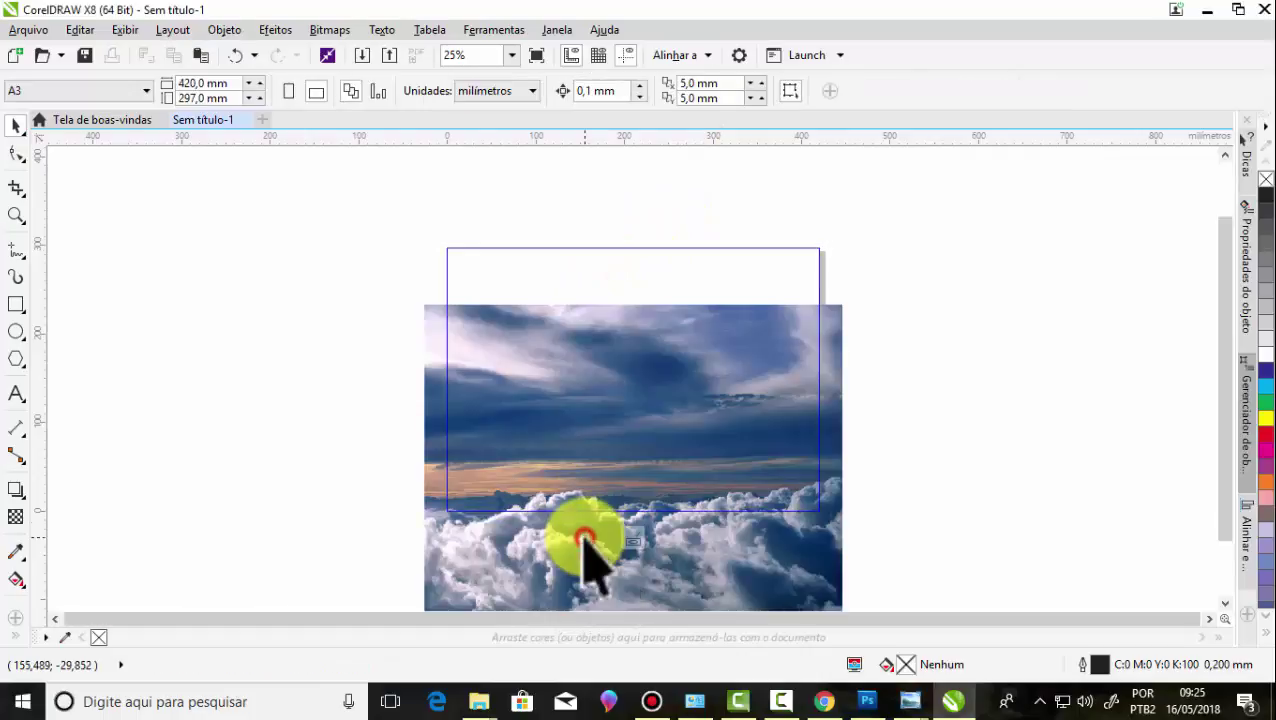
left_click_drag(610, 432, 608, 349)
left_click(623, 371)
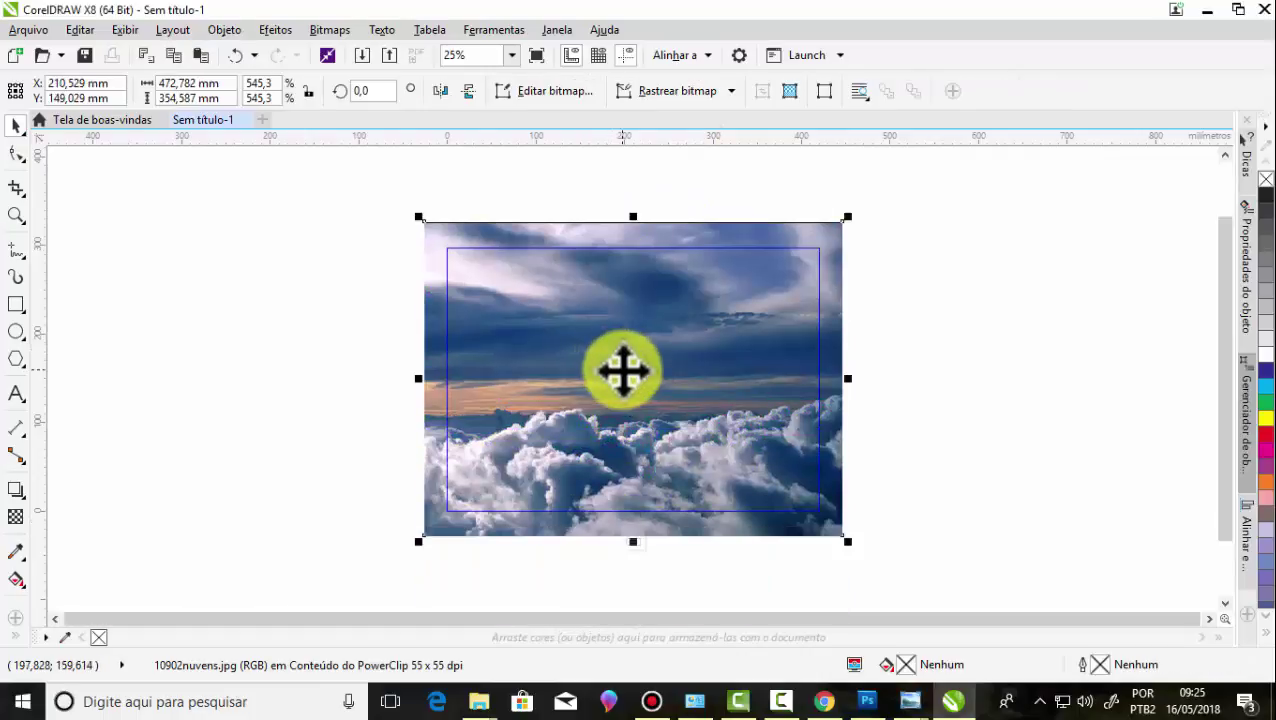
left_click(638, 538)
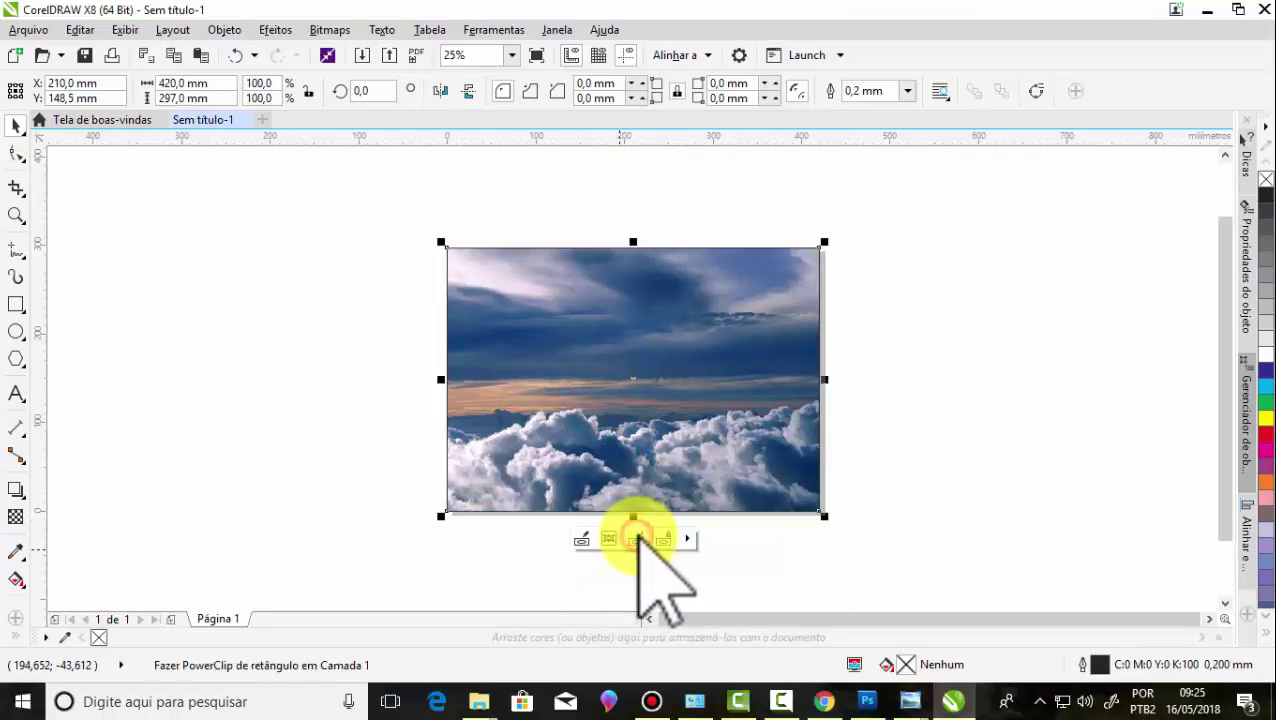
left_click(921, 356)
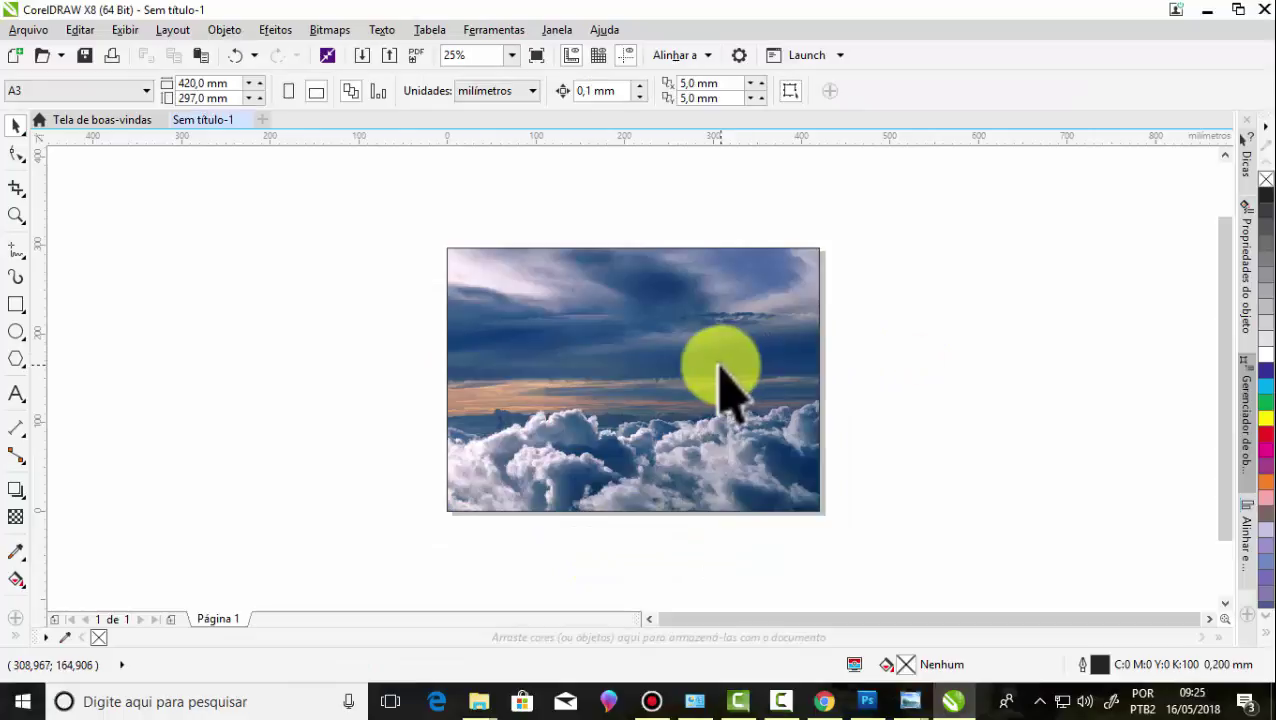
Step: Import TEXTO 3D 012 and TEXTO DOURADO 3D from Área de Trabalho, placing one on each side of the page
left_click(365, 57)
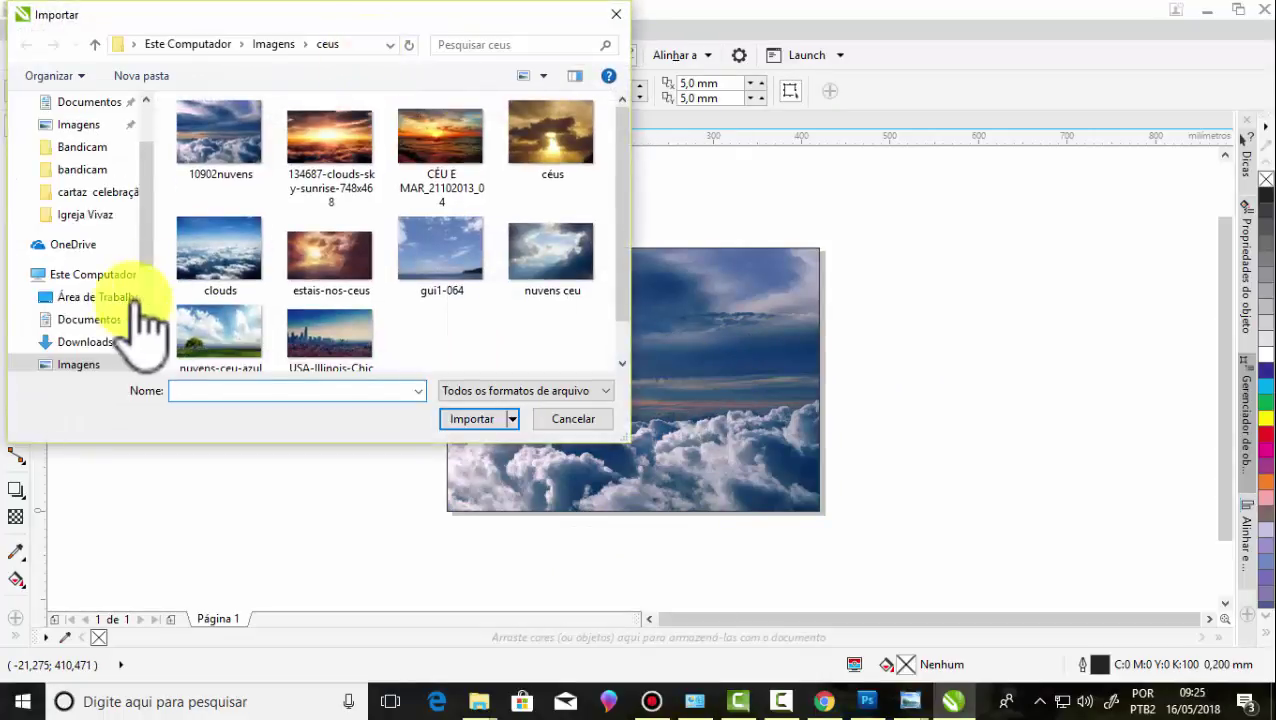
left_click(120, 298)
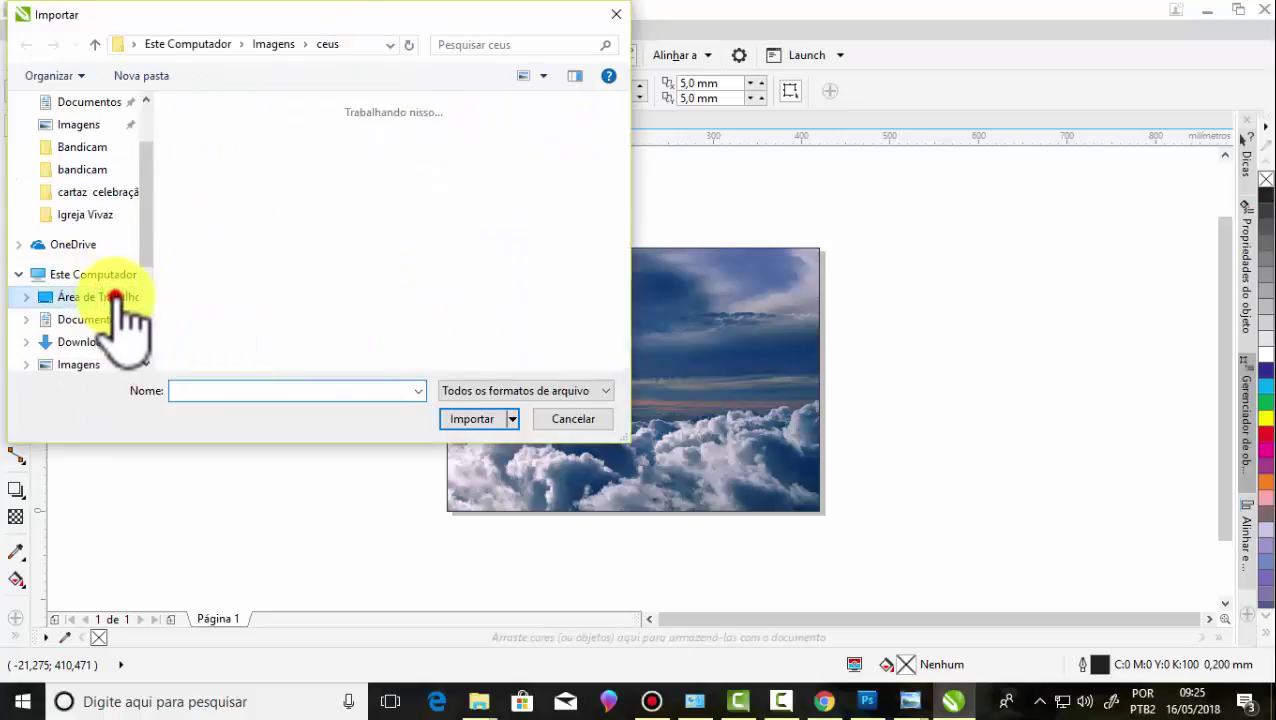
left_click_drag(628, 120, 625, 305)
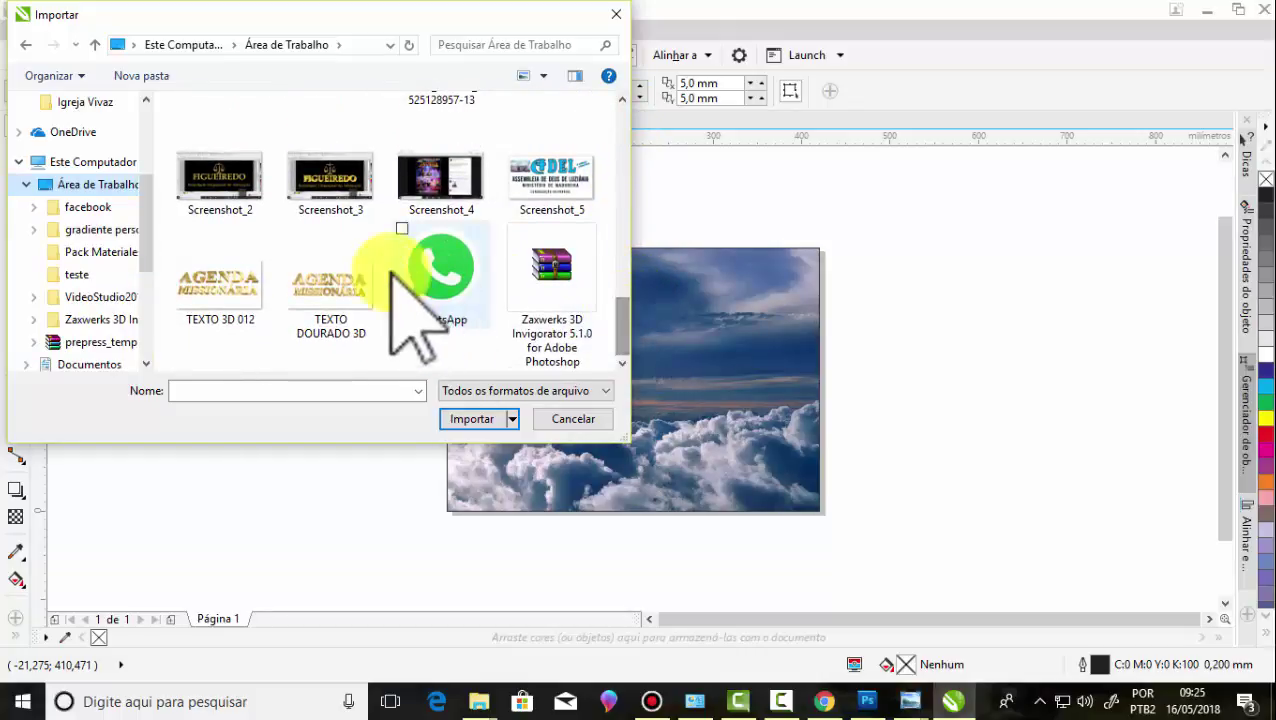
left_click(330, 285)
left_click(220, 285, "ctrl")
left_click(480, 413)
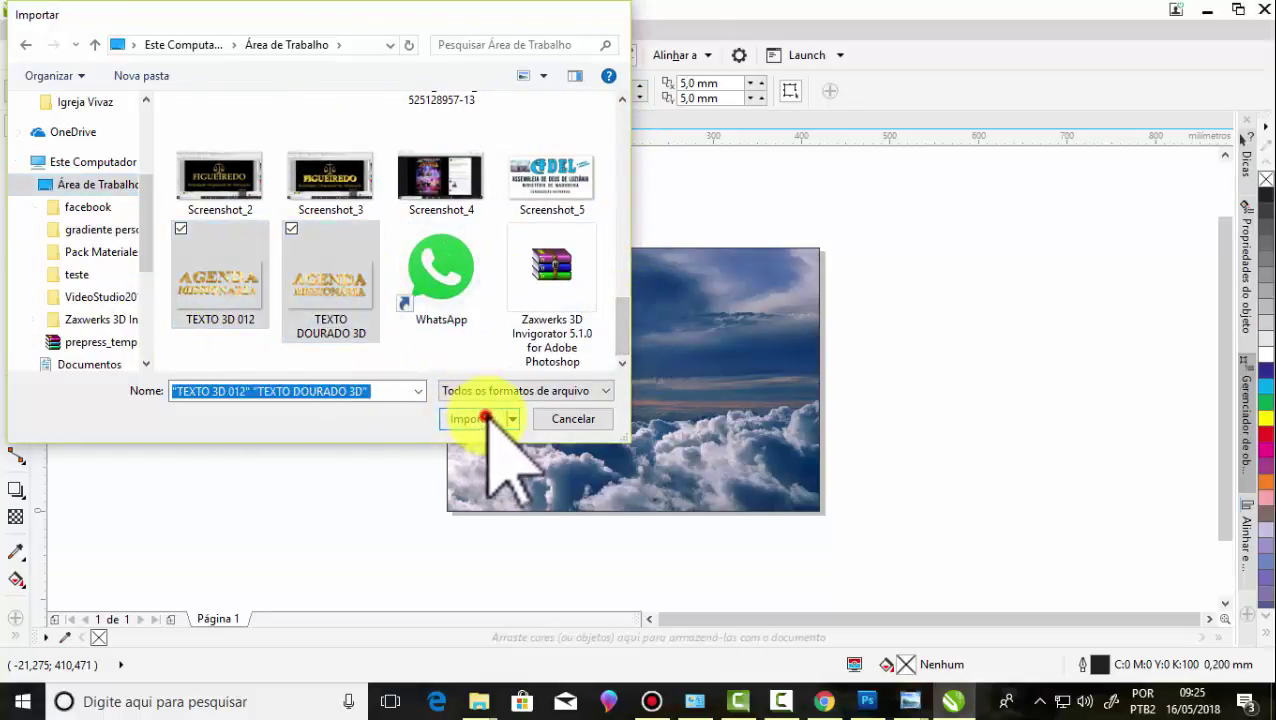
left_click(305, 254)
left_click(766, 206)
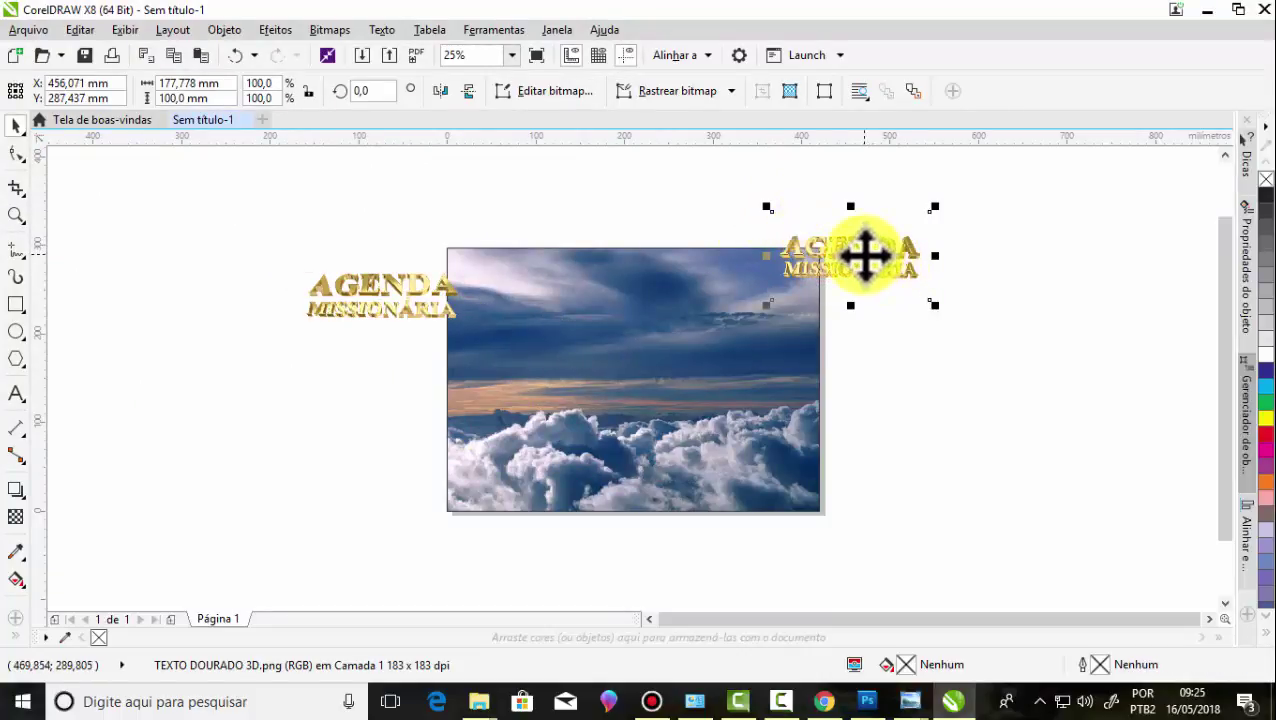
Step: Move TEXTO DOURADO 3D onto the sky photo, scale it to about 187%, and shift the other copy left
left_click_drag(865, 255, 588, 308)
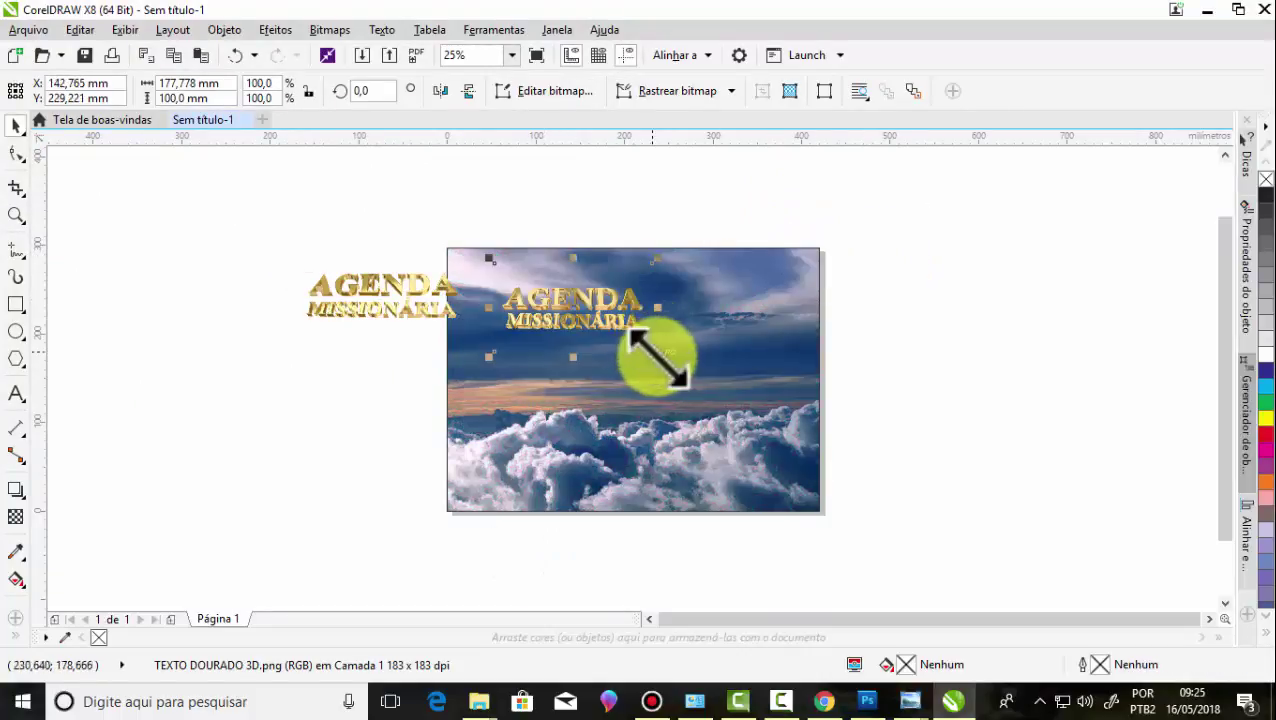
left_click_drag(657, 356, 794, 434)
left_click_drag(407, 285, 287, 290)
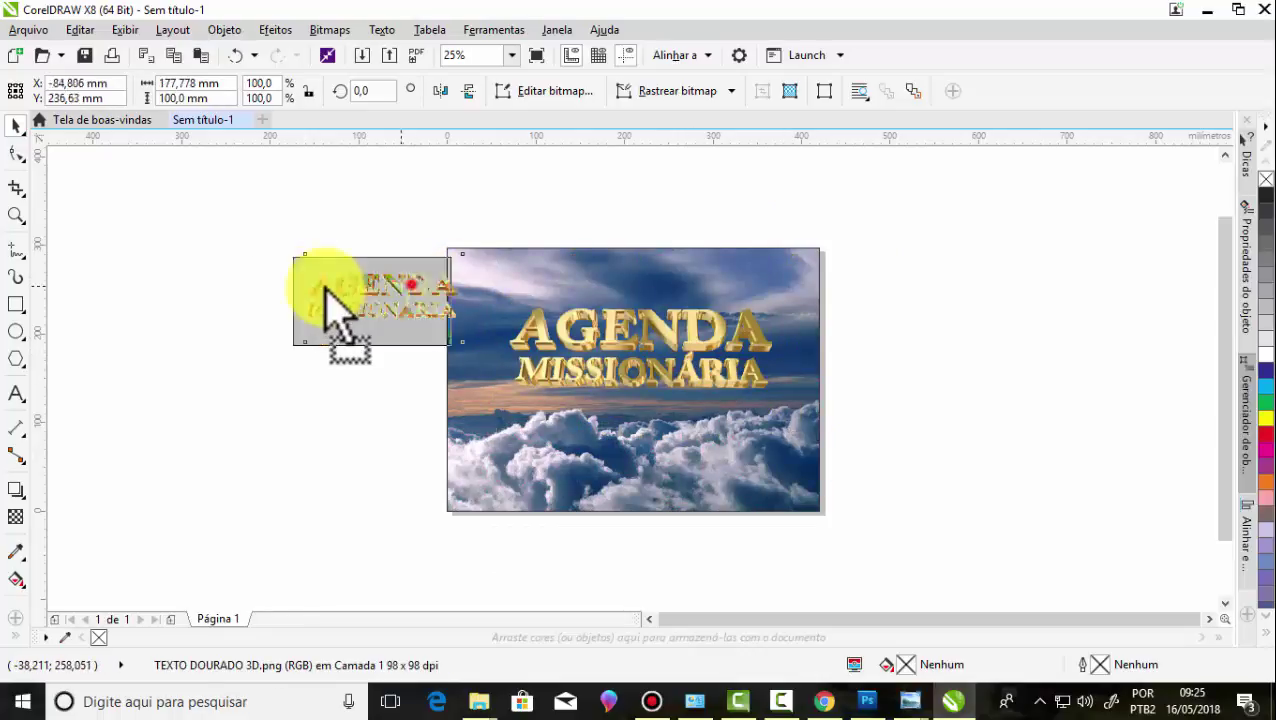
scroll(600, 360, "up", 3)
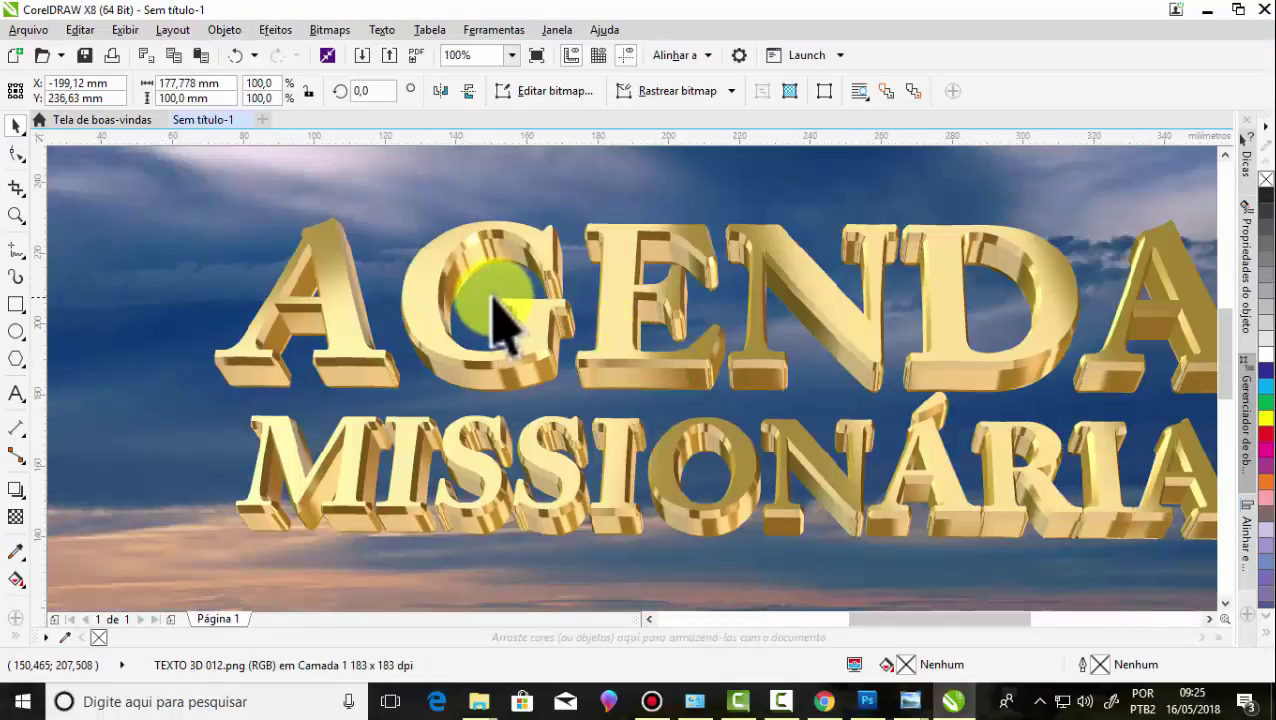
scroll(497, 312, "down", 2)
Step: Enlarge TEXTO DOURADO 3D to 217.2% across the top of the page
left_click(597, 350)
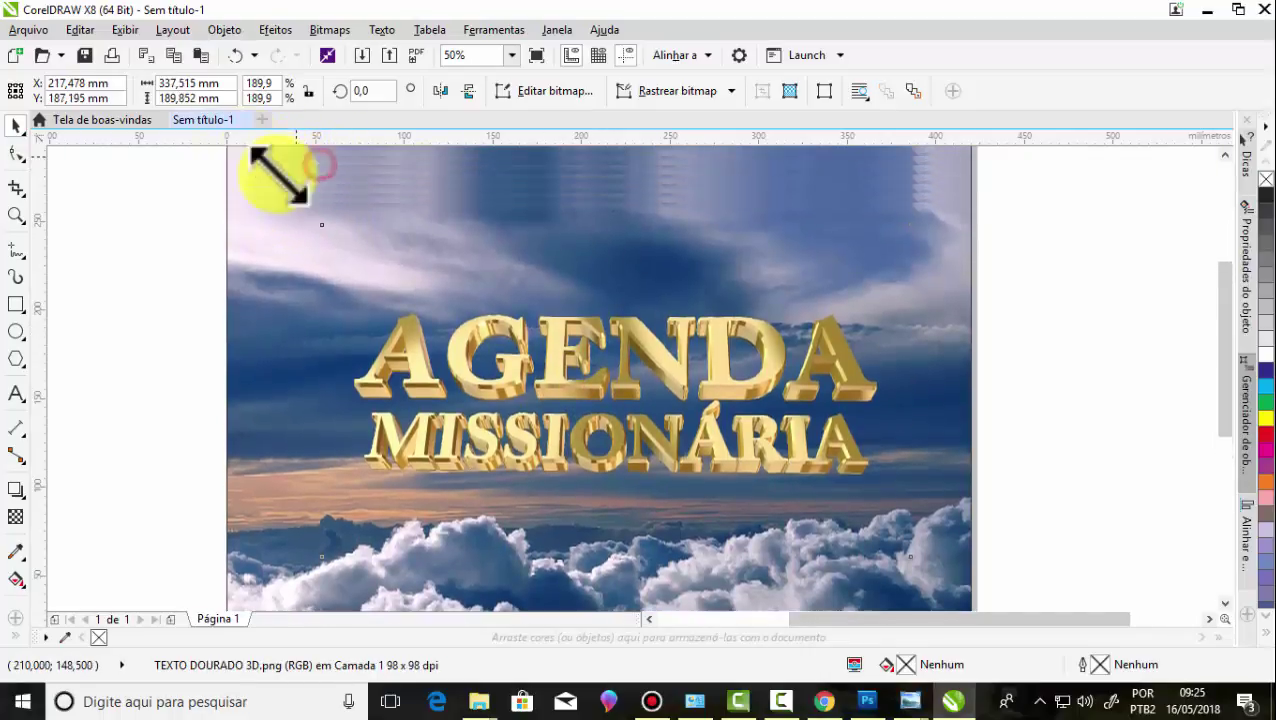
left_click_drag(318, 164, 262, 176)
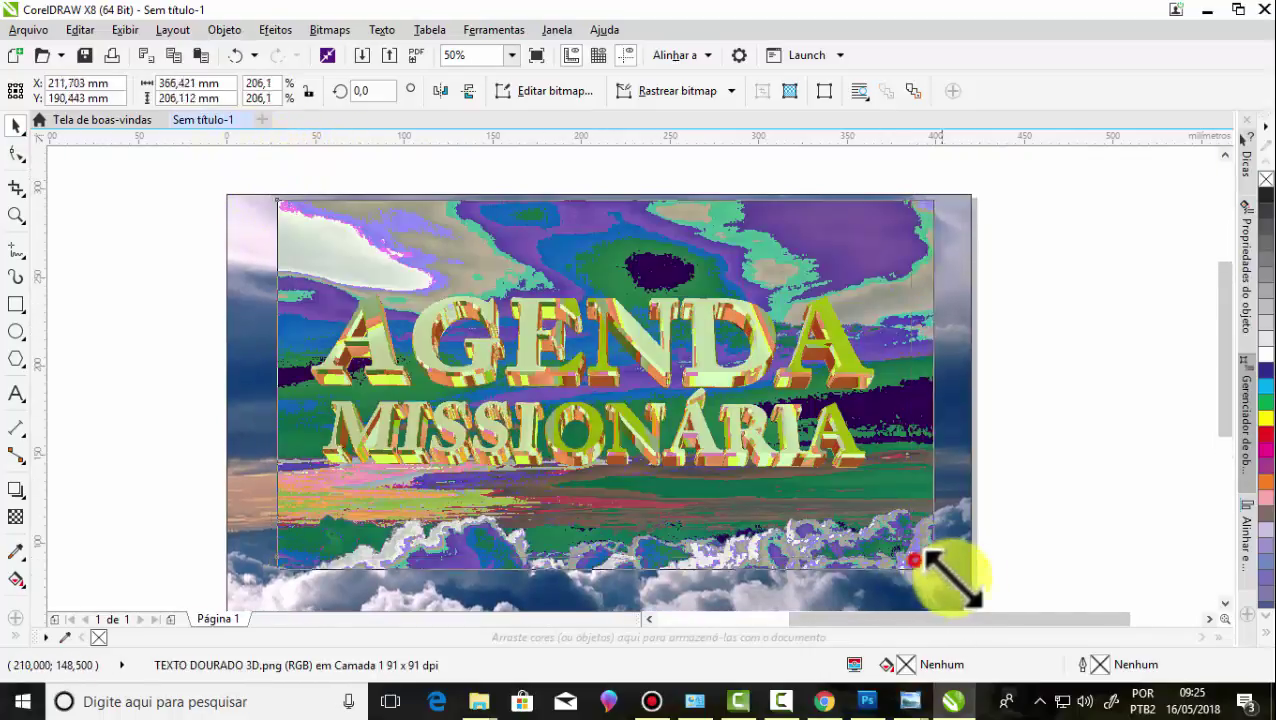
left_click_drag(915, 560, 983, 584)
scroll(527, 333, "down", 2)
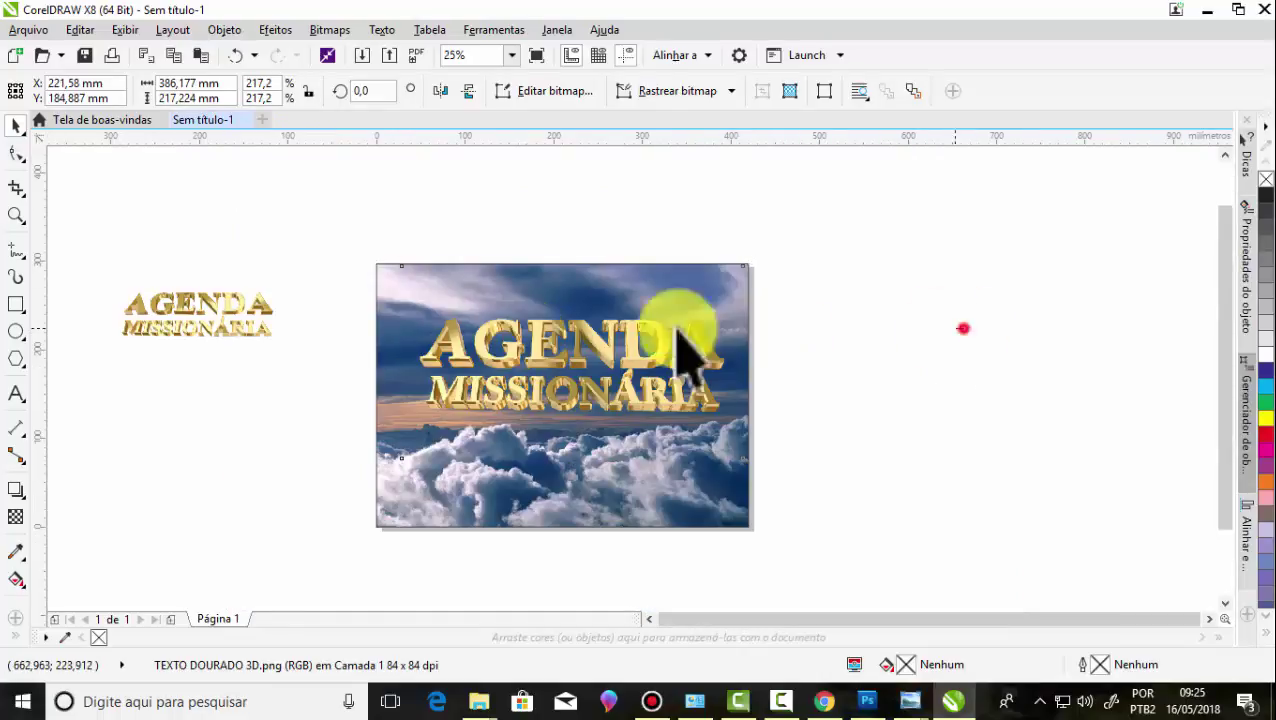
scroll(541, 356, "up", 1)
scroll(584, 413, "up", 1)
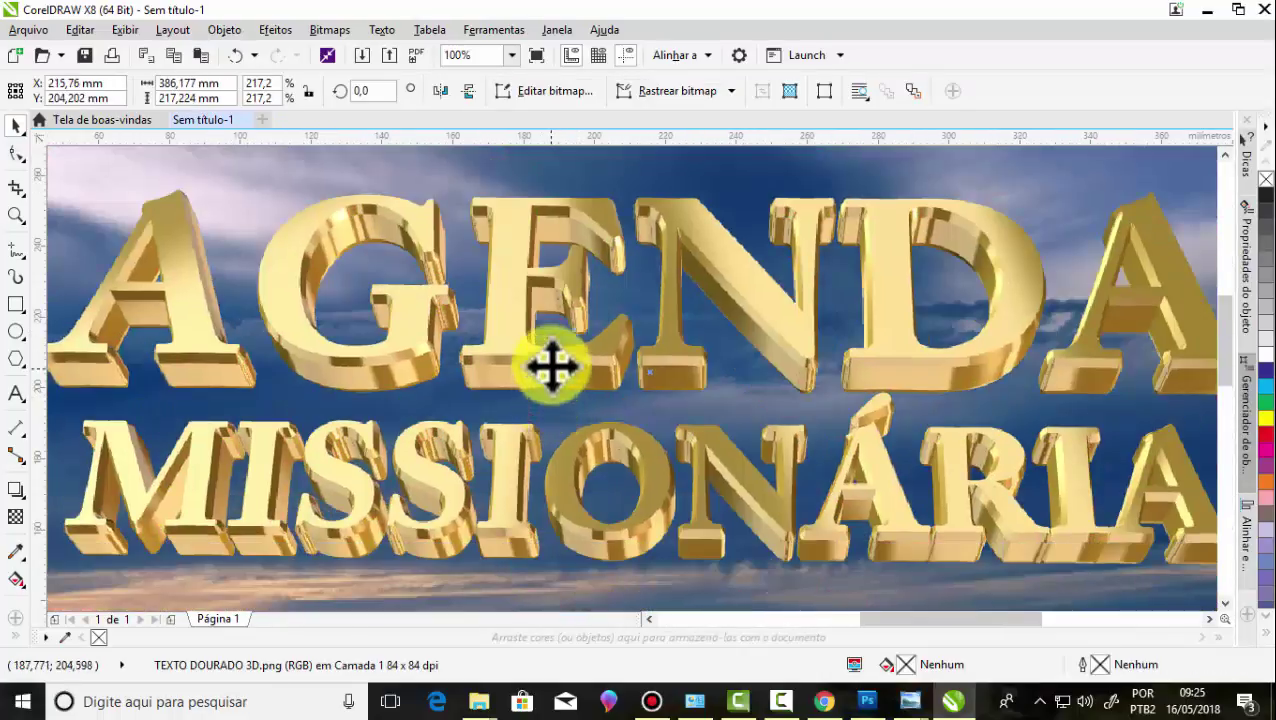
scroll(605, 347, "down", 2)
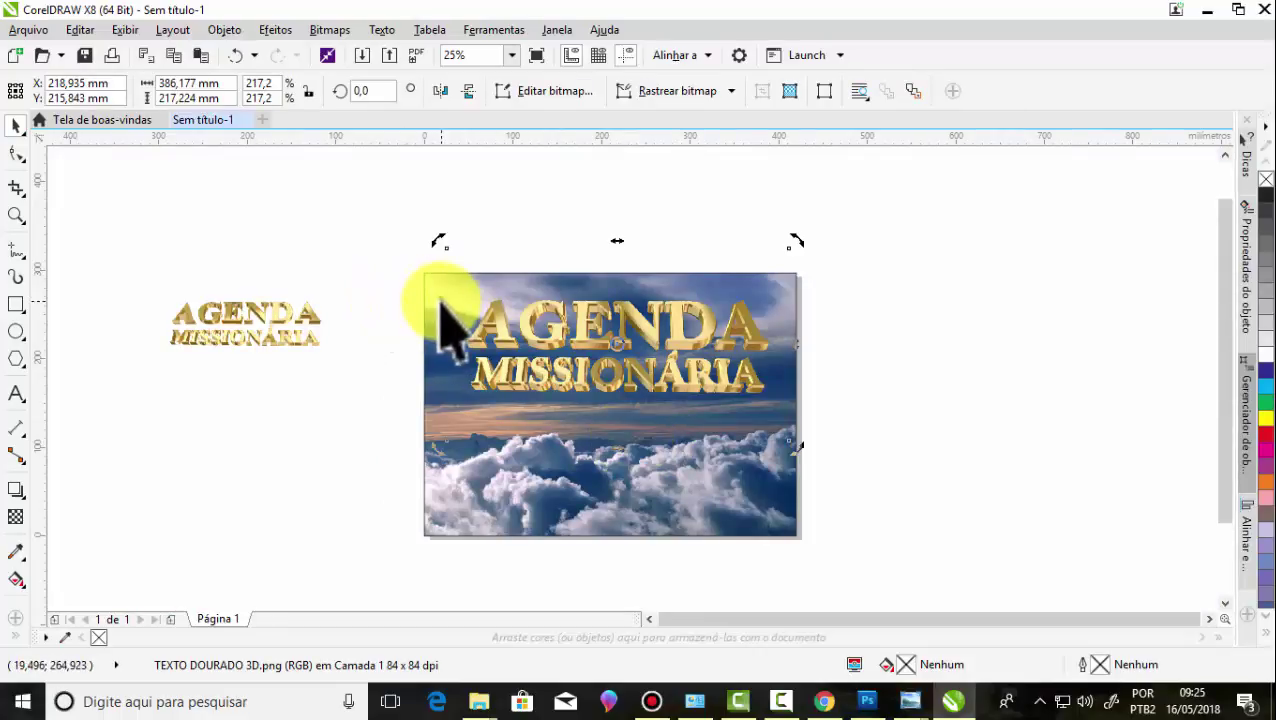
left_click_drag(447, 320, 833, 337)
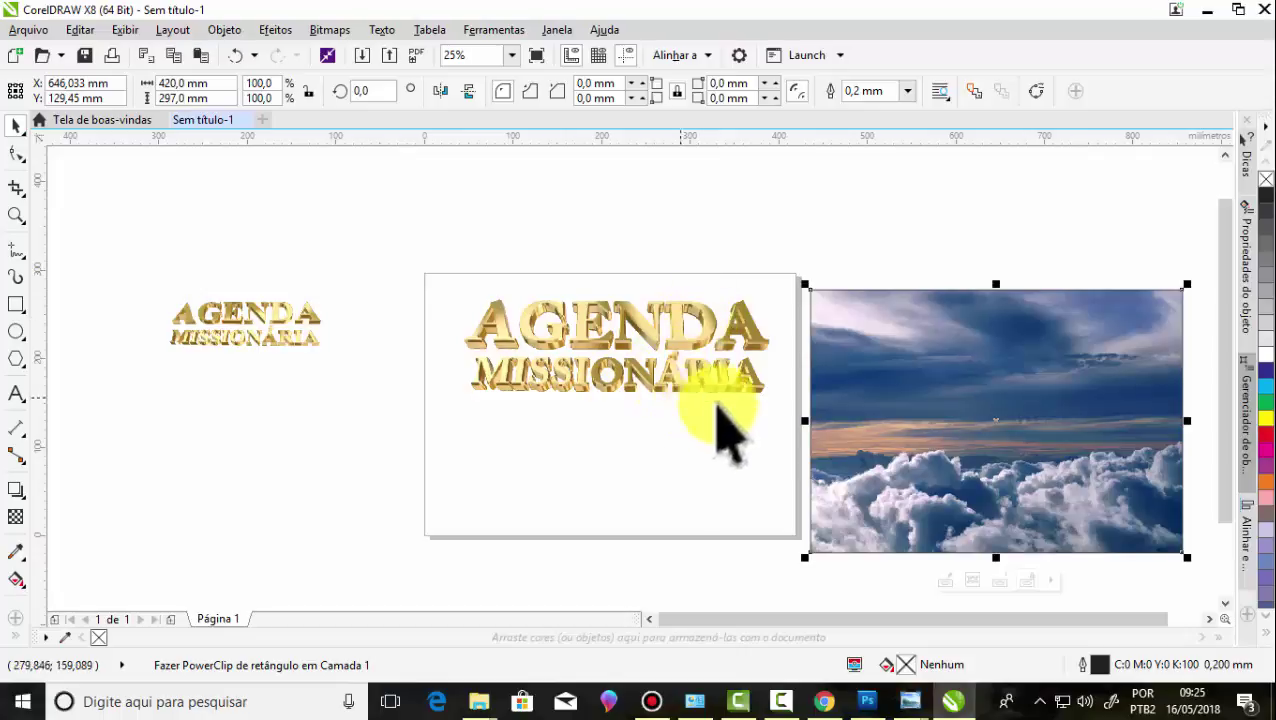
Step: Make the page portrait 297 × 420 mm and rescale the gold title to 159% near the top
left_click(403, 181)
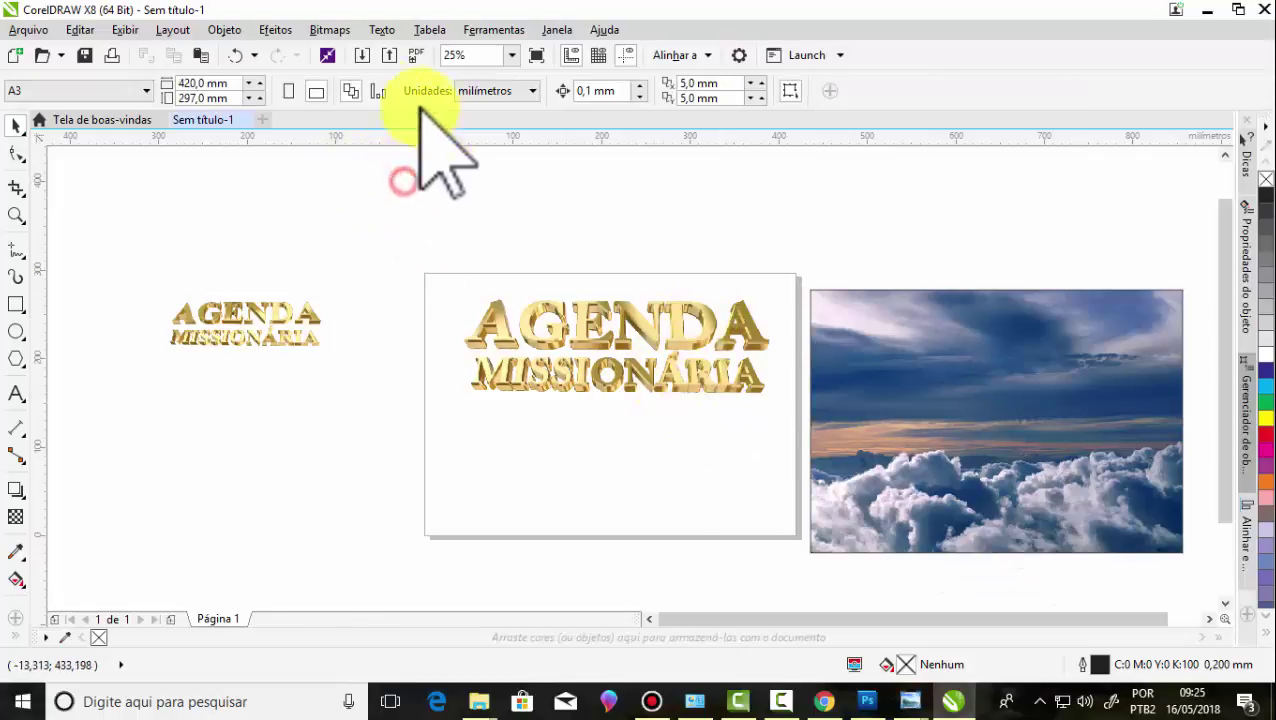
left_click(287, 91)
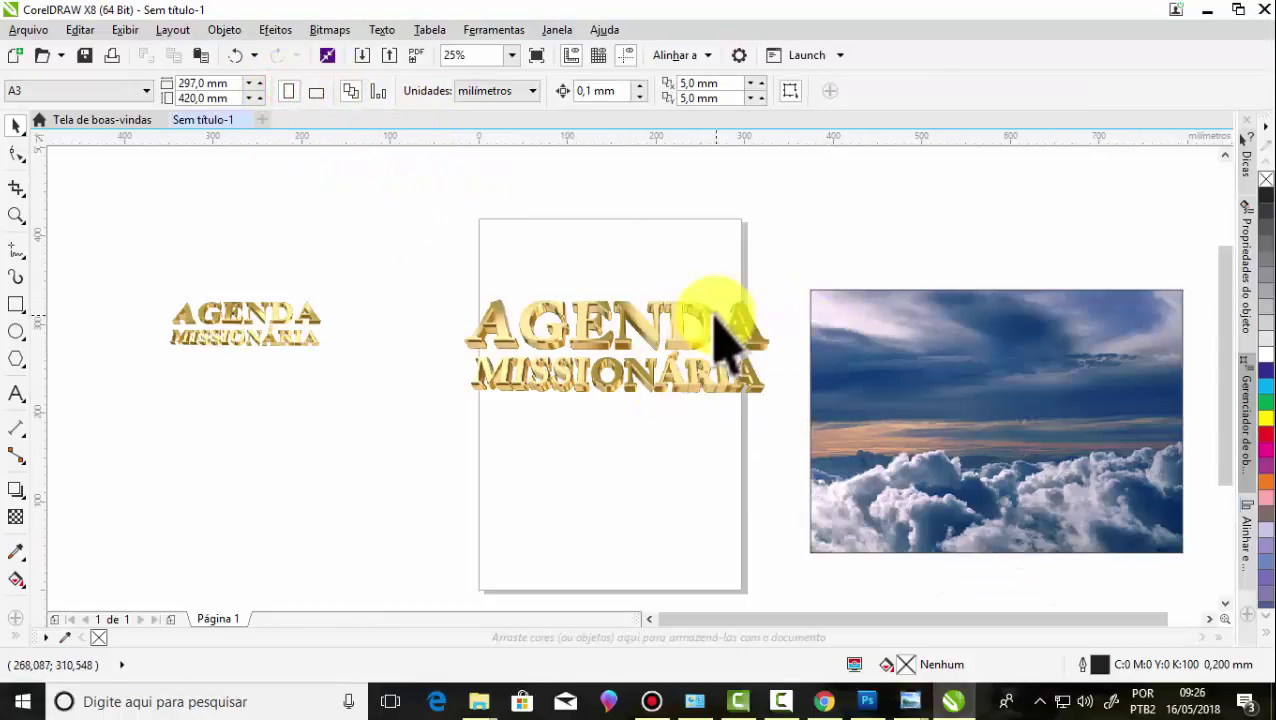
left_click(716, 316)
left_click_drag(795, 446, 702, 394)
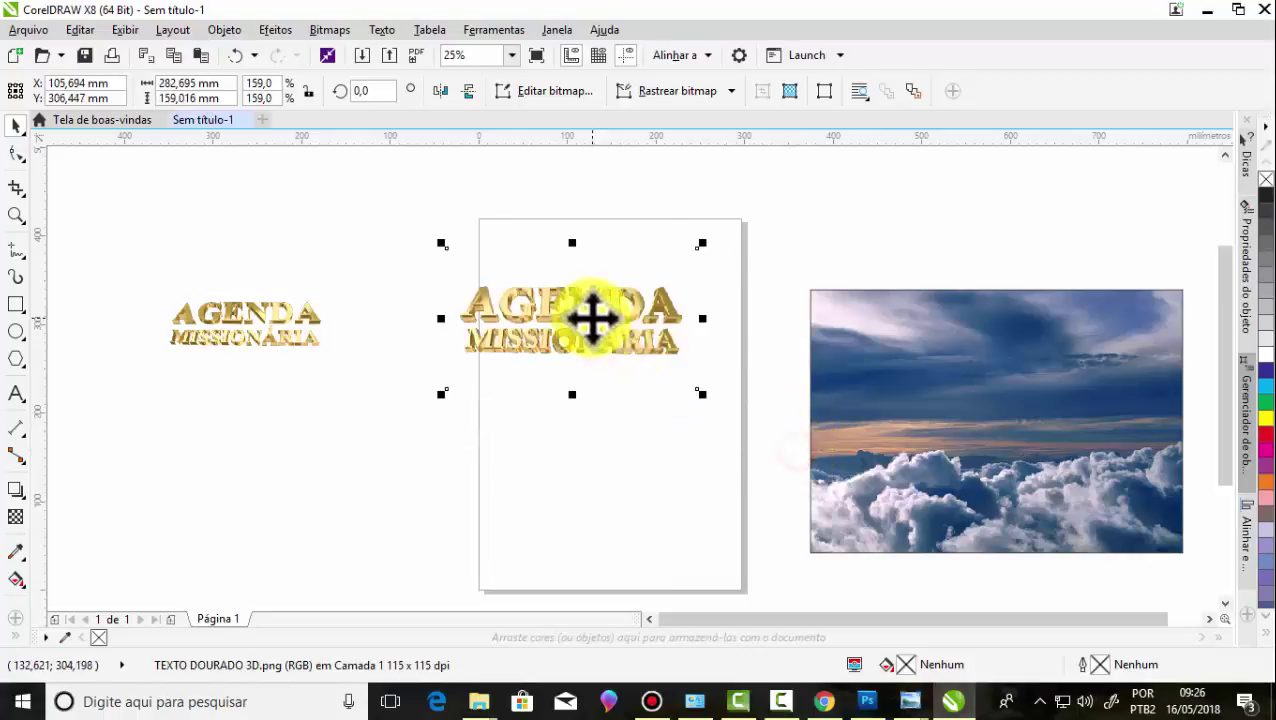
left_click_drag(593, 318, 628, 290)
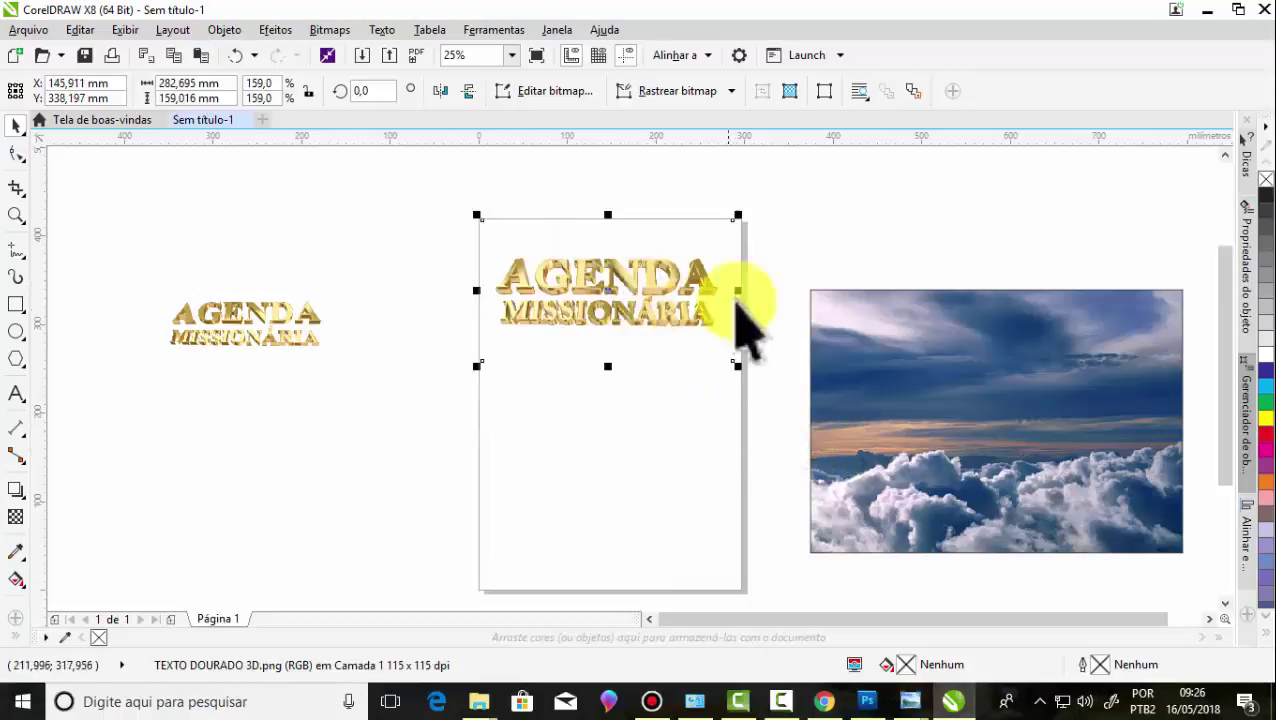
mouse_move(737, 305)
left_mouse_down()
mouse_move(675, 293)
mouse_move(678, 308)
left_mouse_up()
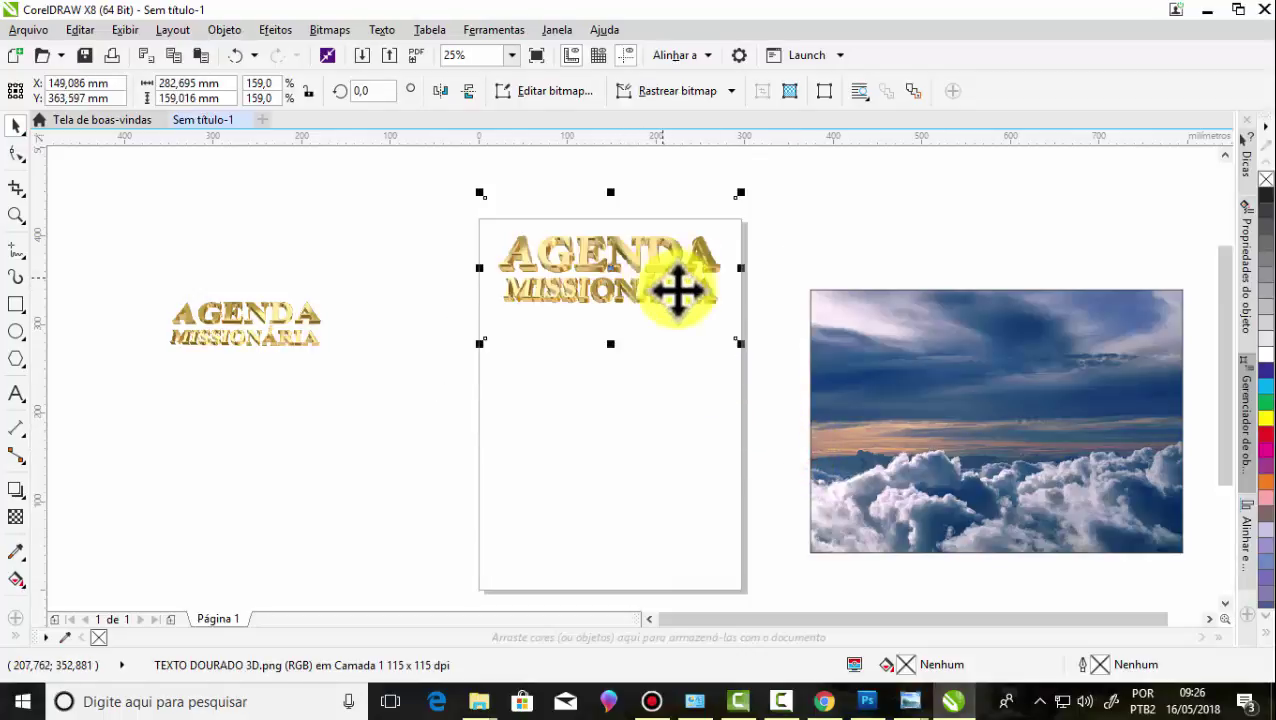
left_click(878, 249)
left_click(951, 418)
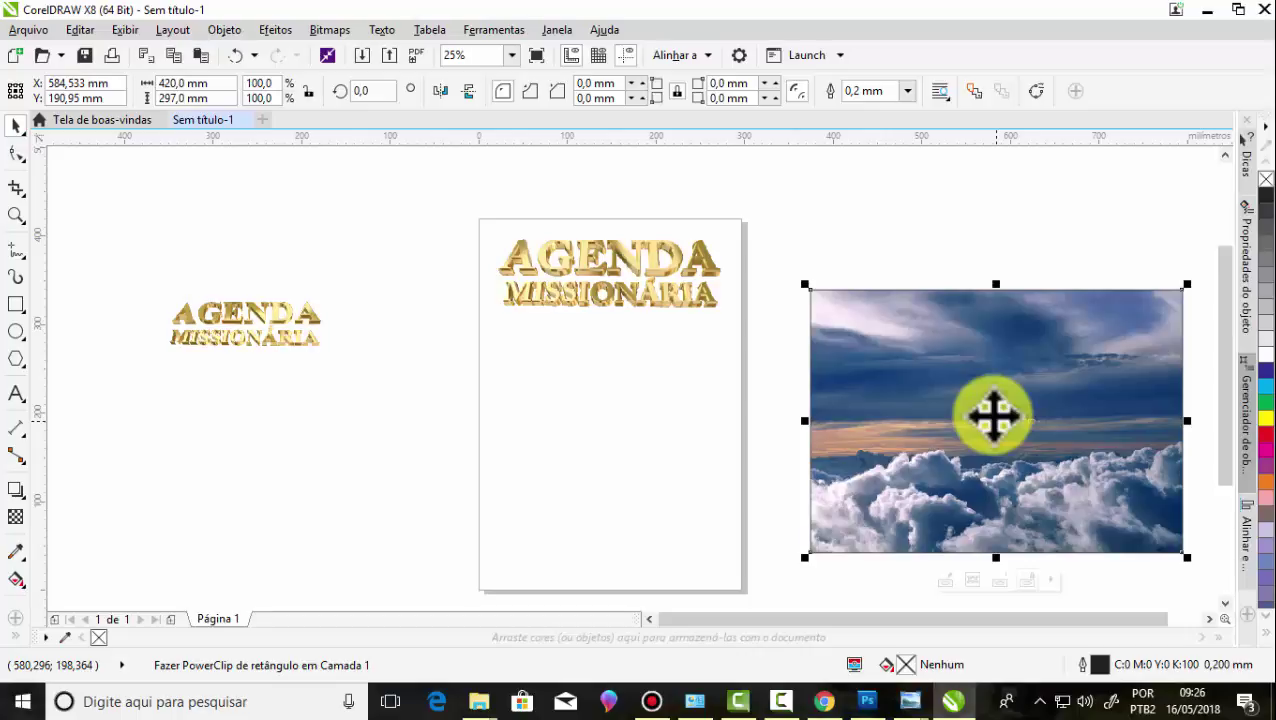
Step: Delete the sky photo and import two pexels city night photos, placing them on the canvas
key("Delete")
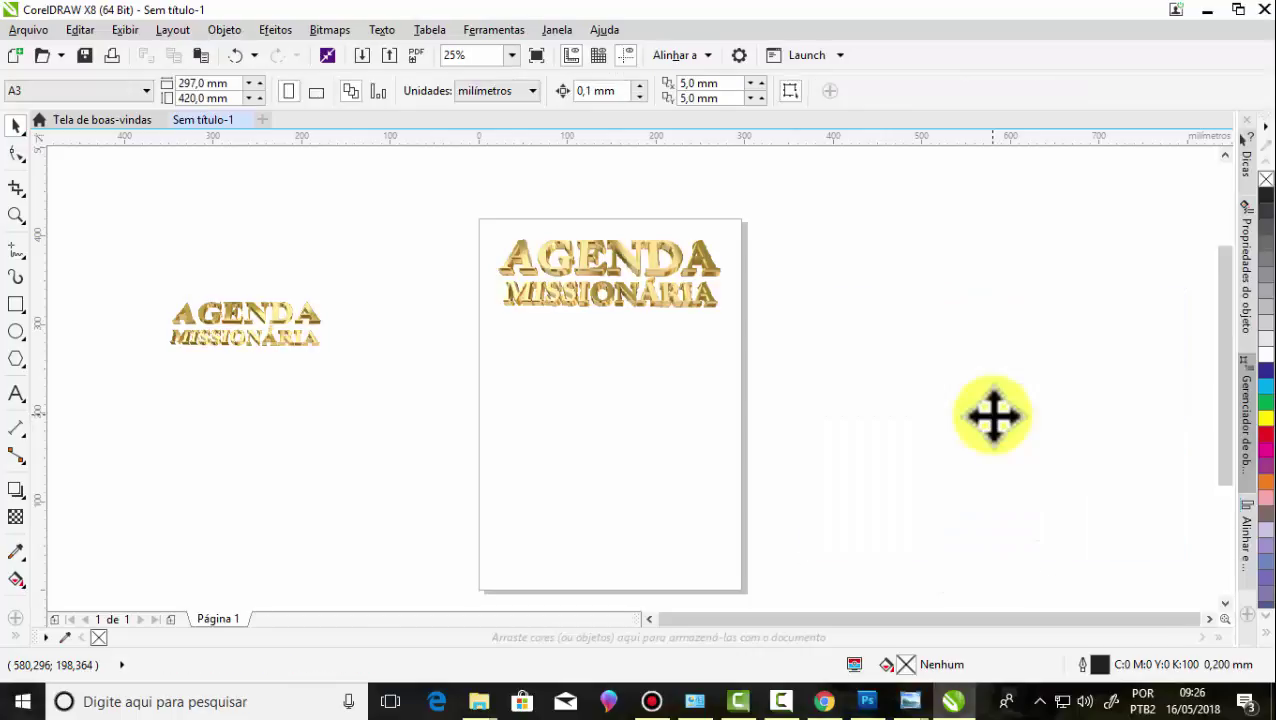
key("ctrl+i")
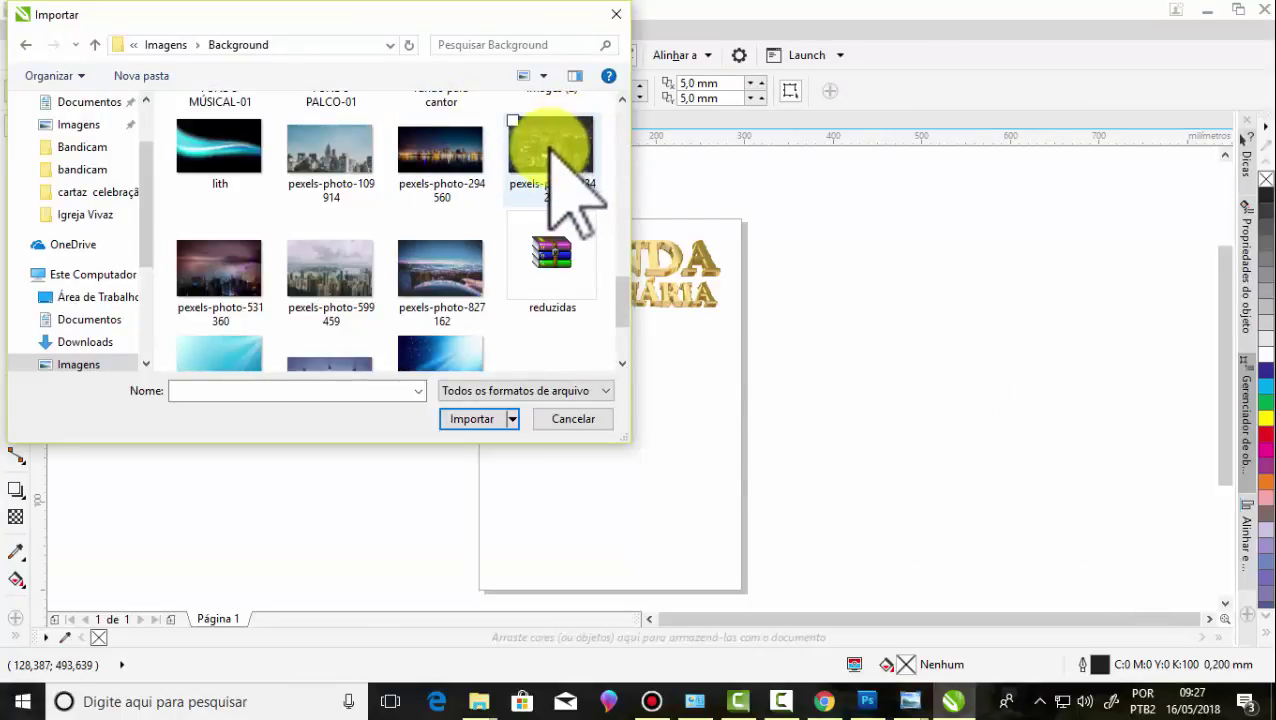
left_click(222, 270, "ctrl")
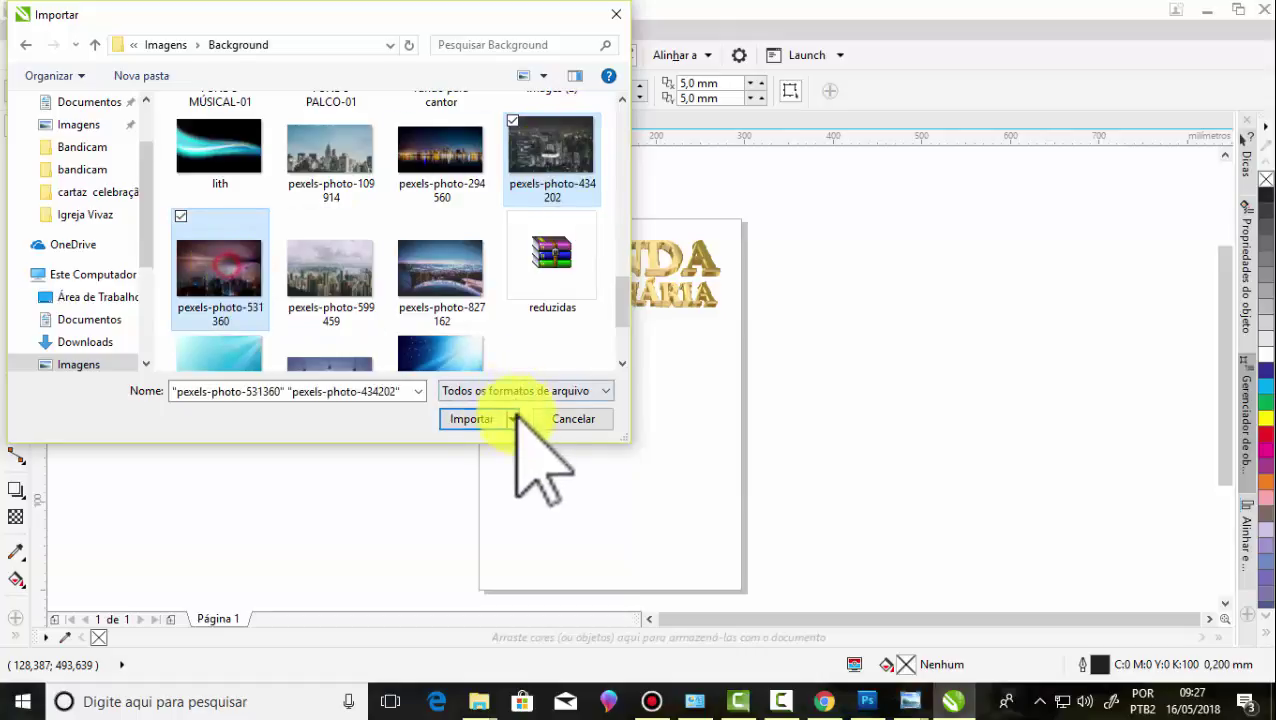
left_click(482, 420)
left_click(157, 184)
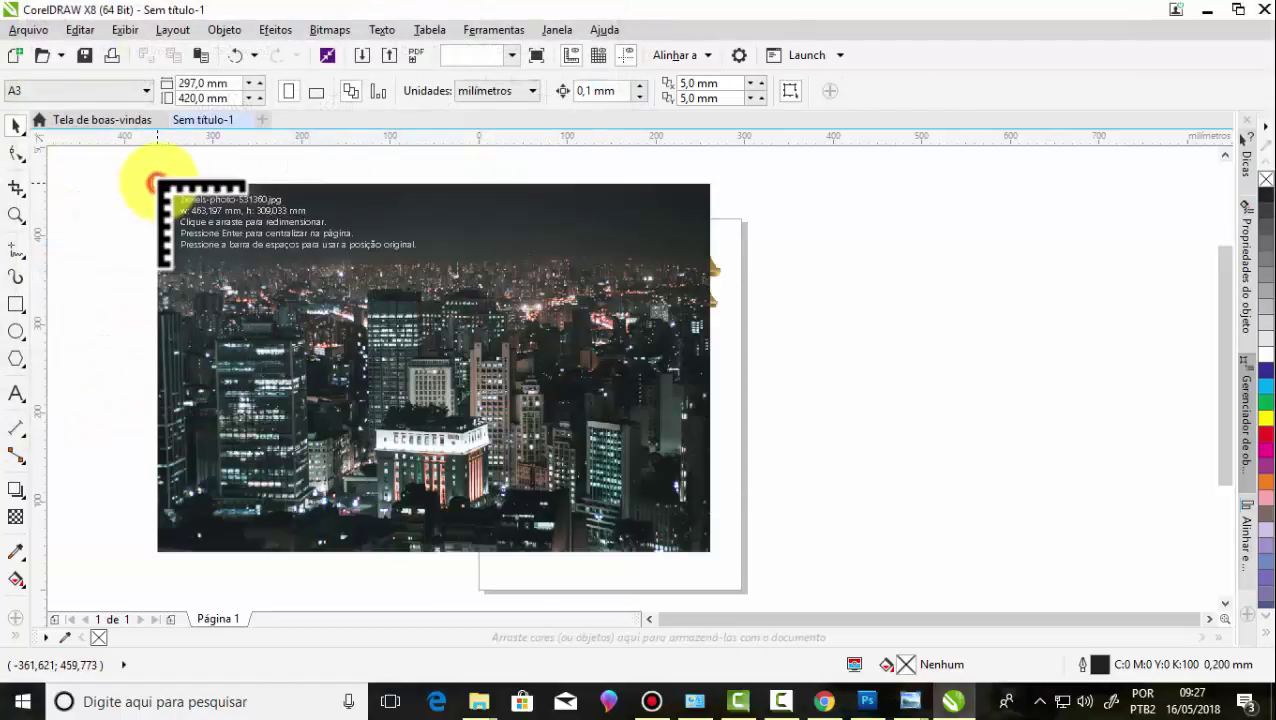
left_click(822, 238)
scroll(726, 256, "down", 2)
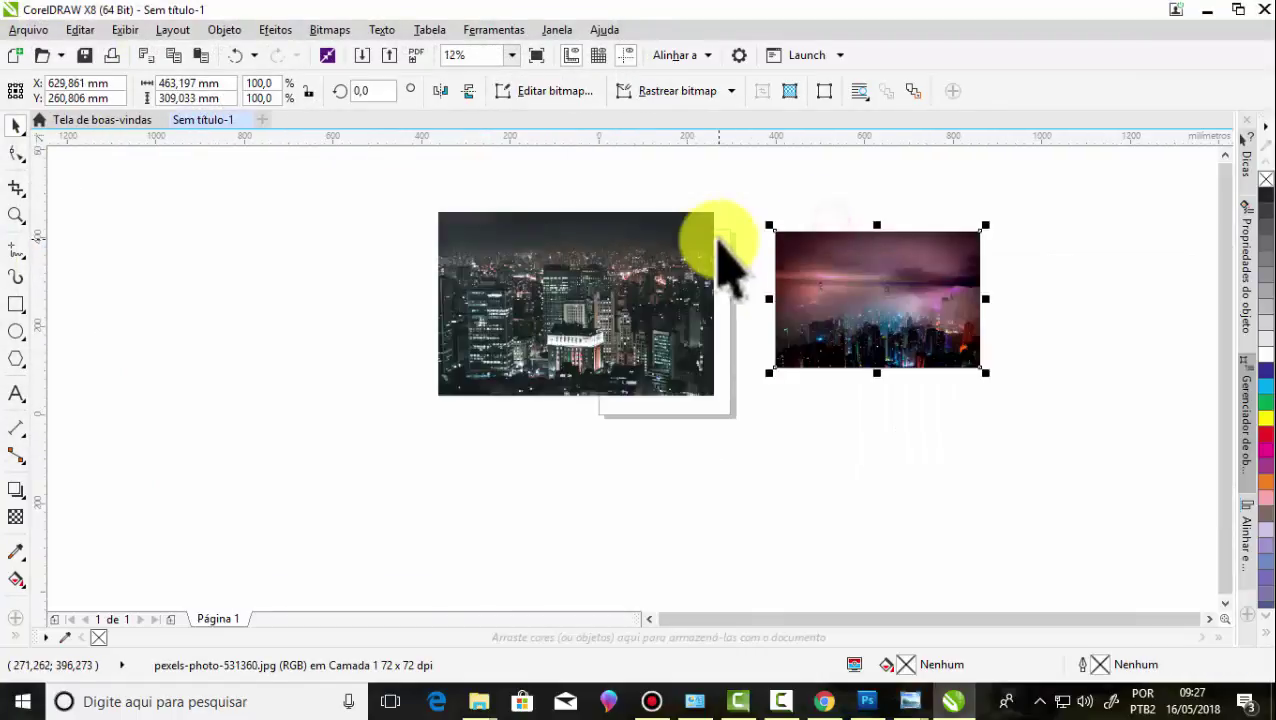
left_click_drag(643, 347, 350, 393)
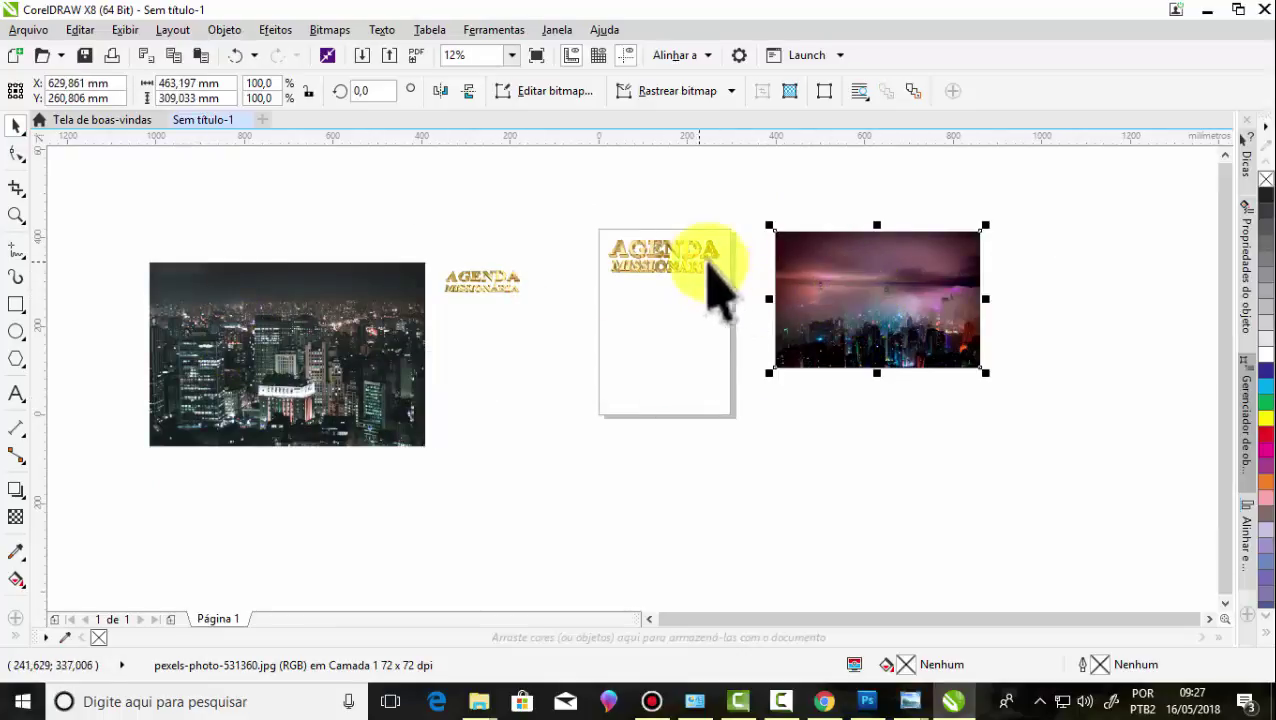
Step: Enlarge the pink foggy pexels-photo-531360 to 170.9% and position it over the page
mouse_move(894, 305)
left_mouse_down()
mouse_move(760, 315)
mouse_move(703, 293)
left_mouse_up()
left_click_drag(795, 368, 940, 475)
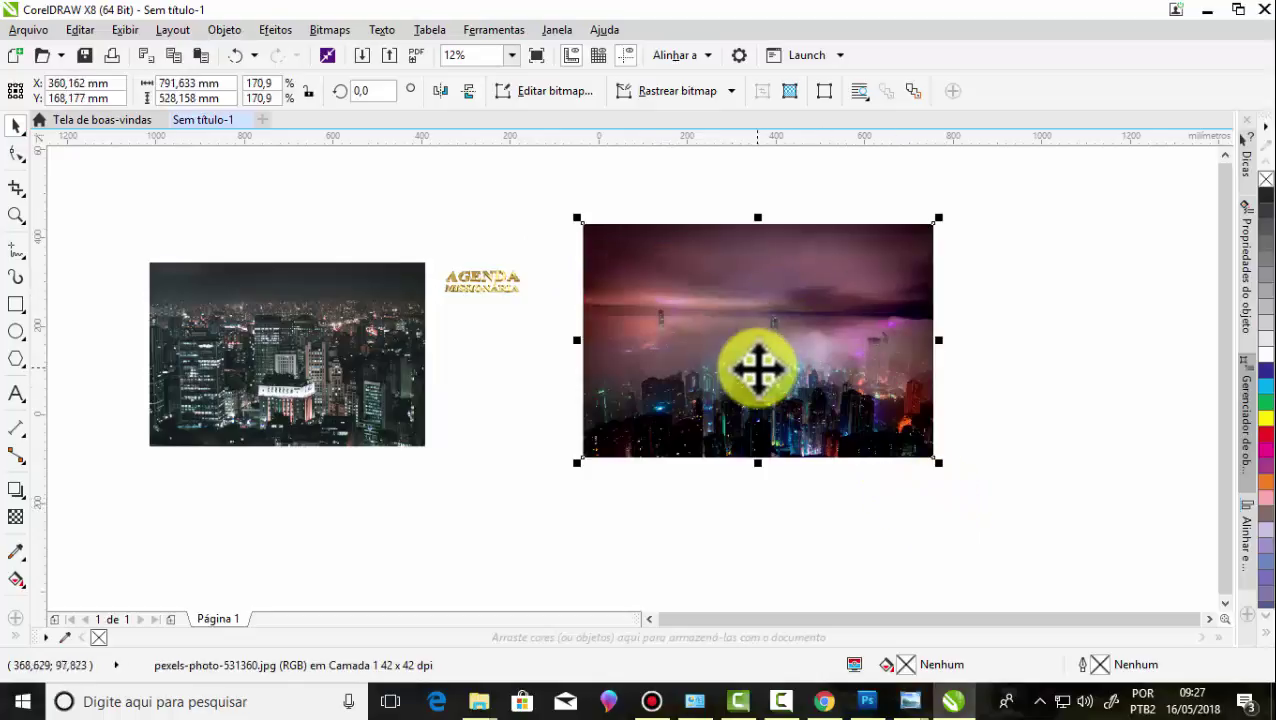
left_click_drag(668, 308, 612, 340)
mouse_move(691, 351)
left_mouse_down()
mouse_move(727, 414)
mouse_move(854, 328)
mouse_move(854, 305)
mouse_move(767, 299)
left_mouse_up()
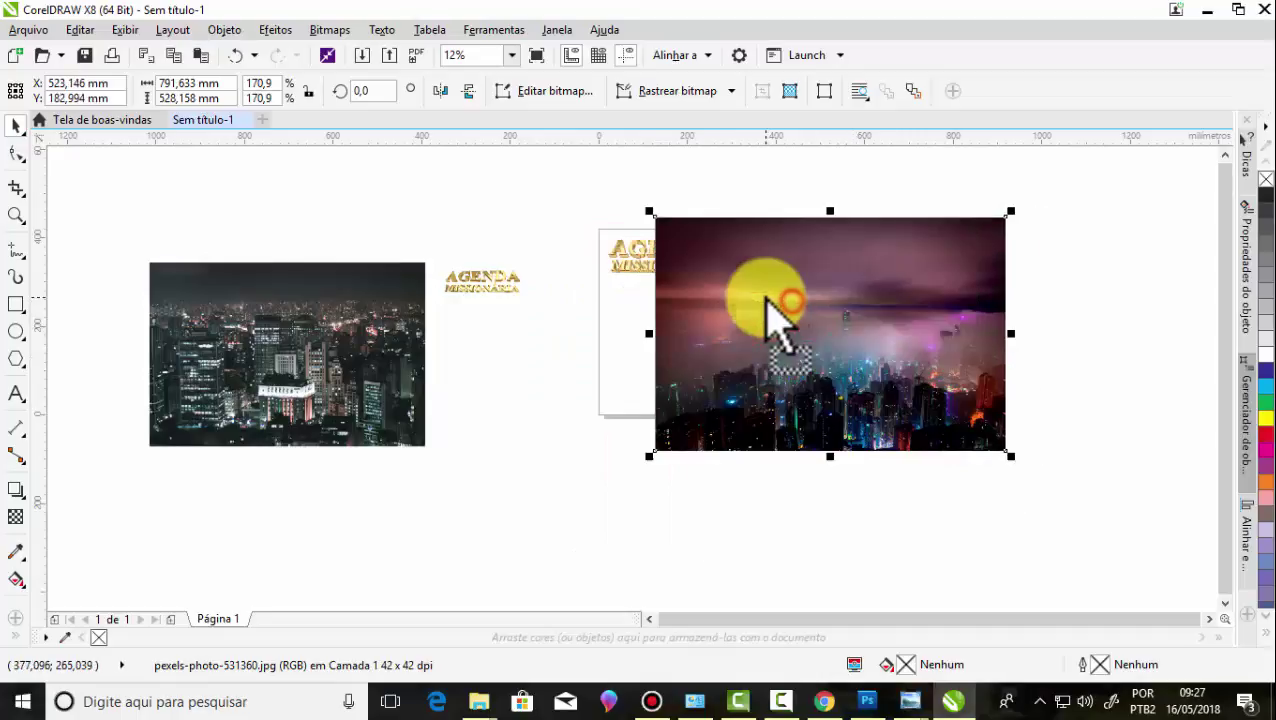
left_click(610, 333)
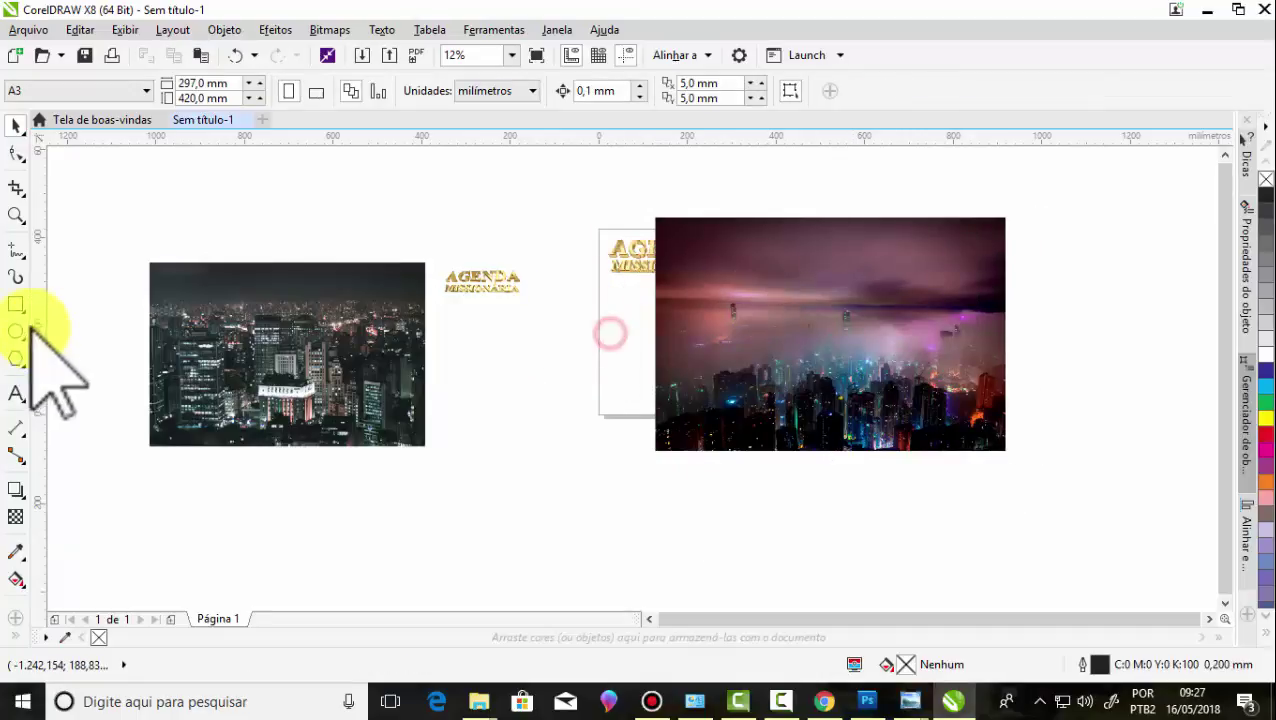
Step: PowerClip the pink foggy city photo into a page-sized rectangle, sliding it left inside the frame
left_click(12, 297)
left_click(630, 330)
left_click(780, 290)
right_click(786, 292)
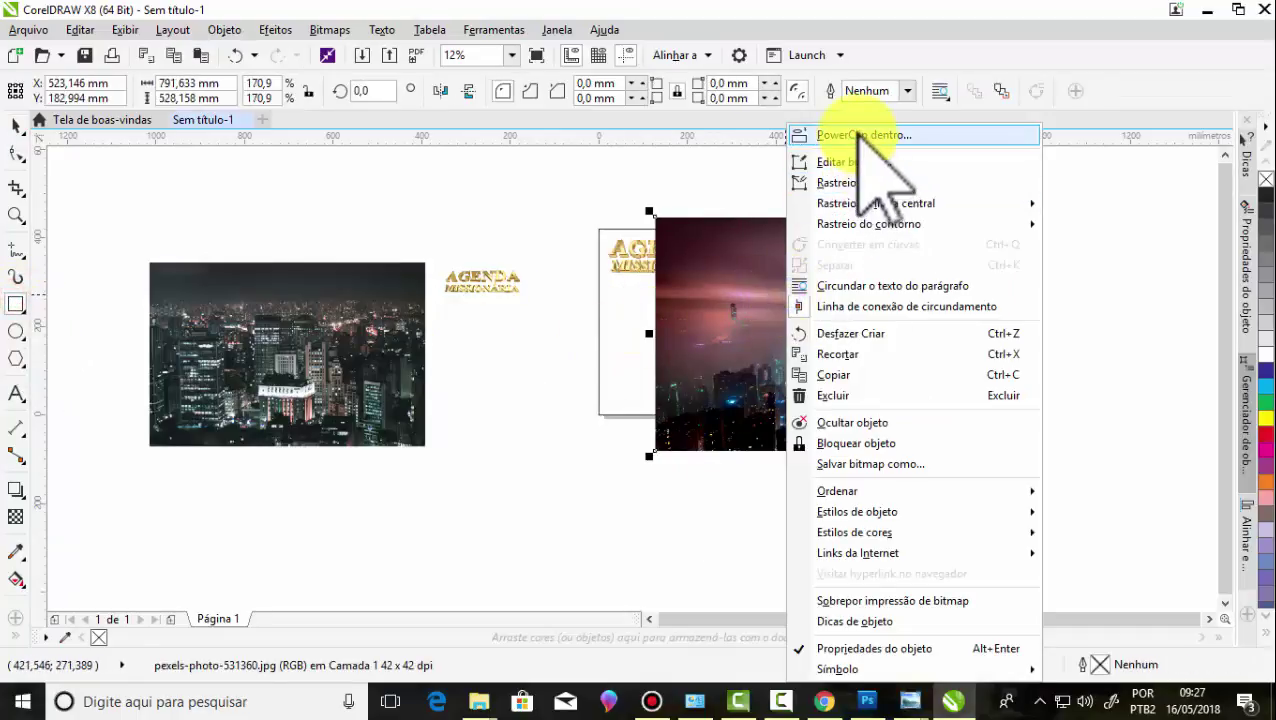
left_click(857, 135)
left_click(616, 325)
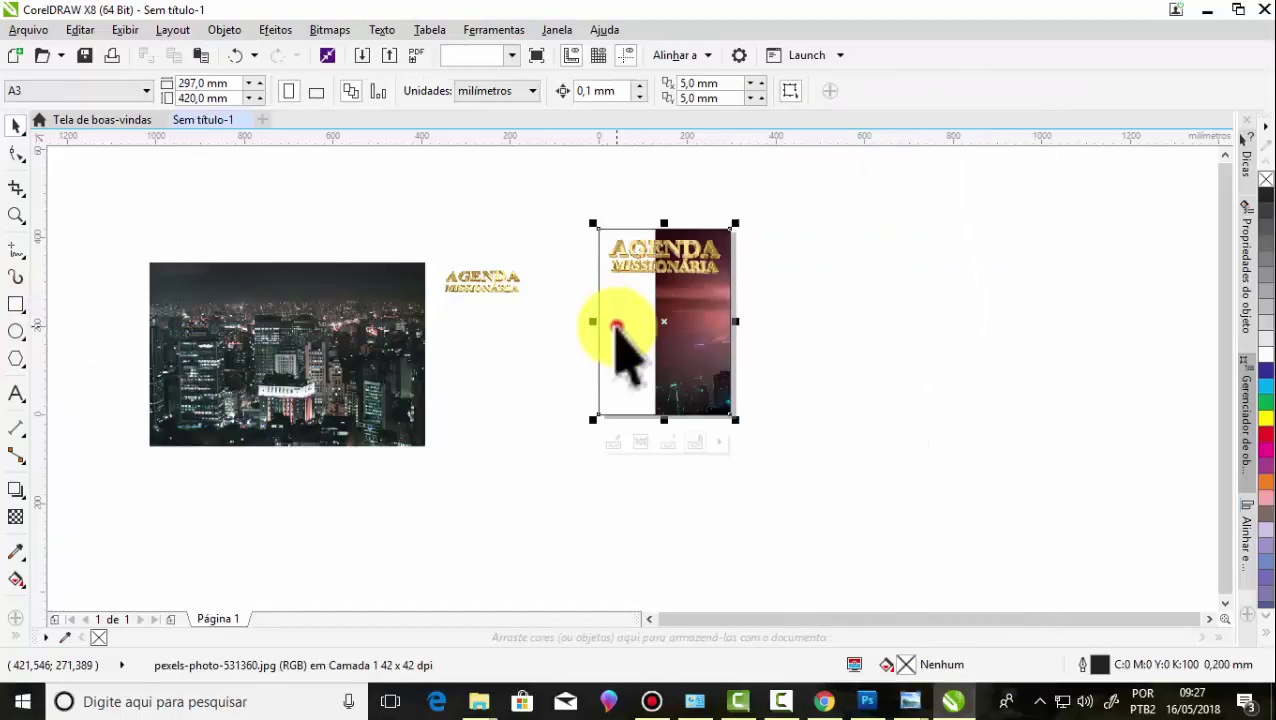
left_click(612, 441)
mouse_move(940, 320)
left_mouse_down()
mouse_move(805, 295)
mouse_move(768, 307)
left_mouse_up()
left_click(664, 443)
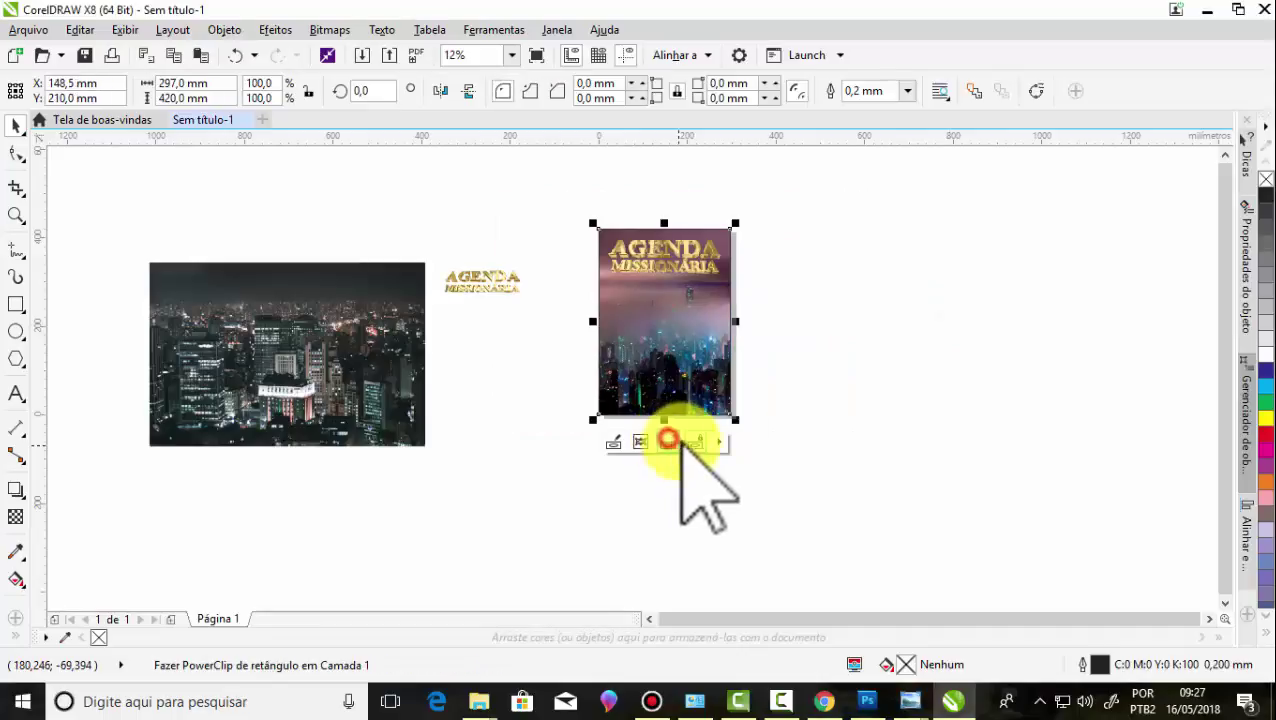
left_click(836, 381)
Step: Place the gold AGENDA MISSIONÁRIA title at mid-height on the foggy city poster
scroll(683, 265, "up", 4)
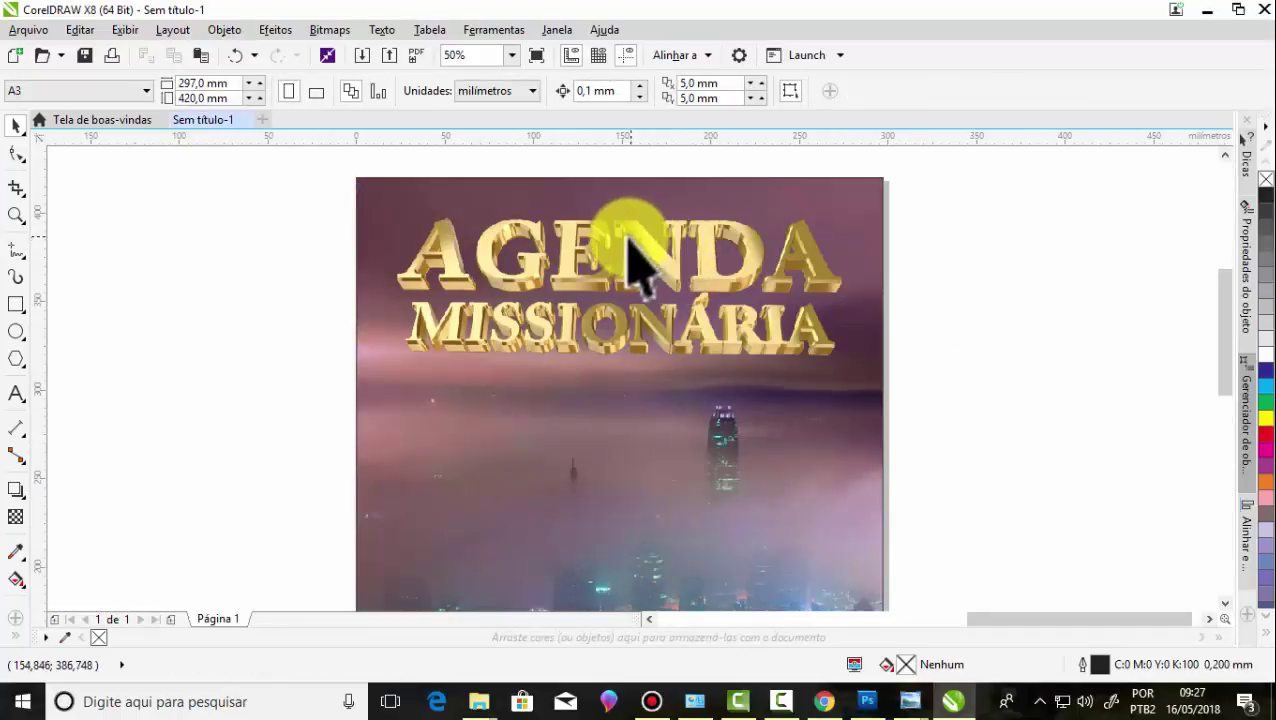
scroll(634, 246, "down", 3)
left_click_drag(632, 256, 632, 447)
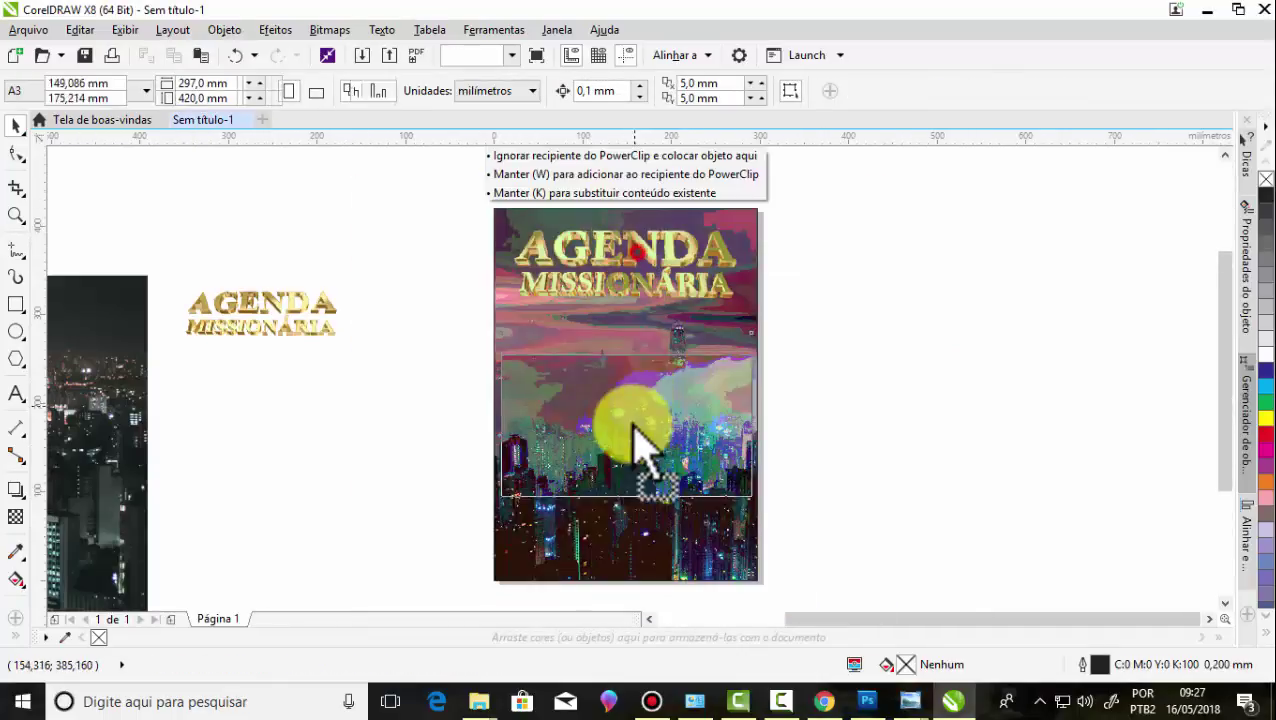
scroll(632, 319, "down", 3)
scroll(619, 341, "up", 3)
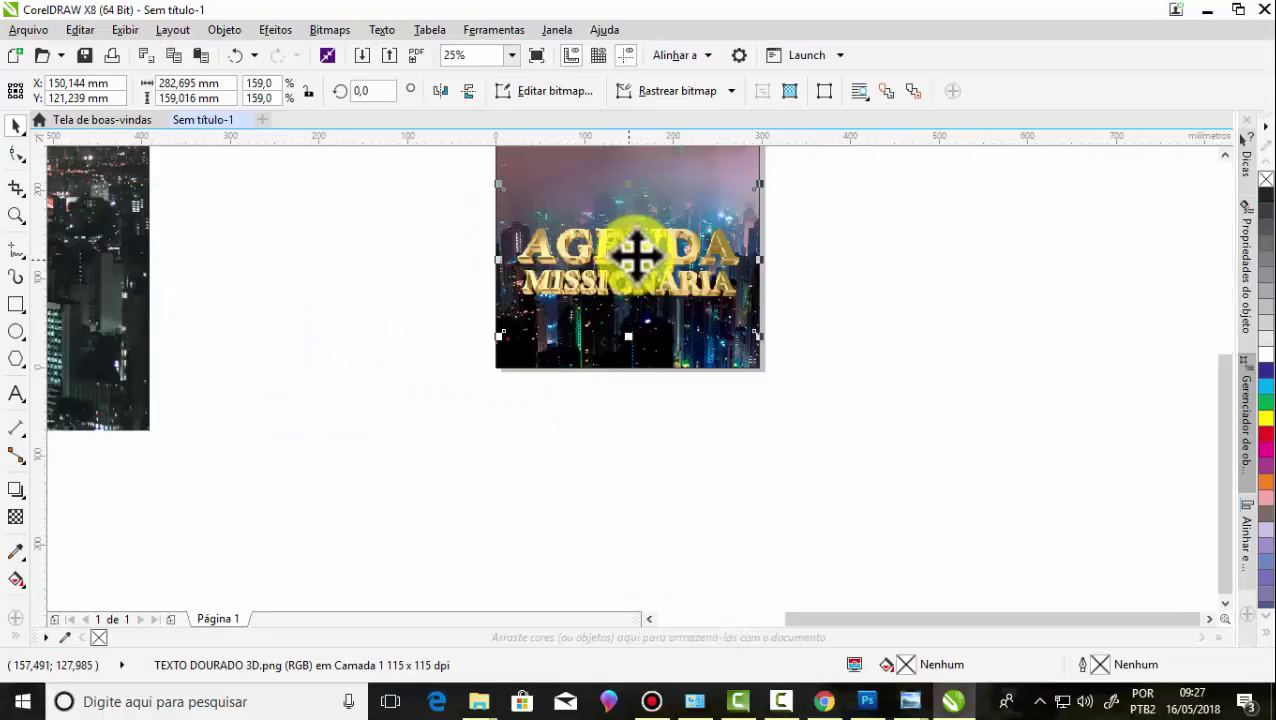
left_click_drag(636, 256, 638, 286)
scroll(638, 286, "up", 2)
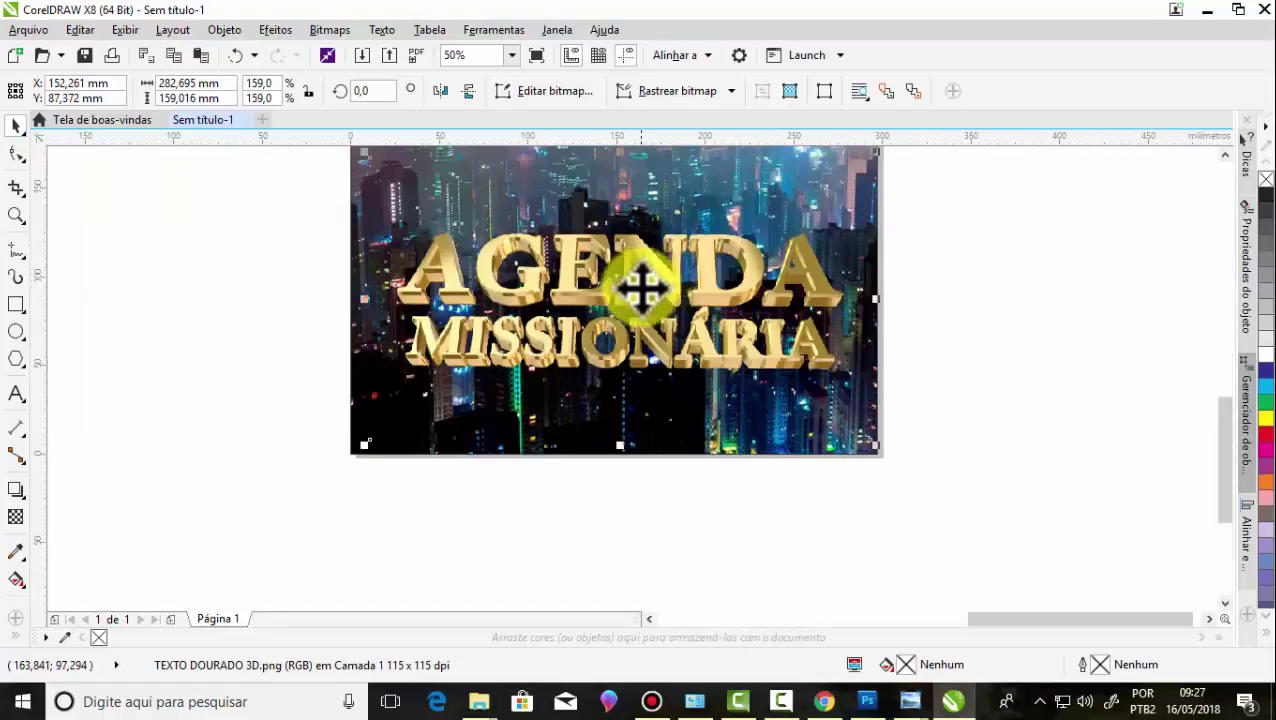
scroll(622, 271, "down", 2)
scroll(620, 250, "down", 2)
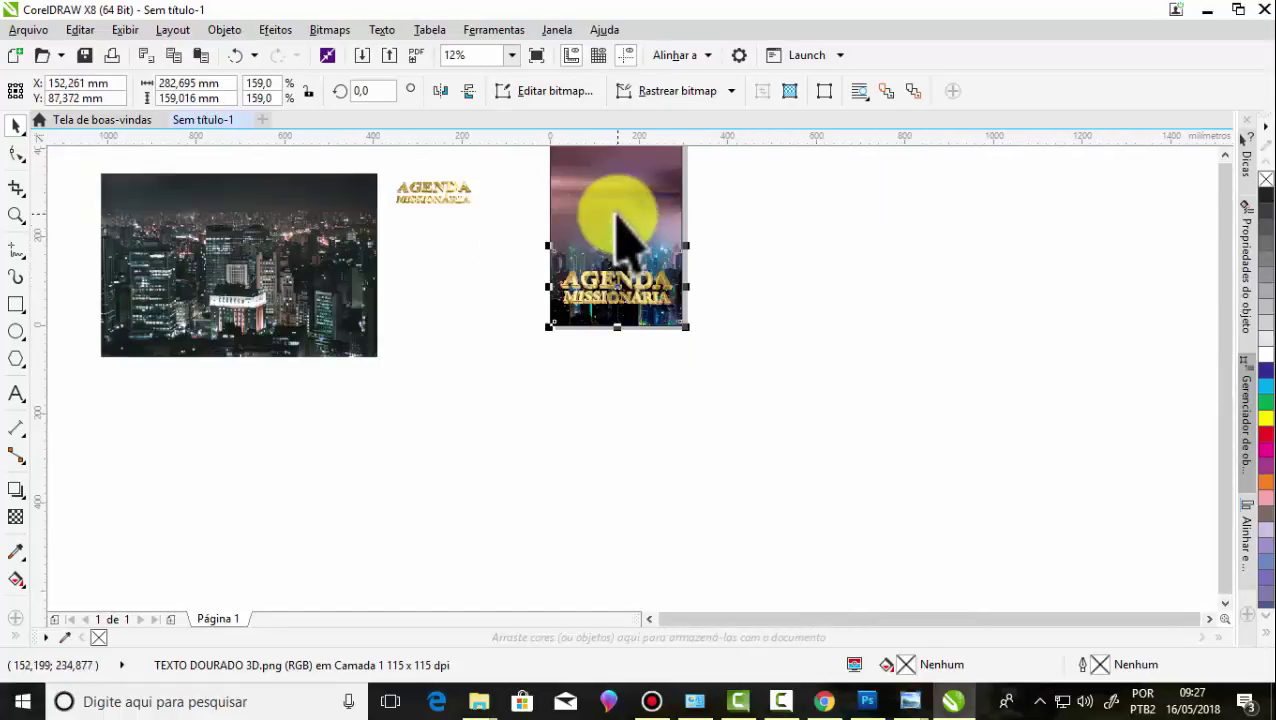
scroll(625, 330, "up", 4)
scroll(628, 365, "down", 4)
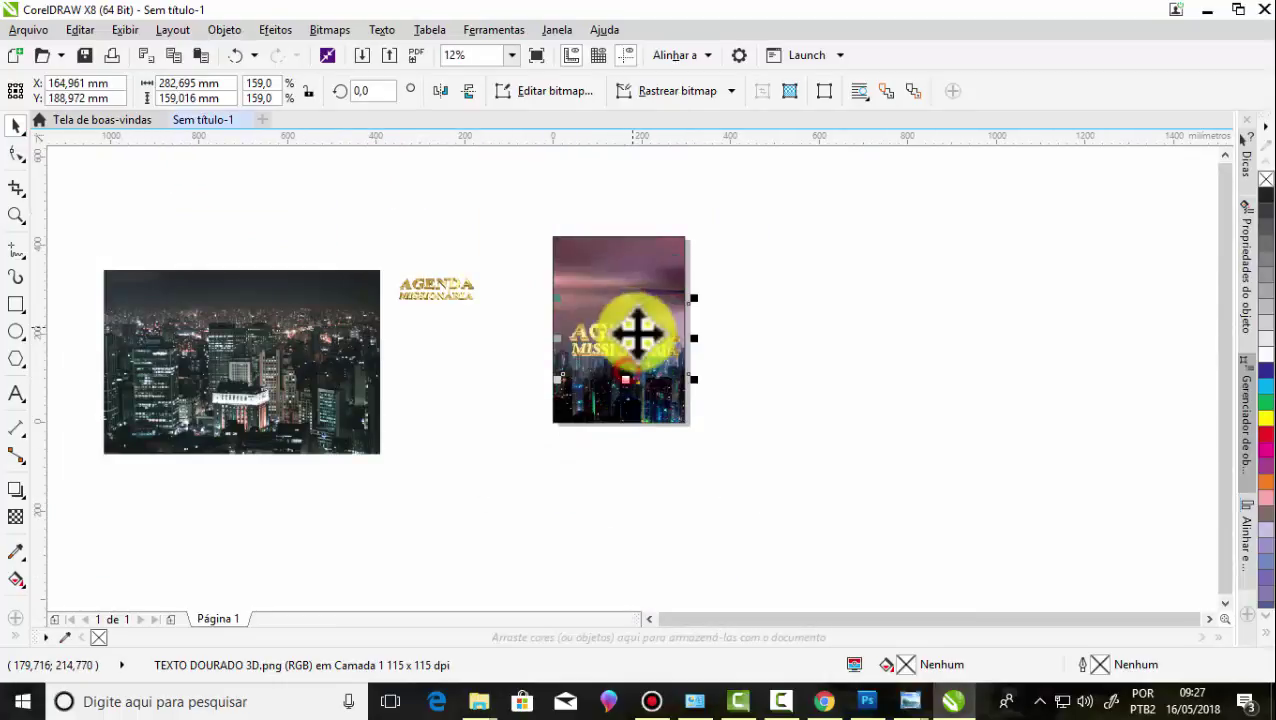
left_click_drag(628, 372, 628, 322)
left_click(459, 263)
scroll(450, 293, "down", 1)
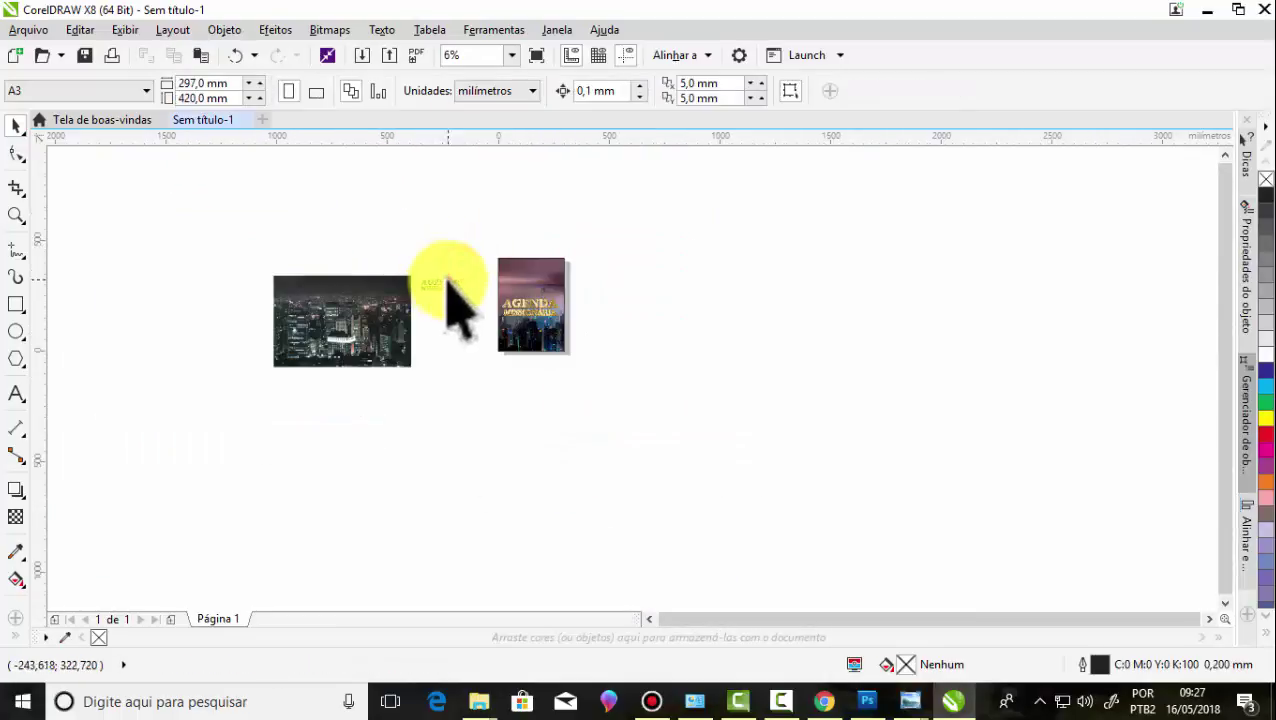
scroll(313, 319, "up", 1)
scroll(521, 293, "up", 1)
scroll(495, 330, "down", 1)
Step: Create a second page-sized rectangle and move the dark night-city photo over it
left_click(487, 320)
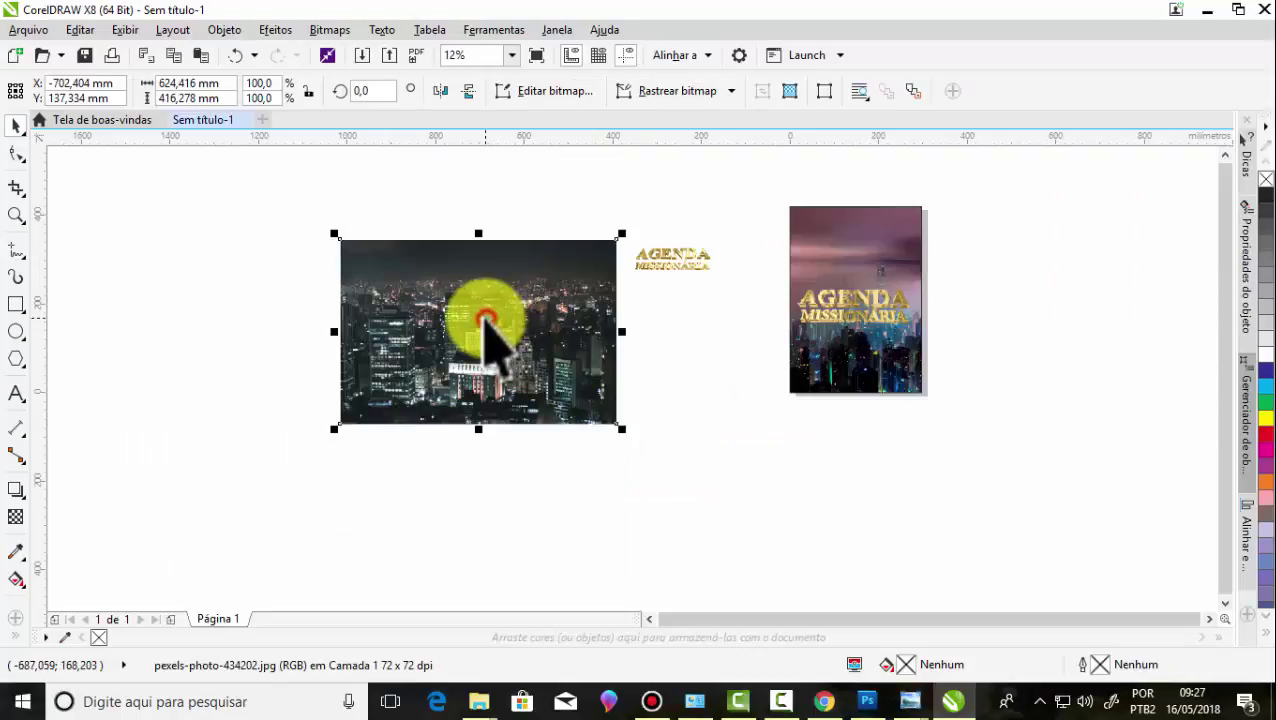
left_click_drag(483, 318, 601, 409)
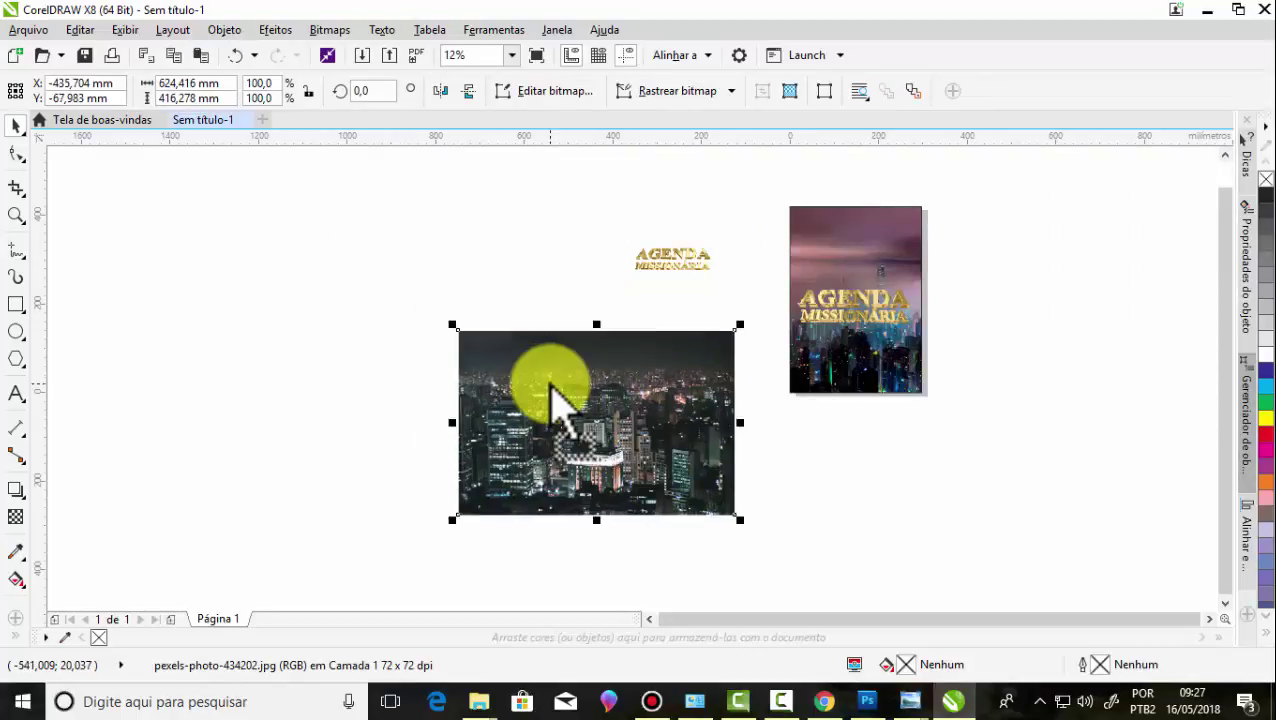
double_click(15, 304)
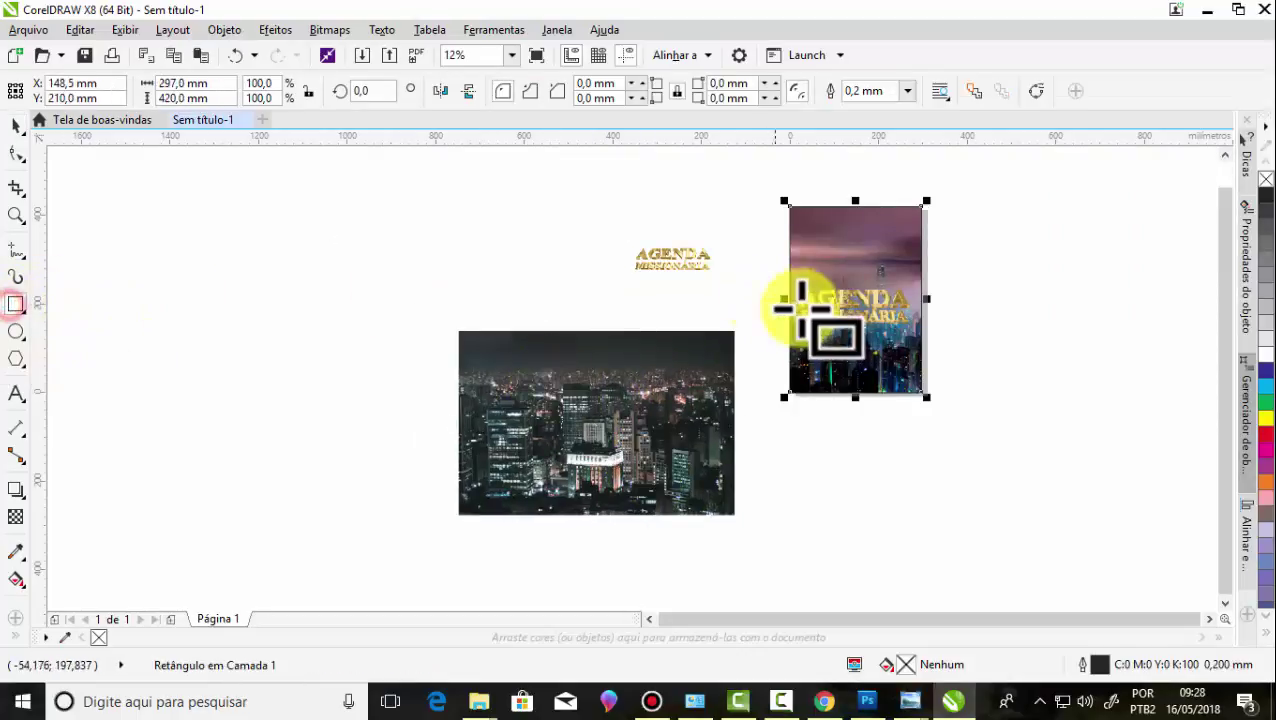
left_click_drag(813, 307, 307, 379)
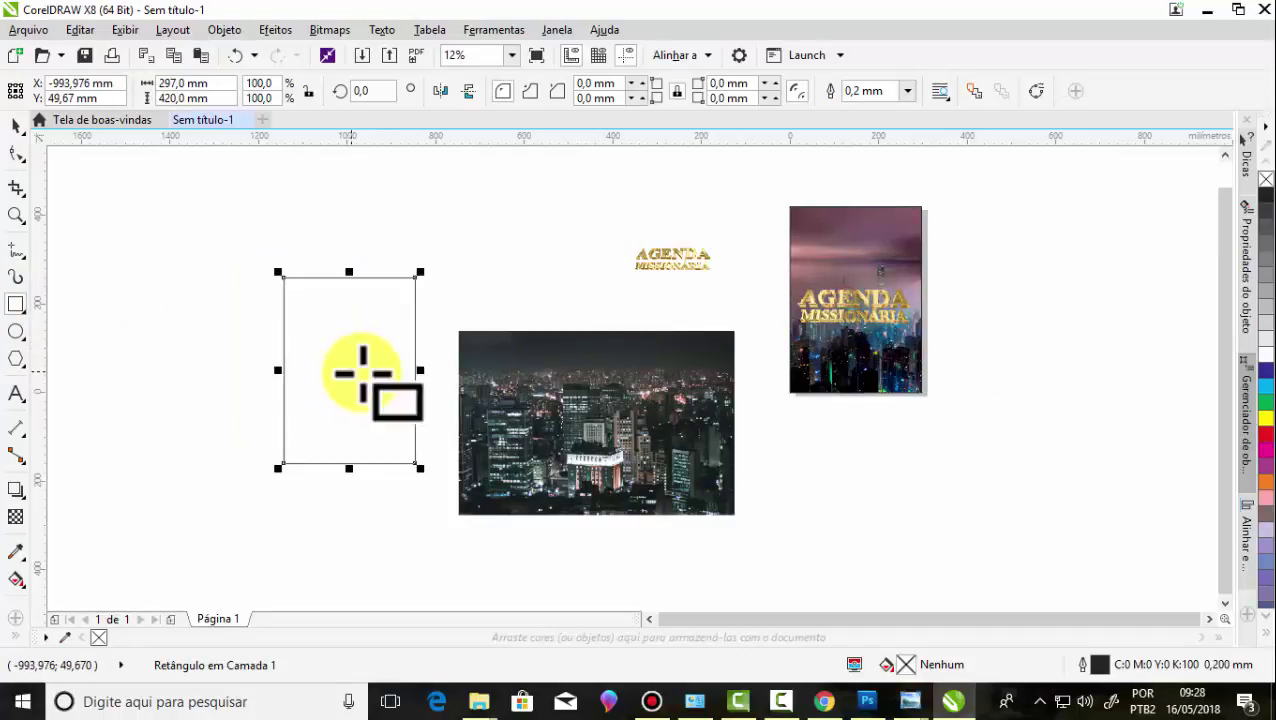
left_click(18, 126)
mouse_move(515, 424)
left_mouse_down()
mouse_move(348, 425)
mouse_move(379, 408)
left_mouse_up()
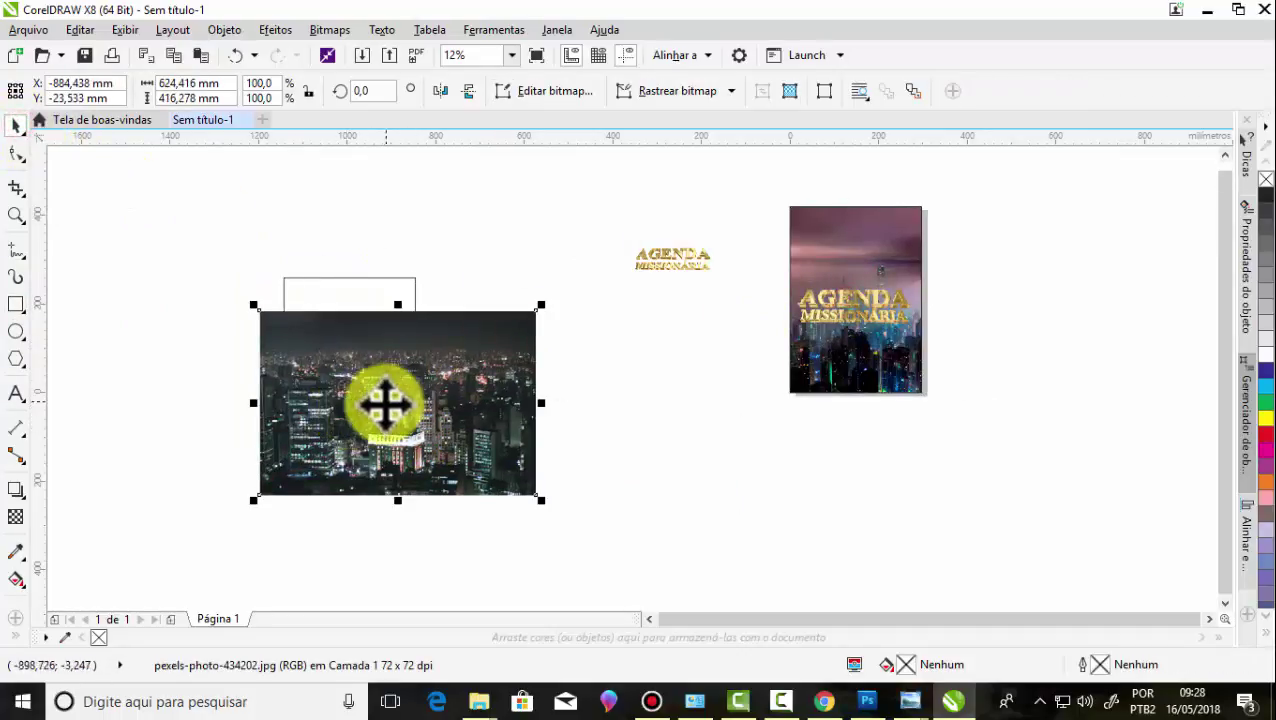
Step: PowerClip the night-city photo into the rectangle, enlarge it slightly, and add the gold title beside the cover
right_click(380, 408)
left_click(440, 135)
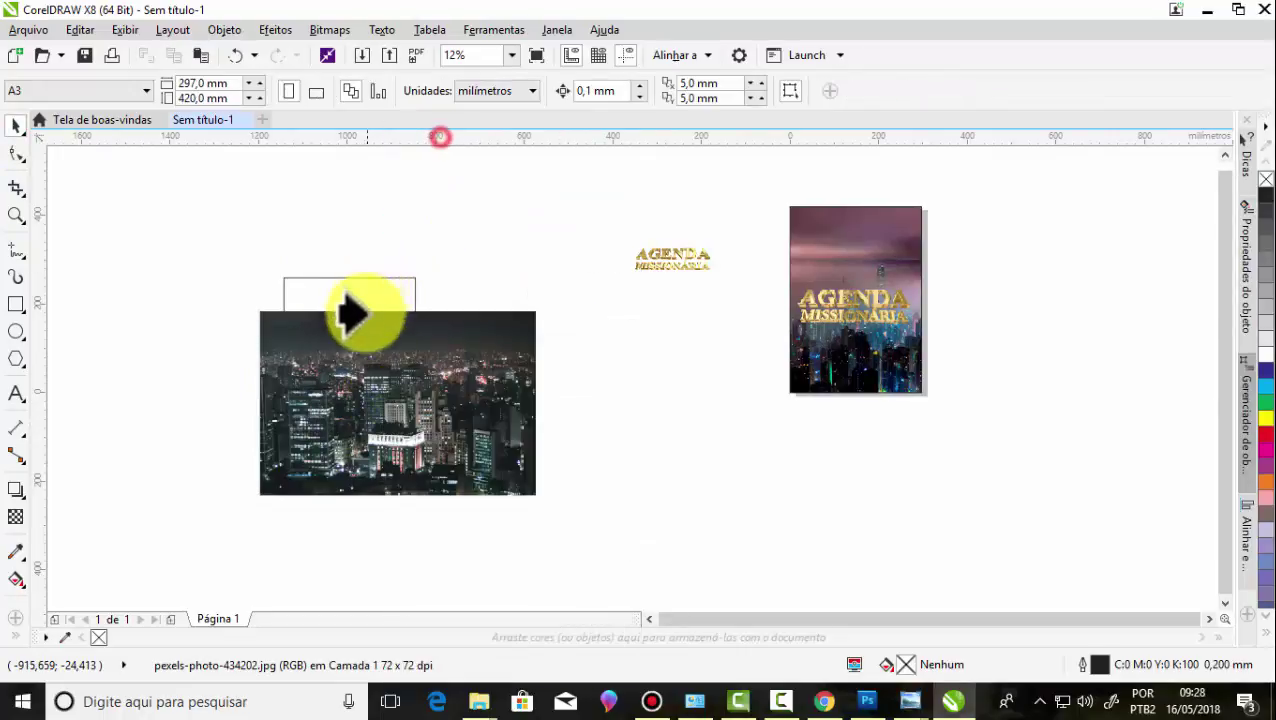
left_click(352, 302)
left_click(300, 490)
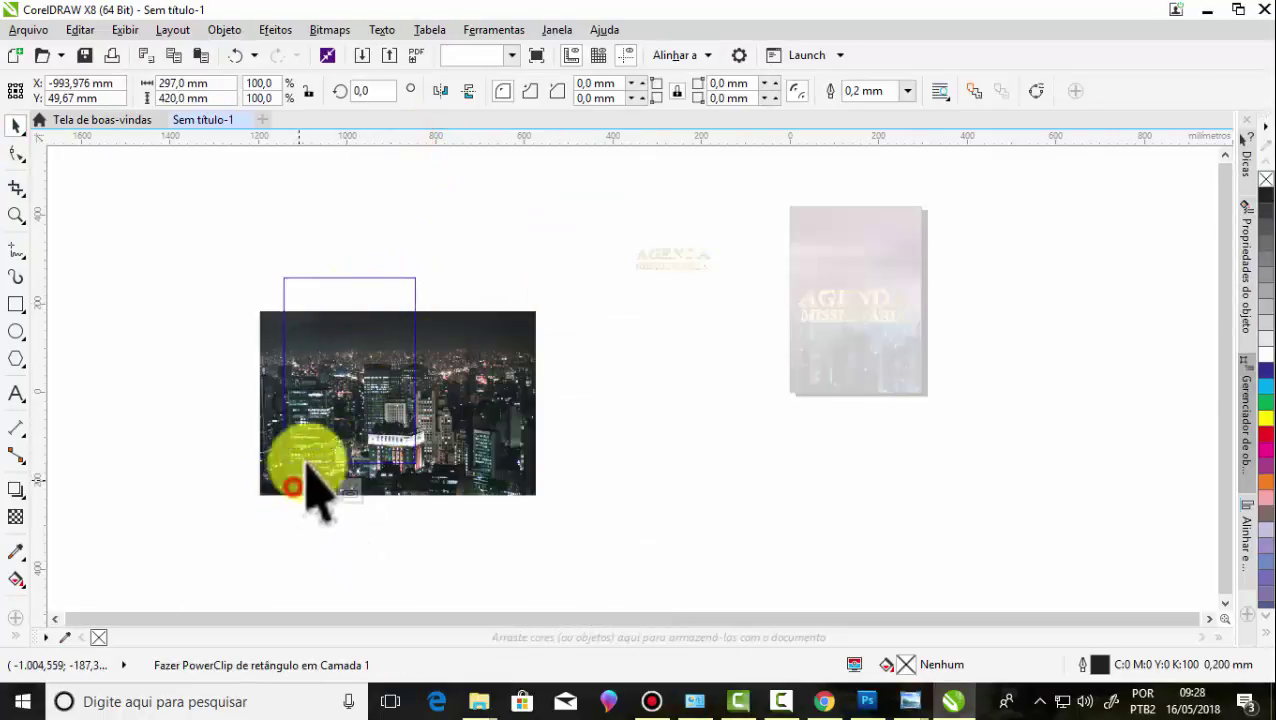
left_click(356, 356)
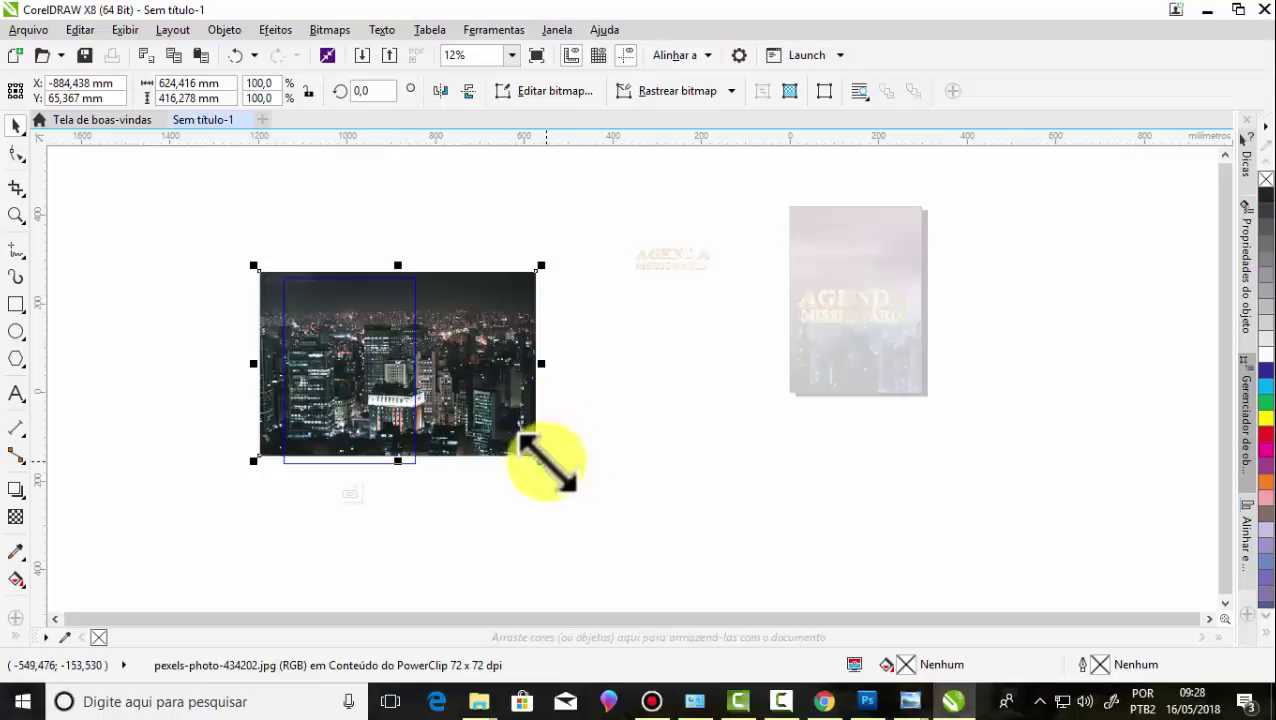
left_click_drag(541, 460, 561, 474)
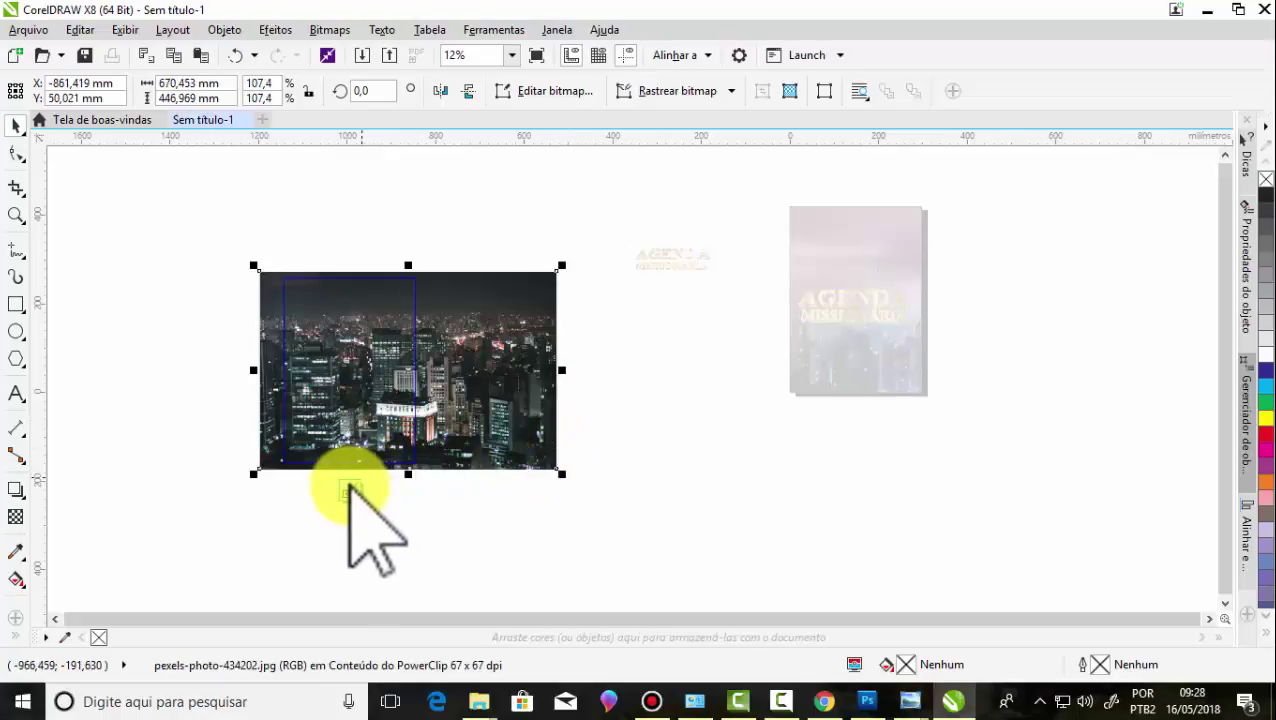
left_click(350, 490)
left_click_drag(370, 330, 587, 274)
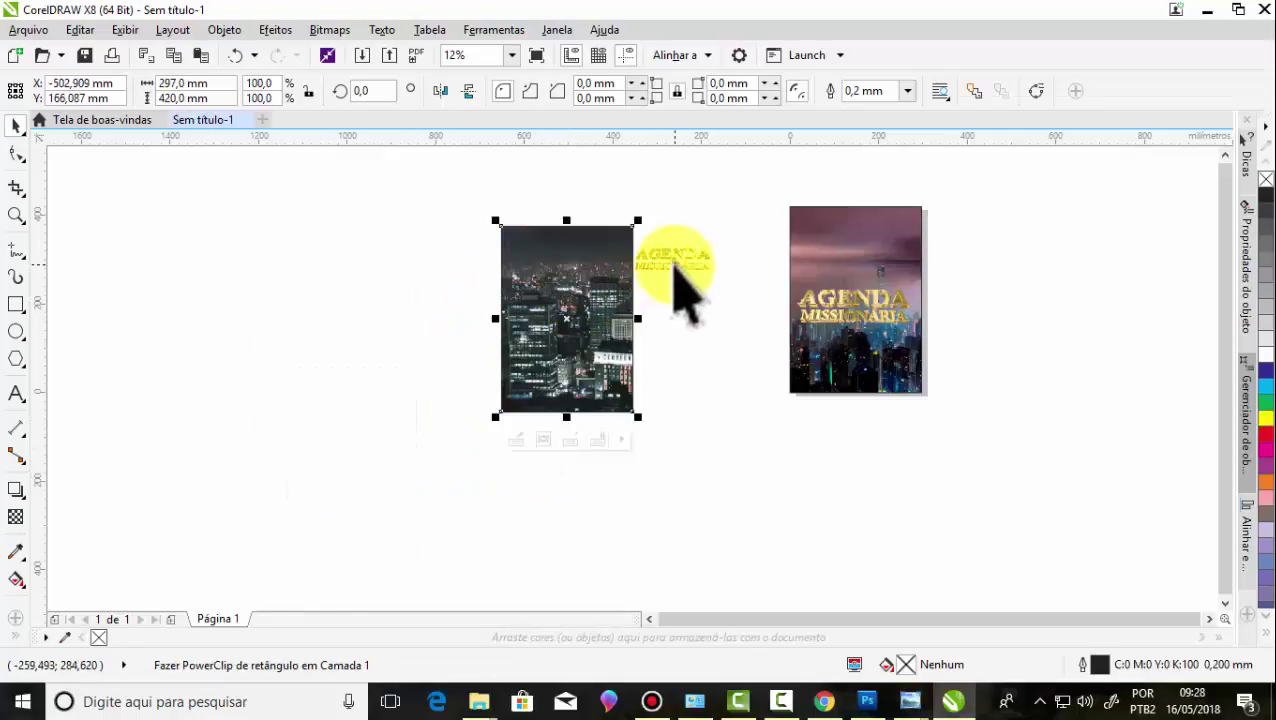
mouse_move(672, 262)
left_mouse_down()
mouse_move(582, 262)
mouse_move(700, 236)
mouse_move(730, 262)
left_mouse_up()
Step: Enlarge the gold title on the city-photo page and shift it upward
left_click_drag(385, 265, 732, 282)
scroll(860, 310, "up", 2)
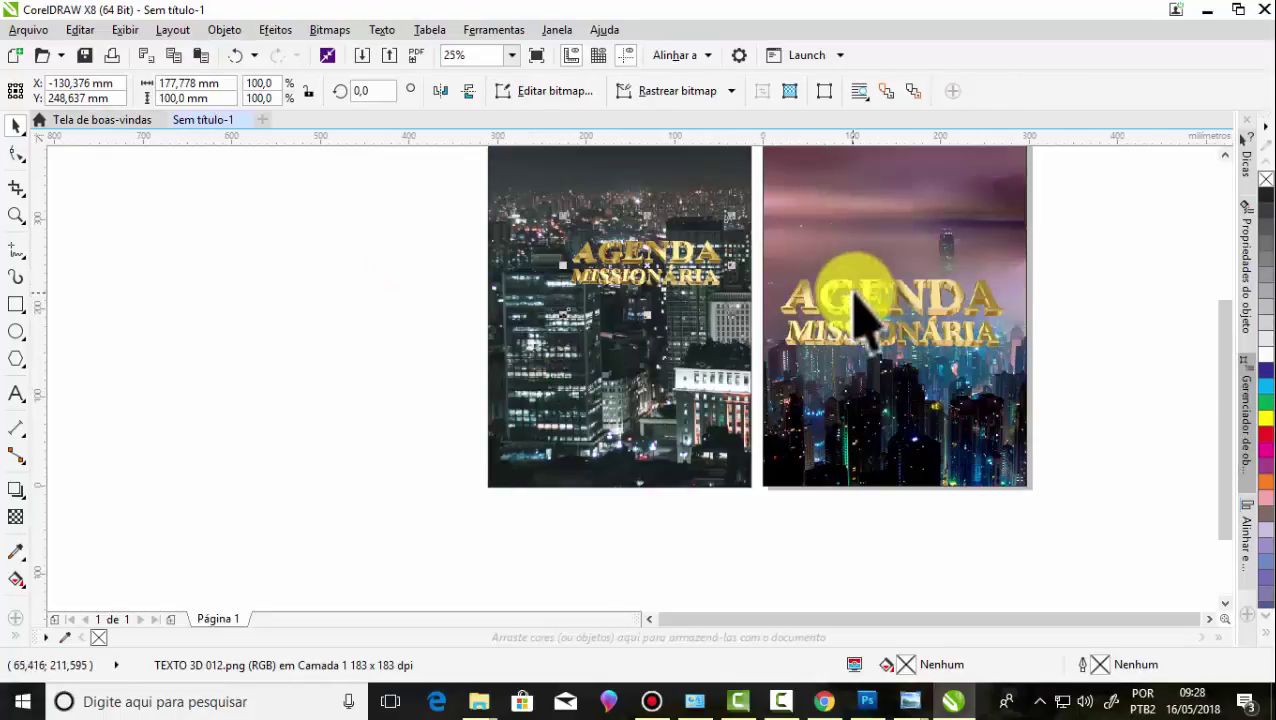
scroll(954, 270, "up", 2)
scroll(604, 302, "down", 2)
scroll(415, 262, "up", 2)
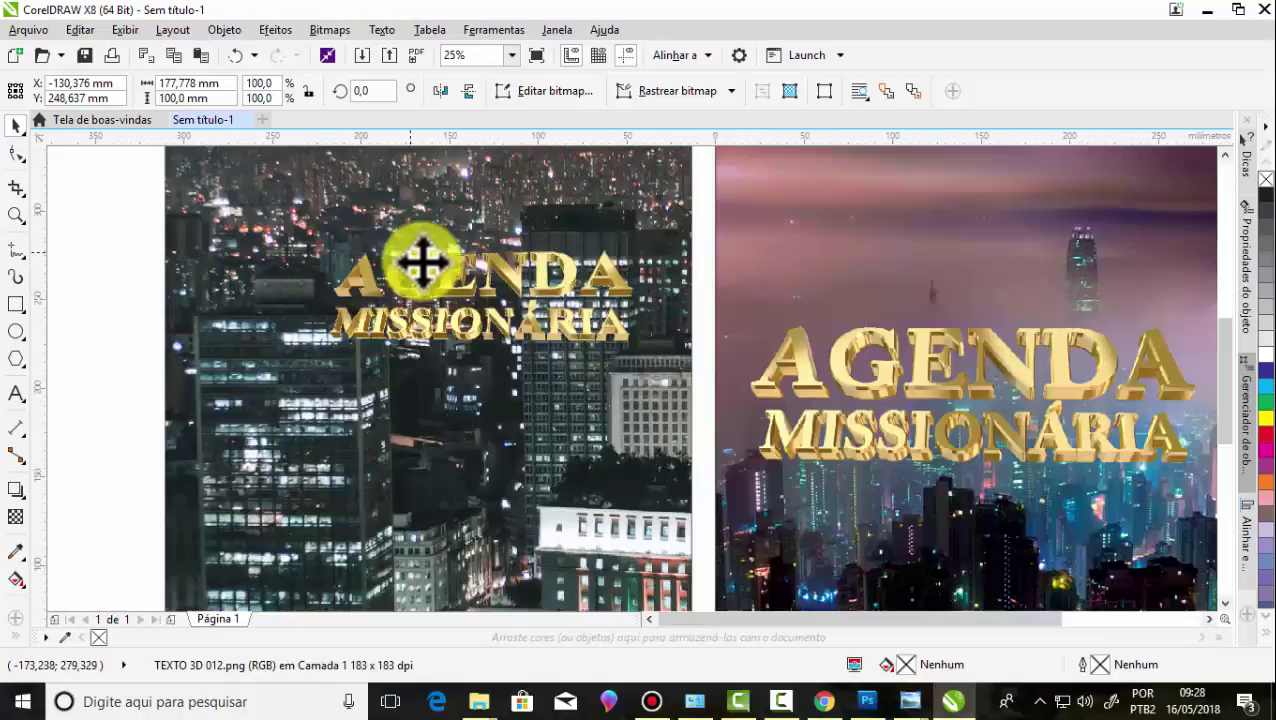
scroll(422, 262, "up", 3)
scroll(624, 291, "down", 2)
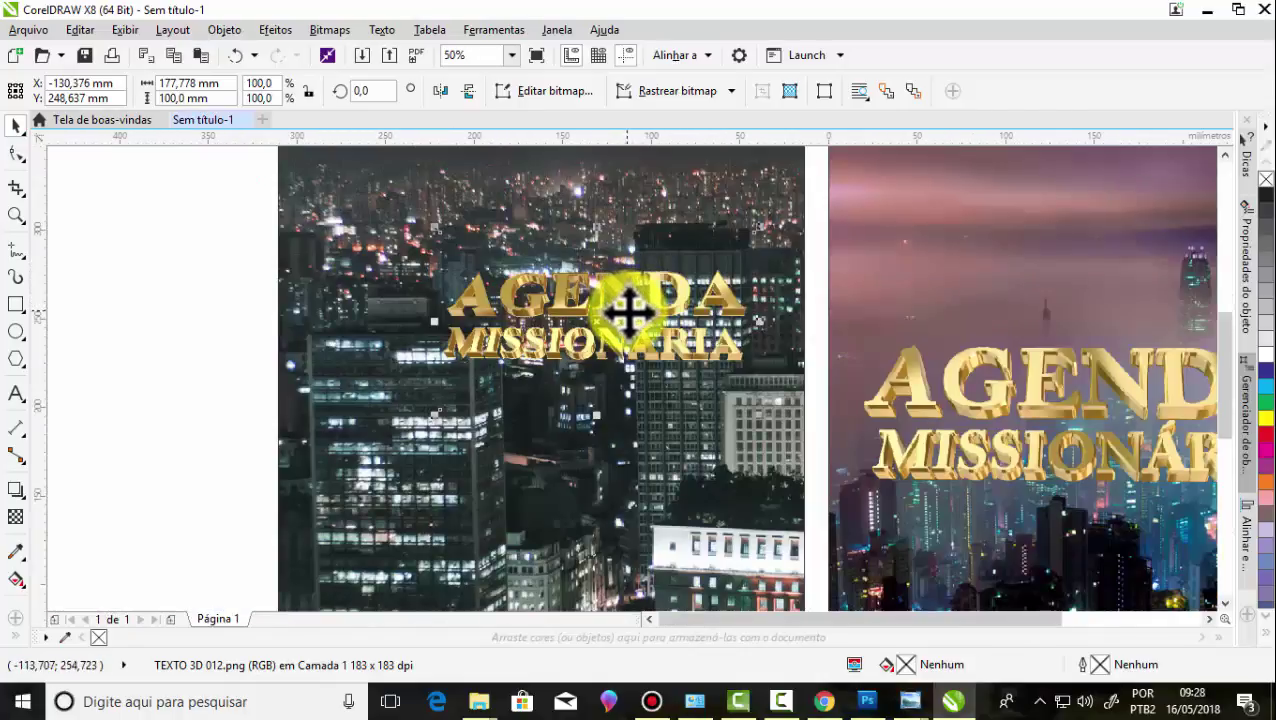
left_click_drag(561, 342, 501, 310)
mouse_move(697, 397)
left_mouse_down()
mouse_move(763, 447)
mouse_move(770, 438)
left_mouse_up()
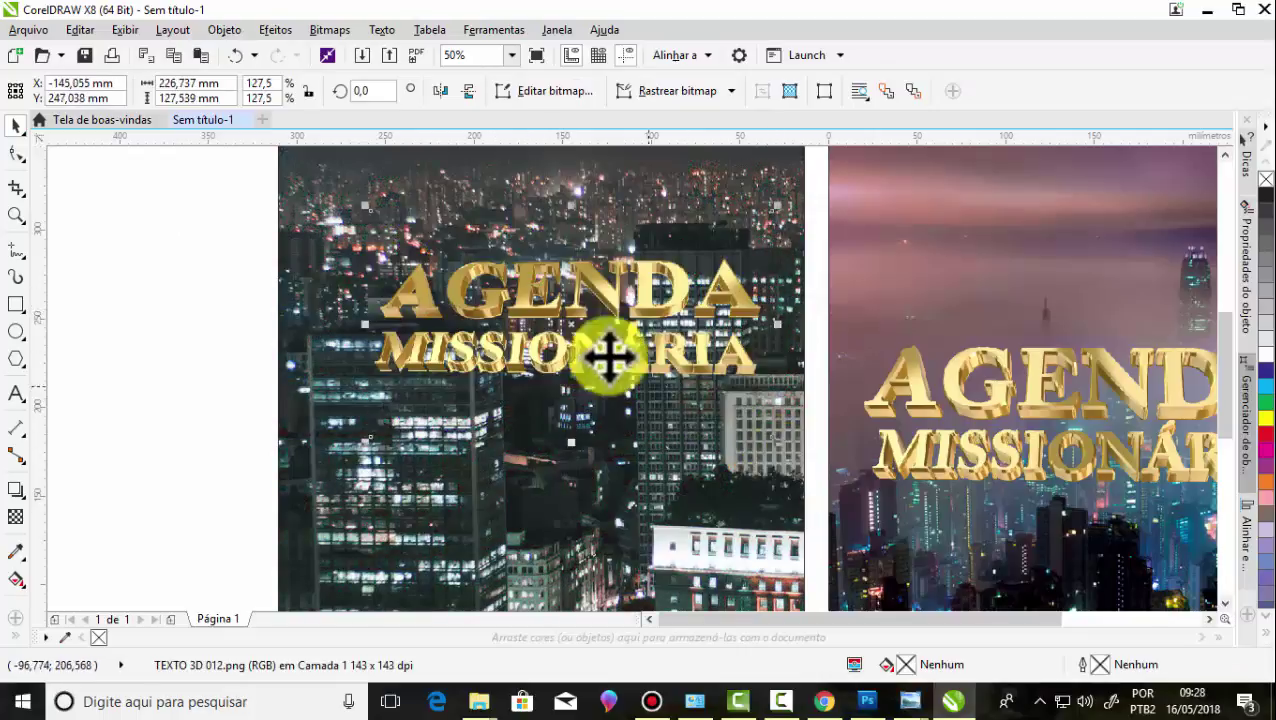
left_click_drag(345, 195, 300, 185)
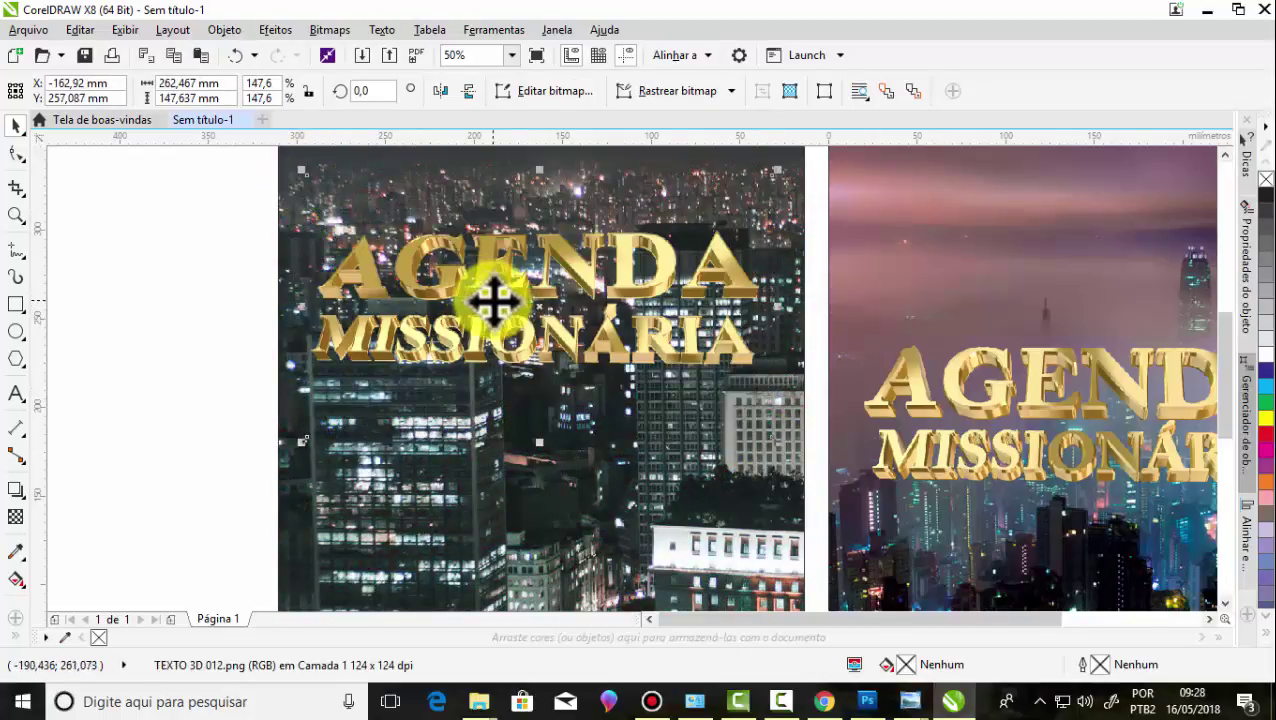
left_click(118, 176)
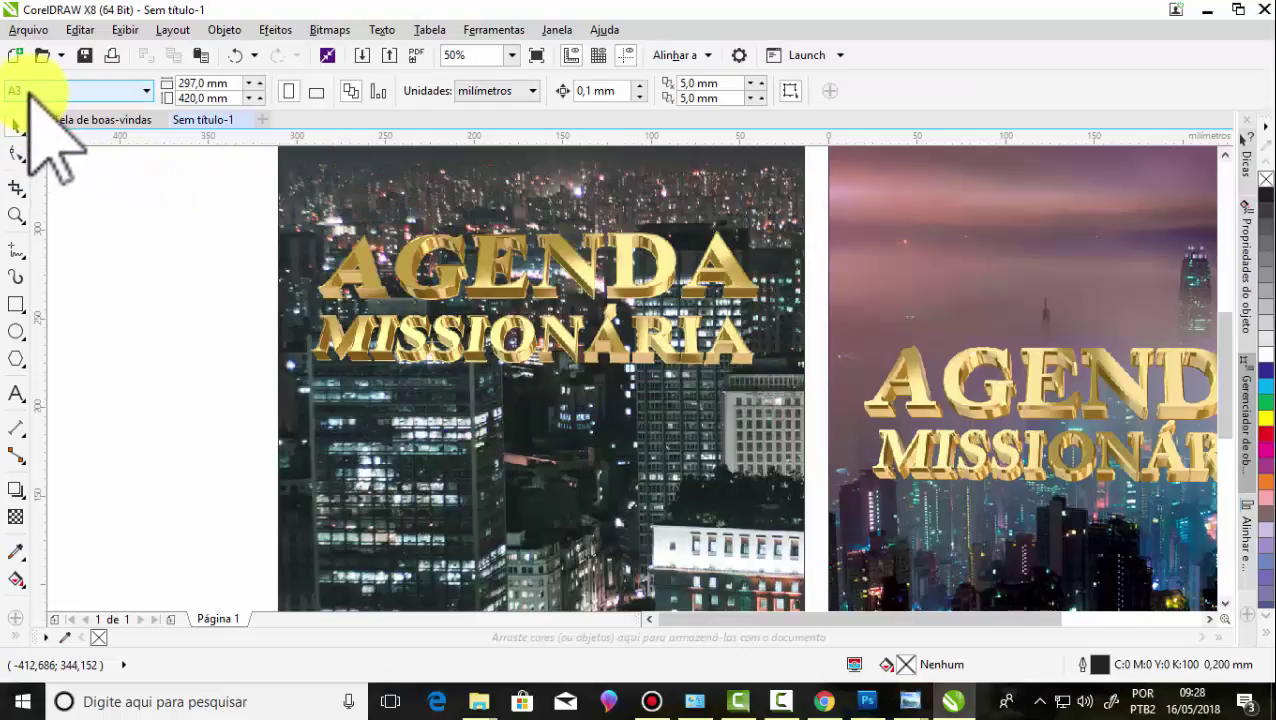
Step: Raise the left page's gold title close to the top of the page
left_click(503, 295)
scroll(507, 307, "down", 2)
scroll(510, 341, "up", 2)
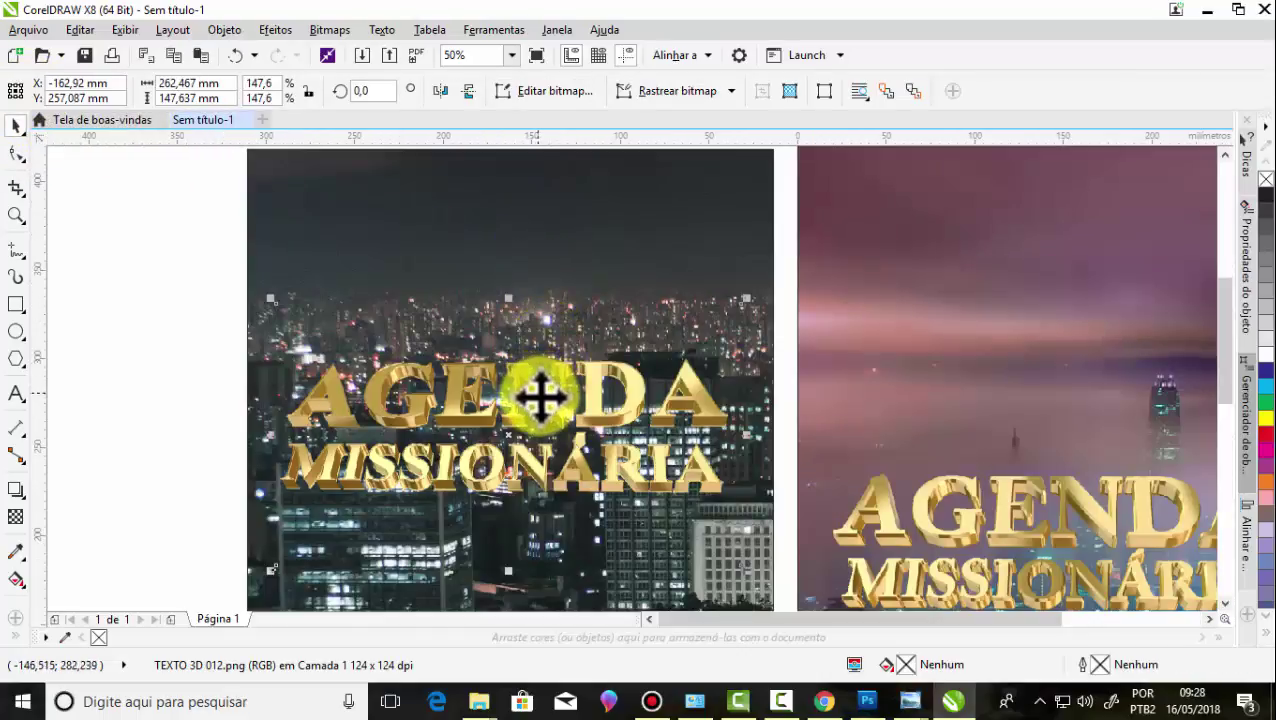
left_click_drag(541, 397, 541, 263)
scroll(549, 340, "down", 2)
scroll(567, 258, "up", 2)
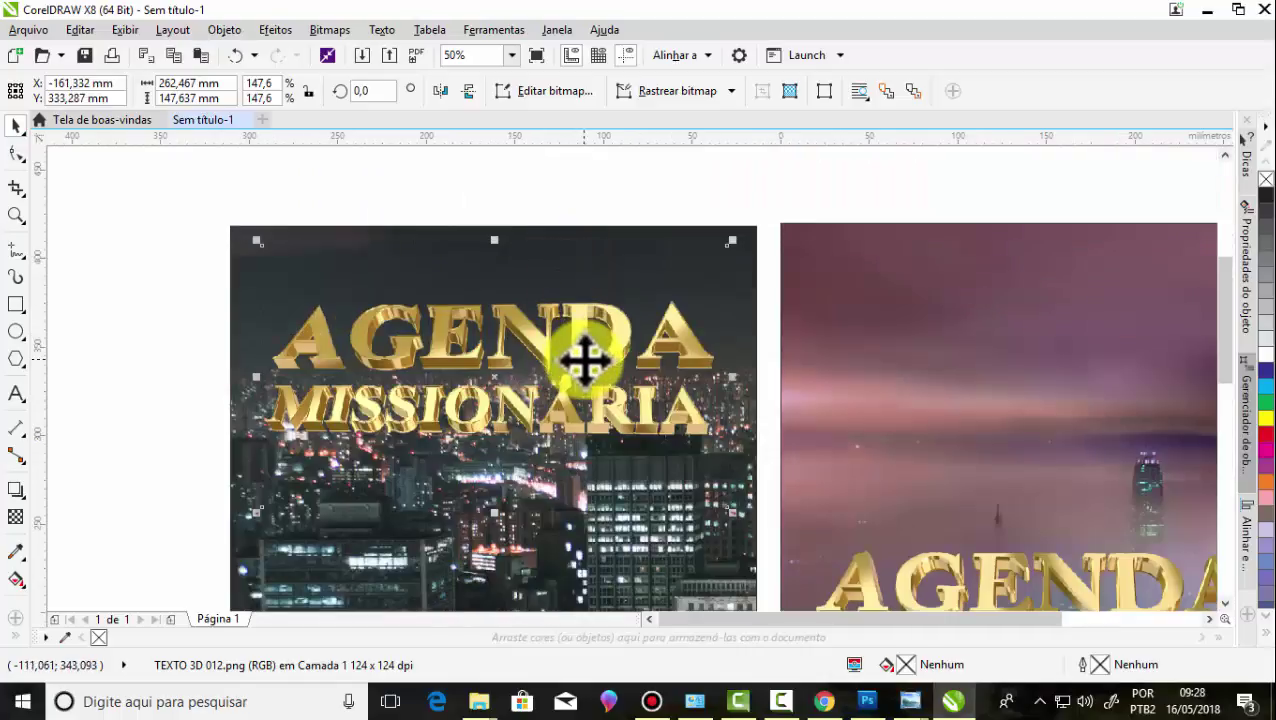
left_click_drag(584, 360, 586, 351)
scroll(544, 282, "down", 2)
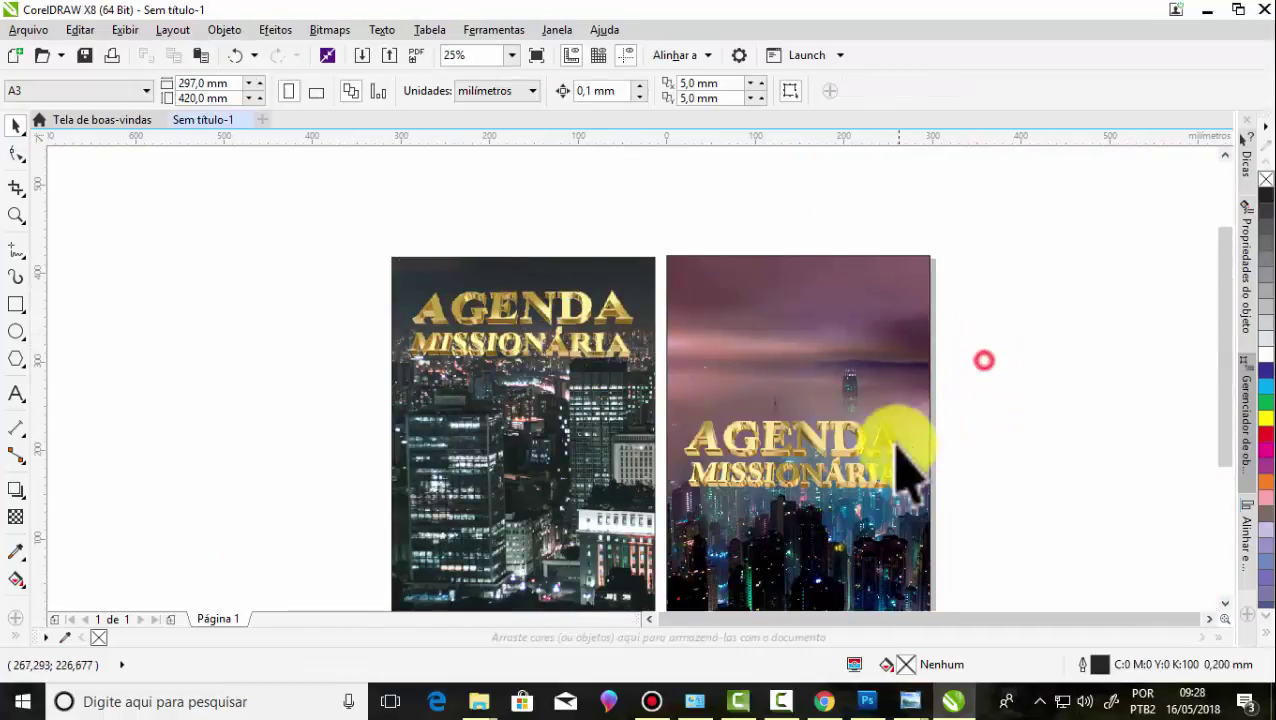
scroll(812, 456, "up", 2)
Step: Move the right page's title up near the top of its page
left_click_drag(806, 433, 810, 310)
scroll(812, 384, "down", 2)
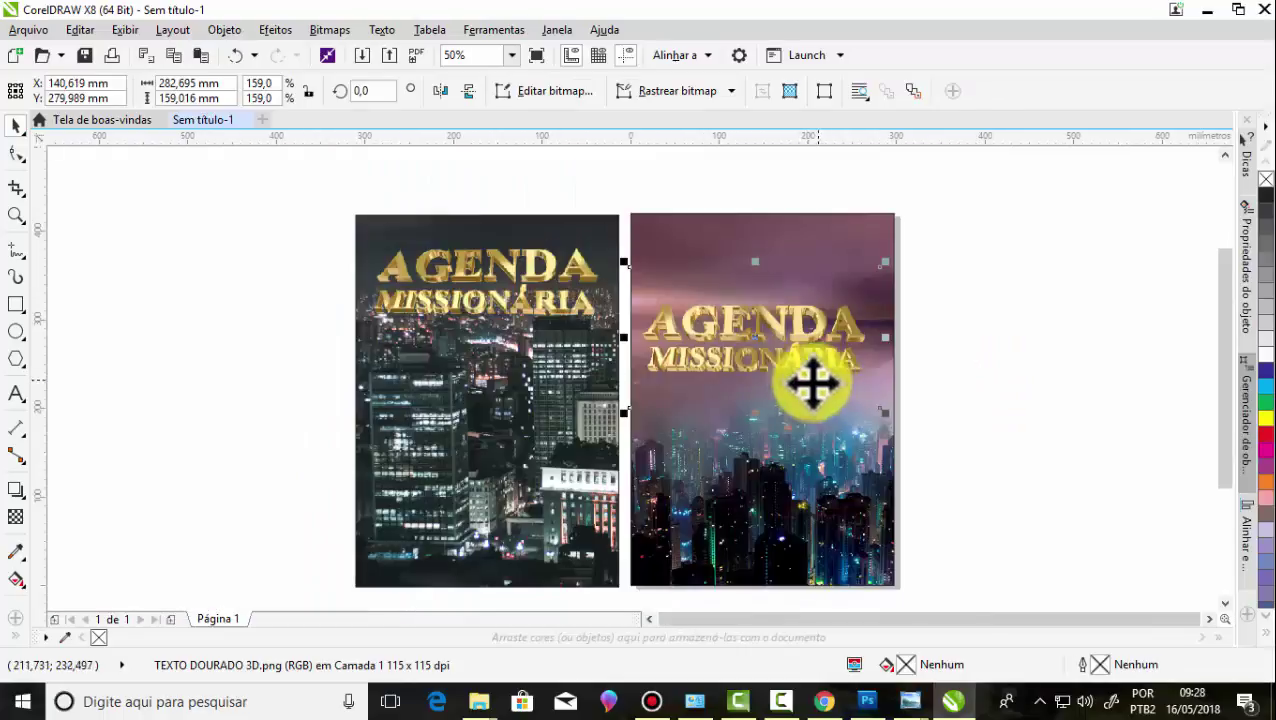
scroll(906, 365, "up", 2)
left_click_drag(720, 313, 745, 260)
scroll(749, 285, "down", 2)
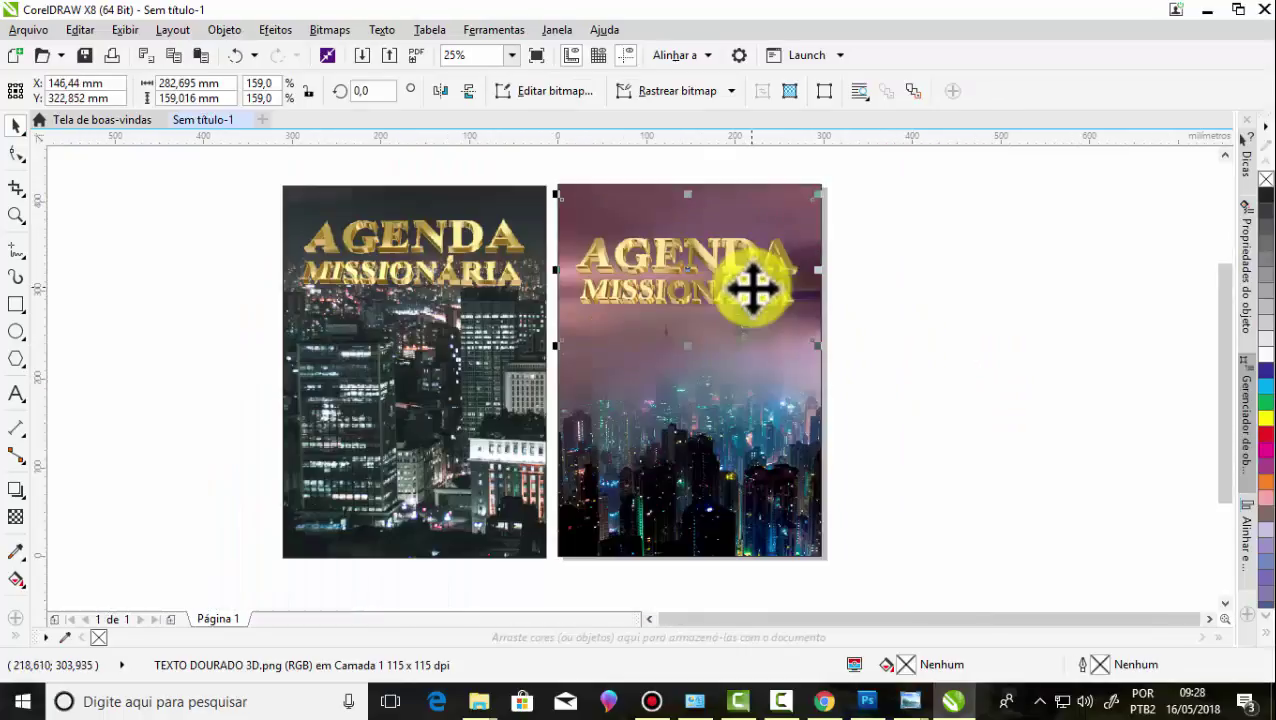
left_click(889, 268)
scroll(778, 256, "up", 2)
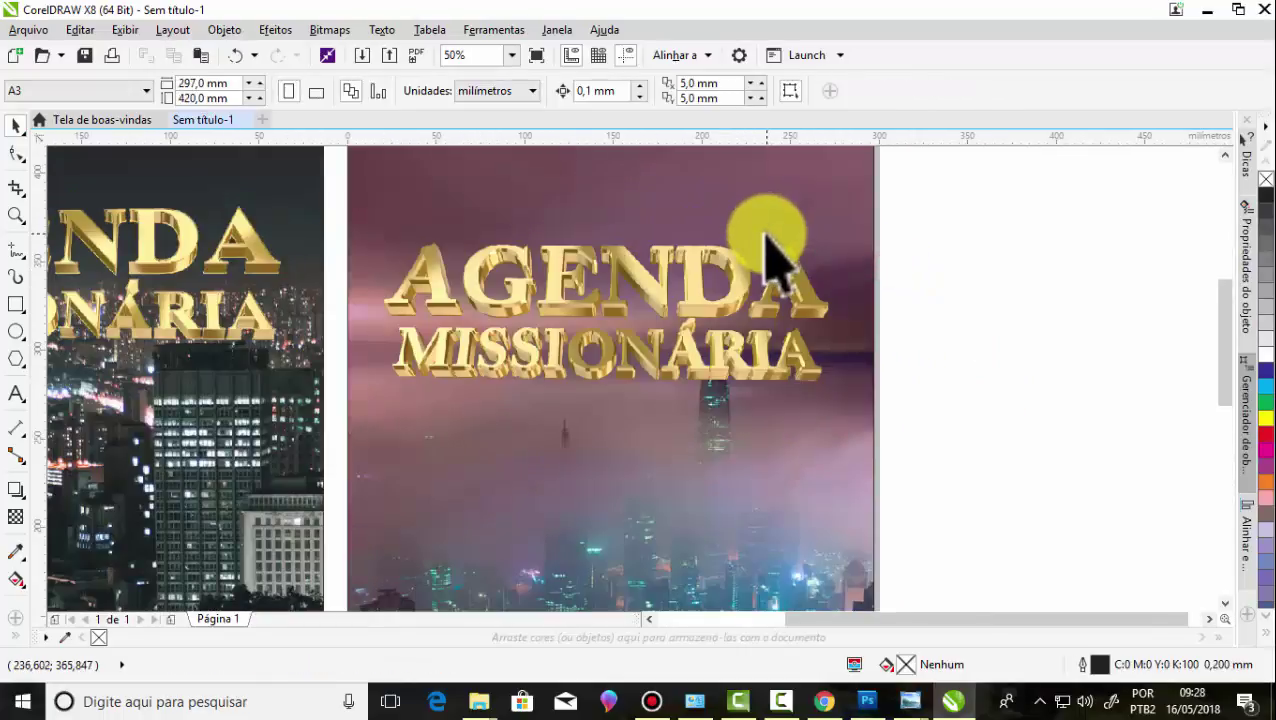
left_click(703, 300)
scroll(745, 295, "down", 2)
left_click(909, 295)
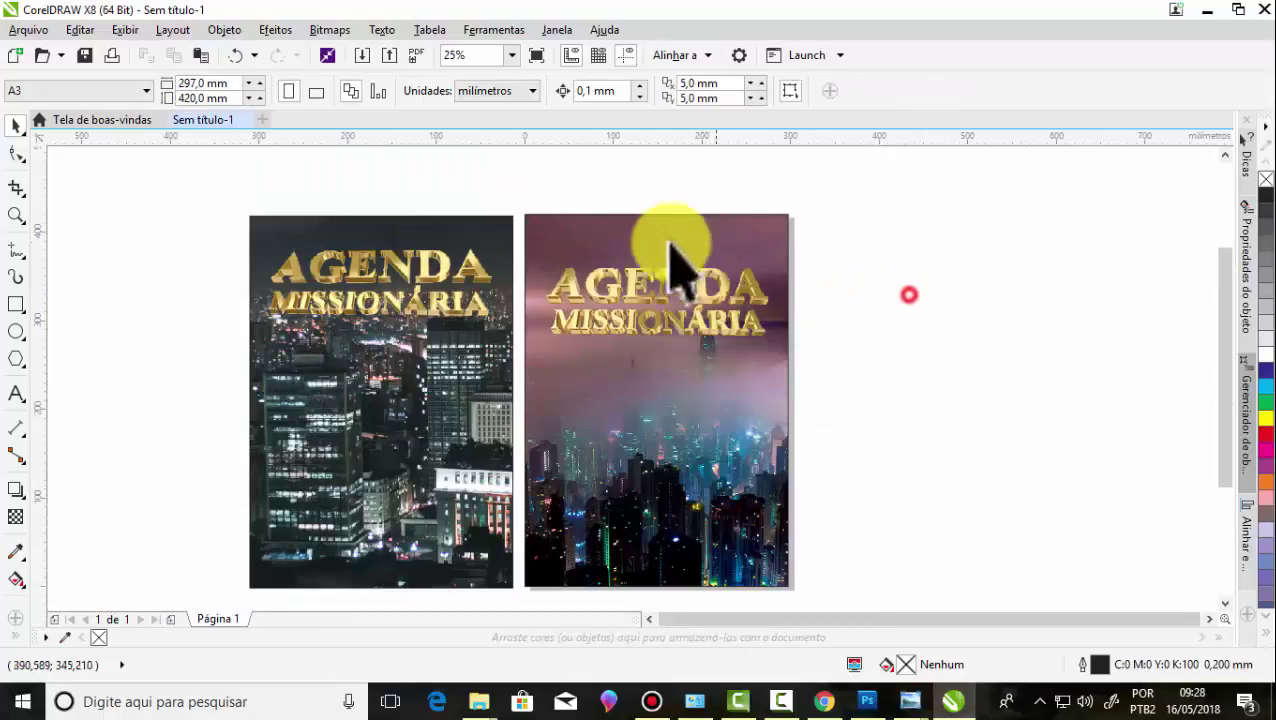
mouse_move(643, 298)
left_mouse_down()
mouse_move(645, 268)
mouse_move(678, 288)
left_mouse_up()
left_click(842, 262)
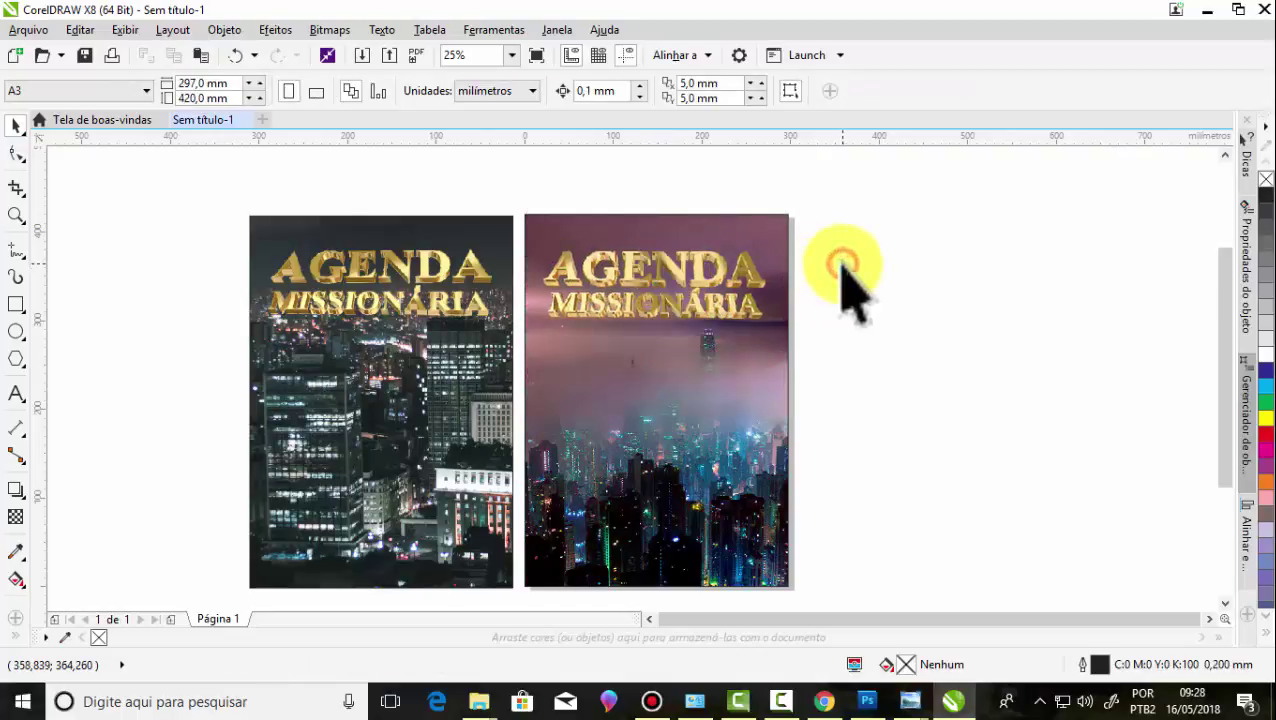
Step: Zoom in on the tops of both pages to check the title placement
left_click(15, 214)
left_click_drag(116, 185, 889, 449)
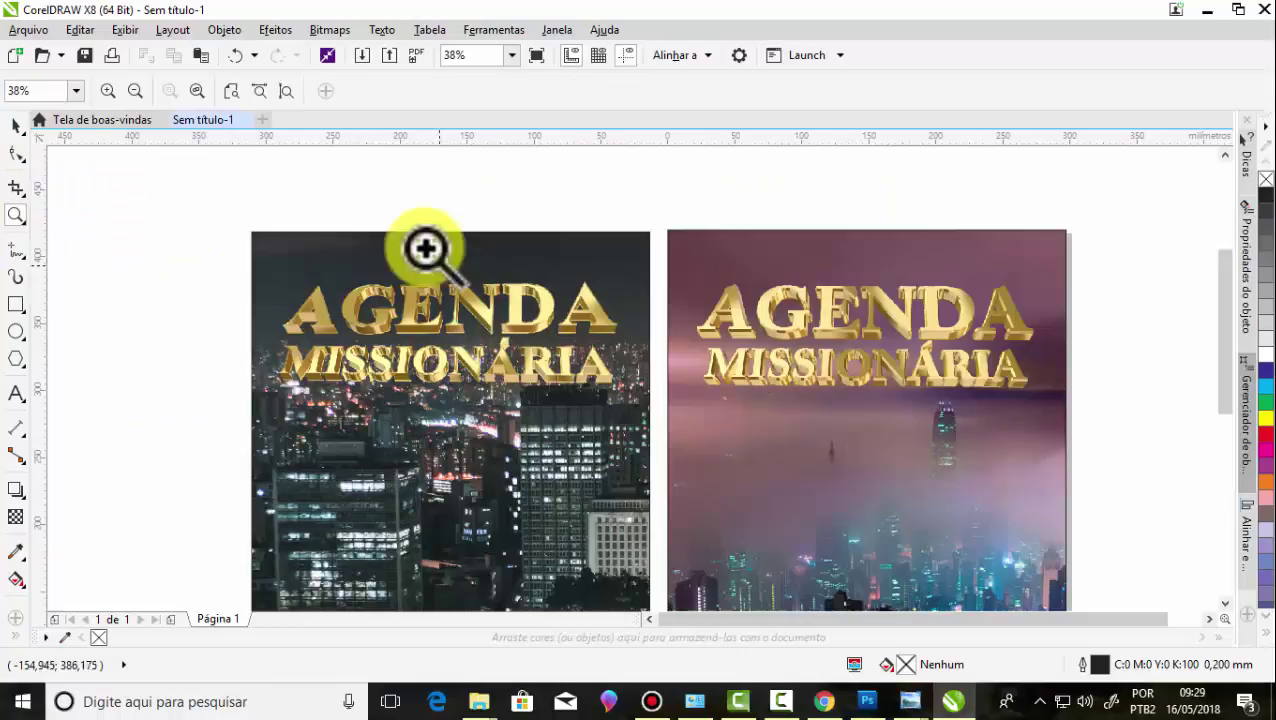
left_click_drag(203, 214, 1005, 505)
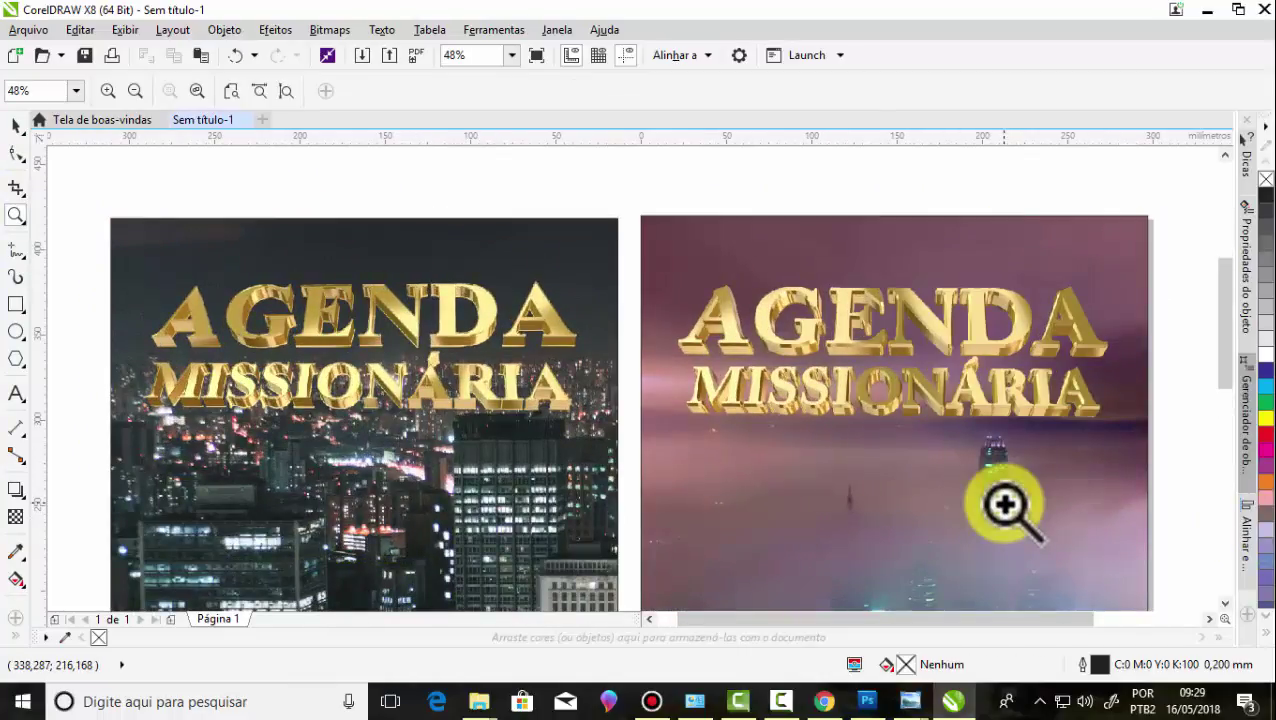
left_click_drag(100, 205, 1062, 515)
Step: In Photoshop, open the recent file 'texto 3d no Photoshop.psd'
left_click(872, 702)
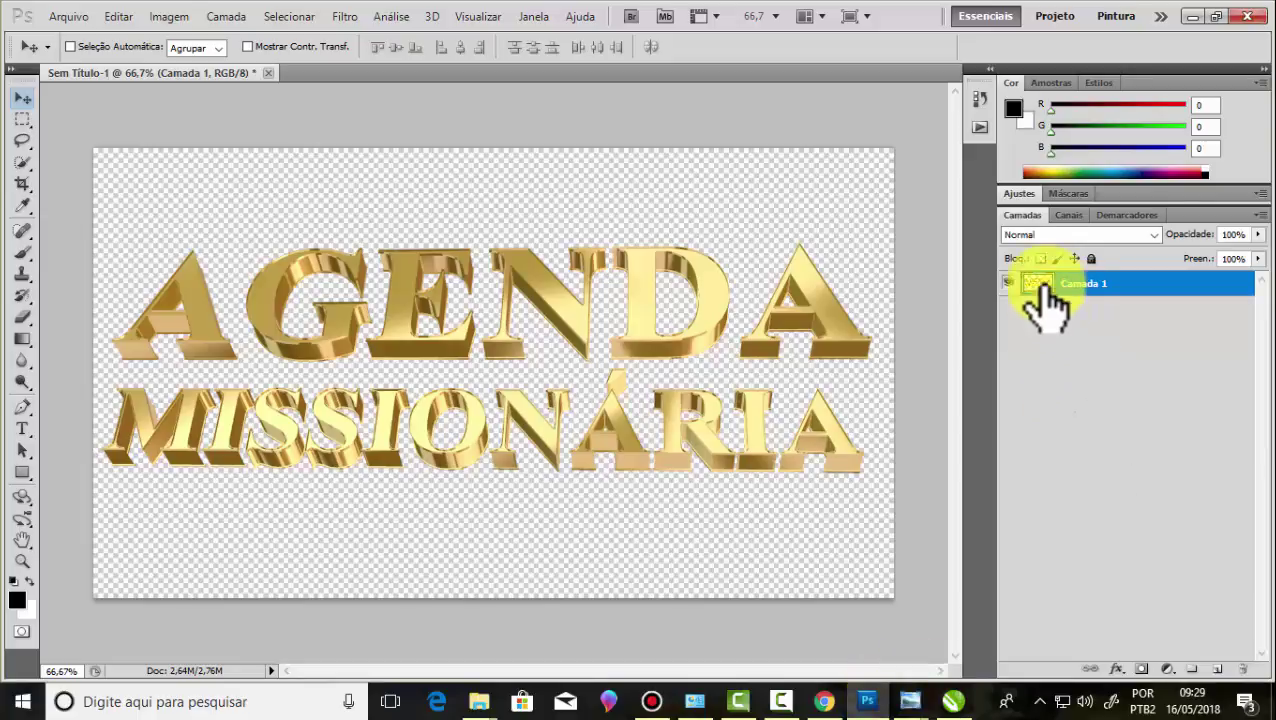
left_click(68, 16)
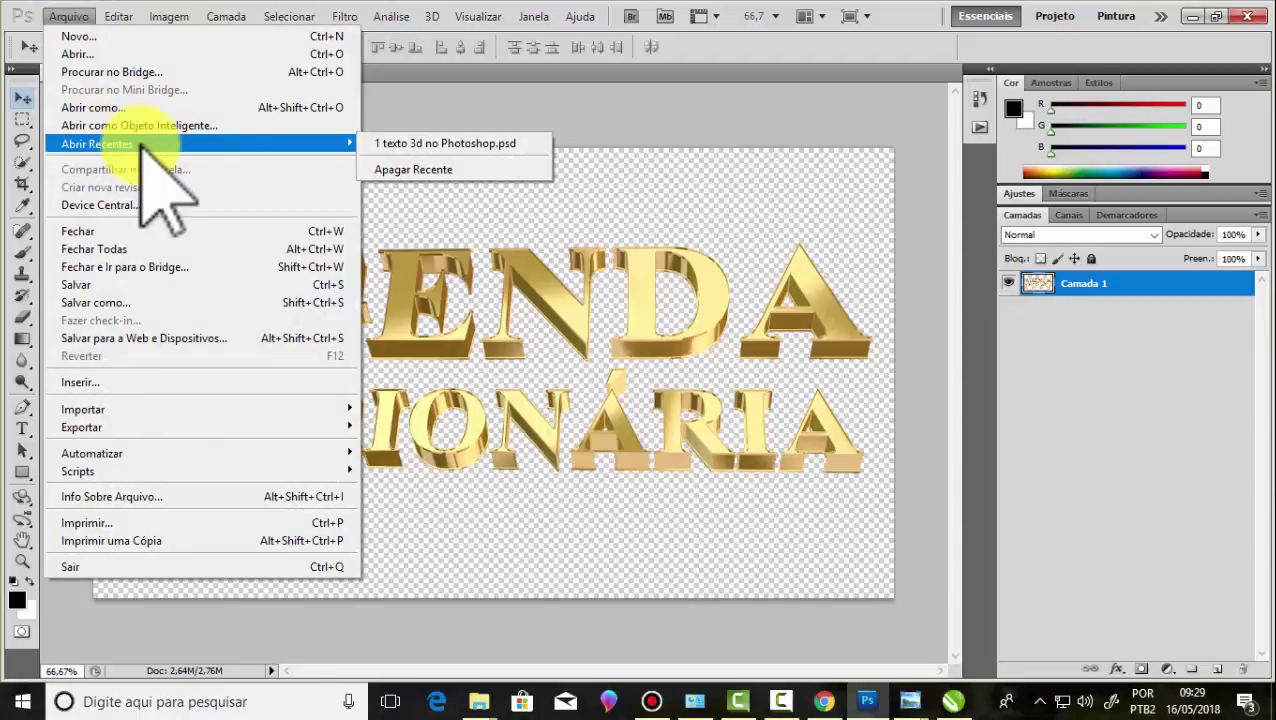
left_click(424, 143)
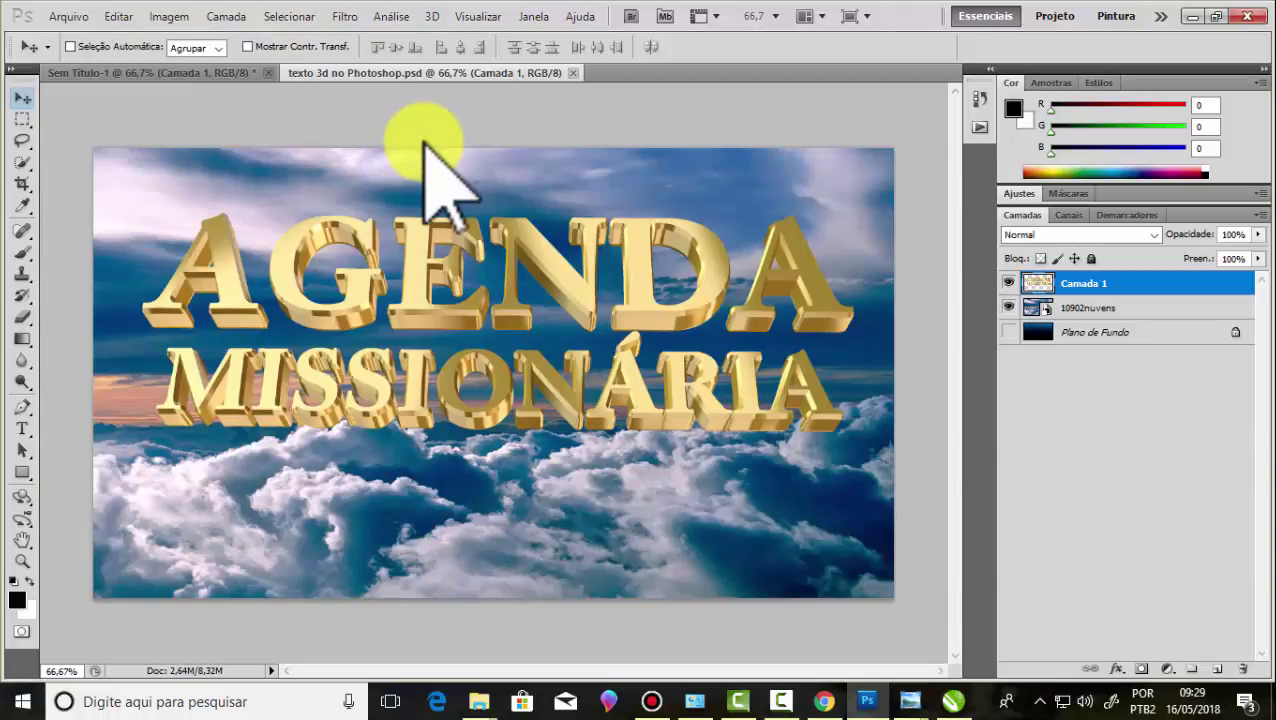
Step: Hide and reshow the 10902nuvens clouds layer, then zoom in and back out
left_click(1009, 308)
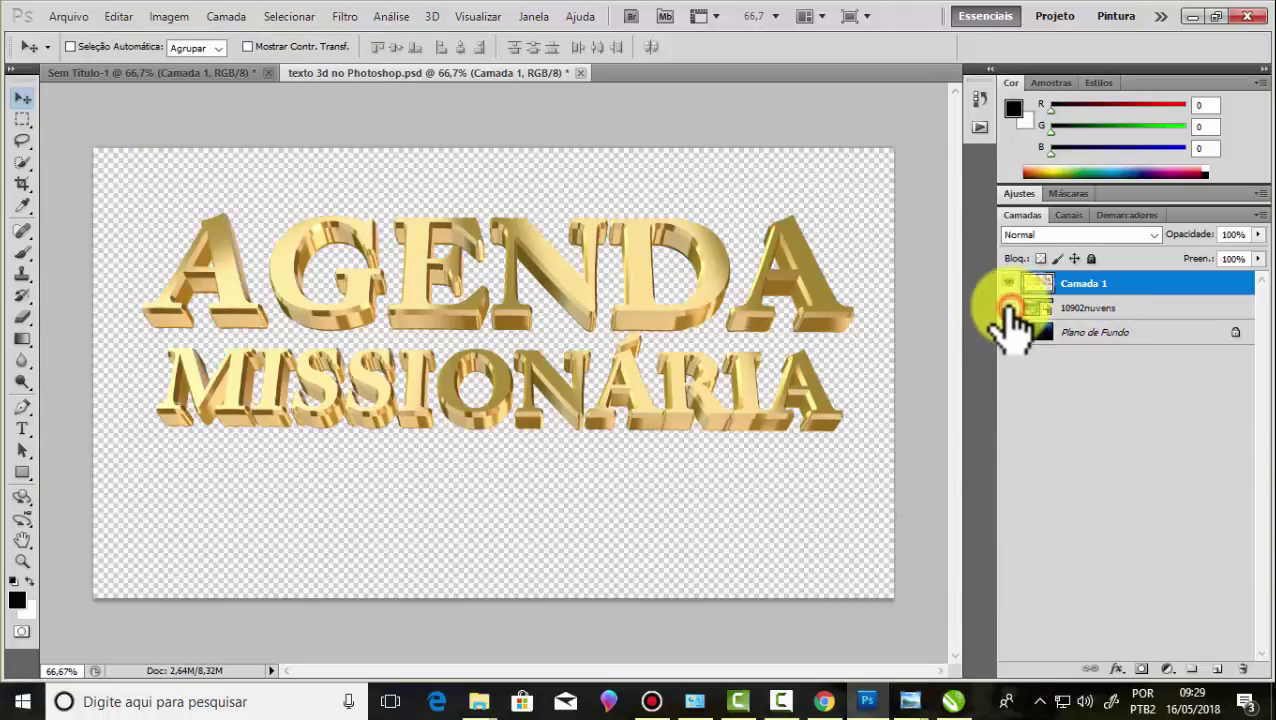
left_click(1009, 308)
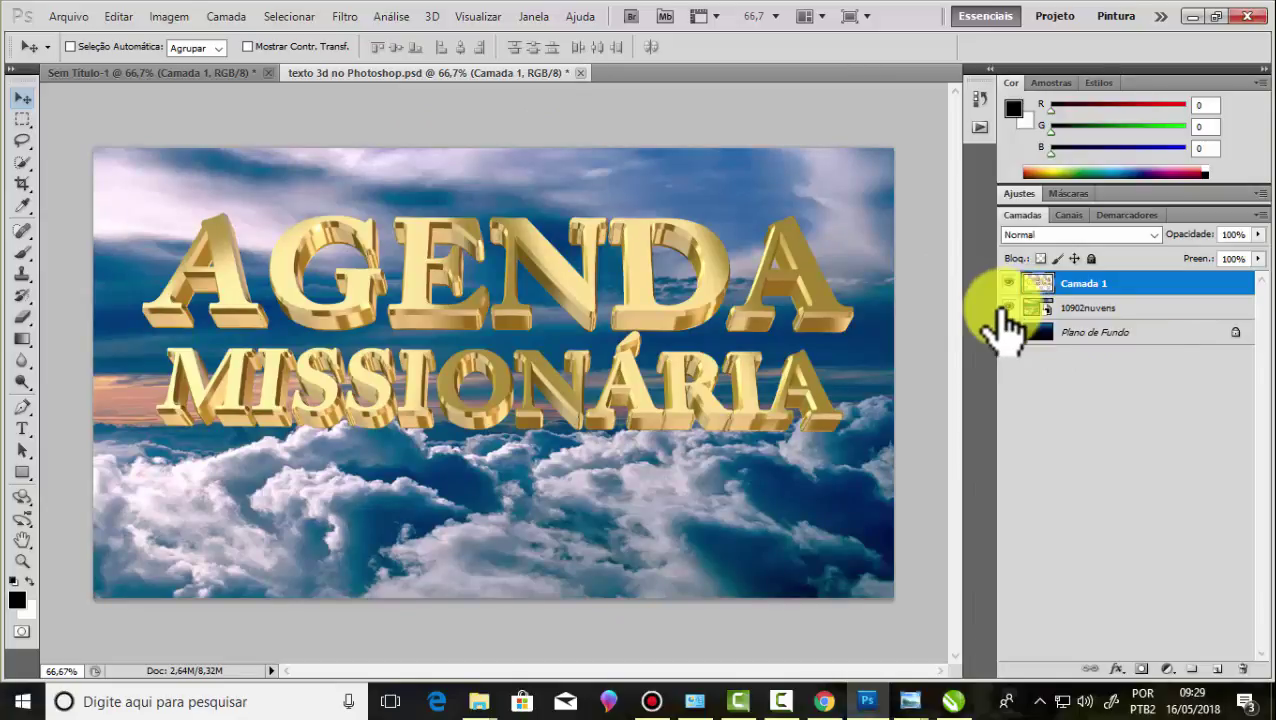
key("ctrl+plus")
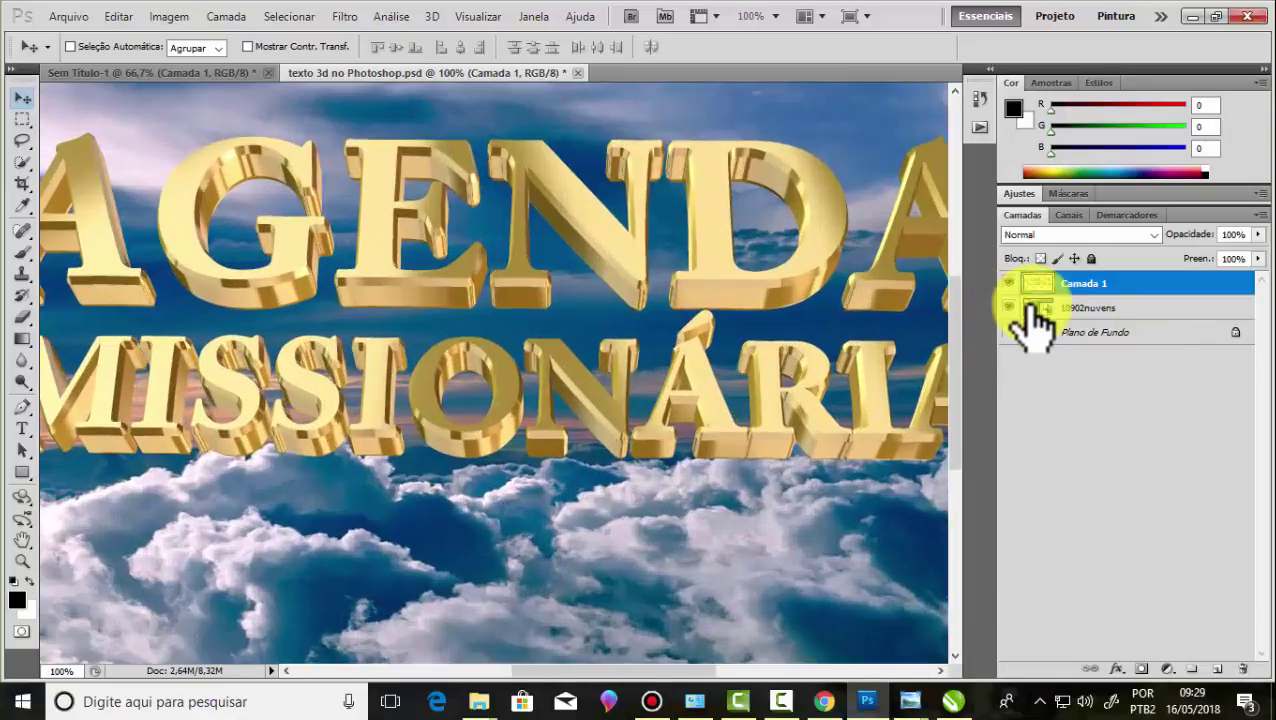
key("ctrl+minus")
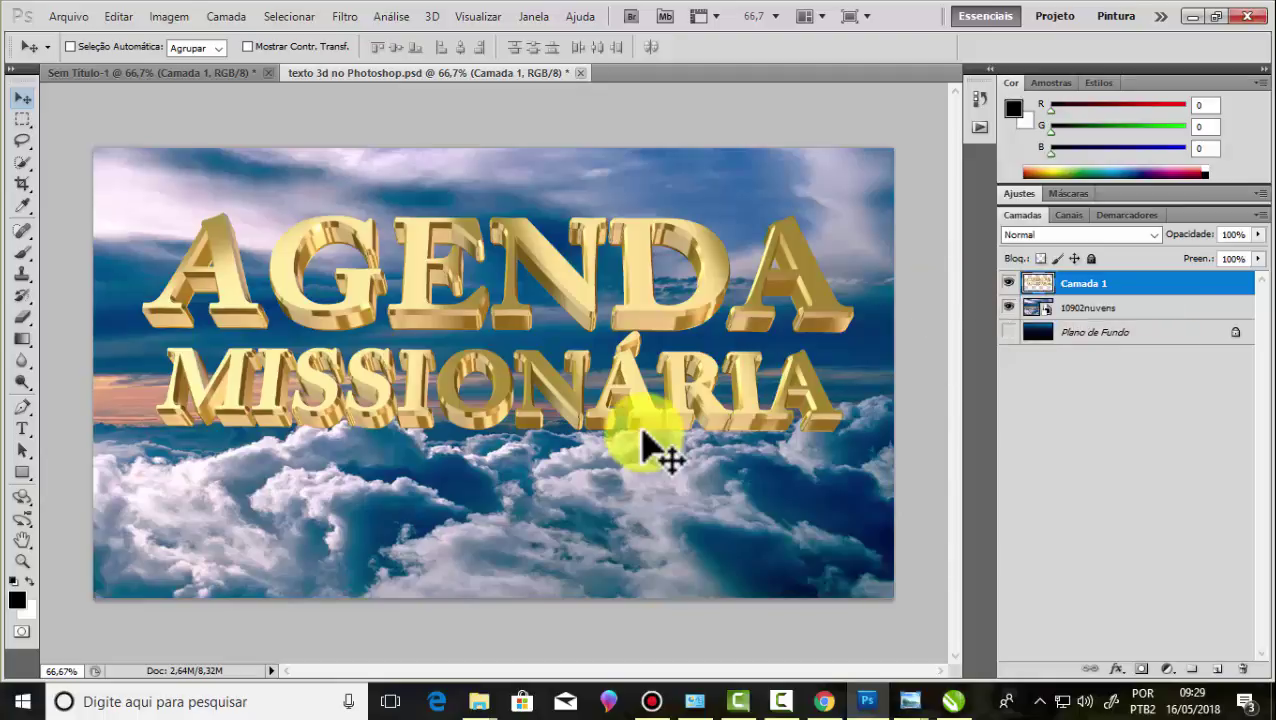